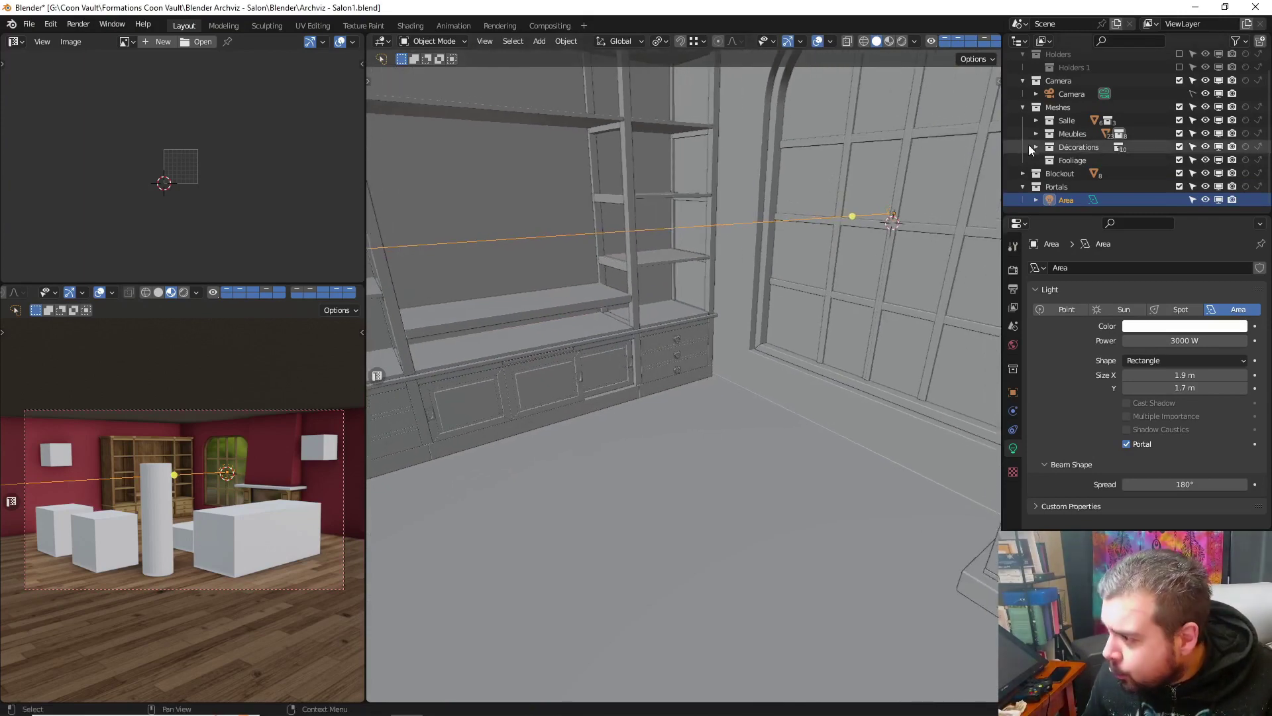
Expand the Meubles, Cheminé, Blockout and Salle collections to examine the objects they contain
{"action": "scroll", "coordinate": [1029, 146], "scroll_direction": "up", "scroll_amount": 1}
{"action": "left_click", "coordinate": [1036, 150]}
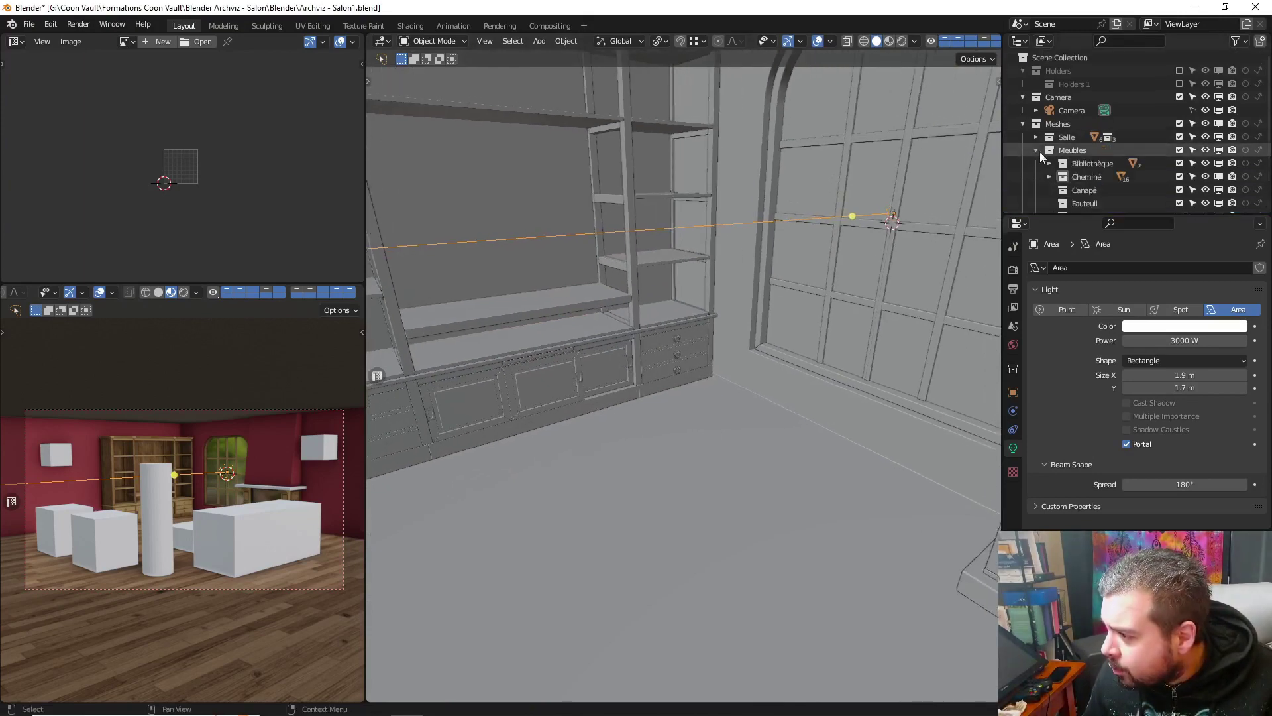
{"action": "left_click", "coordinate": [1051, 176]}
{"action": "scroll", "coordinate": [1090, 181], "scroll_direction": "down", "scroll_amount": 5}
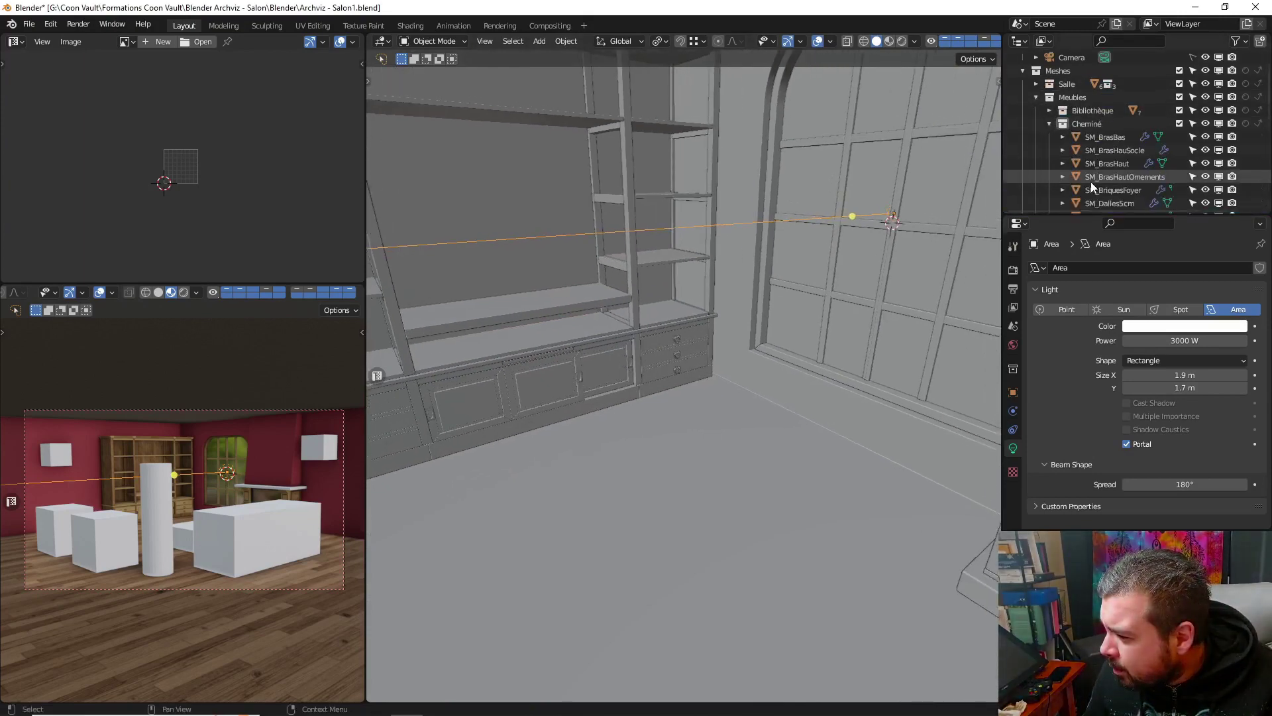
{"action": "scroll", "coordinate": [1108, 150], "scroll_direction": "down", "scroll_amount": 2}
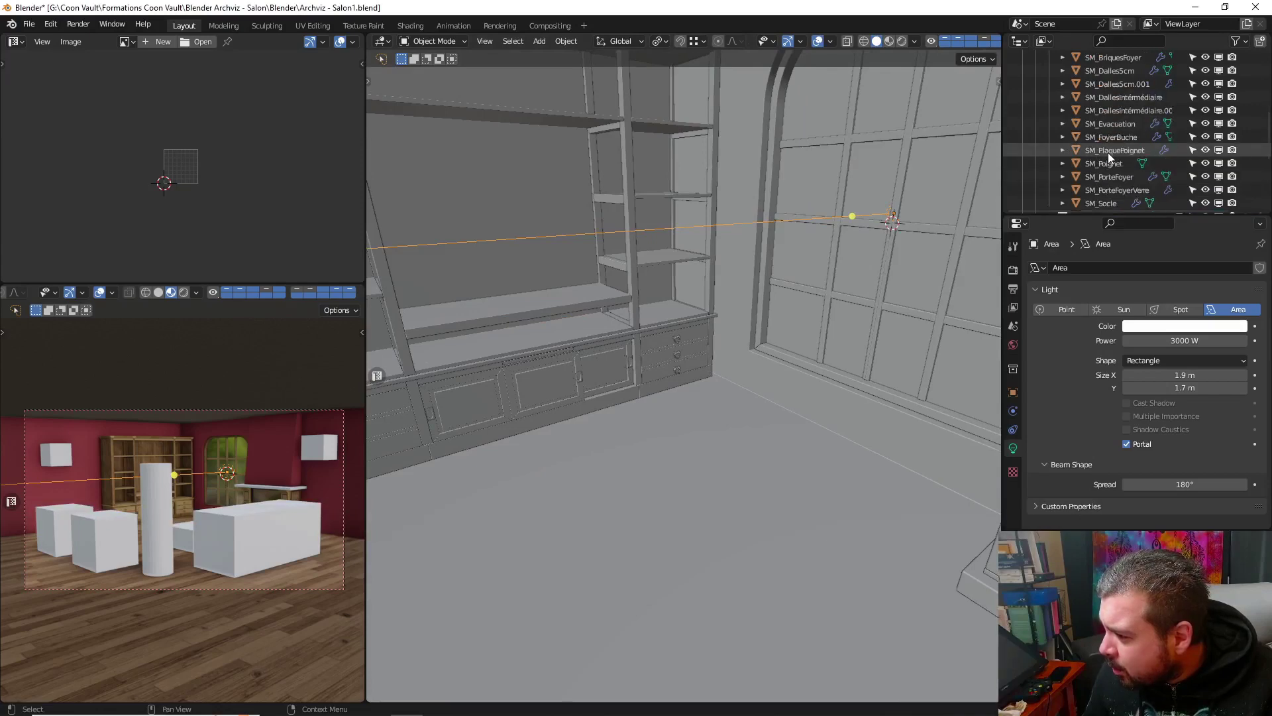
{"action": "scroll", "coordinate": [1107, 156], "scroll_direction": "down", "scroll_amount": 5}
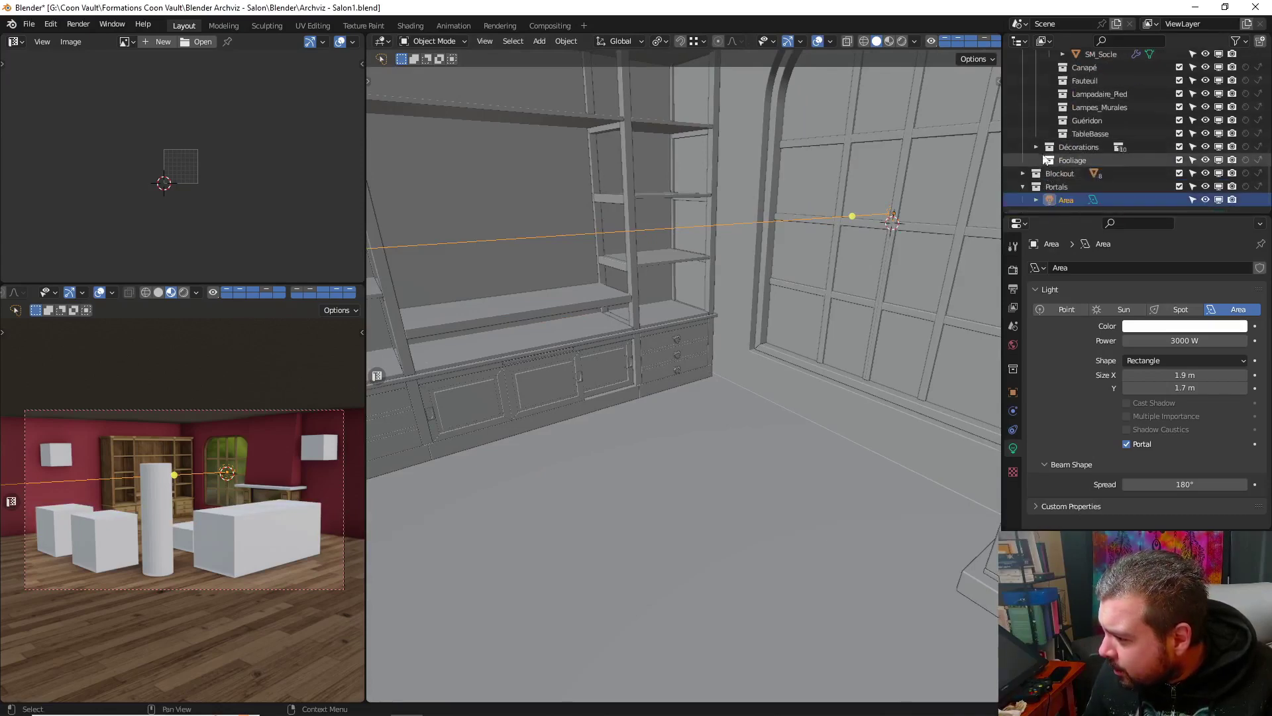
{"action": "left_click", "coordinate": [1023, 174]}
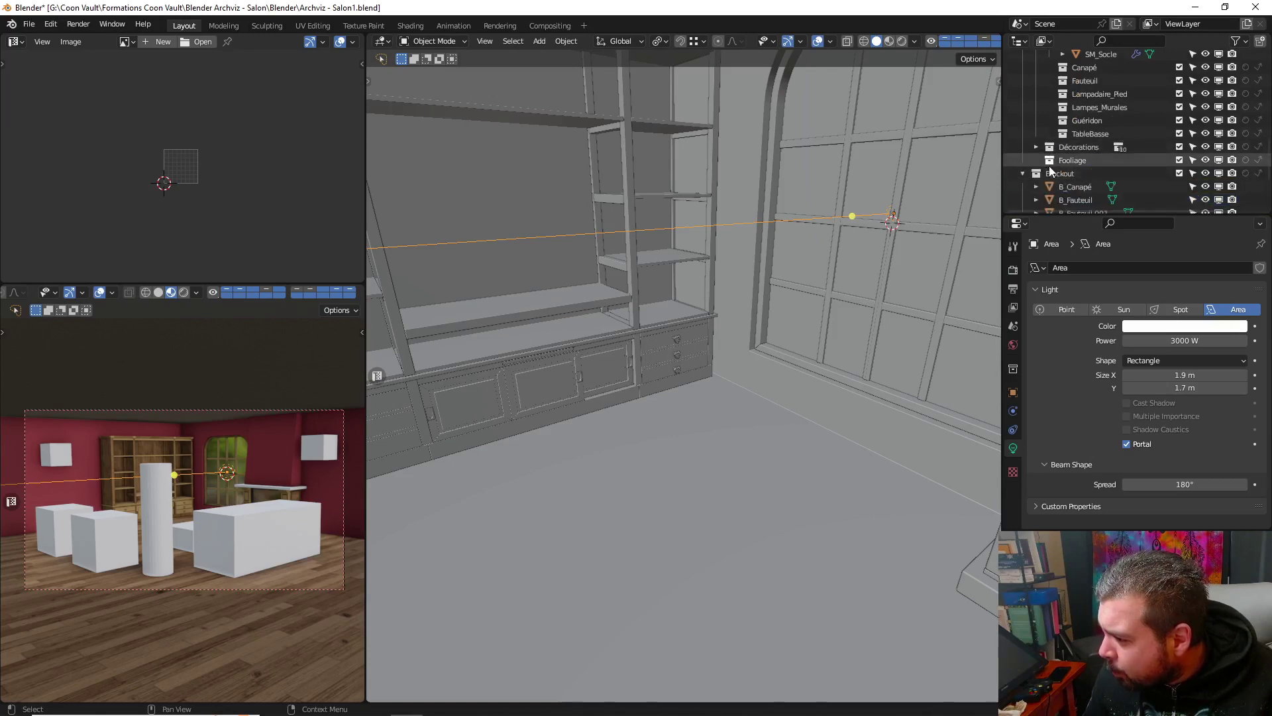
{"action": "scroll", "coordinate": [1050, 166], "scroll_direction": "down", "scroll_amount": 4}
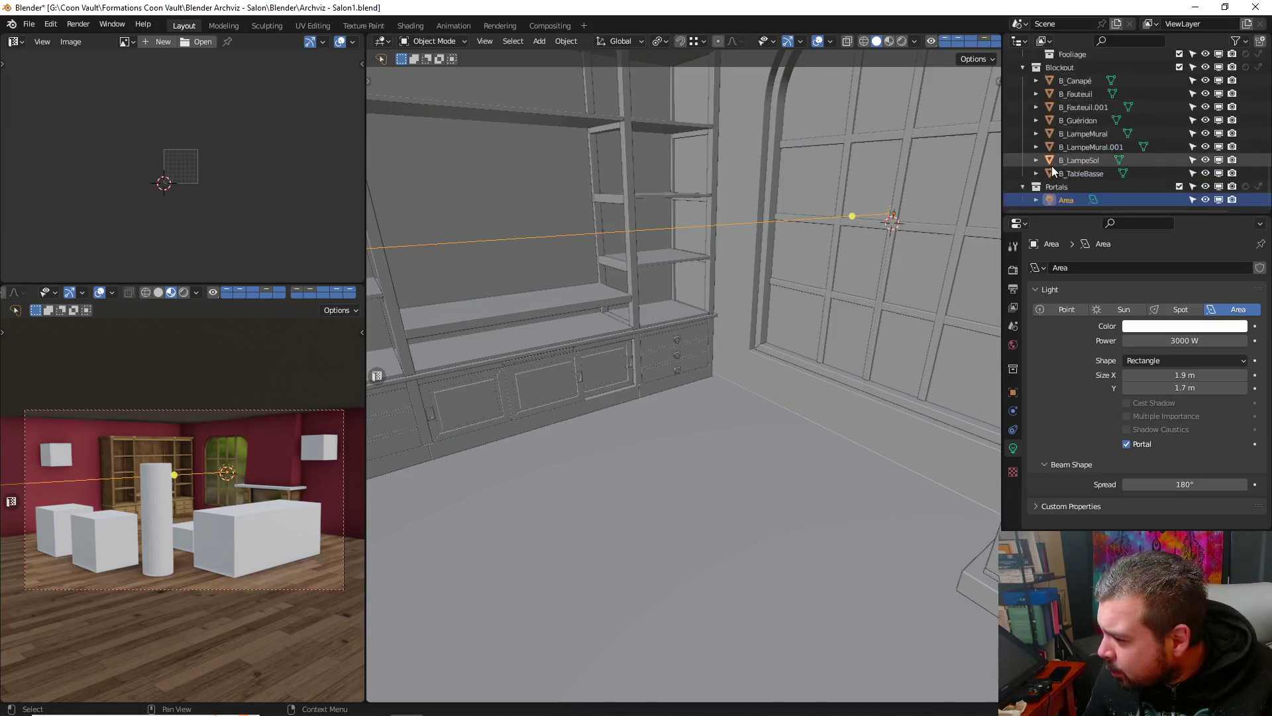
{"action": "scroll", "coordinate": [1103, 156], "scroll_direction": "up", "scroll_amount": 6}
{"action": "scroll", "coordinate": [1107, 152], "scroll_direction": "up", "scroll_amount": 5}
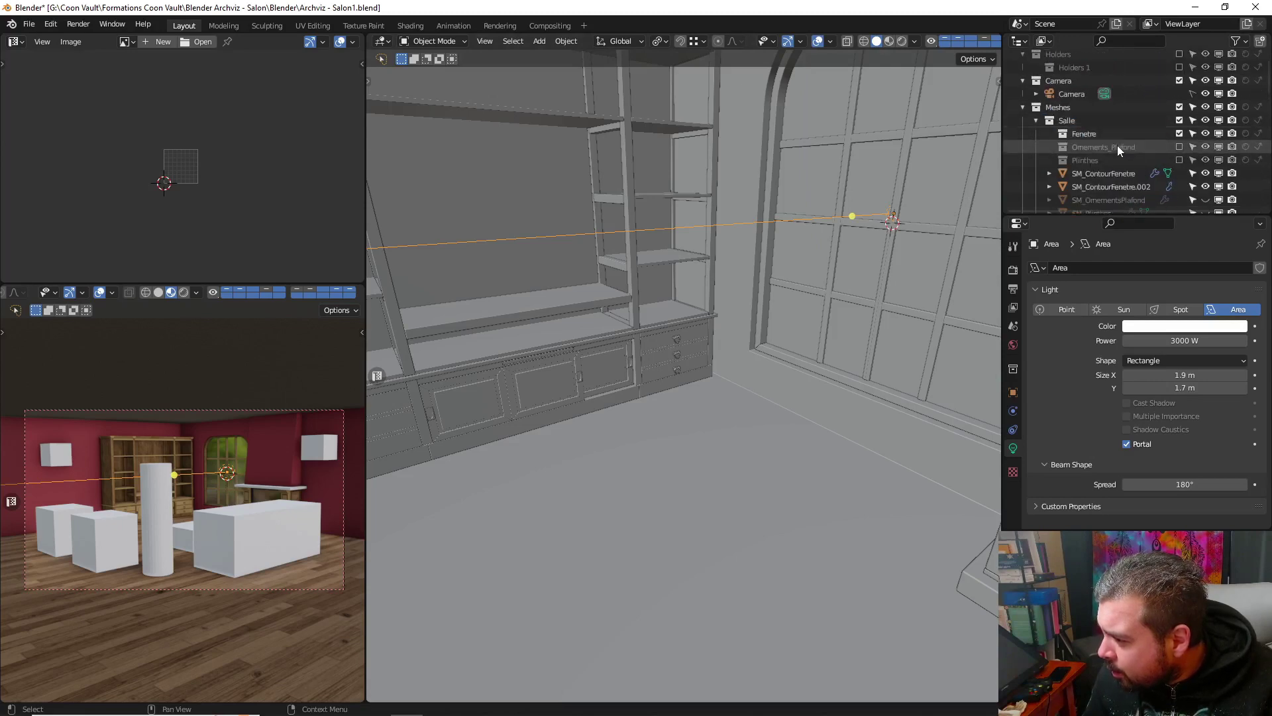
Rename the window's inner grid object SM_ContourFenetre.002 as SM_StructureFenetre
{"action": "left_click", "coordinate": [1120, 172]}
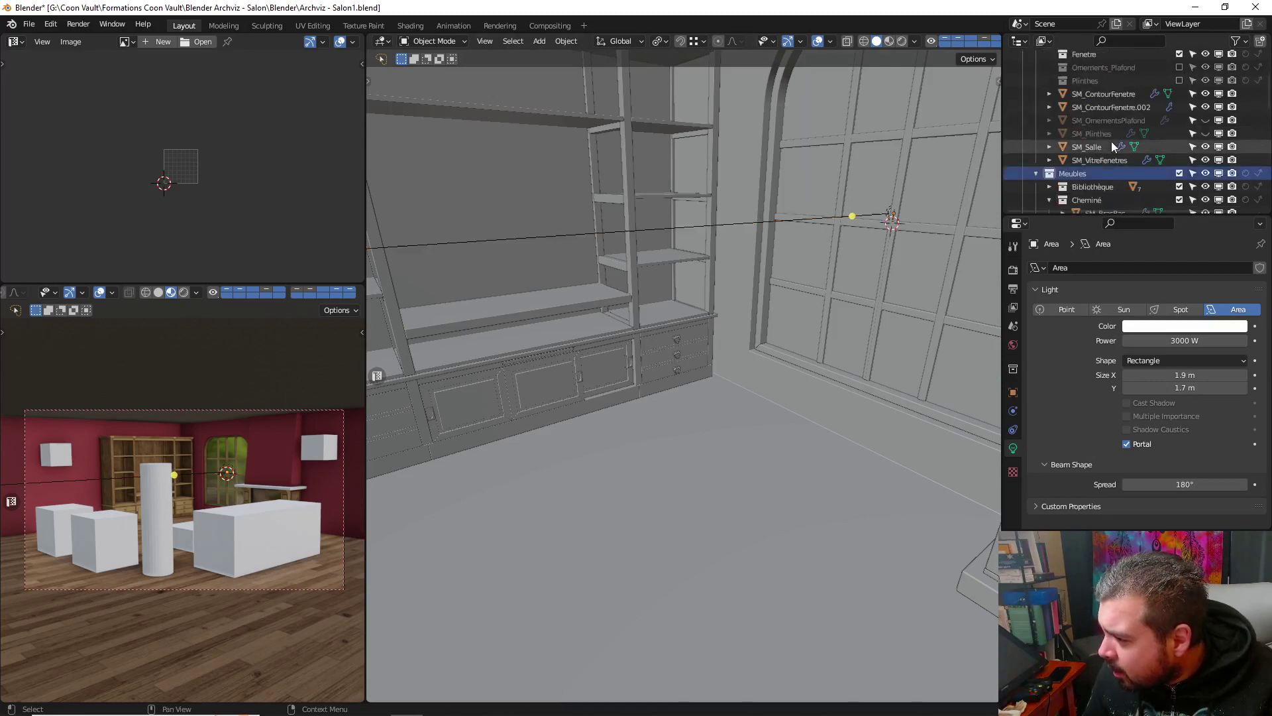
{"action": "scroll", "coordinate": [1111, 141], "scroll_direction": "down", "scroll_amount": 1}
{"action": "left_click", "coordinate": [1111, 148]}
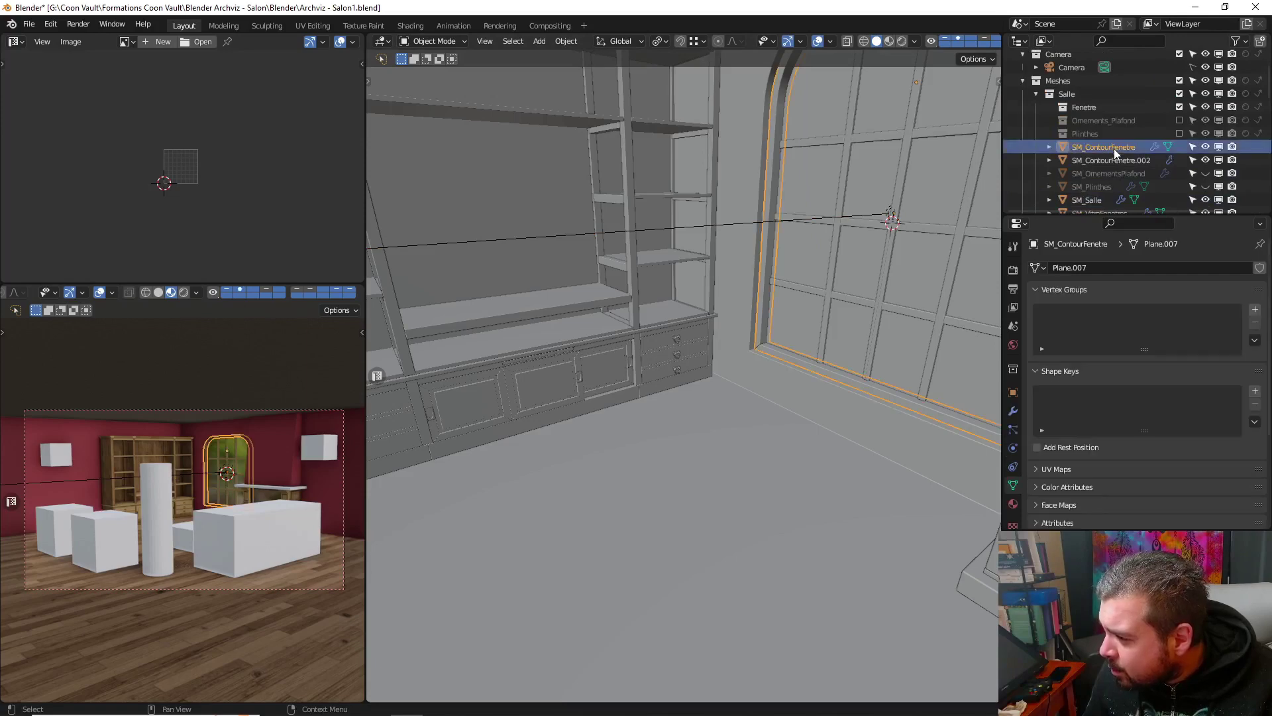
{"action": "left_click", "coordinate": [1128, 161]}
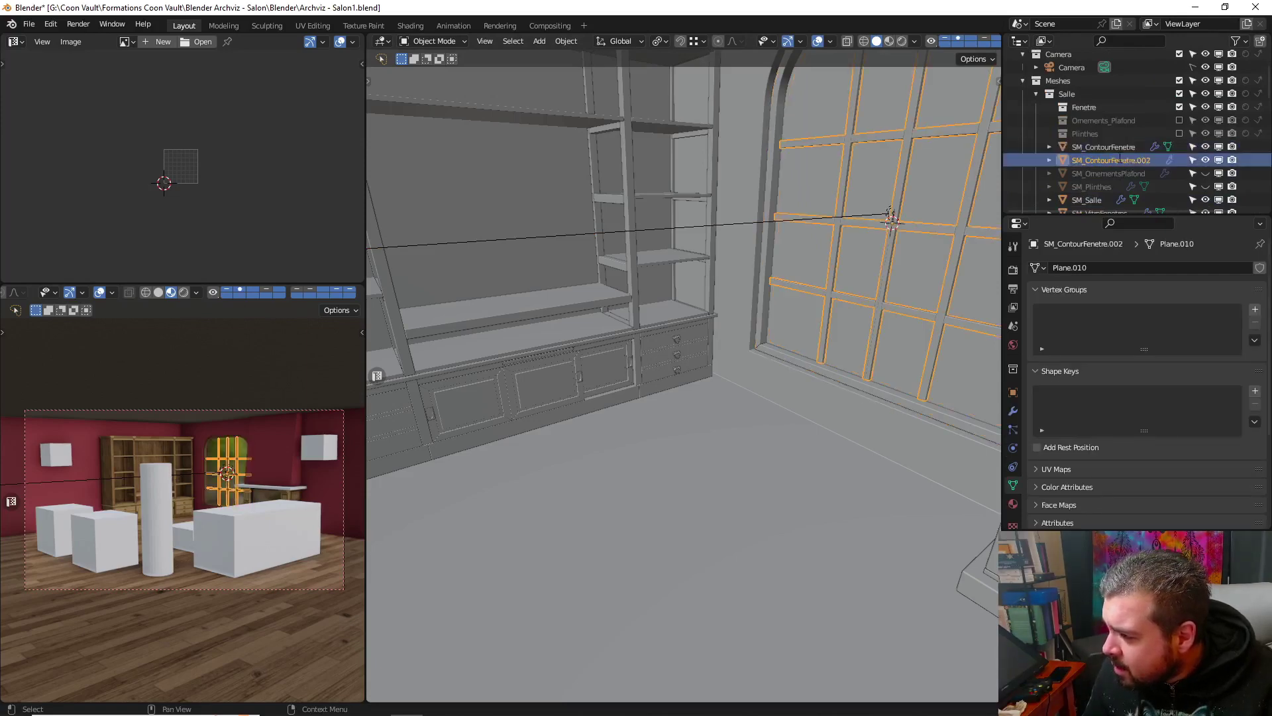
{"action": "scroll", "coordinate": [1127, 160], "scroll_direction": "down", "scroll_amount": 1}
{"action": "double_click", "coordinate": [1127, 125]}
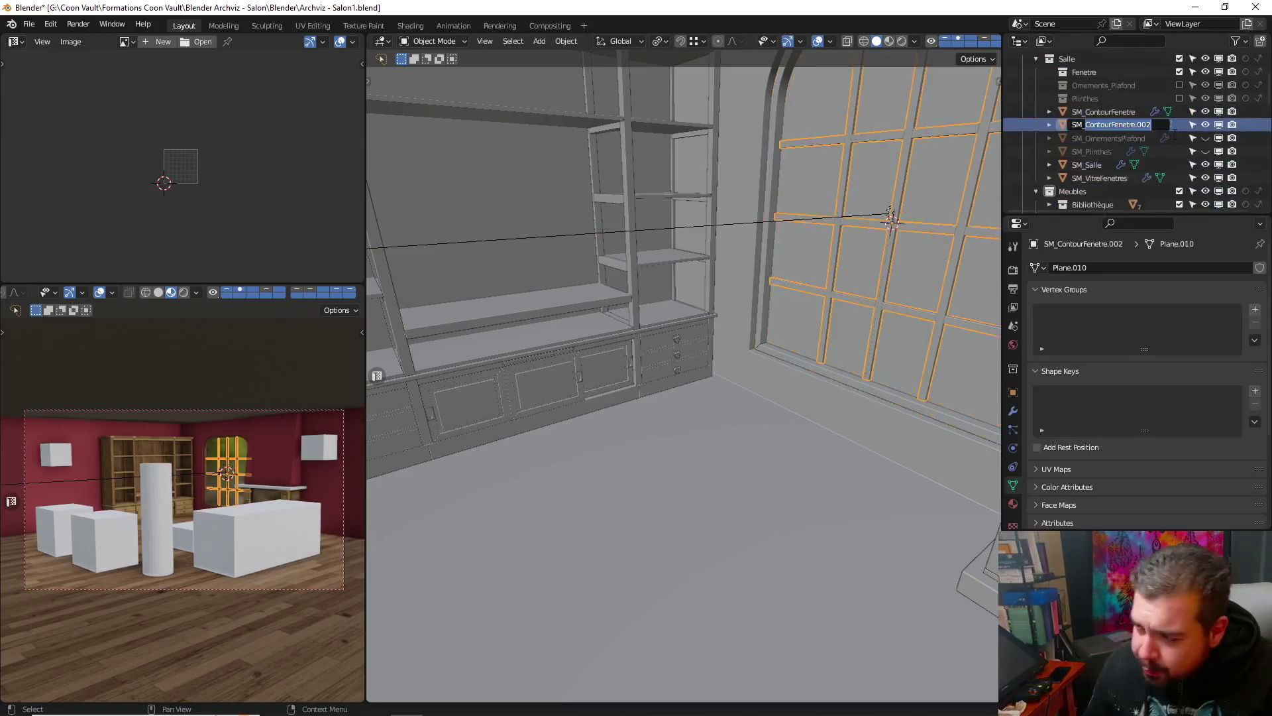
{"action": "key", "text": "Left"}
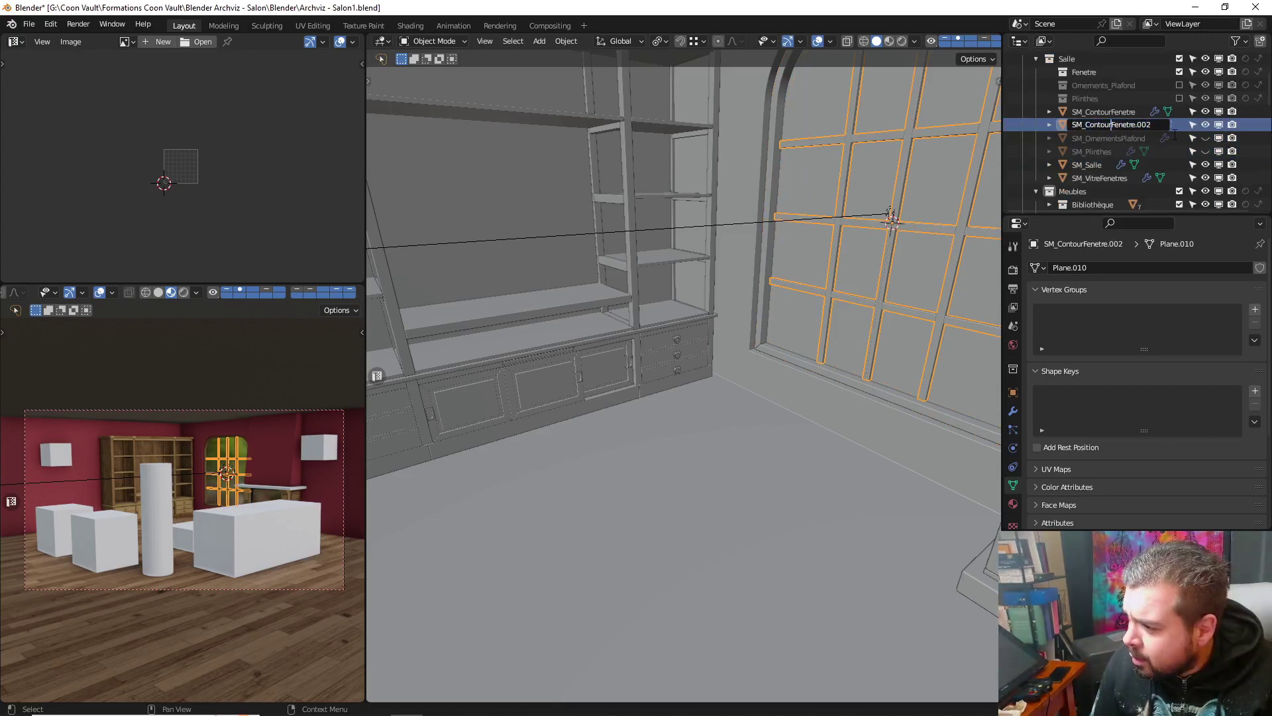
{"action": "key", "text": "BackSpace"}
{"action": "key", "text": "BackSpace"}
{"action": "key", "text": "BackSpace"}
{"action": "key", "text": "BackSpace"}
{"action": "key", "text": "BackSpace"}
{"action": "key", "text": "BackSpace"}
{"action": "key", "text": "BackSpace"}
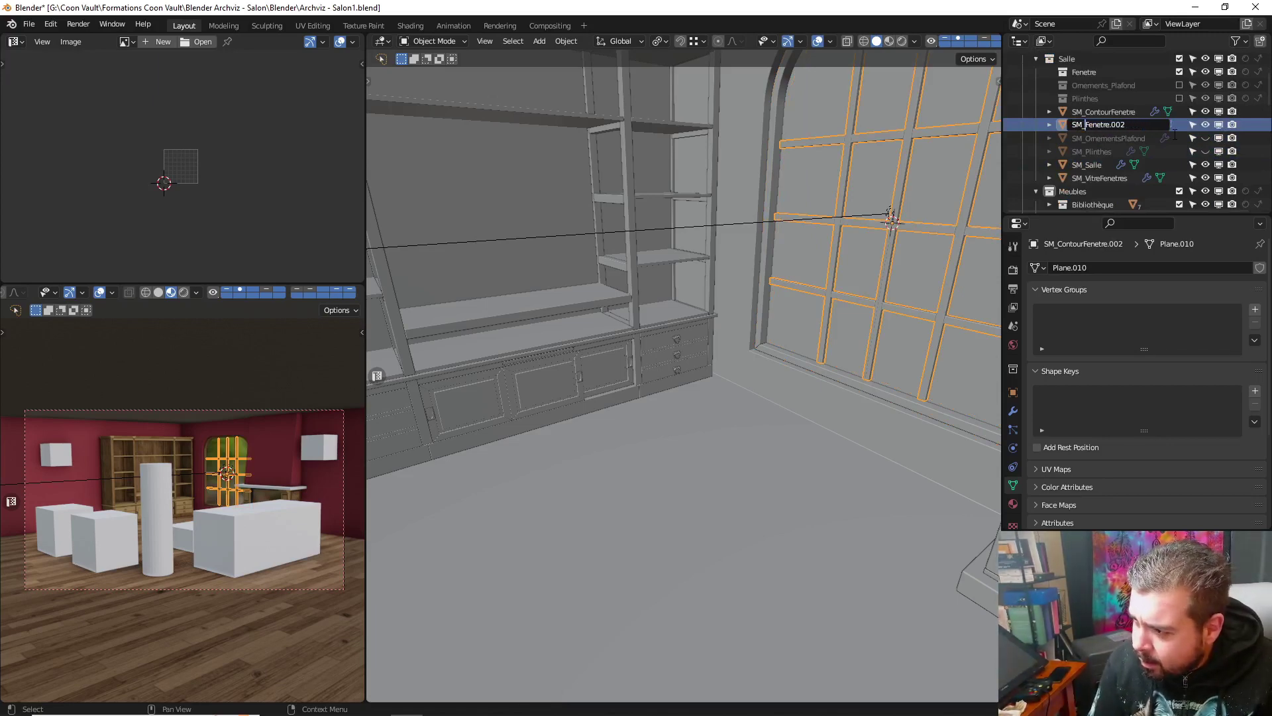
{"action": "type", "text": "Structure"}
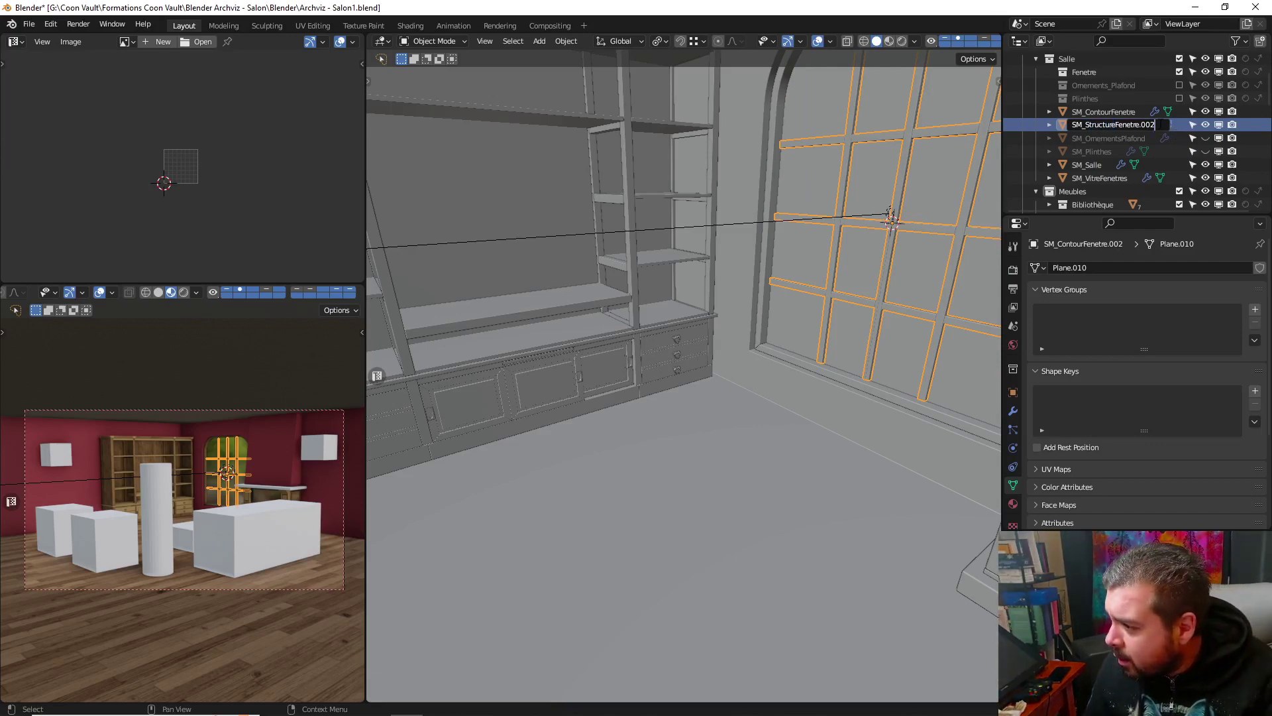
{"action": "key", "text": "Return"}
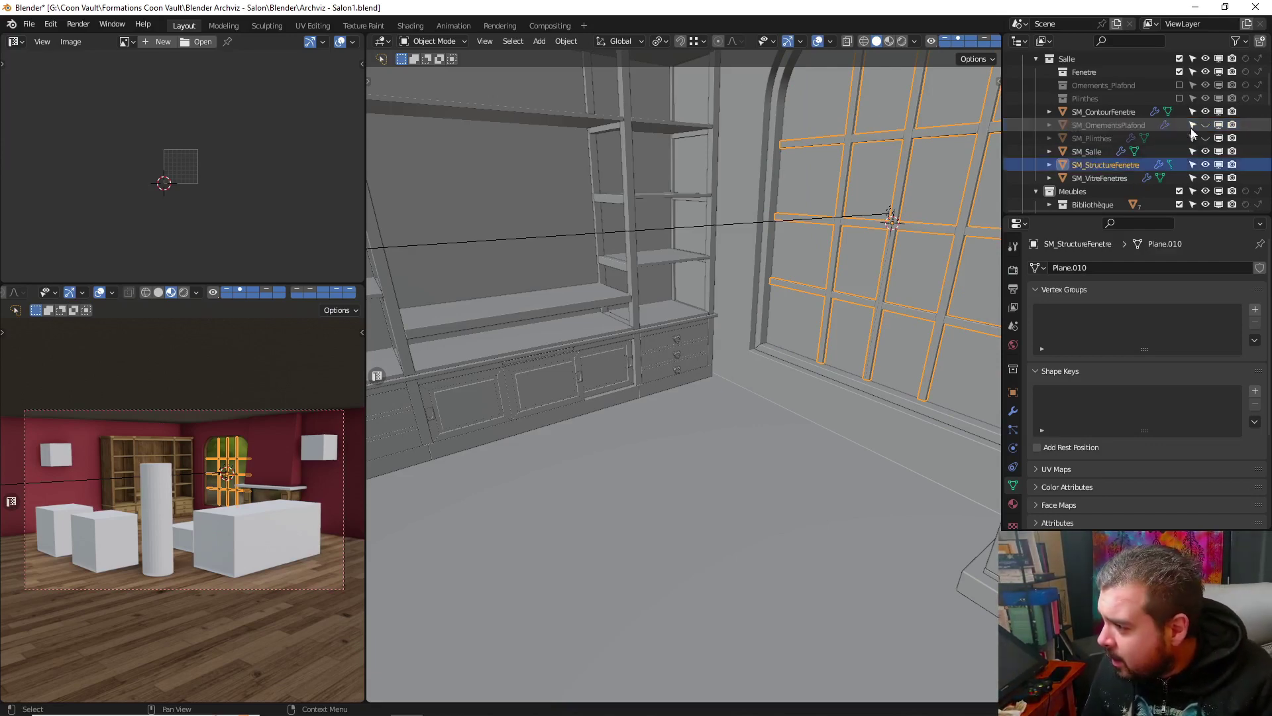
Unhide SM_OrnementsPlafond and SM_Plinthes, and open the SM_Plinthes baseboard for mesh editing near the fireplace base
{"action": "left_click", "coordinate": [1205, 126]}
{"action": "left_click", "coordinate": [1204, 138]}
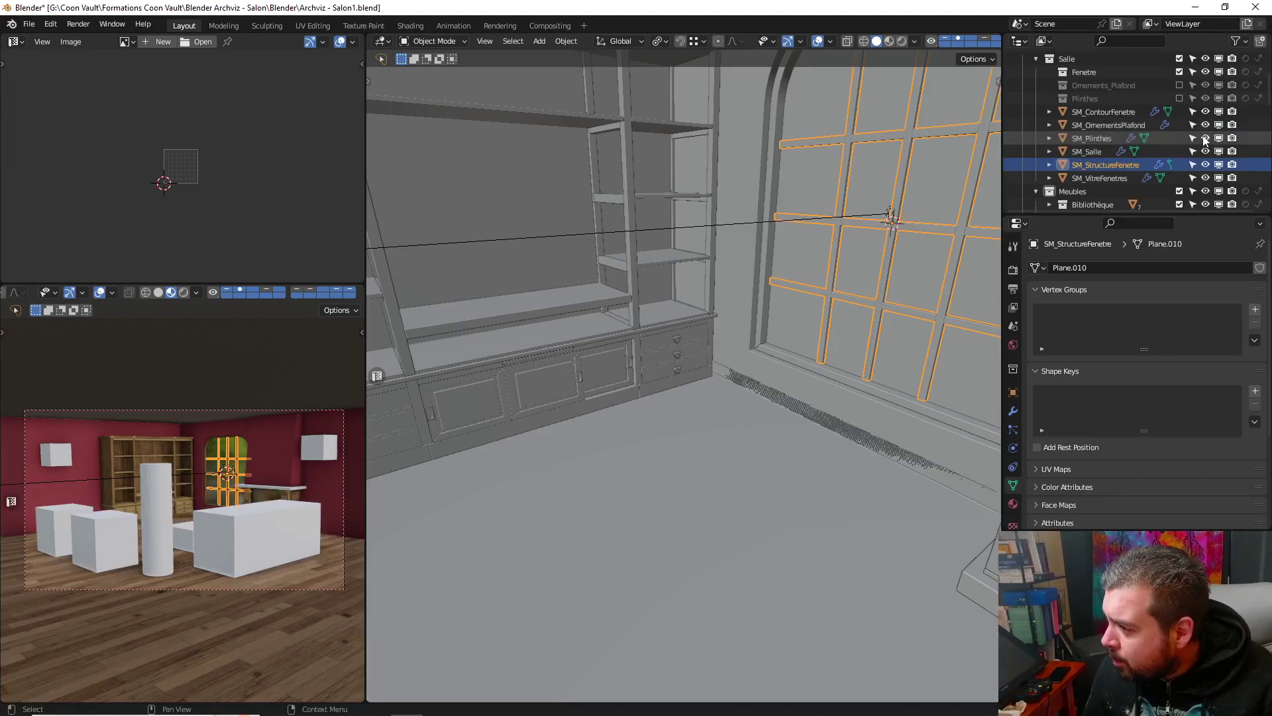
{"action": "left_click", "coordinate": [1108, 137]}
{"action": "mouse_move", "coordinate": [797, 308]}
{"action": "middle_mouse_down", "text": "shift"}
{"action": "mouse_move", "coordinate": [694, 273]}
{"action": "mouse_move", "coordinate": [834, 288]}
{"action": "mouse_move", "coordinate": [725, 291]}
{"action": "mouse_move", "coordinate": [806, 320]}
{"action": "middle_mouse_up", "text": "shift"}
{"action": "scroll", "coordinate": [694, 273], "scroll_direction": "down", "scroll_amount": 3}
{"action": "scroll", "coordinate": [725, 292], "scroll_direction": "up", "scroll_amount": 2}
{"action": "scroll", "coordinate": [805, 320], "scroll_direction": "up", "scroll_amount": 3}
{"action": "scroll", "coordinate": [785, 335], "scroll_direction": "down", "scroll_amount": 2}
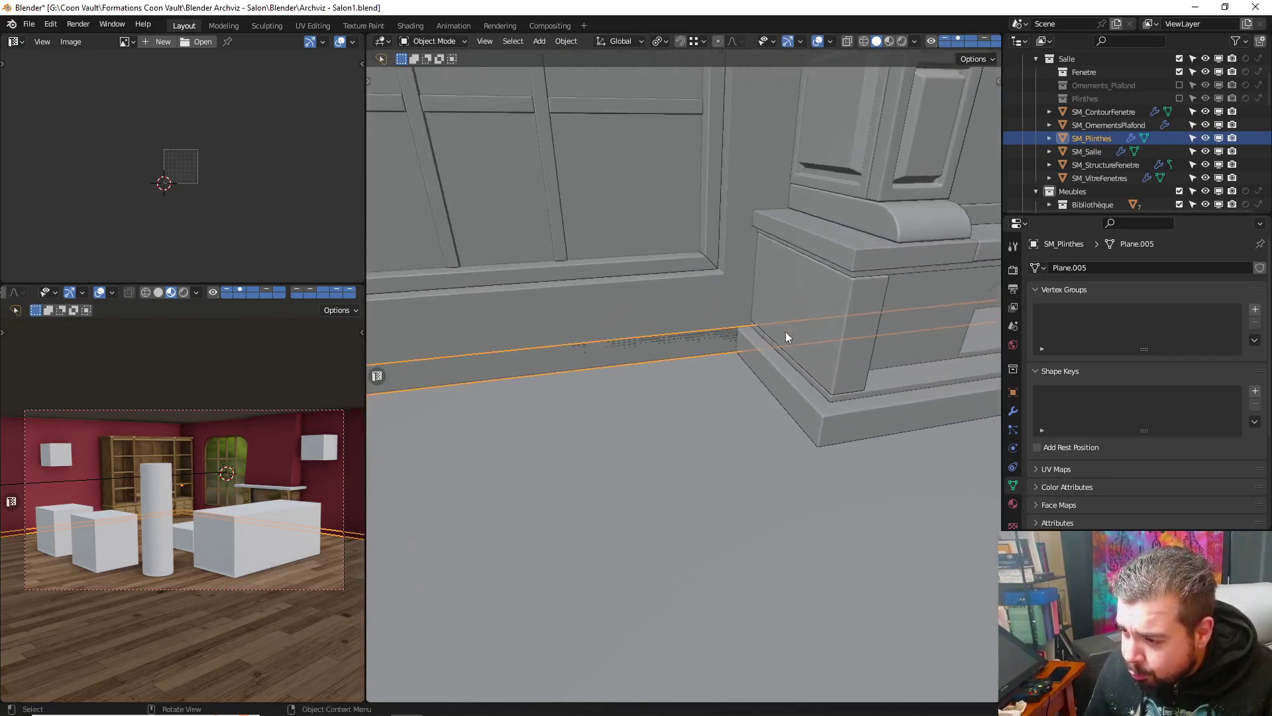
{"action": "key", "text": "Tab"}
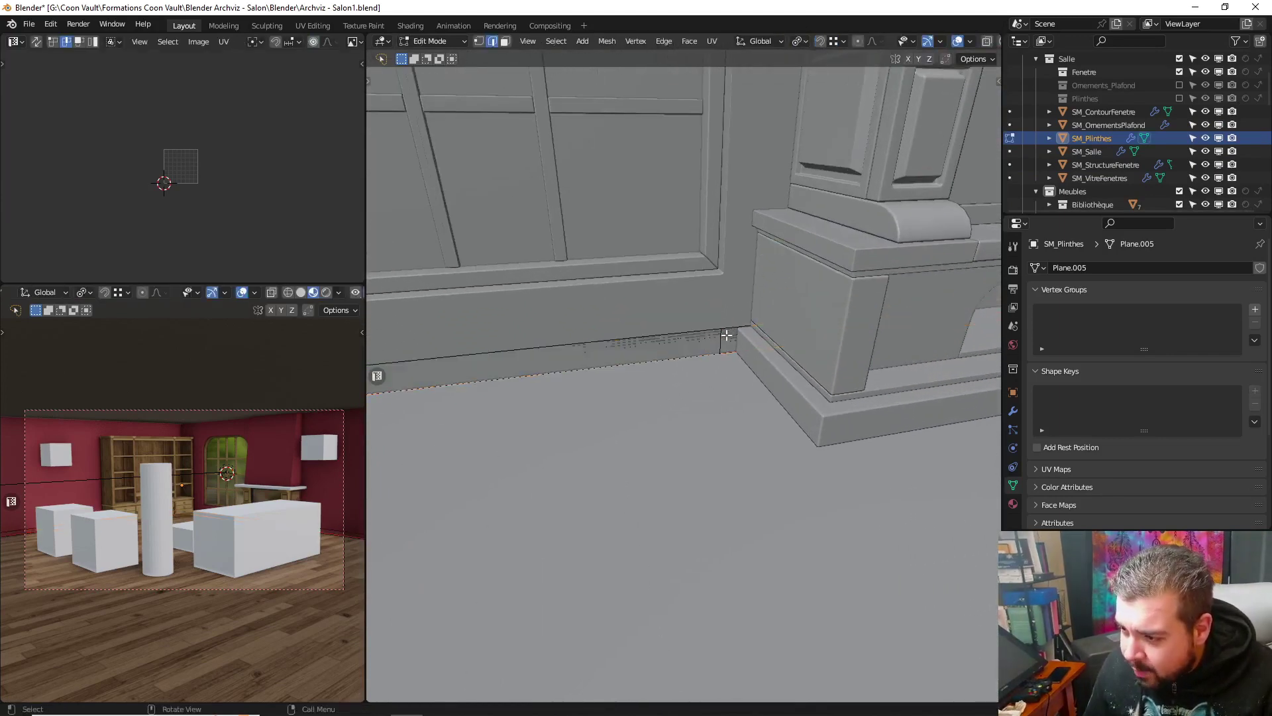
{"action": "key", "text": "g"}
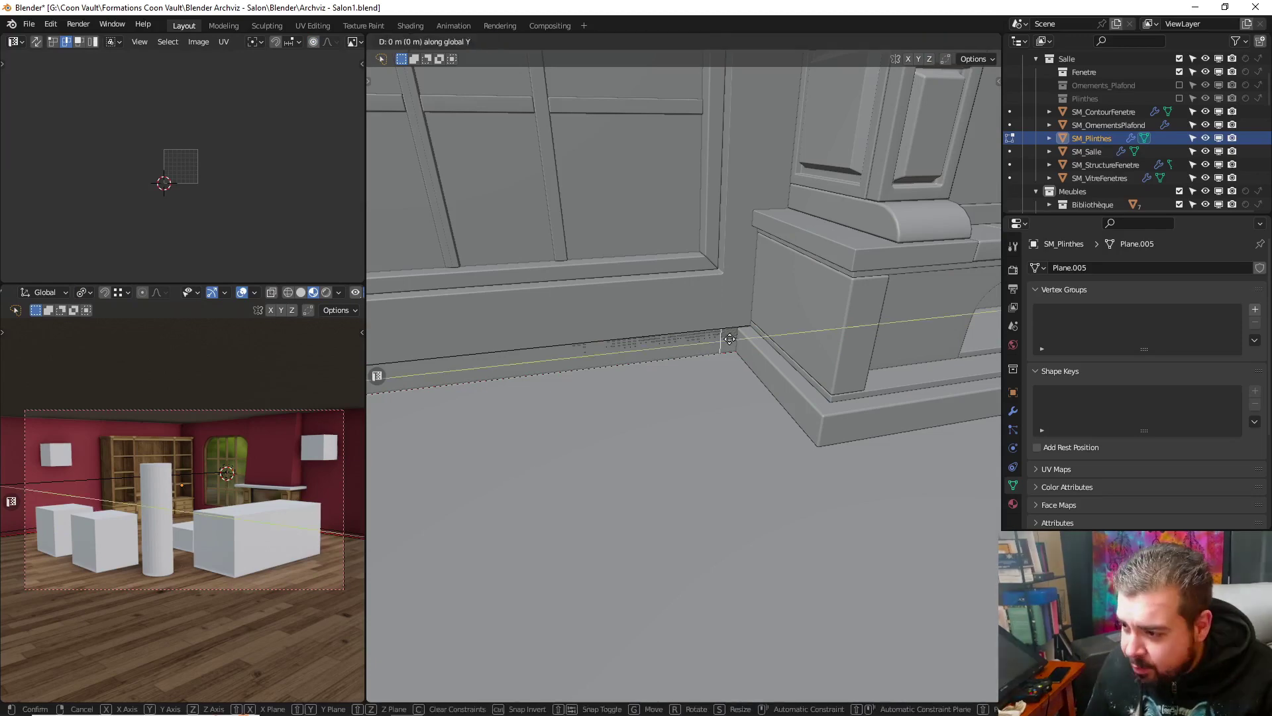
{"action": "key", "text": "y"}
{"action": "left_click", "coordinate": [760, 265]}
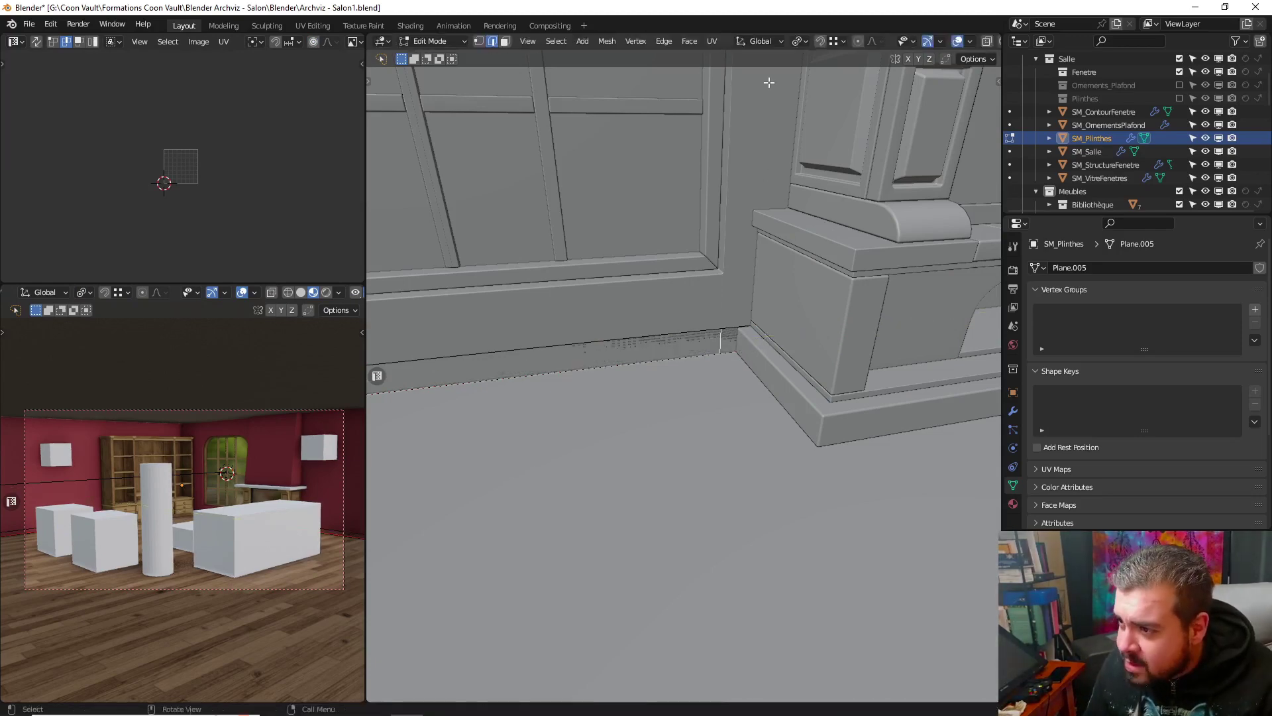
Enable Face Project snapping and move the baseboard's edge about -0.06 m along Y to meet the fireplace base
{"action": "left_click", "coordinate": [820, 42]}
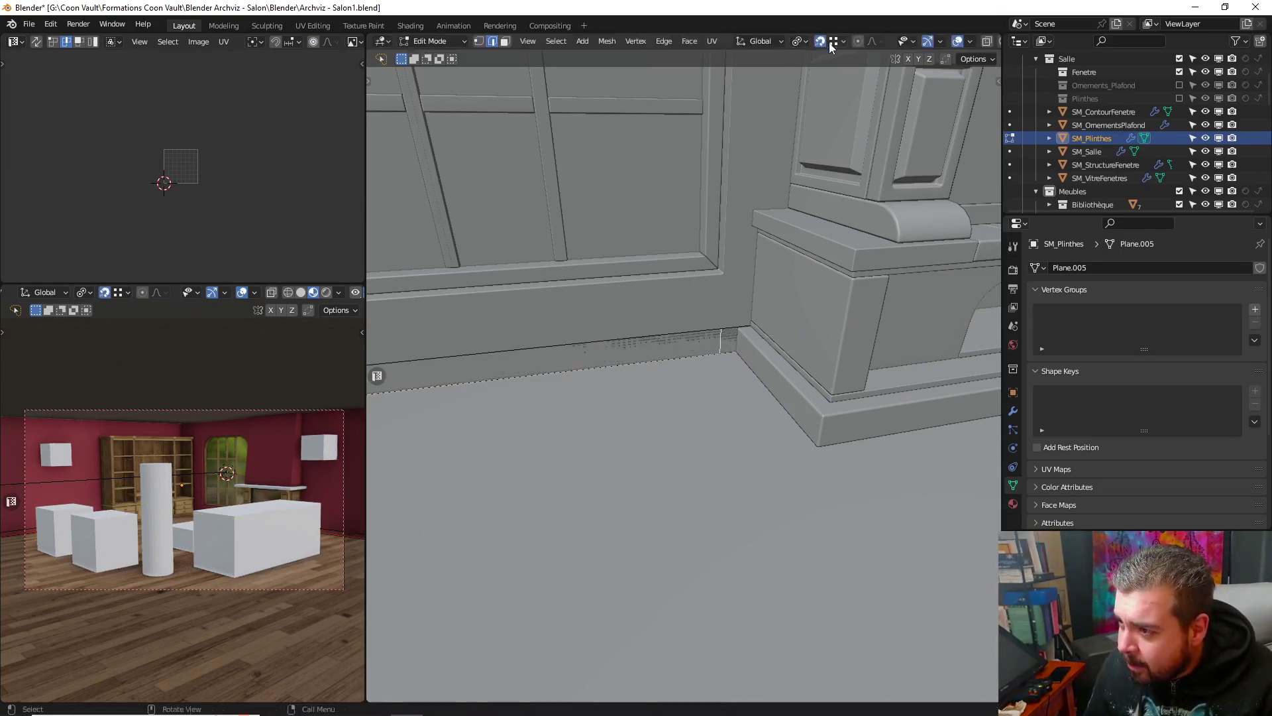
{"action": "left_click", "coordinate": [836, 42]}
{"action": "left_click", "coordinate": [881, 176]}
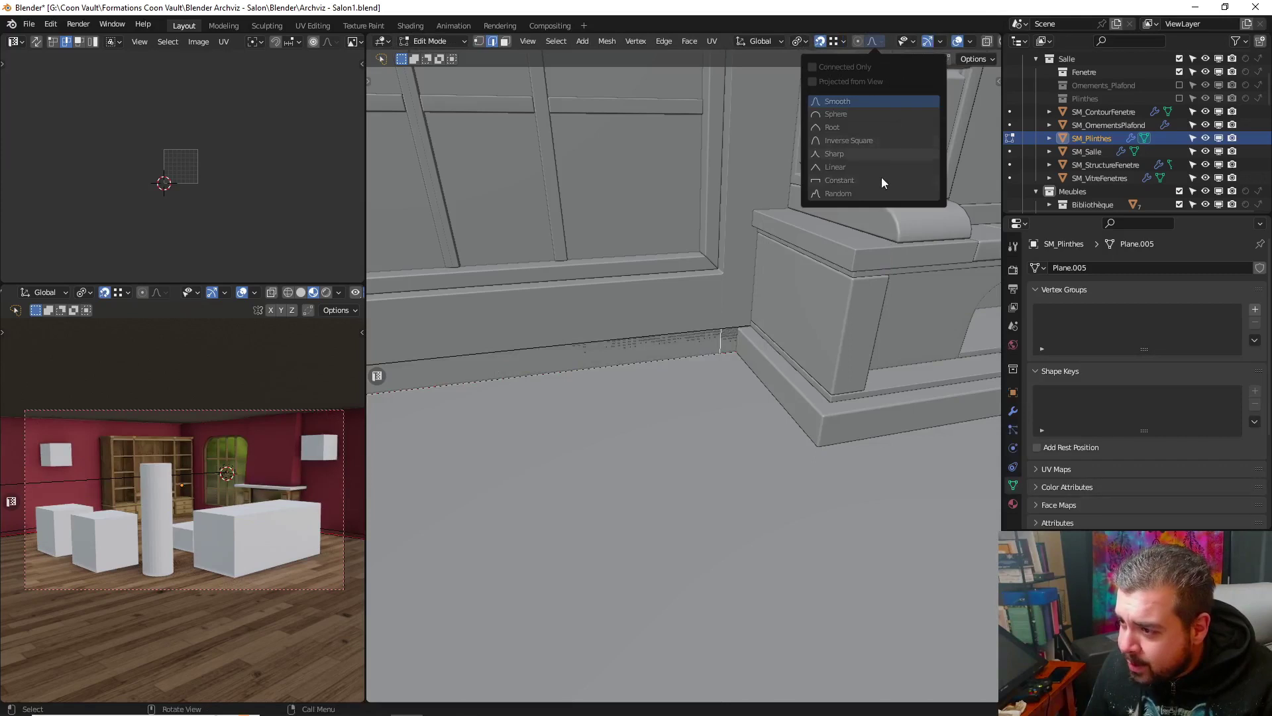
{"action": "left_click", "coordinate": [843, 42]}
{"action": "left_click", "coordinate": [805, 120]}
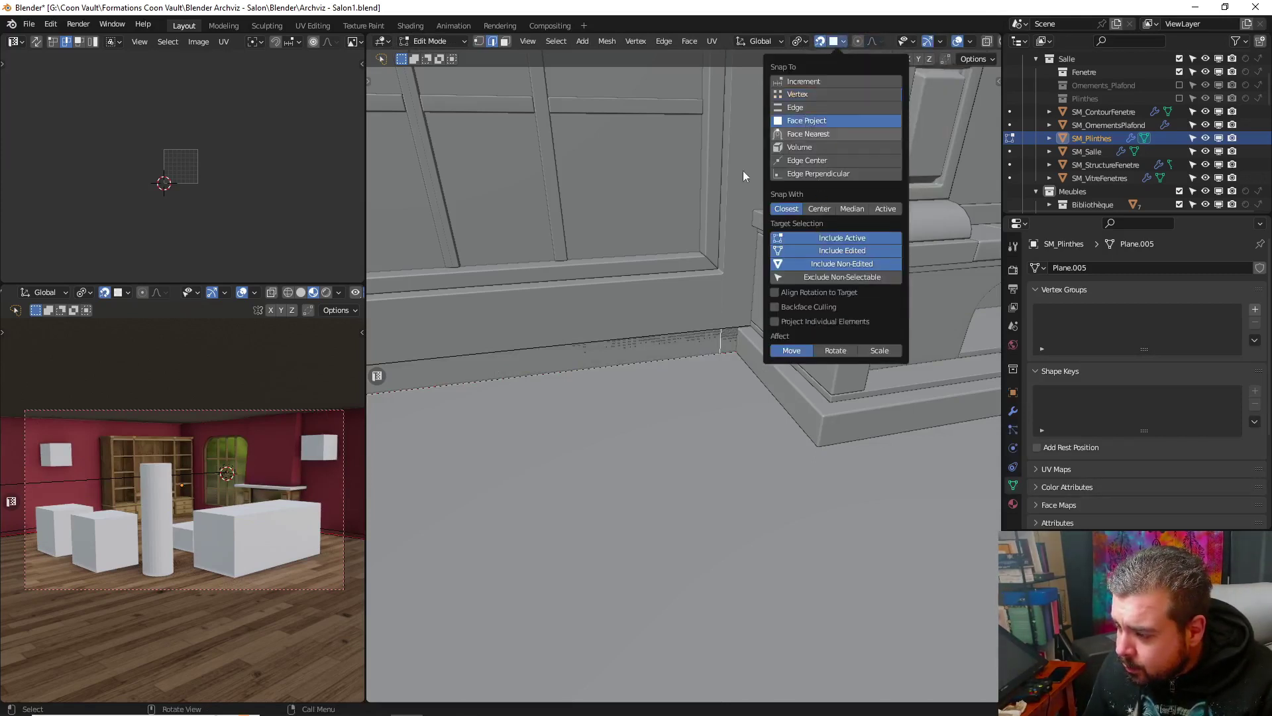
{"action": "key", "text": "g"}
{"action": "key", "text": "y"}
{"action": "left_click", "coordinate": [745, 354]}
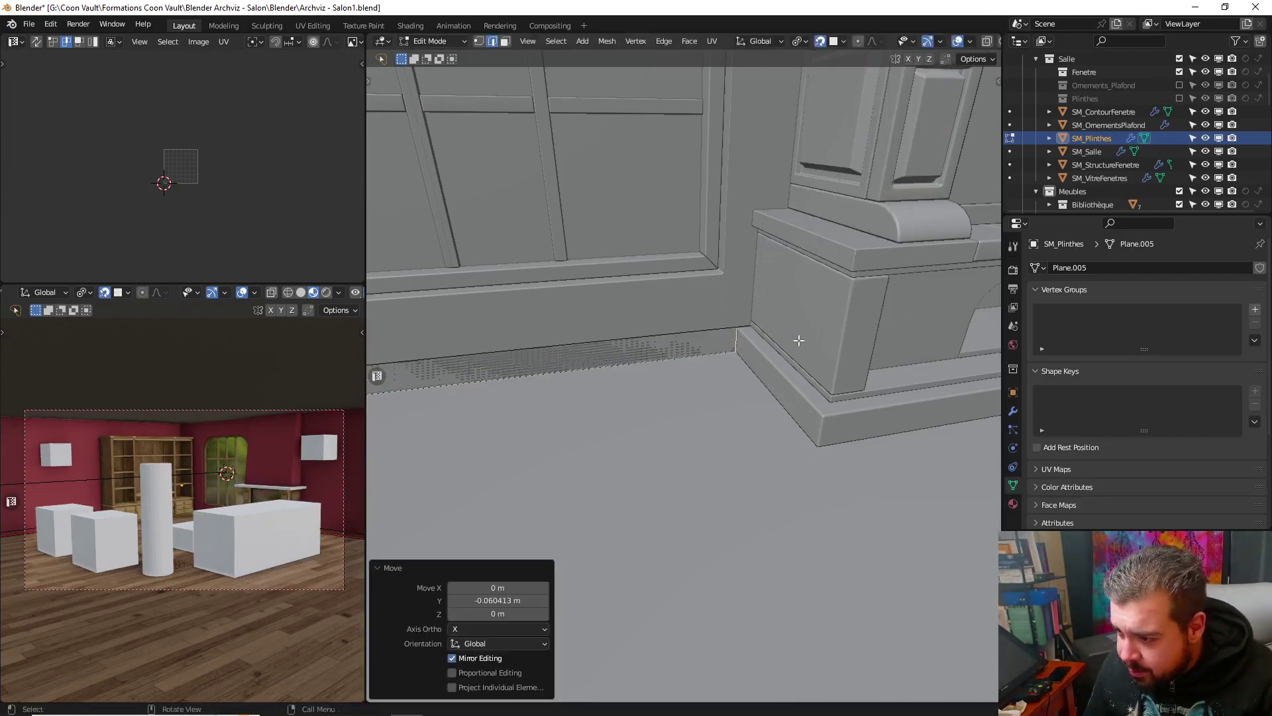
Add one loop cut to the baseboard on the other side of the fireplace, snapped to the edge of its base
{"action": "middle_click_drag", "start_coordinate": [799, 339], "coordinate": [464, 232]}
{"action": "middle_click_drag", "start_coordinate": [709, 278], "coordinate": [776, 307], "text": "shift"}
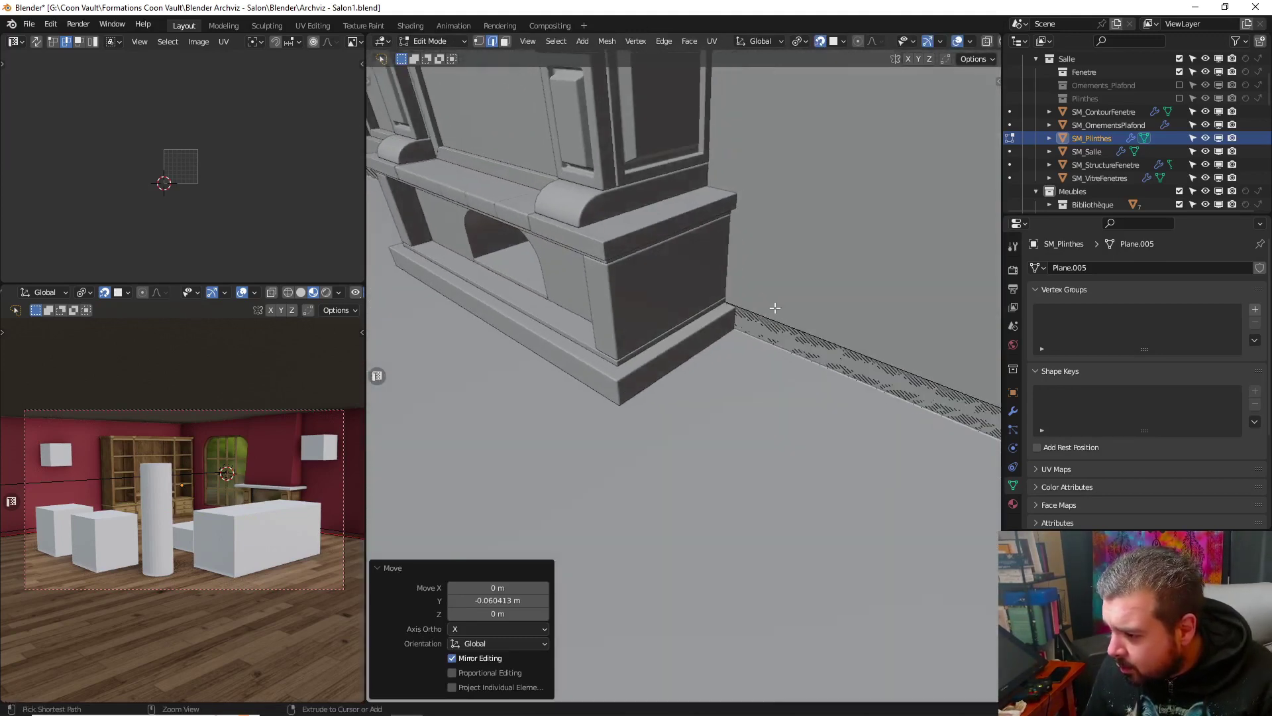
{"action": "key", "text": "ctrl+r"}
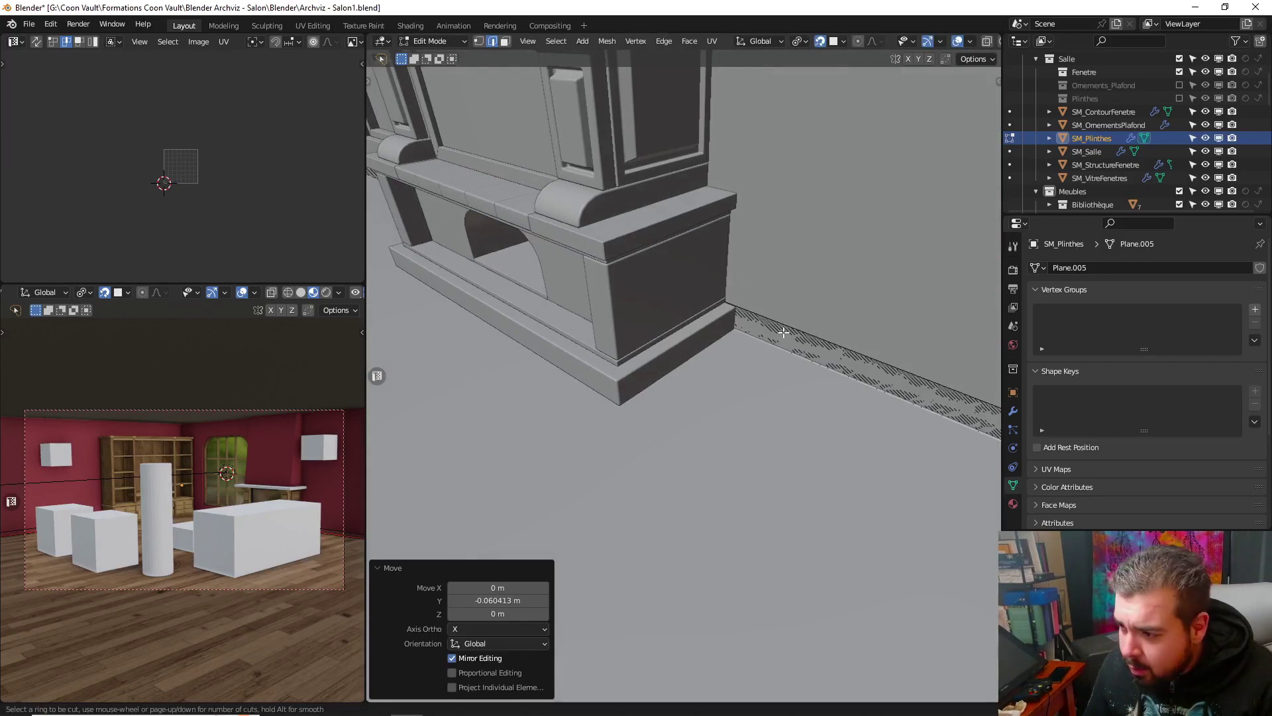
{"action": "left_click", "coordinate": [783, 332]}
{"action": "left_click", "coordinate": [730, 326]}
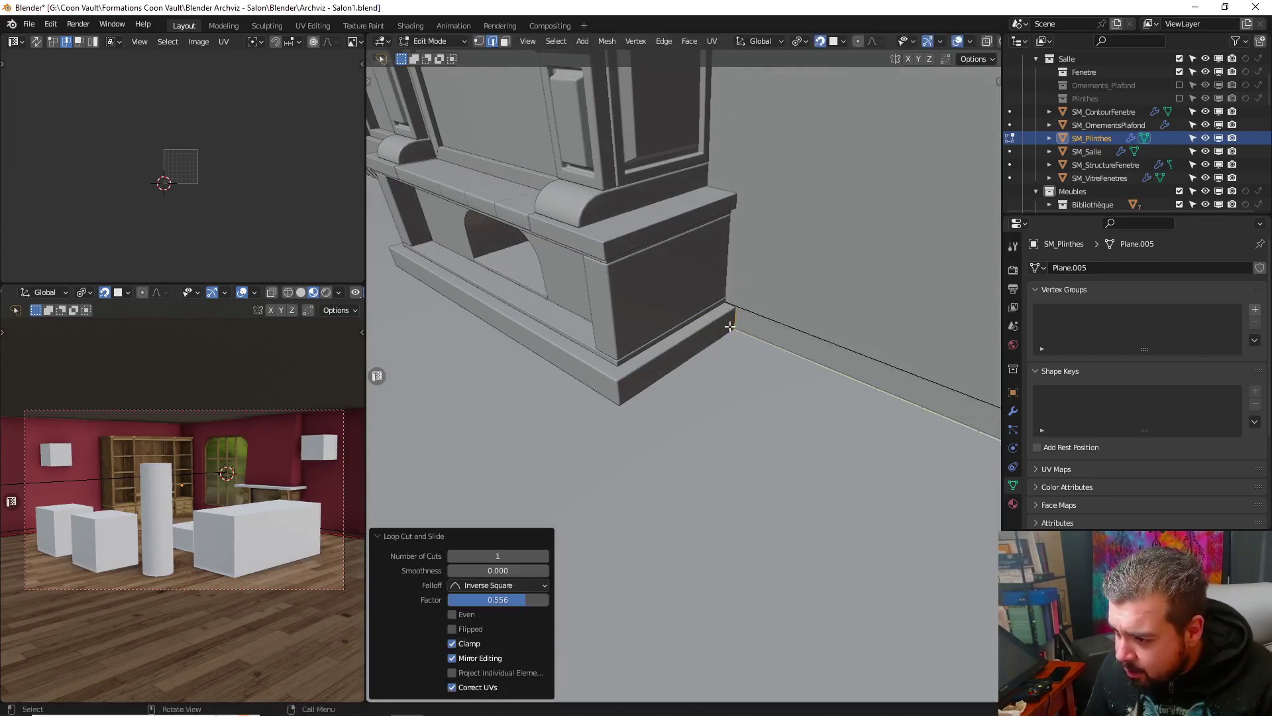
Isolate the baseboard in local view and delete its face segment behind the fireplace
{"action": "mouse_move", "coordinate": [729, 326]}
{"action": "middle_mouse_down"}
{"action": "mouse_move", "coordinate": [828, 332]}
{"action": "mouse_move", "coordinate": [780, 332]}
{"action": "mouse_move", "coordinate": [855, 312]}
{"action": "mouse_move", "coordinate": [721, 315]}
{"action": "middle_mouse_up"}
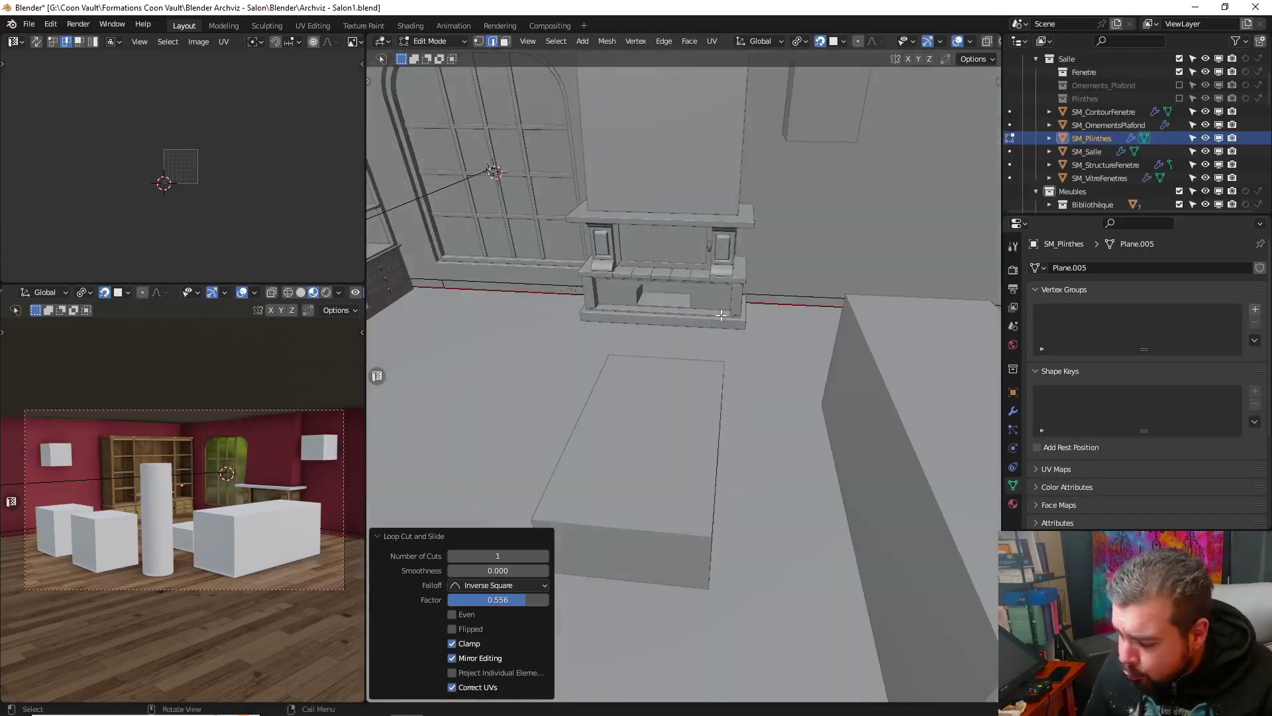
{"action": "key", "text": "KP_Divide"}
{"action": "scroll", "coordinate": [719, 313], "scroll_direction": "up", "scroll_amount": 5}
{"action": "middle_click_drag", "start_coordinate": [680, 247], "coordinate": [743, 327], "text": "shift"}
{"action": "scroll", "coordinate": [742, 328], "scroll_direction": "up", "scroll_amount": 3}
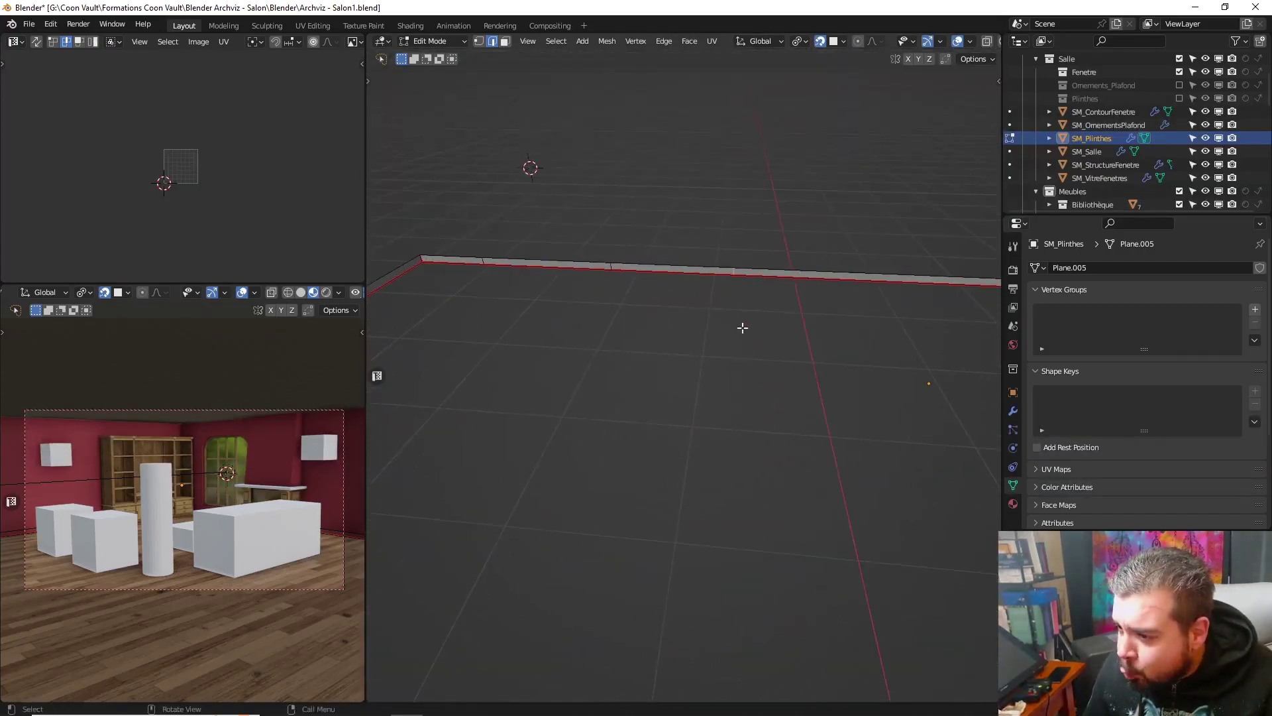
{"action": "left_click", "coordinate": [505, 41]}
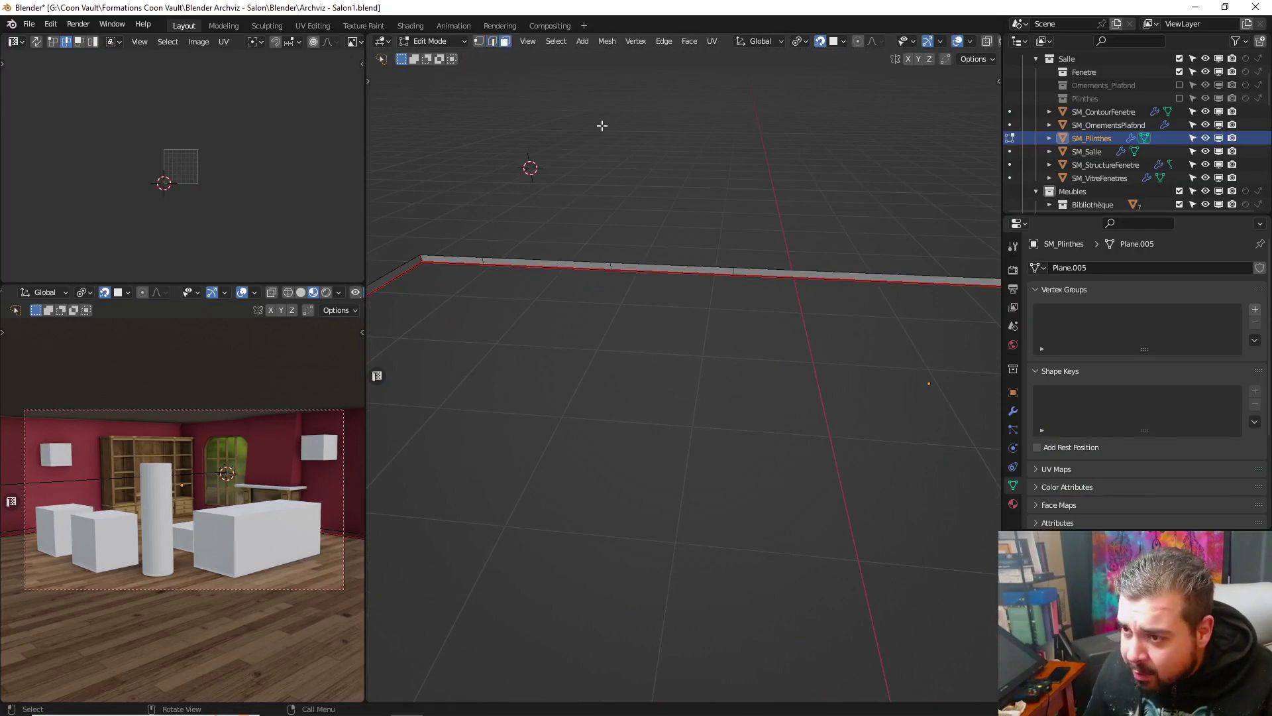
{"action": "left_click", "coordinate": [677, 265]}
{"action": "key", "text": "x"}
{"action": "left_click", "coordinate": [713, 224]}
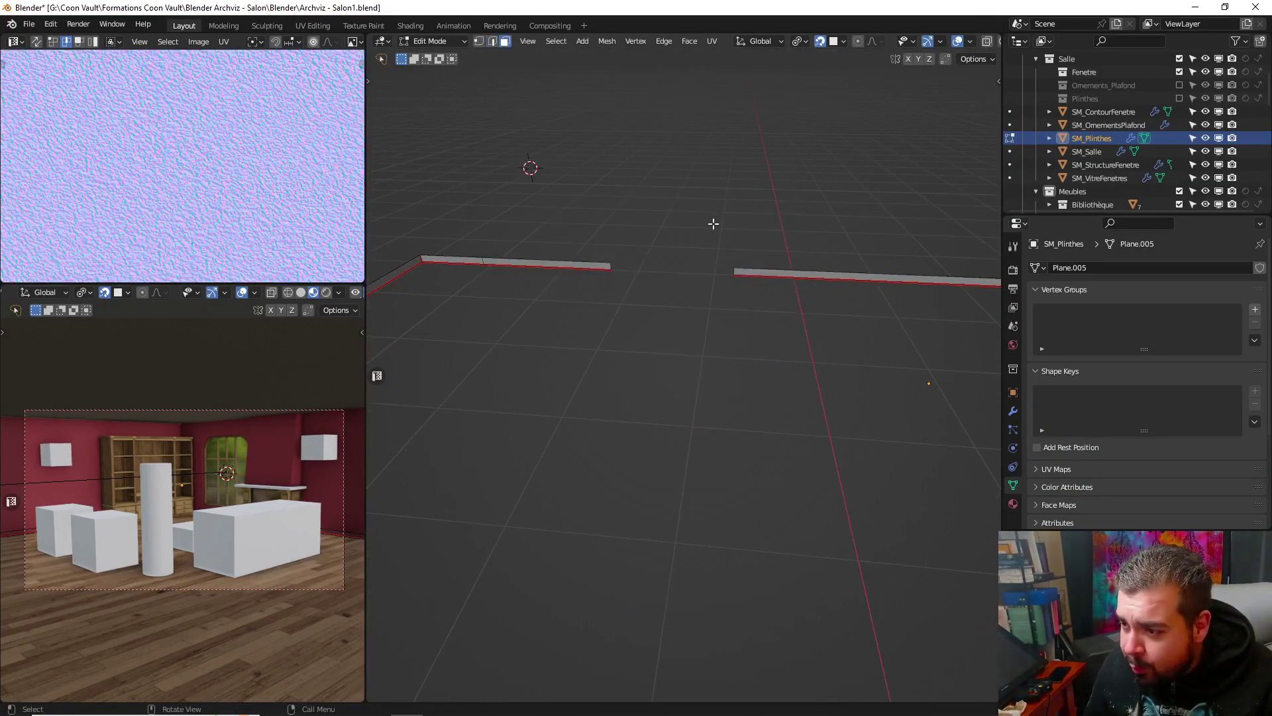
Apply Limited Dissolve to the whole baseboard mesh and return to the full scene in Object Mode
{"action": "key", "text": "c"}
{"action": "key", "text": "Escape"}
{"action": "key", "text": "a"}
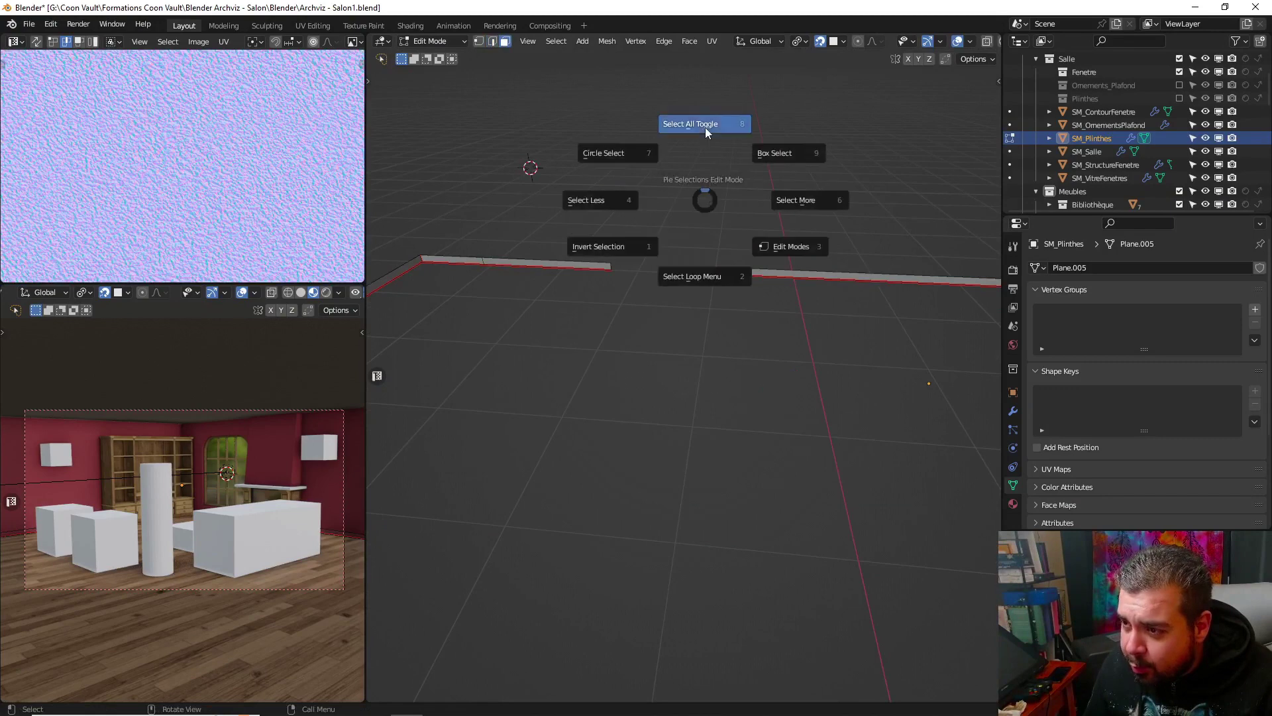
{"action": "left_click", "coordinate": [707, 130]}
{"action": "key", "text": "q"}
{"action": "left_click", "coordinate": [670, 224]}
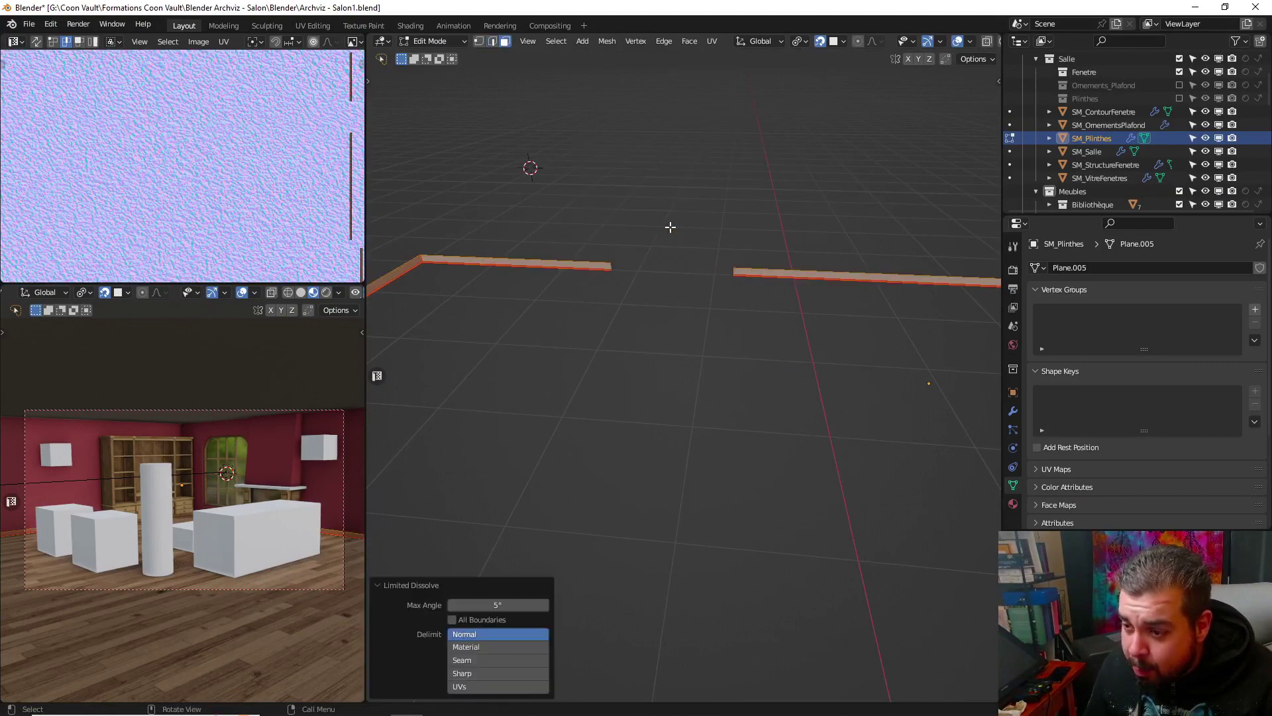
{"action": "key", "text": "ctrl+Tab"}
{"action": "left_click", "coordinate": [642, 161]}
{"action": "key", "text": "KP_Divide"}
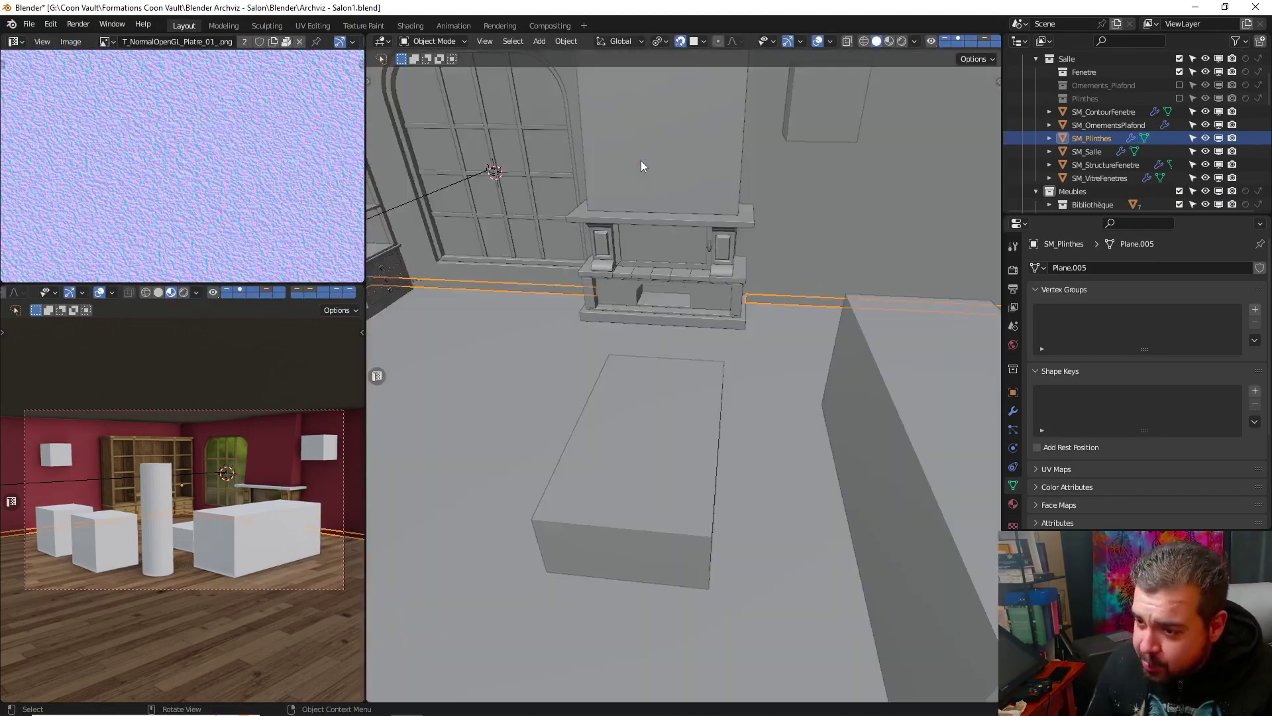
Open the baseboard mesh in Edit Mode with edge selection and examine how it meets in the room corner
{"action": "middle_click_drag", "start_coordinate": [677, 258], "coordinate": [642, 285], "text": "shift"}
{"action": "key", "text": "ctrl+Tab"}
{"action": "left_click", "coordinate": [647, 212]}
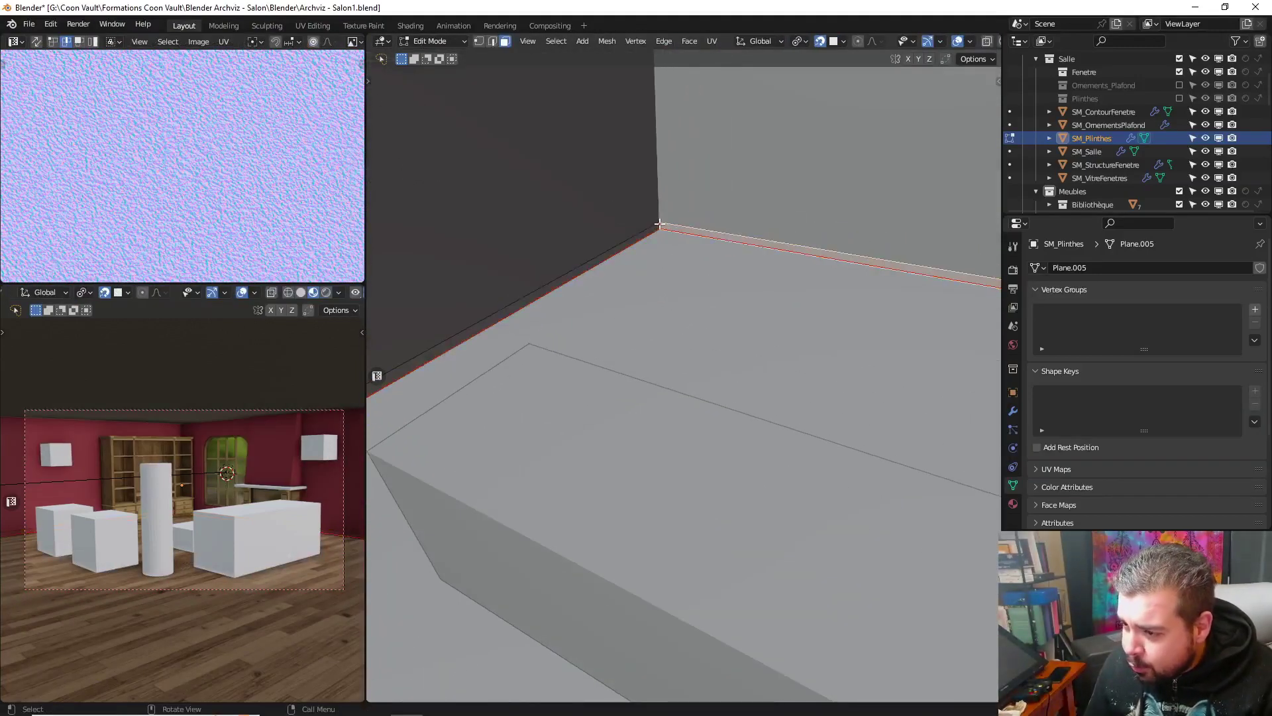
{"action": "key", "text": "KP_Divide"}
{"action": "left_click", "coordinate": [491, 41]}
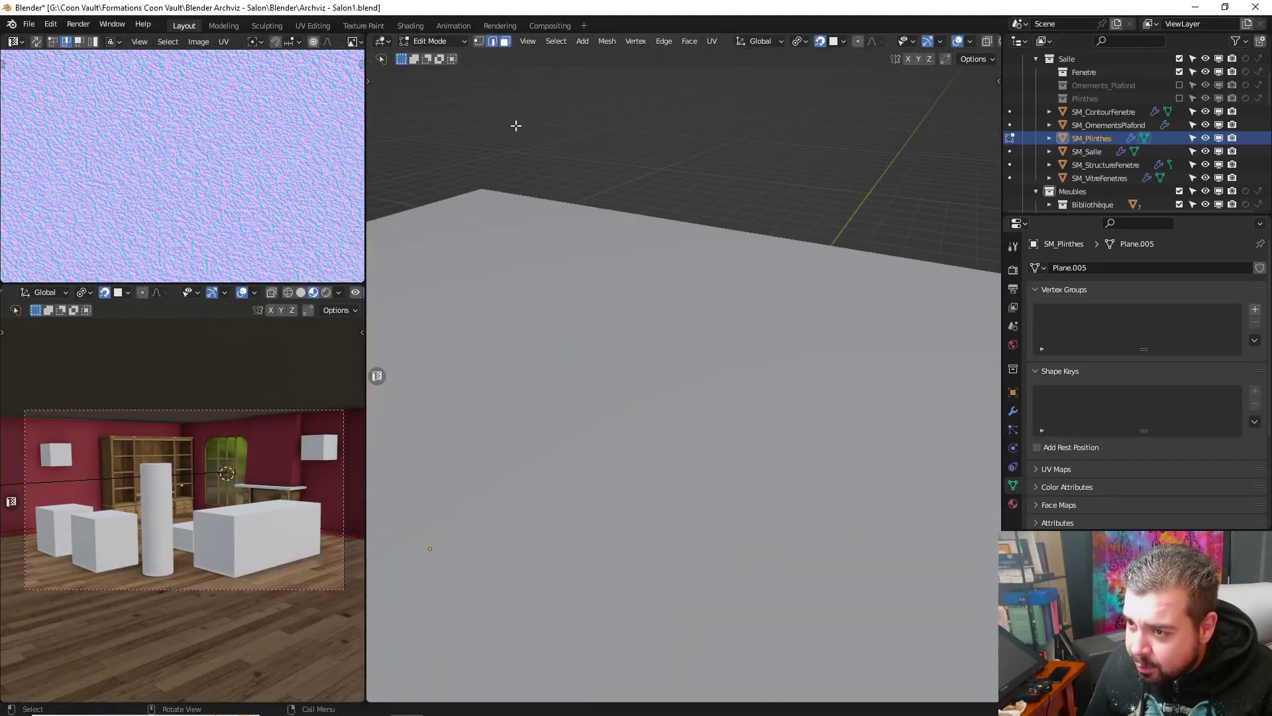
{"action": "middle_click_drag", "start_coordinate": [581, 300], "coordinate": [644, 217], "text": "shift"}
{"action": "scroll", "coordinate": [630, 229], "scroll_direction": "up", "scroll_amount": 6}
{"action": "scroll", "coordinate": [648, 200], "scroll_direction": "down", "scroll_amount": 5}
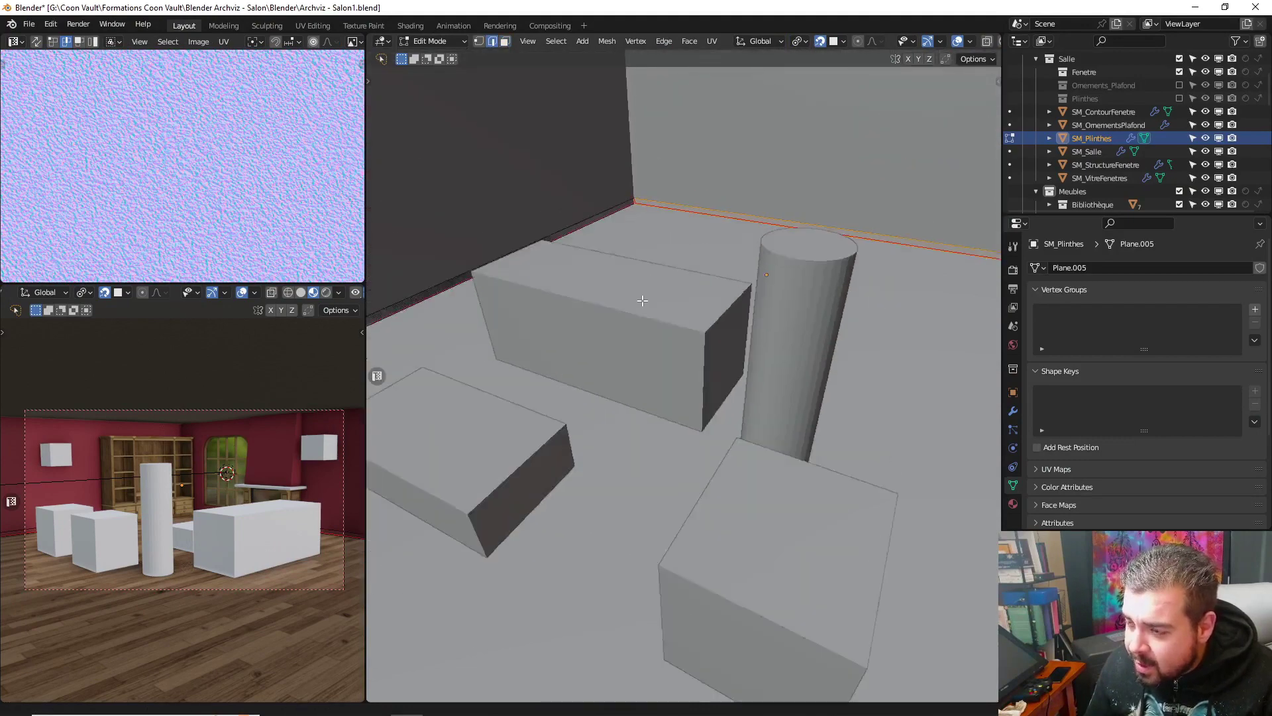
{"action": "scroll", "coordinate": [634, 214], "scroll_direction": "up", "scroll_amount": 7}
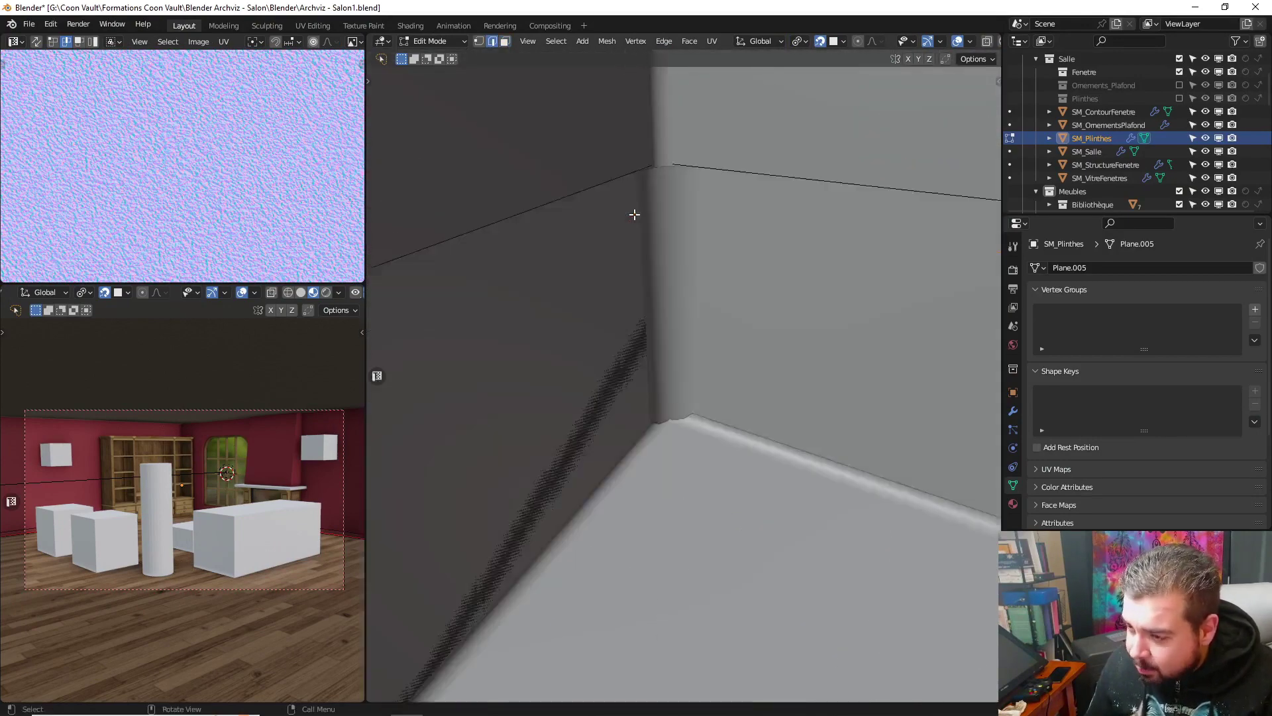
{"action": "middle_click_drag", "start_coordinate": [667, 235], "coordinate": [654, 260]}
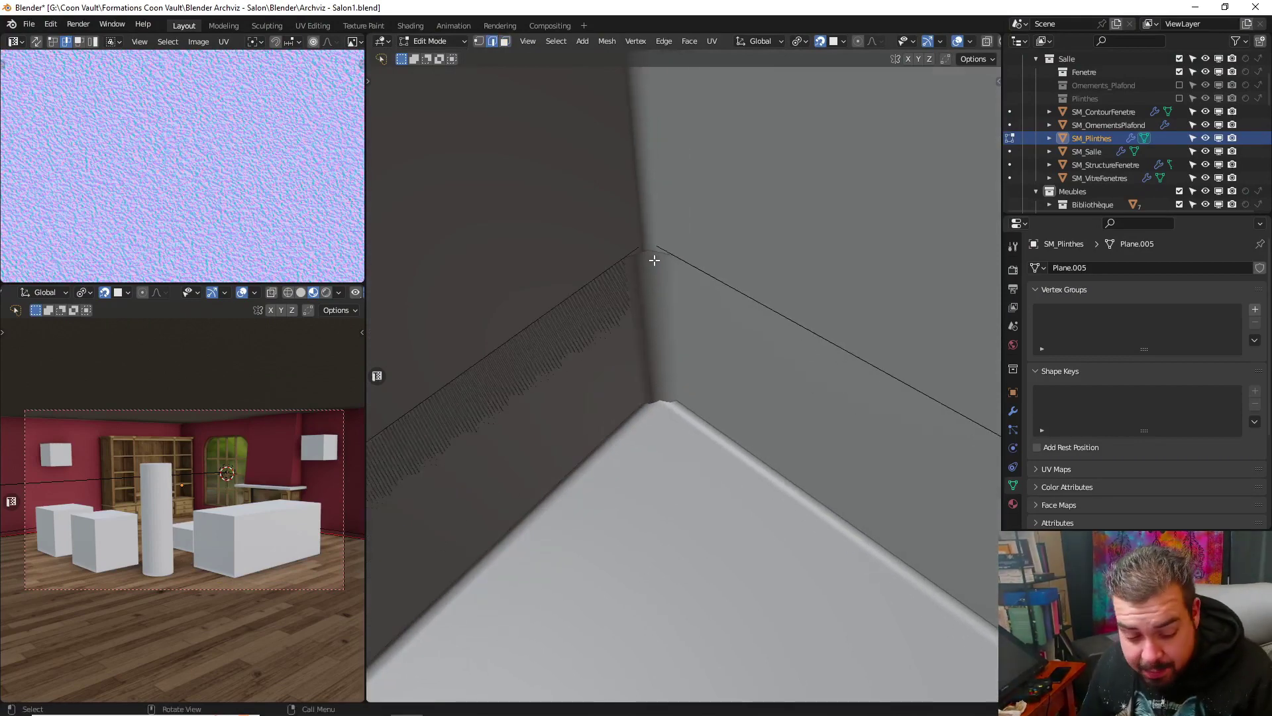
Remove the Bevel and Weighted Normal modifiers from SM_Plinthes and add a Solidify modifier
{"action": "left_click", "coordinate": [1013, 411]}
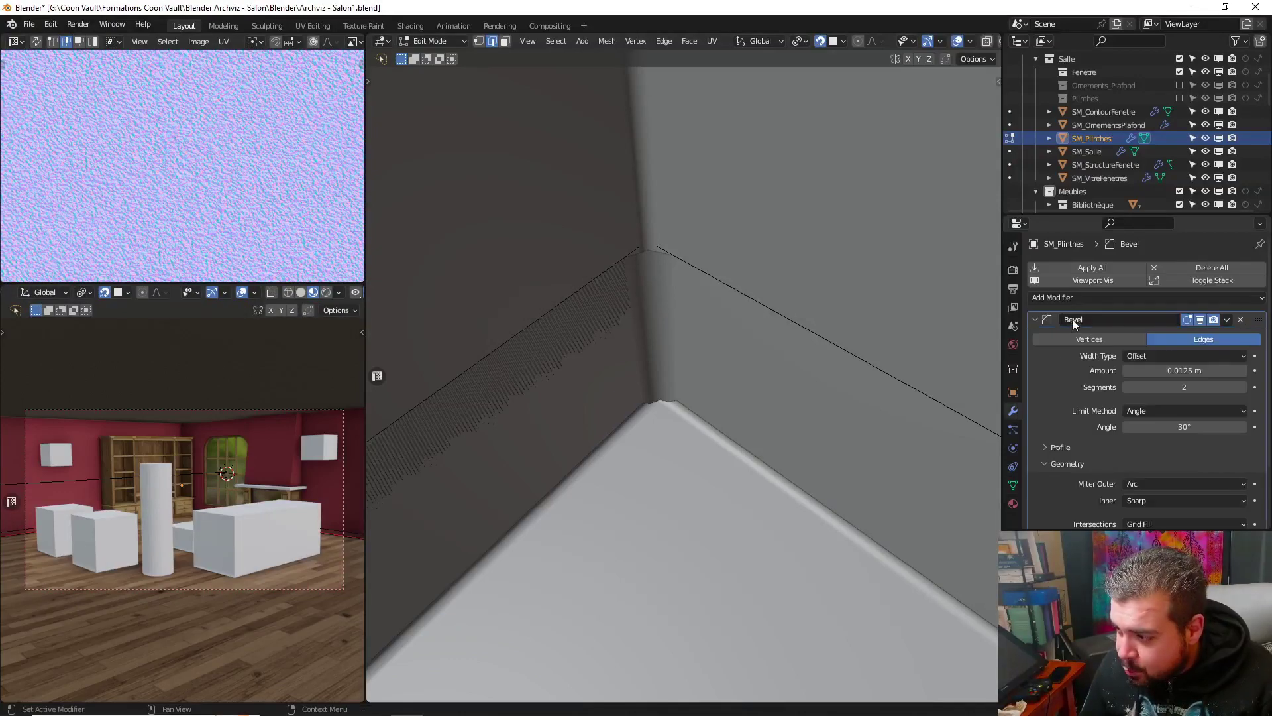
{"action": "left_click", "coordinate": [1240, 322]}
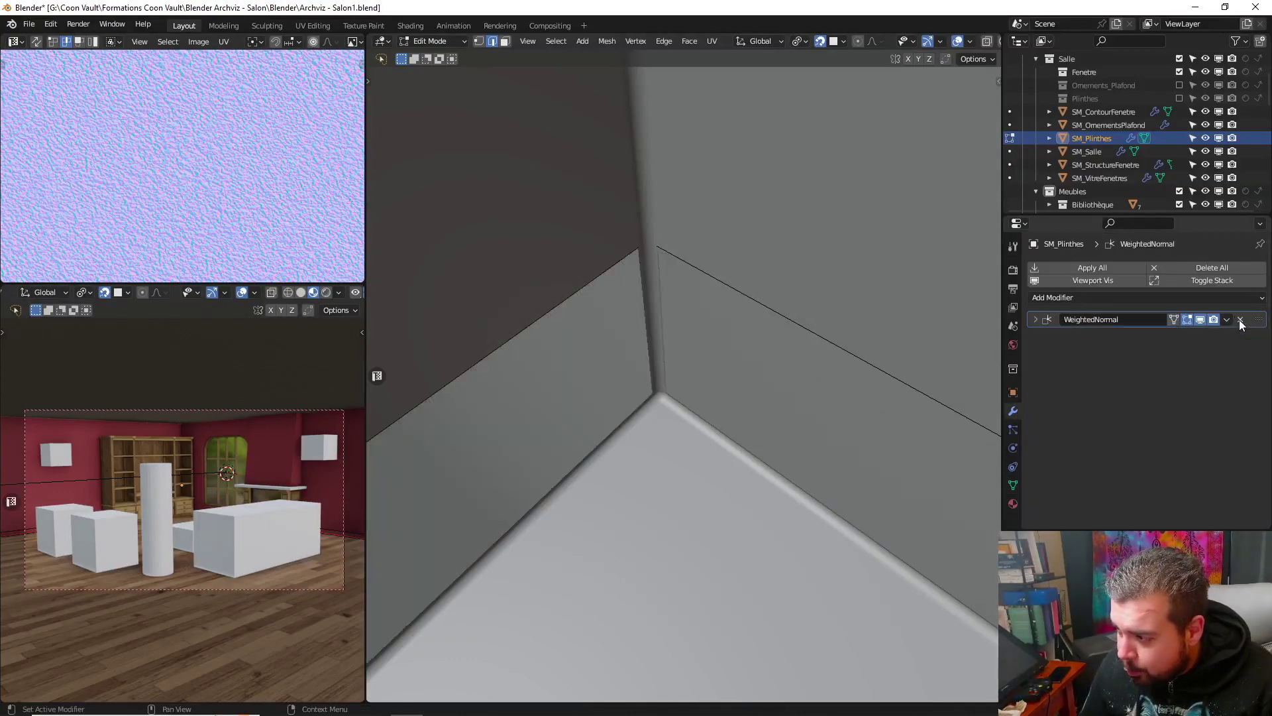
{"action": "left_click", "coordinate": [1088, 270]}
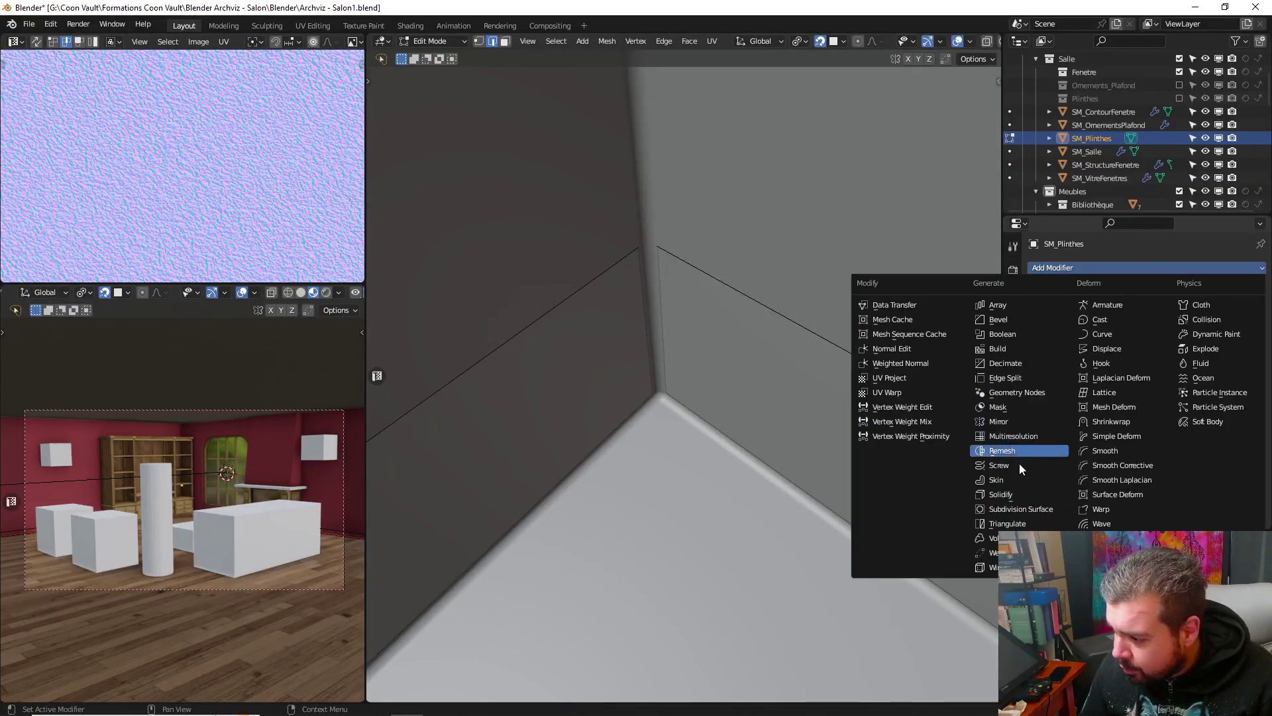
{"action": "left_click", "coordinate": [999, 493]}
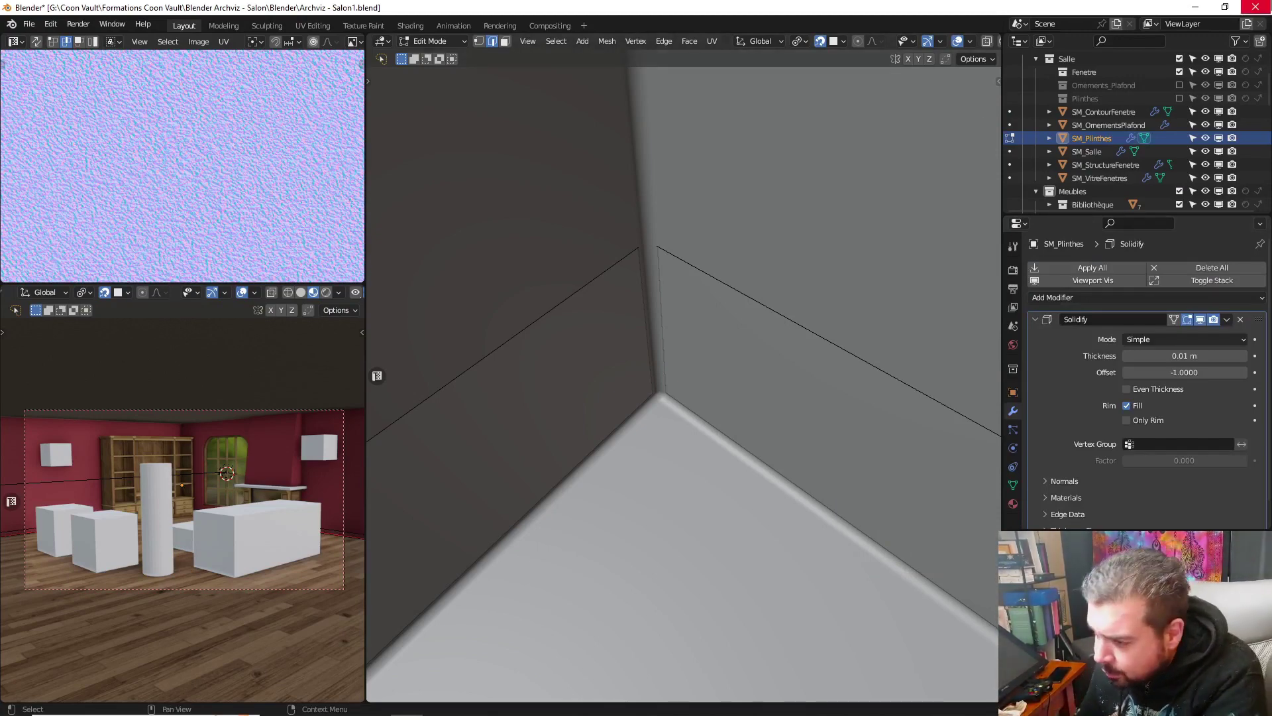
{"action": "right_click", "coordinate": [1226, 13]}
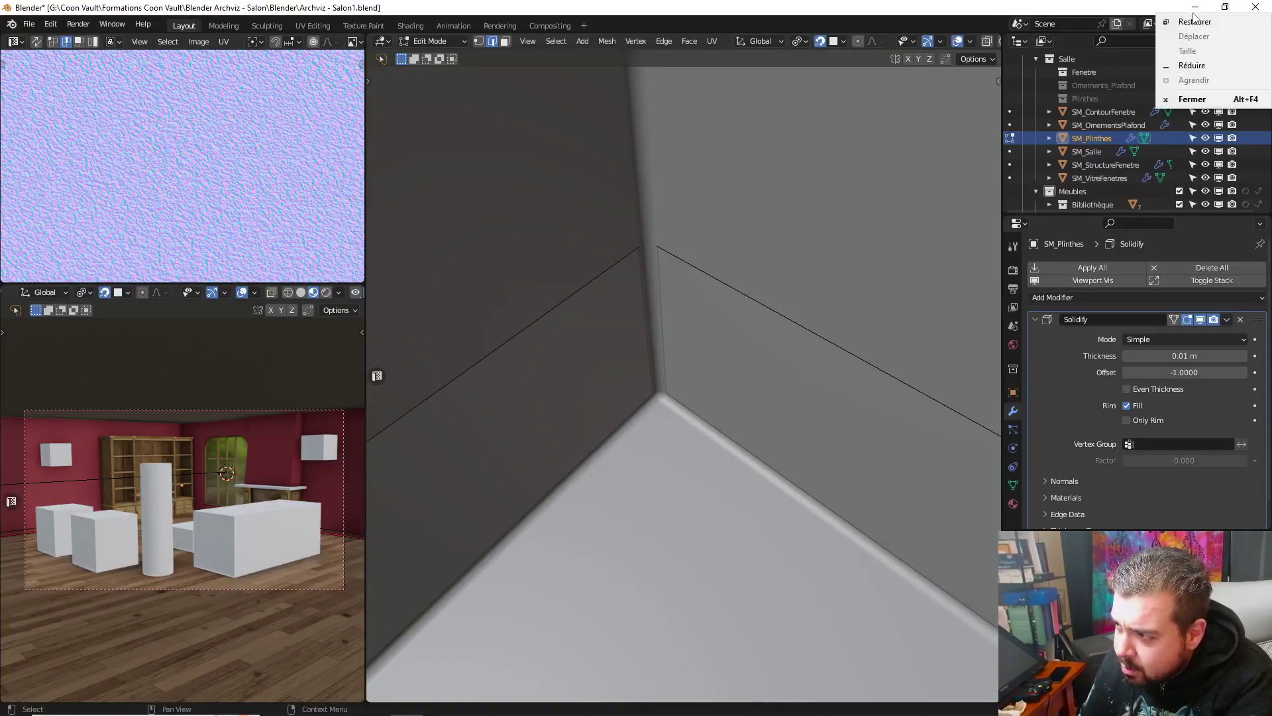
{"action": "left_click", "coordinate": [1226, 25]}
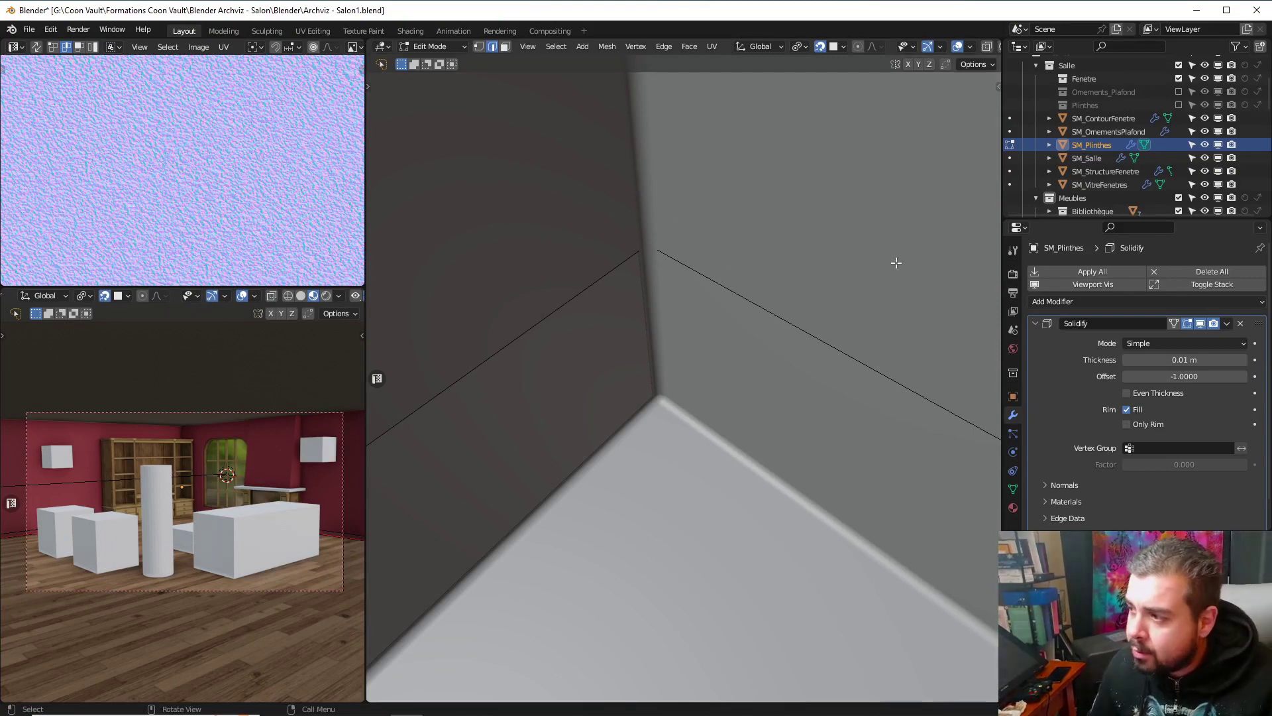
Set the baseboard's Solidify thickness to -0.02 m
{"action": "middle_click_drag", "start_coordinate": [560, 232], "coordinate": [580, 229]}
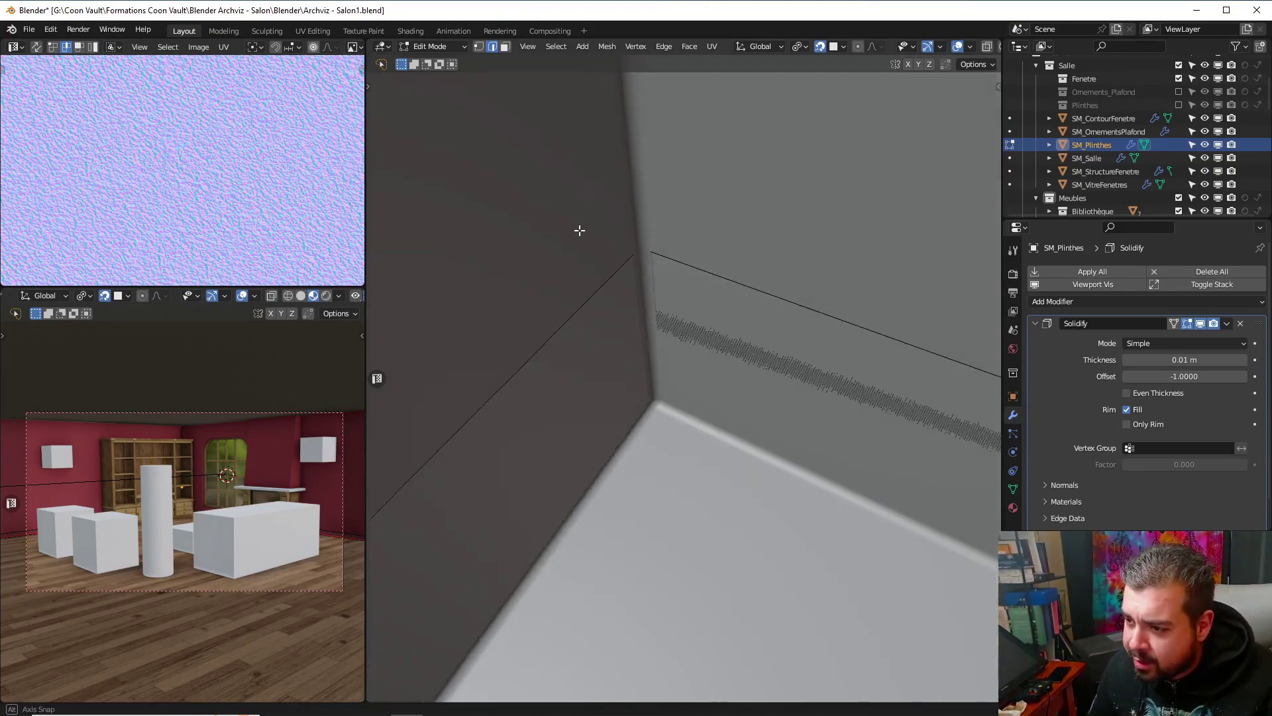
{"action": "left_click", "coordinate": [1185, 359]}
{"action": "type", "text": "-0.0"}
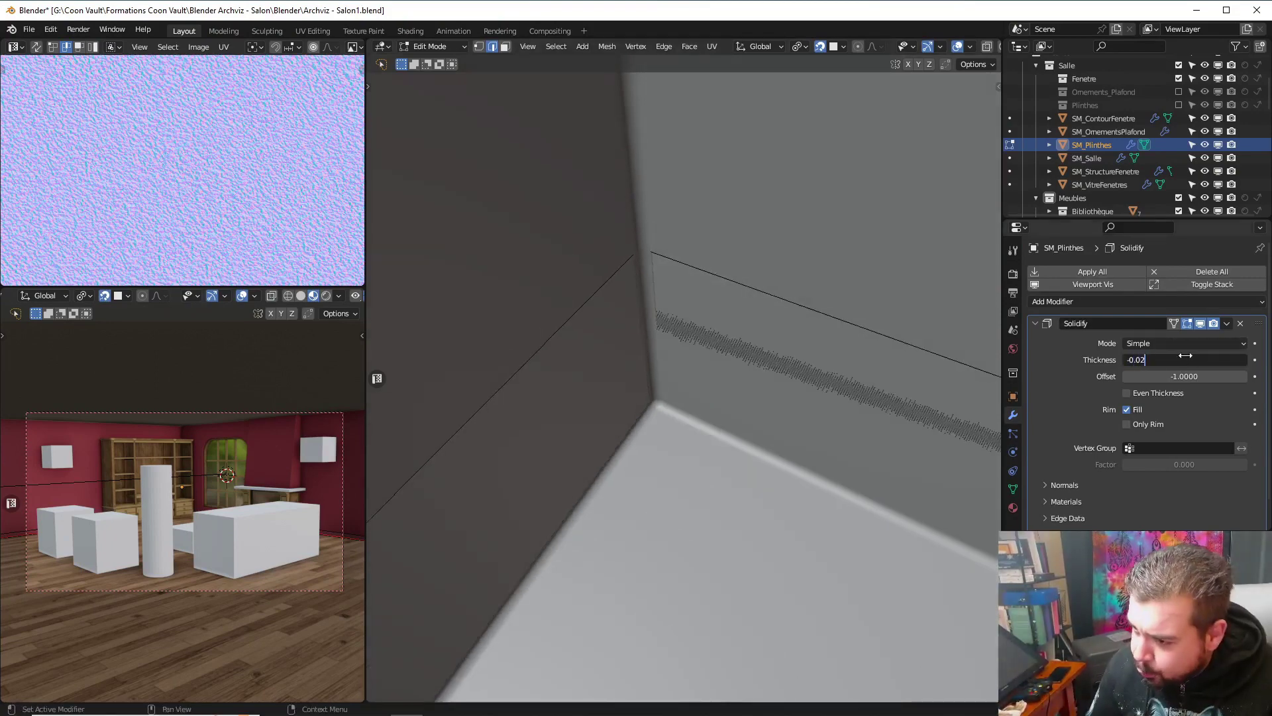
{"action": "type", "text": "2"}
{"action": "key", "text": "Return"}
{"action": "middle_click_drag", "start_coordinate": [803, 378], "coordinate": [788, 297]}
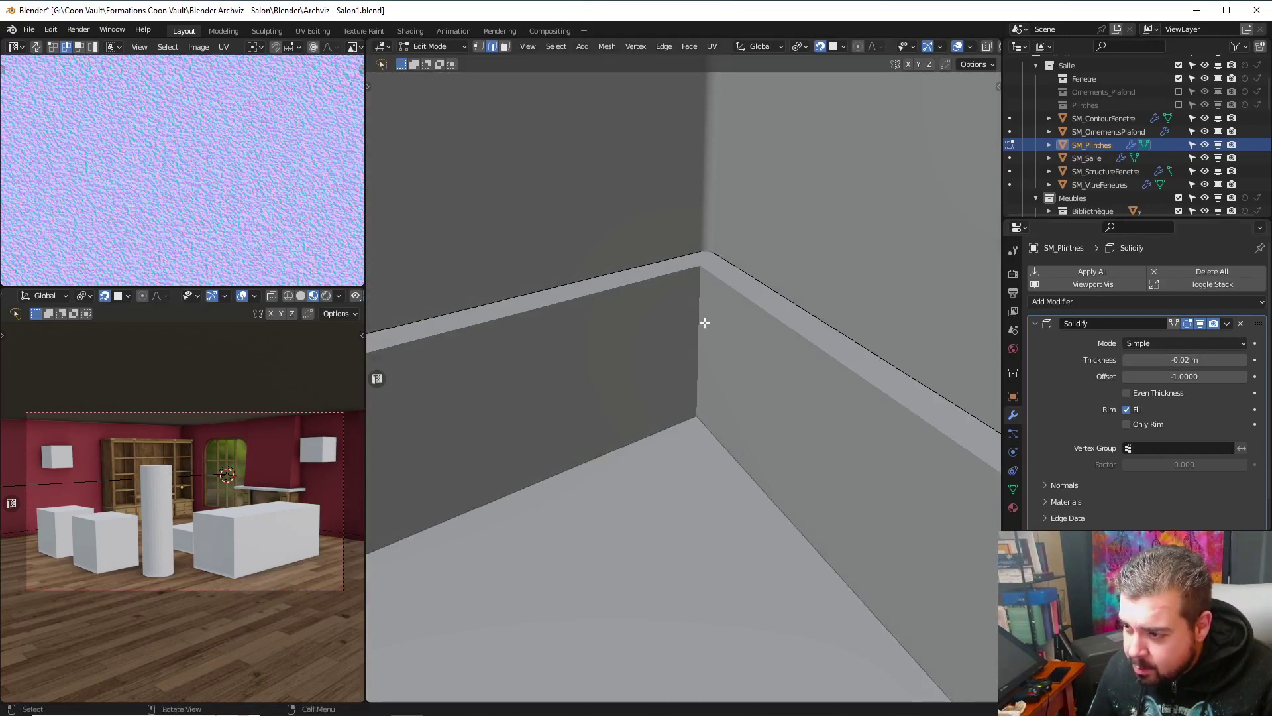
Return to Object Mode and apply the Solidify modifier to SM_Plinthes
{"action": "key", "text": "ctrl+Tab"}
{"action": "left_click", "coordinate": [713, 250]}
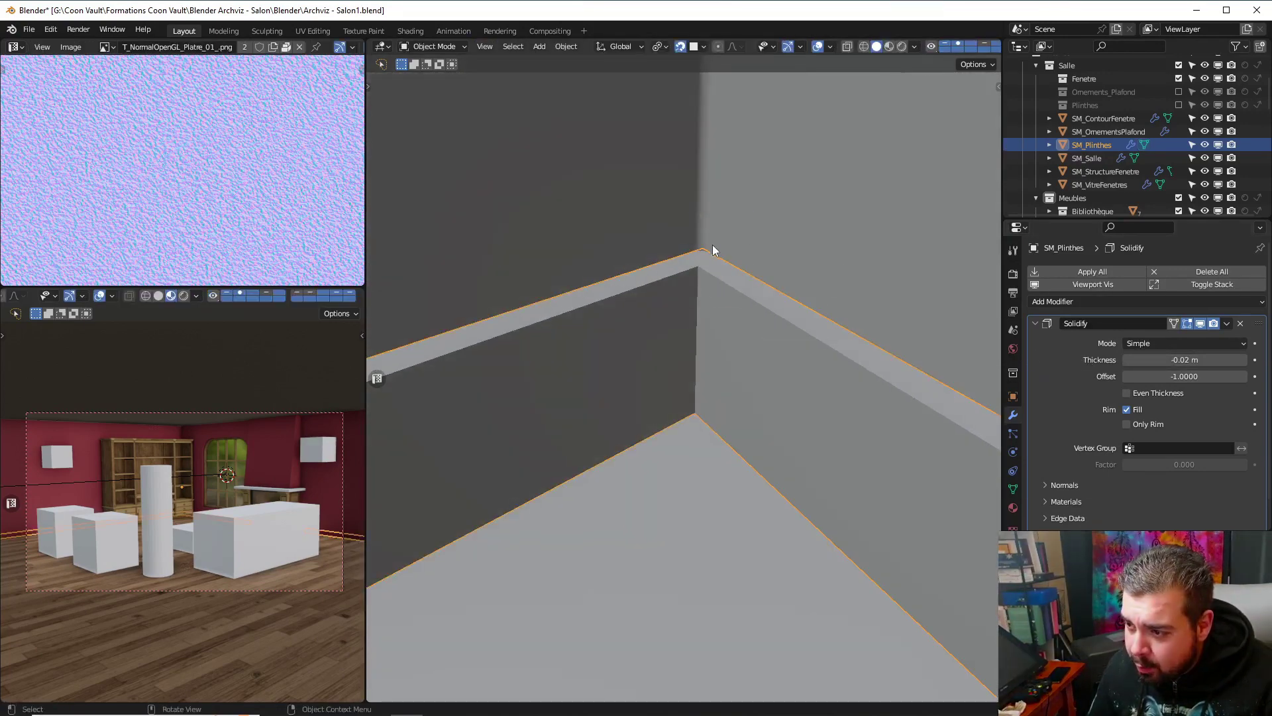
{"action": "middle_click_drag", "start_coordinate": [703, 243], "coordinate": [705, 264]}
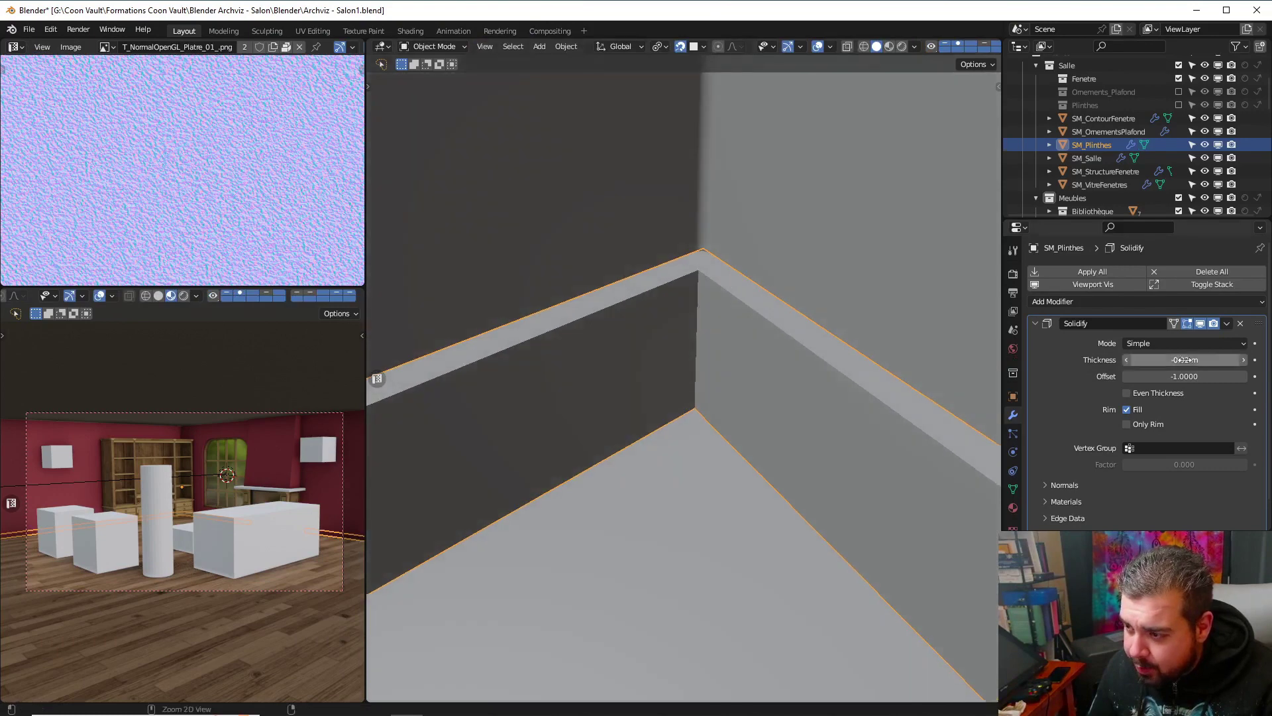
{"action": "key", "text": "ctrl+a"}
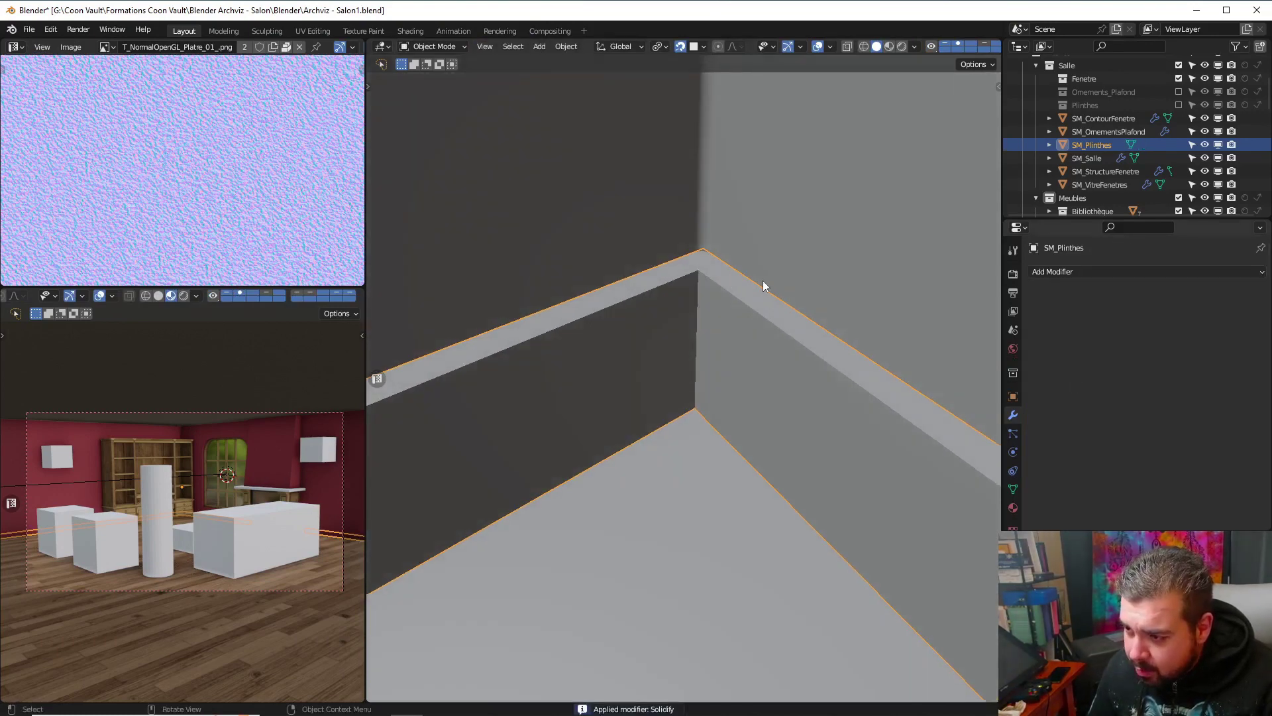
Enter Edit Mode on the thickened baseboard, isolate it in local view and clear the mesh selection
{"action": "key", "text": "ctrl+Tab"}
{"action": "left_click", "coordinate": [716, 276]}
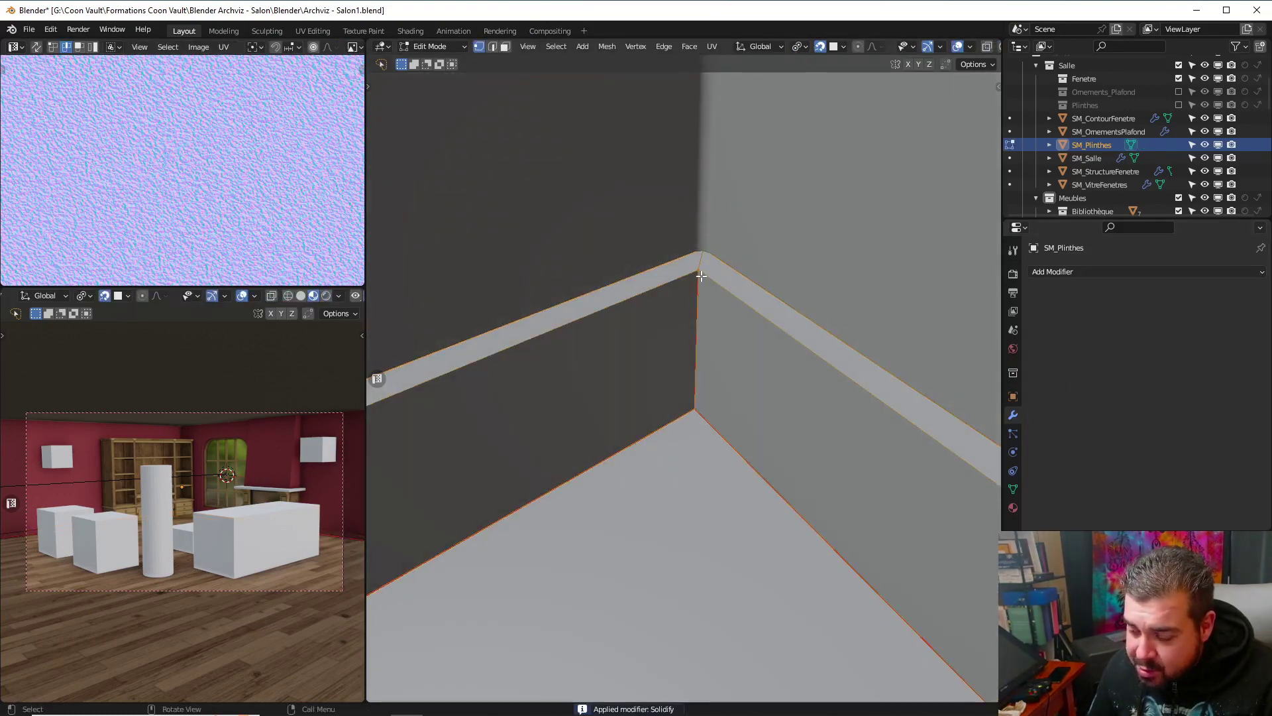
{"action": "key", "text": "KP_Divide"}
{"action": "key", "text": "grave"}
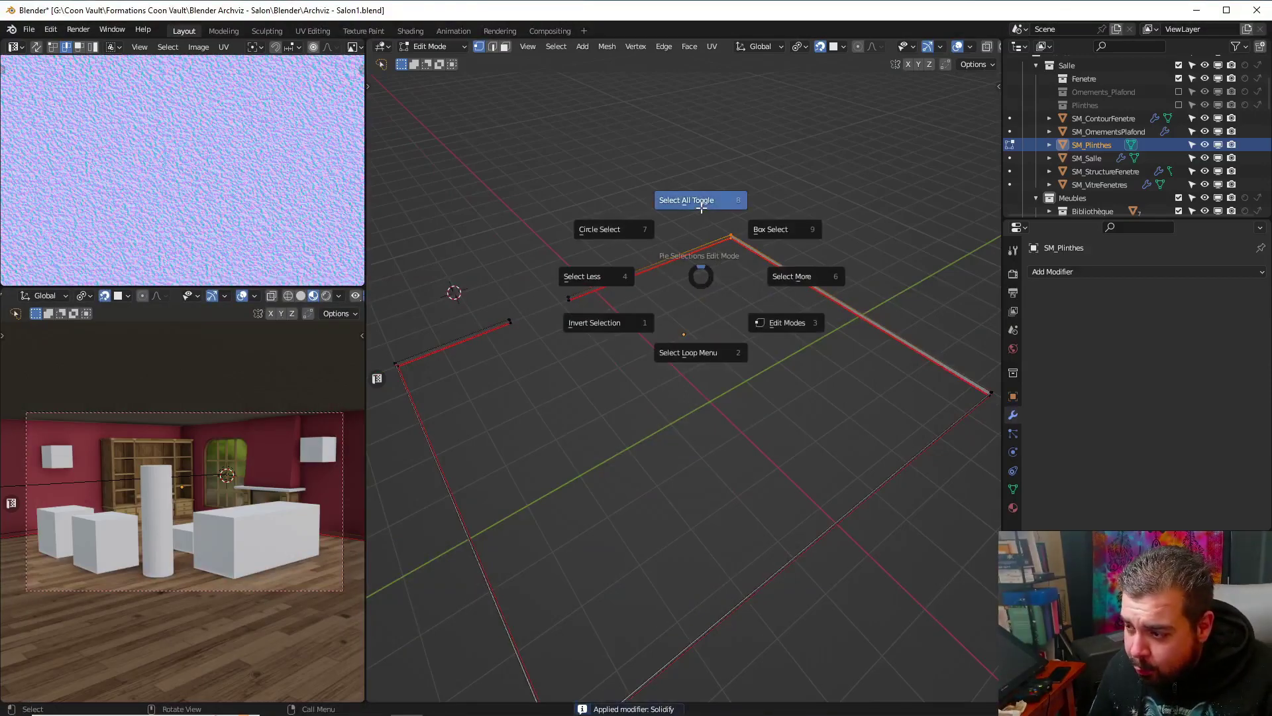
{"action": "middle_click_drag", "start_coordinate": [697, 258], "coordinate": [687, 339]}
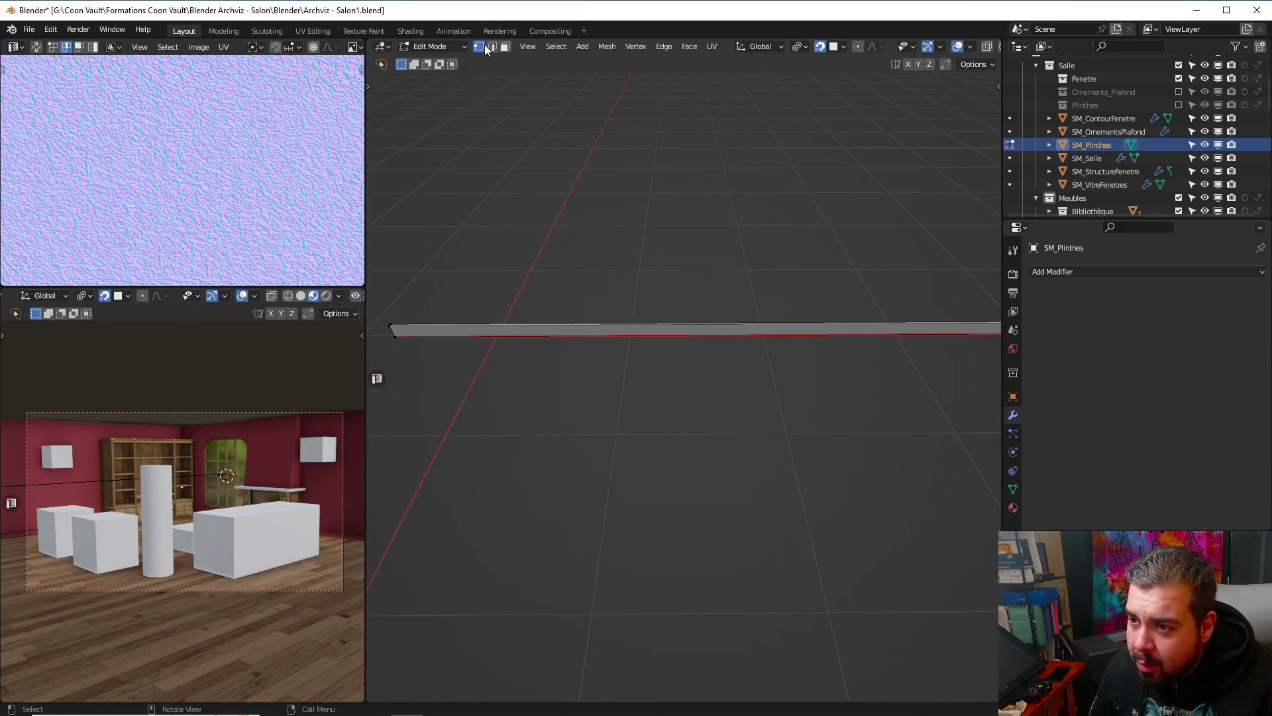
Select a long edge of the baseboard segment beside the fireplace gap and enable the edge length overlay
{"action": "left_click", "coordinate": [491, 47]}
{"action": "left_click", "coordinate": [707, 330]}
{"action": "key", "text": "q"}
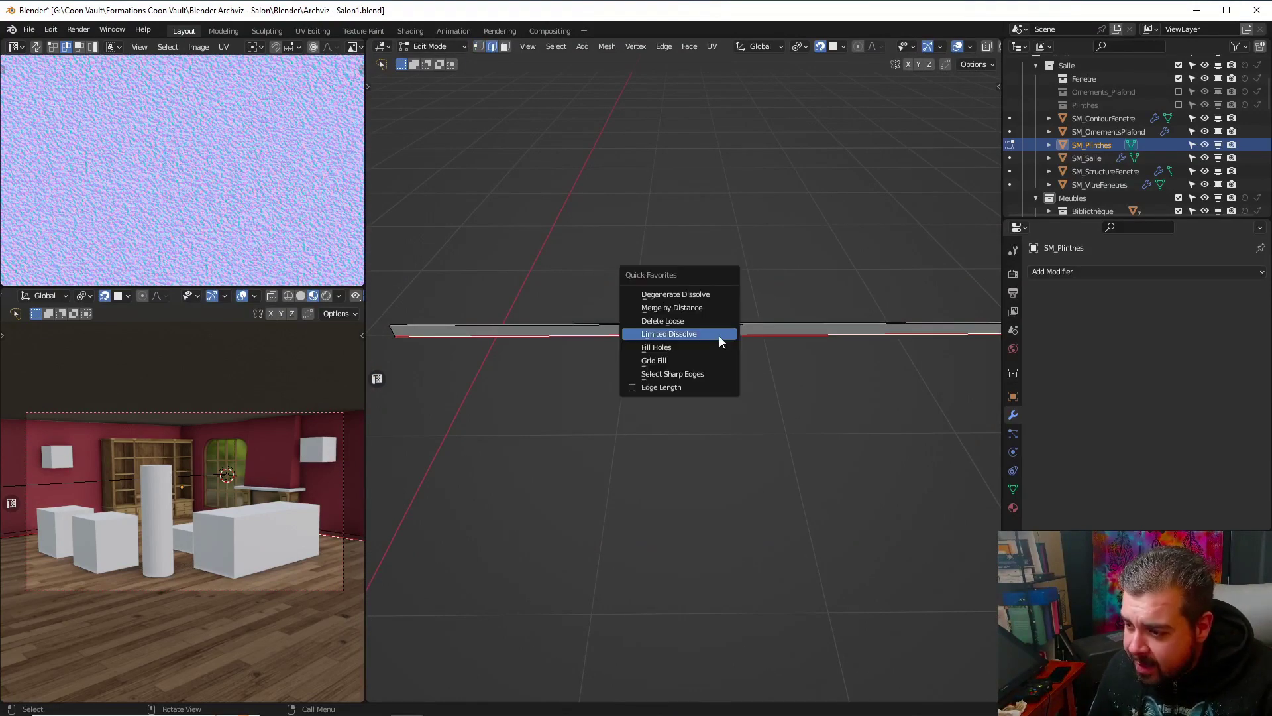
{"action": "left_click", "coordinate": [720, 387]}
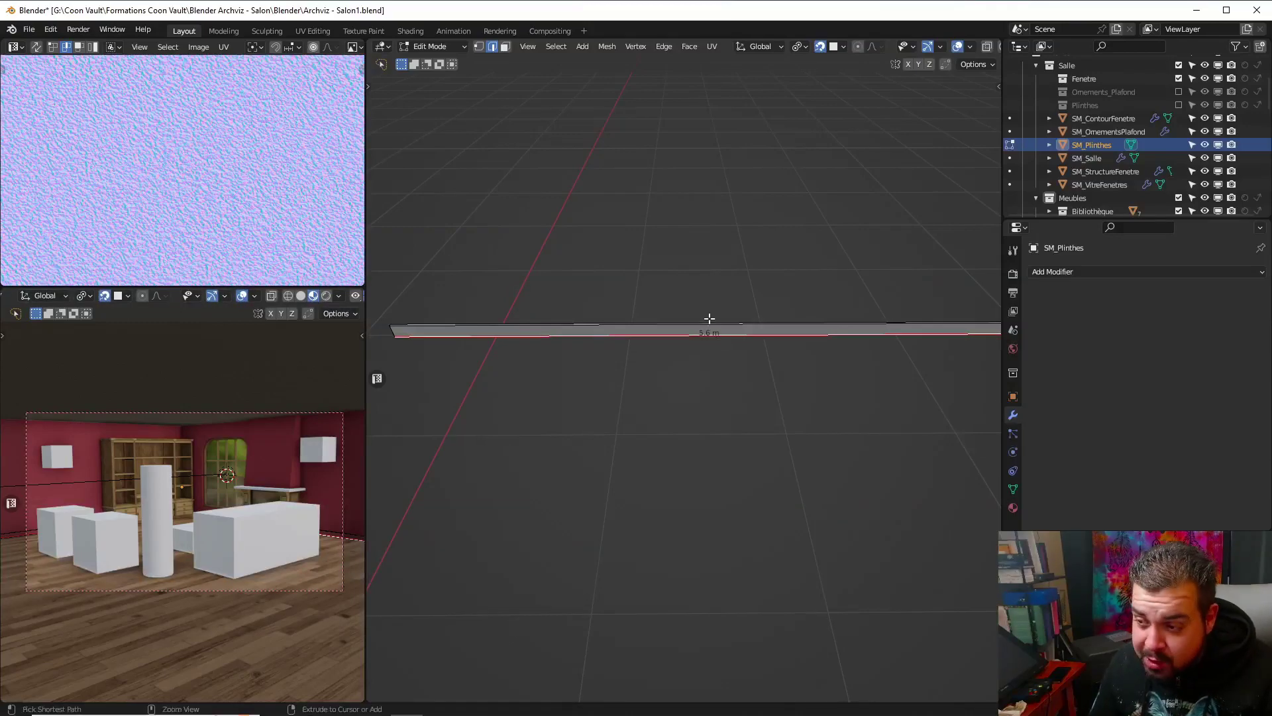
Add one centred loop cut across the long baseboard segment beside the fireplace gap
{"action": "key", "text": "ctrl+r"}
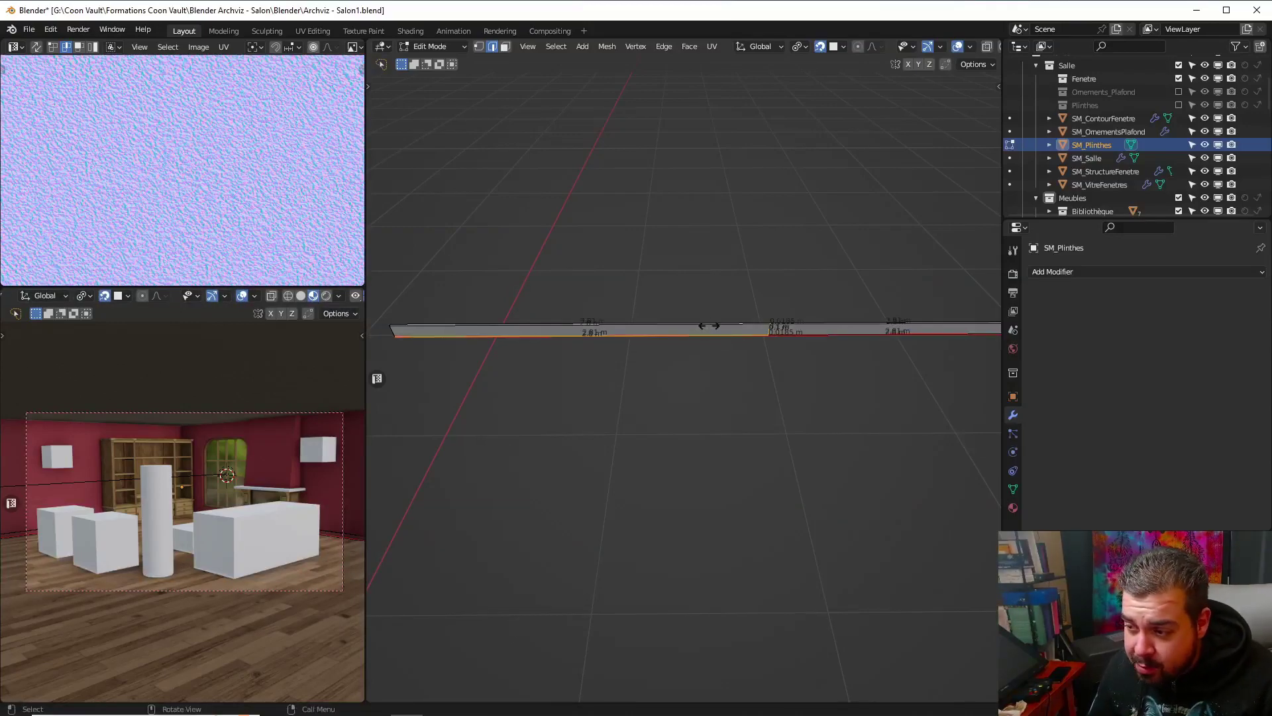
{"action": "left_click", "coordinate": [709, 327]}
{"action": "right_click", "coordinate": [709, 327]}
Select the long edge of the adjoining wall's baseboard and divide that wall with two evenly spaced loop cuts
{"action": "mouse_move", "coordinate": [706, 330]}
{"action": "middle_mouse_down"}
{"action": "mouse_move", "coordinate": [694, 339]}
{"action": "mouse_move", "coordinate": [755, 321]}
{"action": "mouse_move", "coordinate": [702, 318]}
{"action": "mouse_move", "coordinate": [505, 426]}
{"action": "mouse_move", "coordinate": [656, 426]}
{"action": "mouse_move", "coordinate": [721, 338]}
{"action": "middle_mouse_up"}
{"action": "left_click", "coordinate": [775, 300]}
{"action": "key", "text": "ctrl+r"}
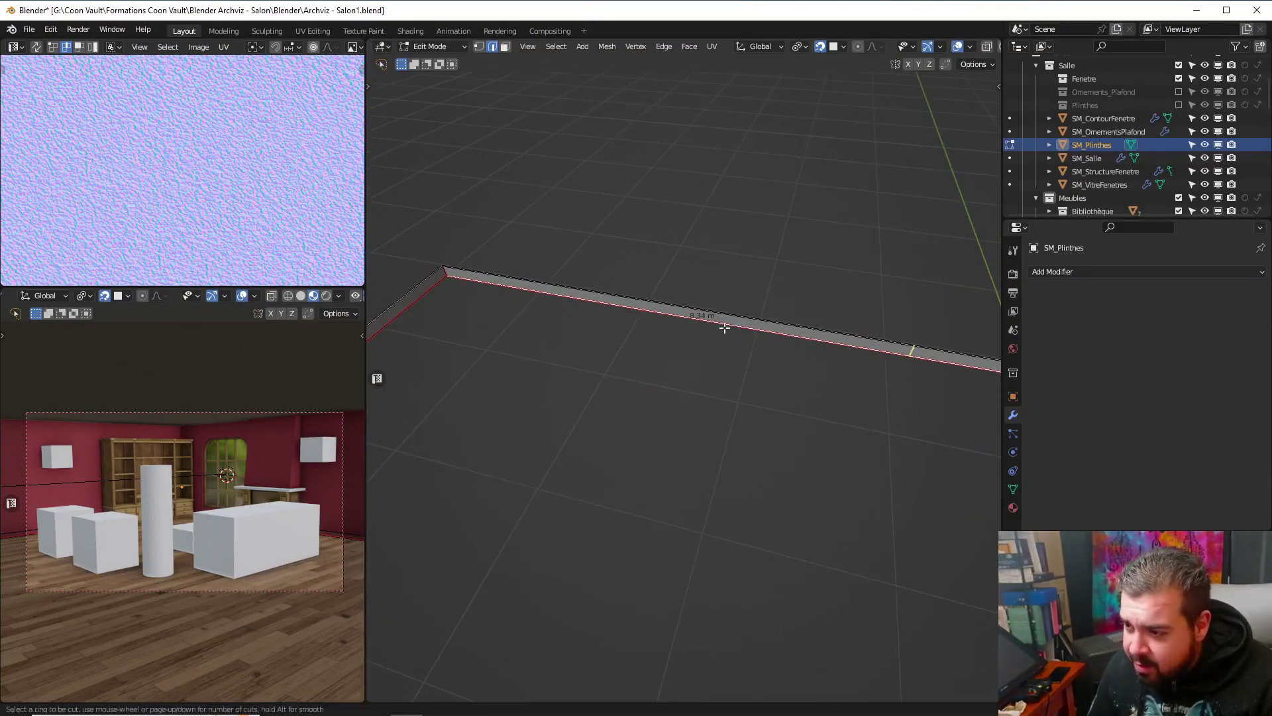
{"action": "scroll", "coordinate": [725, 327], "scroll_direction": "up", "scroll_amount": 1}
{"action": "left_click", "coordinate": [724, 328]}
Add three evenly spaced loop cuts to the baseboard along the wall opposite the fireplace
{"action": "middle_click_drag", "start_coordinate": [724, 327], "coordinate": [866, 221]}
{"action": "middle_click_drag", "start_coordinate": [912, 264], "coordinate": [695, 332], "text": "shift"}
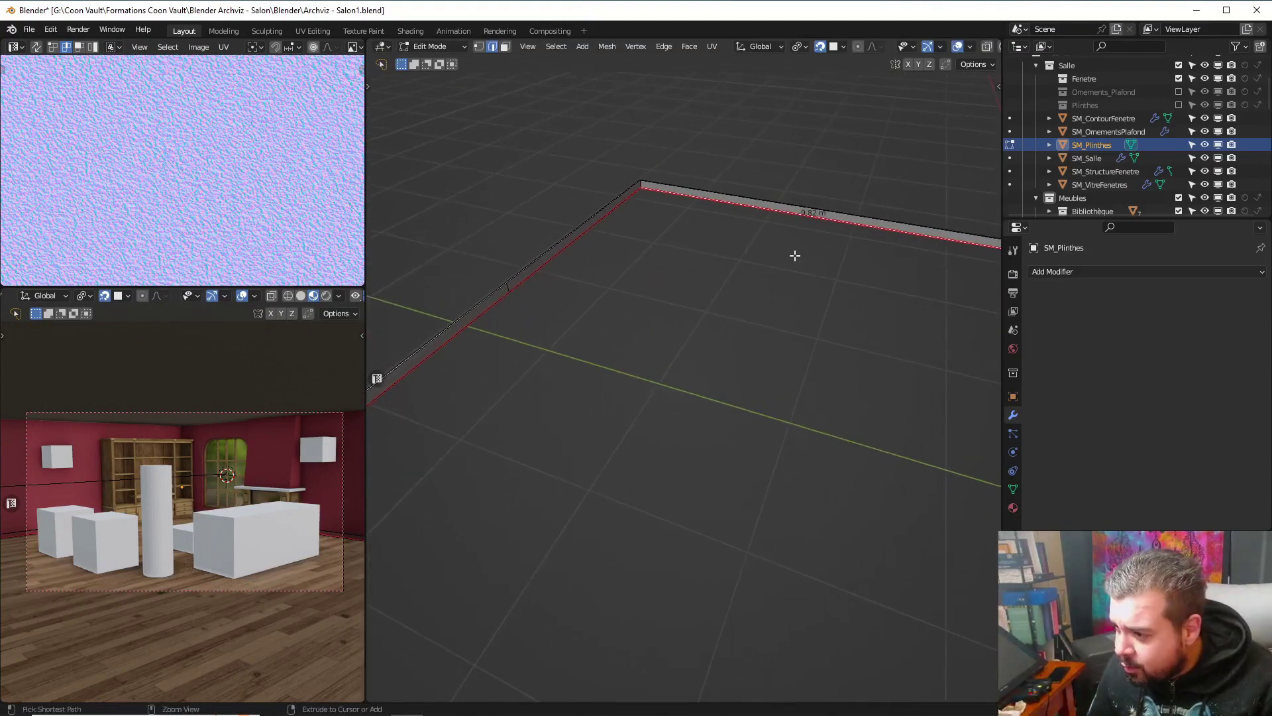
{"action": "key", "text": "ctrl+r"}
{"action": "scroll", "coordinate": [849, 217], "scroll_direction": "up", "scroll_amount": 2}
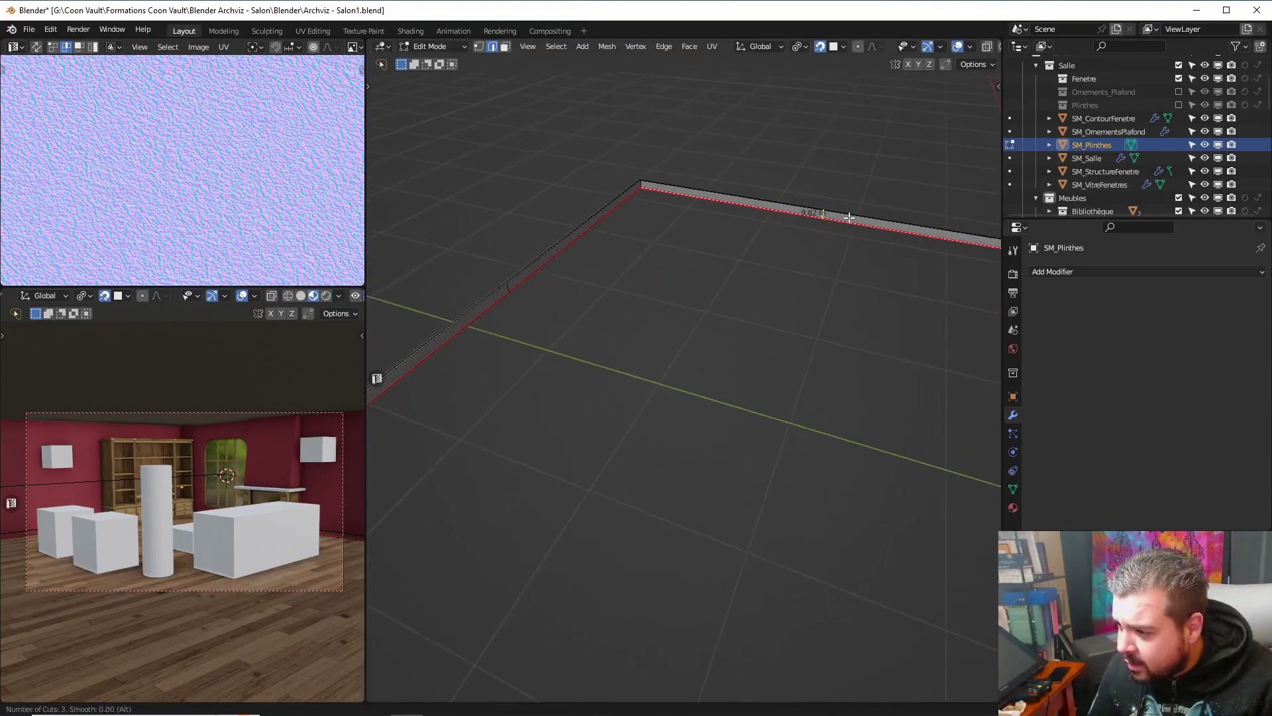
{"action": "left_click", "coordinate": [849, 218]}
{"action": "right_click", "coordinate": [848, 218]}
Select the long edge of the last uncut wall's baseboard and add two evenly spaced loop cuts there
{"action": "middle_click_drag", "start_coordinate": [849, 217], "coordinate": [795, 285]}
{"action": "left_click", "coordinate": [793, 286]}
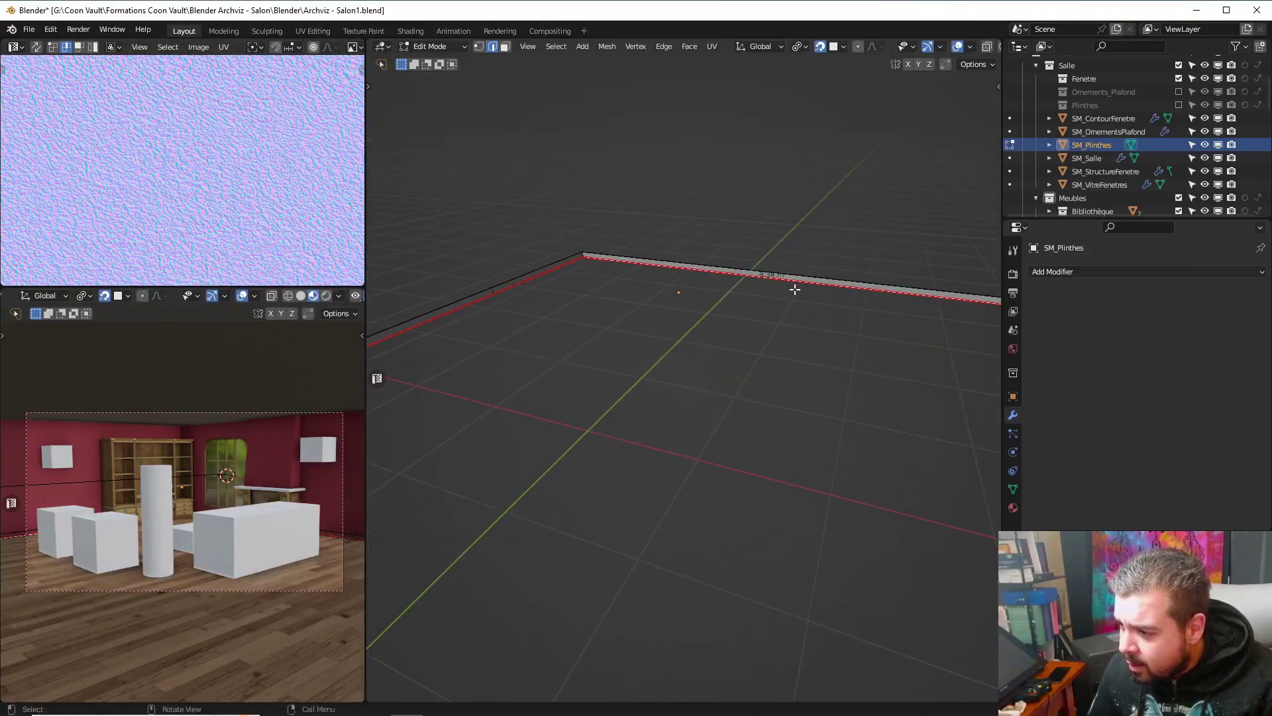
{"action": "key", "text": "ctrl+r"}
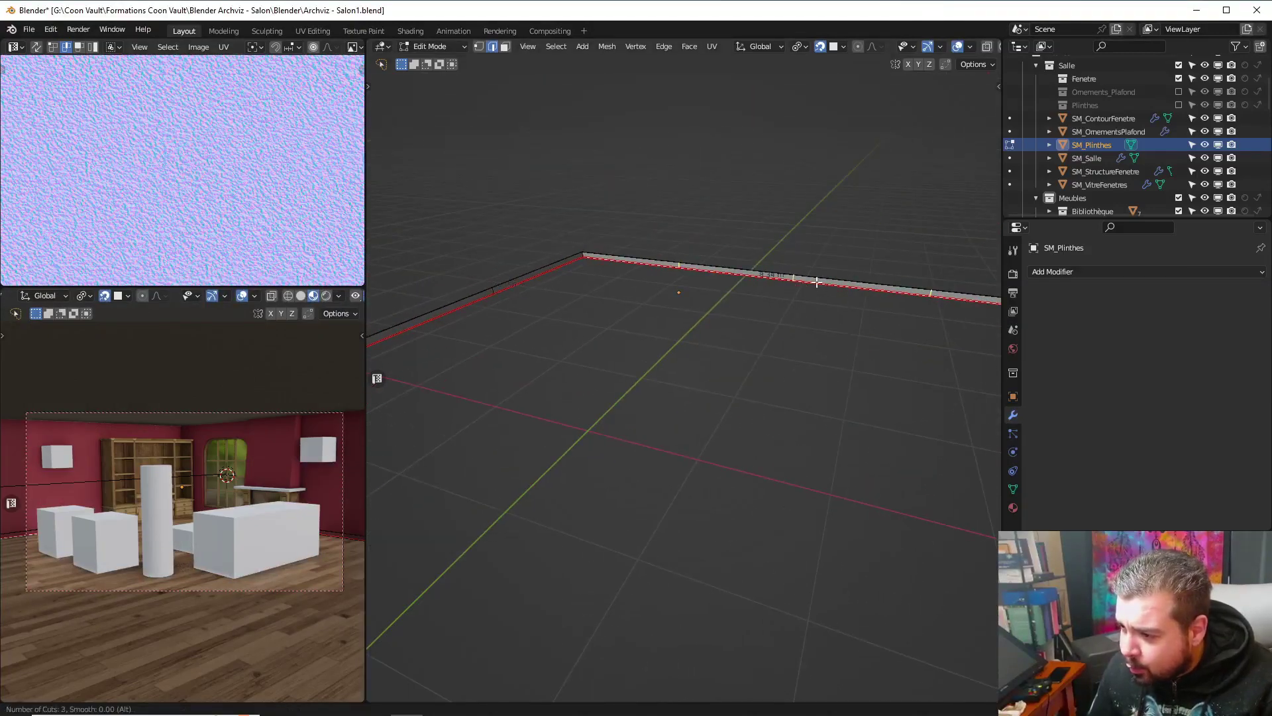
{"action": "left_click", "coordinate": [817, 282]}
{"action": "right_click", "coordinate": [817, 282]}
Switch the baseboard mesh to face selection and toggle the whole selection on and off to clear it
{"action": "middle_click_drag", "start_coordinate": [804, 283], "coordinate": [709, 338]}
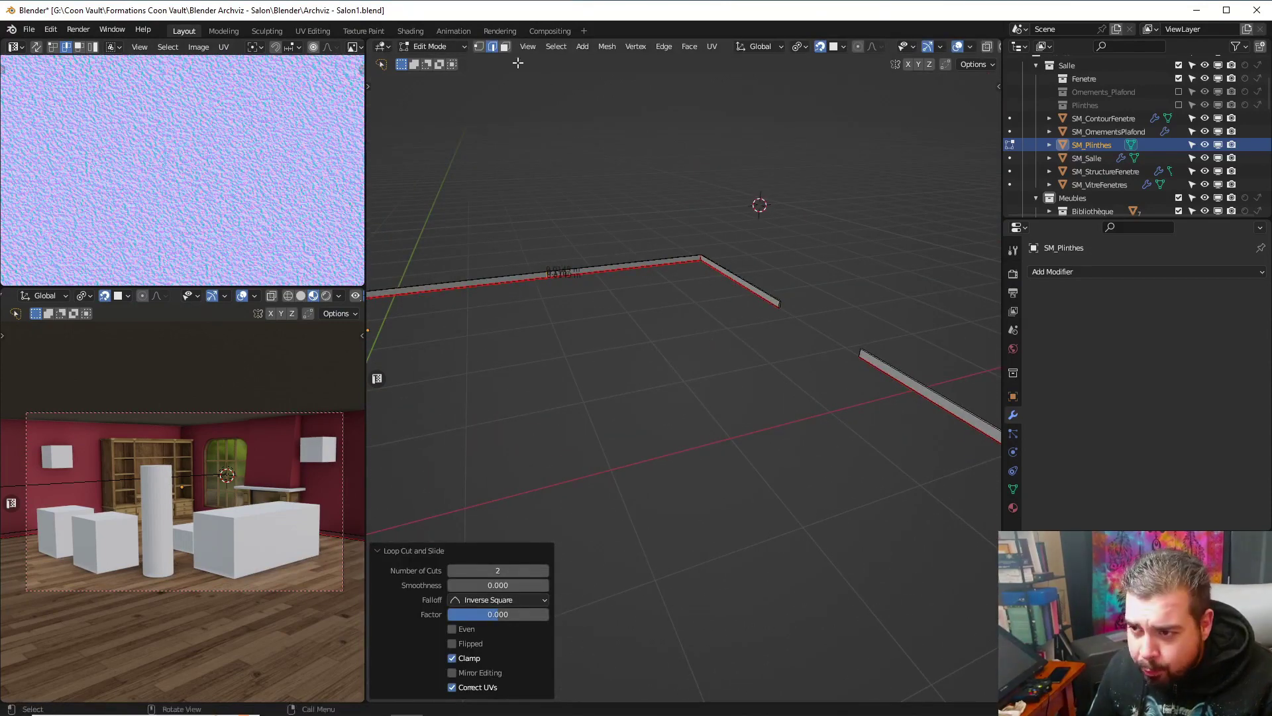
{"action": "left_click", "coordinate": [505, 47]}
{"action": "key", "text": "a"}
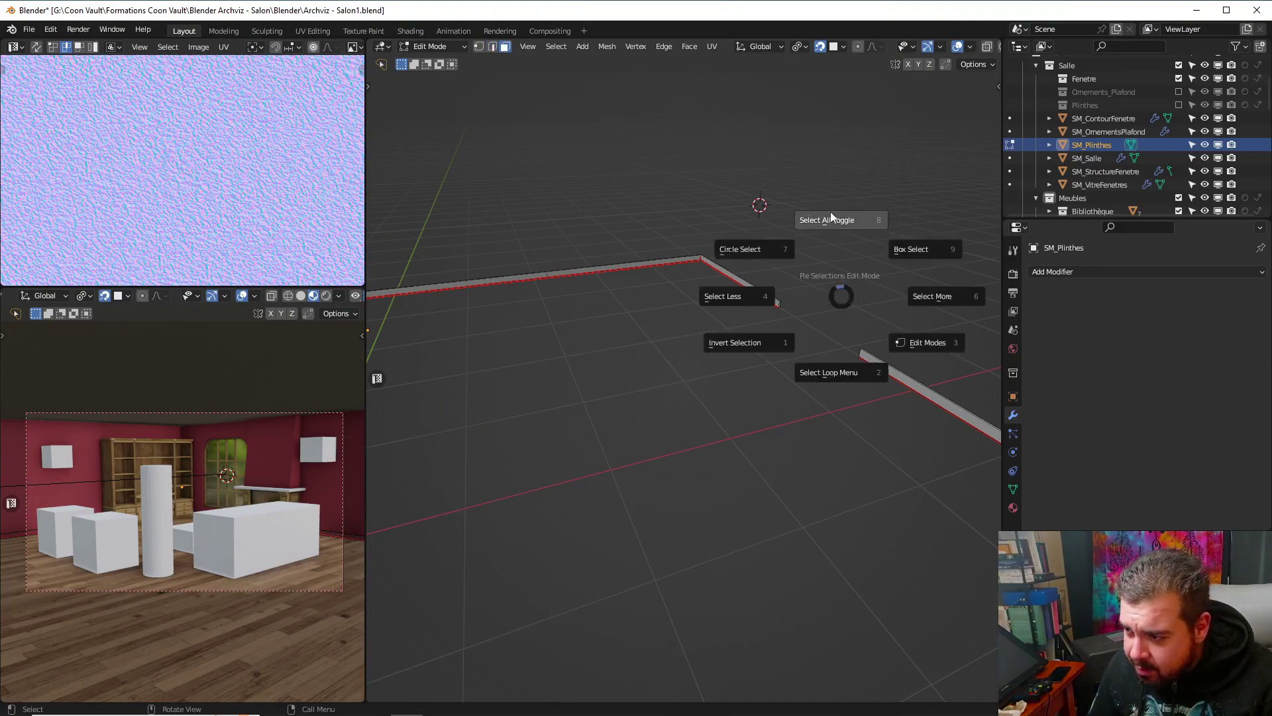
{"action": "left_click", "coordinate": [833, 217]}
{"action": "middle_click_drag", "start_coordinate": [862, 336], "coordinate": [892, 344]}
{"action": "key", "text": "a"}
{"action": "left_click", "coordinate": [890, 267]}
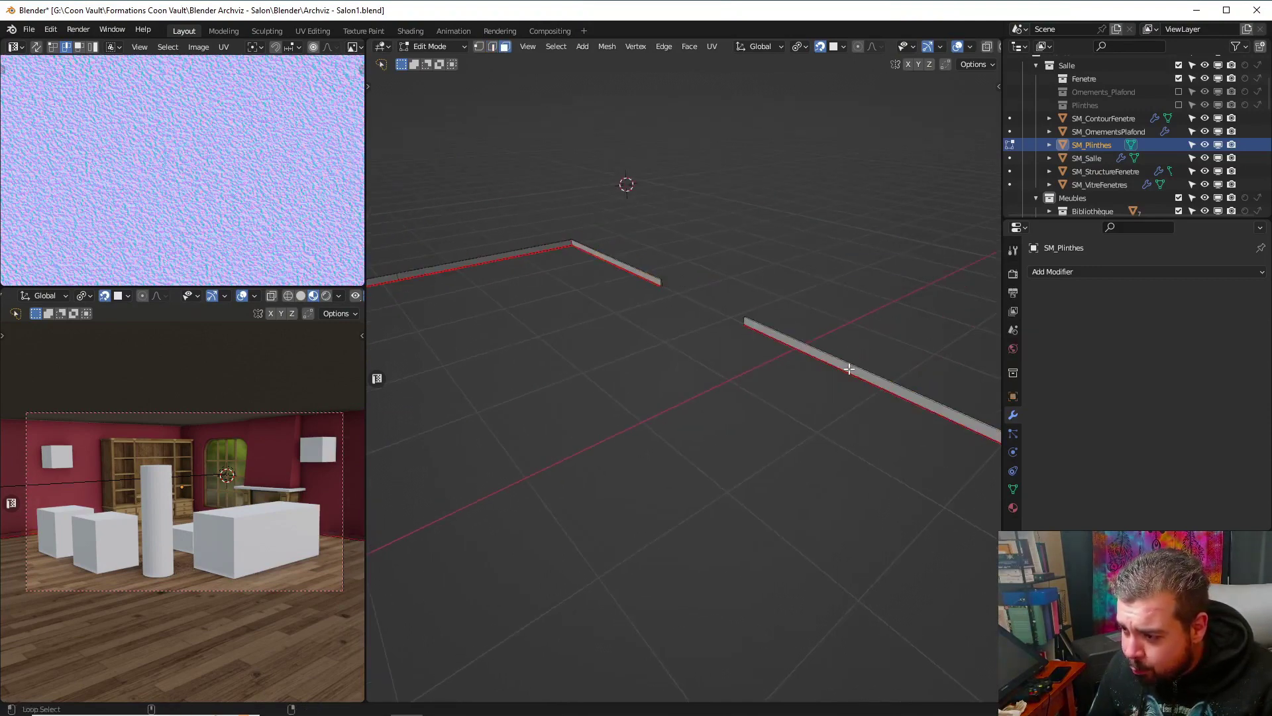
Select every other plank segment of the baseboard all the way around the room
{"action": "left_click", "coordinate": [849, 368], "text": "alt"}
{"action": "middle_click_drag", "start_coordinate": [811, 360], "coordinate": [877, 389]}
{"action": "middle_click_drag", "start_coordinate": [916, 410], "coordinate": [883, 428]}
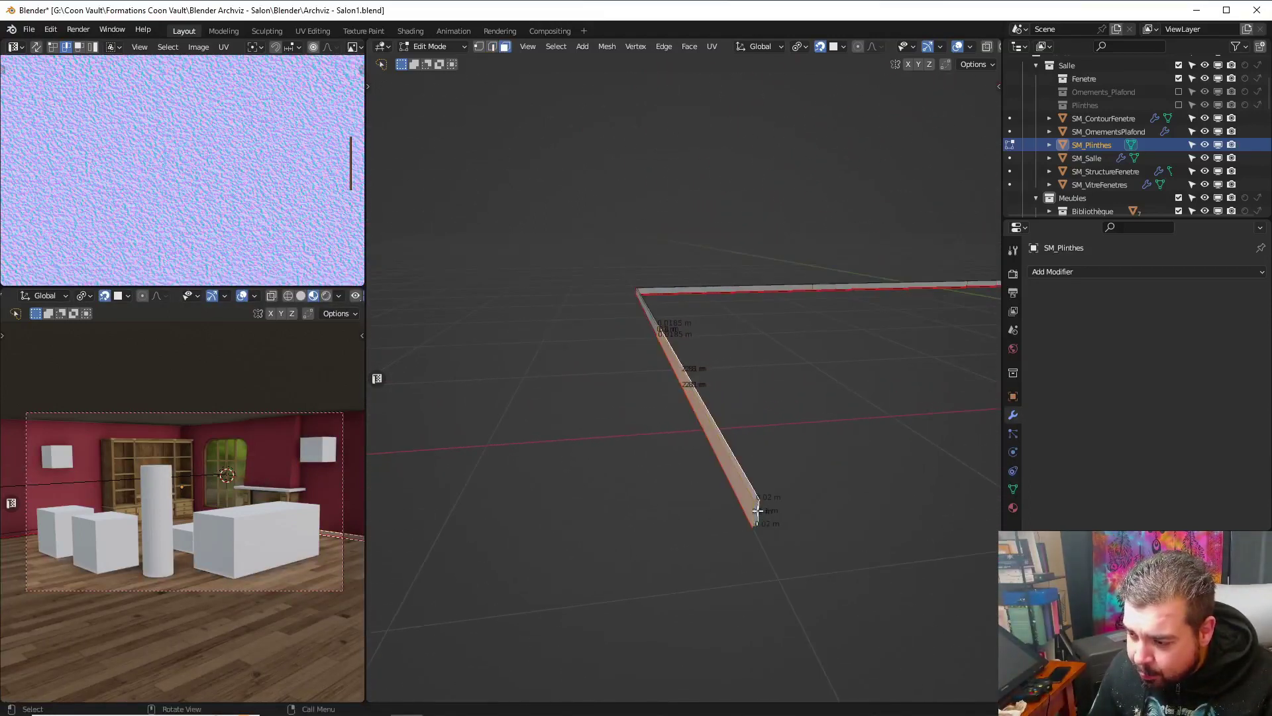
{"action": "middle_click_drag", "start_coordinate": [757, 510], "coordinate": [786, 405]}
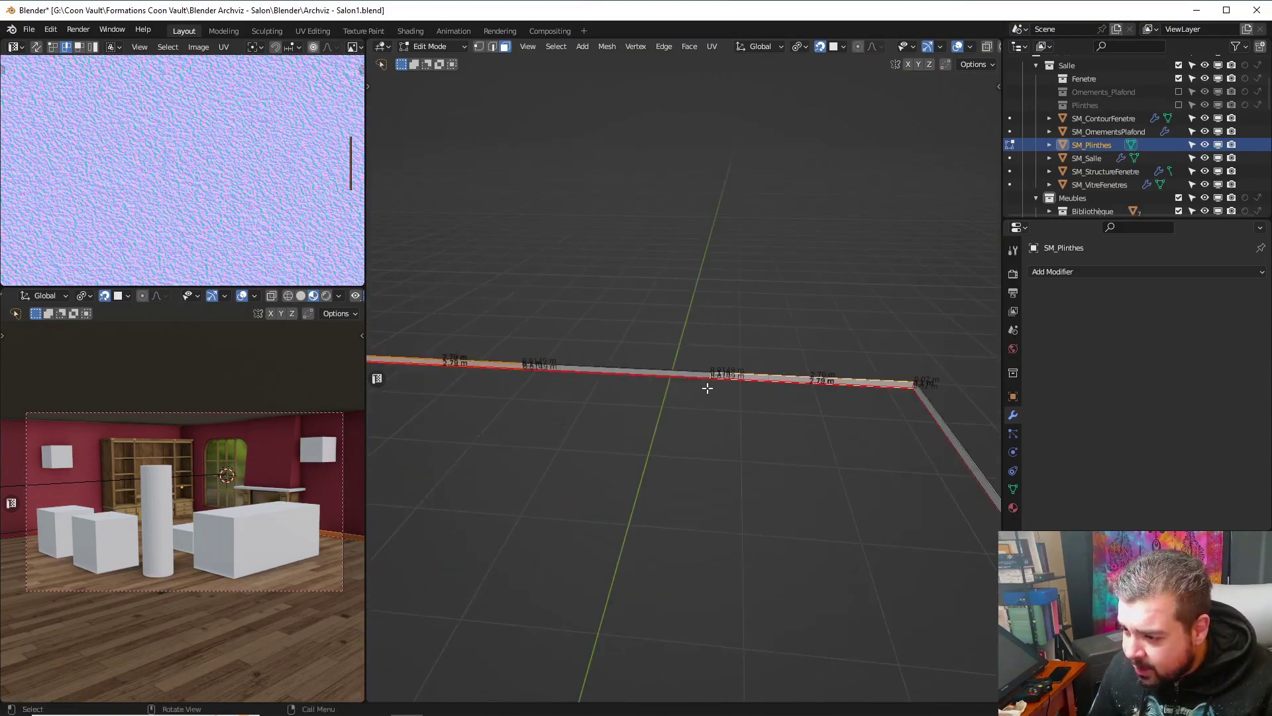
{"action": "middle_click_drag", "start_coordinate": [585, 377], "coordinate": [701, 310]}
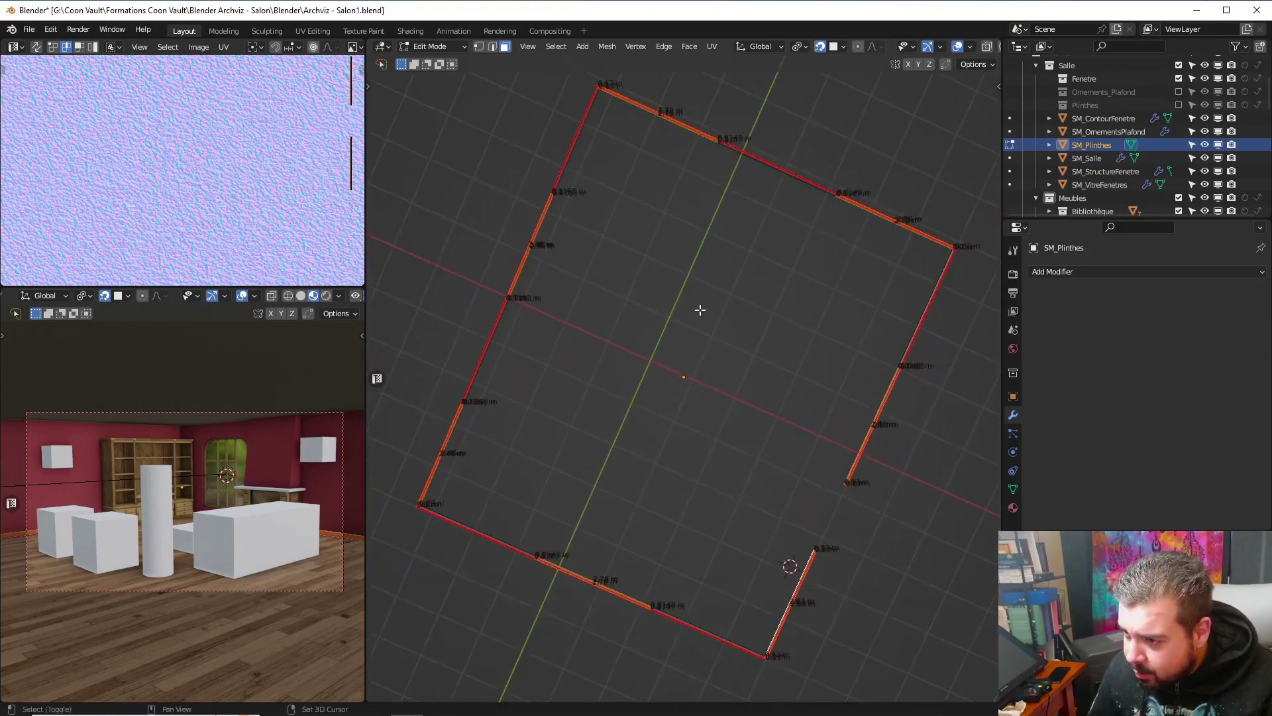
Separate the selected planks into their own object and make it the active object in Object Mode
{"action": "scroll", "coordinate": [722, 358], "scroll_direction": "up", "scroll_amount": 4}
{"action": "middle_click_drag", "start_coordinate": [695, 459], "coordinate": [778, 329], "text": "shift"}
{"action": "scroll", "coordinate": [769, 369], "scroll_direction": "up", "scroll_amount": 3}
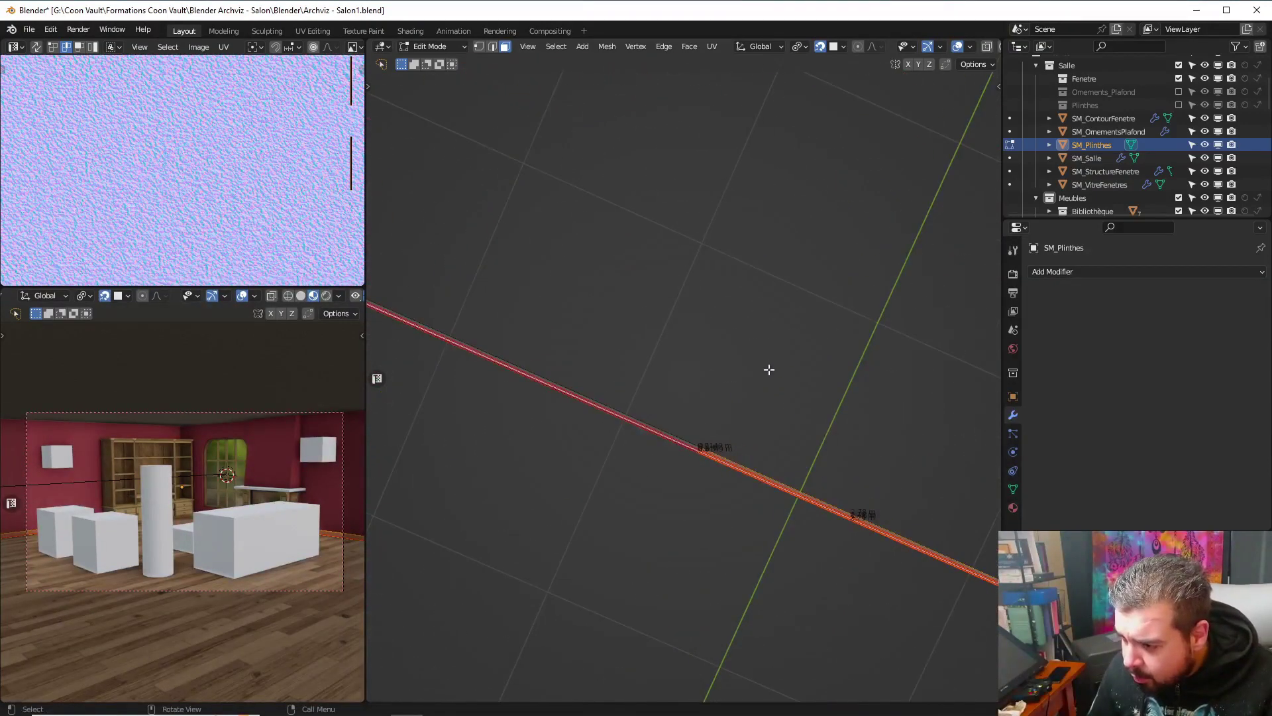
{"action": "scroll", "coordinate": [769, 369], "scroll_direction": "up", "scroll_amount": 2}
{"action": "key", "text": "p"}
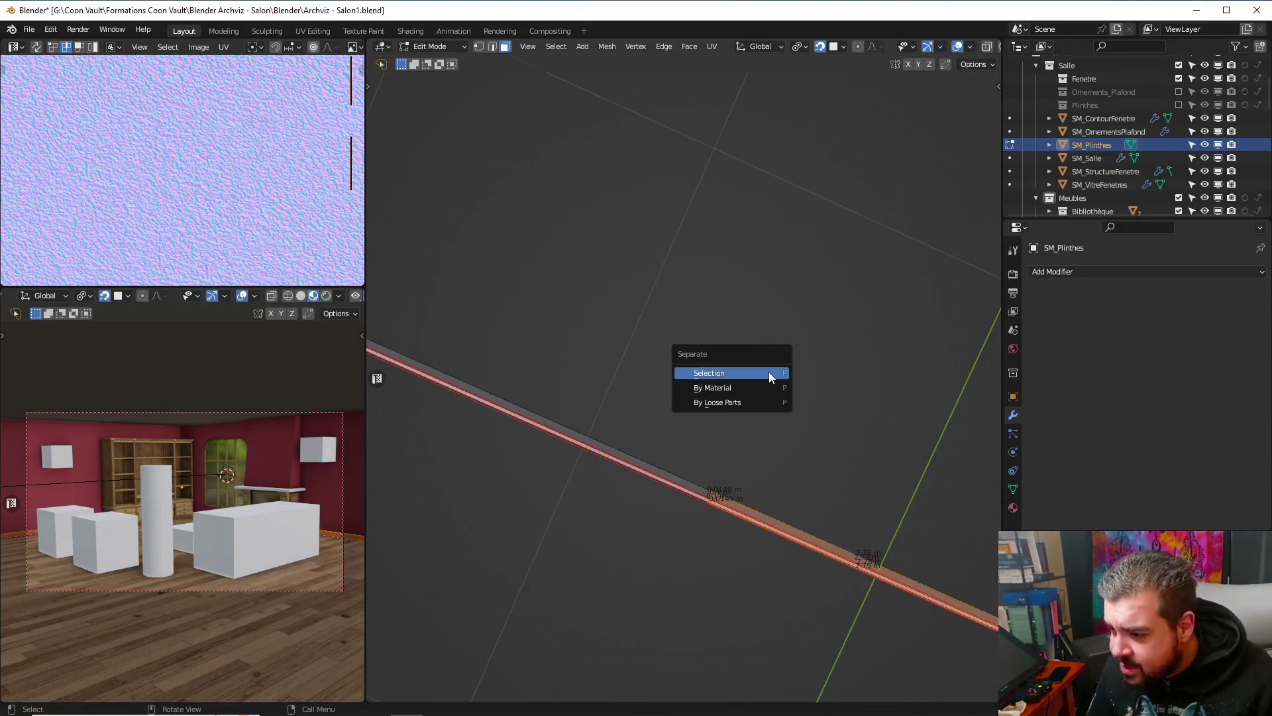
{"action": "left_click", "coordinate": [769, 372]}
{"action": "key", "text": "ctrl+Tab"}
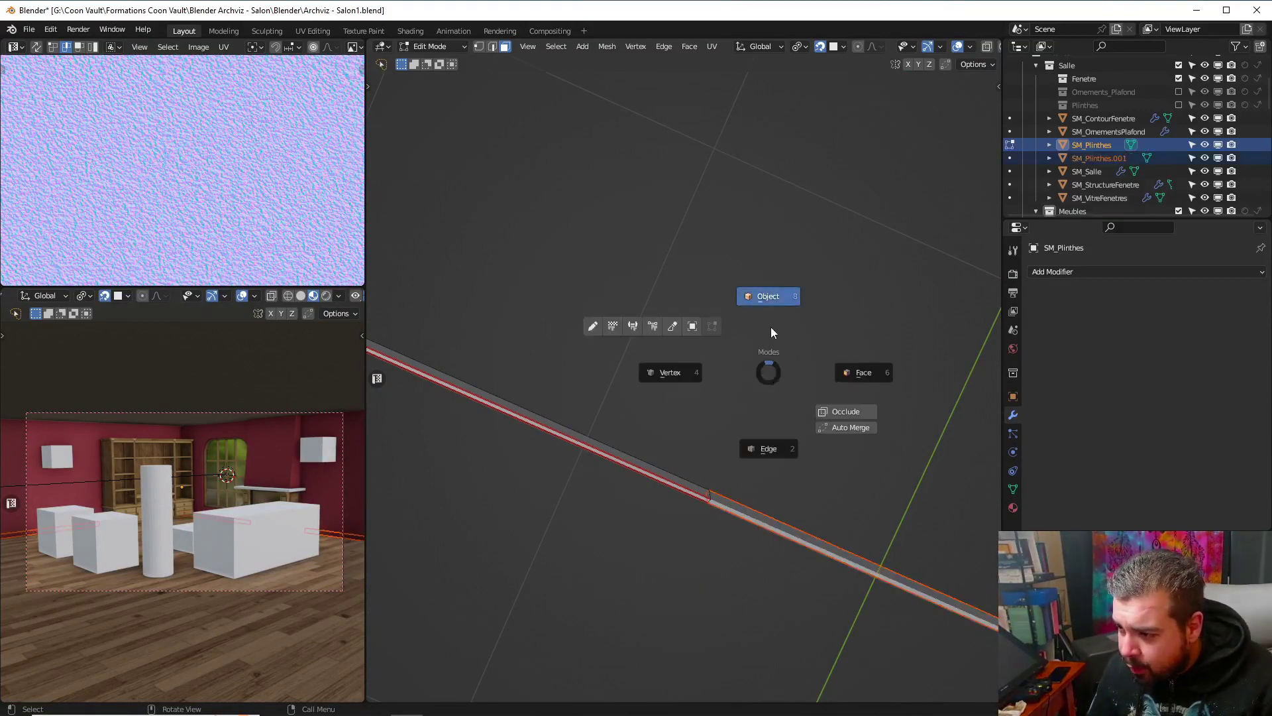
{"action": "left_click", "coordinate": [769, 328]}
{"action": "left_click", "coordinate": [750, 523]}
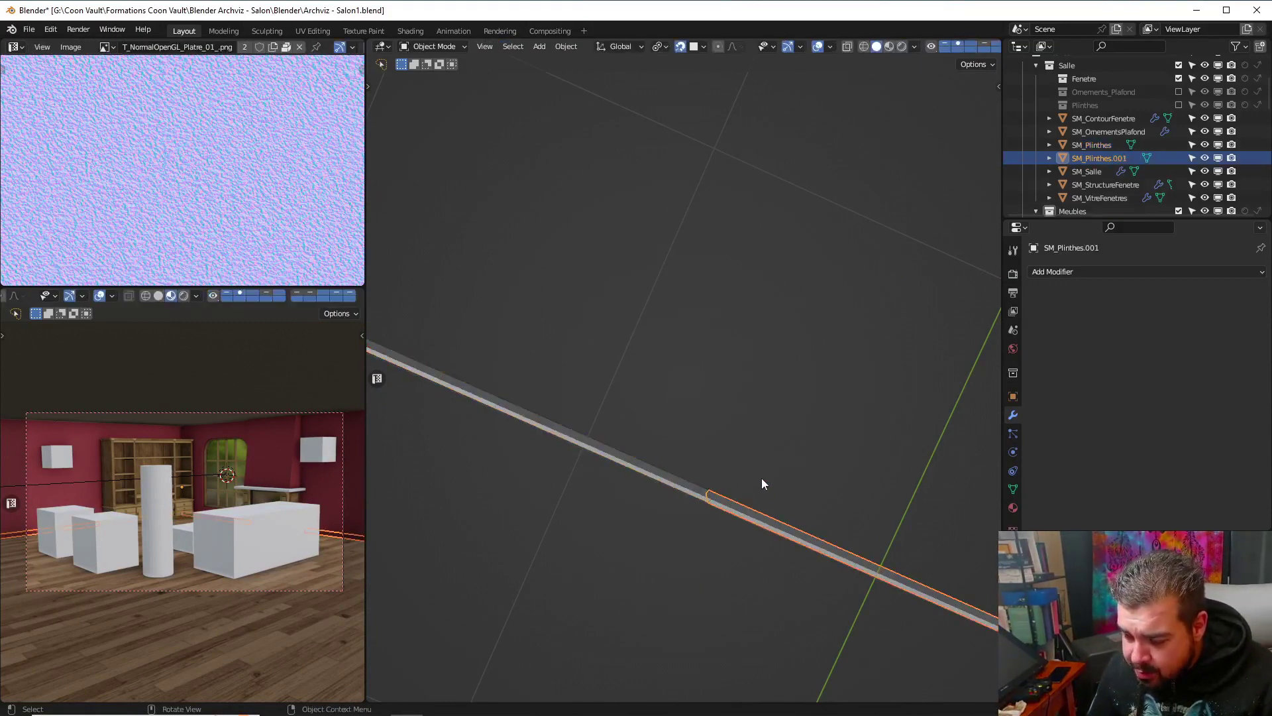
Fill the open ends of the separated planks with Fill Holes and return to Object Mode
{"action": "key", "text": "ctrl+Tab"}
{"action": "left_click", "coordinate": [755, 394]}
{"action": "key", "text": "ctrl+Tab"}
{"action": "left_click", "coordinate": [739, 344]}
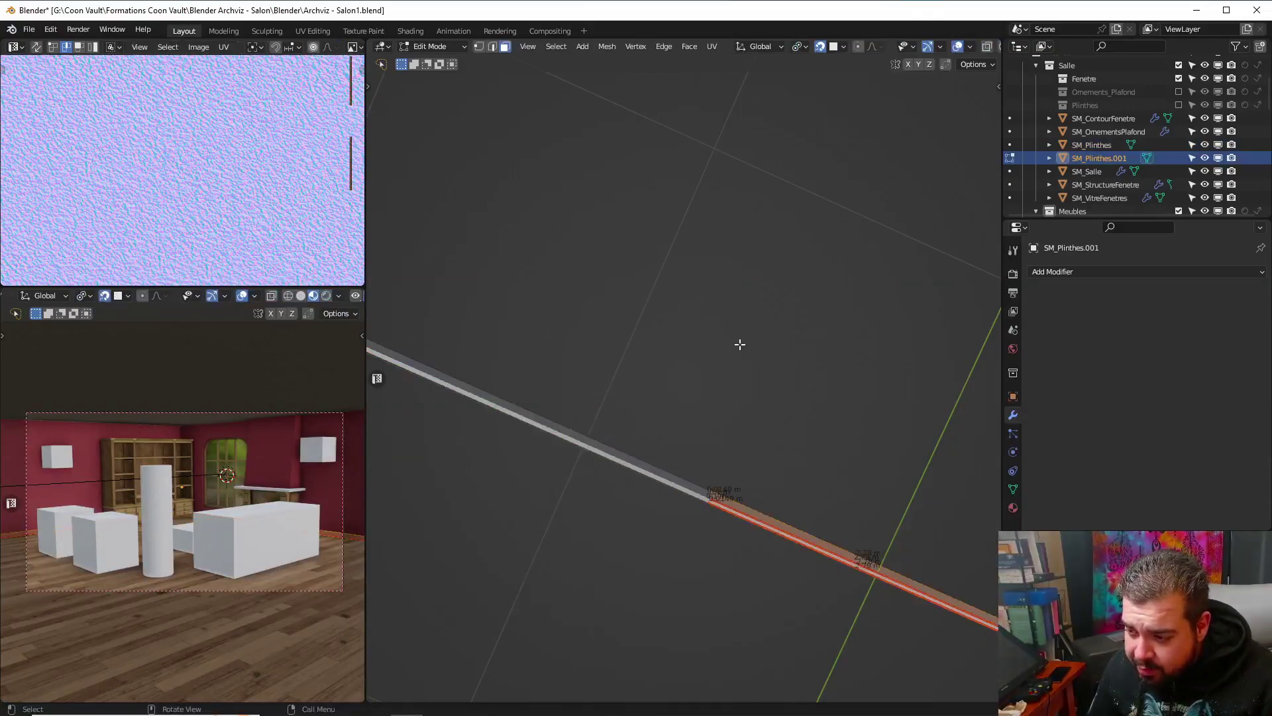
{"action": "key", "text": "q"}
{"action": "left_click", "coordinate": [706, 304]}
{"action": "key", "text": "Tab"}
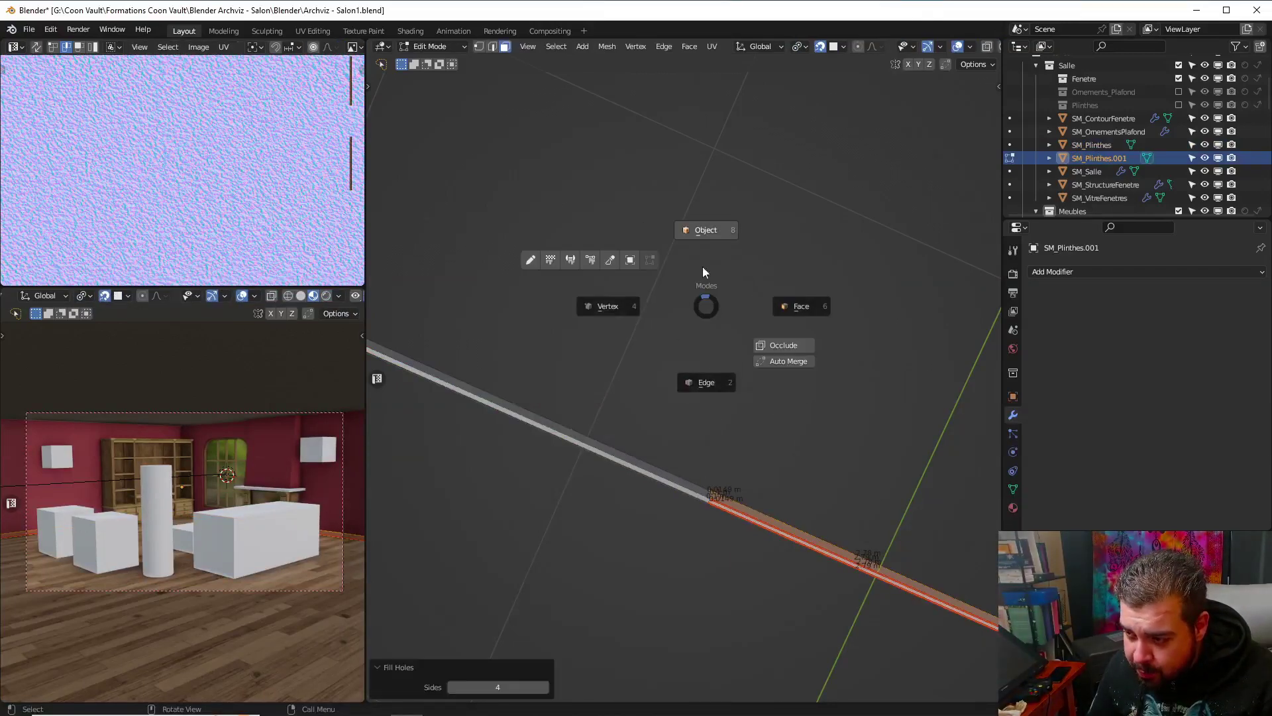
{"action": "left_click", "coordinate": [701, 242]}
Apply rotation and scale to the separated planks and set their origin to geometry
{"action": "key", "text": "q"}
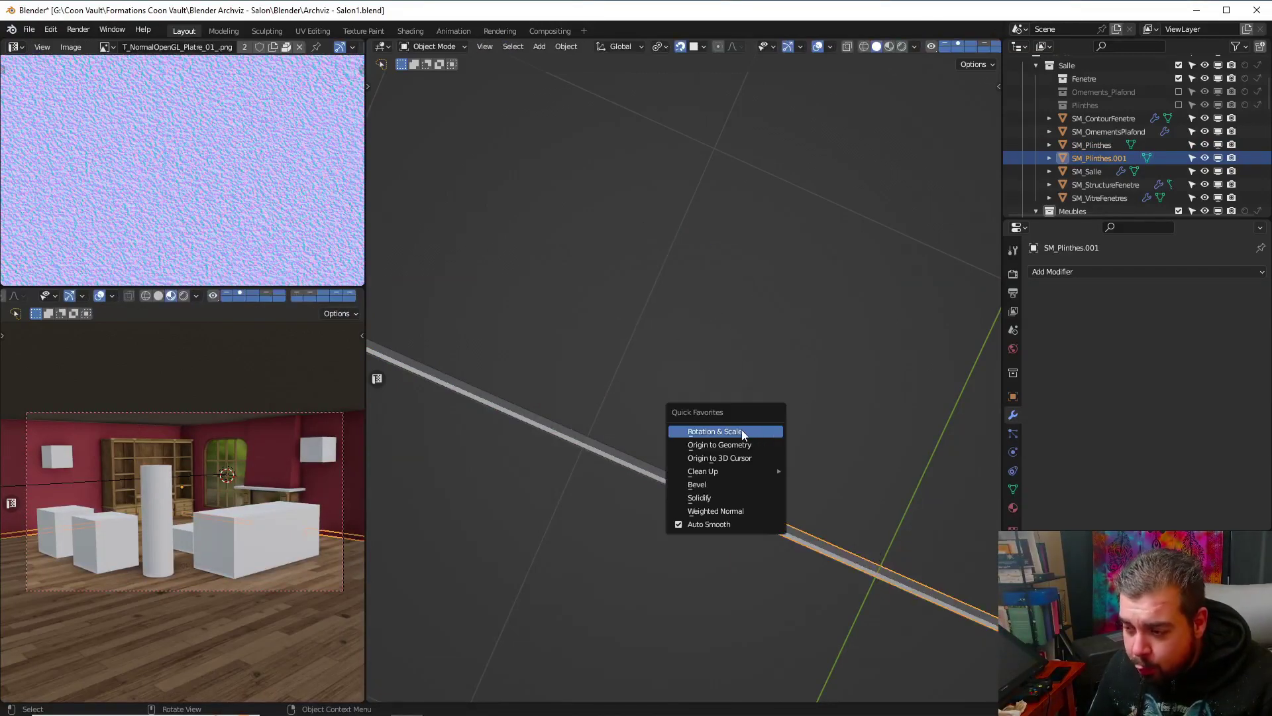
{"action": "left_click", "coordinate": [742, 431]}
{"action": "key", "text": "q"}
{"action": "left_click", "coordinate": [721, 444]}
Add a Bevel modifier to the separated planks with an amount of 0.02/4 m and 2 segments
{"action": "left_click", "coordinate": [1078, 273]}
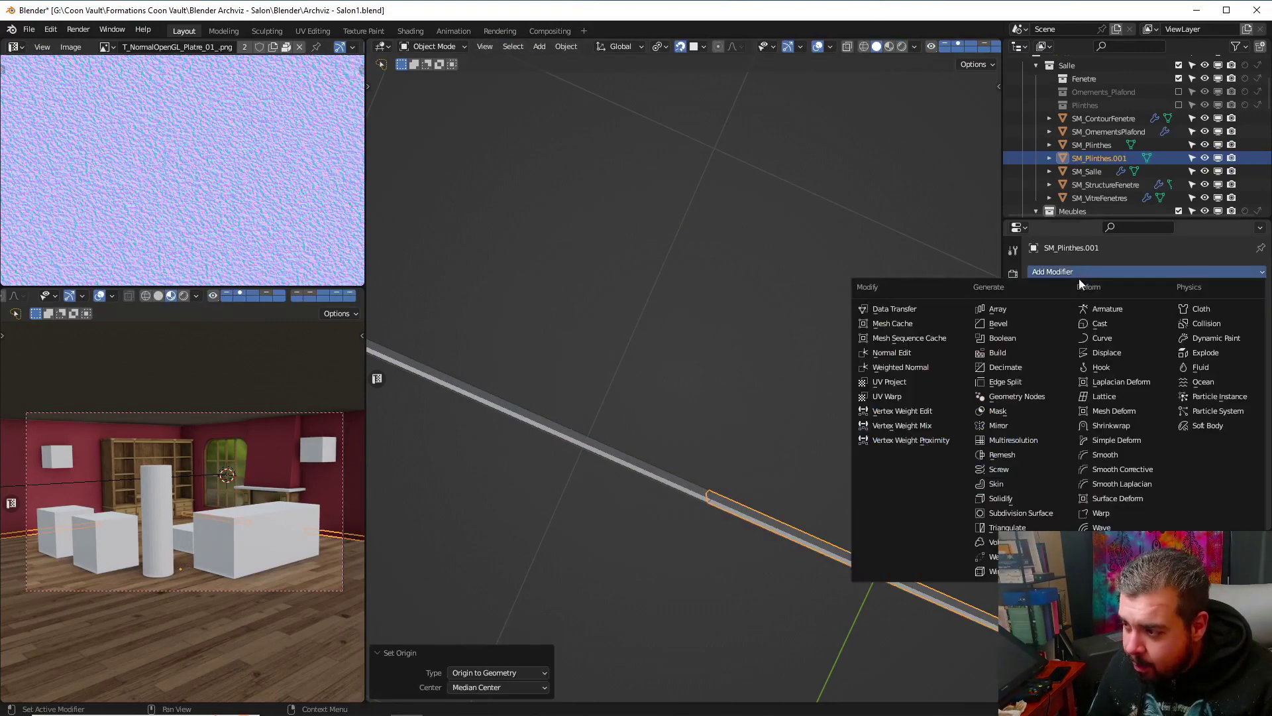
{"action": "left_click", "coordinate": [1040, 324]}
{"action": "left_click", "coordinate": [1189, 374]}
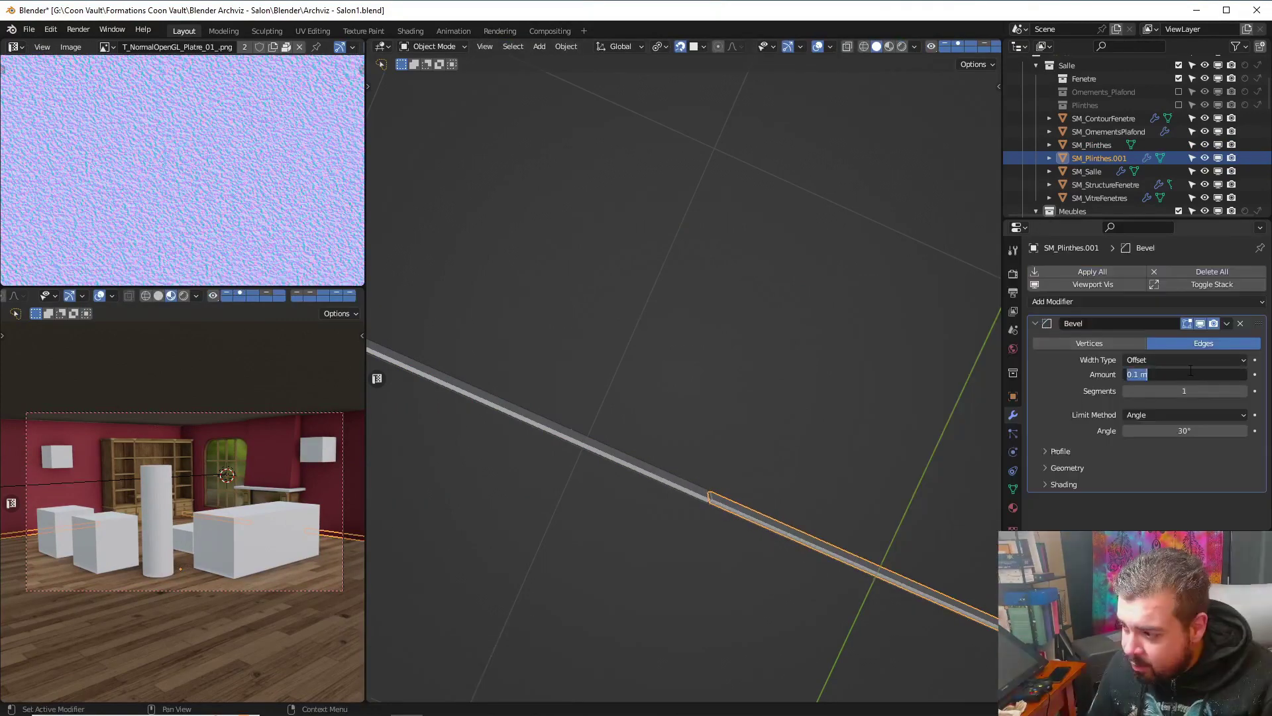
{"action": "type", "text": "0.02"}
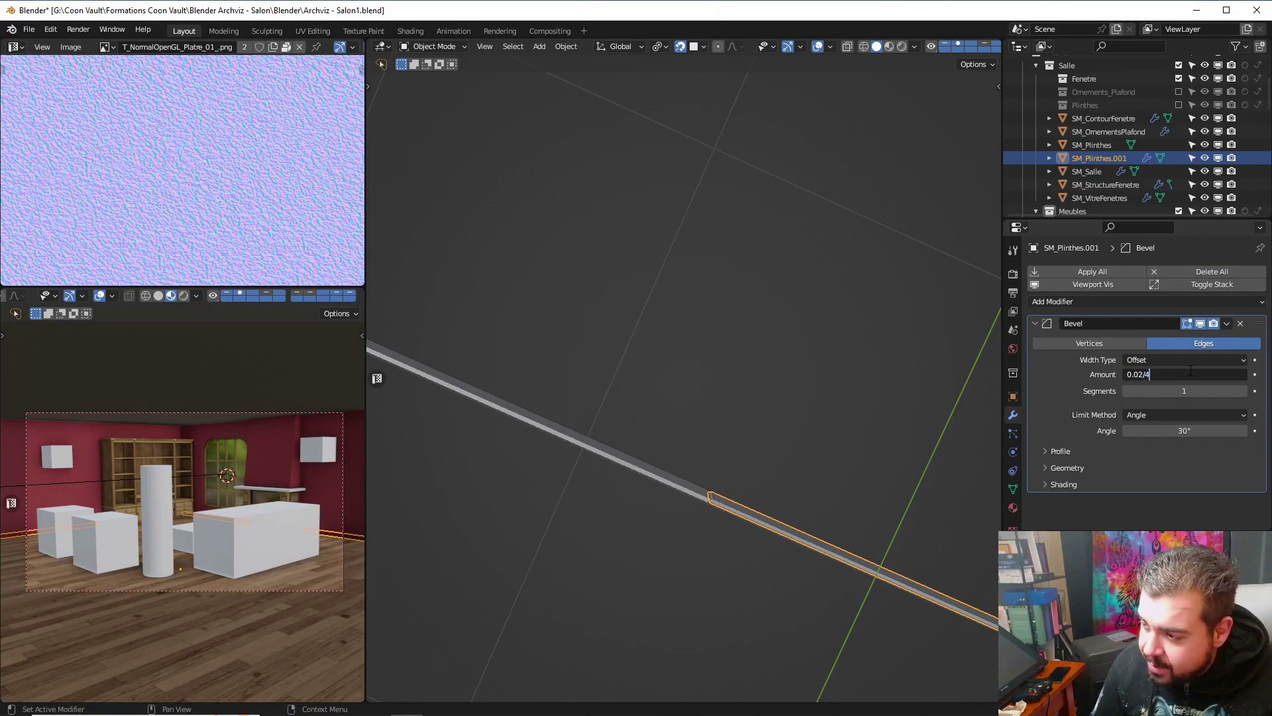
{"action": "type", "text": "/4"}
{"action": "key", "text": "Return"}
{"action": "left_click", "coordinate": [1243, 391]}
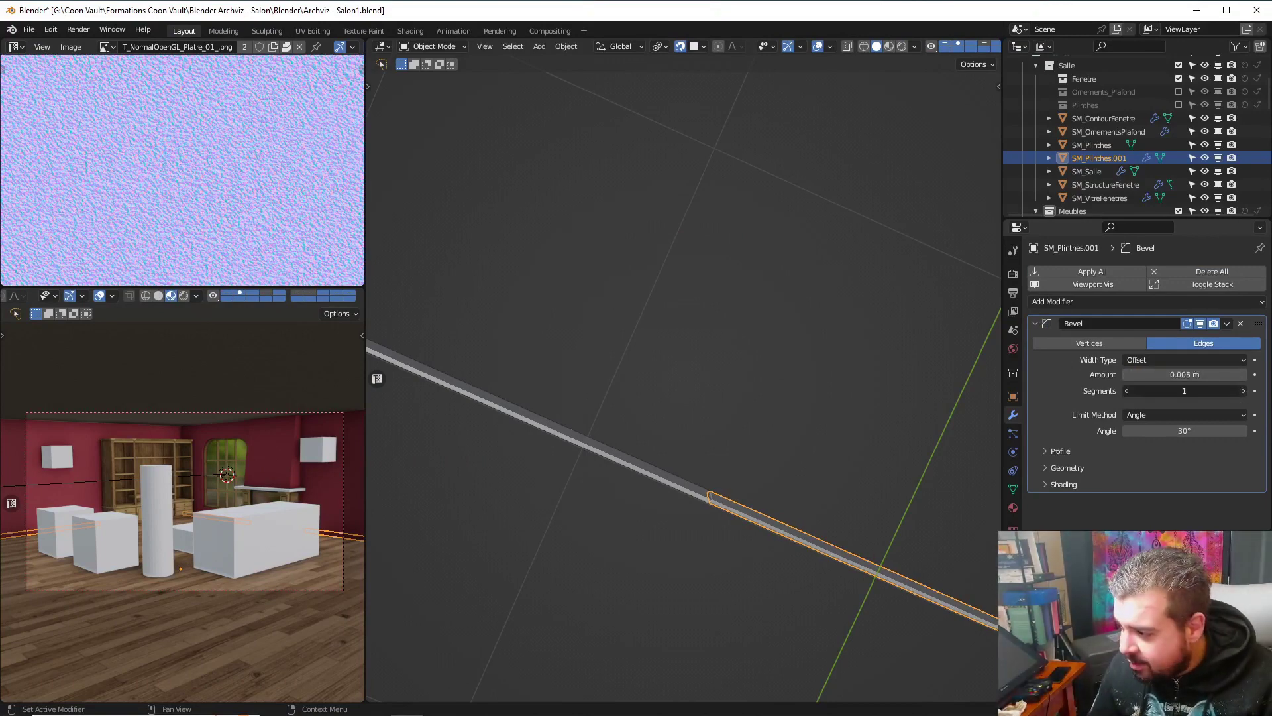
Add a Weighted Normal modifier to the separated planks with a weight of 100
{"action": "key", "text": "q"}
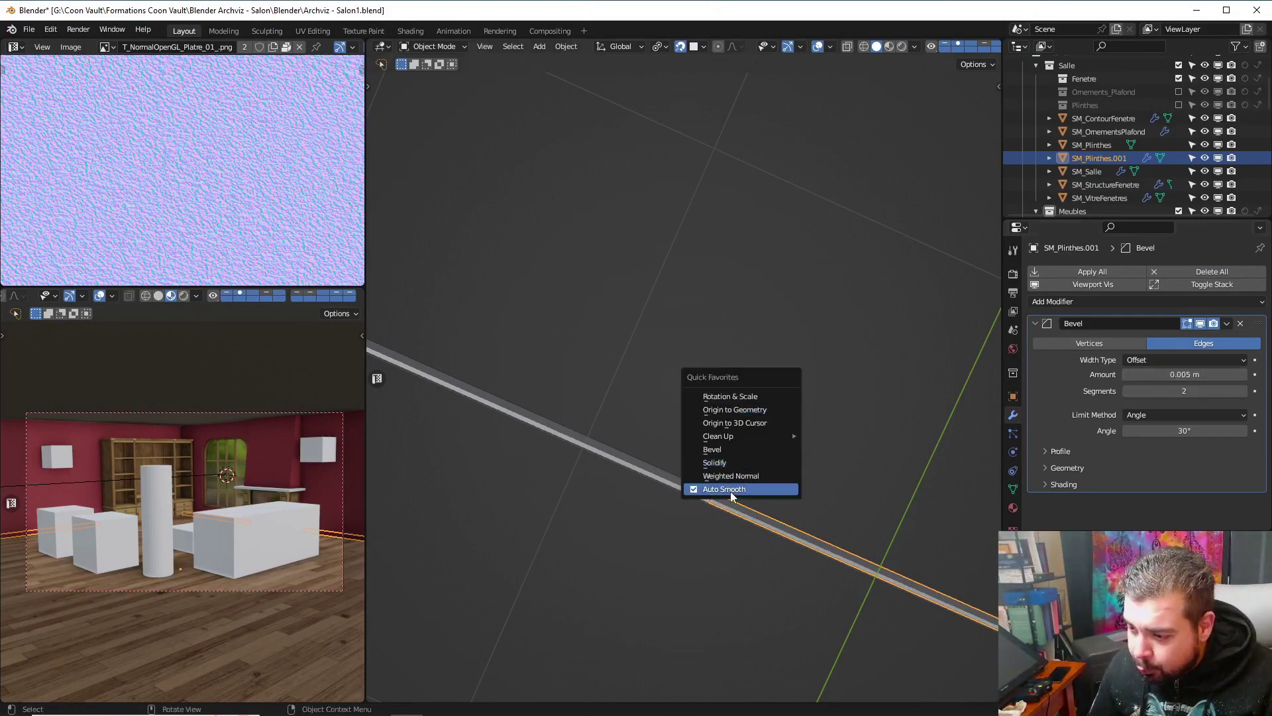
{"action": "left_click", "coordinate": [737, 476]}
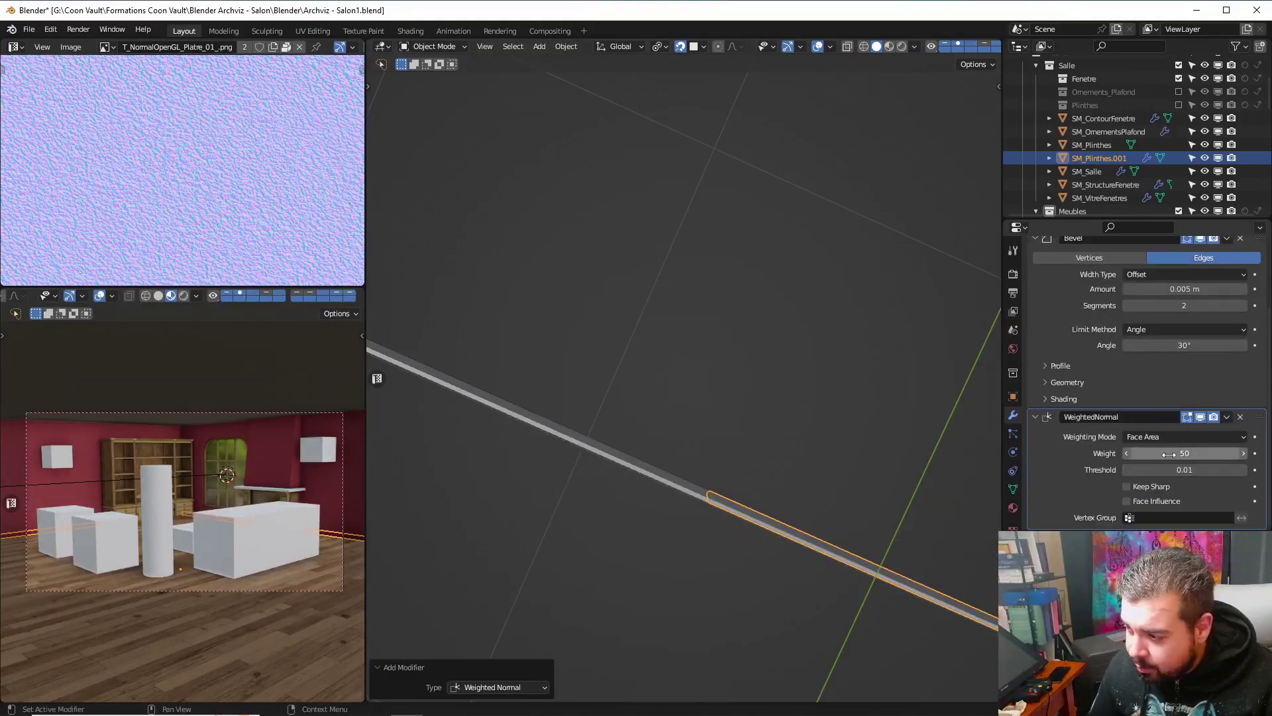
{"action": "middle_click_drag", "start_coordinate": [840, 439], "coordinate": [817, 565]}
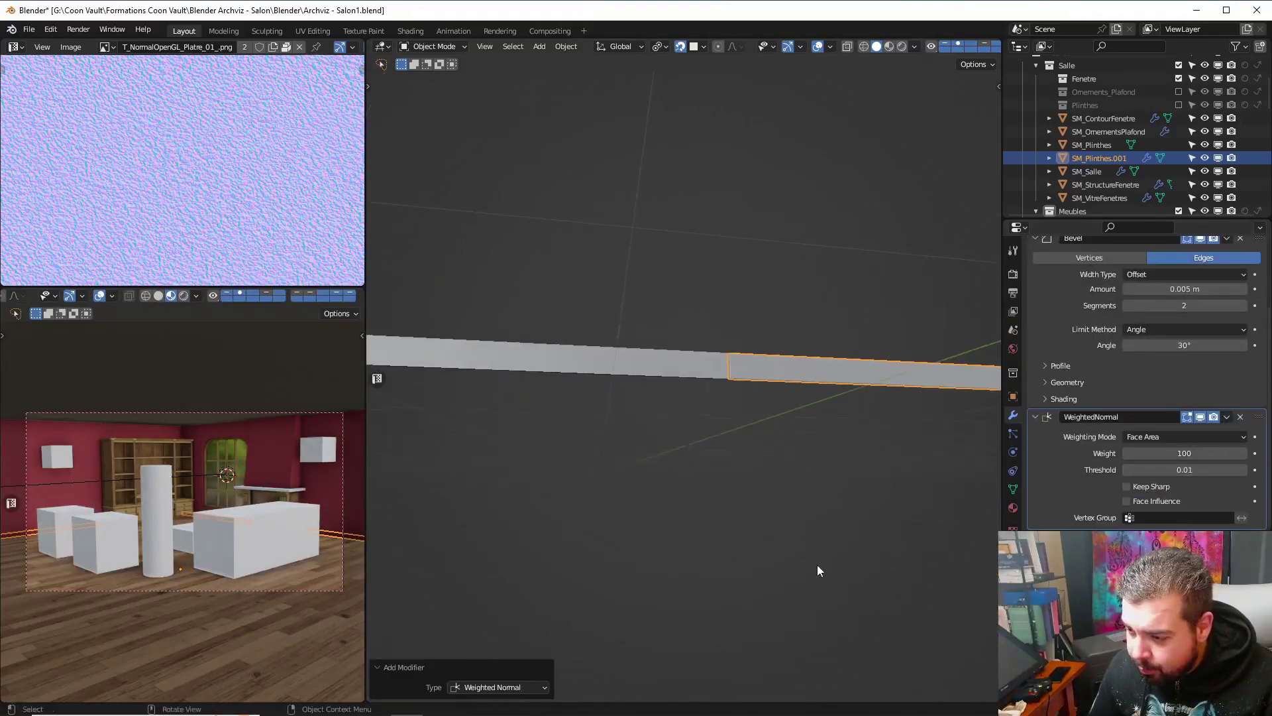
Isolate the remaining baseboard planks and close all their open ends with Fill Holes
{"action": "left_click", "coordinate": [703, 383]}
{"action": "key", "text": "KP_Decimal"}
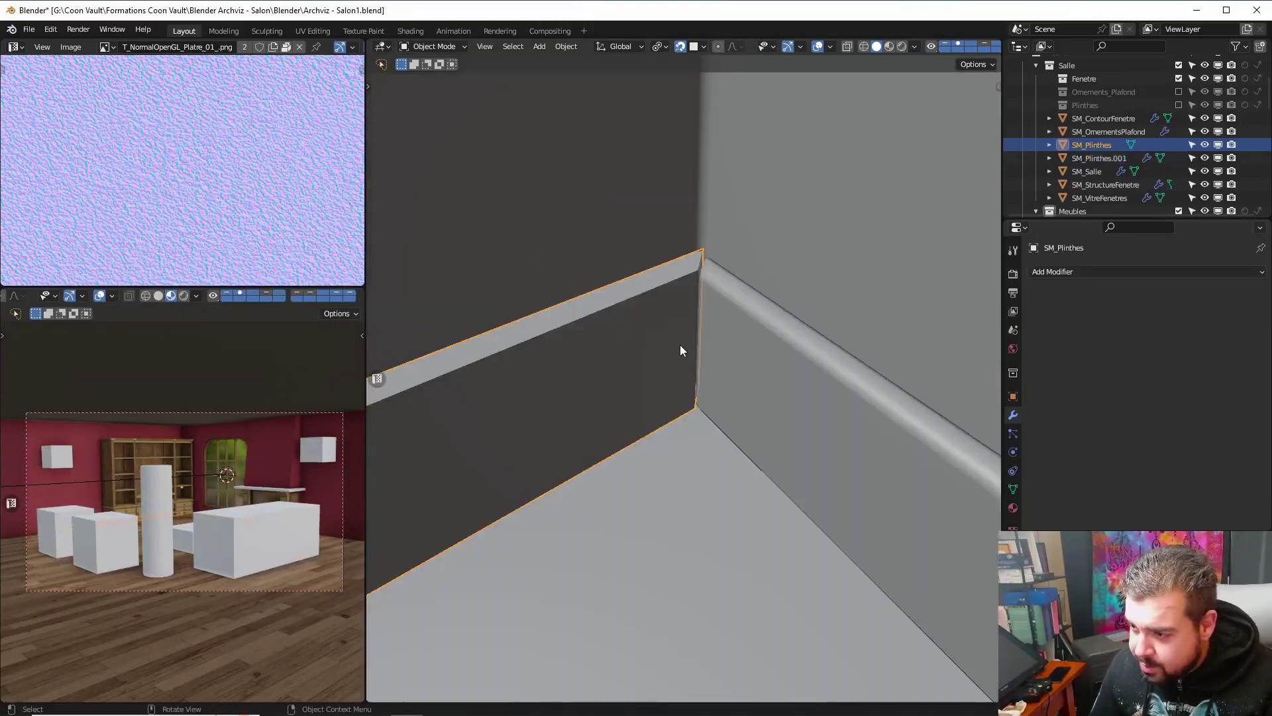
{"action": "key", "text": "KP_Divide"}
{"action": "key", "text": "Tab"}
{"action": "left_click", "coordinate": [668, 268]}
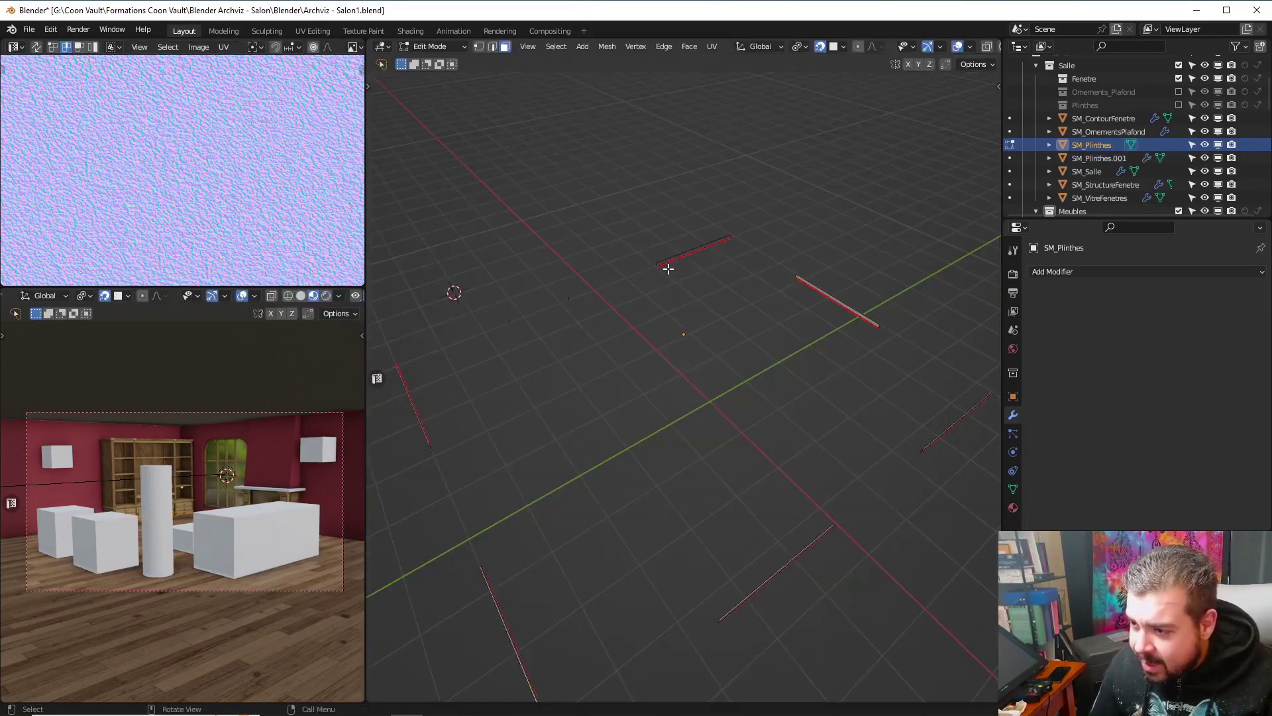
{"action": "middle_click_drag", "start_coordinate": [668, 268], "coordinate": [673, 408], "text": "shift"}
{"action": "scroll", "coordinate": [675, 424], "scroll_direction": "up", "scroll_amount": 5}
{"action": "key", "text": "a"}
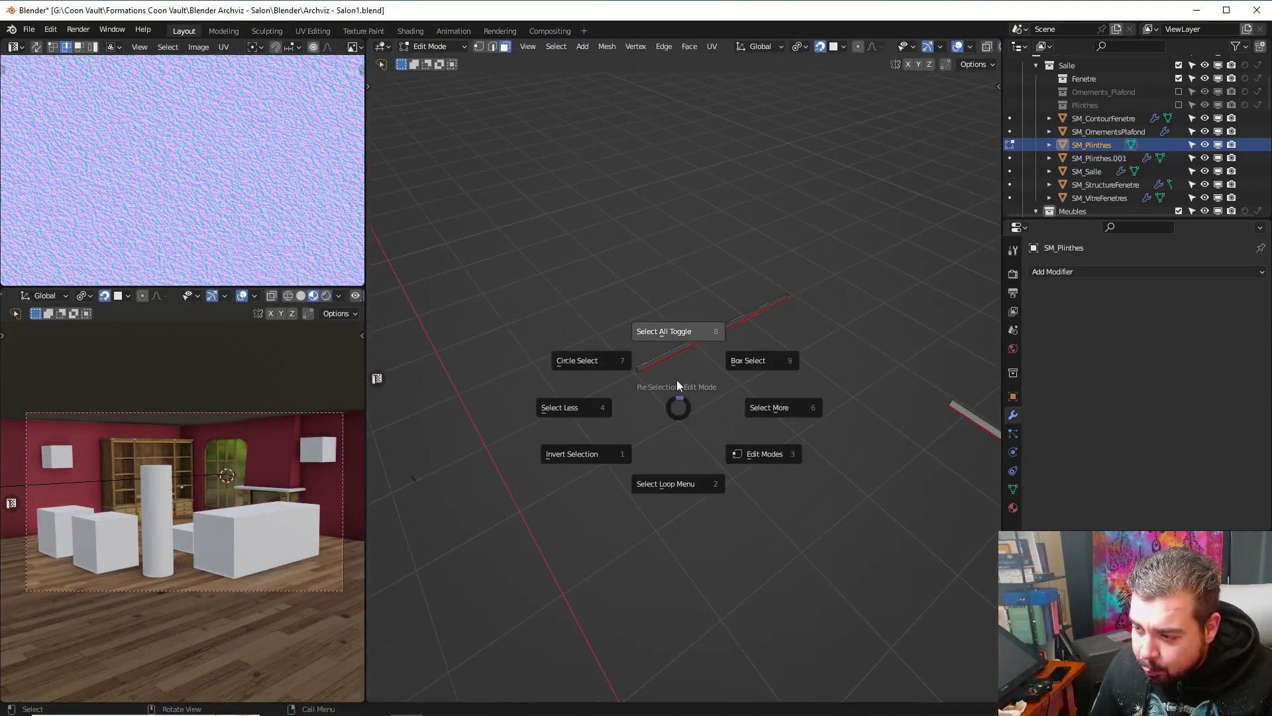
{"action": "left_click", "coordinate": [667, 333]}
{"action": "key", "text": "q"}
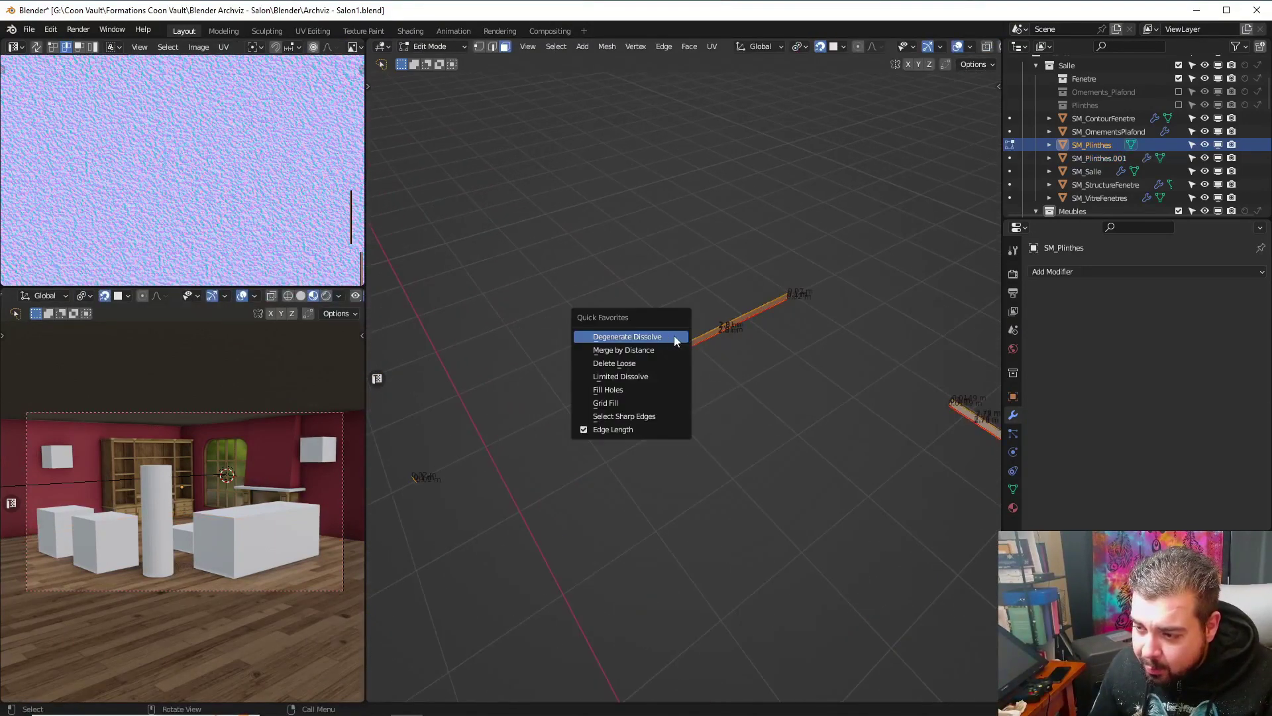
{"action": "left_click", "coordinate": [634, 391]}
{"action": "middle_click_drag", "start_coordinate": [557, 400], "coordinate": [748, 333], "text": "shift"}
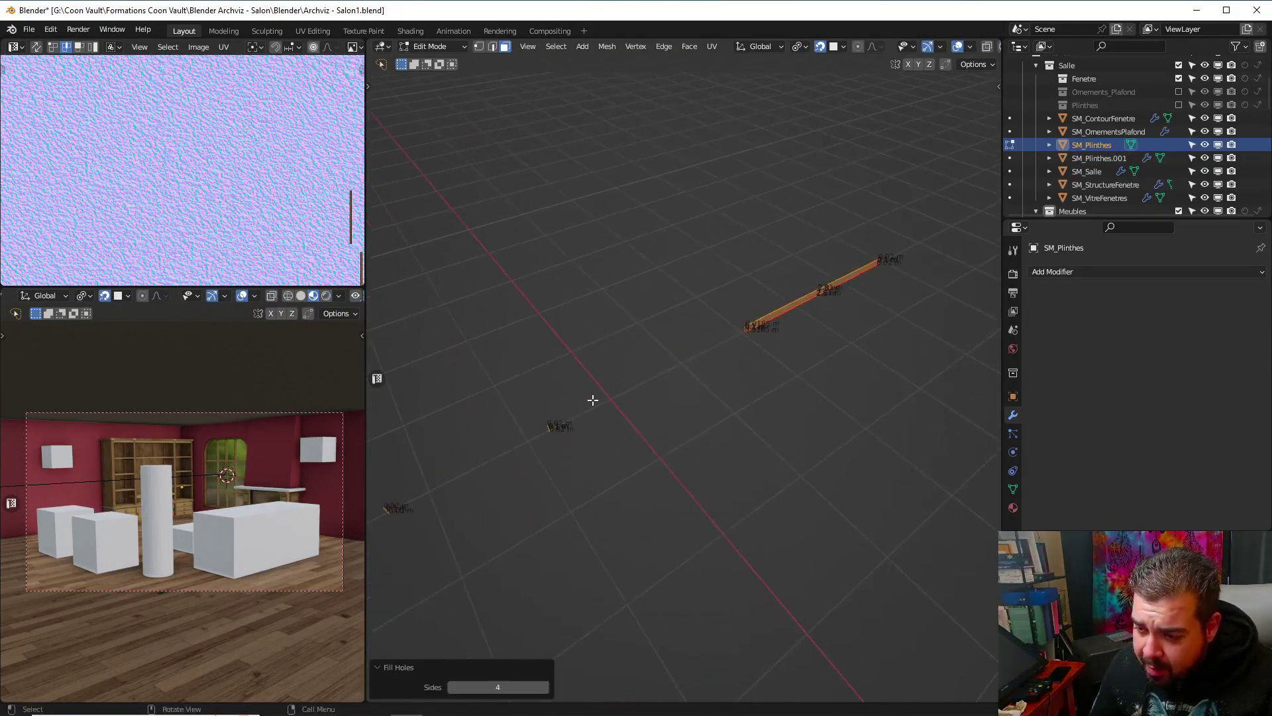
Delete the two isolated stray end faces standing apart from the remaining planks
{"action": "key", "text": "a"}
{"action": "left_click", "coordinate": [598, 331]}
{"action": "middle_click_drag", "start_coordinate": [601, 406], "coordinate": [686, 377]}
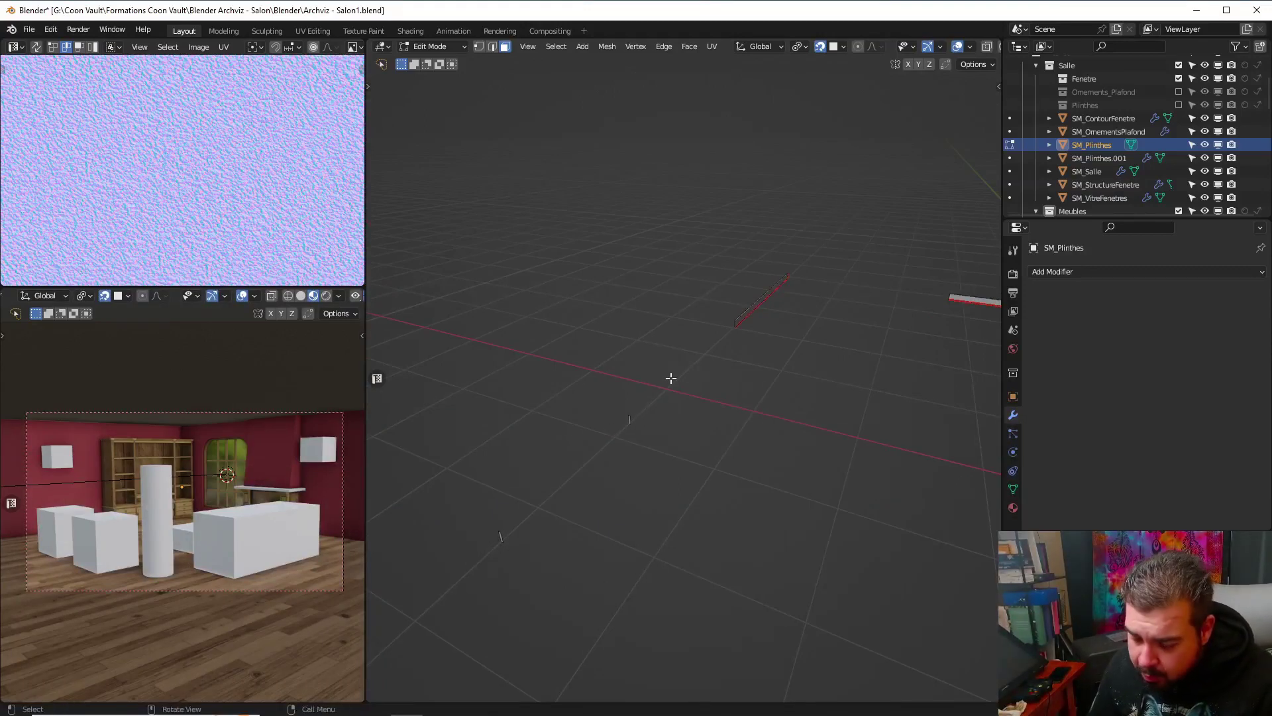
{"action": "key", "text": "b"}
{"action": "left_click_drag", "start_coordinate": [682, 364], "coordinate": [459, 562]}
{"action": "key", "text": "x"}
{"action": "left_click", "coordinate": [622, 435]}
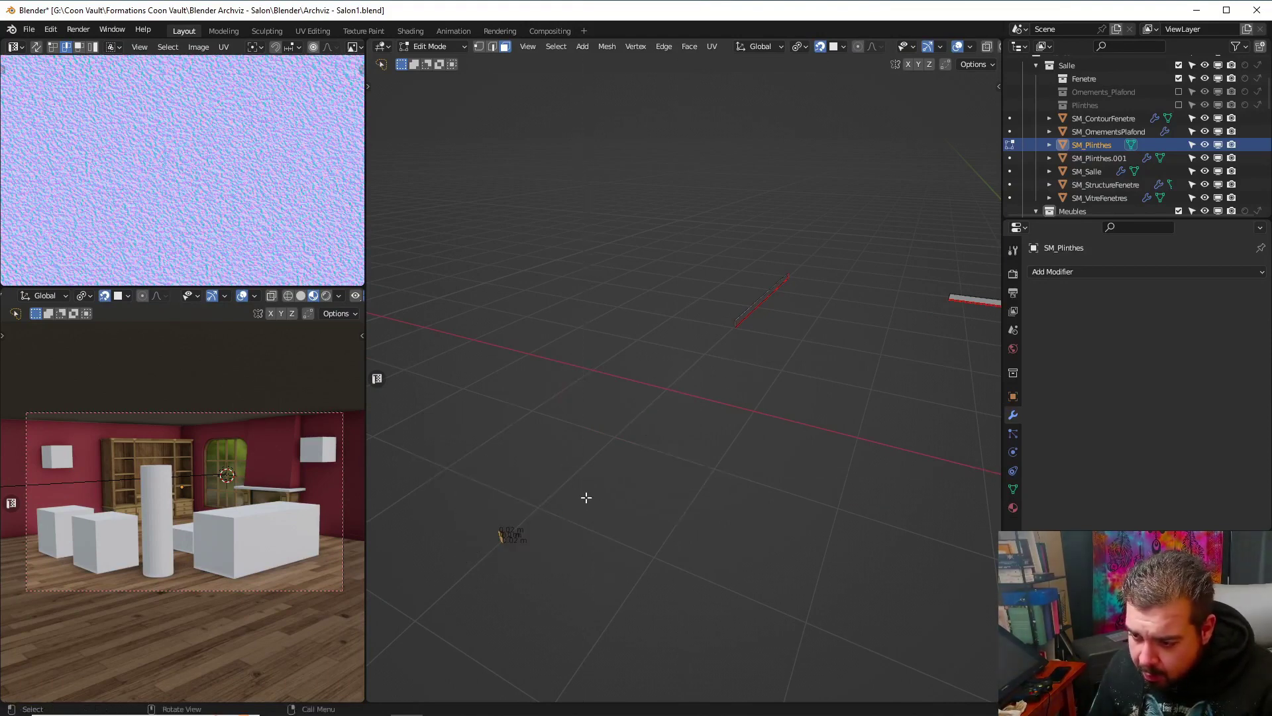
{"action": "key", "text": "x"}
{"action": "left_click", "coordinate": [631, 468]}
{"action": "middle_click_drag", "start_coordinate": [632, 464], "coordinate": [509, 465]}
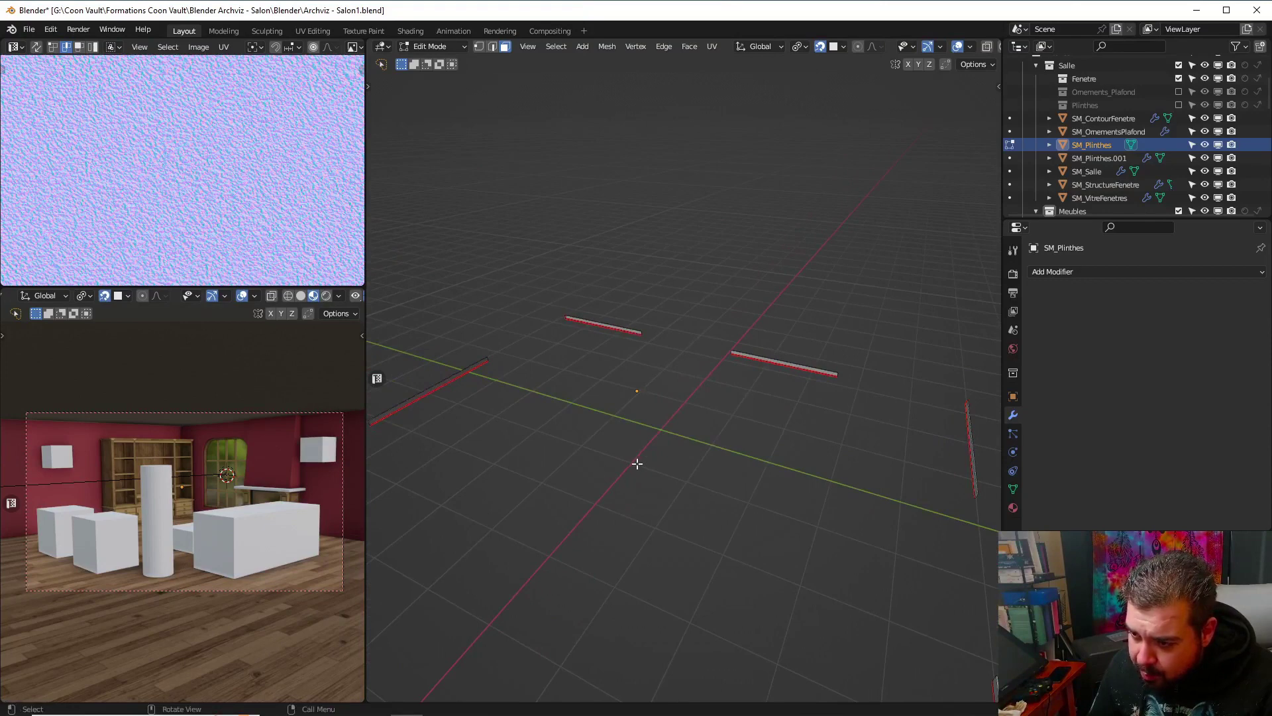
In Object Mode, apply rotation and scale to the remaining planks, set their origin to geometry and leave the isolated view
{"action": "key", "text": "ctrl+Tab"}
{"action": "left_click", "coordinate": [638, 434]}
{"action": "key", "text": "q"}
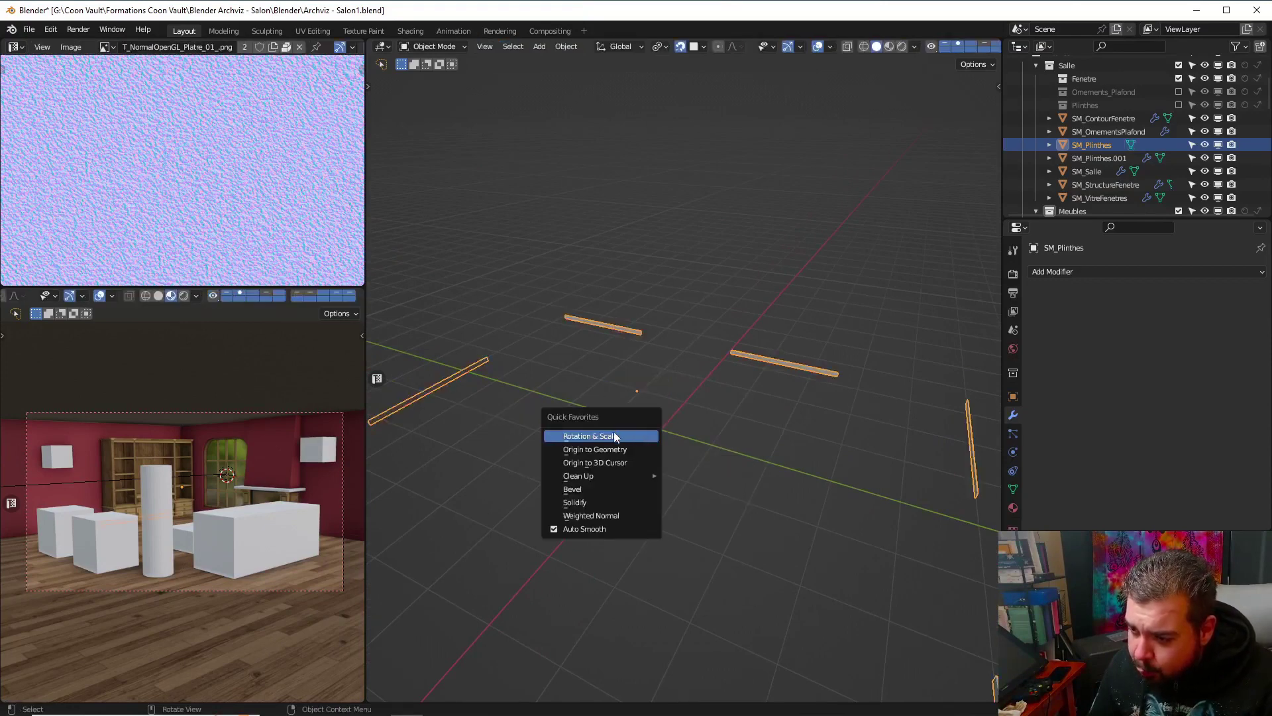
{"action": "left_click", "coordinate": [613, 436]}
{"action": "key", "text": "q"}
{"action": "left_click", "coordinate": [599, 446]}
{"action": "key", "text": "KP_Divide"}
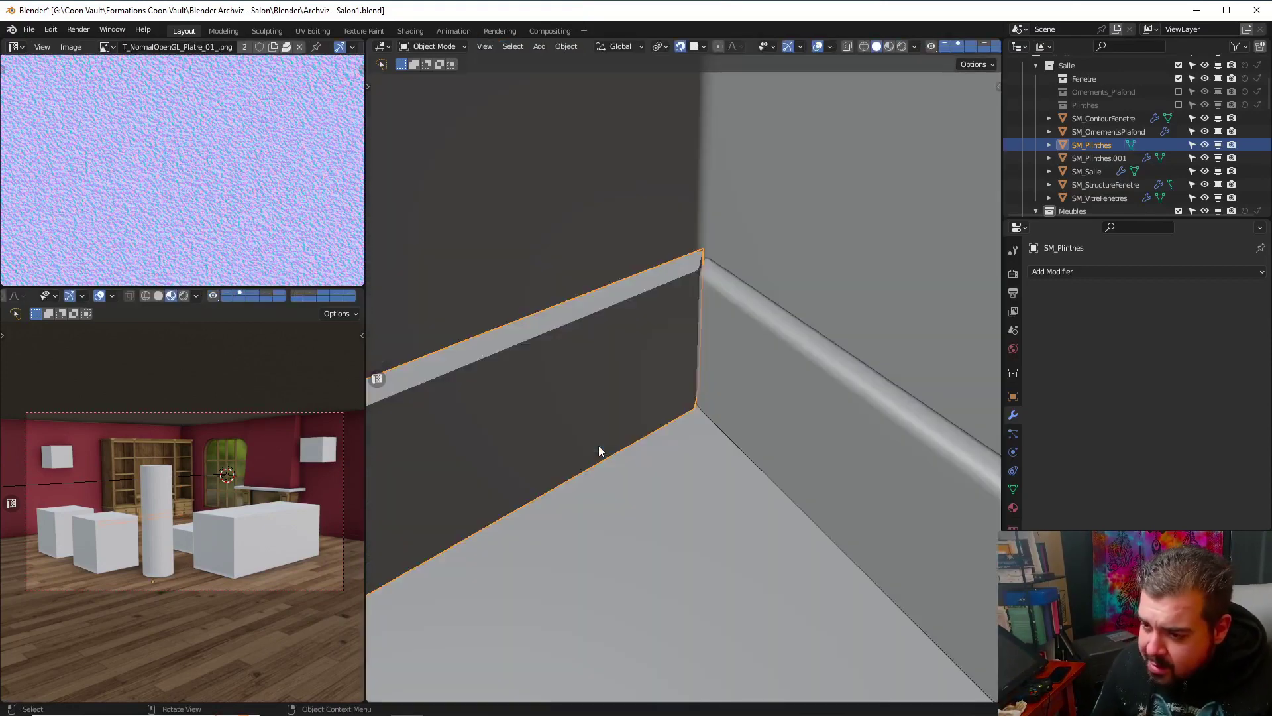
Join the remaining planks into the beveled plank object so both sets share its modifiers
{"action": "left_click", "coordinate": [757, 349], "text": "shift"}
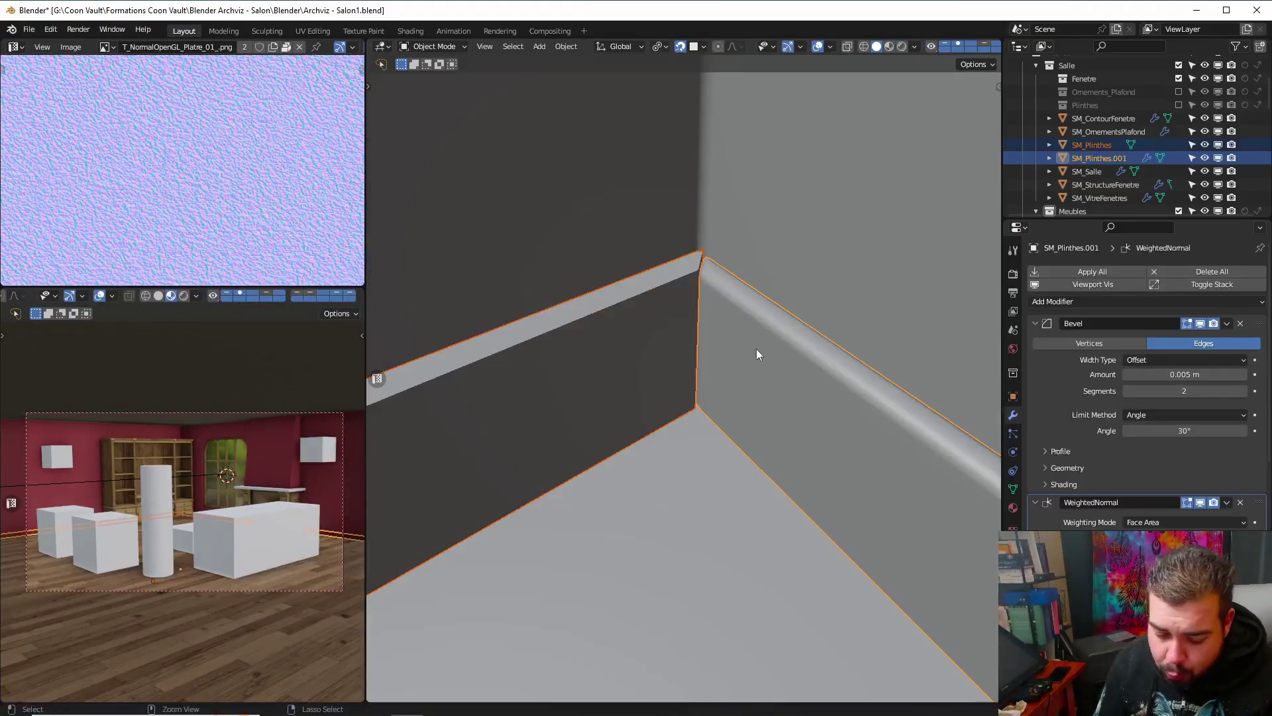
{"action": "key", "text": "ctrl+j"}
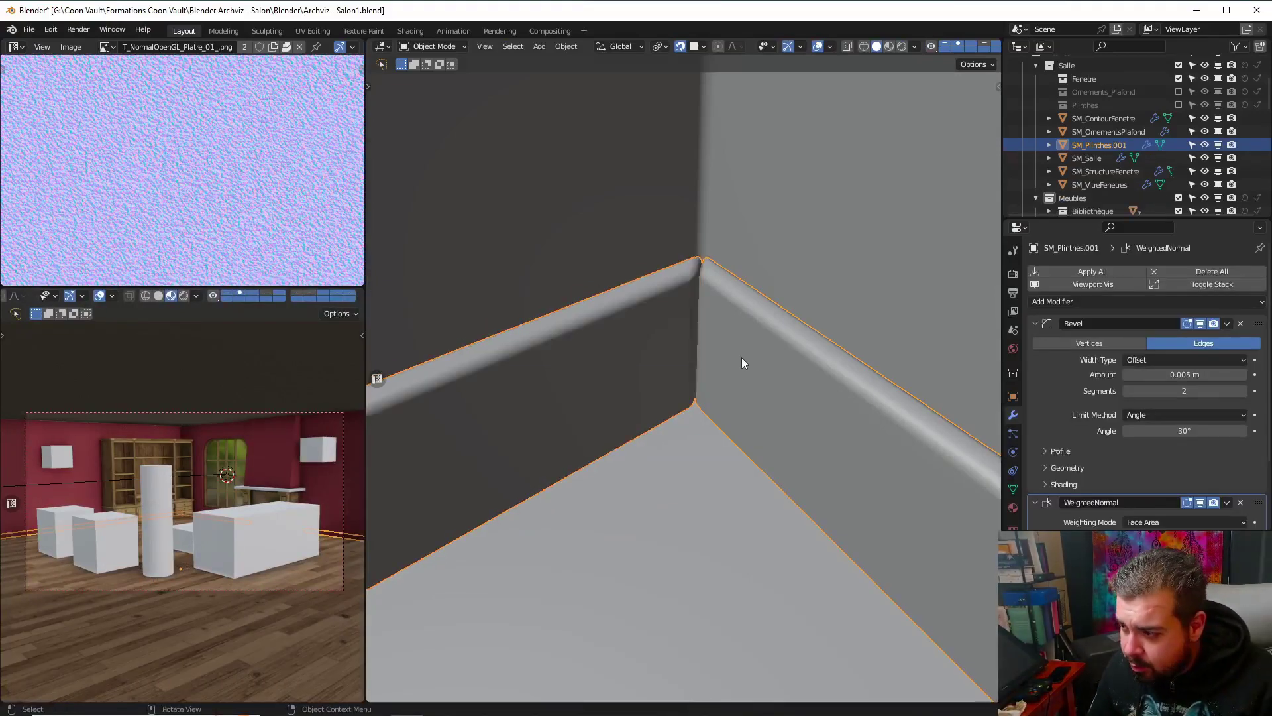
{"action": "right_click", "coordinate": [741, 351]}
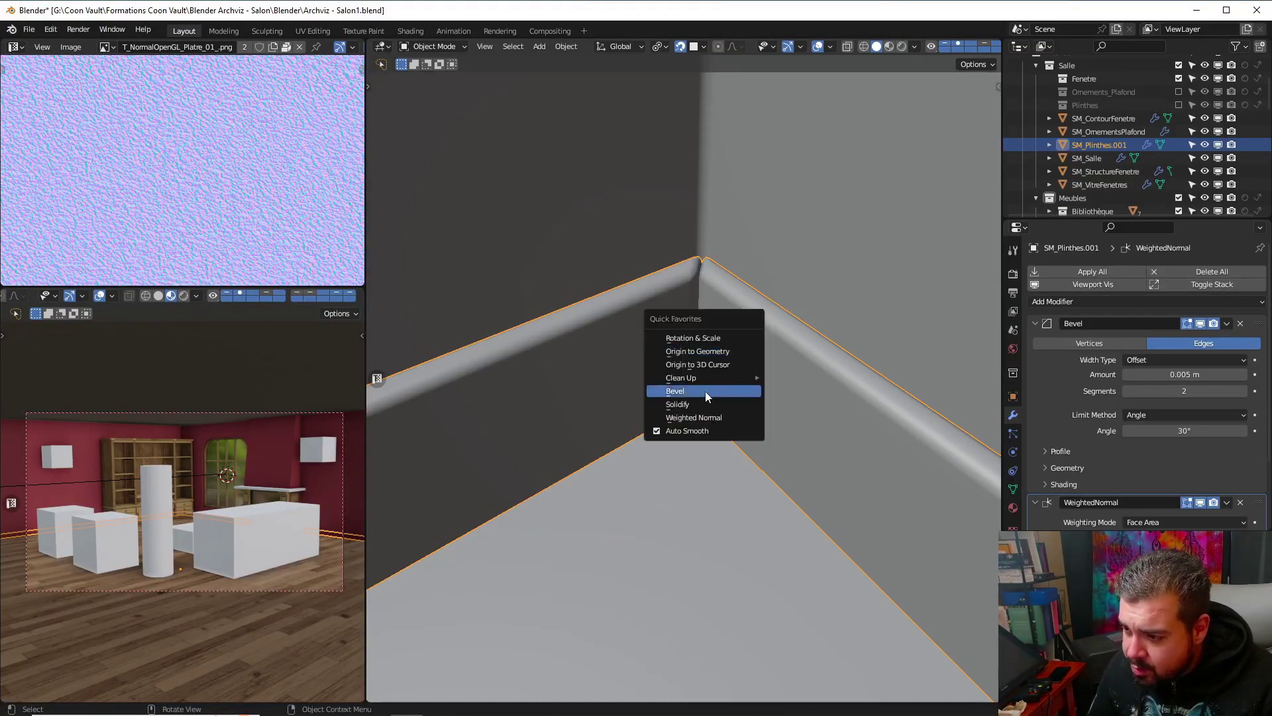
{"action": "left_click", "coordinate": [690, 424]}
{"action": "mouse_move", "coordinate": [762, 263]}
{"action": "middle_mouse_down"}
{"action": "mouse_move", "coordinate": [714, 244]}
{"action": "mouse_move", "coordinate": [786, 295]}
{"action": "middle_mouse_up"}
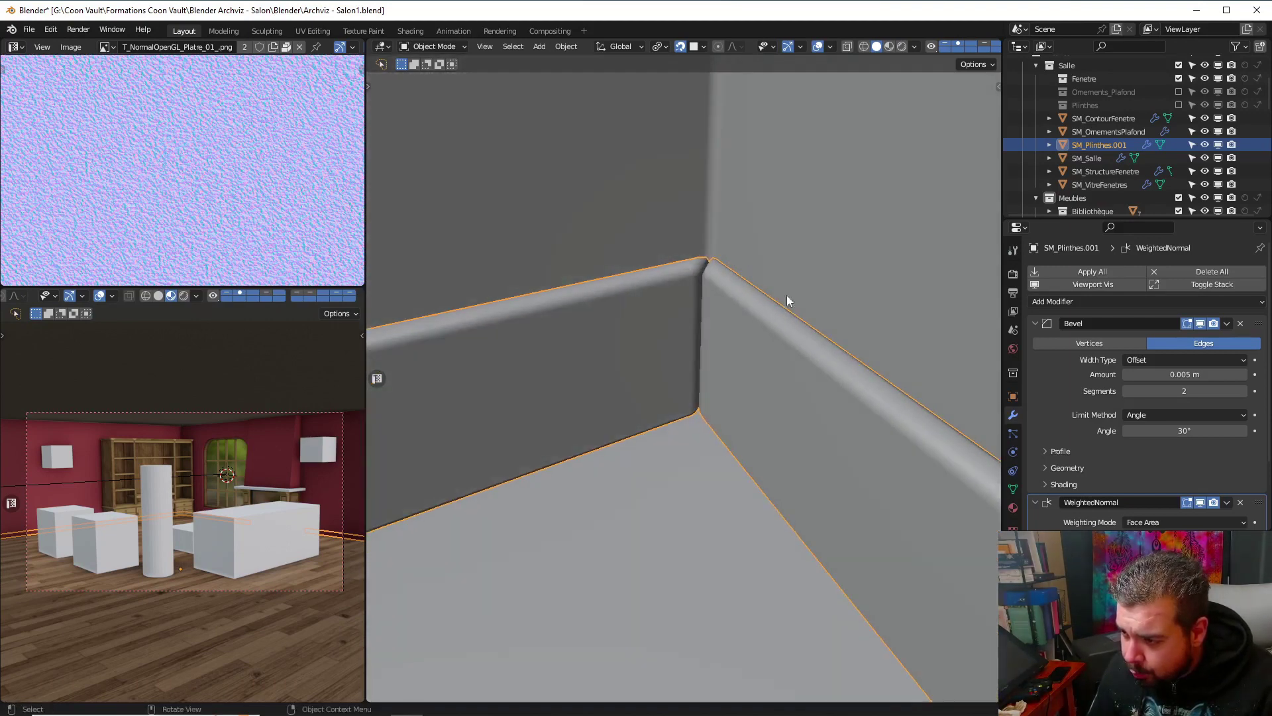
Set the joined baseboard's bevel amount to 0.0025 m
{"action": "left_click", "coordinate": [1185, 374]}
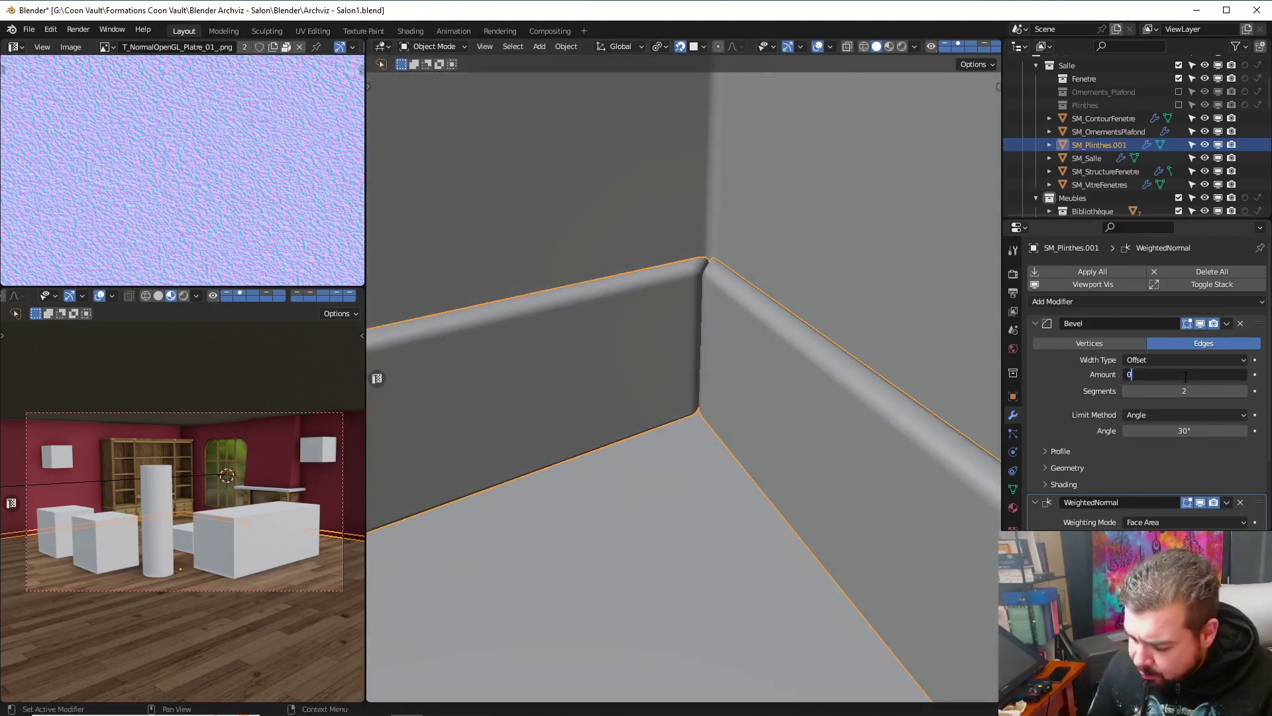
{"action": "key", "text": "Return"}
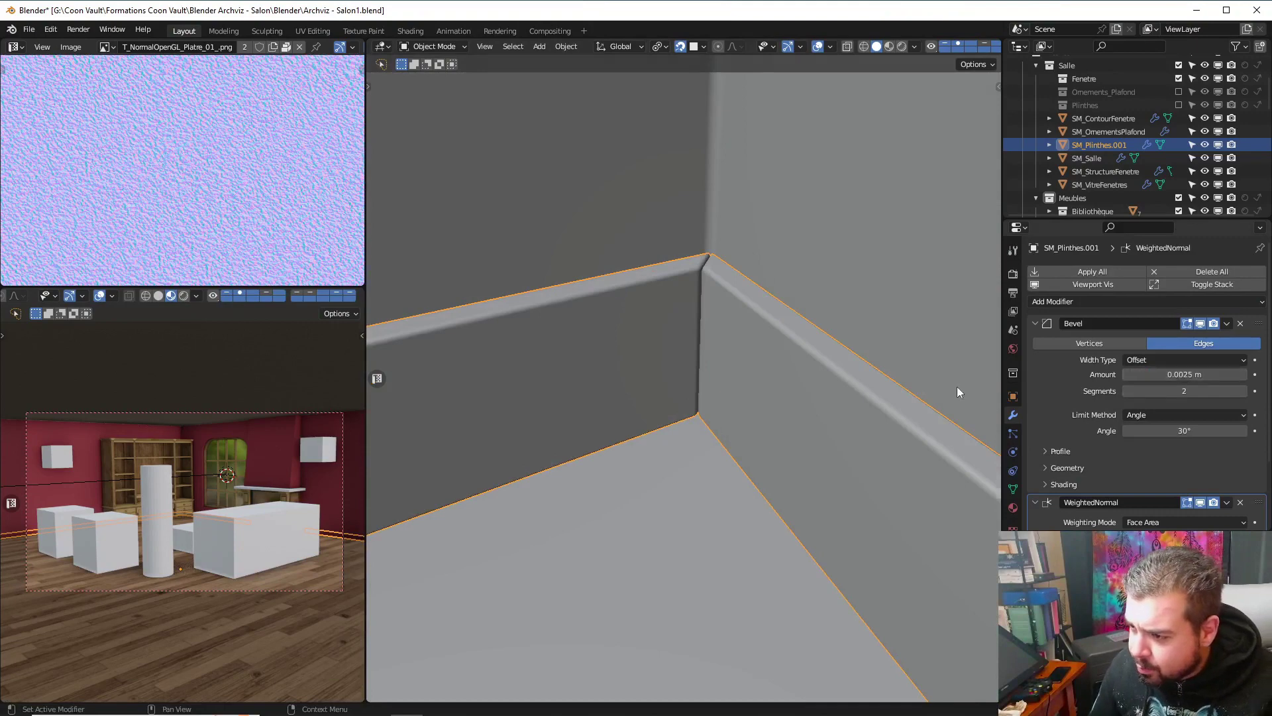
{"action": "middle_click_drag", "start_coordinate": [956, 392], "coordinate": [761, 381]}
Apply rotation and scale to the joined baseboard and set its origin to geometry
{"action": "key", "text": "q"}
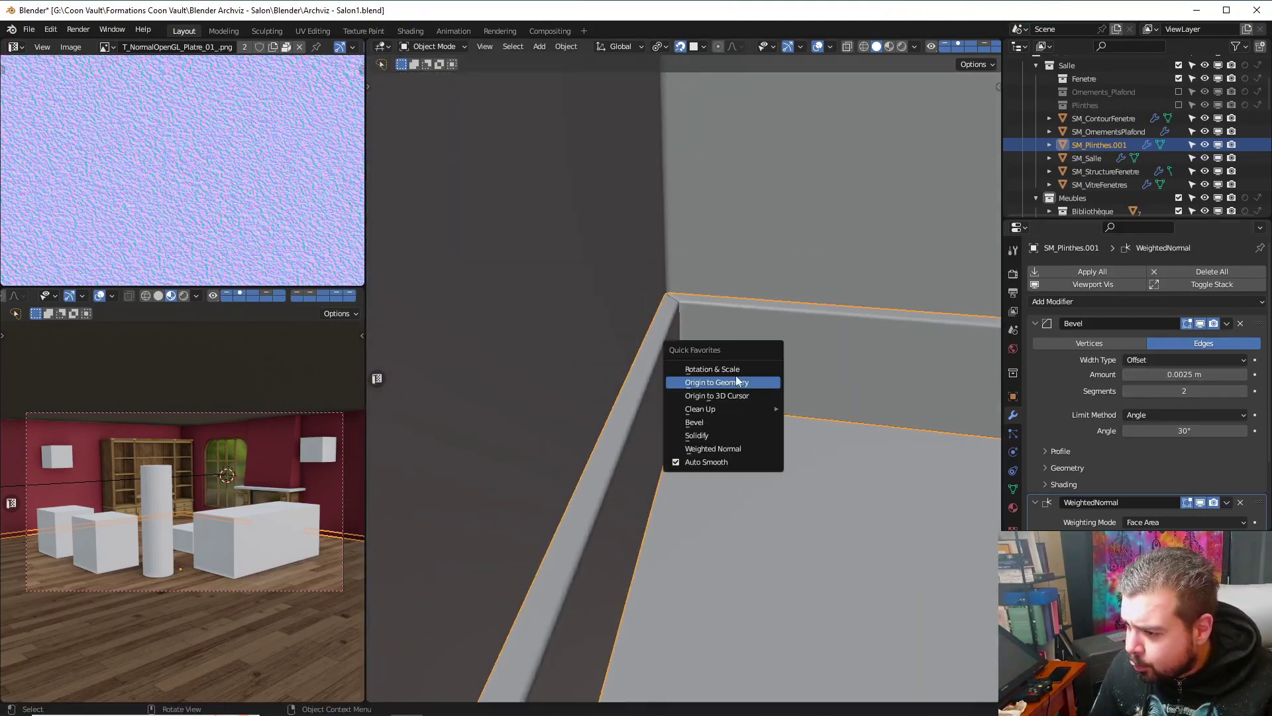
{"action": "left_click", "coordinate": [725, 366]}
{"action": "key", "text": "q"}
{"action": "left_click", "coordinate": [713, 386]}
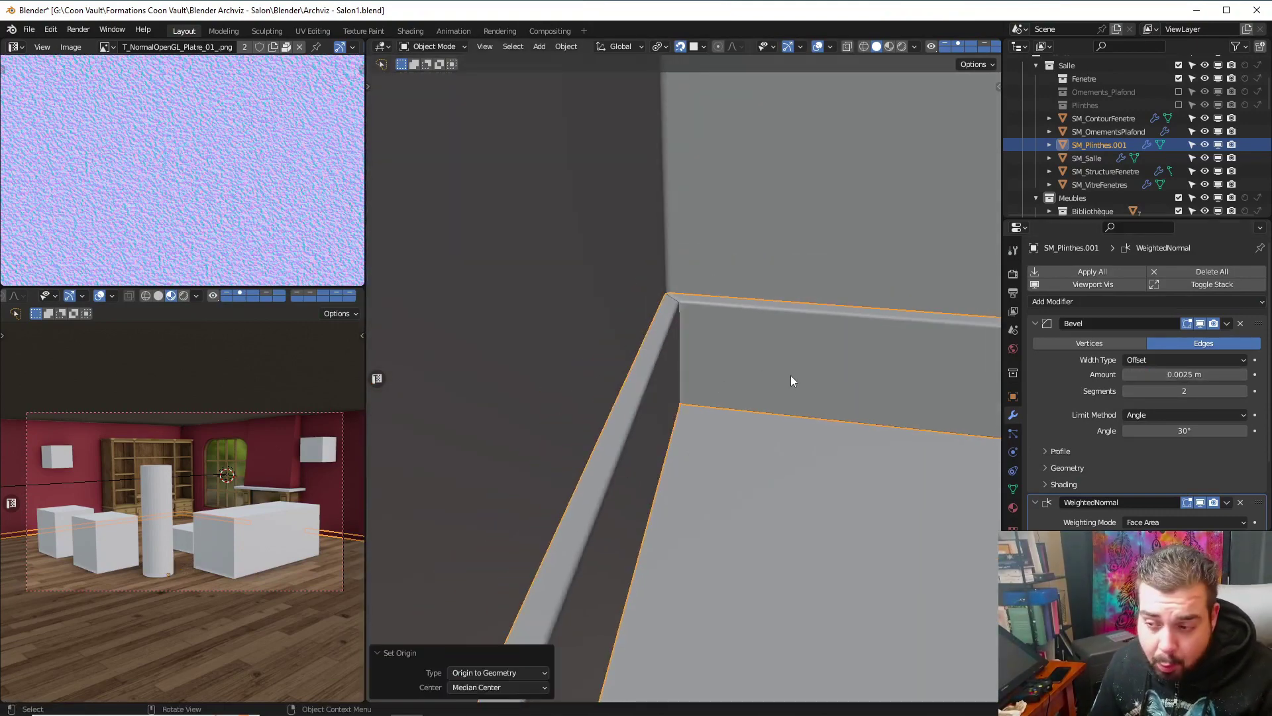
Remove all material slots from the SM_Plinthes.001 baseboard and assign it the M_BoisClair material
{"action": "middle_click_drag", "start_coordinate": [791, 376], "coordinate": [711, 376]}
{"action": "left_click", "coordinate": [1013, 507]}
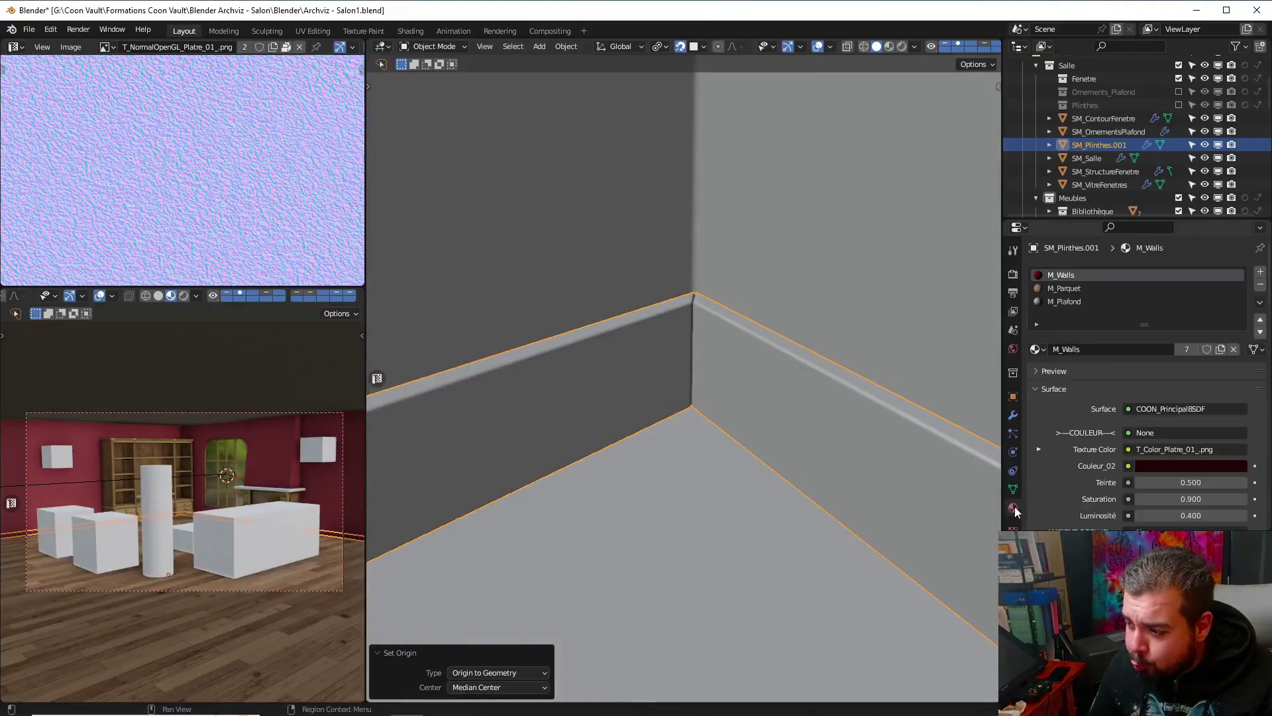
{"action": "left_click", "coordinate": [1260, 285]}
{"action": "left_click", "coordinate": [1261, 285]}
{"action": "left_click", "coordinate": [1260, 285]}
{"action": "left_click", "coordinate": [1036, 328]}
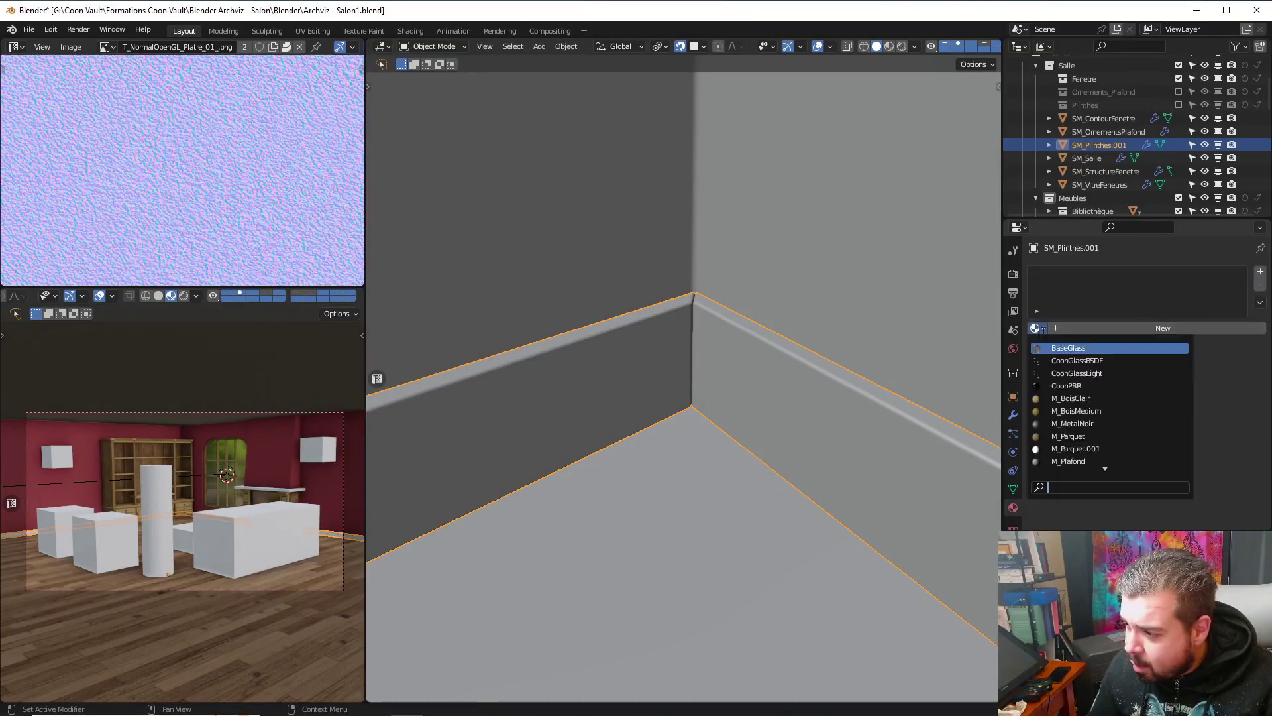
{"action": "left_click", "coordinate": [1080, 398]}
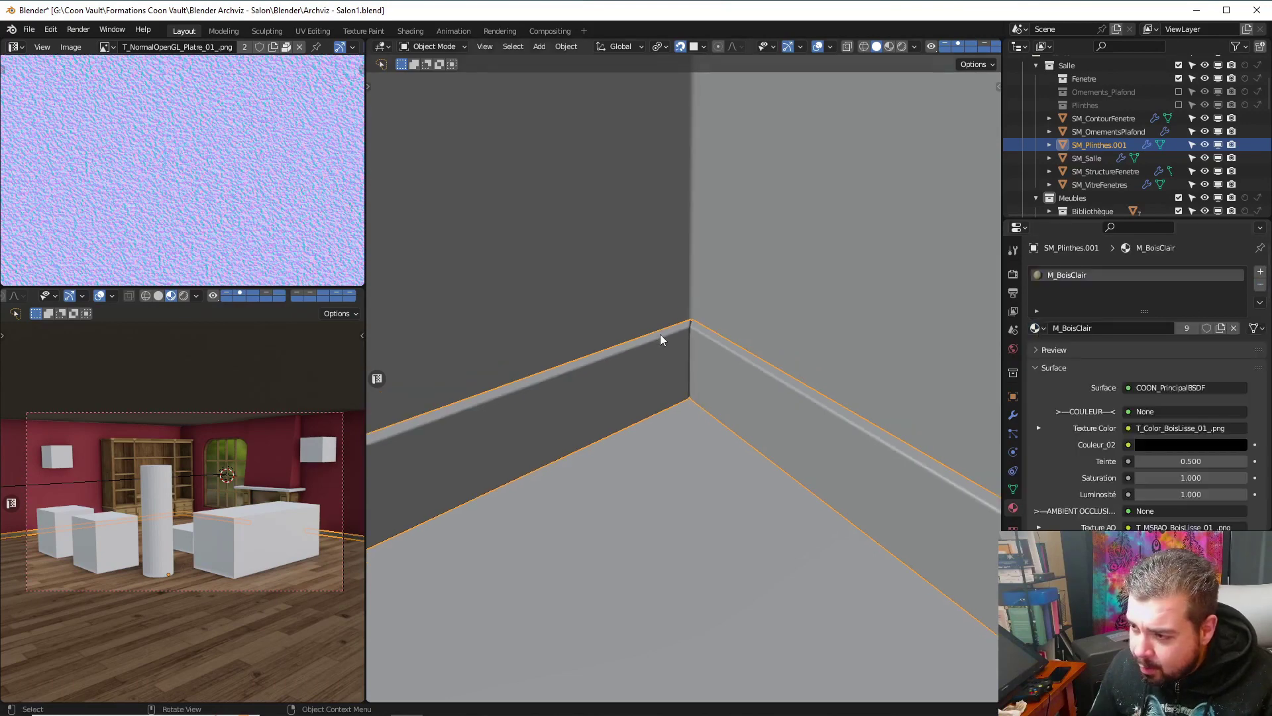
In Edit Mode, select all of the baseboard's geometry and mark its edges as seams
{"action": "scroll", "coordinate": [660, 334], "scroll_direction": "down", "scroll_amount": 3}
{"action": "middle_click_drag", "start_coordinate": [661, 335], "coordinate": [633, 332]}
{"action": "key", "text": "Tab"}
{"action": "left_click", "coordinate": [653, 294]}
{"action": "key", "text": "a"}
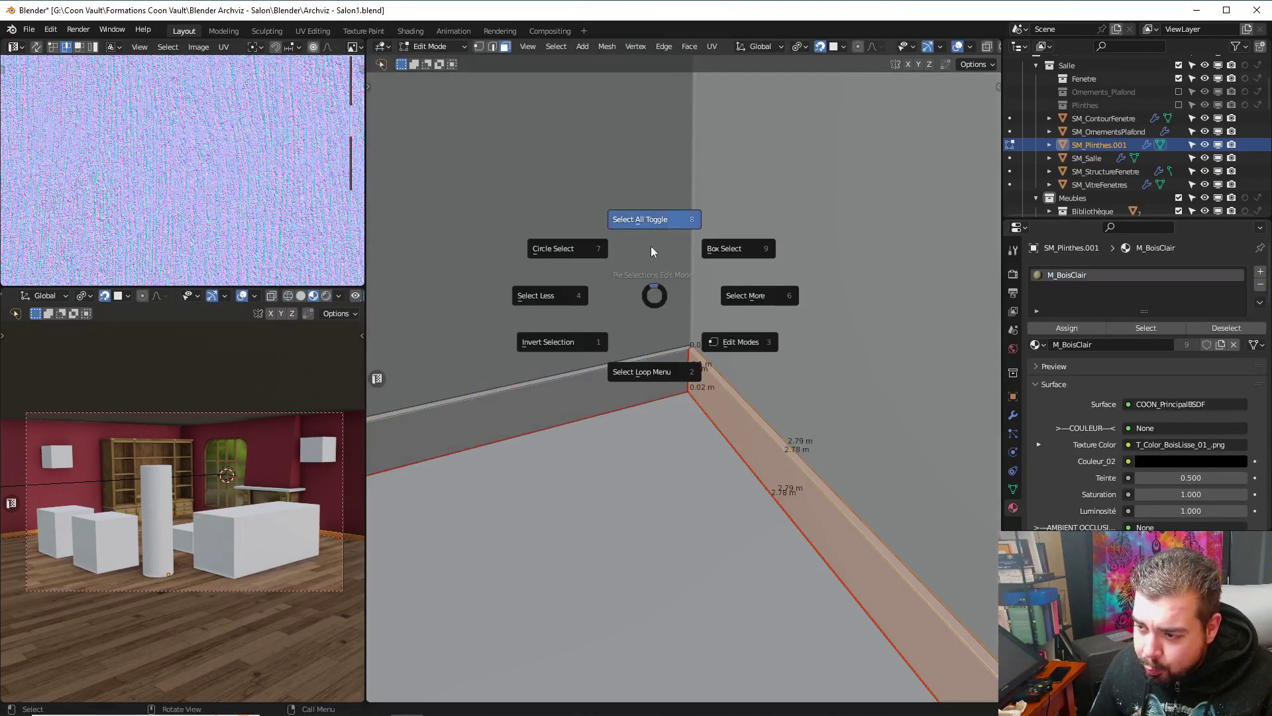
{"action": "left_click", "coordinate": [649, 217]}
{"action": "key", "text": "ctrl+e"}
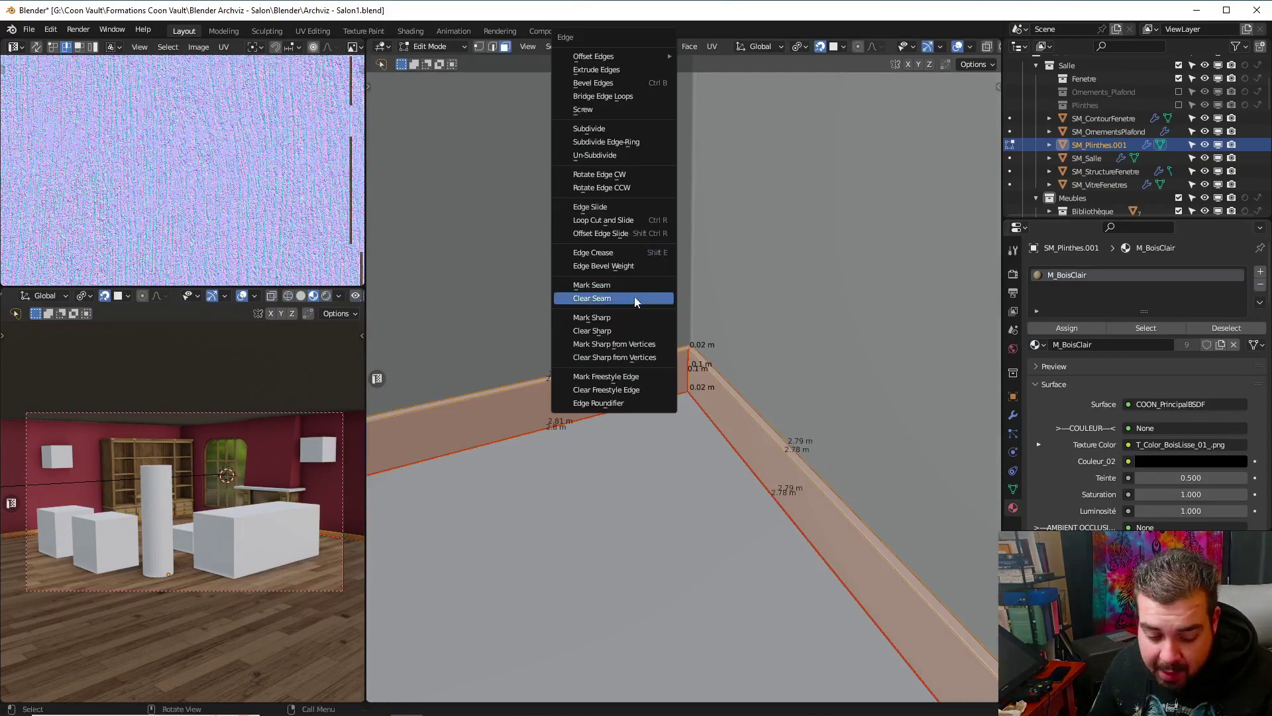
{"action": "left_click", "coordinate": [638, 284]}
Unwrap the whole baseboard's UVs and return to Object Mode
{"action": "key", "text": "u"}
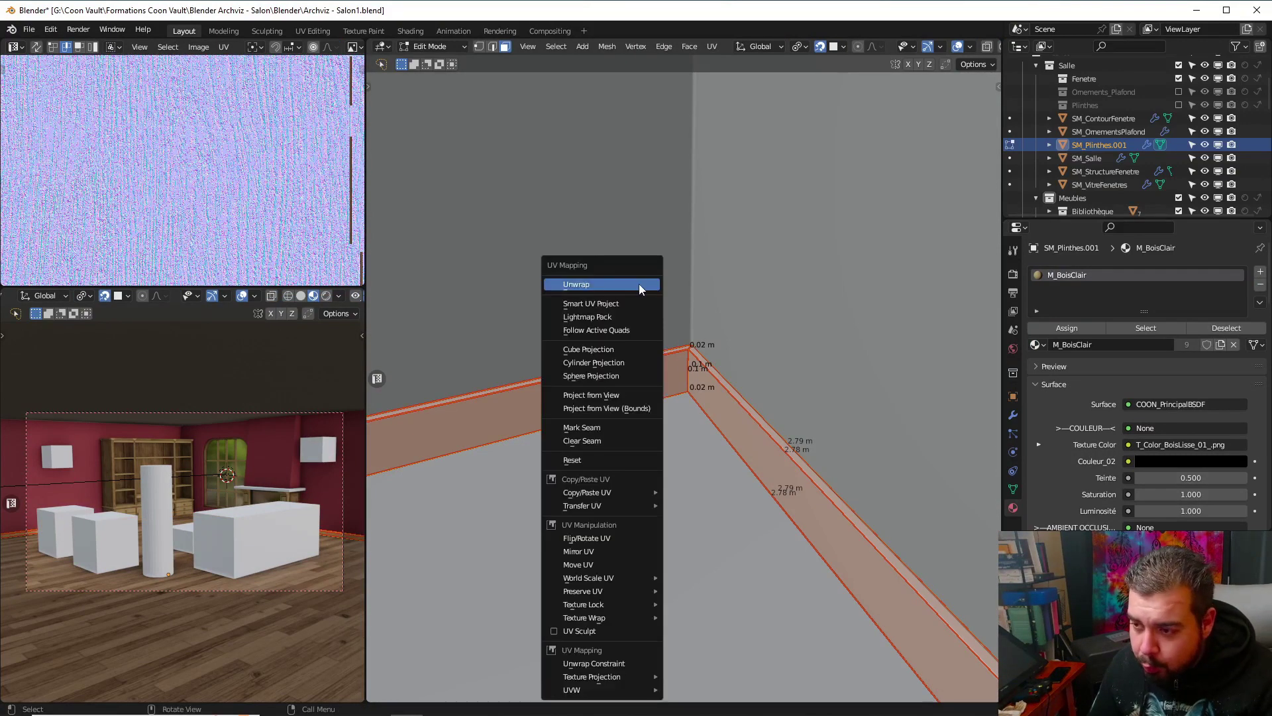
{"action": "left_click", "coordinate": [638, 283]}
{"action": "key", "text": "Home"}
{"action": "key", "text": "ctrl+Tab"}
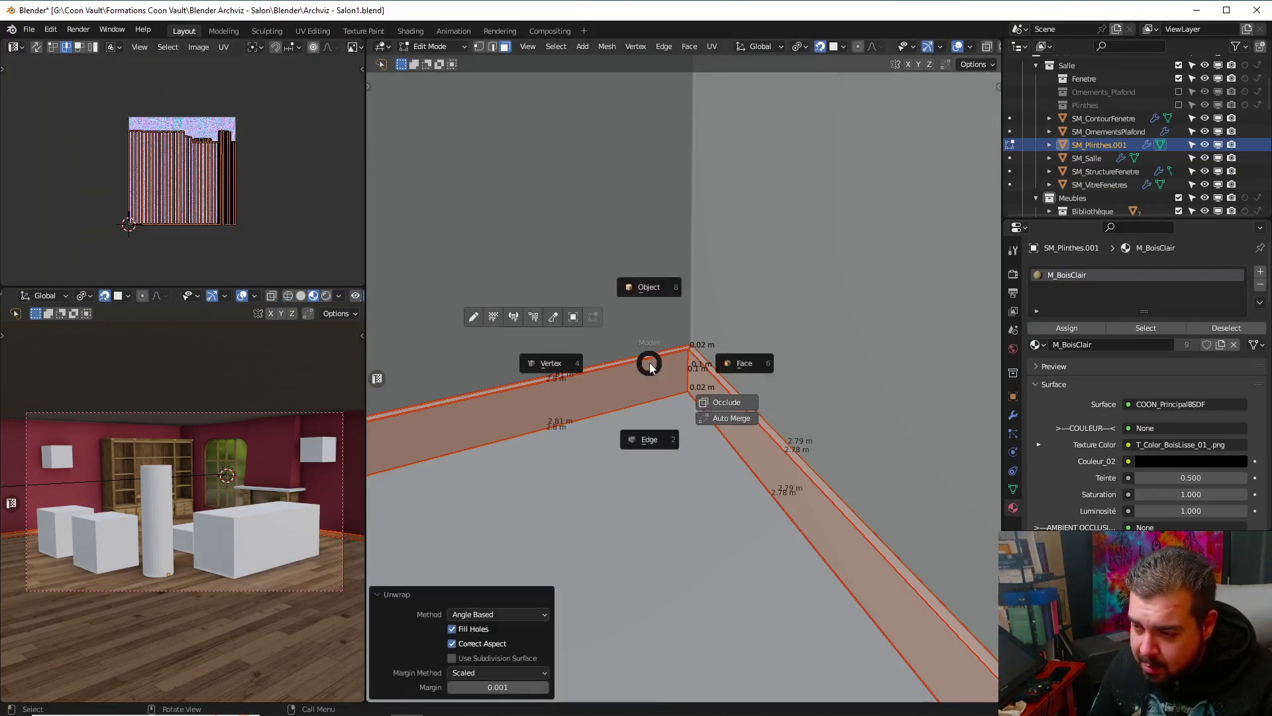
{"action": "left_click", "coordinate": [591, 70]}
Select all objects sharing the baseboard's material, pack their UV islands together in Edit Mode, and return to Object Mode
{"action": "left_click", "coordinate": [512, 48]}
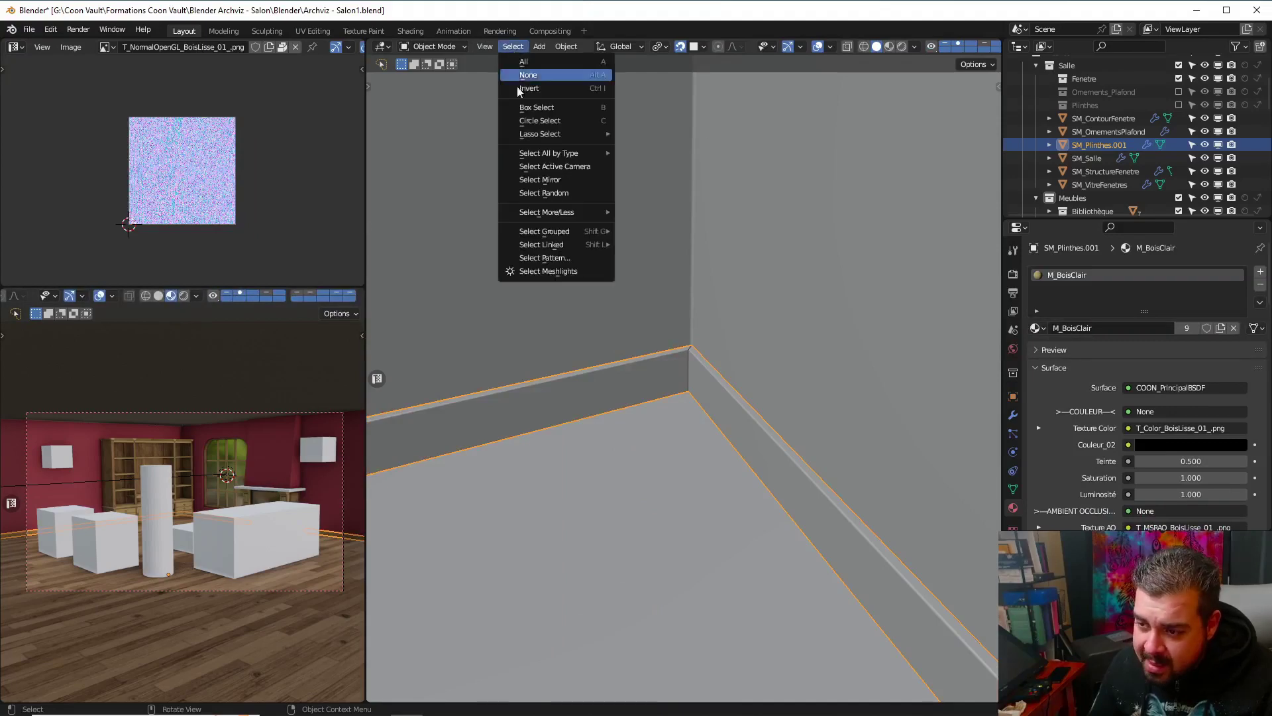
{"action": "mouse_move", "coordinate": [563, 245]}
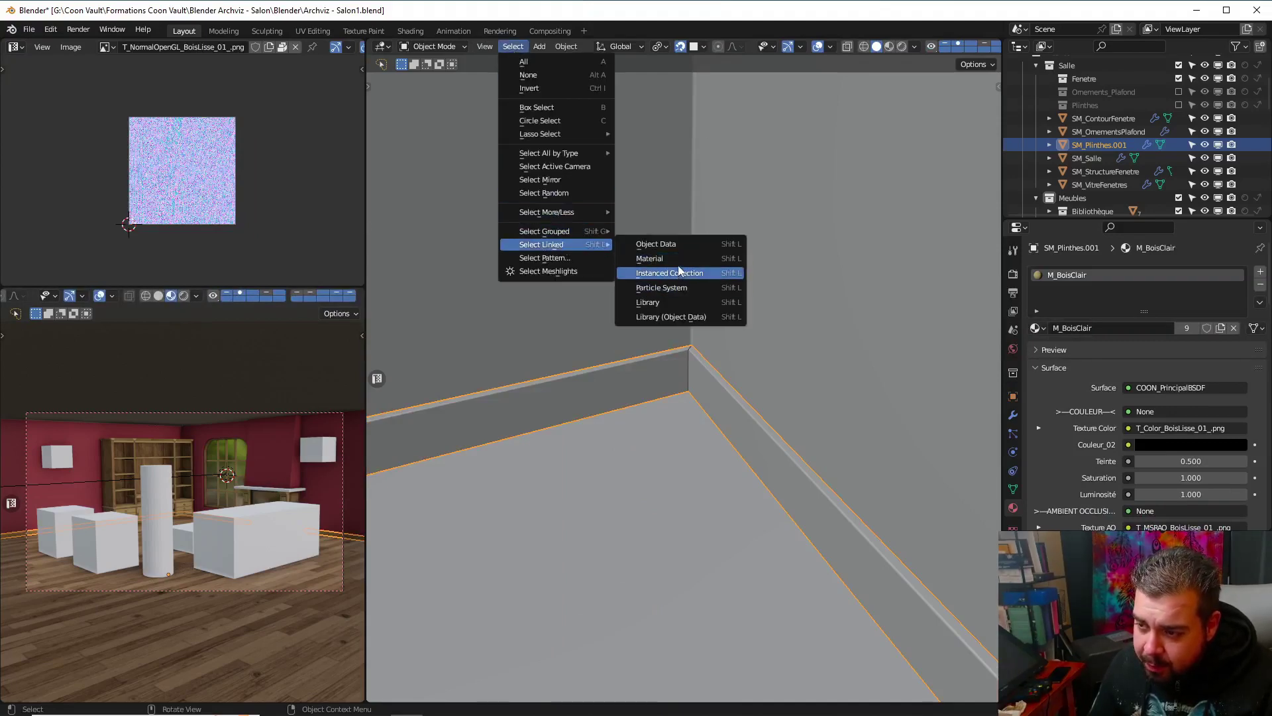
{"action": "left_click", "coordinate": [676, 287]}
{"action": "key", "text": "ctrl+Tab"}
{"action": "left_click", "coordinate": [678, 238]}
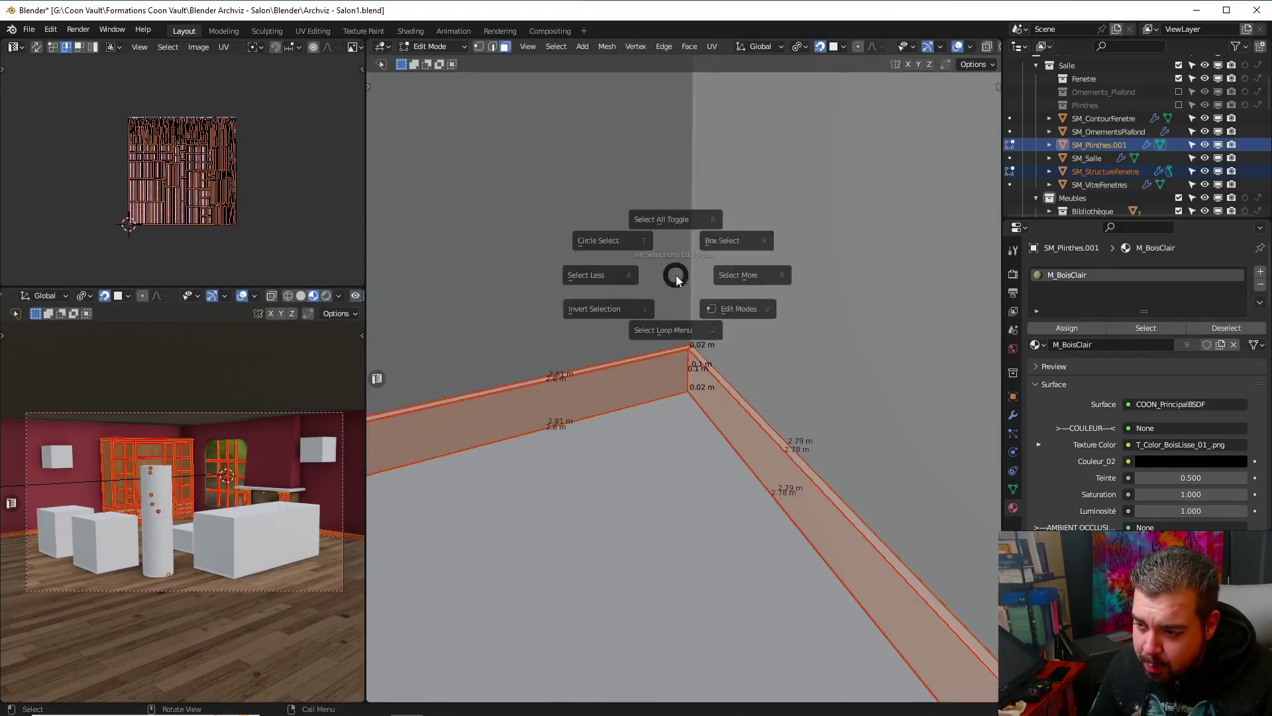
{"action": "key", "text": "a"}
{"action": "key", "text": "ctrl+p"}
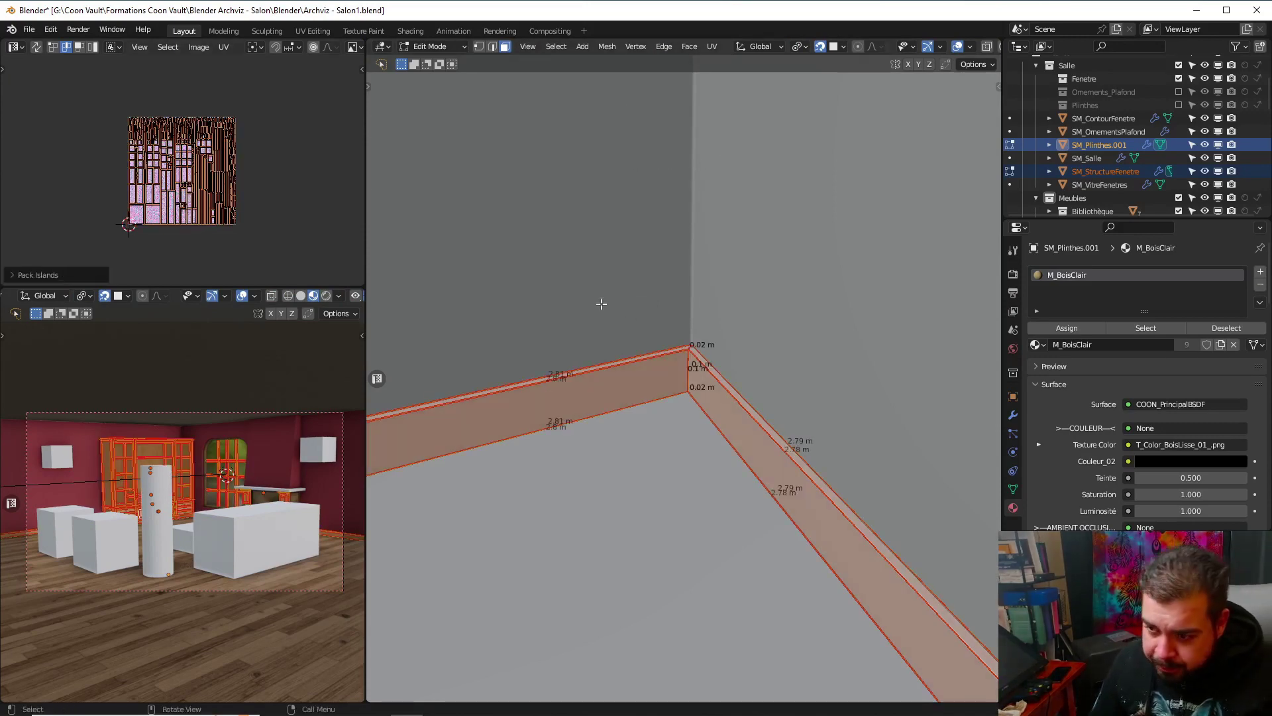
{"action": "key", "text": "ctrl+Tab"}
{"action": "left_click", "coordinate": [650, 247]}
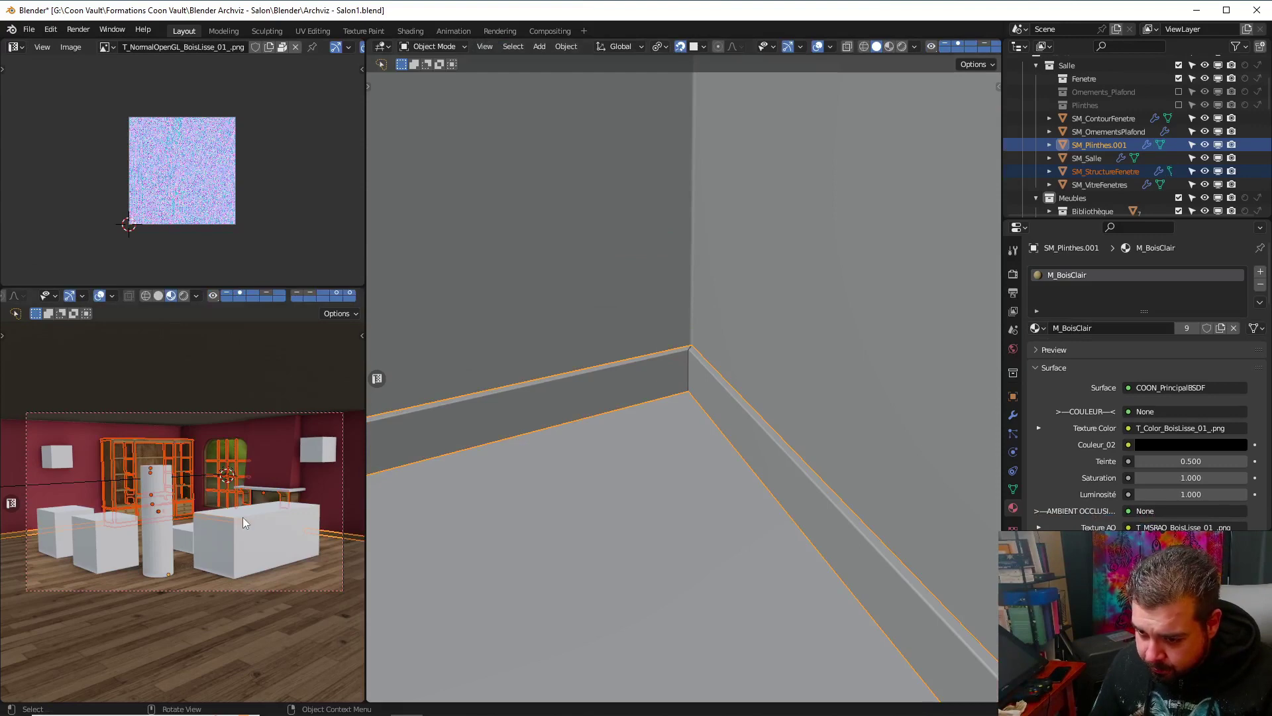
Examine the wood texture on the baseboard up close in the material preview viewport
{"action": "middle_click_drag", "start_coordinate": [243, 517], "coordinate": [96, 514]}
{"action": "scroll", "coordinate": [159, 530], "scroll_direction": "up", "scroll_amount": 4}
{"action": "scroll", "coordinate": [191, 500], "scroll_direction": "up", "scroll_amount": 5}
{"action": "scroll", "coordinate": [96, 513], "scroll_direction": "down", "scroll_amount": 3}
{"action": "scroll", "coordinate": [284, 533], "scroll_direction": "up", "scroll_amount": 4}
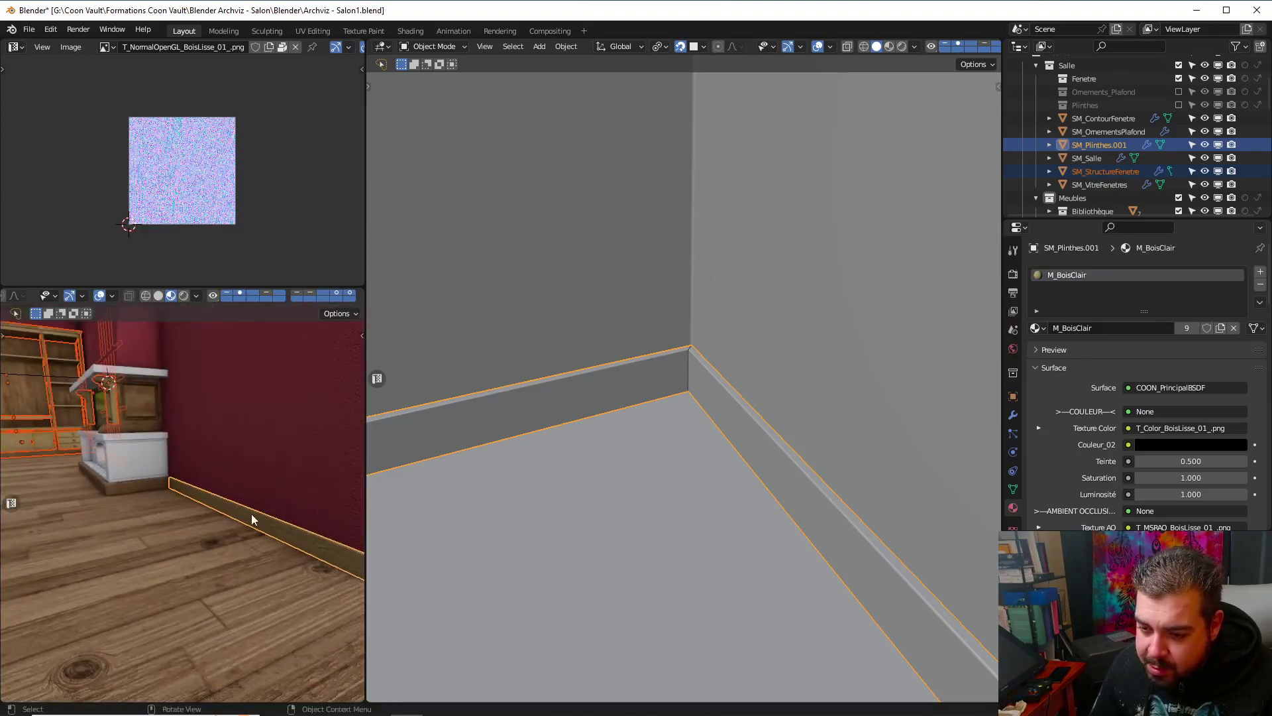
{"action": "middle_click_drag", "start_coordinate": [252, 519], "coordinate": [230, 487]}
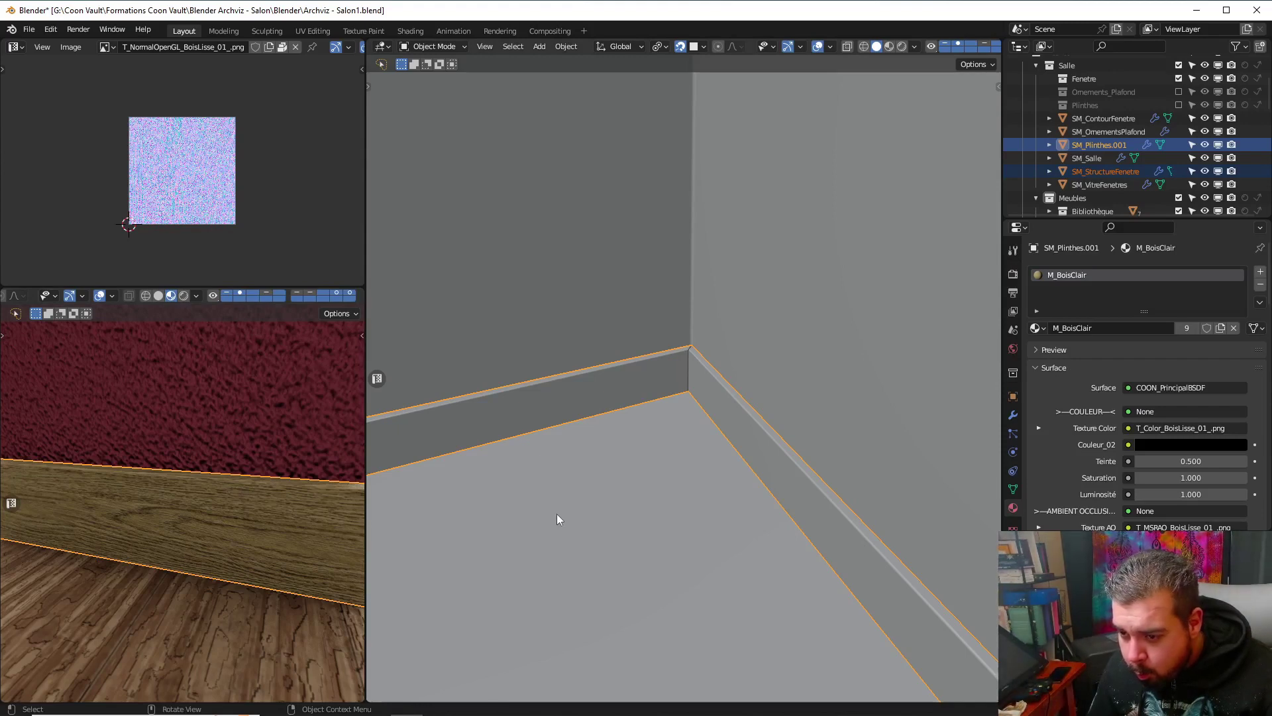
Isolate the ceiling ornament SM_OrnementsPlafond in local view and enter Edit Mode on it
{"action": "middle_click_drag", "start_coordinate": [749, 485], "coordinate": [719, 418]}
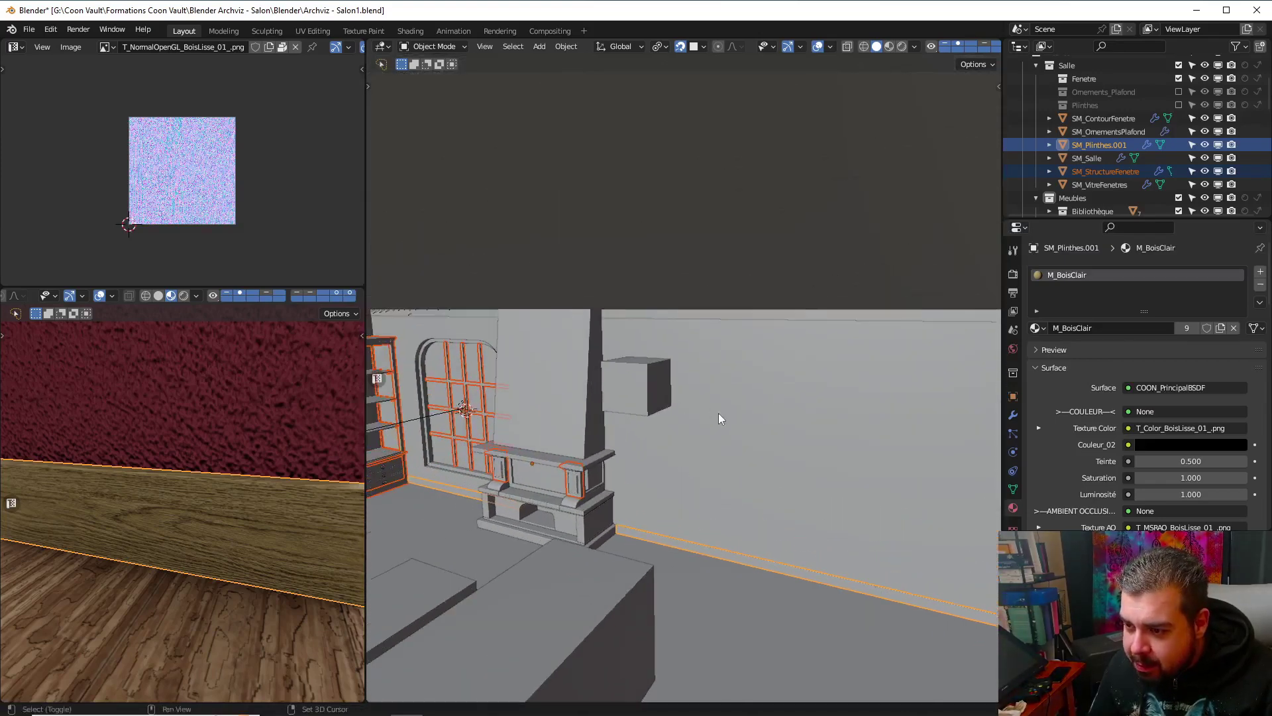
{"action": "left_click", "coordinate": [696, 315]}
{"action": "middle_click_drag", "start_coordinate": [766, 336], "coordinate": [746, 333]}
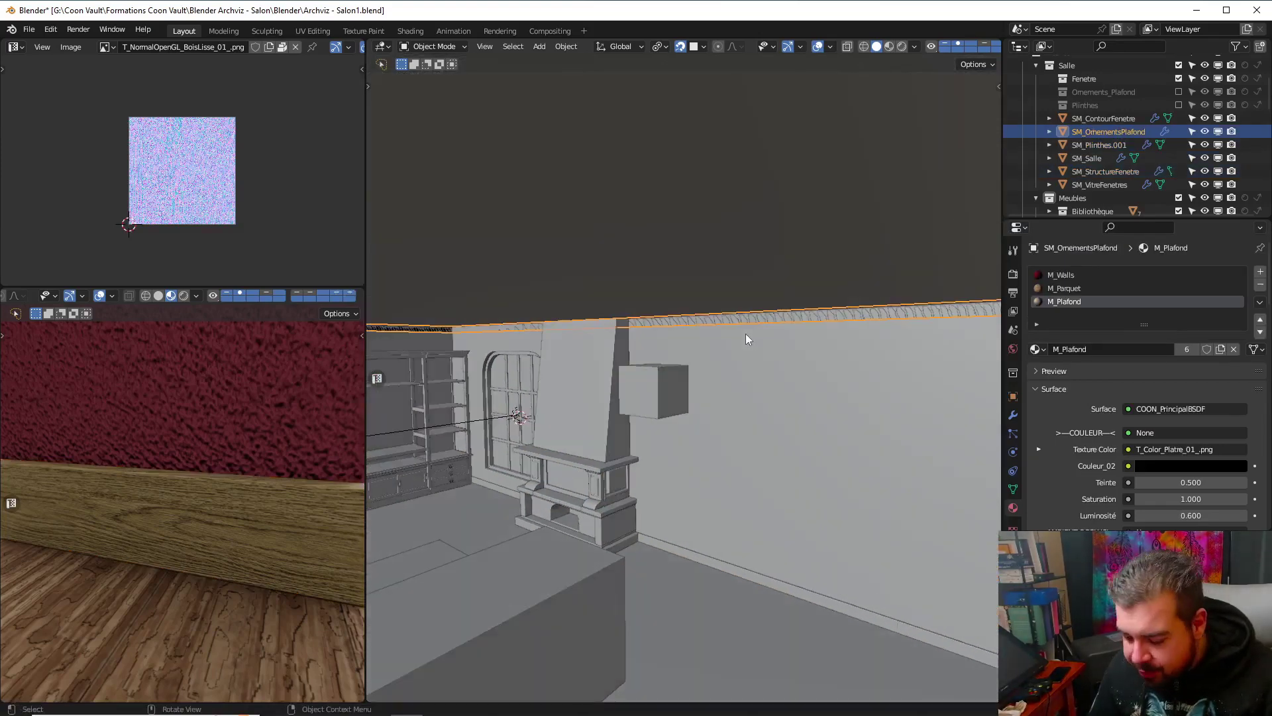
{"action": "key", "text": "KP_Divide"}
{"action": "middle_click_drag", "start_coordinate": [722, 383], "coordinate": [427, 285]}
{"action": "key", "text": "Tab"}
{"action": "left_click", "coordinate": [714, 383]}
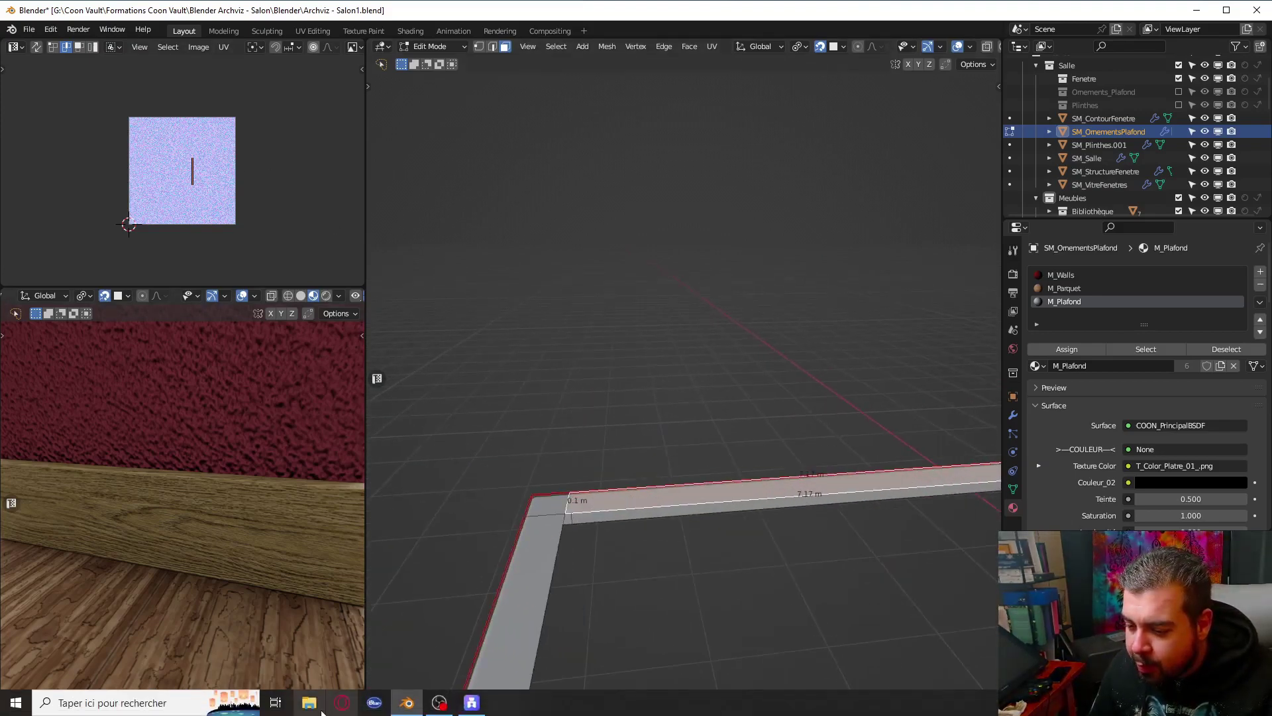
In File Explorer, open Références Meubles & Inspiration.pur from the Blender Archviz - Salon project's Références folder, and minimize the explorer window
{"action": "left_click", "coordinate": [310, 703]}
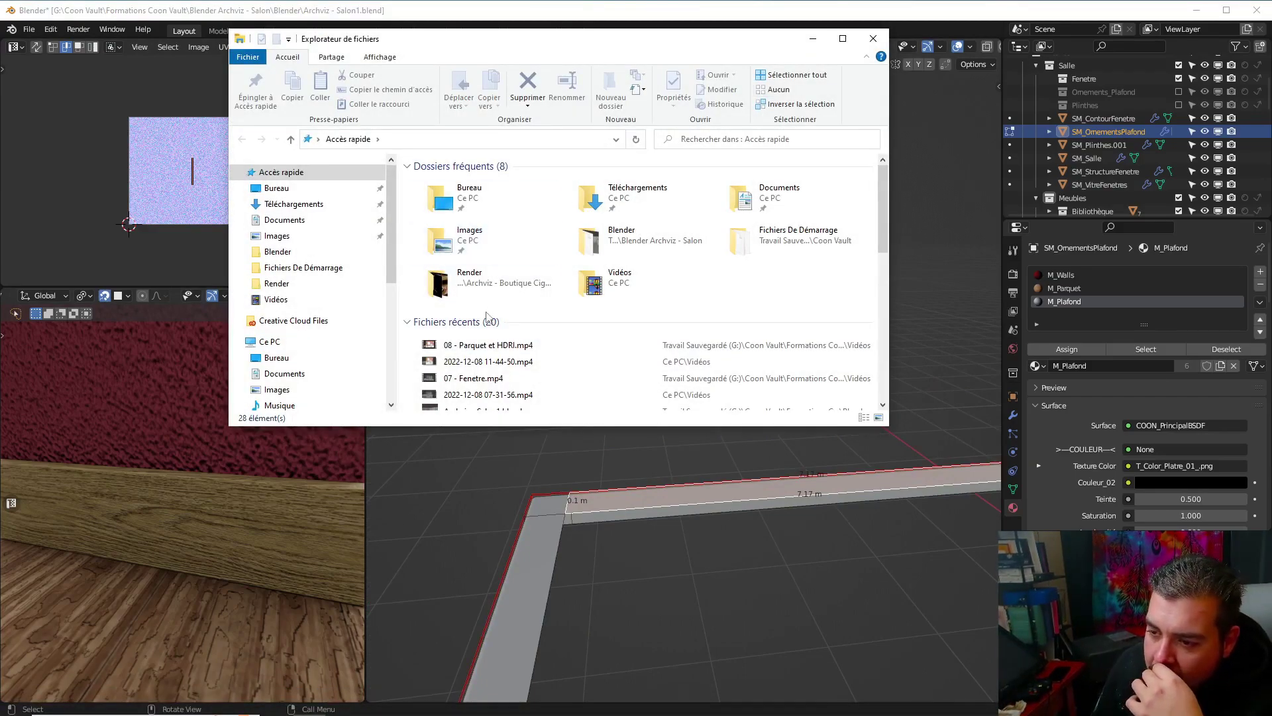
{"action": "left_click", "coordinate": [277, 252]}
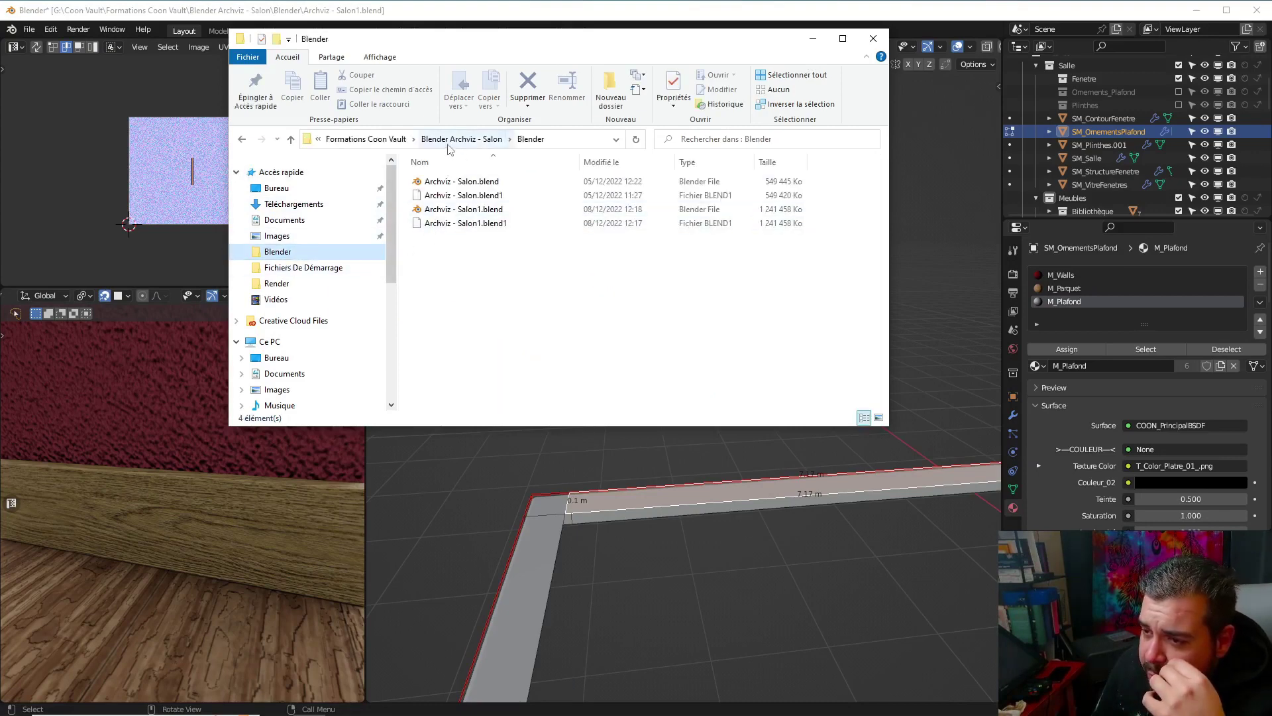
{"action": "left_click", "coordinate": [404, 142]}
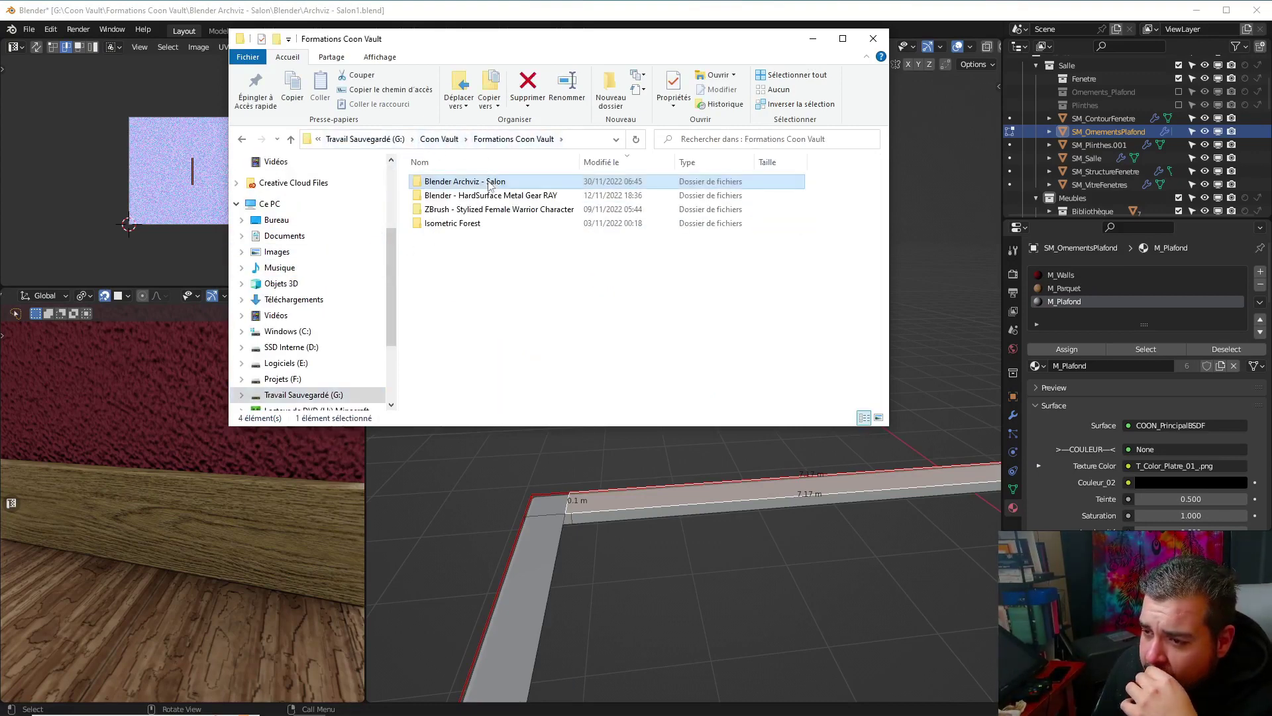
{"action": "double_click", "coordinate": [457, 178]}
{"action": "double_click", "coordinate": [443, 224]}
{"action": "left_click", "coordinate": [534, 192]}
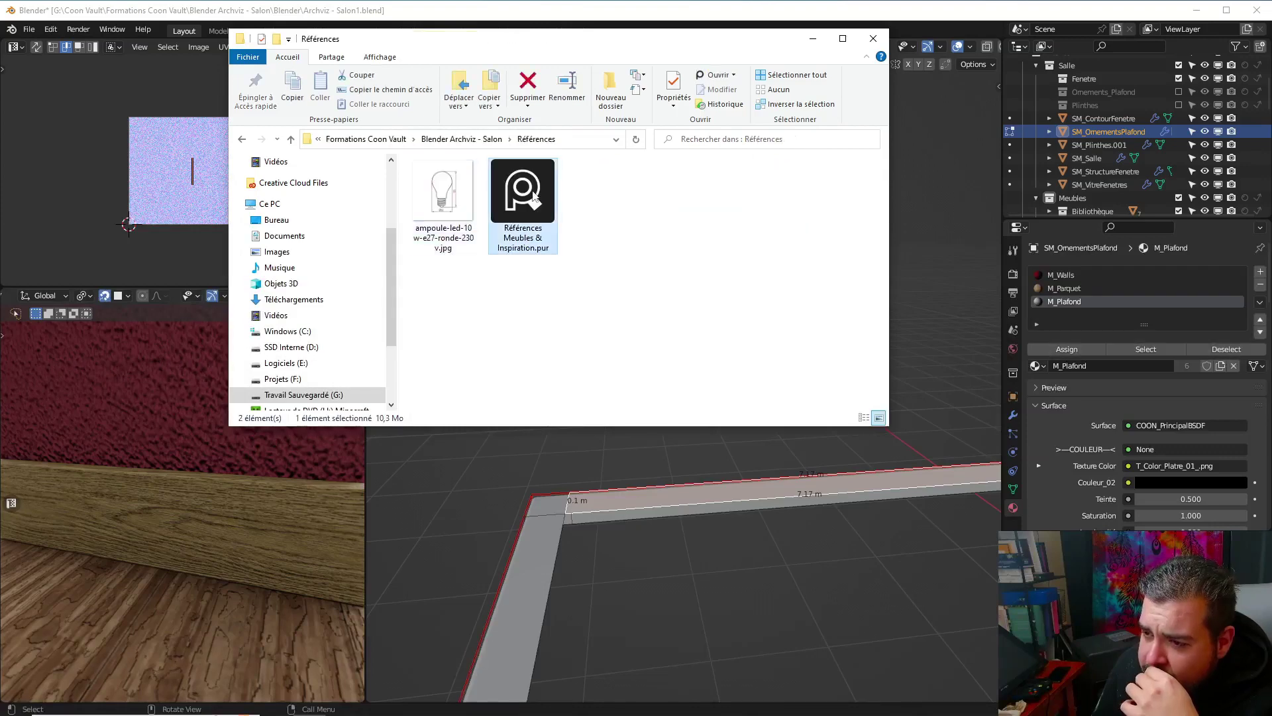
{"action": "double_click", "coordinate": [517, 196]}
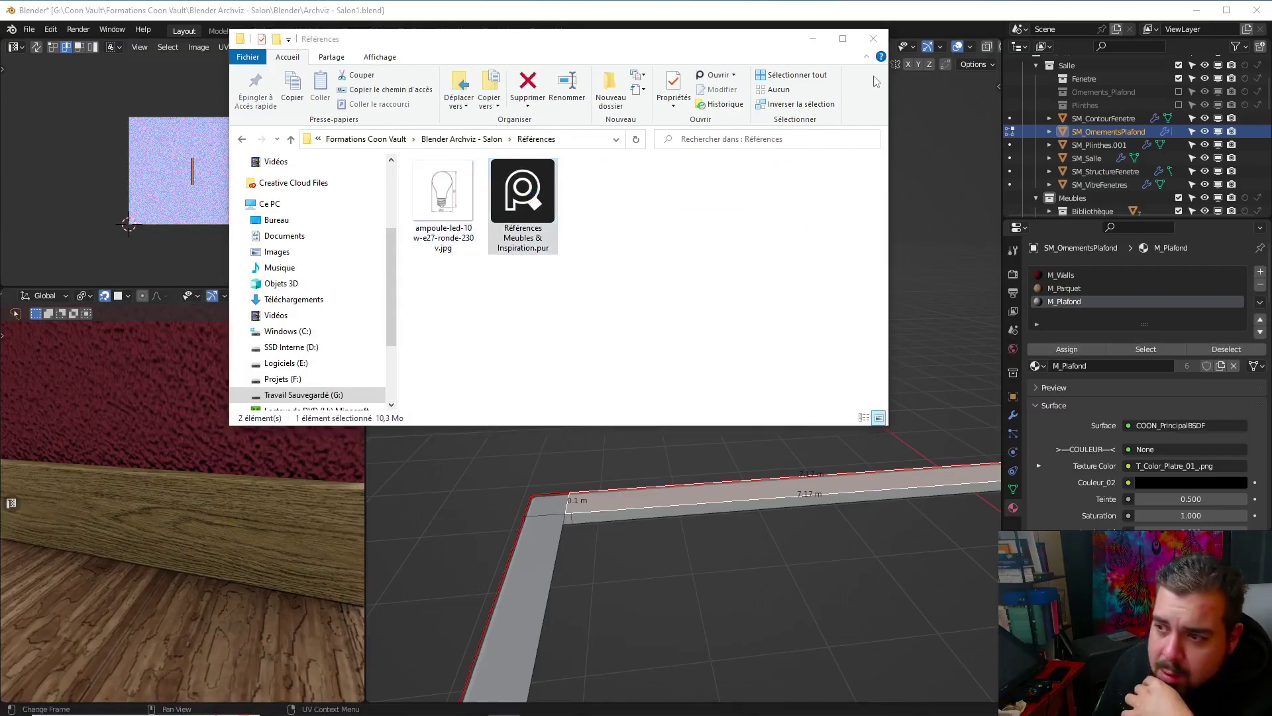
{"action": "left_click", "coordinate": [814, 42]}
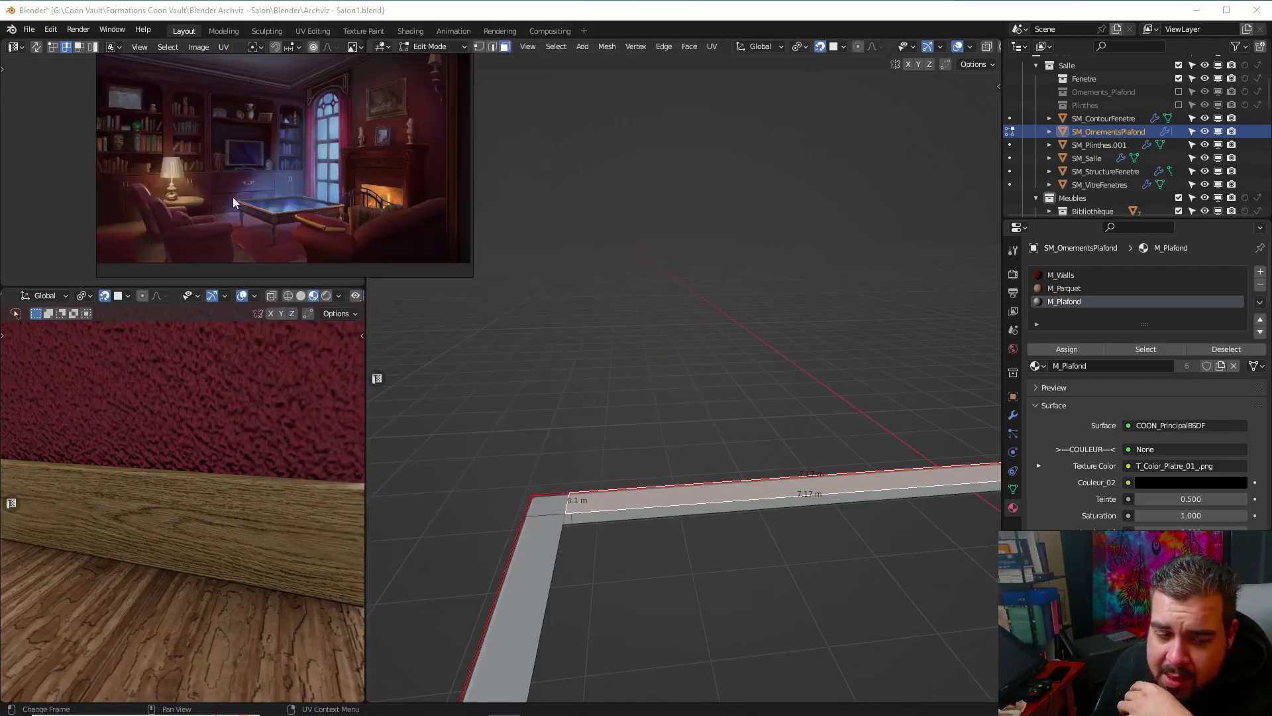
Examine the ceiling molding profile and its corner in the living-room reference image
{"action": "left_click_drag", "start_coordinate": [232, 197], "coordinate": [90, 194]}
{"action": "scroll", "coordinate": [169, 180], "scroll_direction": "up", "scroll_amount": 2}
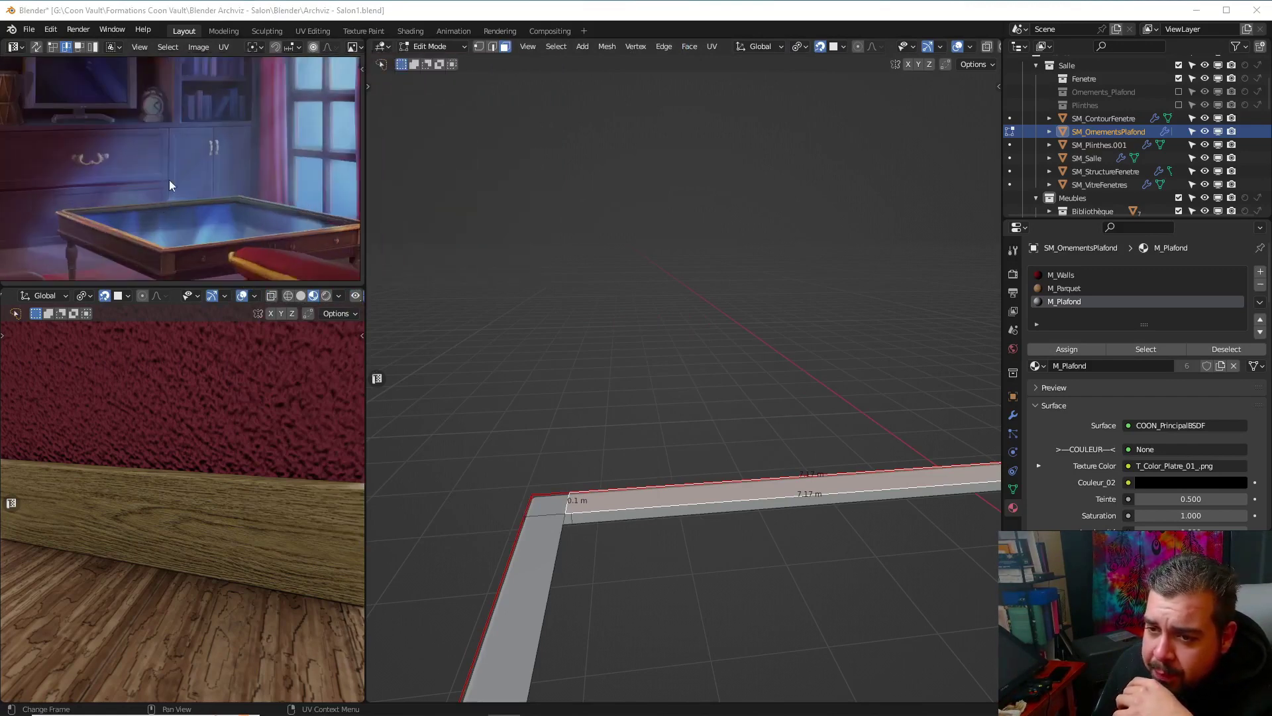
{"action": "scroll", "coordinate": [186, 228], "scroll_direction": "up", "scroll_amount": 2}
{"action": "scroll", "coordinate": [228, 143], "scroll_direction": "up", "scroll_amount": 2}
{"action": "scroll", "coordinate": [232, 199], "scroll_direction": "up", "scroll_amount": 2}
{"action": "scroll", "coordinate": [235, 226], "scroll_direction": "up", "scroll_amount": 2}
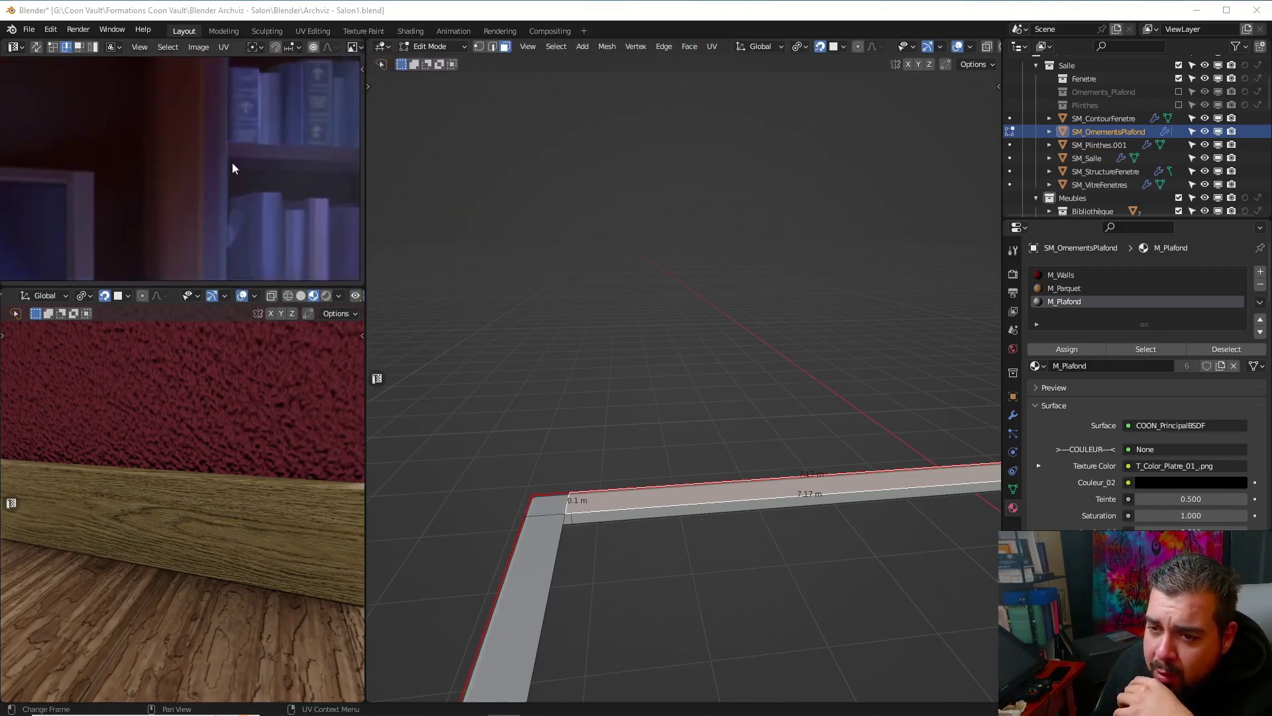
{"action": "middle_click_drag", "start_coordinate": [210, 121], "coordinate": [220, 232]}
{"action": "middle_click_drag", "start_coordinate": [225, 150], "coordinate": [213, 216]}
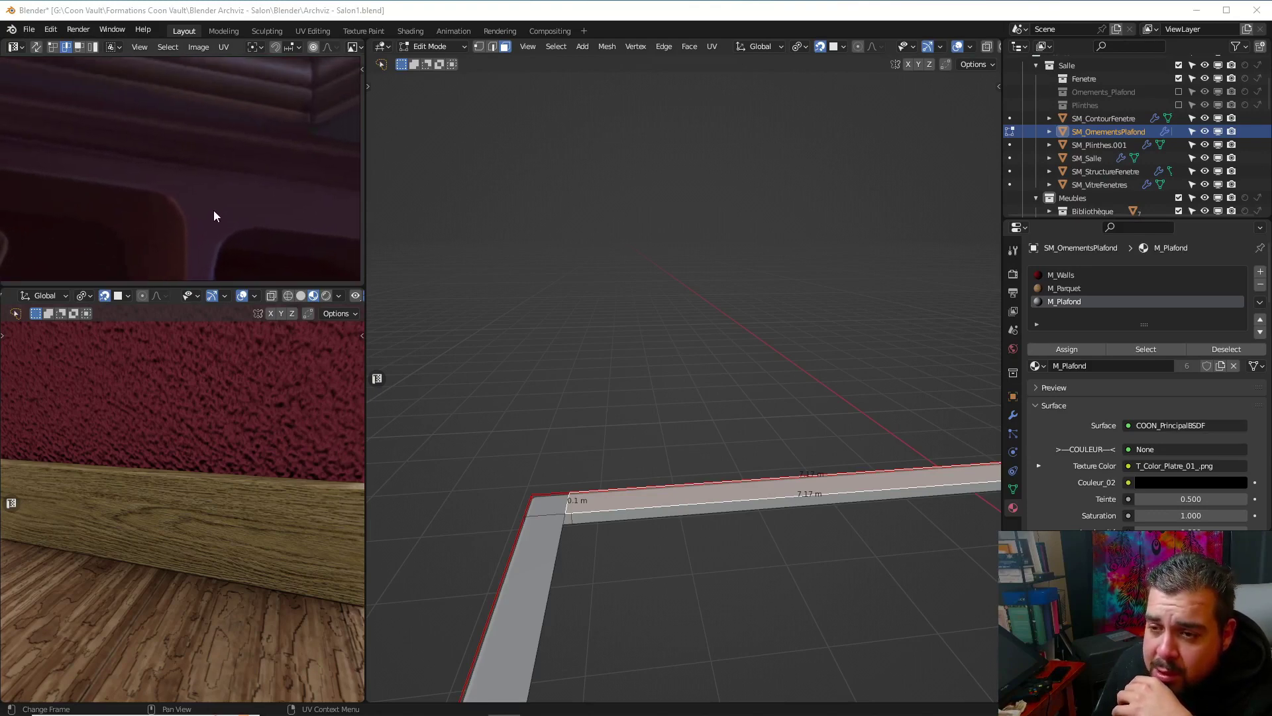
{"action": "middle_click_drag", "start_coordinate": [270, 156], "coordinate": [221, 222]}
{"action": "middle_click_drag", "start_coordinate": [273, 153], "coordinate": [249, 170]}
{"action": "scroll", "coordinate": [250, 174], "scroll_direction": "down", "scroll_amount": 5}
{"action": "scroll", "coordinate": [252, 173], "scroll_direction": "up", "scroll_amount": 5}
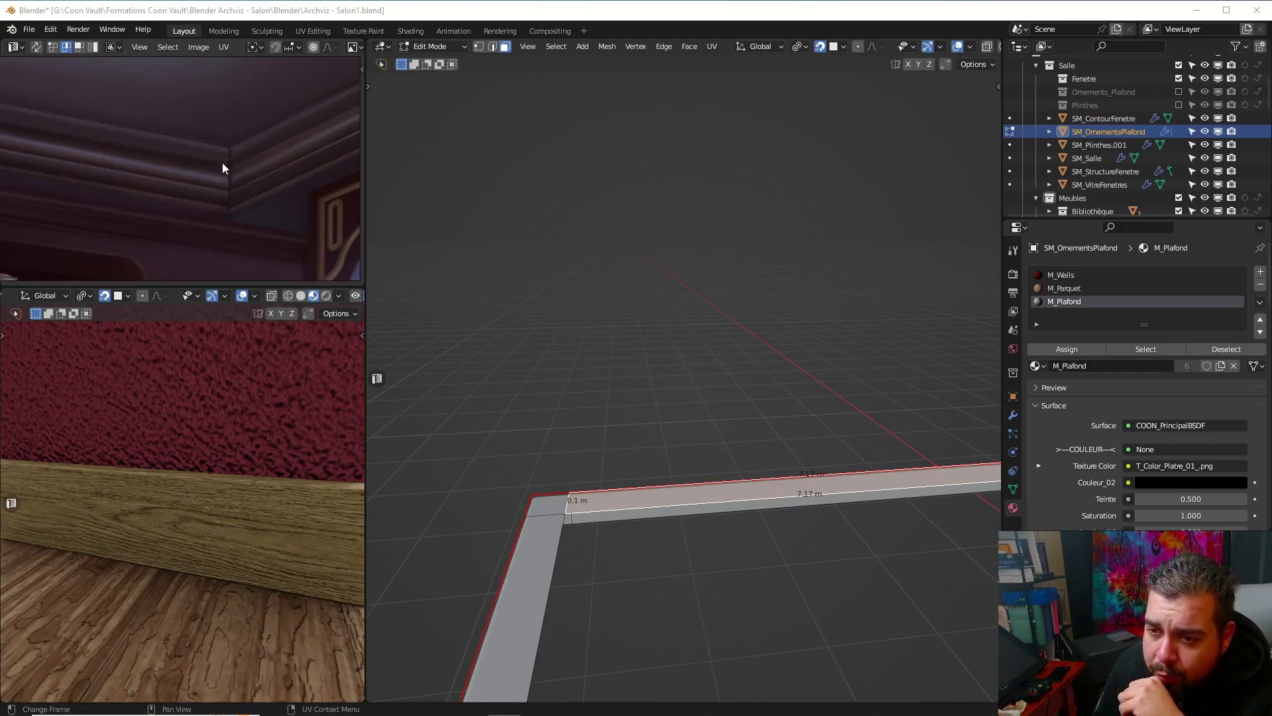
In vertex selection mode, connect the inner and outer corner vertices of the ceiling ornament with a diagonal edge across its face
{"action": "middle_click_drag", "start_coordinate": [715, 501], "coordinate": [676, 485]}
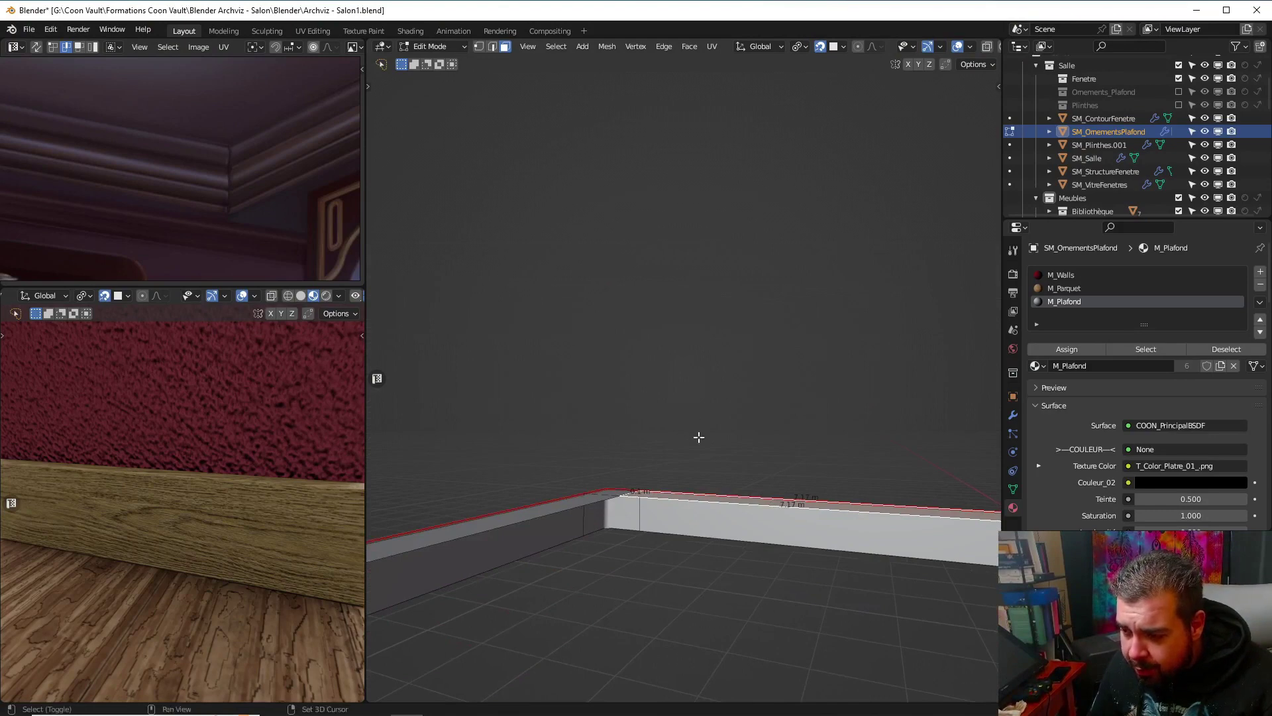
{"action": "middle_click_drag", "start_coordinate": [699, 437], "coordinate": [587, 336], "text": "shift"}
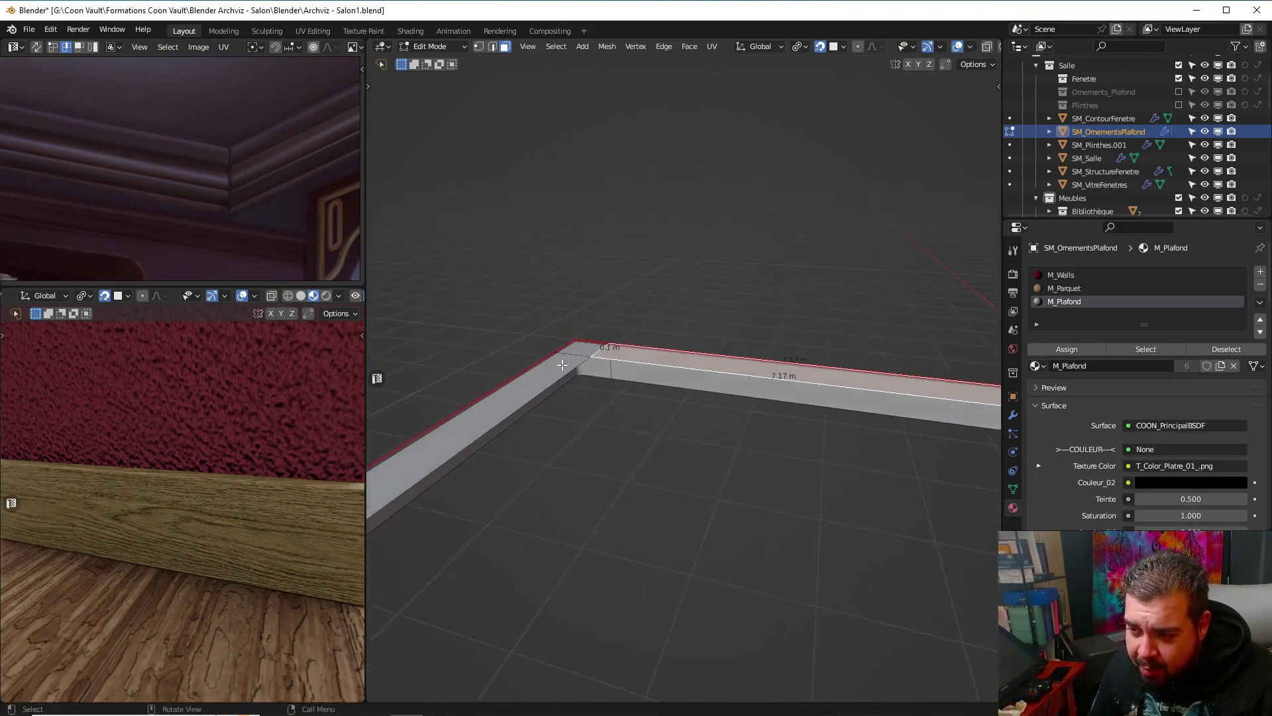
{"action": "key", "text": "a"}
{"action": "left_click", "coordinate": [620, 265]}
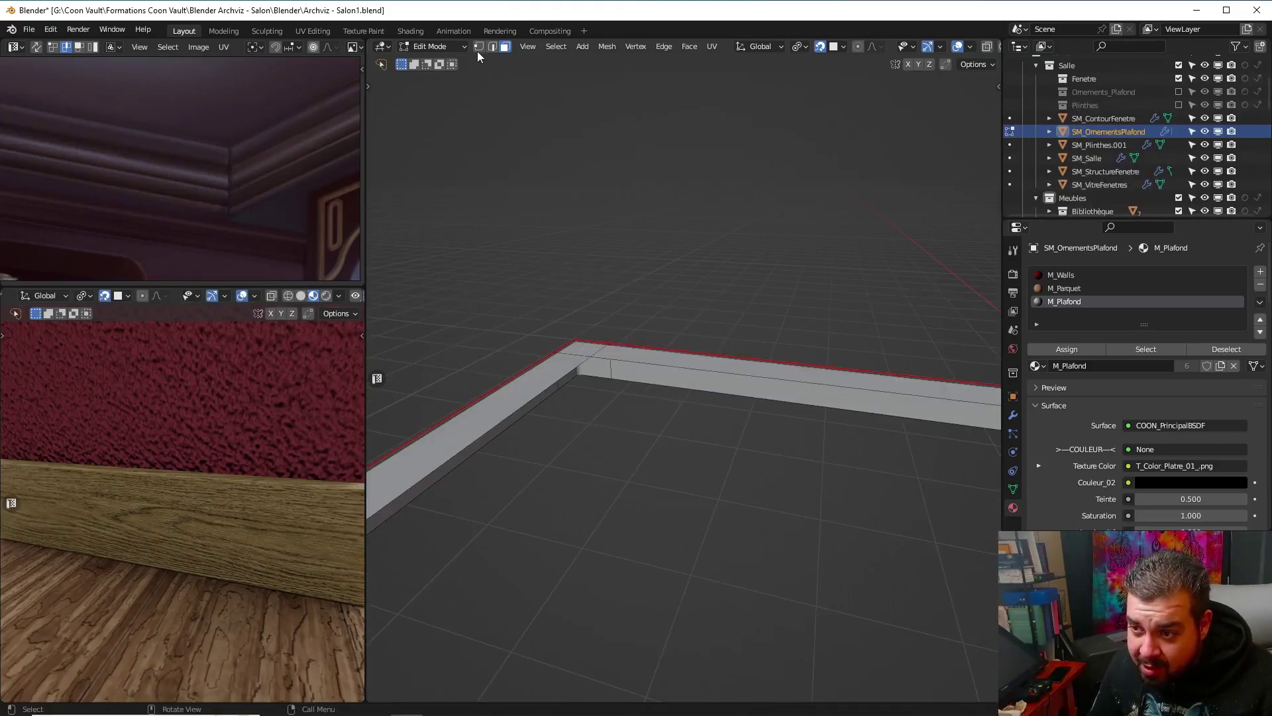
{"action": "left_click", "coordinate": [592, 358], "text": "shift"}
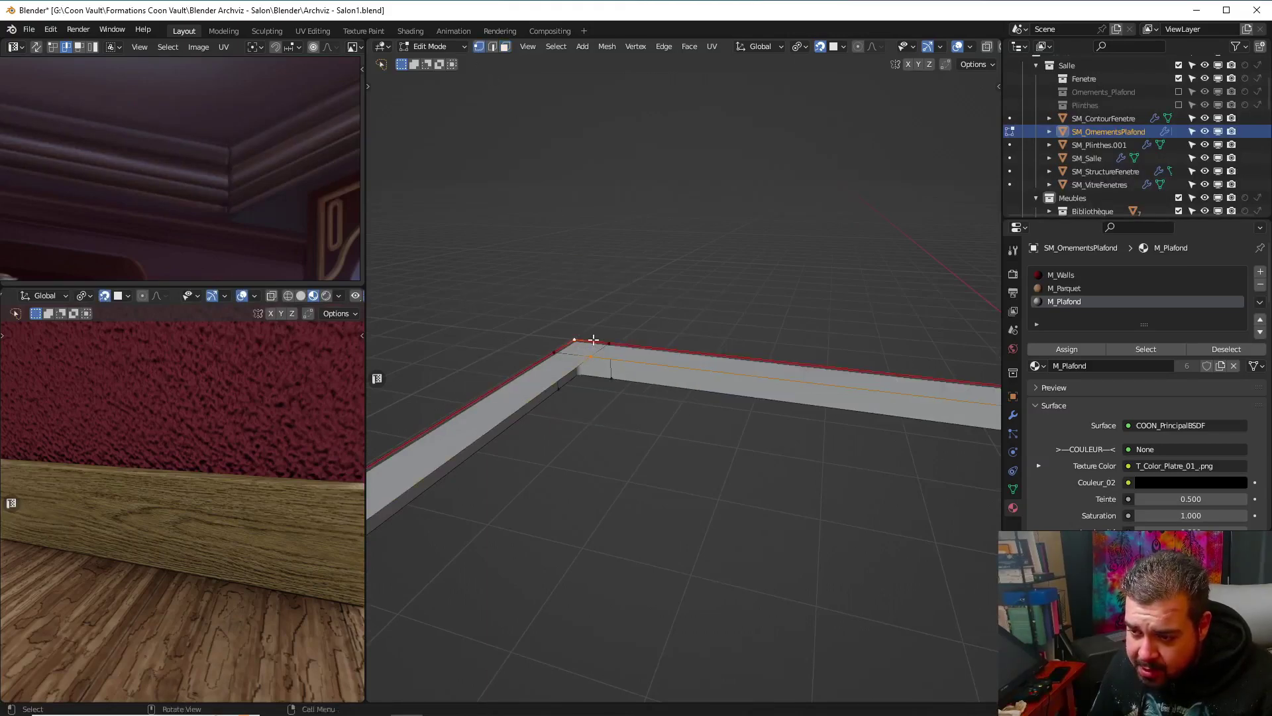
{"action": "key", "text": "a"}
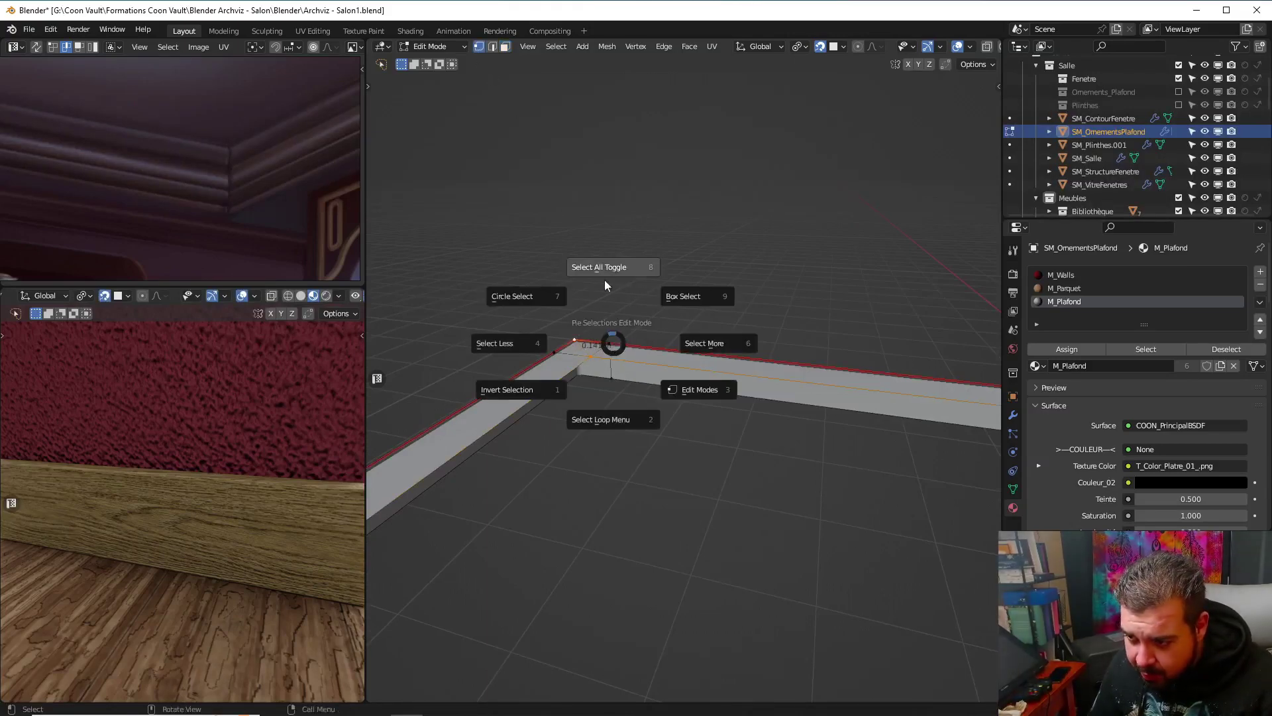
{"action": "left_click", "coordinate": [603, 282]}
{"action": "middle_click_drag", "start_coordinate": [603, 281], "coordinate": [597, 358]}
{"action": "scroll", "coordinate": [590, 435], "scroll_direction": "up", "scroll_amount": 4}
{"action": "left_click", "coordinate": [596, 353]}
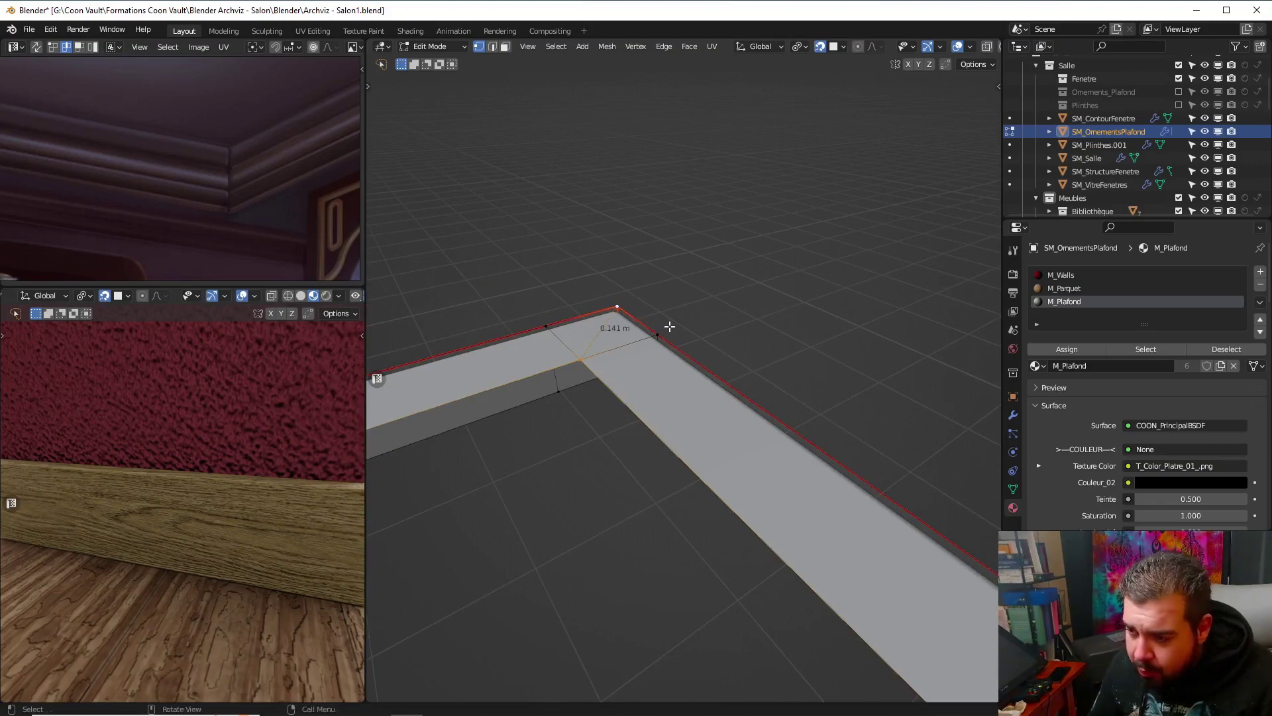
In edge selection mode, dissolve the two straight cross edges beside the diagonal at the ceiling ornament's corner
{"action": "key", "text": "a"}
{"action": "left_click", "coordinate": [606, 348]}
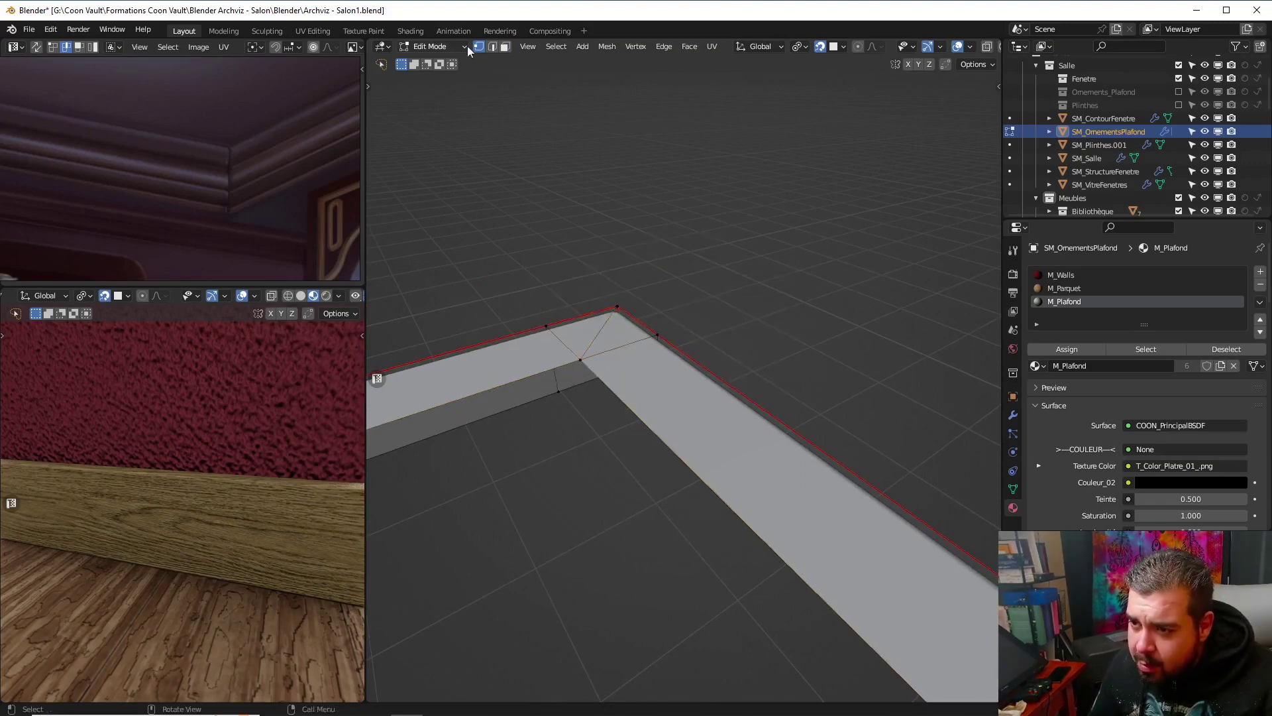
{"action": "left_click", "coordinate": [494, 49]}
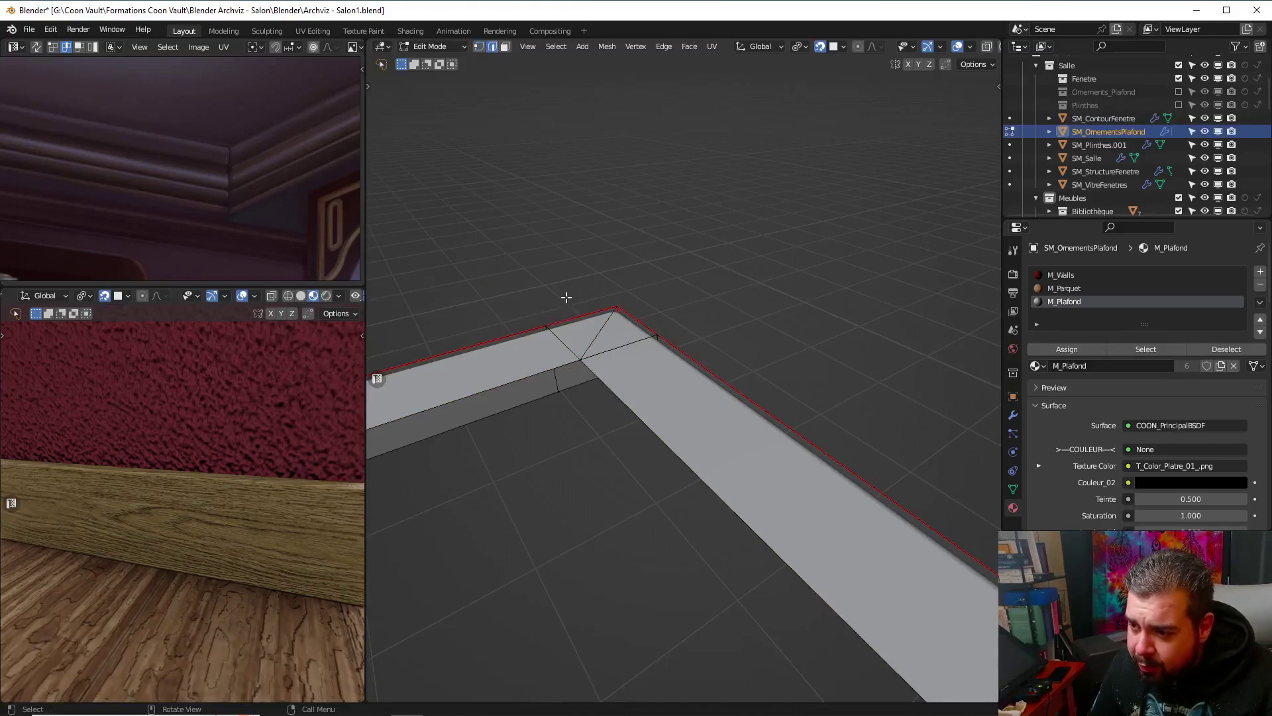
{"action": "key", "text": "x"}
{"action": "left_click", "coordinate": [591, 381]}
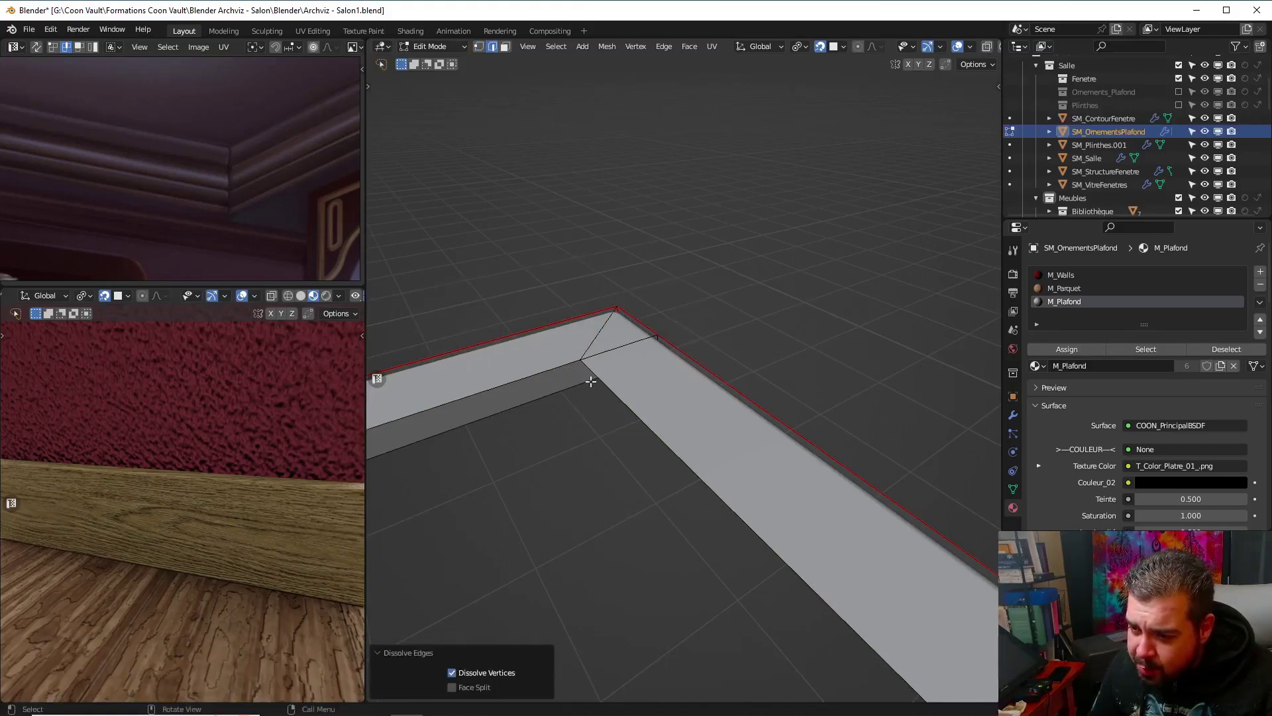
{"action": "left_click", "coordinate": [604, 345]}
{"action": "left_click", "coordinate": [605, 345], "text": "alt"}
{"action": "key", "text": "x"}
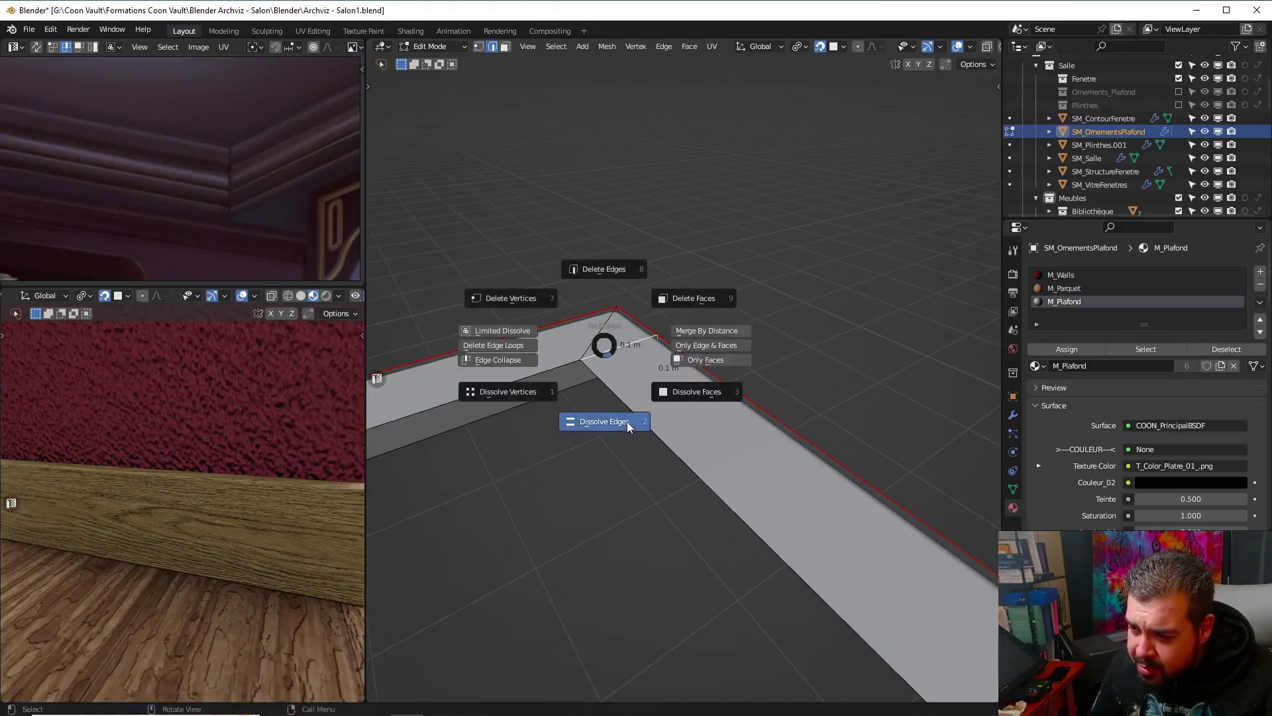
{"action": "left_click", "coordinate": [626, 423]}
Dissolve the superfluous cross edges along the ornament's straight side next to the mitered corner
{"action": "middle_click_drag", "start_coordinate": [626, 423], "coordinate": [570, 332]}
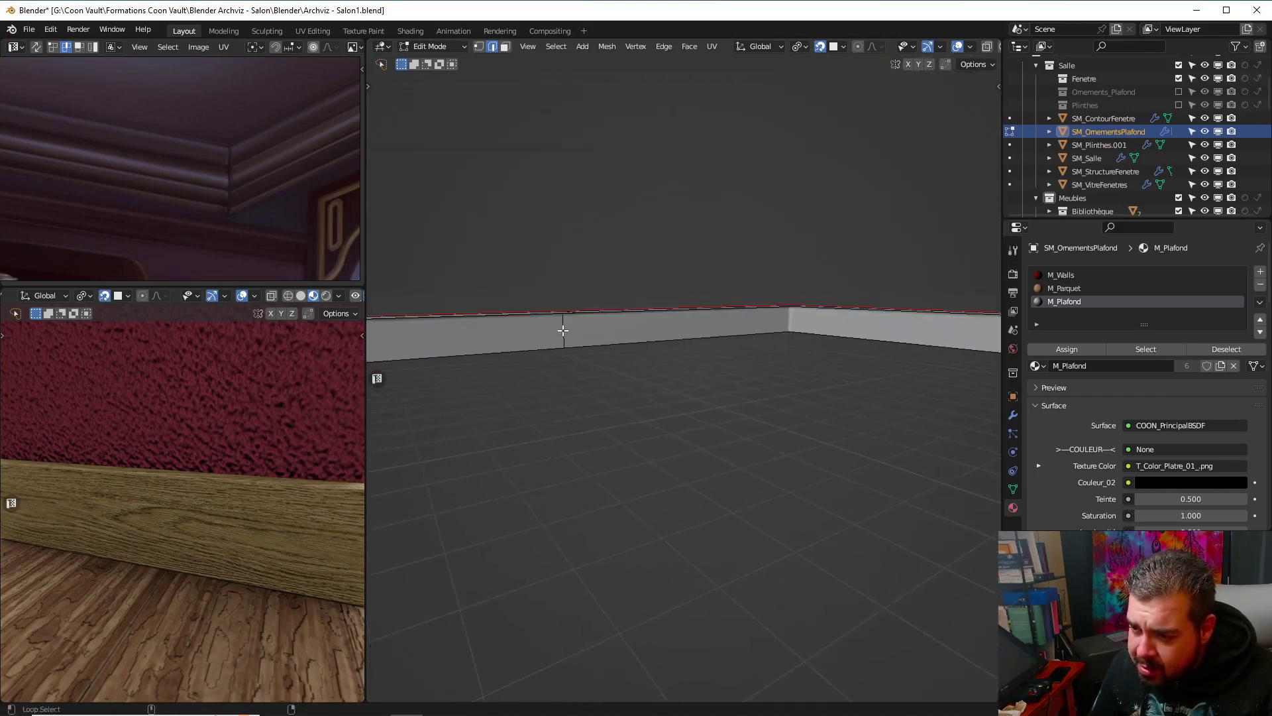
{"action": "key", "text": "x"}
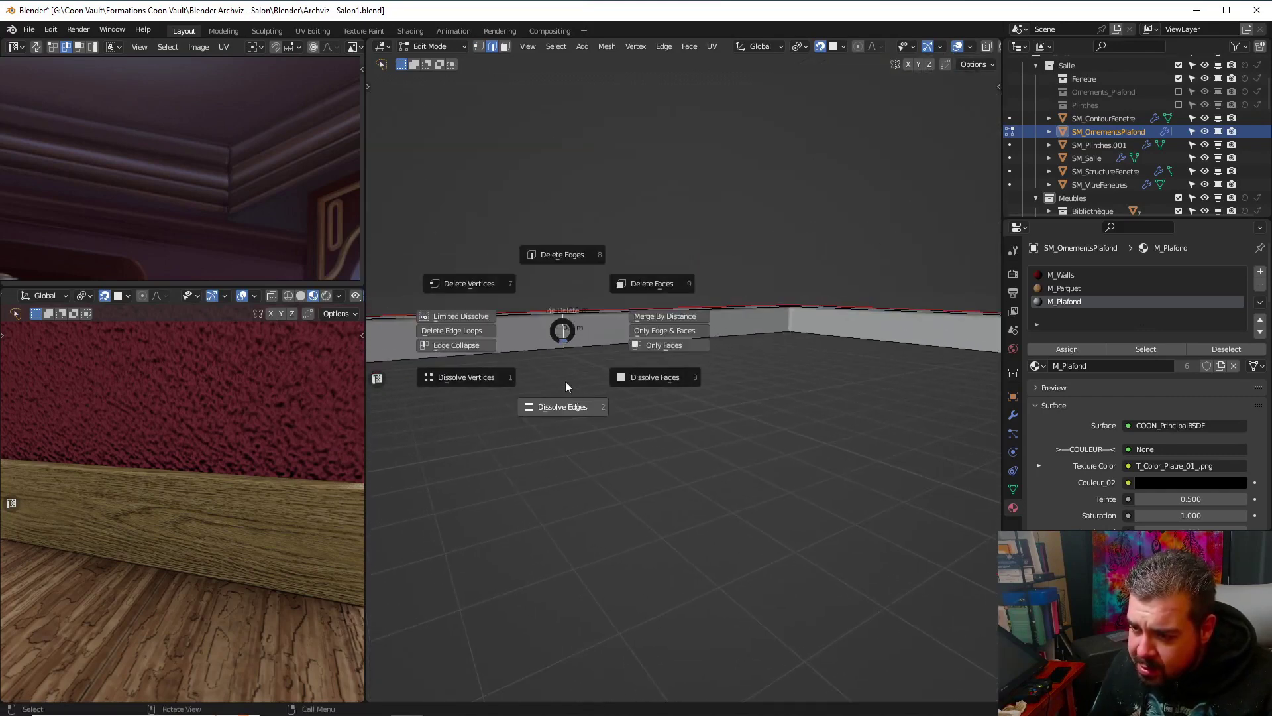
{"action": "left_click", "coordinate": [566, 387]}
{"action": "middle_click_drag", "start_coordinate": [567, 400], "coordinate": [668, 336]}
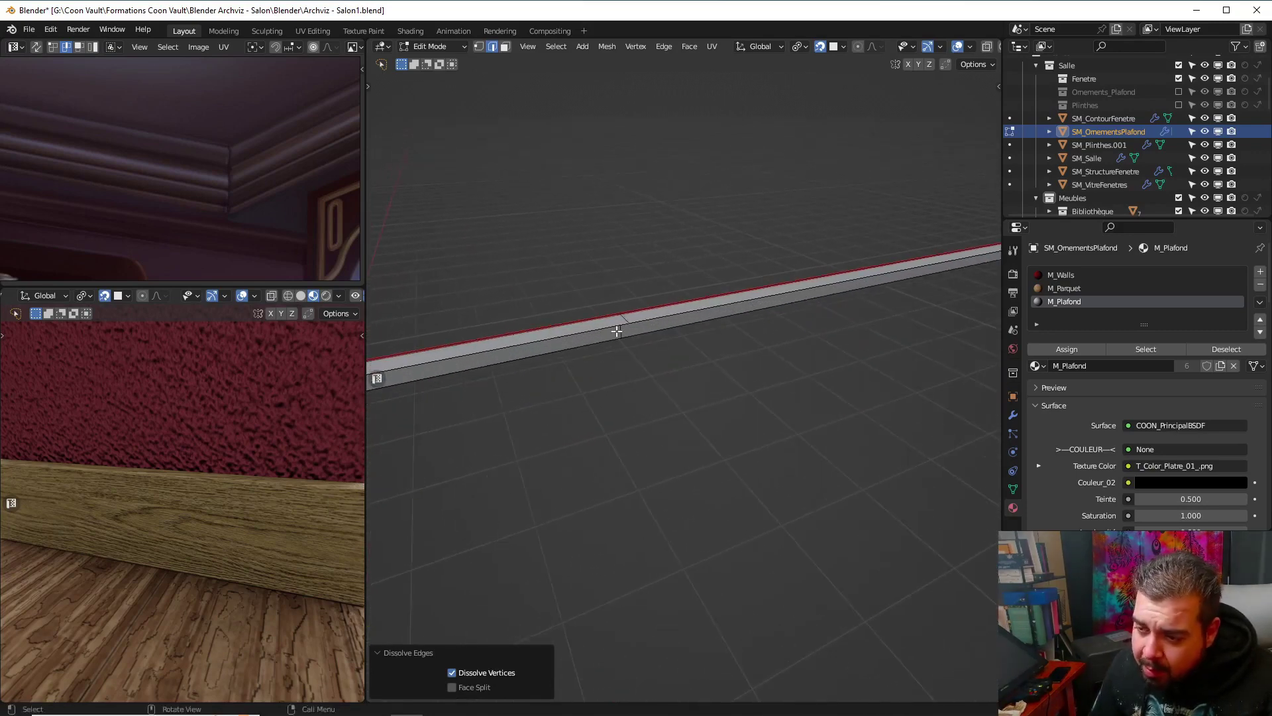
{"action": "key", "text": "x"}
{"action": "left_click", "coordinate": [656, 369]}
{"action": "key", "text": "x"}
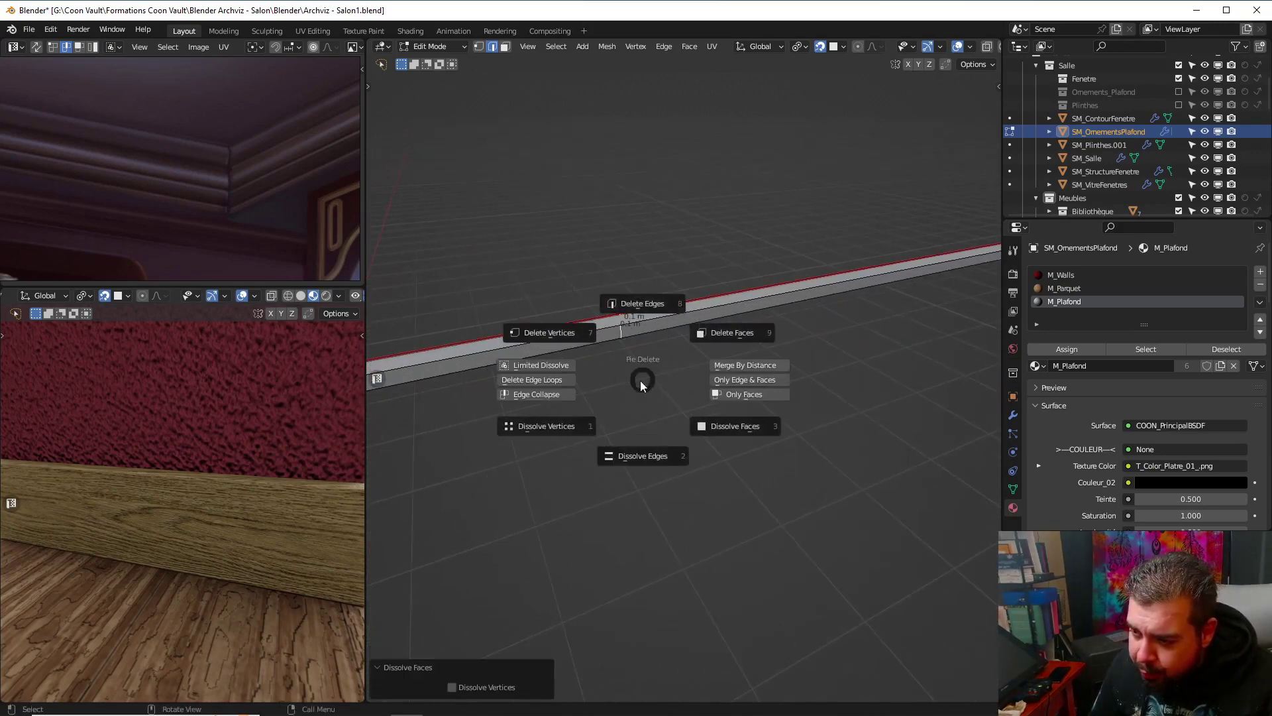
{"action": "left_click", "coordinate": [641, 388]}
Dissolve the two straight cross edges at the ornament's second corner, keeping only its diagonal edge
{"action": "middle_click_drag", "start_coordinate": [641, 388], "coordinate": [752, 420], "text": "shift"}
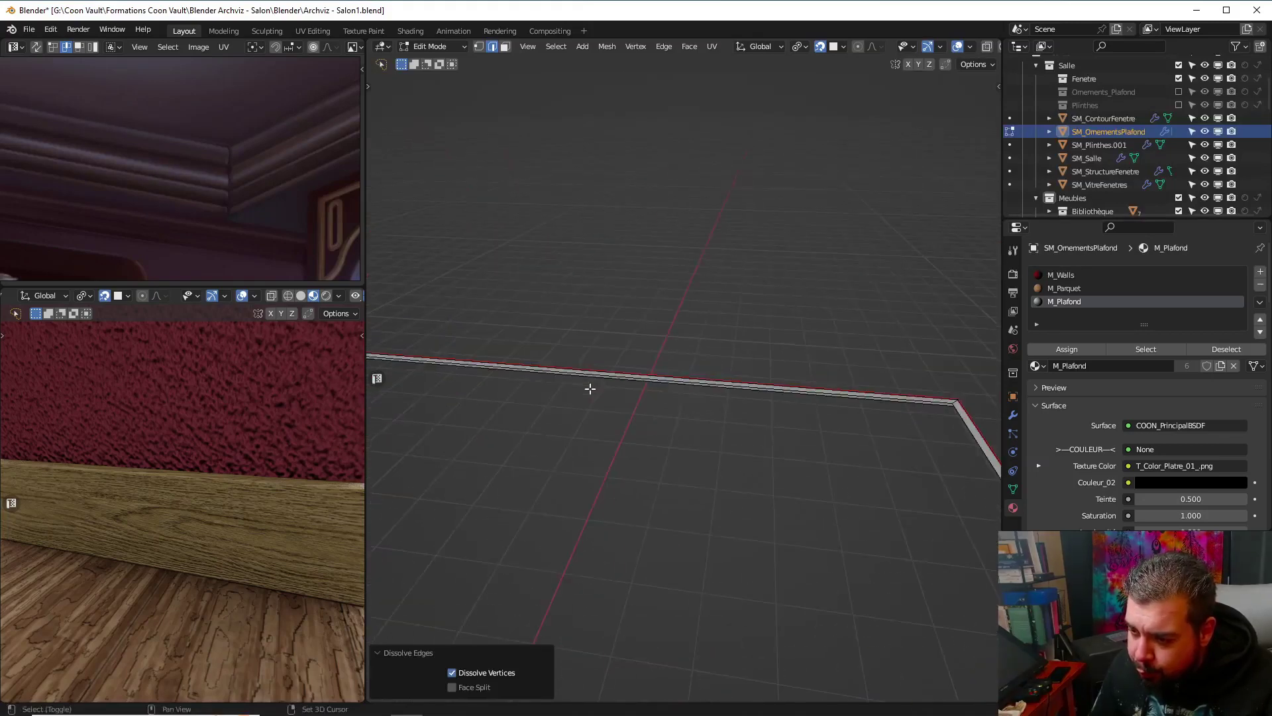
{"action": "scroll", "coordinate": [736, 427], "scroll_direction": "up", "scroll_amount": 3}
{"action": "middle_click_drag", "start_coordinate": [601, 428], "coordinate": [874, 424], "text": "shift"}
{"action": "scroll", "coordinate": [692, 418], "scroll_direction": "up", "scroll_amount": 2}
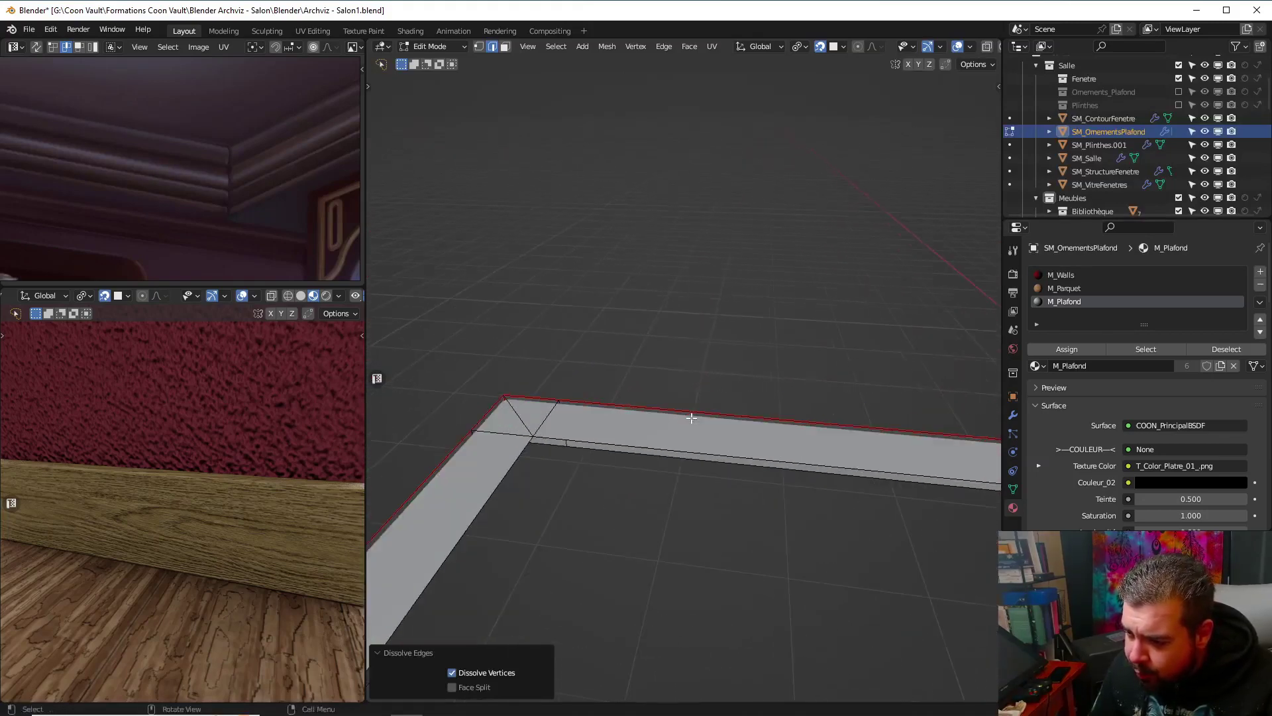
{"action": "middle_click_drag", "start_coordinate": [588, 420], "coordinate": [622, 411], "text": "shift"}
{"action": "left_click", "coordinate": [636, 389]}
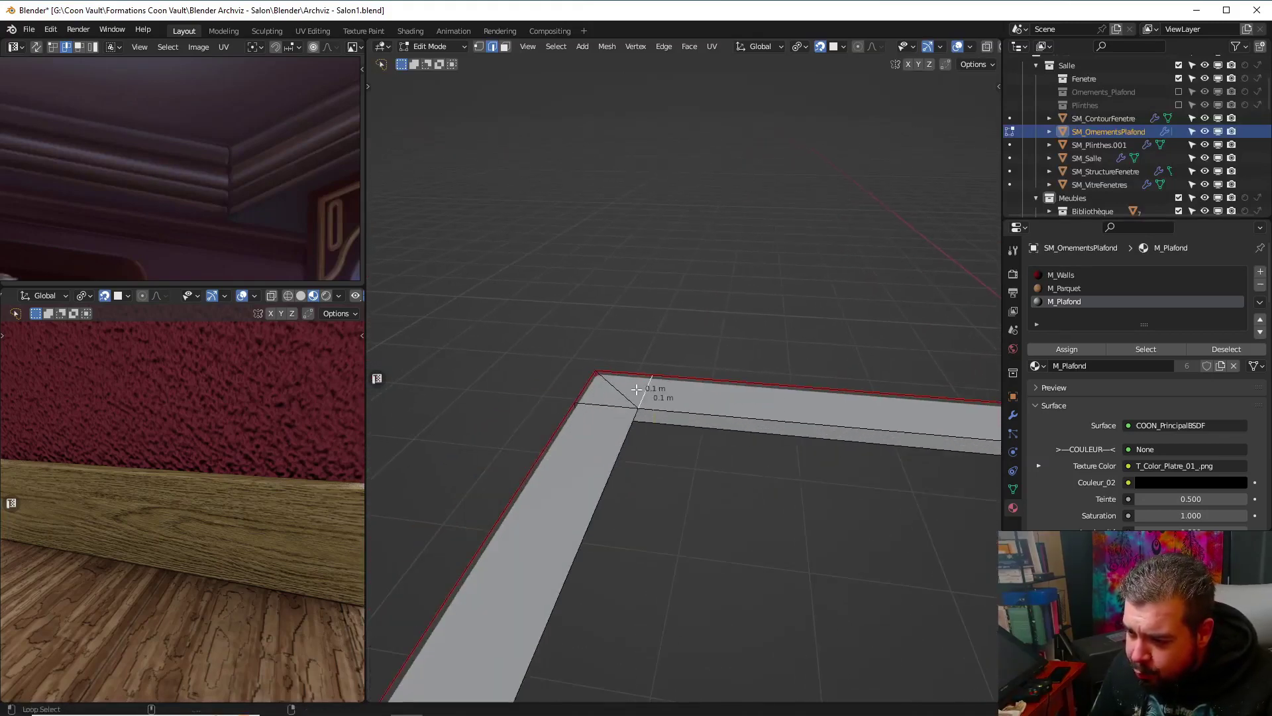
{"action": "key", "text": "x"}
{"action": "left_click", "coordinate": [626, 436]}
{"action": "left_click", "coordinate": [595, 404], "text": "alt"}
{"action": "key", "text": "x"}
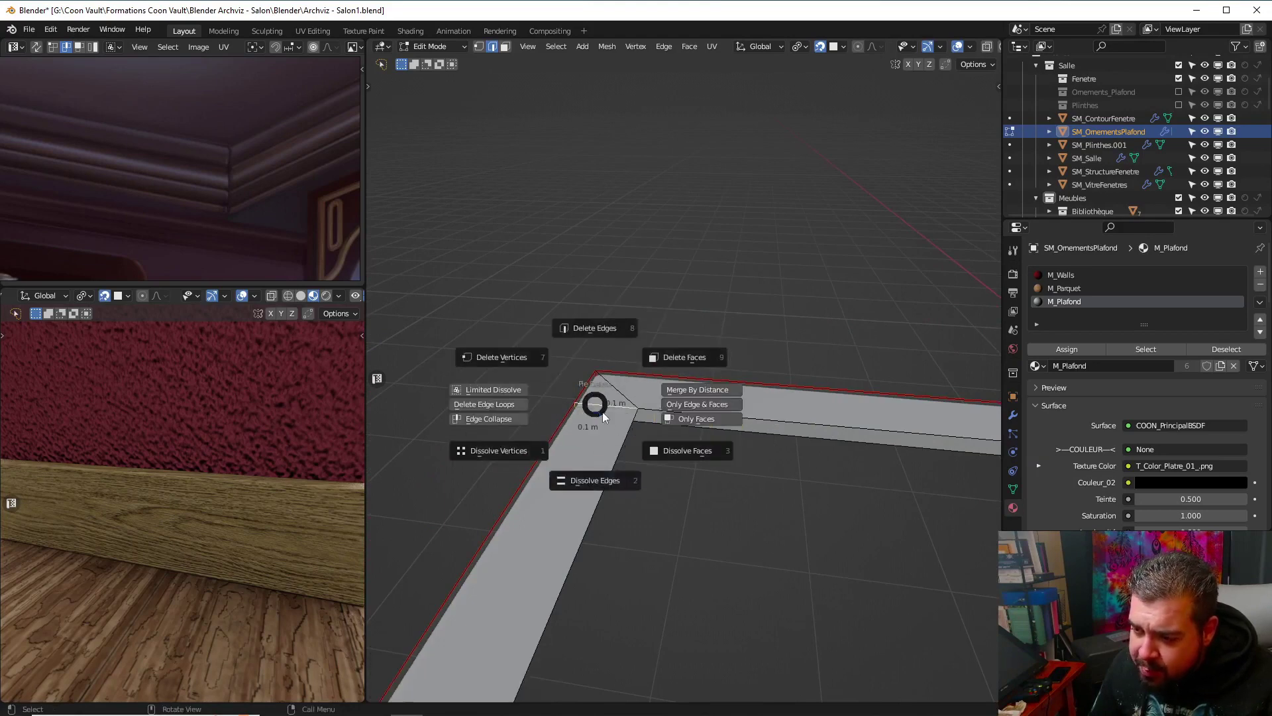
{"action": "left_click", "coordinate": [603, 457]}
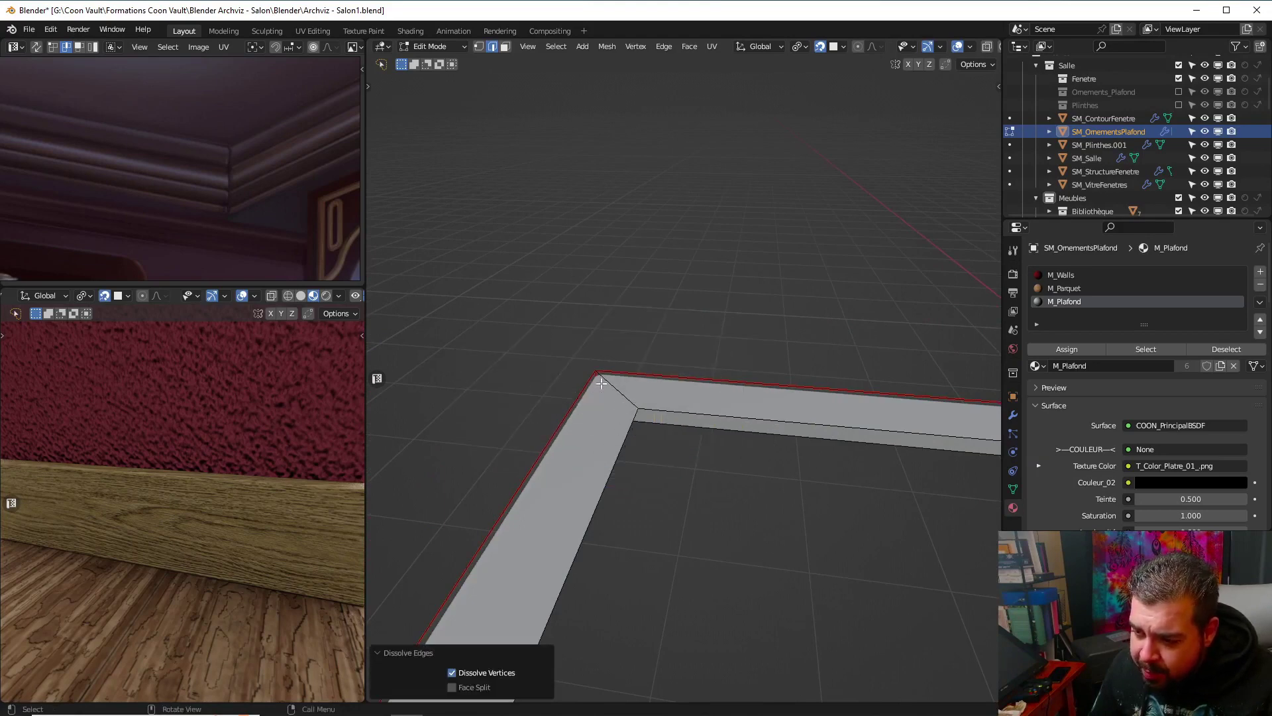
In vertex selection mode, connect the inner and outer vertices of the ornament's third corner with a diagonal edge
{"action": "middle_click_drag", "start_coordinate": [600, 384], "coordinate": [511, 419]}
{"action": "middle_click_drag", "start_coordinate": [684, 417], "coordinate": [782, 441]}
{"action": "middle_click_drag", "start_coordinate": [781, 441], "coordinate": [628, 414], "text": "shift"}
{"action": "scroll", "coordinate": [604, 281], "scroll_direction": "down", "scroll_amount": 9}
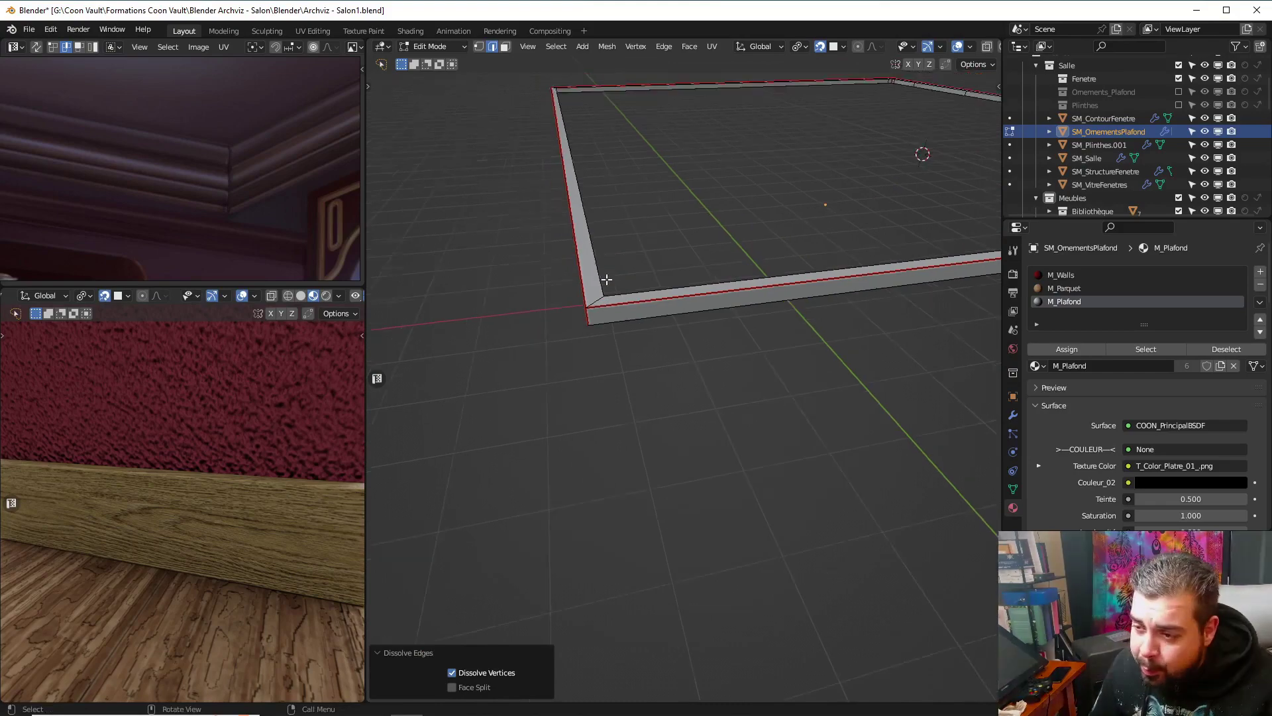
{"action": "middle_click_drag", "start_coordinate": [812, 301], "coordinate": [669, 278]}
{"action": "scroll", "coordinate": [724, 400], "scroll_direction": "up", "scroll_amount": 2}
{"action": "middle_click_drag", "start_coordinate": [724, 401], "coordinate": [660, 335], "text": "shift"}
{"action": "scroll", "coordinate": [682, 391], "scroll_direction": "up", "scroll_amount": 8}
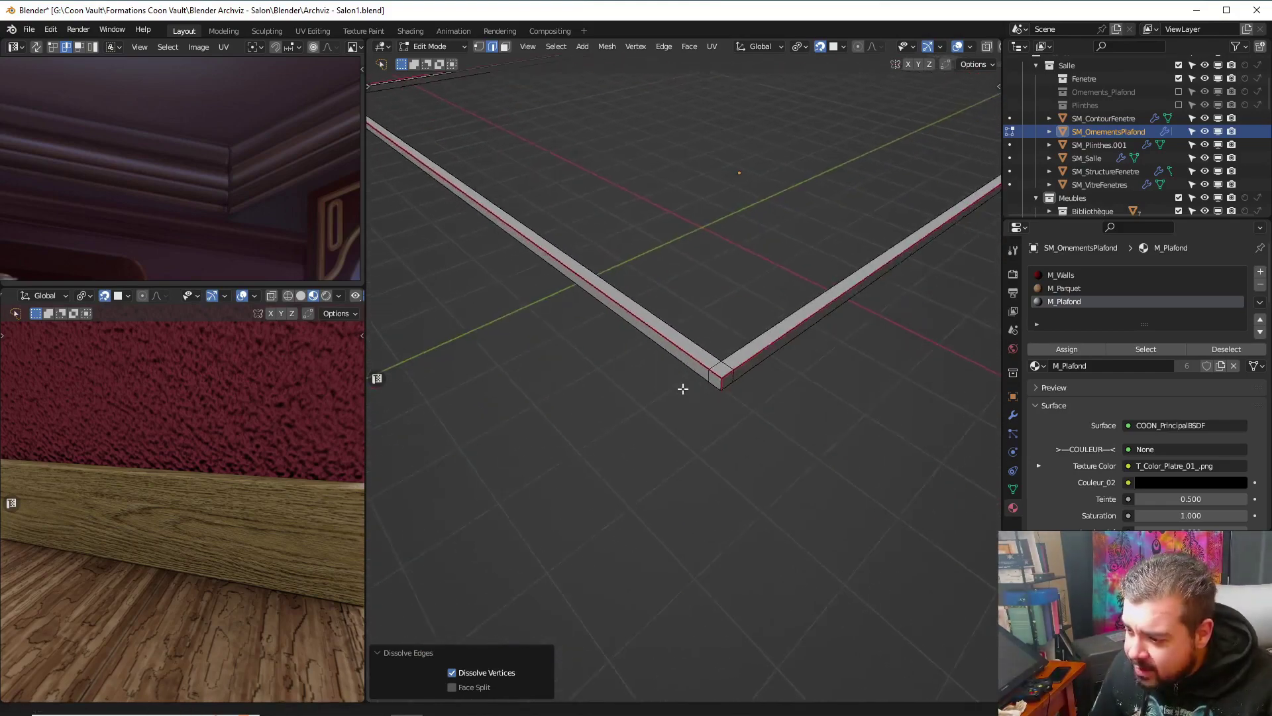
{"action": "left_click", "coordinate": [478, 46]}
{"action": "left_click", "coordinate": [779, 197]}
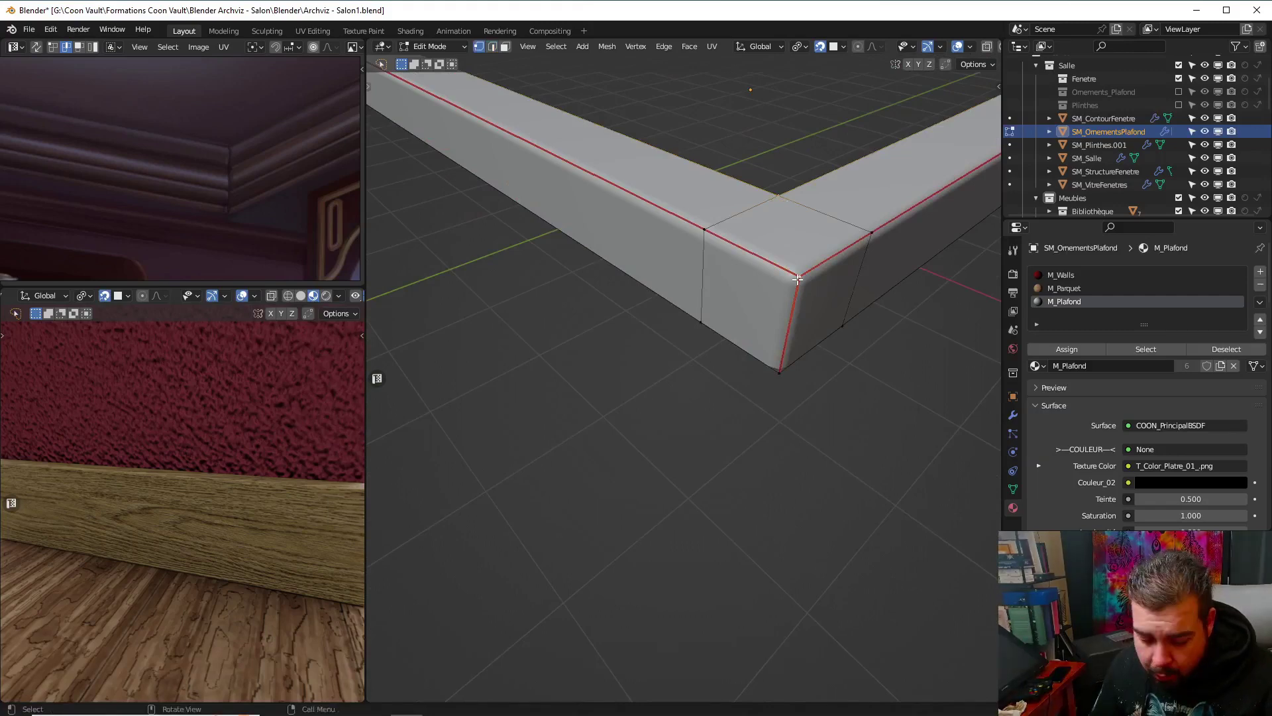
{"action": "left_click", "coordinate": [797, 279], "text": "shift"}
{"action": "key", "text": "j"}
{"action": "key", "text": "a"}
{"action": "left_click", "coordinate": [795, 214]}
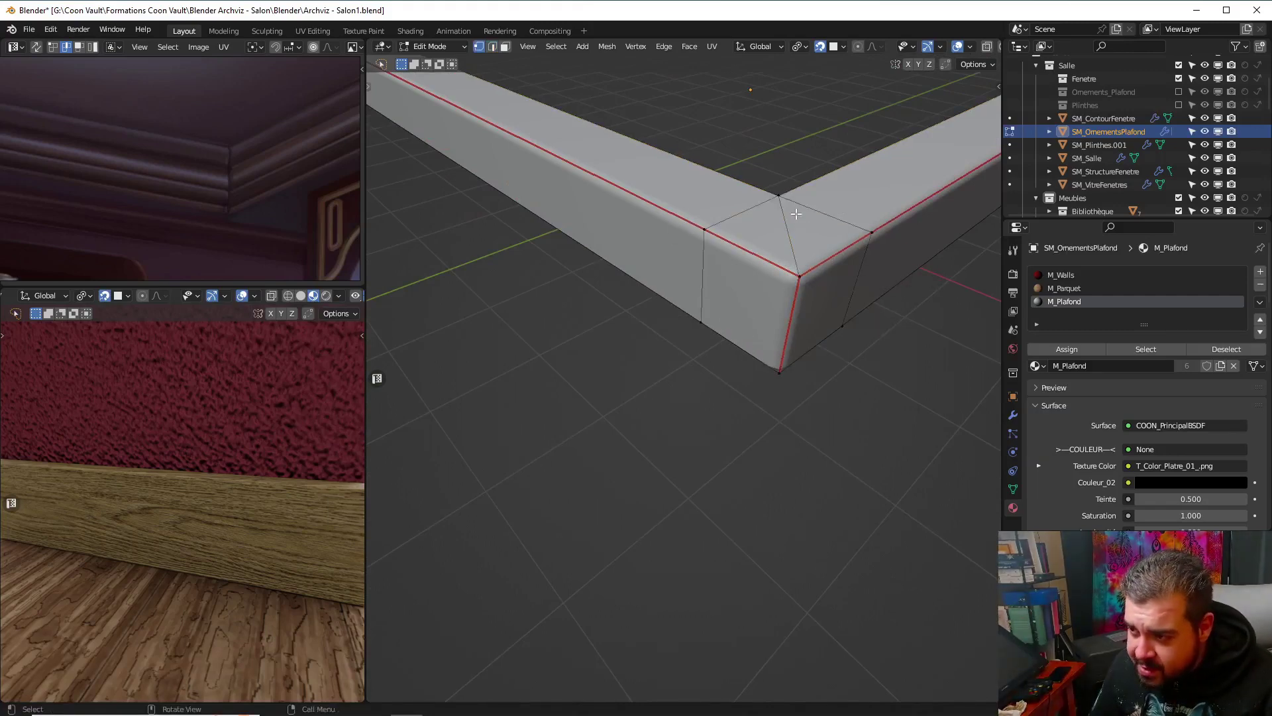
In edge selection mode, dissolve the two straight cross edges on either side of the third corner's diagonal
{"action": "left_click", "coordinate": [493, 47]}
{"action": "left_click", "coordinate": [708, 215], "text": "alt"}
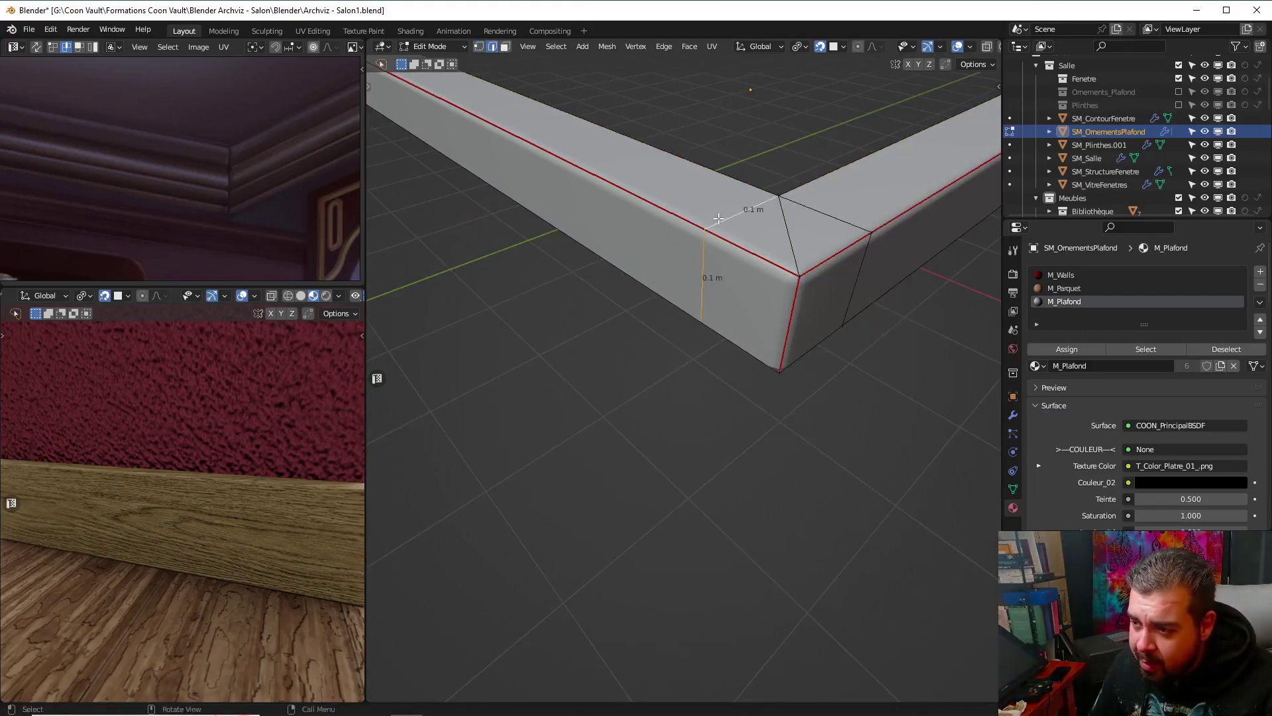
{"action": "key", "text": "x"}
{"action": "left_click", "coordinate": [728, 294]}
{"action": "left_click", "coordinate": [811, 208], "text": "alt"}
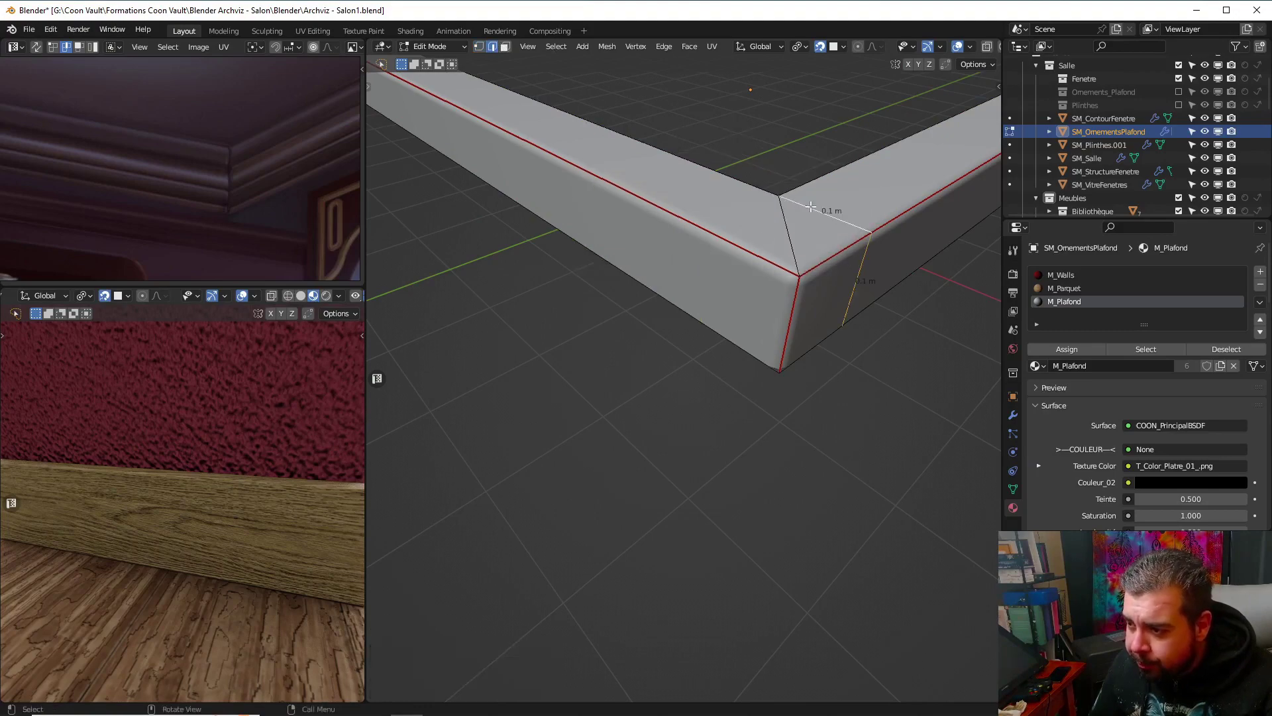
{"action": "key", "text": "x"}
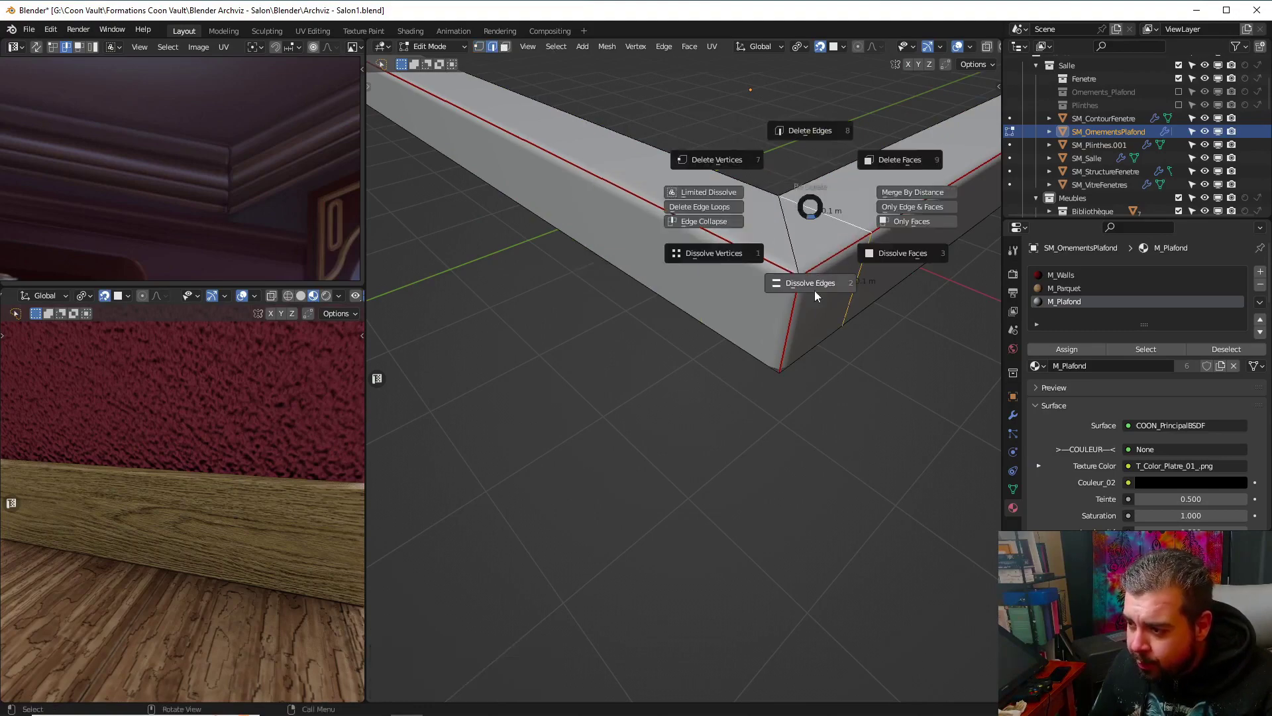
{"action": "left_click", "coordinate": [814, 290]}
Dissolve the two superfluous cross edges along the side between the third and the last corner
{"action": "scroll", "coordinate": [818, 290], "scroll_direction": "down", "scroll_amount": 4}
{"action": "scroll", "coordinate": [685, 307], "scroll_direction": "up", "scroll_amount": 2}
{"action": "scroll", "coordinate": [570, 191], "scroll_direction": "up", "scroll_amount": 1}
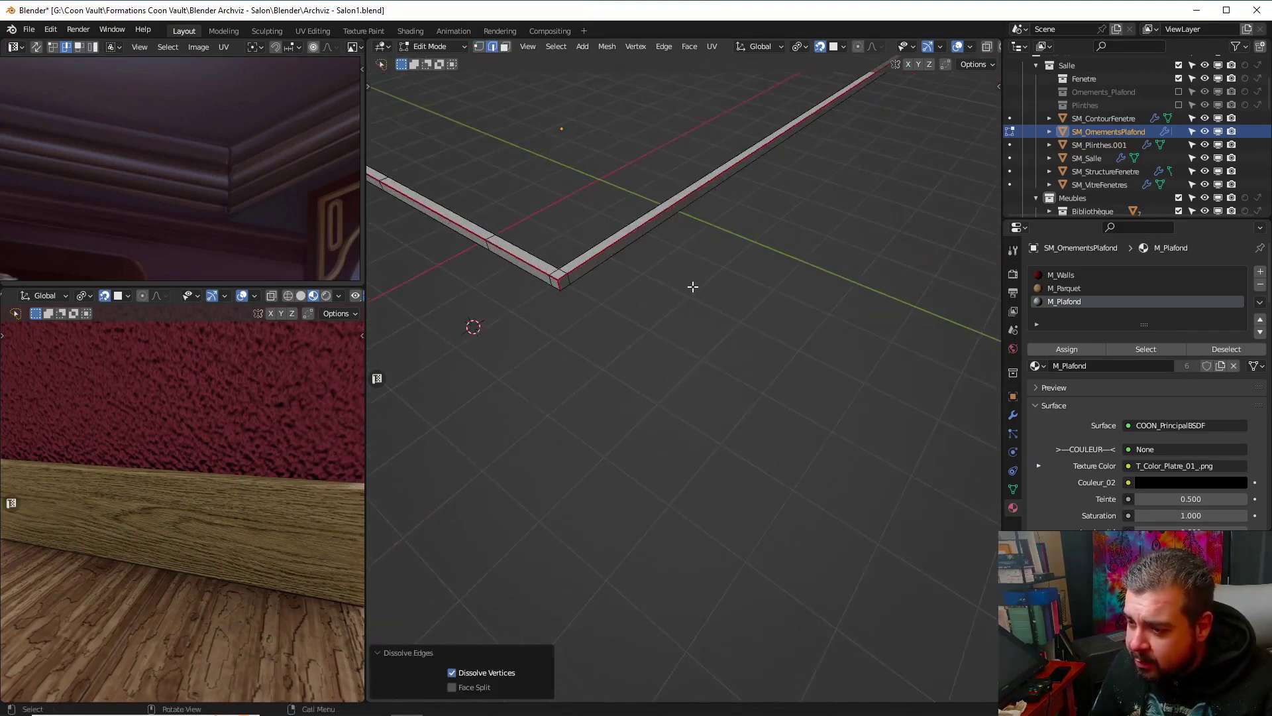
{"action": "middle_click_drag", "start_coordinate": [692, 287], "coordinate": [737, 306]}
{"action": "middle_click_drag", "start_coordinate": [650, 312], "coordinate": [707, 307], "text": "shift"}
{"action": "scroll", "coordinate": [707, 306], "scroll_direction": "up", "scroll_amount": 3}
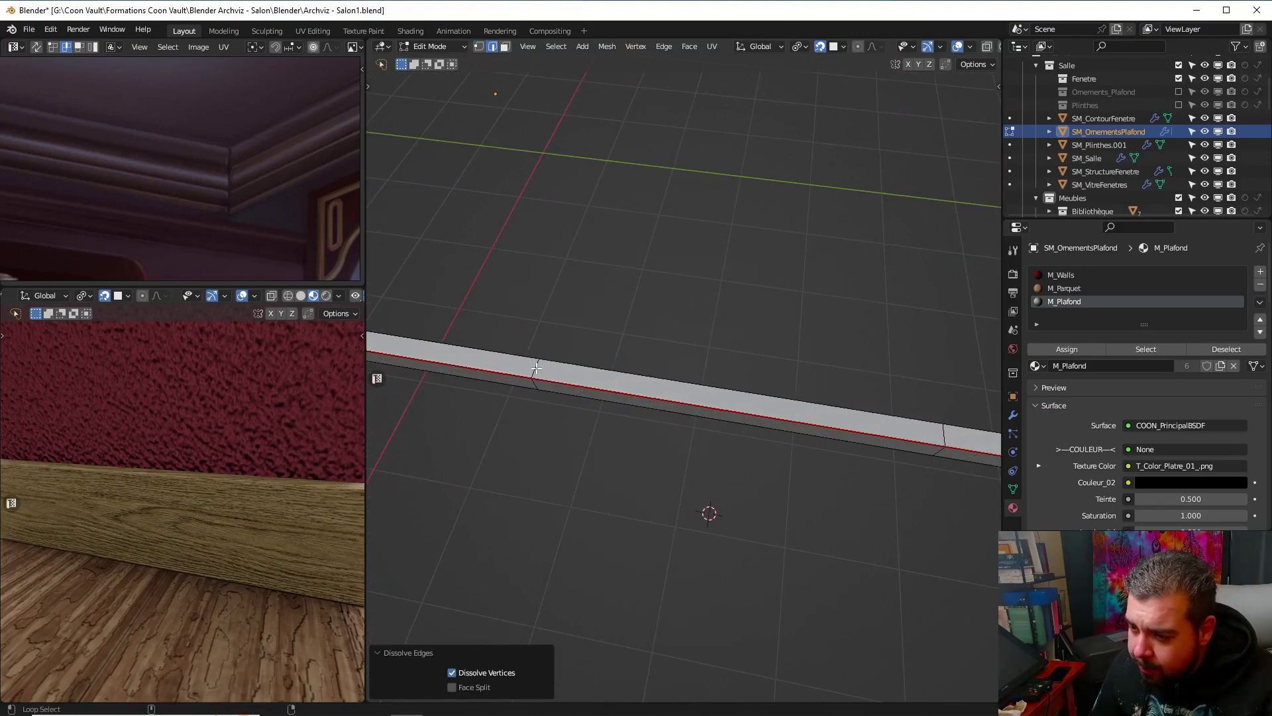
{"action": "left_click", "coordinate": [537, 368], "text": "alt"}
{"action": "key", "text": "x"}
{"action": "left_click", "coordinate": [536, 437]}
{"action": "middle_click_drag", "start_coordinate": [861, 377], "coordinate": [808, 382], "text": "shift"}
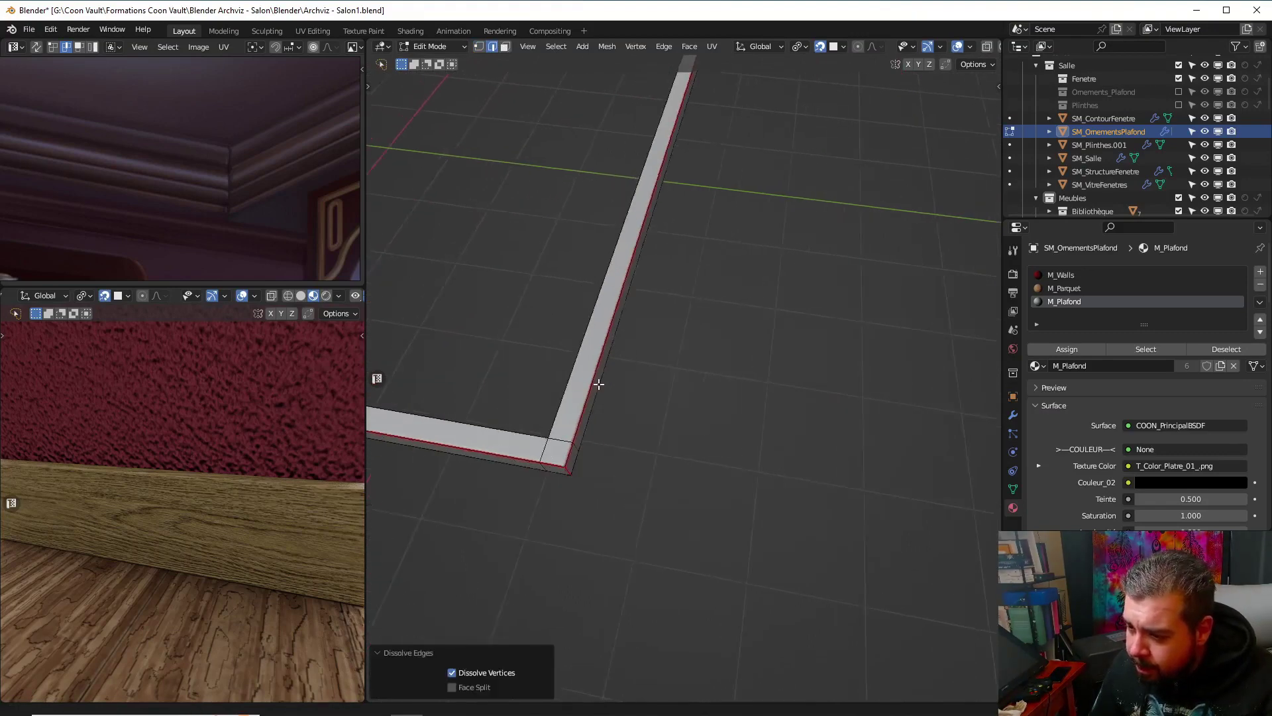
{"action": "left_click", "coordinate": [595, 412], "text": "alt"}
{"action": "key", "text": "x"}
{"action": "left_click", "coordinate": [598, 475]}
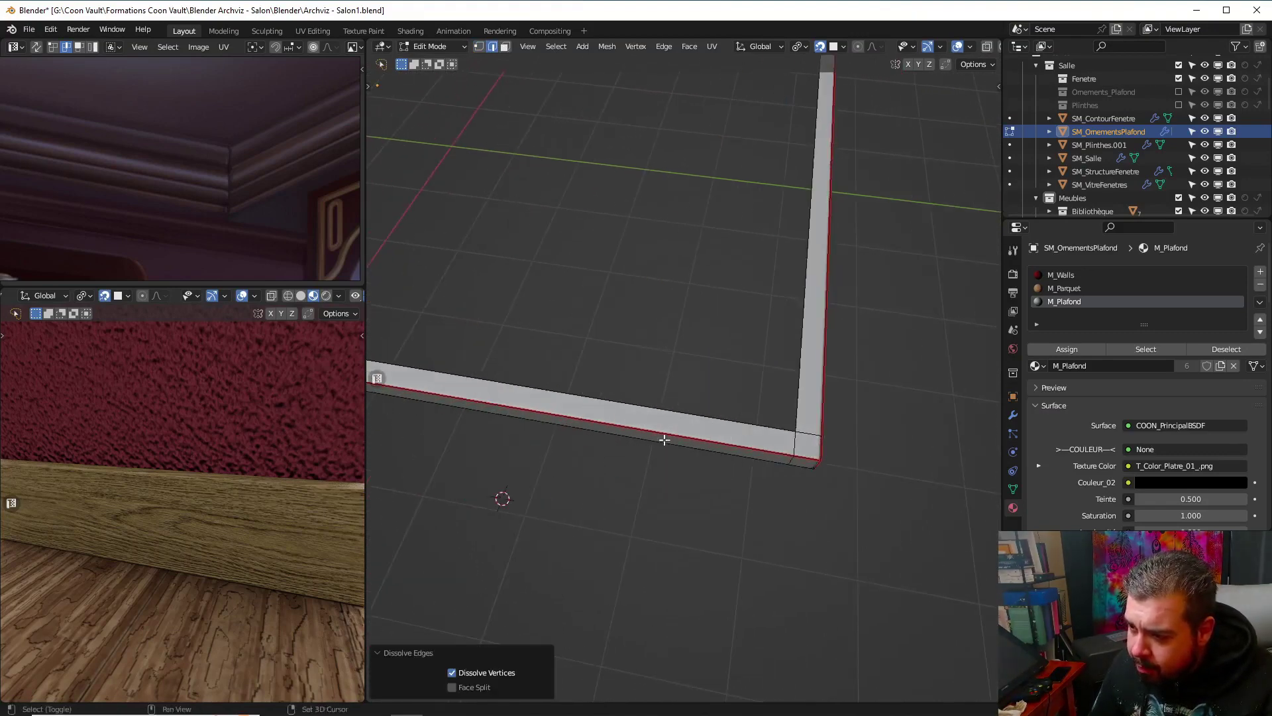
Dissolve one of the two straight cross edges at the ornament's last corner
{"action": "scroll", "coordinate": [614, 417], "scroll_direction": "up", "scroll_amount": 4}
{"action": "middle_click_drag", "start_coordinate": [665, 440], "coordinate": [640, 419], "text": "shift"}
{"action": "scroll", "coordinate": [613, 423], "scroll_direction": "down", "scroll_amount": 3}
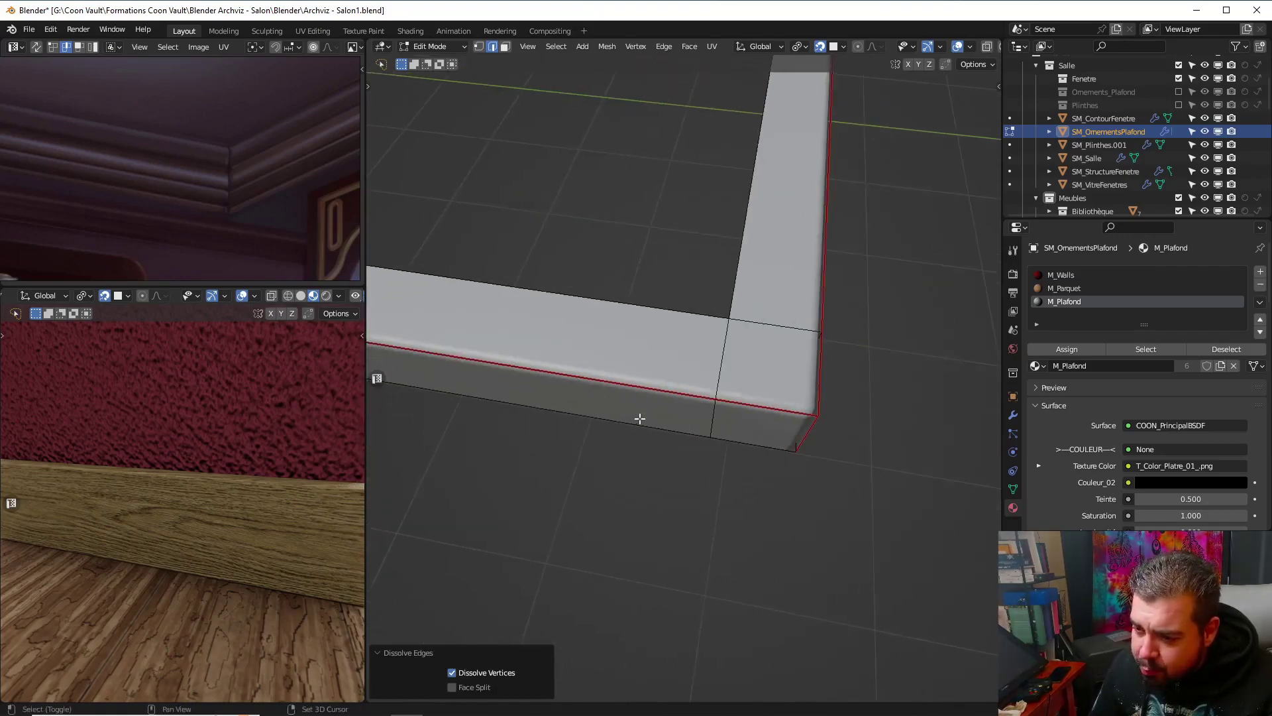
{"action": "left_click", "coordinate": [719, 366], "text": "alt"}
{"action": "key", "text": "x"}
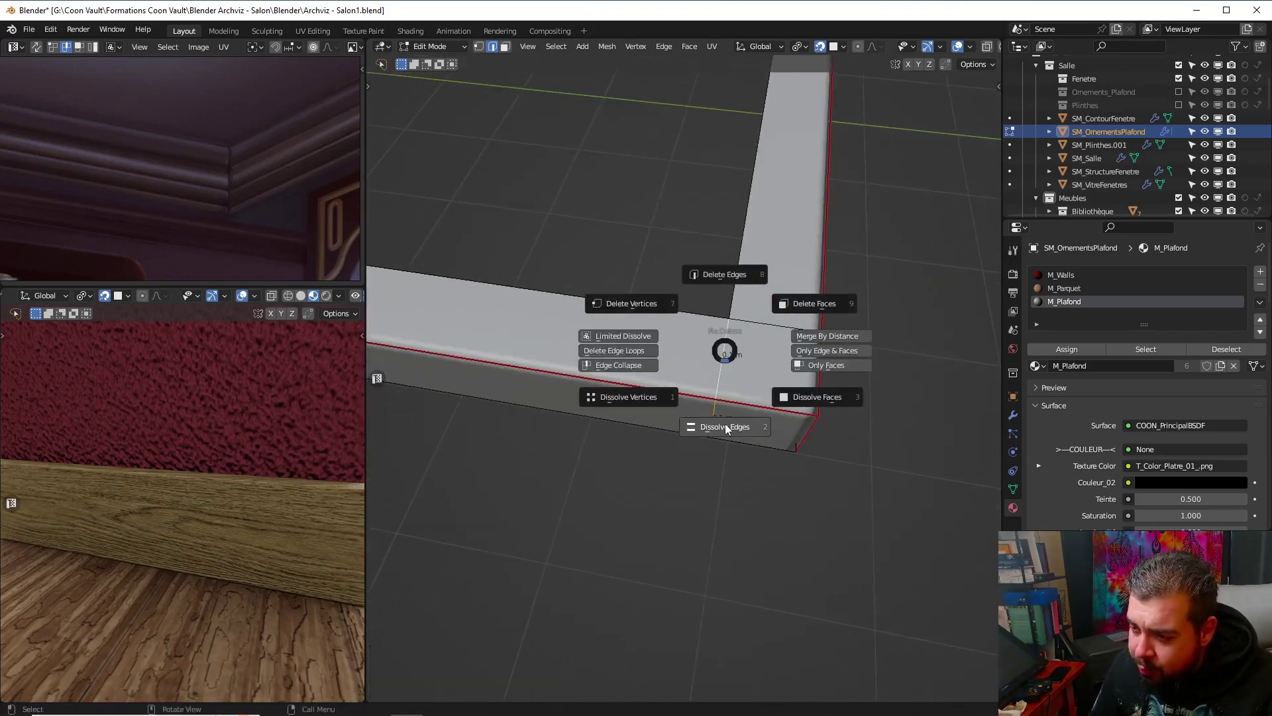
{"action": "left_click", "coordinate": [725, 428]}
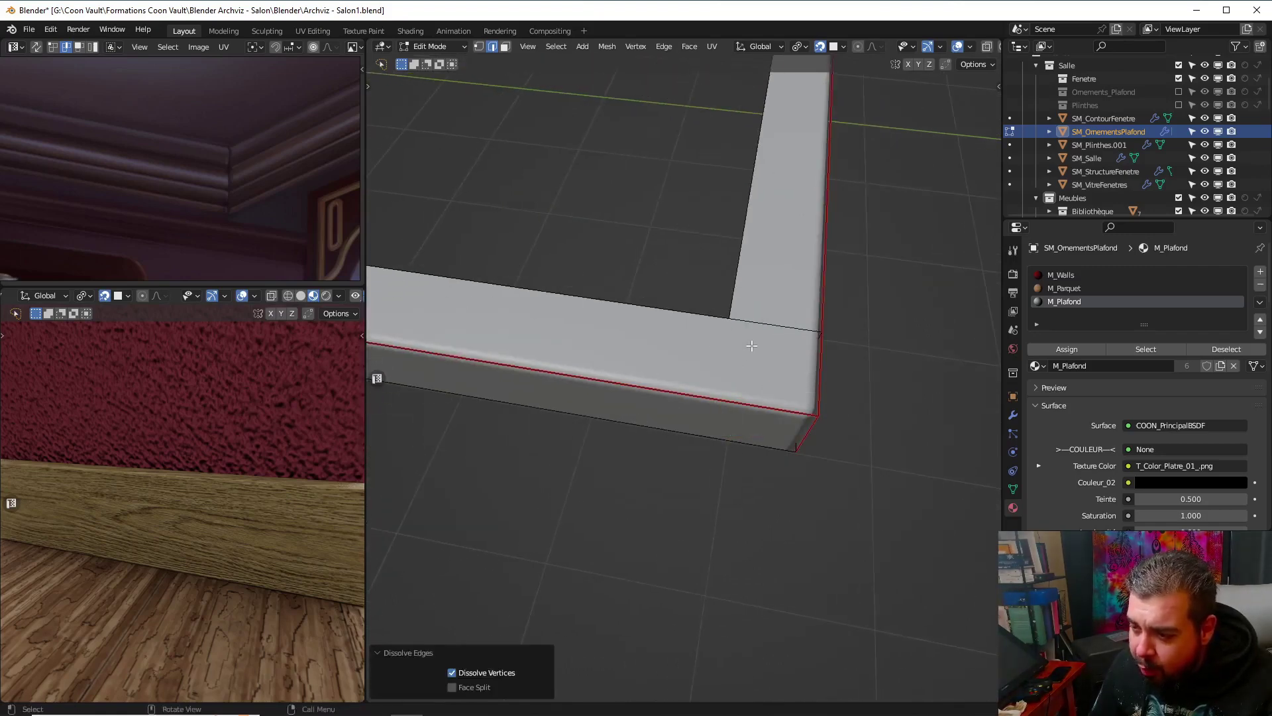
Try to dissolve the remaining cross edge at the last corner without a diagonal, and undo it
{"action": "left_click", "coordinate": [742, 336], "text": "alt"}
{"action": "key", "text": "x"}
{"action": "left_click", "coordinate": [766, 406]}
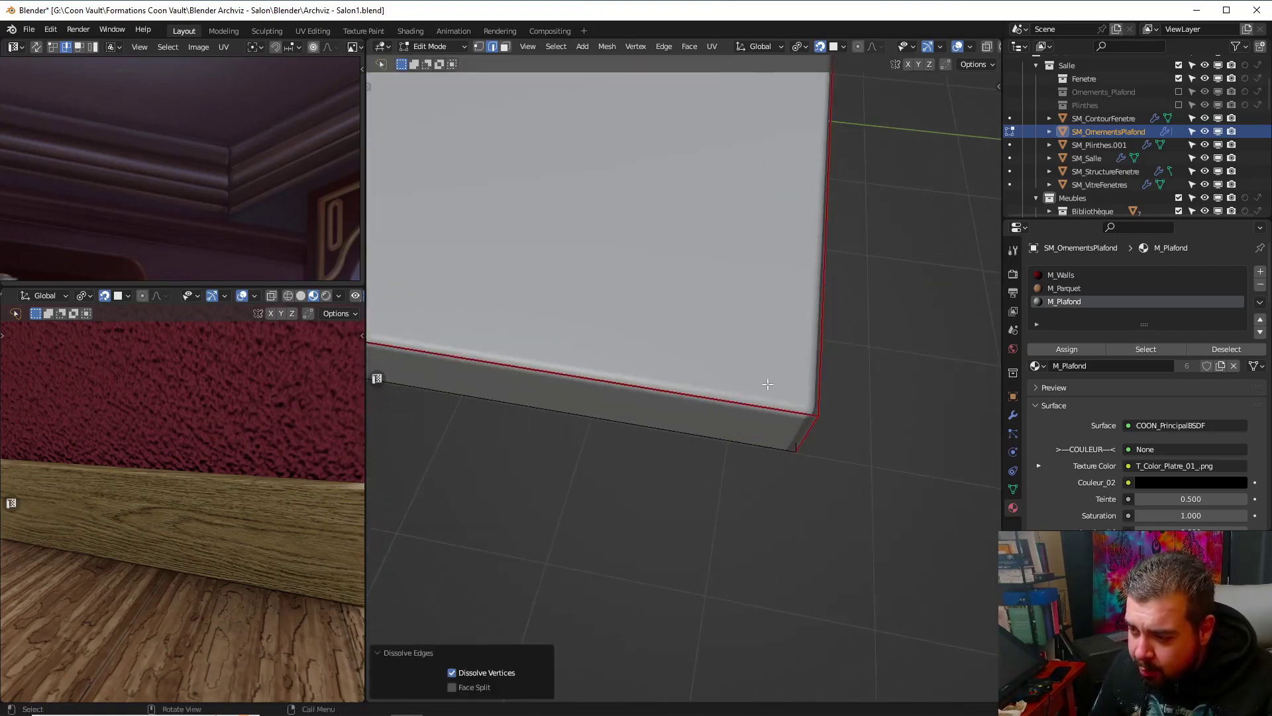
{"action": "middle_click_drag", "start_coordinate": [768, 385], "coordinate": [613, 307]}
{"action": "scroll", "coordinate": [690, 430], "scroll_direction": "down", "scroll_amount": 8}
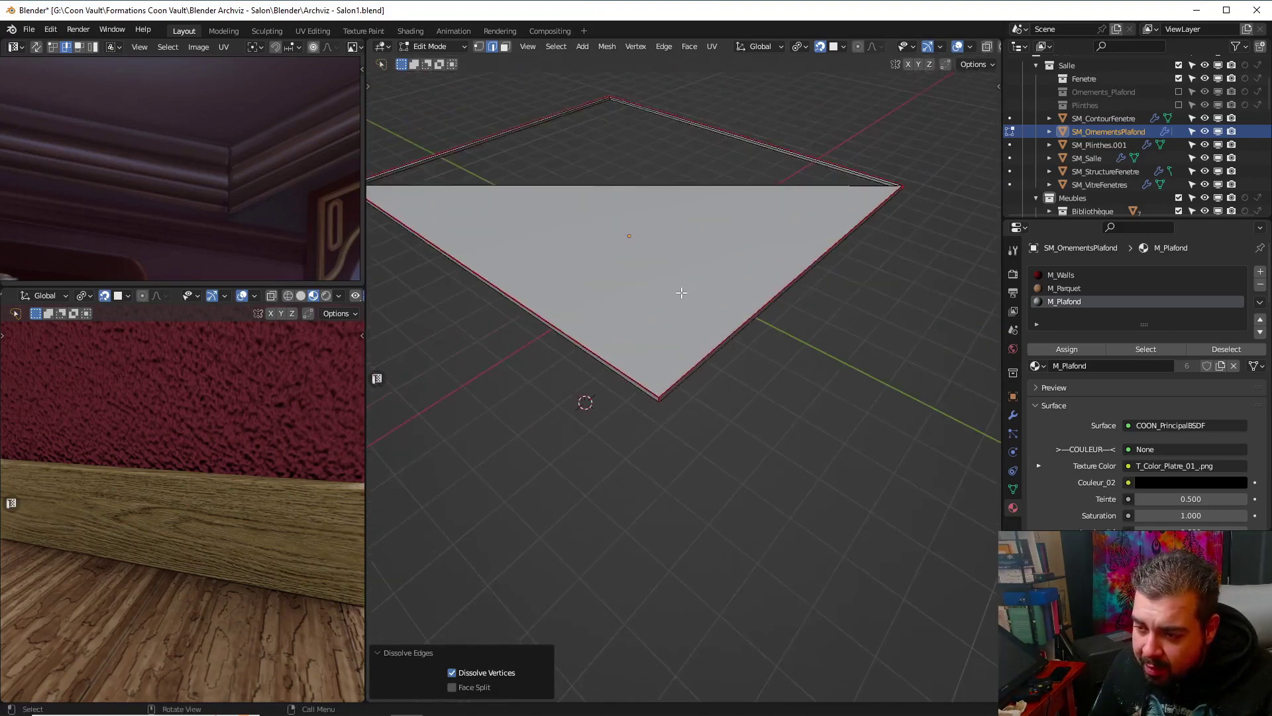
{"action": "key", "text": "ctrl+z"}
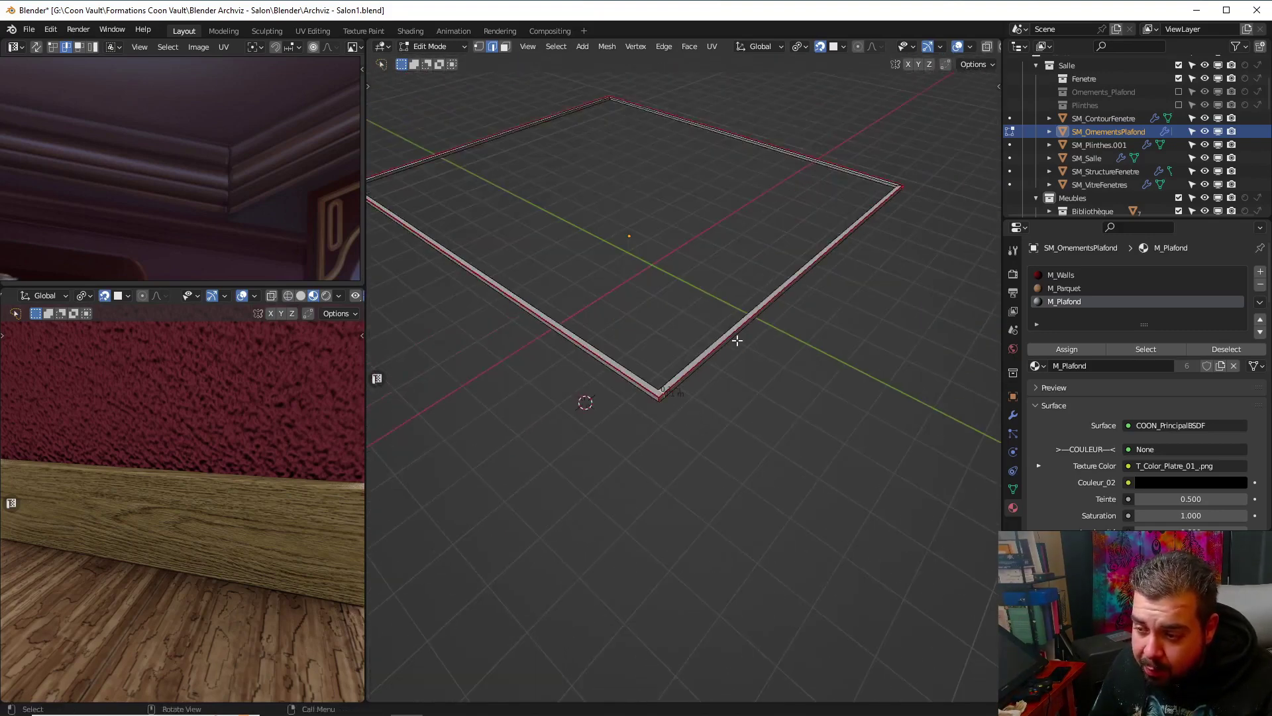
In vertex selection mode, connect the inner and outer vertices of the last corner with a diagonal edge
{"action": "scroll", "coordinate": [737, 341], "scroll_direction": "up", "scroll_amount": 4}
{"action": "scroll", "coordinate": [744, 350], "scroll_direction": "up", "scroll_amount": 3}
{"action": "middle_click_drag", "start_coordinate": [718, 360], "coordinate": [719, 318]}
{"action": "scroll", "coordinate": [712, 333], "scroll_direction": "down", "scroll_amount": 1}
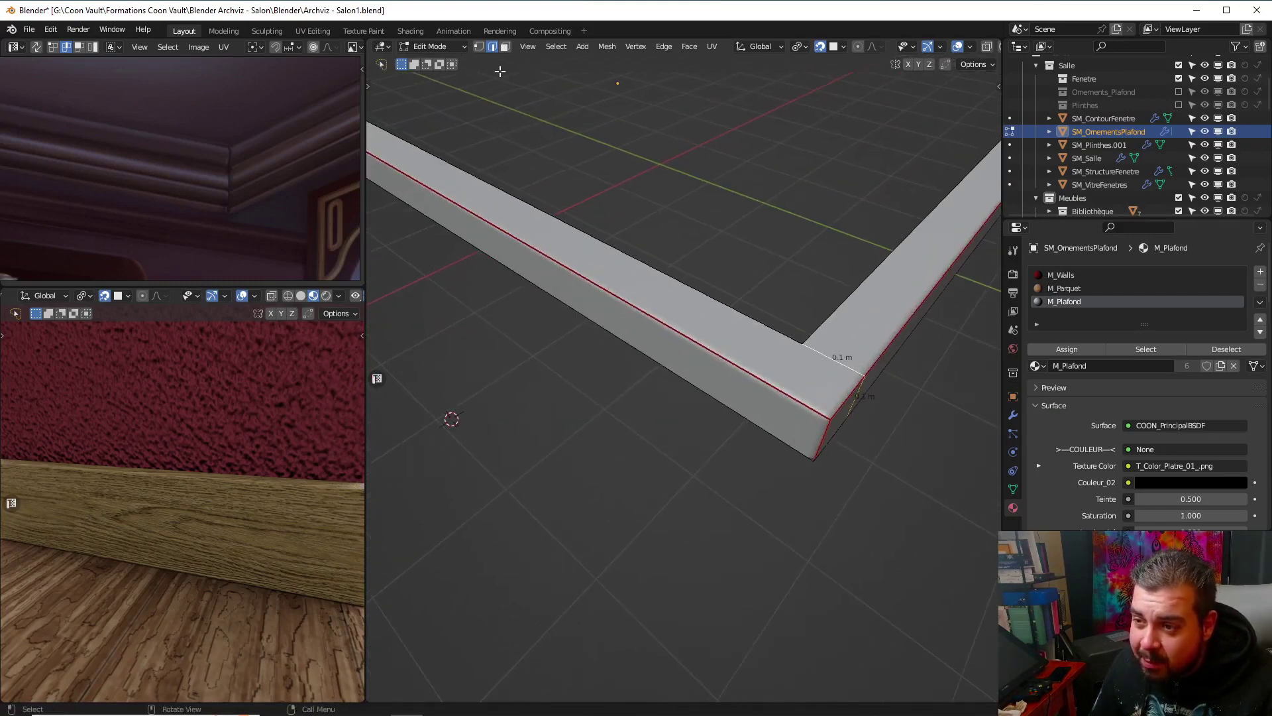
{"action": "left_click", "coordinate": [477, 46]}
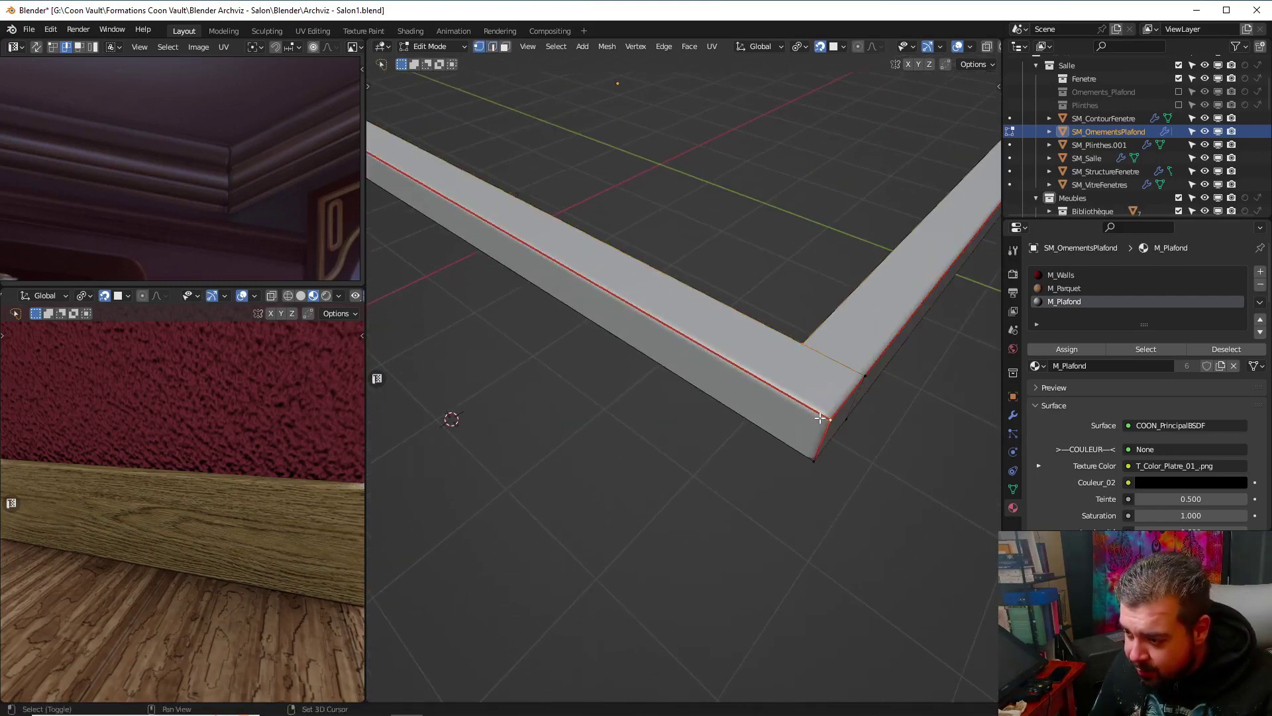
In edge selection mode, dissolve the remaining straight cross edge beside the last corner's new diagonal
{"action": "left_click", "coordinate": [493, 47]}
{"action": "left_click", "coordinate": [828, 357]}
{"action": "key", "text": "x"}
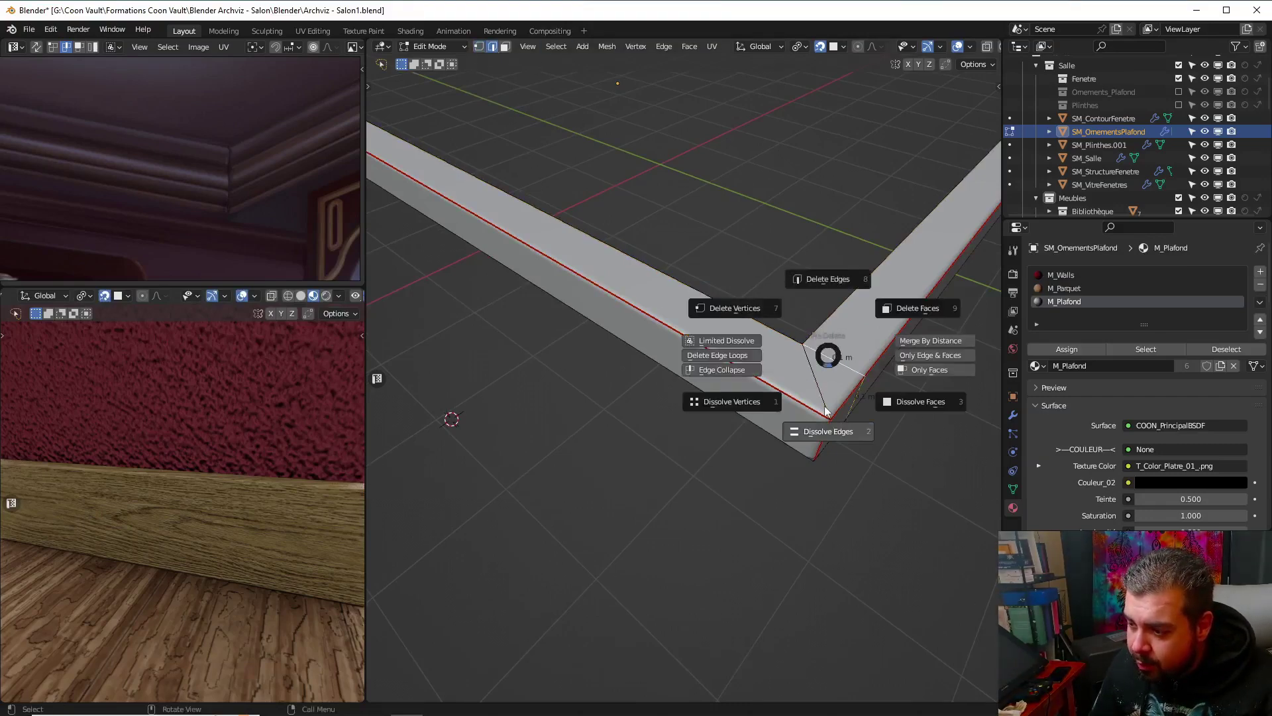
{"action": "left_click", "coordinate": [834, 391]}
{"action": "scroll", "coordinate": [835, 387], "scroll_direction": "down", "scroll_amount": 8}
{"action": "middle_click_drag", "start_coordinate": [834, 387], "coordinate": [729, 379]}
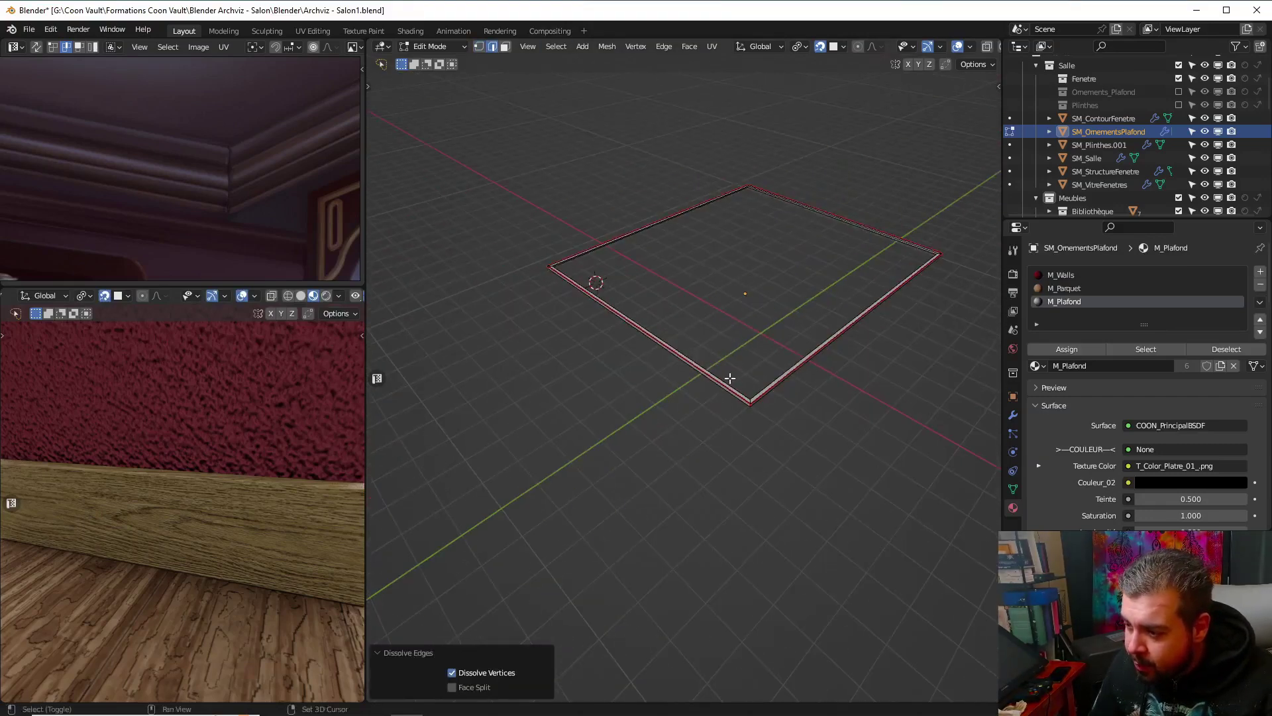
{"action": "scroll", "coordinate": [730, 378], "scroll_direction": "up", "scroll_amount": 5}
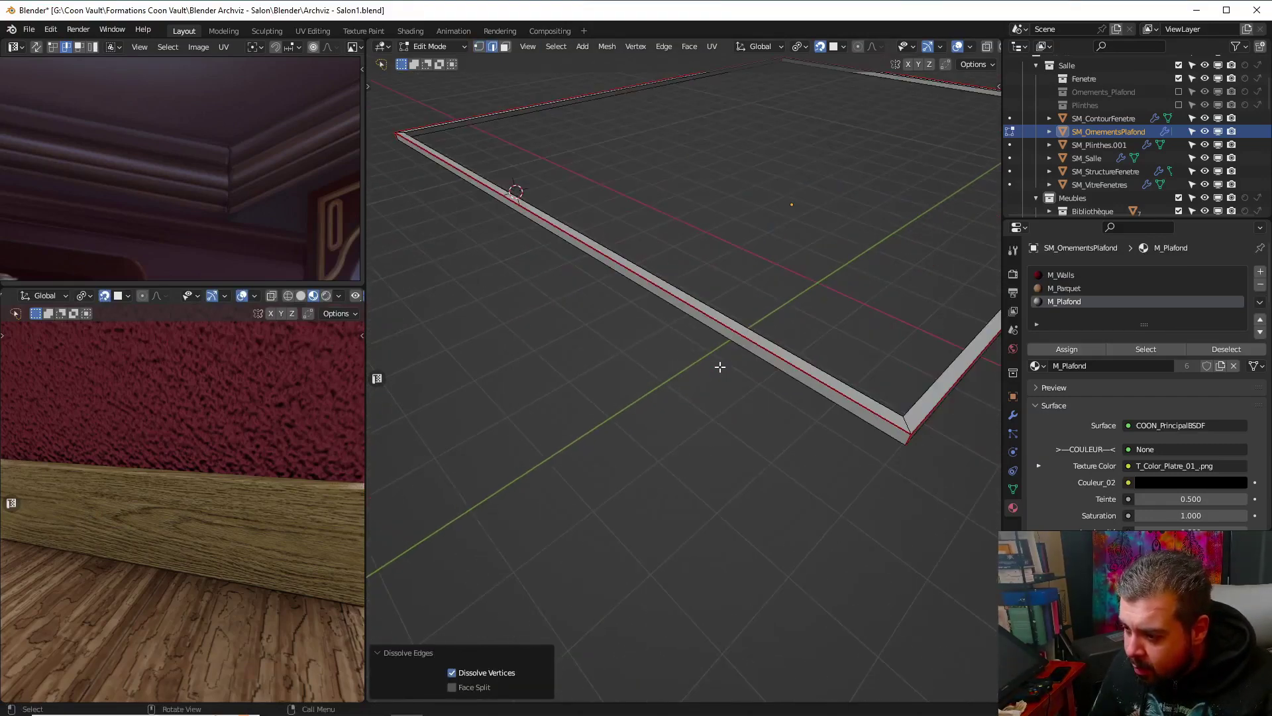
Return to Object Mode and set the ornament frame's origin to its geometry
{"action": "middle_click_drag", "start_coordinate": [656, 341], "coordinate": [689, 345]}
{"action": "middle_click_drag", "start_coordinate": [908, 361], "coordinate": [738, 392], "text": "shift"}
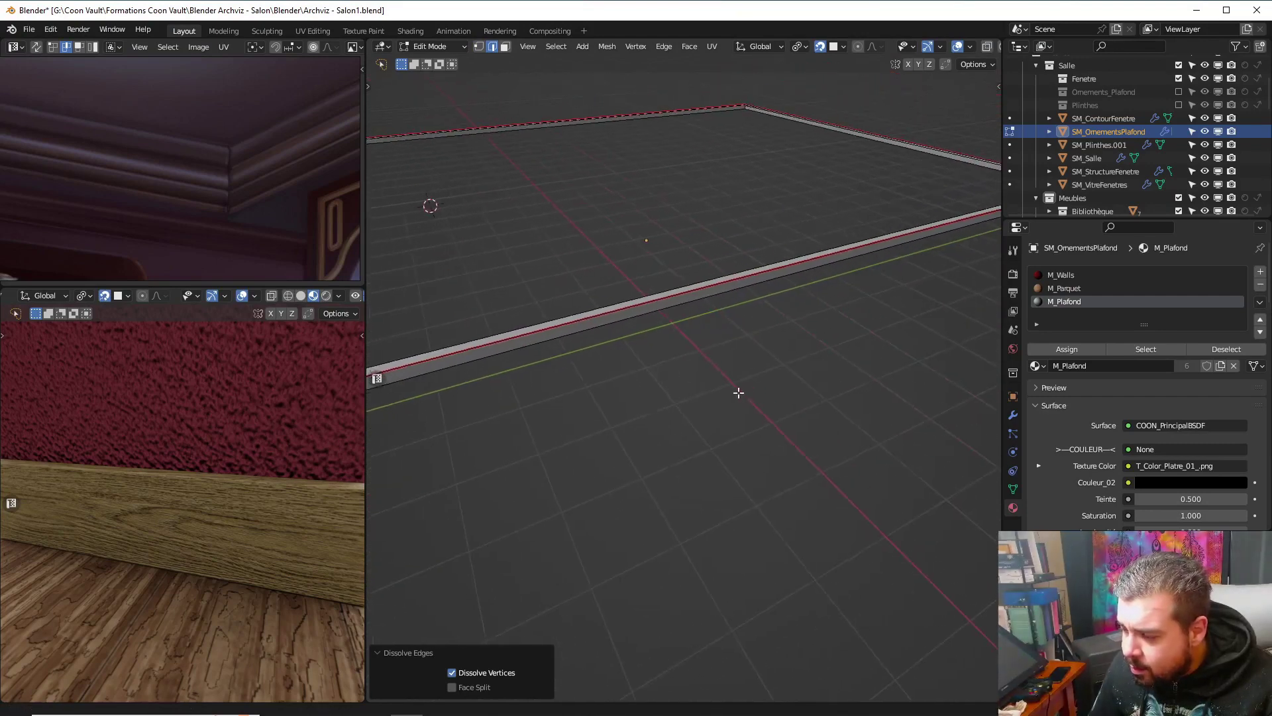
{"action": "key", "text": "Tab"}
{"action": "left_click", "coordinate": [762, 311]}
{"action": "key", "text": "q"}
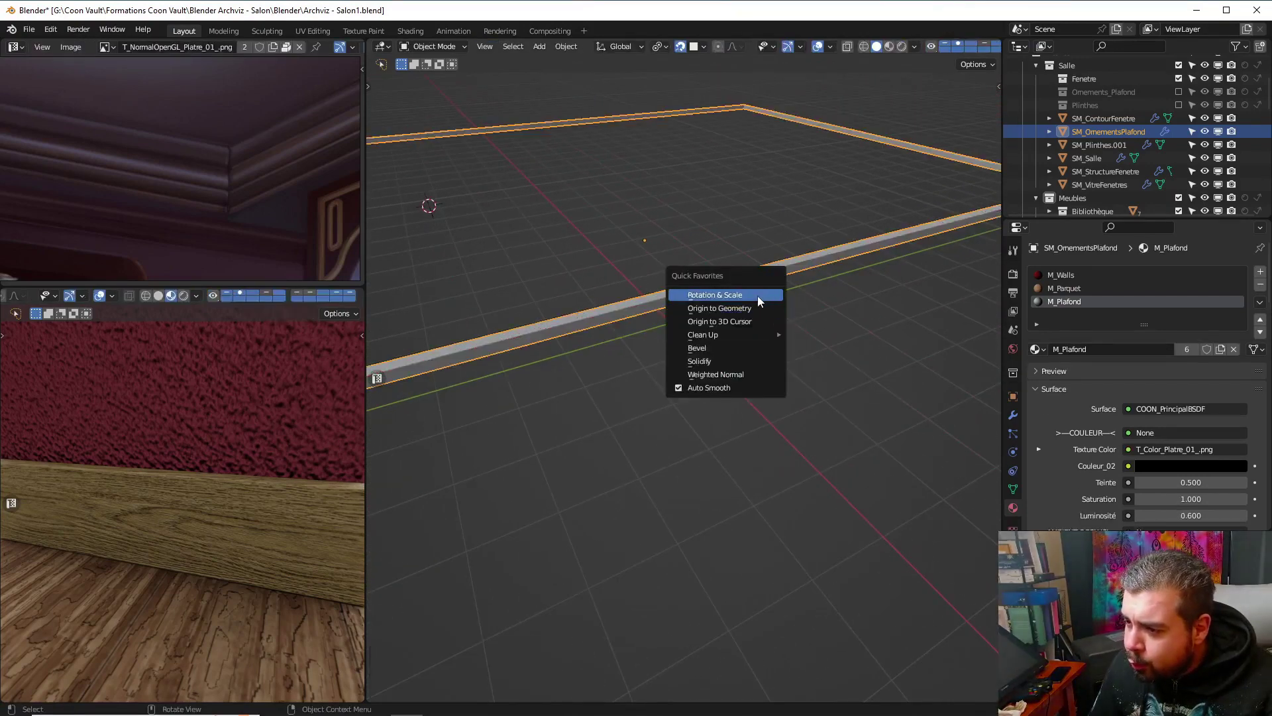
{"action": "left_click", "coordinate": [747, 306]}
In face selection mode, select the face loops of two opposite sides of the ornament frame and separate them into their own object
{"action": "key", "text": "Tab"}
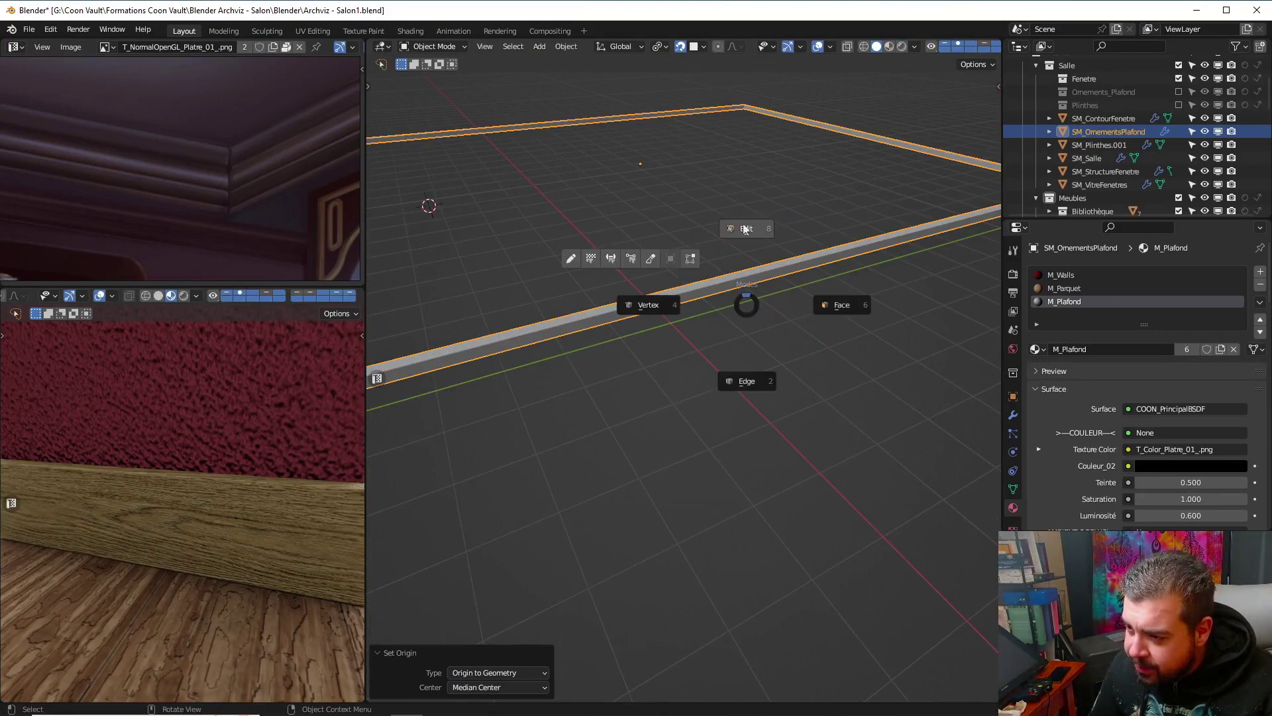
{"action": "left_click", "coordinate": [815, 299]}
{"action": "left_click", "coordinate": [506, 48]}
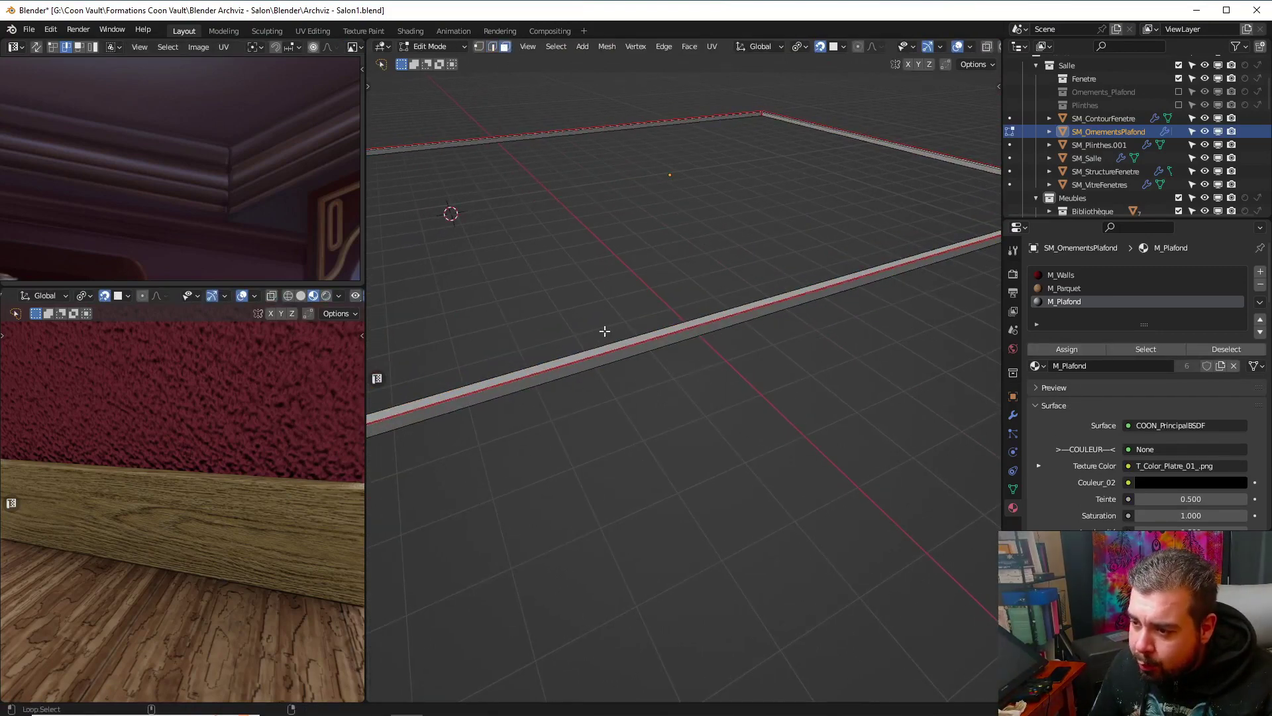
{"action": "left_click", "coordinate": [615, 348], "text": "alt"}
{"action": "middle_click_drag", "start_coordinate": [511, 304], "coordinate": [652, 324], "text": "shift"}
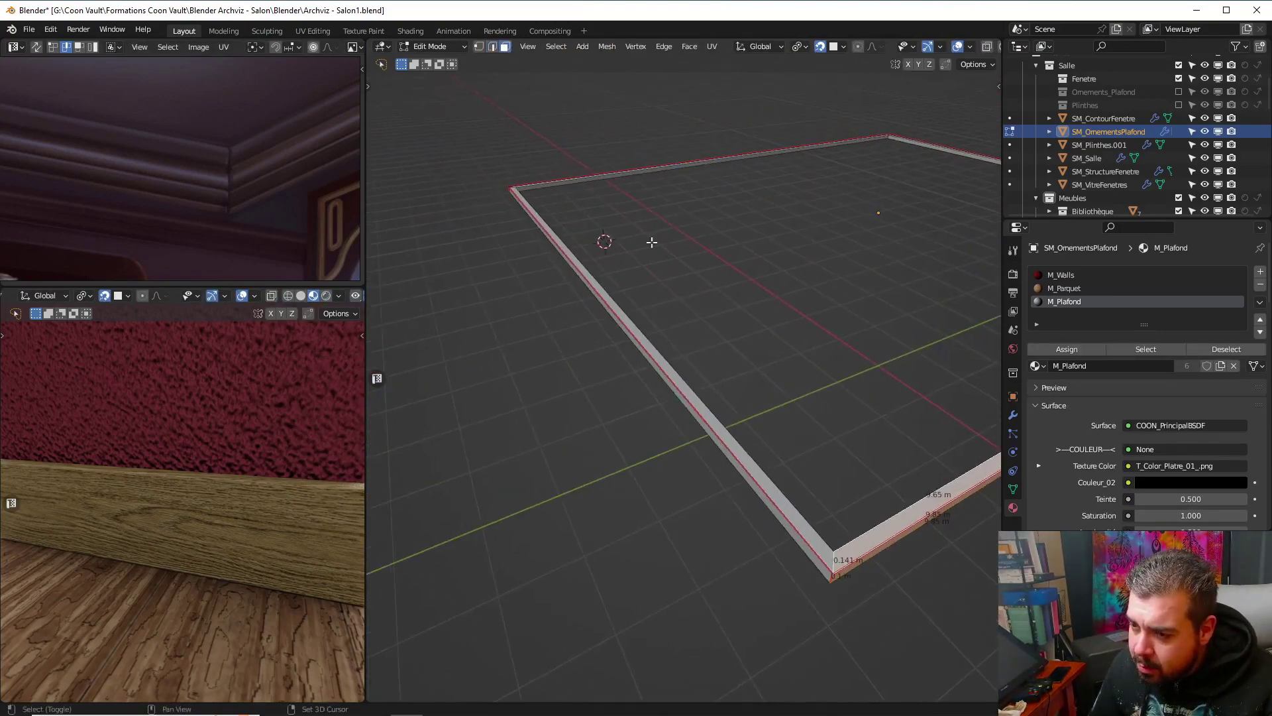
{"action": "left_click", "coordinate": [627, 171], "text": "alt+shift"}
{"action": "key", "text": "p"}
{"action": "left_click", "coordinate": [627, 170]}
Return to Object Mode and join the separated sides back into SM_OrnementsPlafond
{"action": "key", "text": "Tab"}
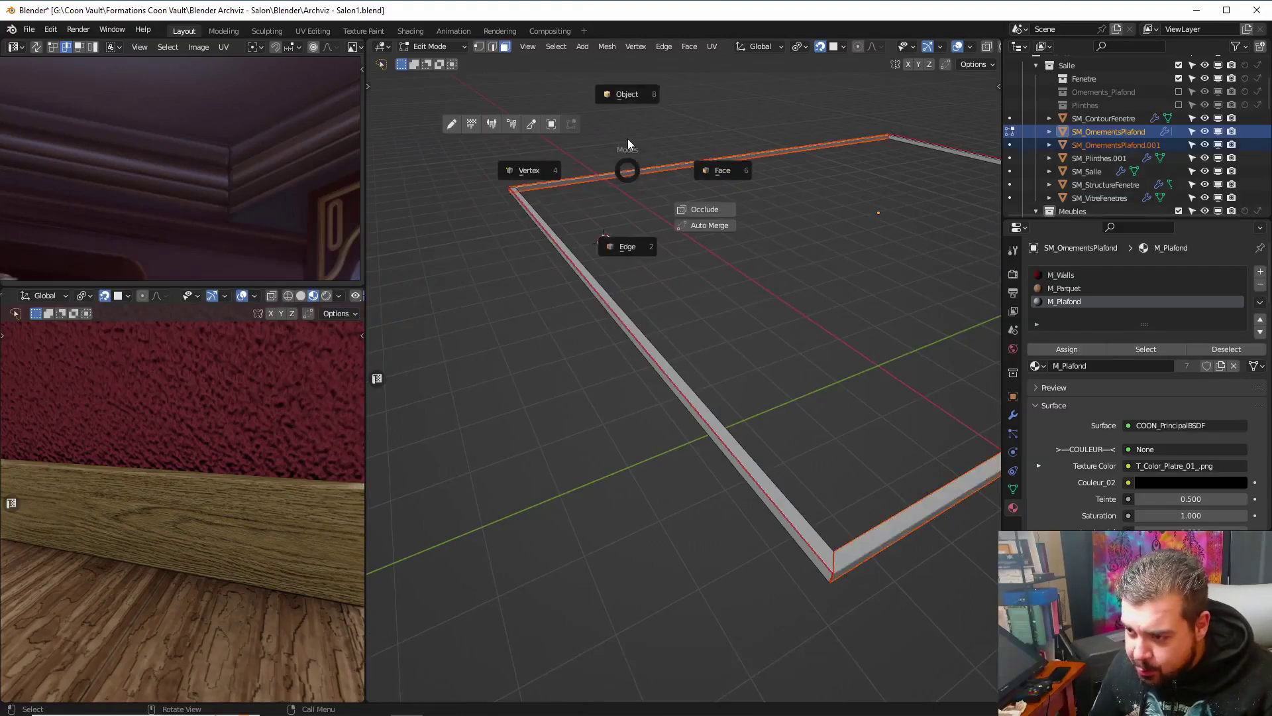
{"action": "left_click", "coordinate": [622, 108]}
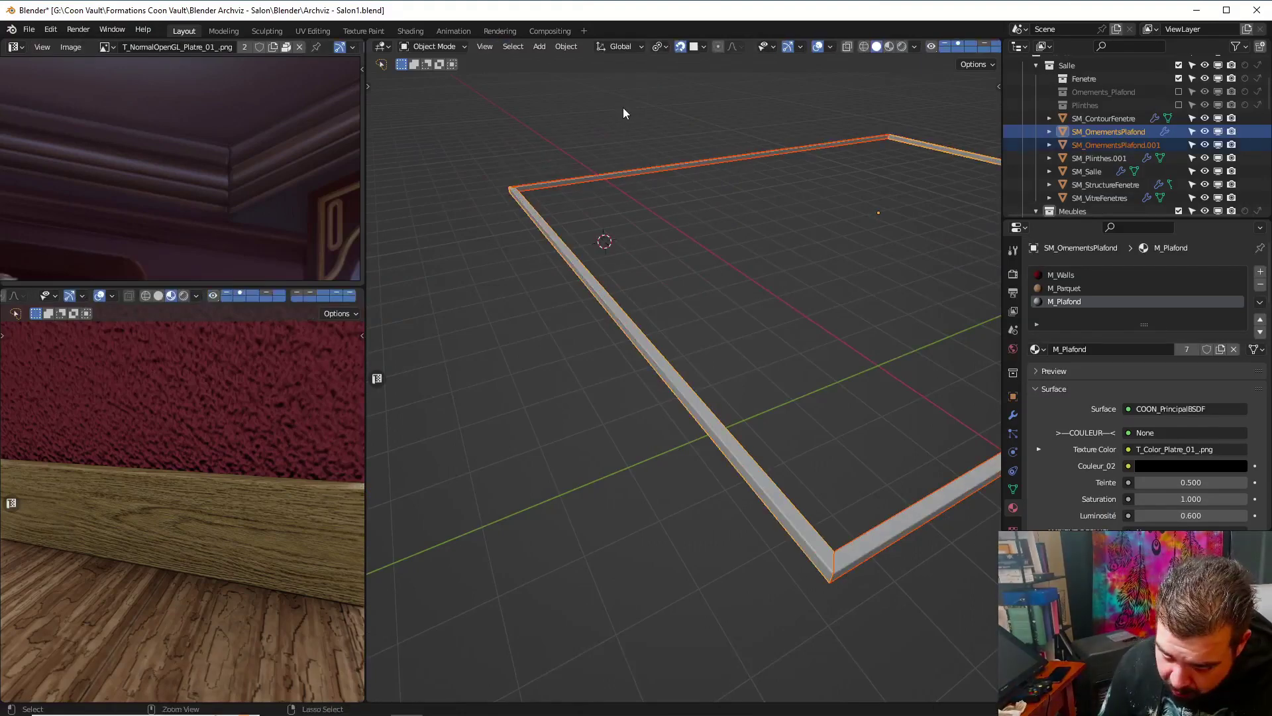
{"action": "key", "text": "ctrl+j"}
Apply the ornament frame's rotation and scale, and set its origin to geometry
{"action": "key", "text": "q"}
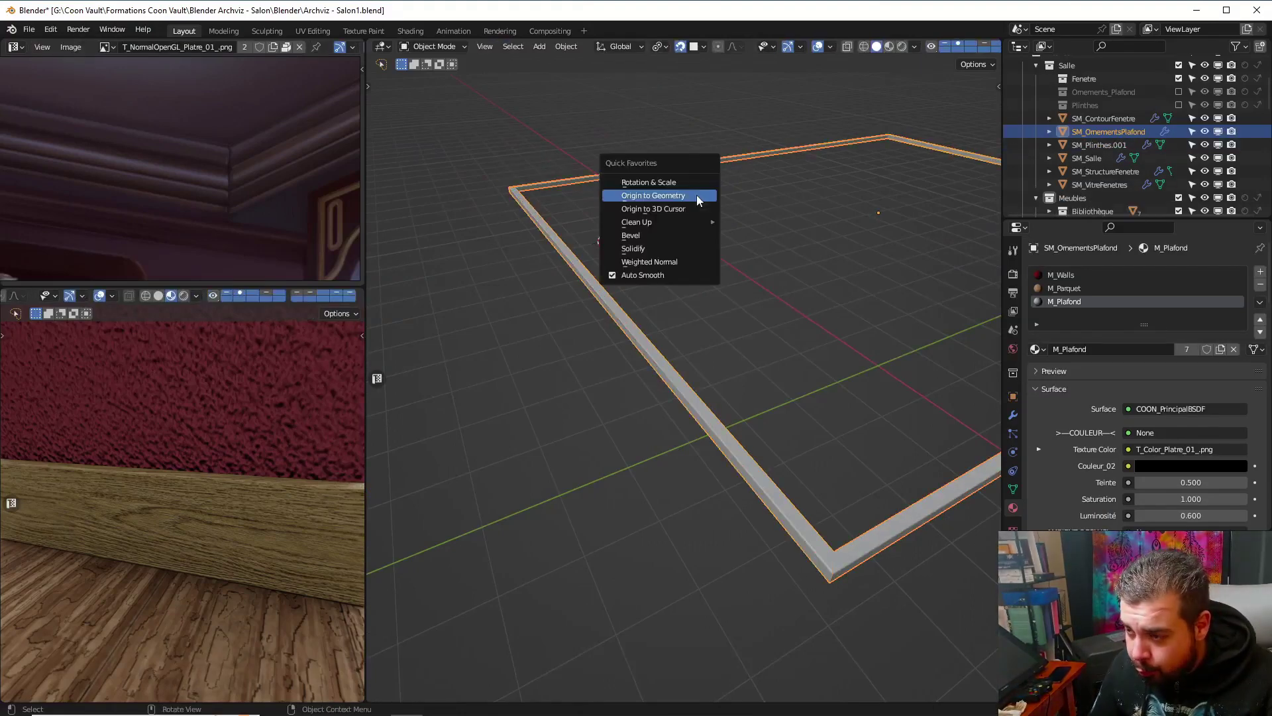
{"action": "left_click", "coordinate": [662, 178]}
{"action": "key", "text": "q"}
{"action": "left_click", "coordinate": [656, 192]}
{"action": "middle_click_drag", "start_coordinate": [843, 259], "coordinate": [732, 251], "text": "shift"}
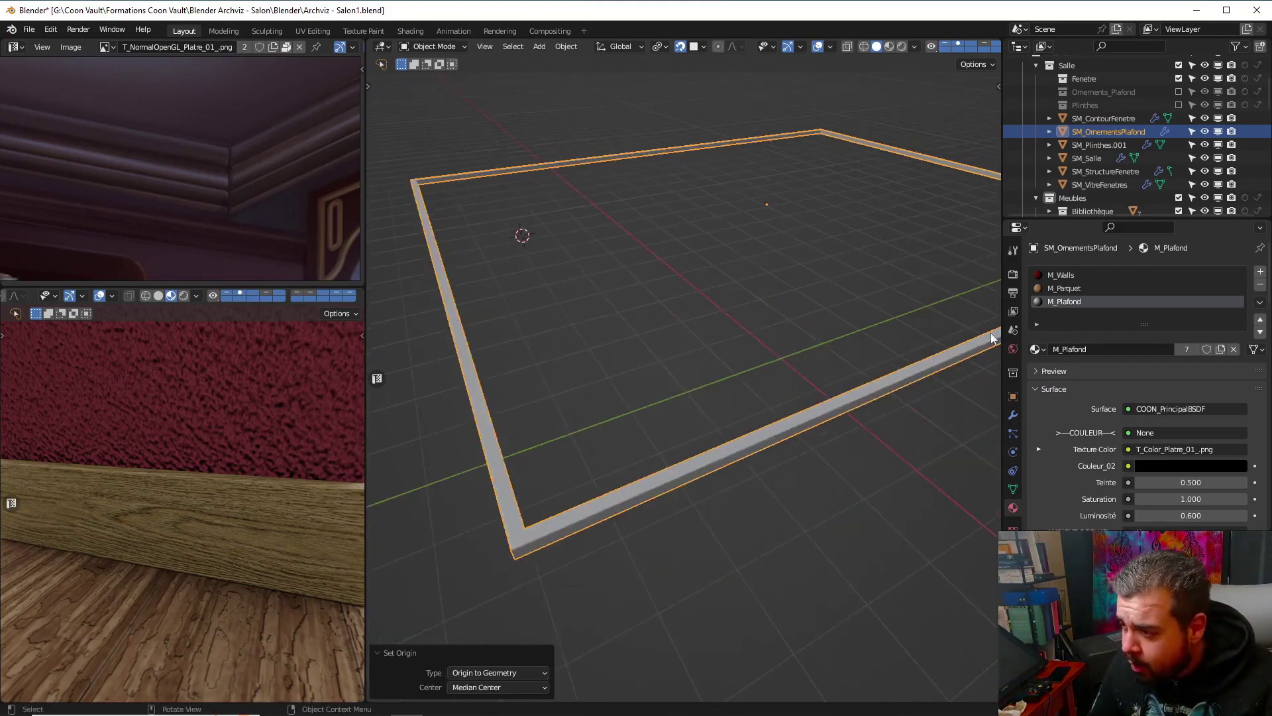
Remove the M_Plafond, M_Parquet and M_Walls material slots from the ornament frame
{"action": "left_click", "coordinate": [1260, 285]}
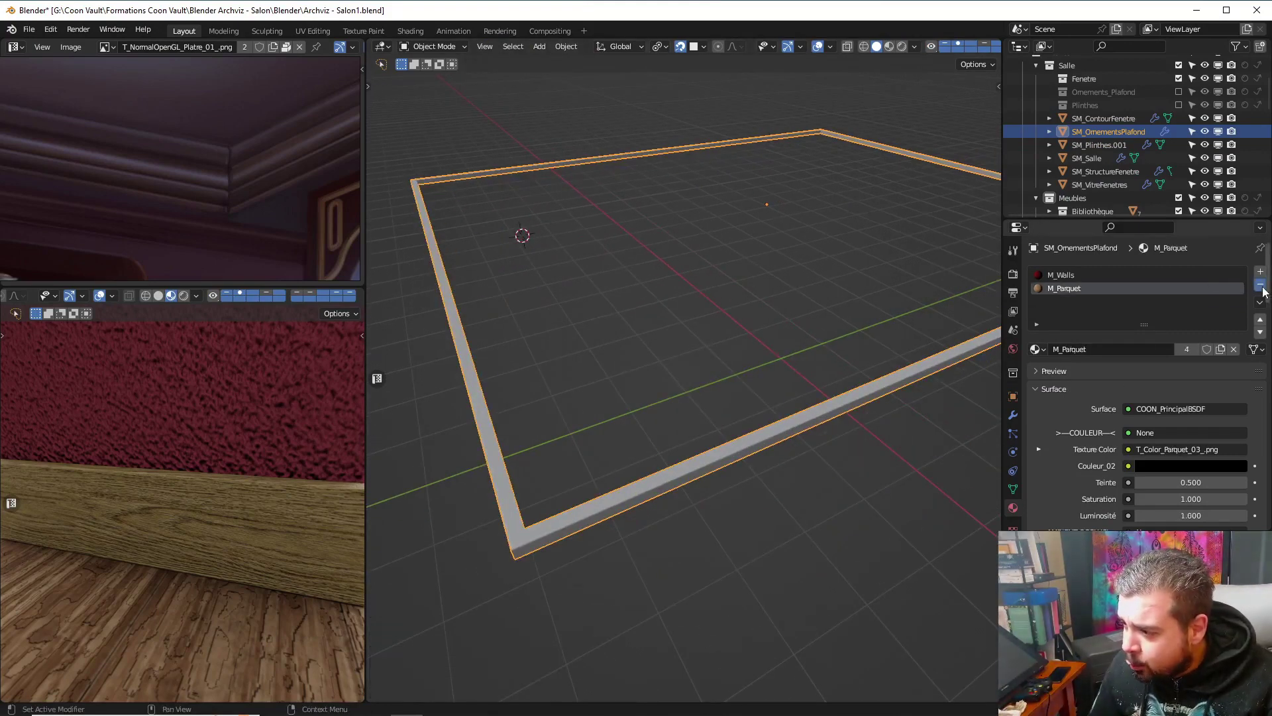
{"action": "left_click", "coordinate": [1260, 285]}
{"action": "left_click", "coordinate": [1261, 285]}
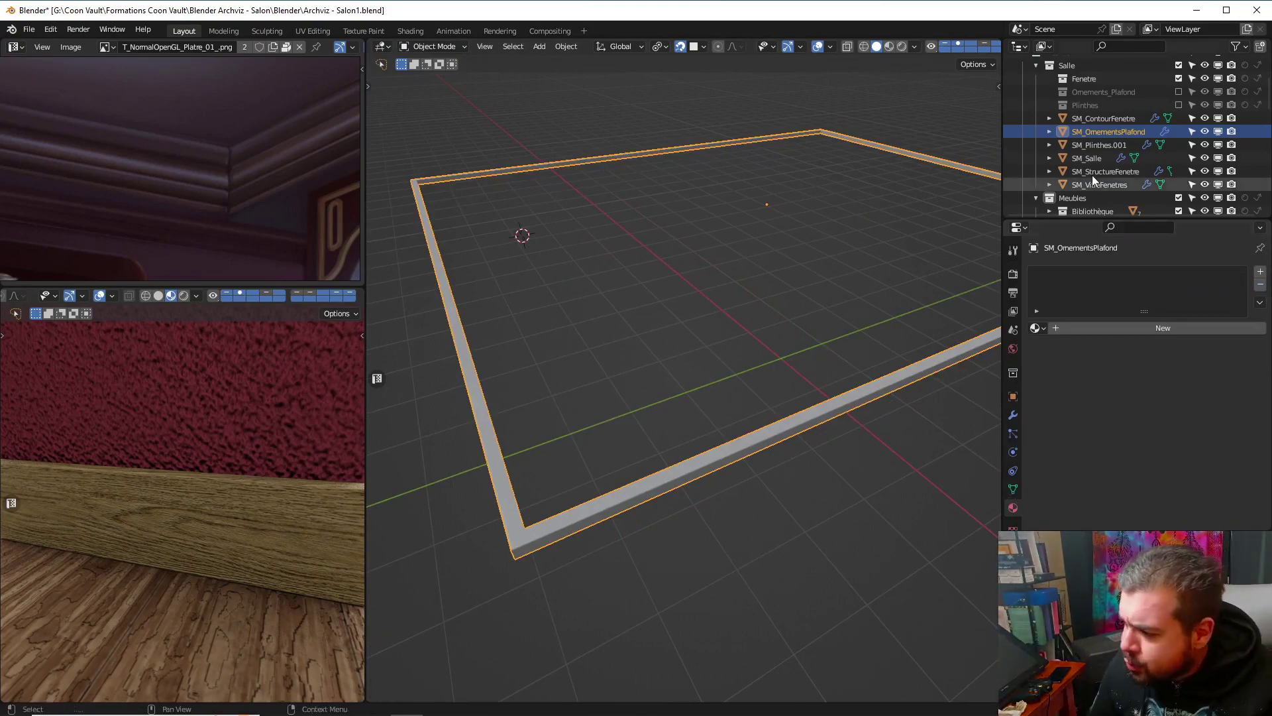
Add a Solidify modifier to the ornament frame and place it first in the modifier stack, above Bevel
{"action": "left_click", "coordinate": [1013, 414]}
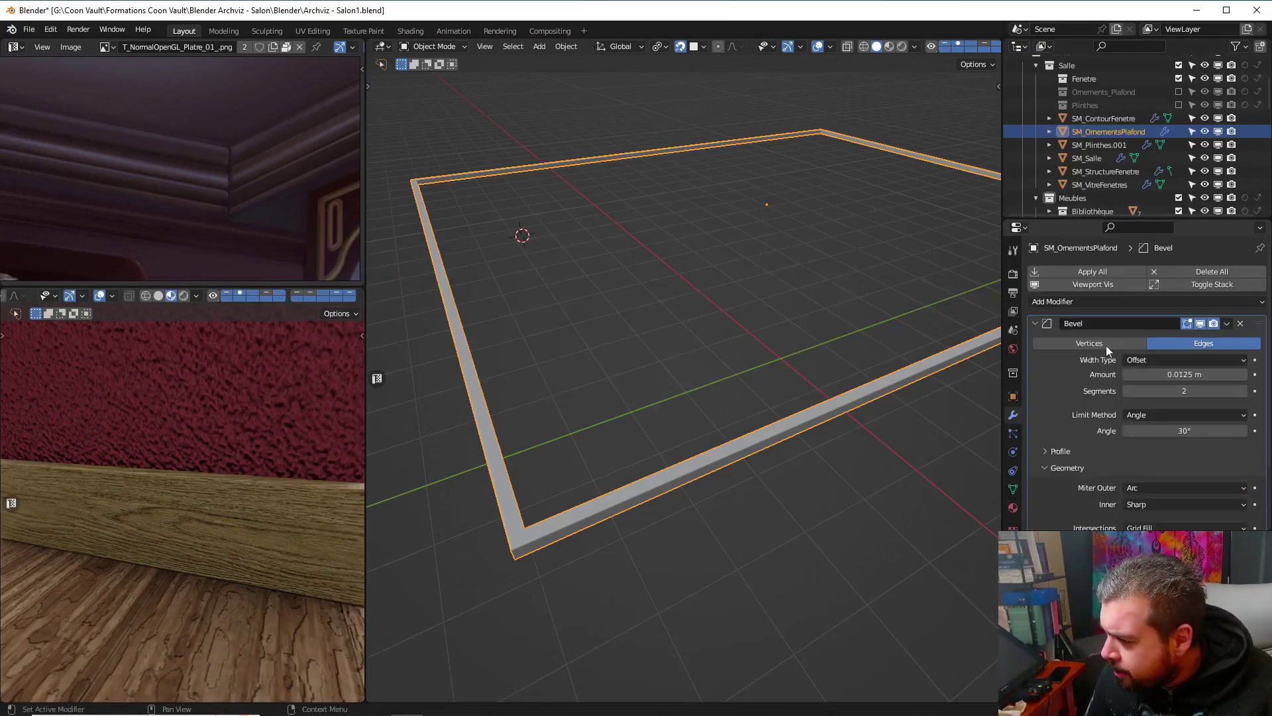
{"action": "left_click", "coordinate": [1108, 304]}
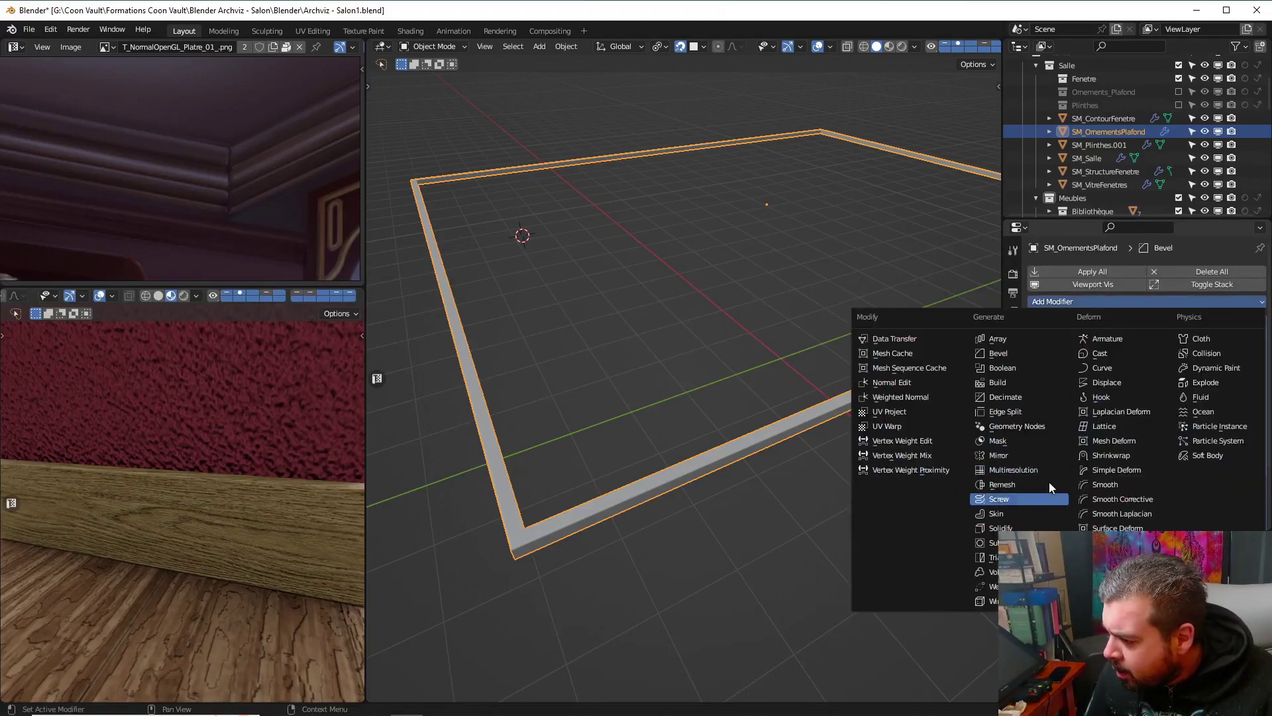
{"action": "left_click", "coordinate": [1016, 528]}
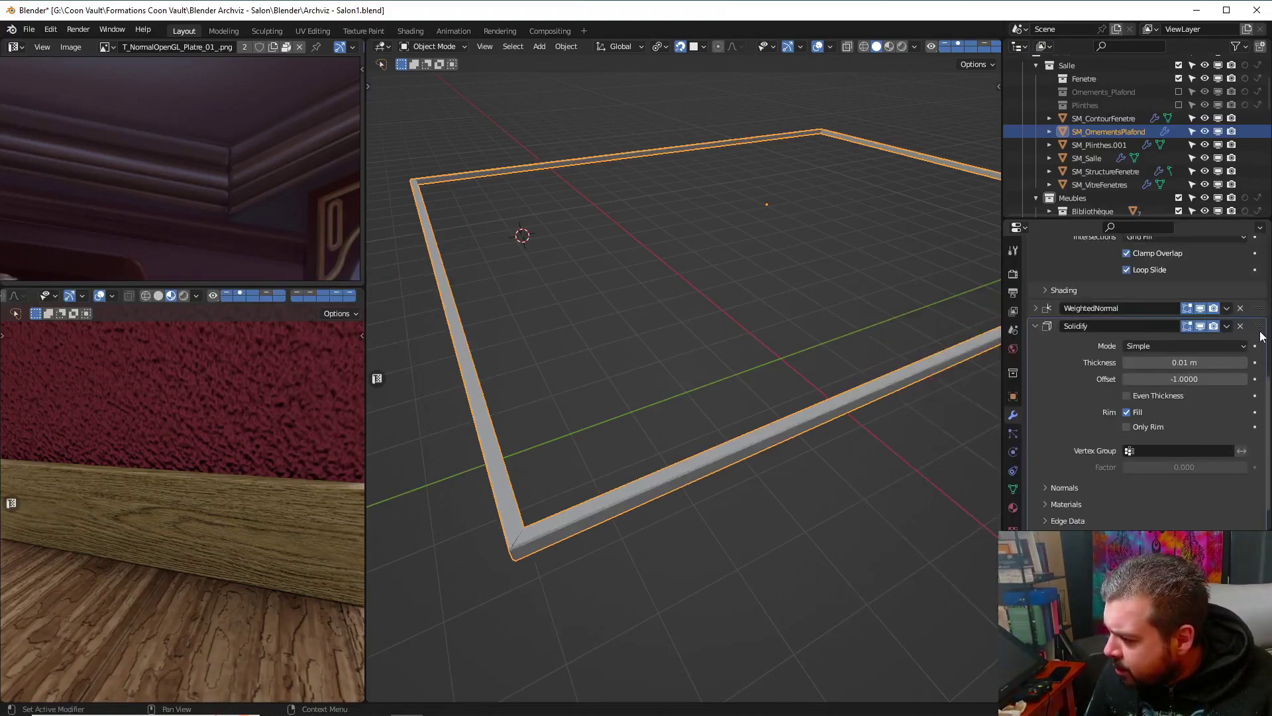
{"action": "scroll", "coordinate": [1261, 336], "scroll_direction": "down", "scroll_amount": 4}
{"action": "scroll", "coordinate": [1235, 228], "scroll_direction": "up", "scroll_amount": 4}
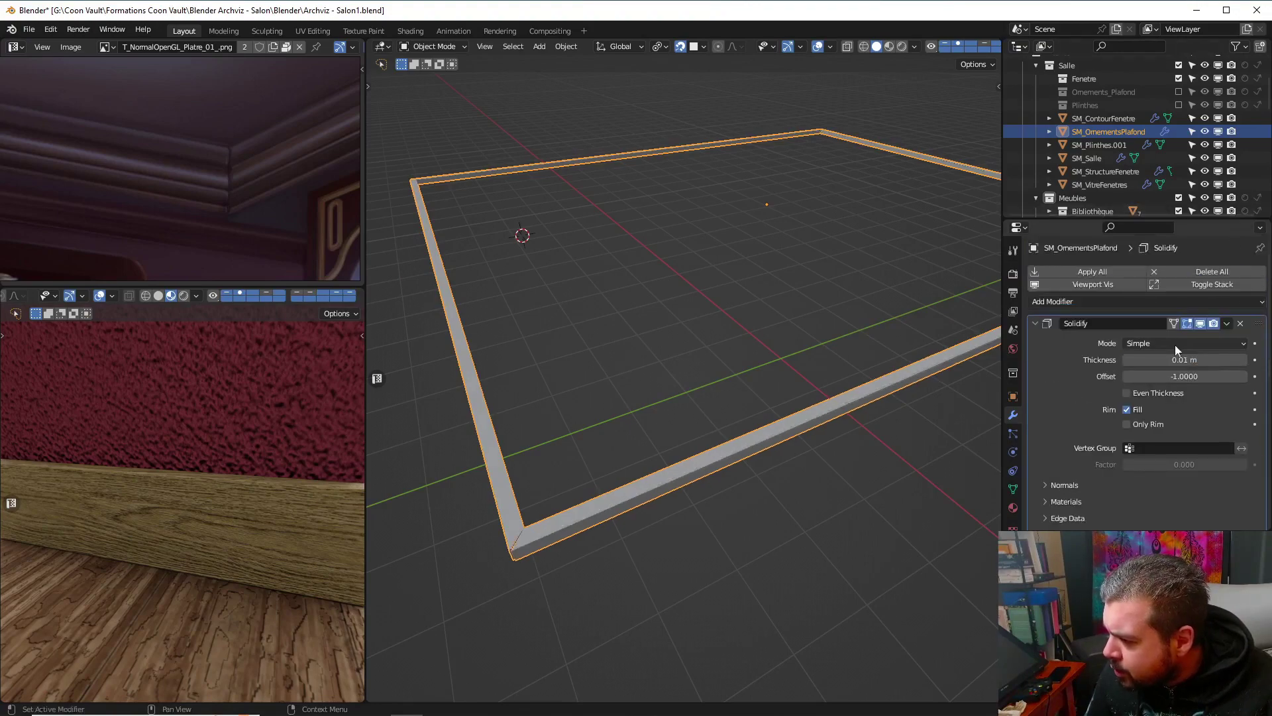
Set the Solidify thickness to 0.02 m and inspect a frame corner from below
{"action": "left_click", "coordinate": [1164, 360]}
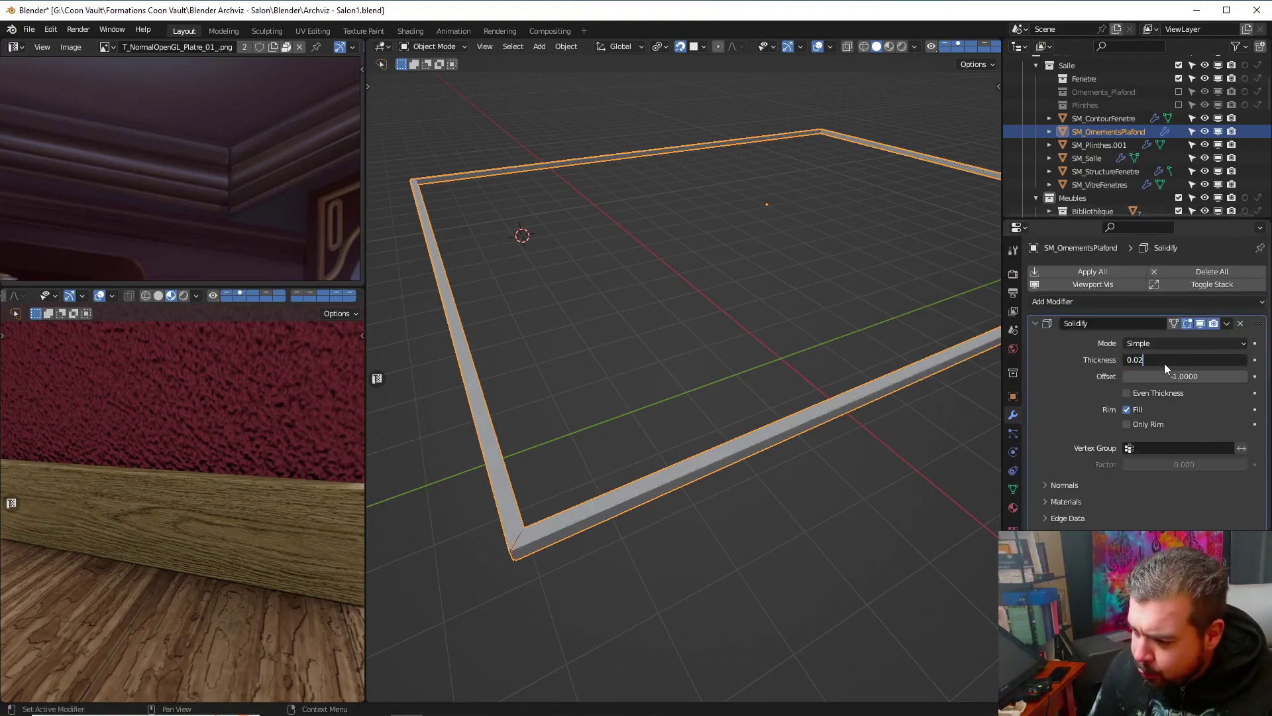
{"action": "key", "text": "Return"}
{"action": "middle_click_drag", "start_coordinate": [795, 429], "coordinate": [731, 332]}
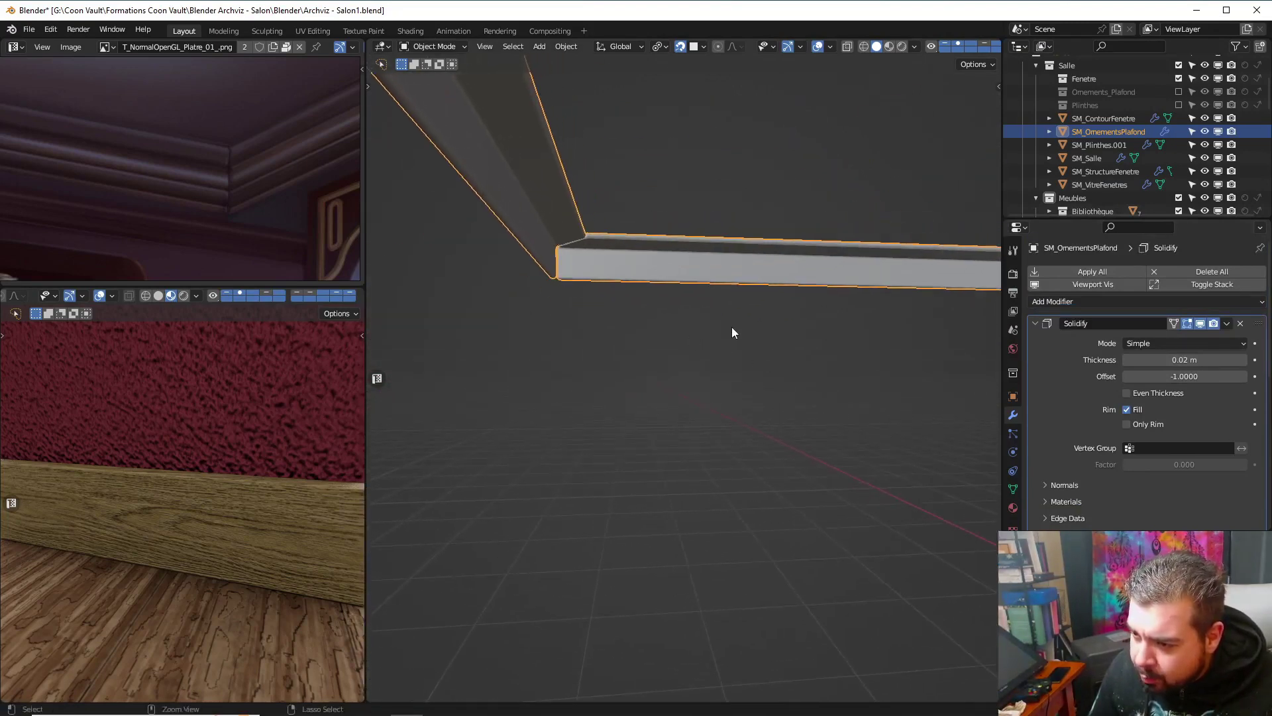
Set the ornament frame's Solidify thickness to -0.02 m and enable Even Thickness
{"action": "left_click", "coordinate": [1172, 360]}
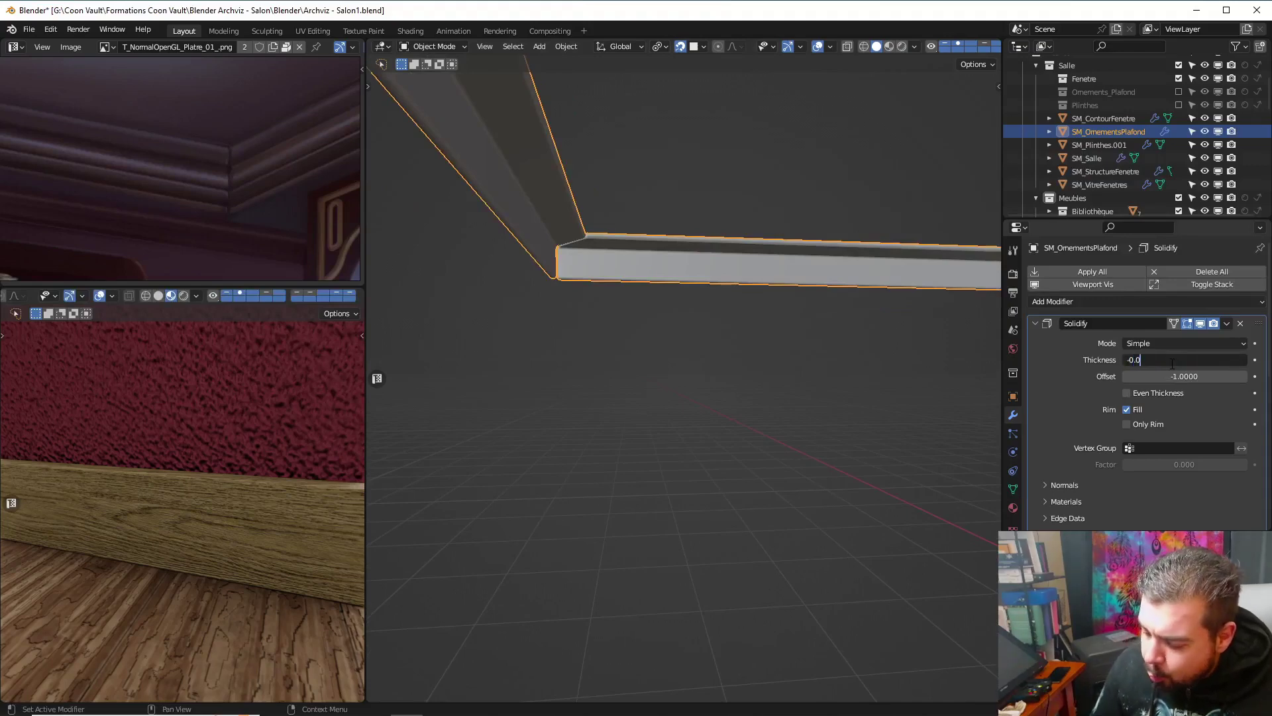
{"action": "key", "text": "Return"}
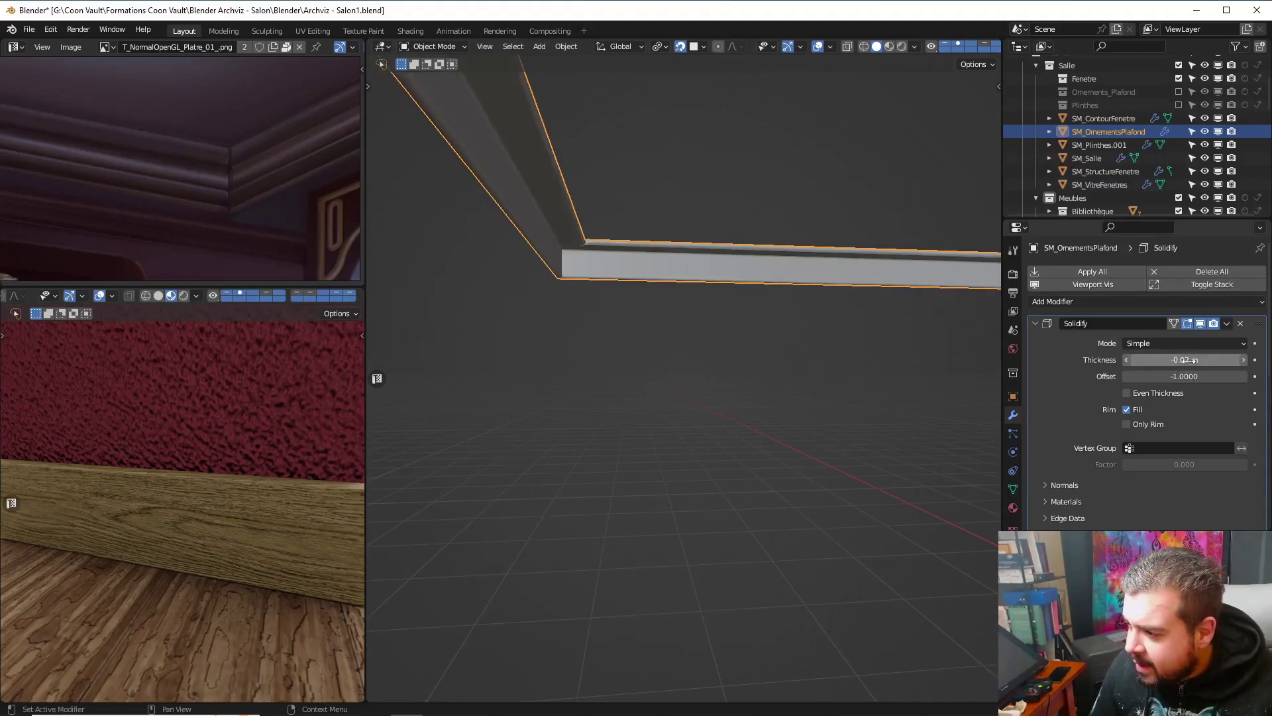
{"action": "left_click", "coordinate": [1127, 394]}
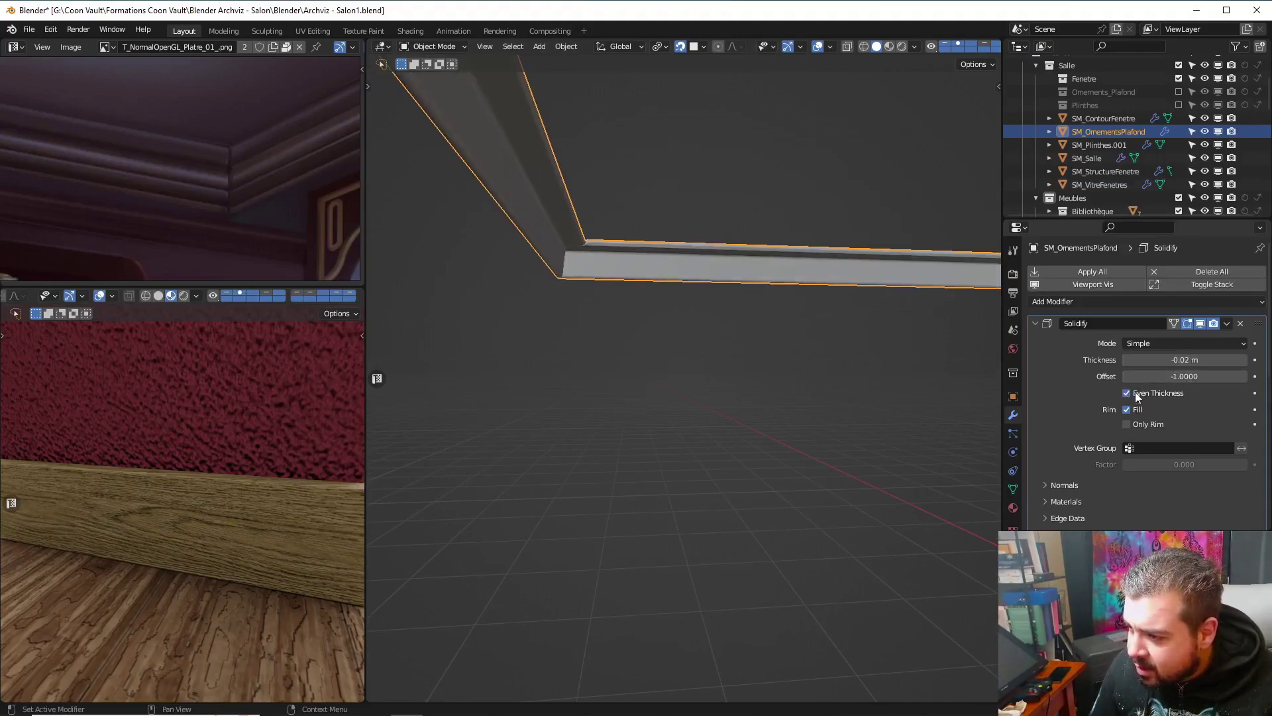
{"action": "middle_click_drag", "start_coordinate": [623, 237], "coordinate": [681, 214]}
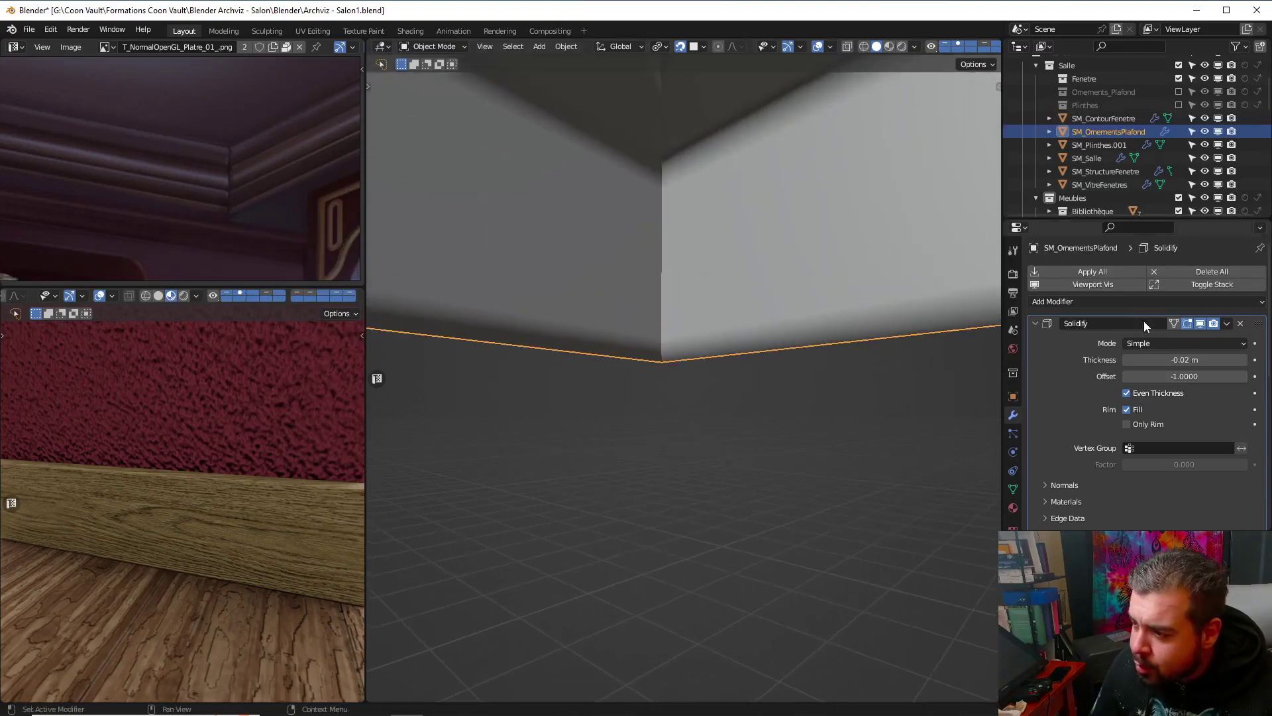
Collapse the Solidify settings and set the Bevel modifier's amount to 0.02/8, giving 0.0025 m
{"action": "left_click", "coordinate": [1031, 324]}
{"action": "left_click", "coordinate": [1188, 392]}
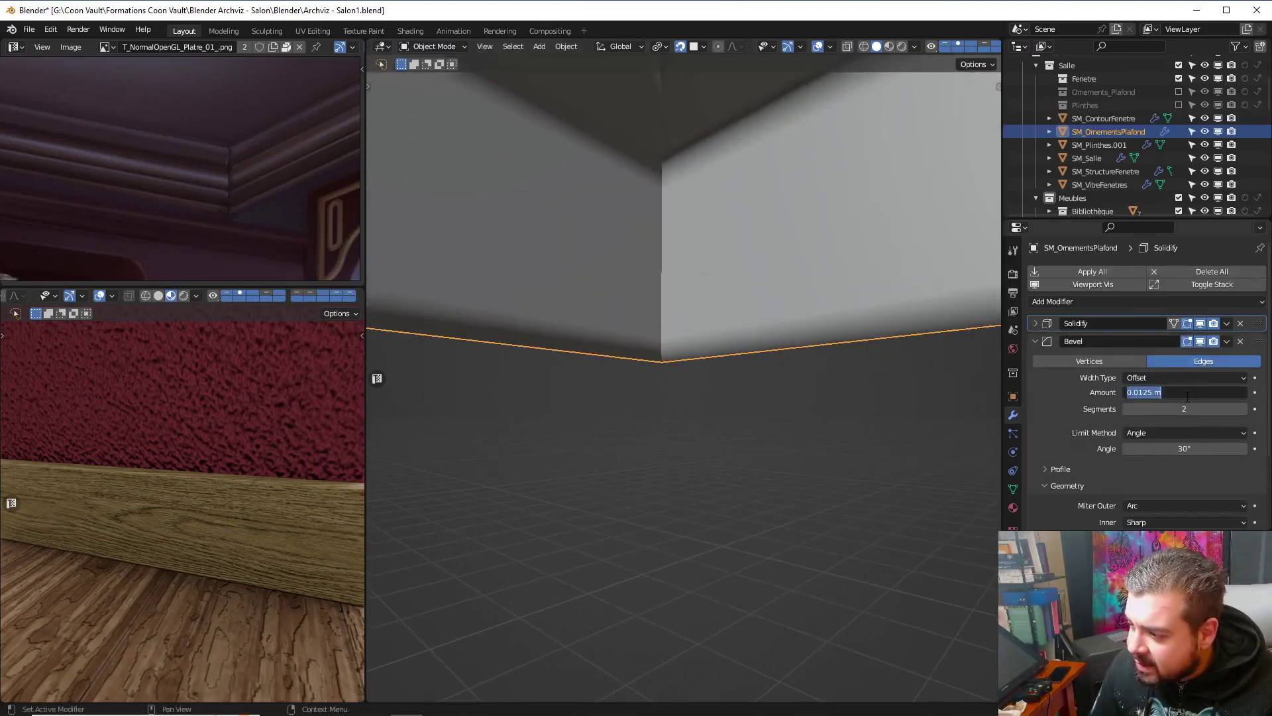
{"action": "type", "text": "0.02"}
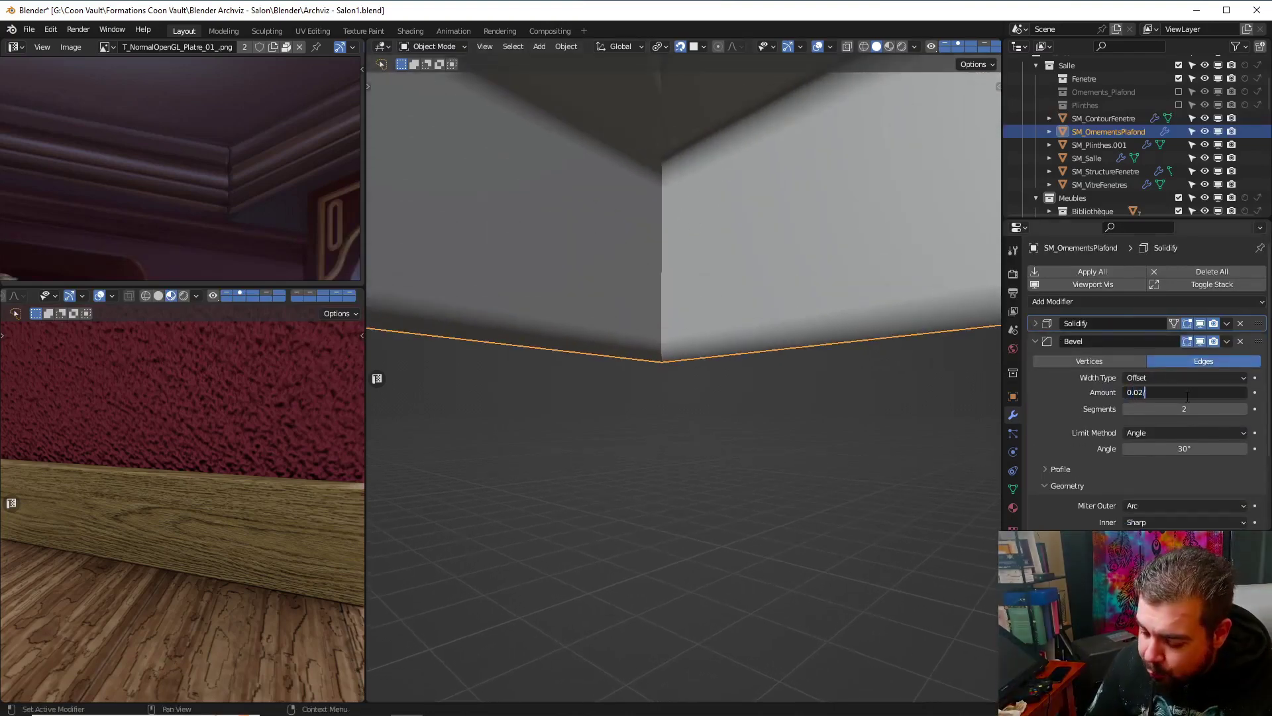
{"action": "type", "text": "/8"}
{"action": "key", "text": "Return"}
{"action": "middle_click_drag", "start_coordinate": [809, 257], "coordinate": [671, 189], "text": "shift"}
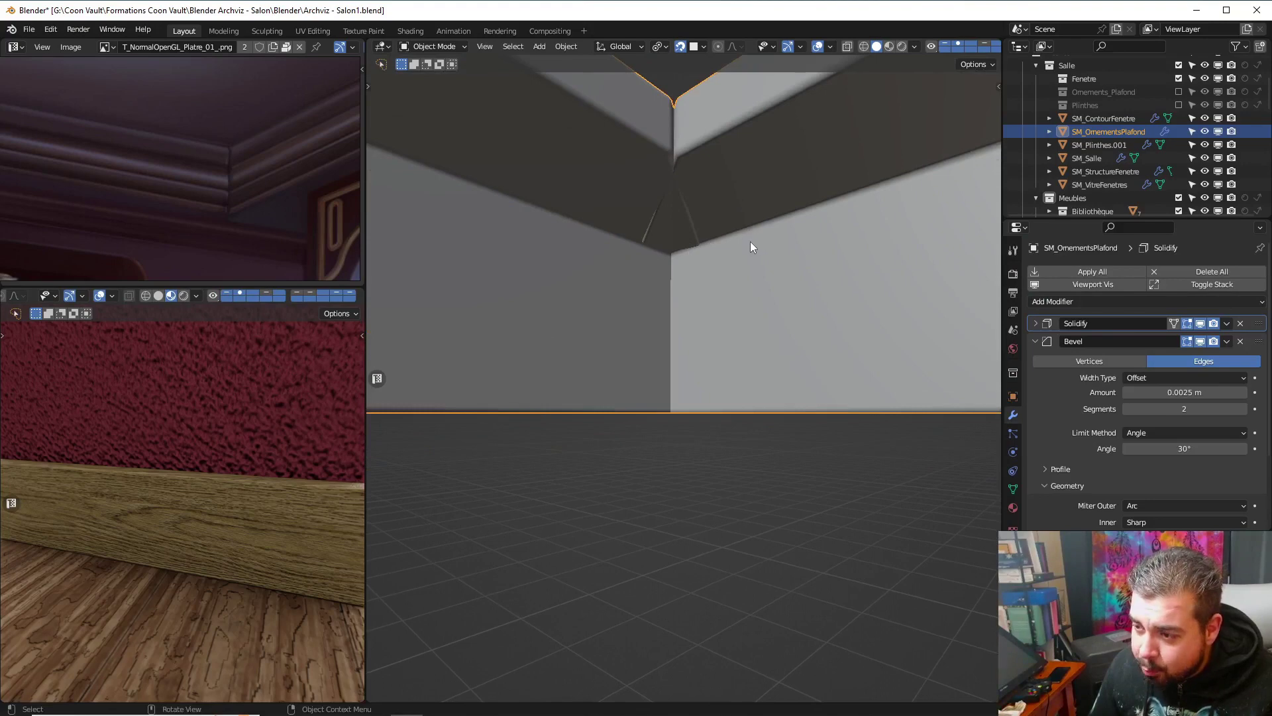
In Edit Mode, separate the face loops of two opposite frame sides into their own object, and return to Object Mode
{"action": "key", "text": "Tab"}
{"action": "left_click", "coordinate": [753, 170]}
{"action": "key", "text": "a"}
{"action": "left_click", "coordinate": [764, 225]}
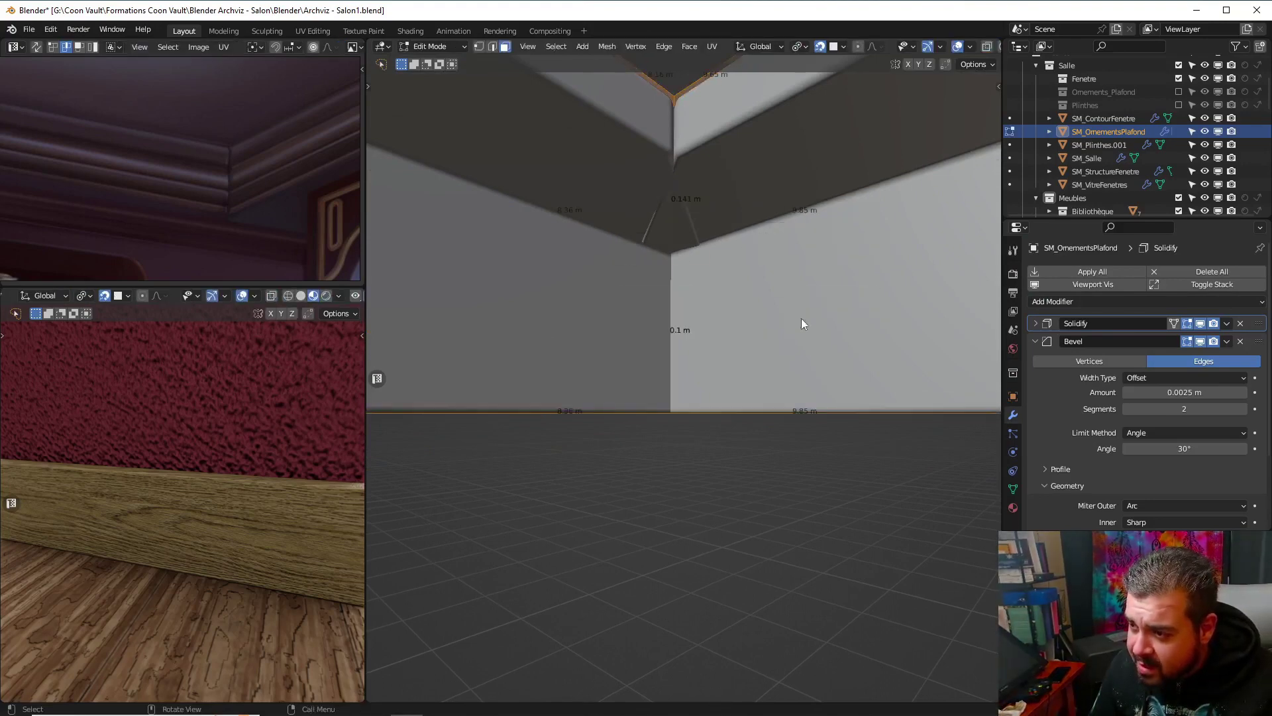
{"action": "key", "text": "KP_Divide"}
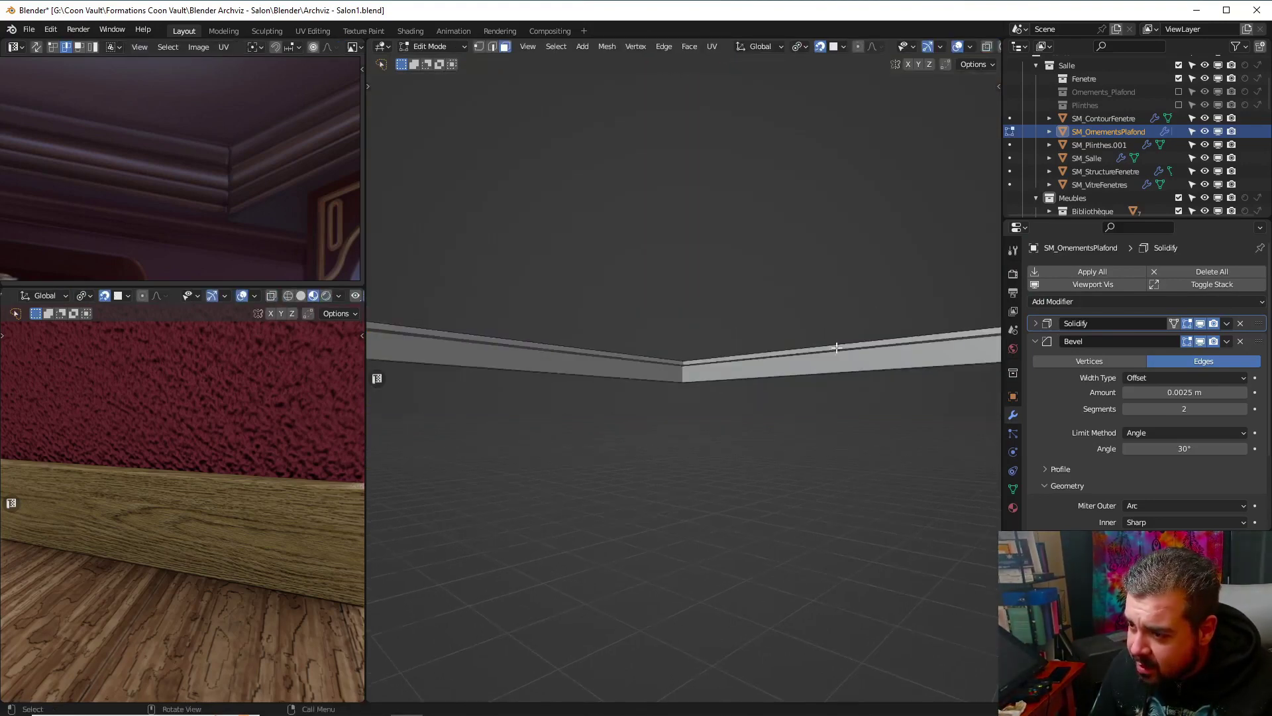
{"action": "middle_click_drag", "start_coordinate": [836, 347], "coordinate": [837, 486]}
{"action": "left_click", "coordinate": [790, 592], "text": "alt"}
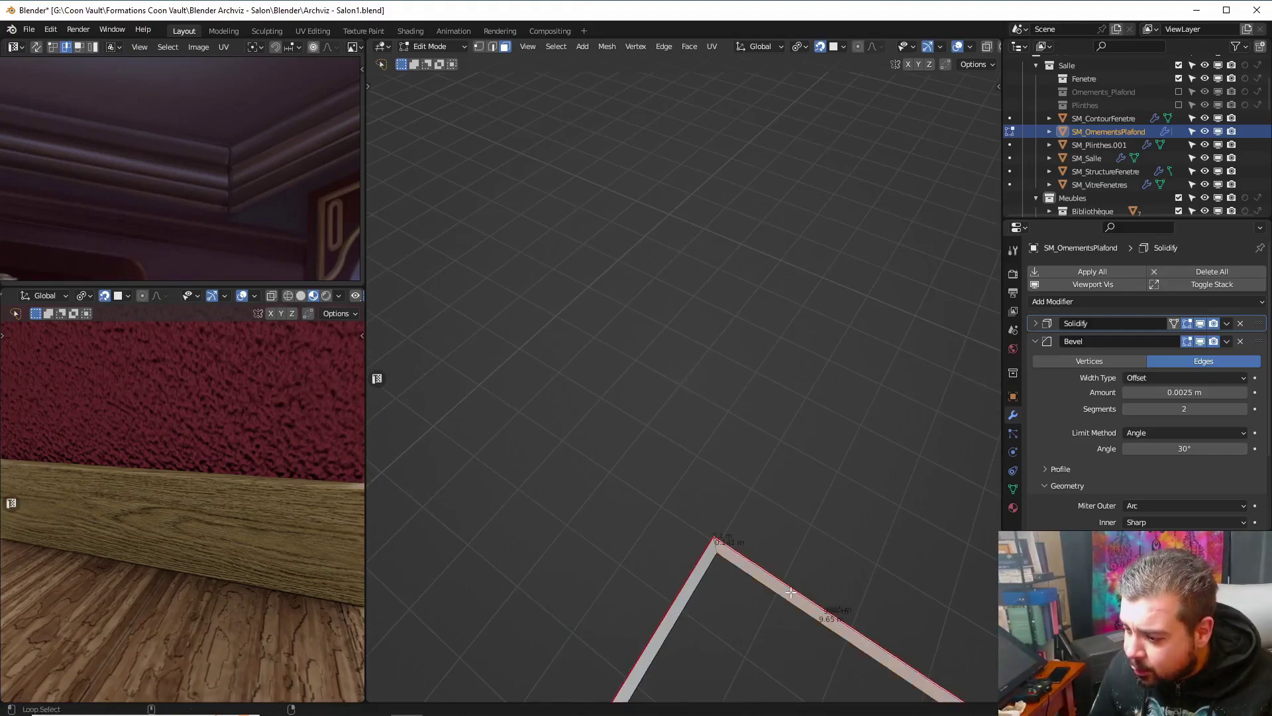
{"action": "middle_click_drag", "start_coordinate": [790, 591], "coordinate": [811, 355]}
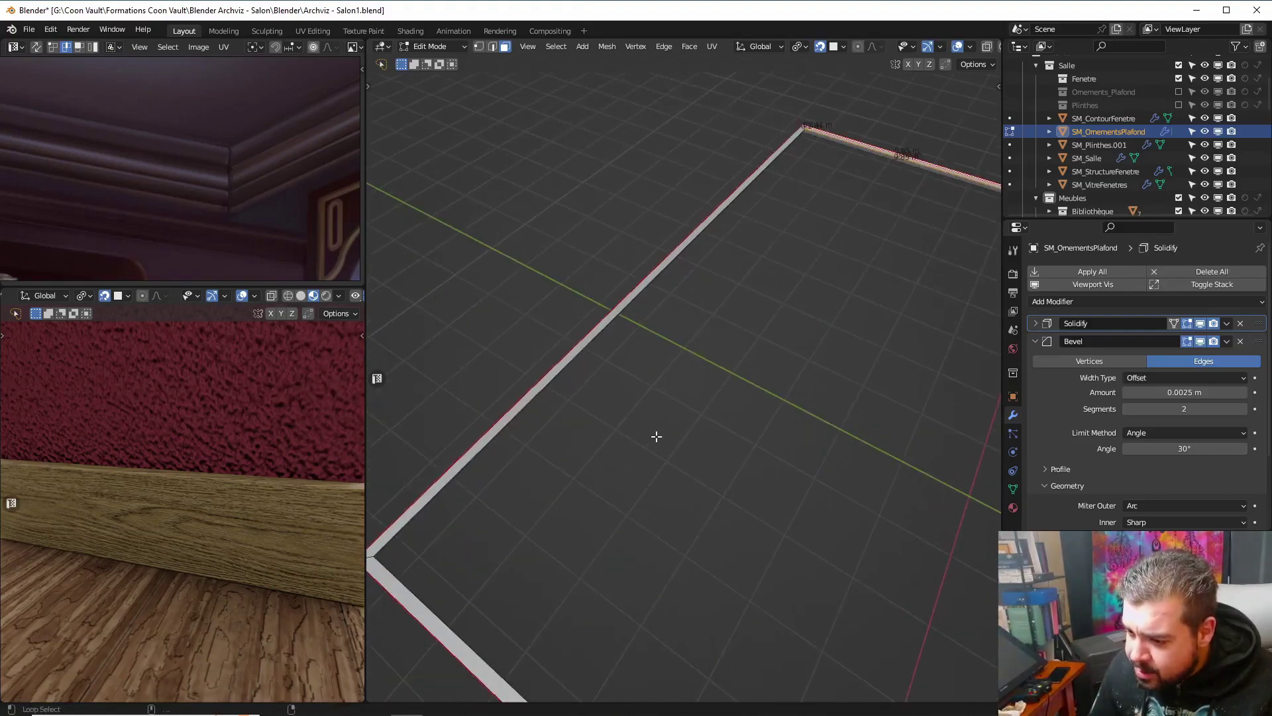
{"action": "middle_click_drag", "start_coordinate": [520, 533], "coordinate": [637, 456], "text": "shift"}
{"action": "left_click", "coordinate": [619, 492], "text": "alt"}
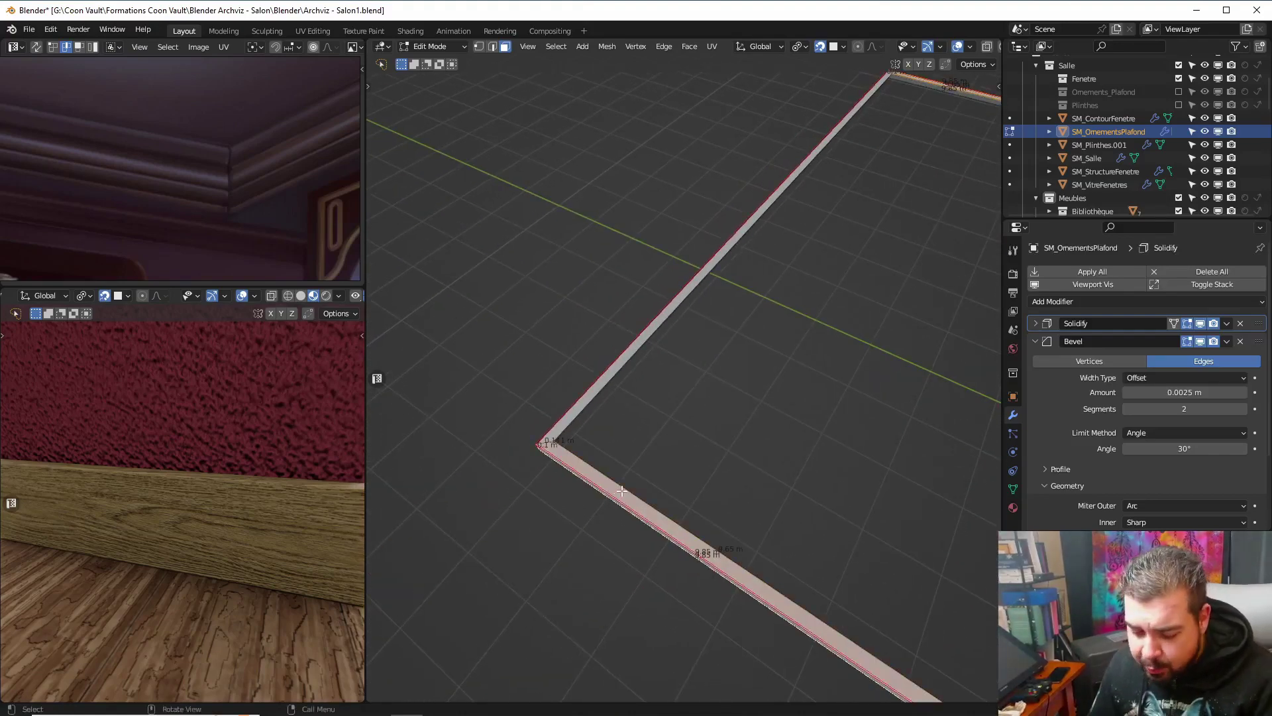
{"action": "key", "text": "p"}
{"action": "left_click", "coordinate": [622, 490]}
{"action": "key", "text": "ctrl+Tab"}
{"action": "left_click", "coordinate": [625, 427]}
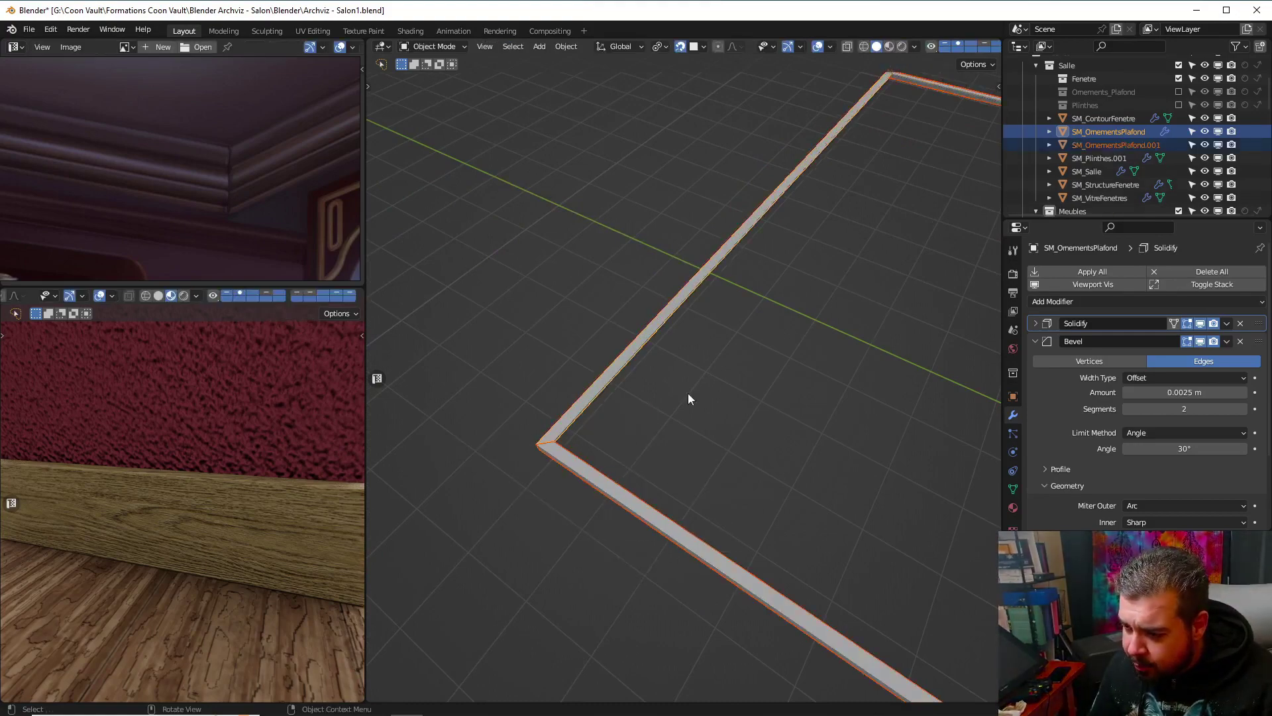
Select only SM_OrnementsPlafond.001 and set its Solidify thickness to 0.02 m
{"action": "middle_click_drag", "start_coordinate": [687, 397], "coordinate": [703, 324]}
{"action": "left_click", "coordinate": [732, 284]}
{"action": "middle_click_drag", "start_coordinate": [737, 264], "coordinate": [661, 163]}
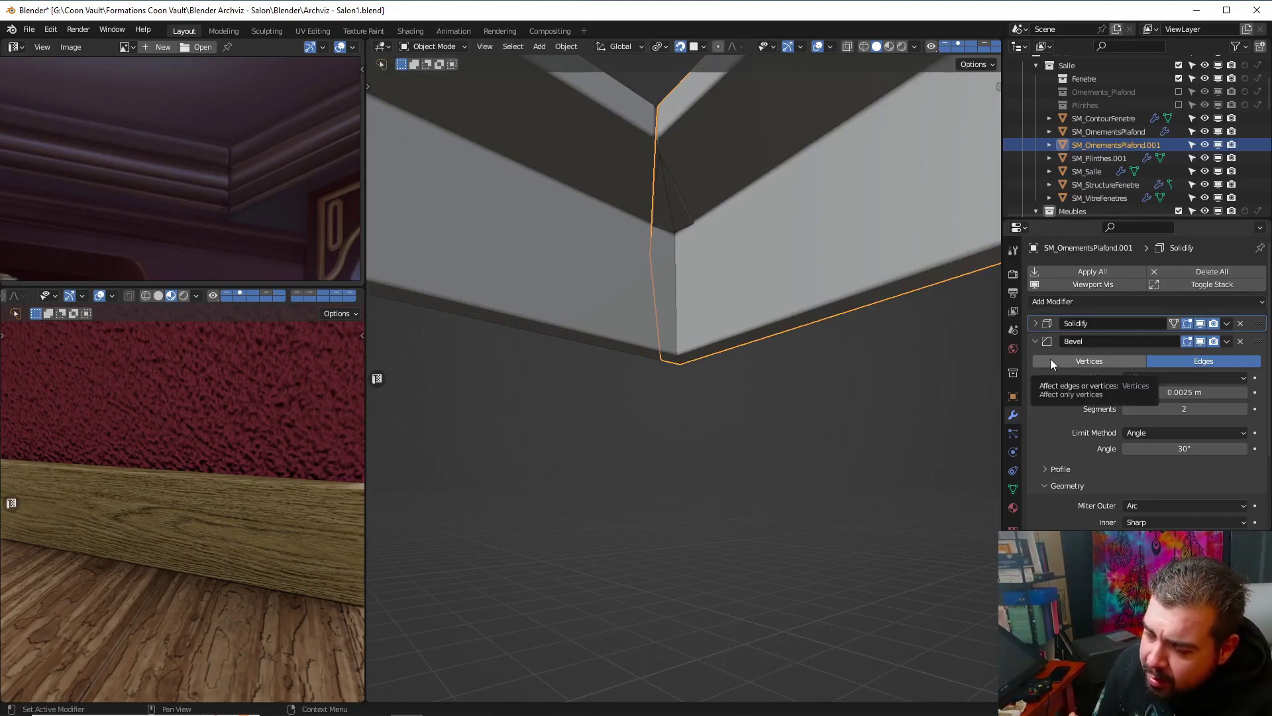
{"action": "left_click", "coordinate": [1035, 323]}
{"action": "left_click", "coordinate": [1164, 362]}
{"action": "type", "text": "0"}
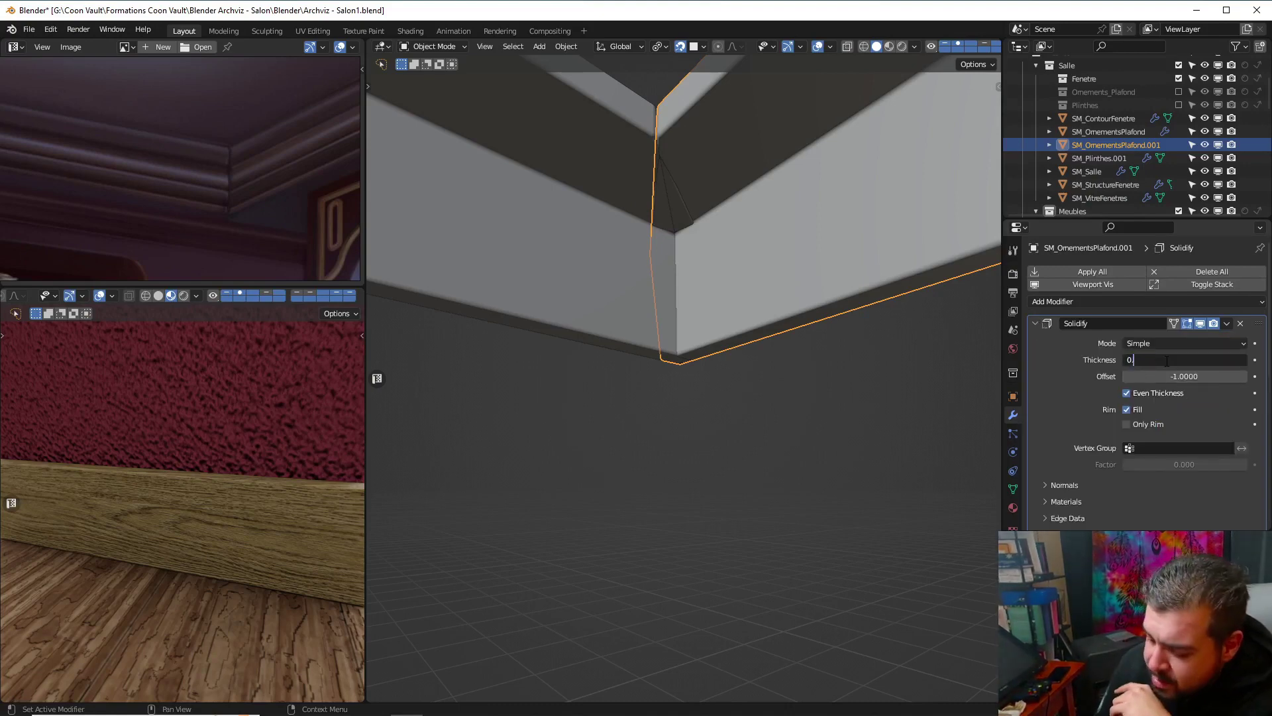
{"action": "type", "text": ".02"}
{"action": "key", "text": "Return"}
{"action": "scroll", "coordinate": [689, 238], "scroll_direction": "up", "scroll_amount": 2}
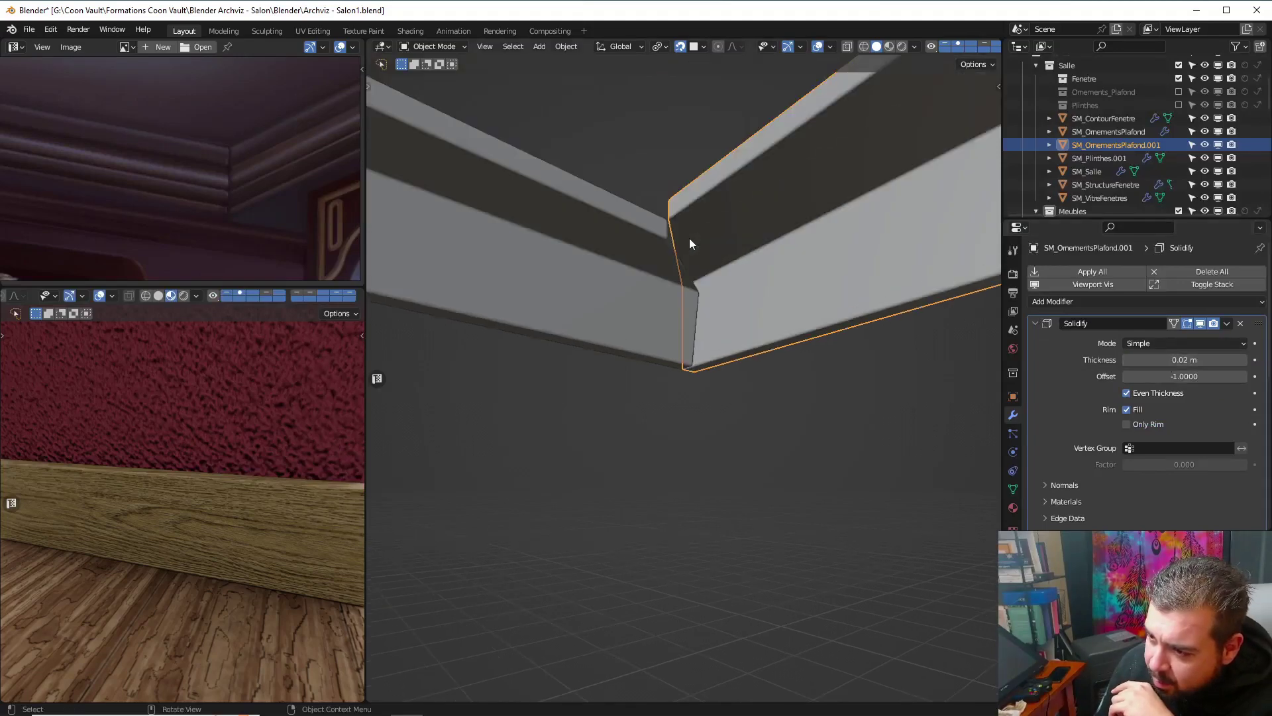
Select SM_OrnementsPlafond and set its Solidify thickness to 0.02 m
{"action": "left_click", "coordinate": [651, 240]}
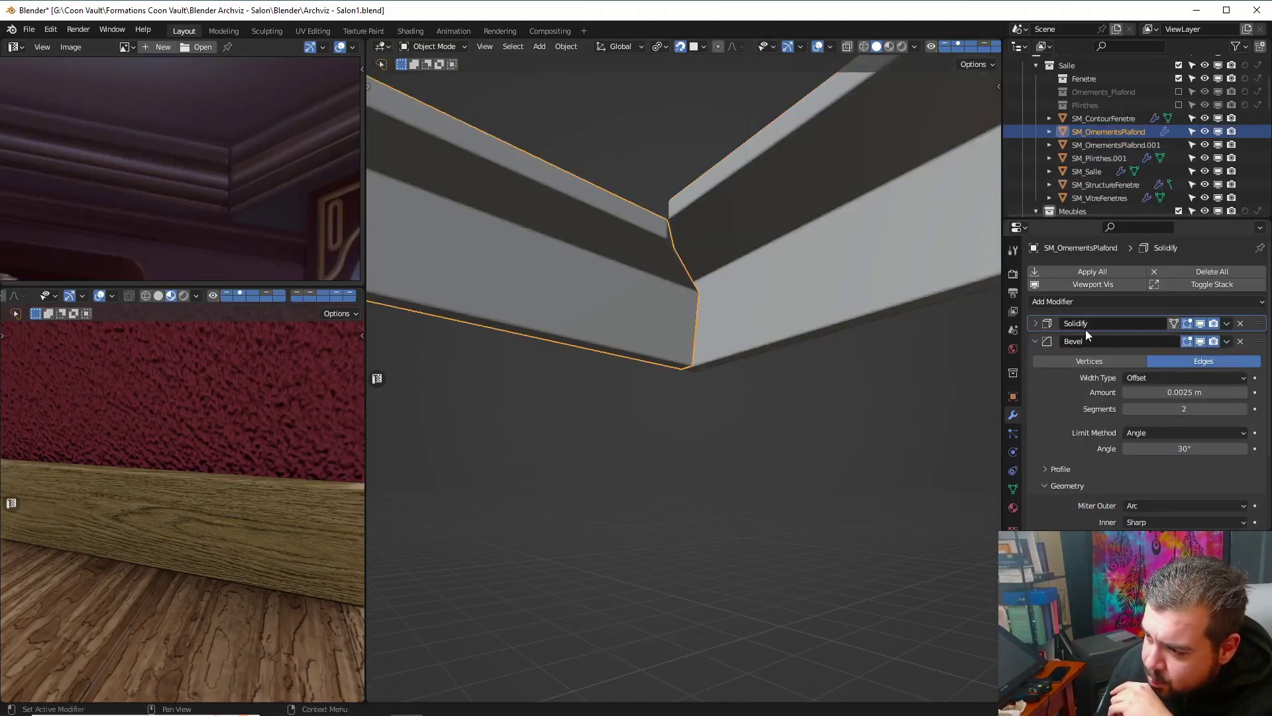
{"action": "left_click", "coordinate": [1035, 324]}
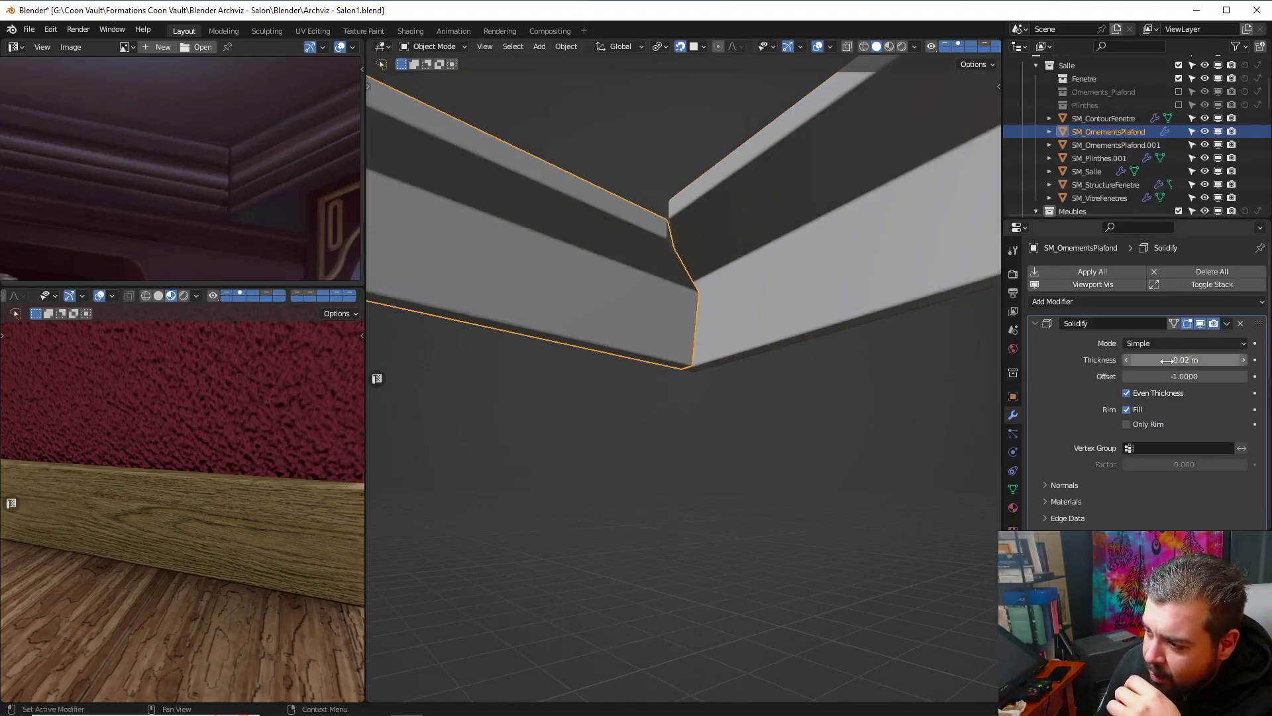
{"action": "double_click", "coordinate": [1191, 360]}
{"action": "type", "text": "0.02"}
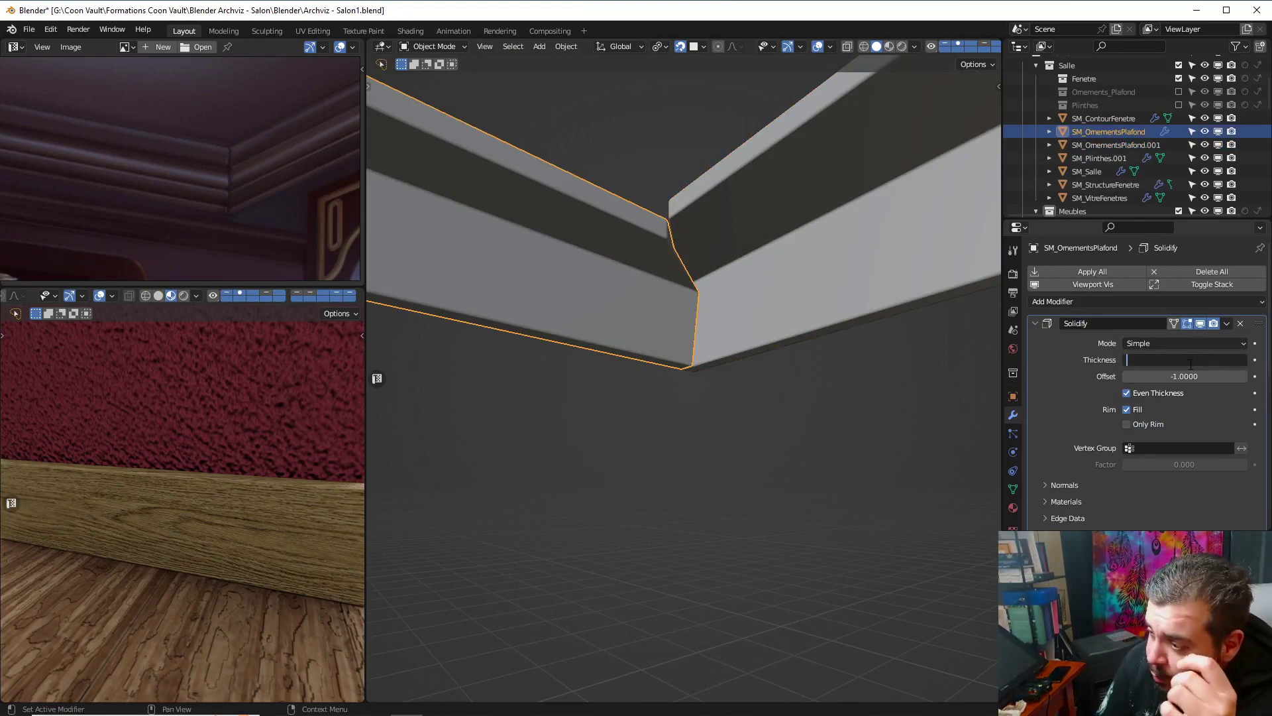
{"action": "key", "text": "Return"}
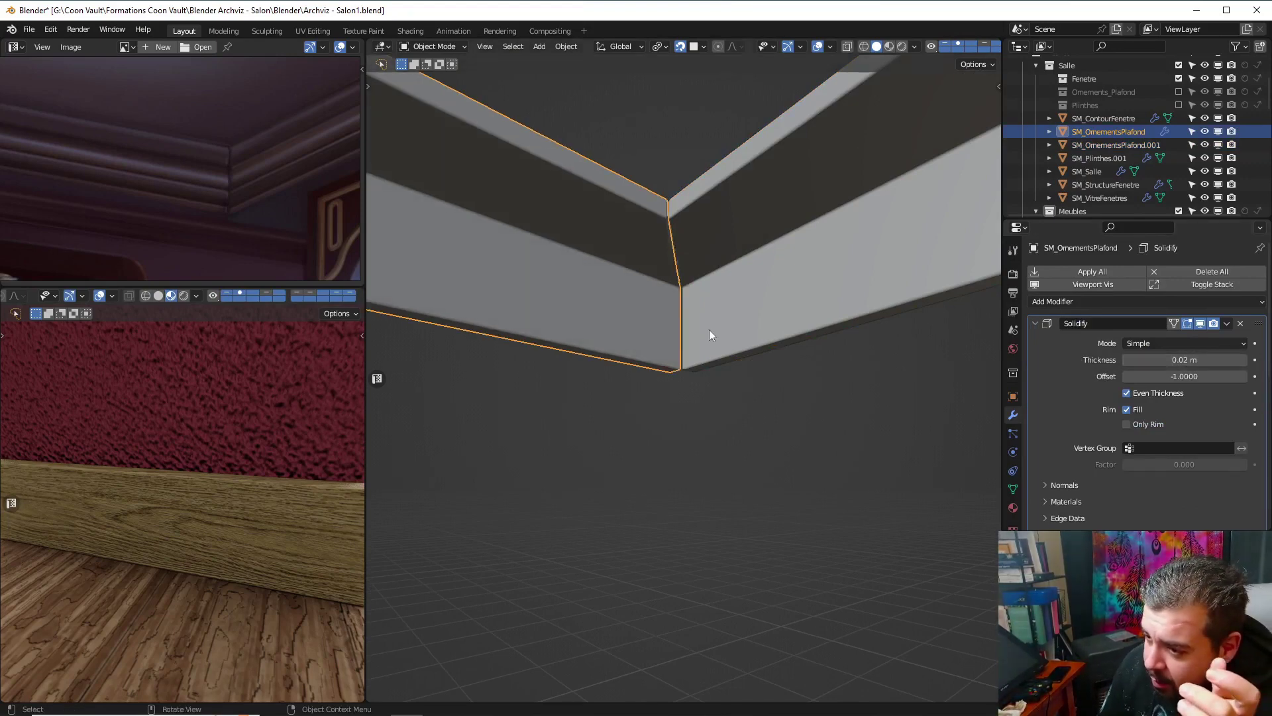
{"action": "middle_click_drag", "start_coordinate": [662, 281], "coordinate": [680, 283]}
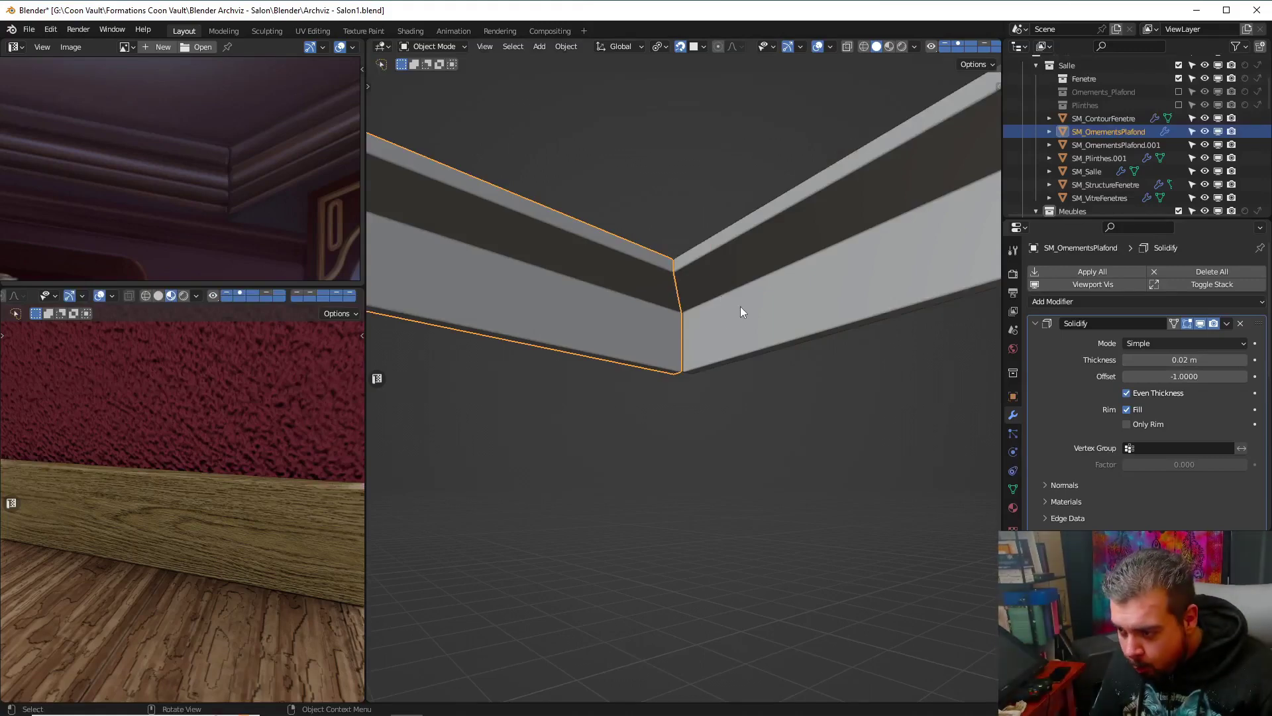
Compare the mitered corner from behind with the ornament's Even Thickness switched off and back on
{"action": "middle_click_drag", "start_coordinate": [753, 311], "coordinate": [701, 389]}
{"action": "left_click", "coordinate": [1127, 393]}
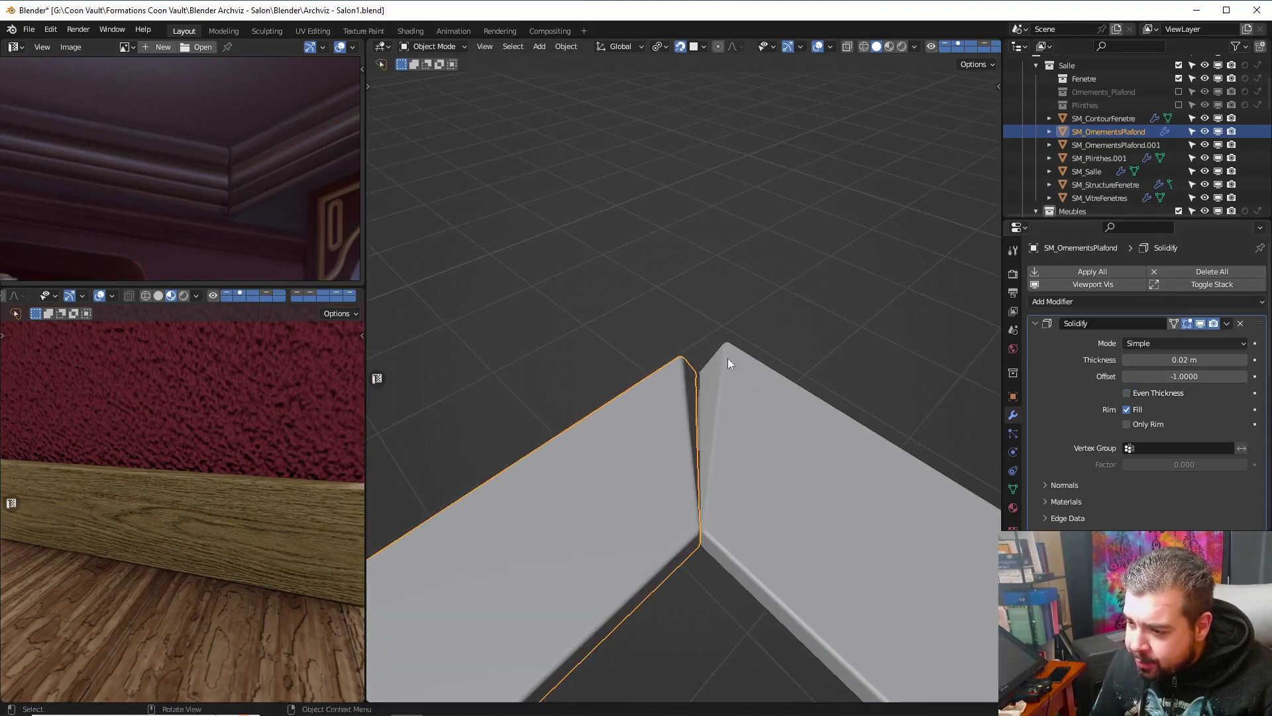
{"action": "left_click", "coordinate": [1127, 393]}
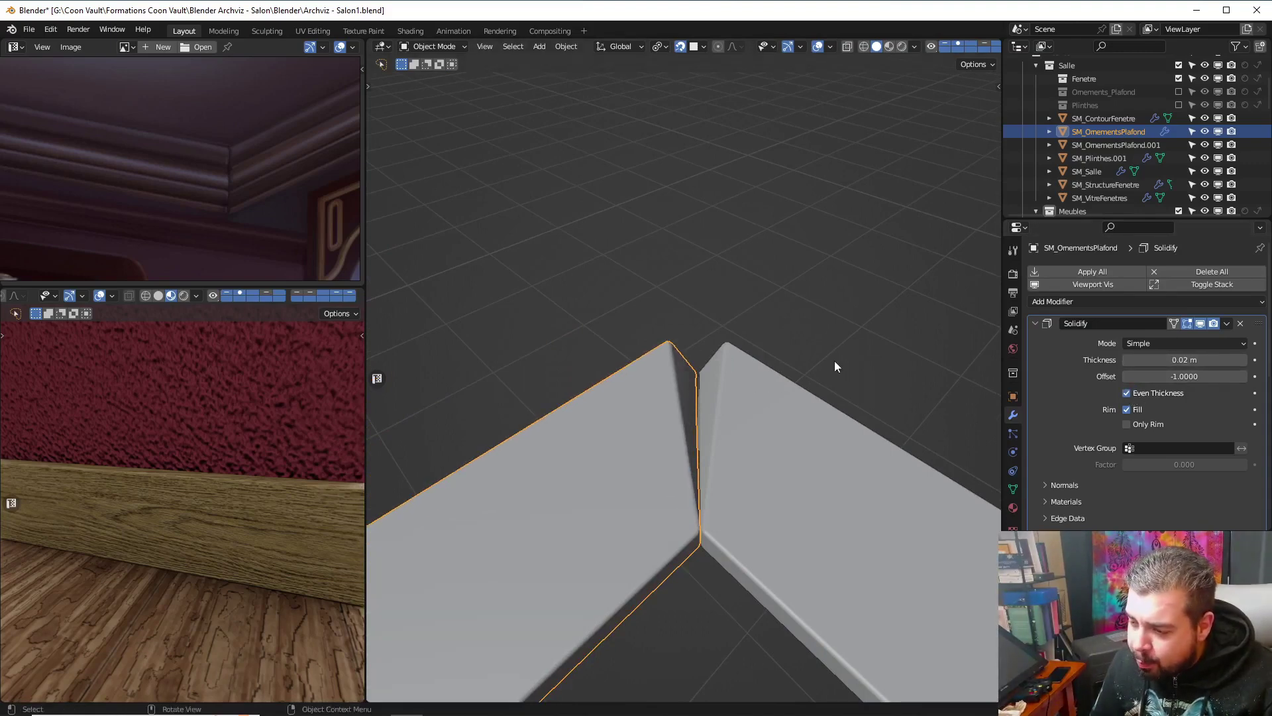
Reselect only SM_OrnementsPlafond and apply its Solidify modifier, keeping the Bevel modifier live
{"action": "middle_click_drag", "start_coordinate": [834, 360], "coordinate": [731, 162]}
{"action": "key", "text": "a"}
{"action": "left_click", "coordinate": [741, 118]}
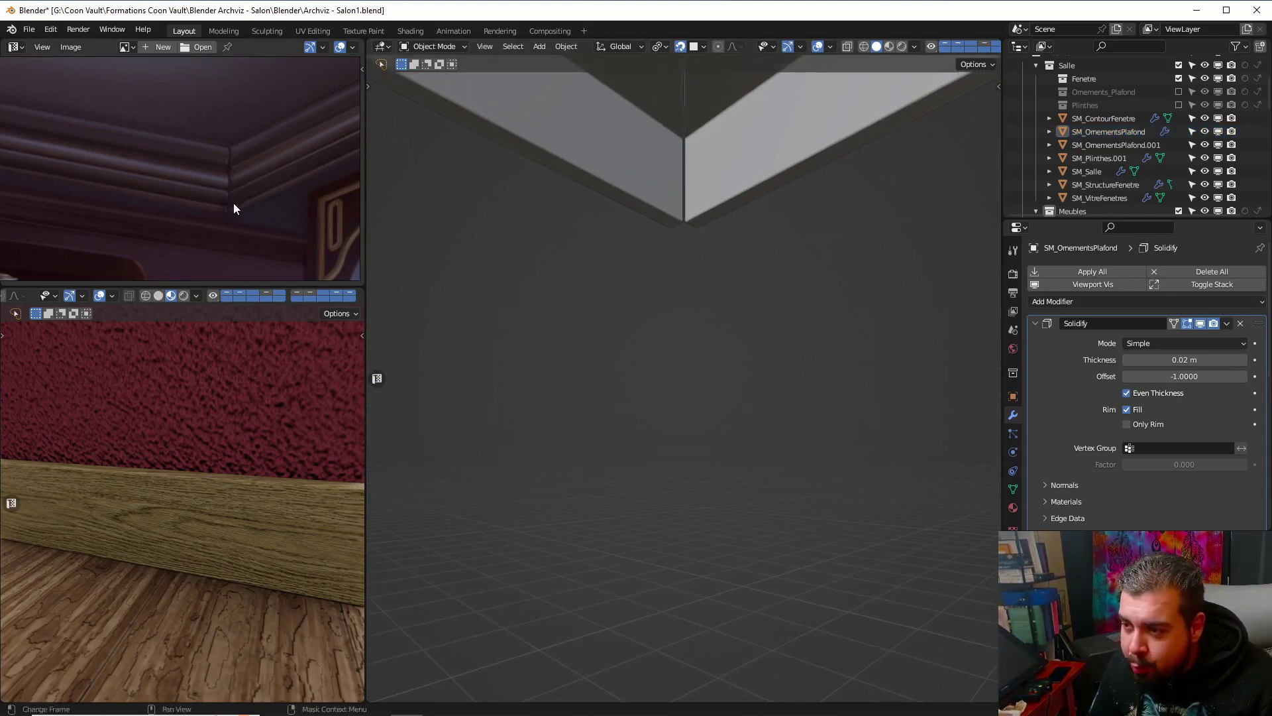
{"action": "left_click", "coordinate": [667, 221]}
{"action": "middle_click_drag", "start_coordinate": [668, 221], "coordinate": [665, 191]}
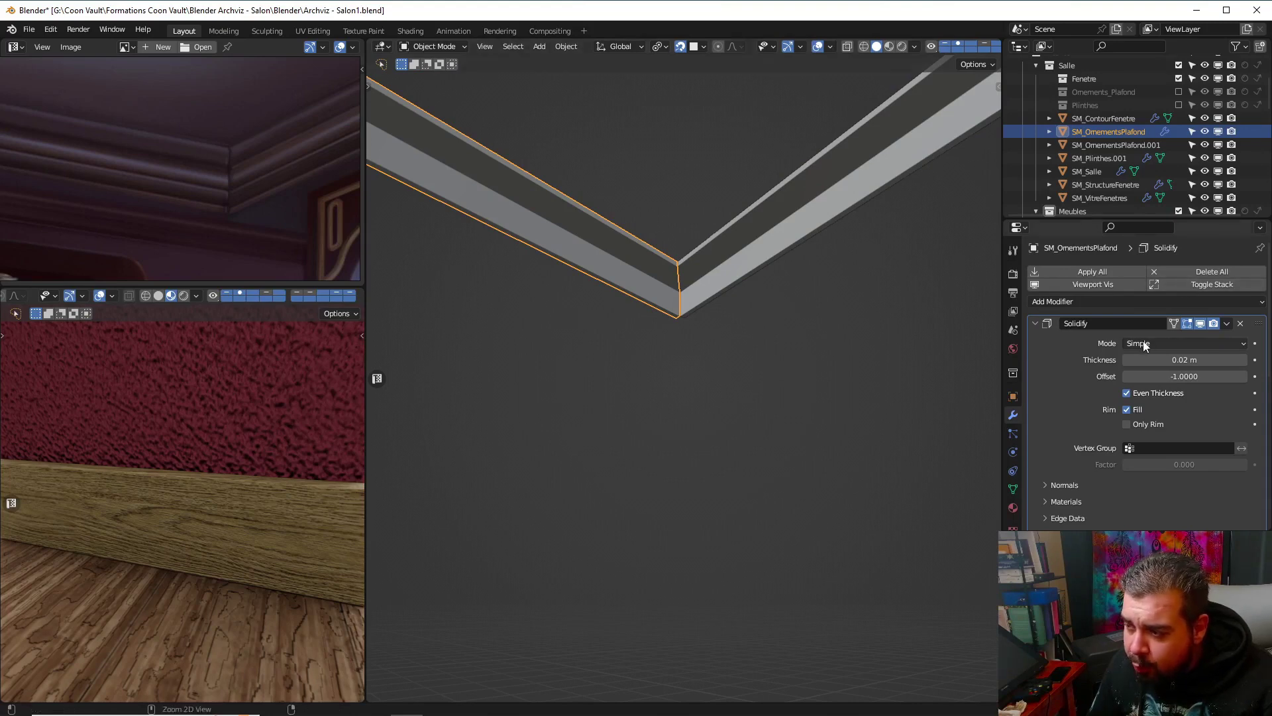
{"action": "key", "text": "ctrl+a"}
{"action": "middle_click_drag", "start_coordinate": [611, 256], "coordinate": [638, 289]}
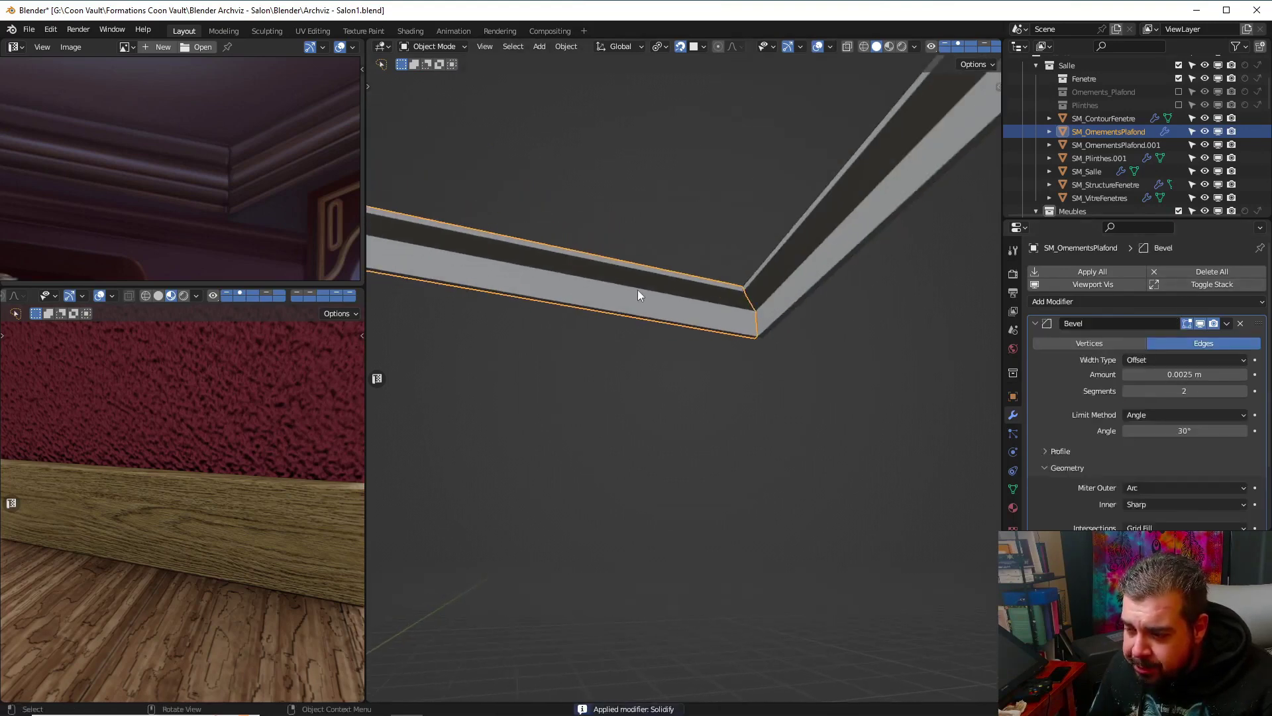
In Edit Mode, add three evenly spaced, unslid loop cuts along the sloped face of the ornament
{"action": "key", "text": "ctrl+Tab"}
{"action": "left_click", "coordinate": [633, 228]}
{"action": "key", "text": "a"}
{"action": "left_click", "coordinate": [658, 213]}
{"action": "key", "text": "a"}
{"action": "left_click", "coordinate": [657, 199]}
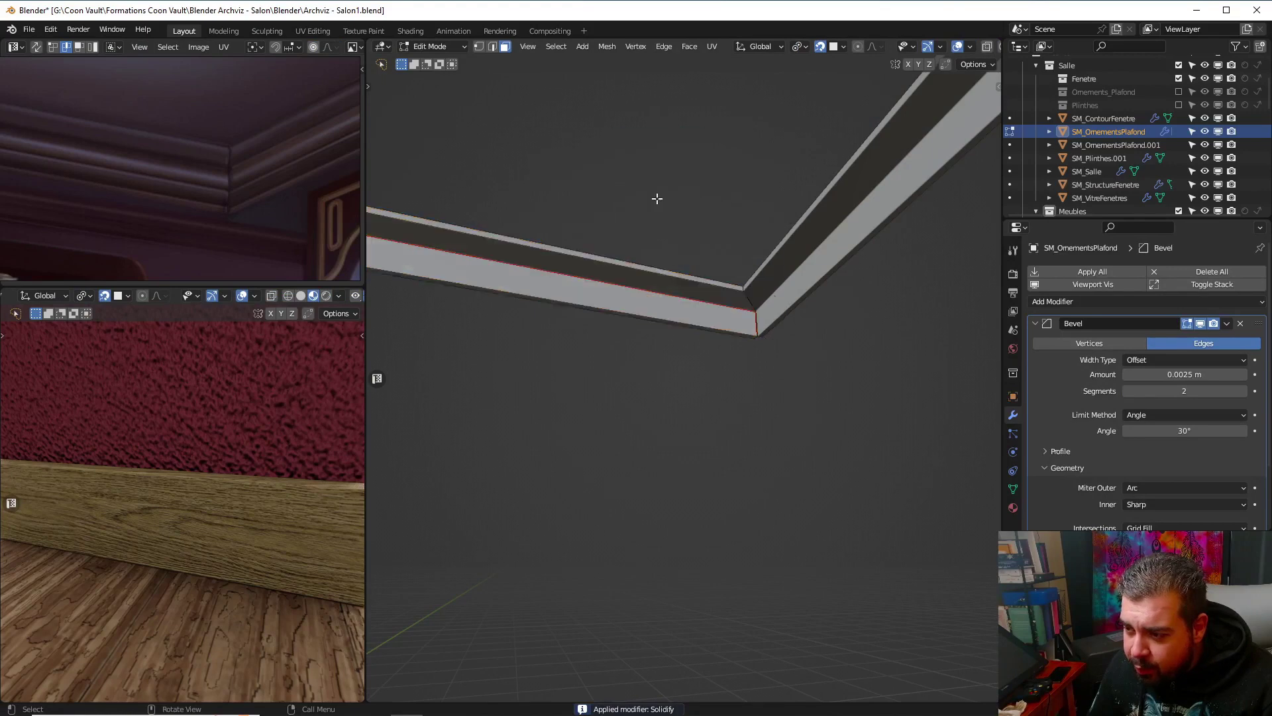
{"action": "middle_click_drag", "start_coordinate": [662, 211], "coordinate": [703, 253]}
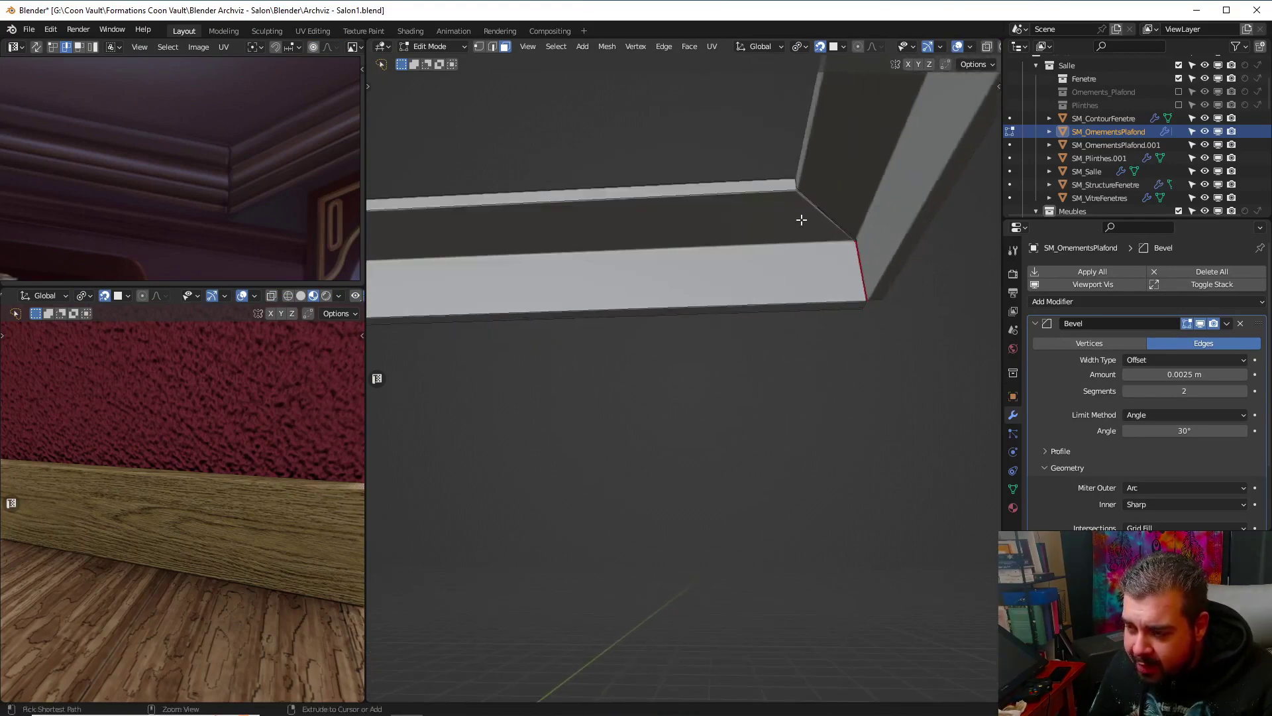
{"action": "key", "text": "ctrl+r"}
{"action": "scroll", "coordinate": [803, 214], "scroll_direction": "up", "scroll_amount": 1}
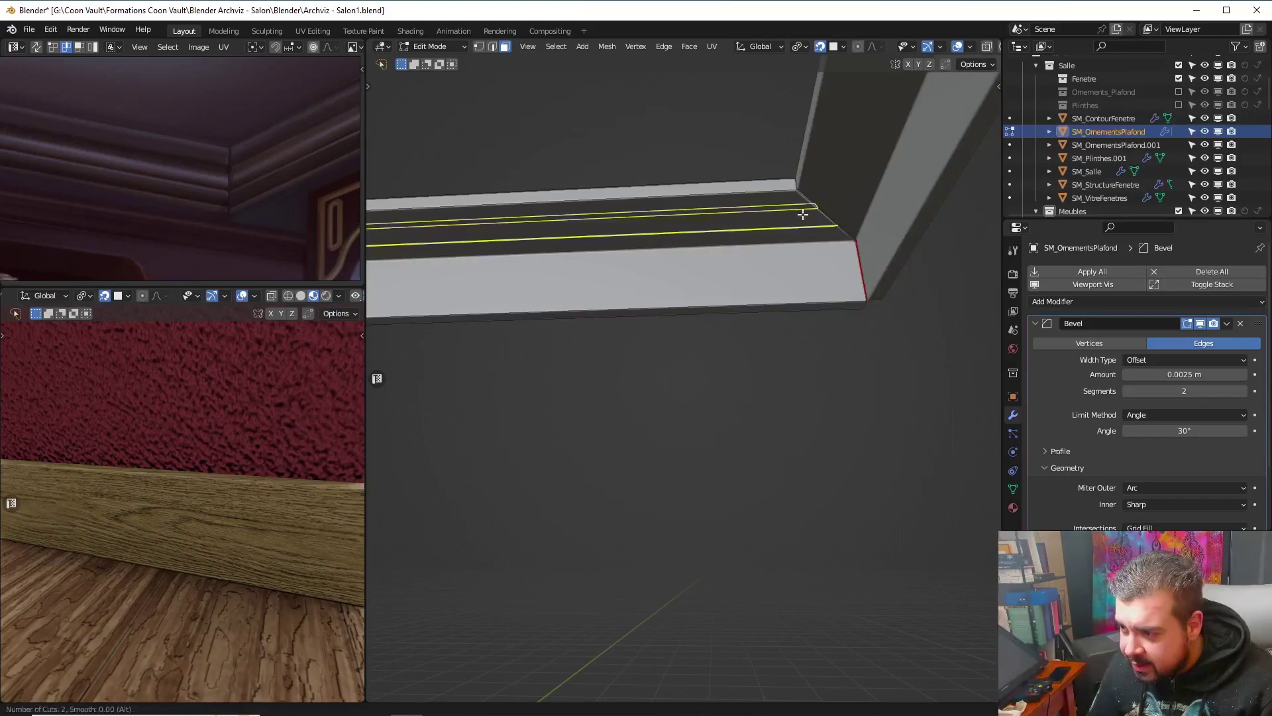
{"action": "scroll", "coordinate": [802, 214], "scroll_direction": "up", "scroll_amount": 1}
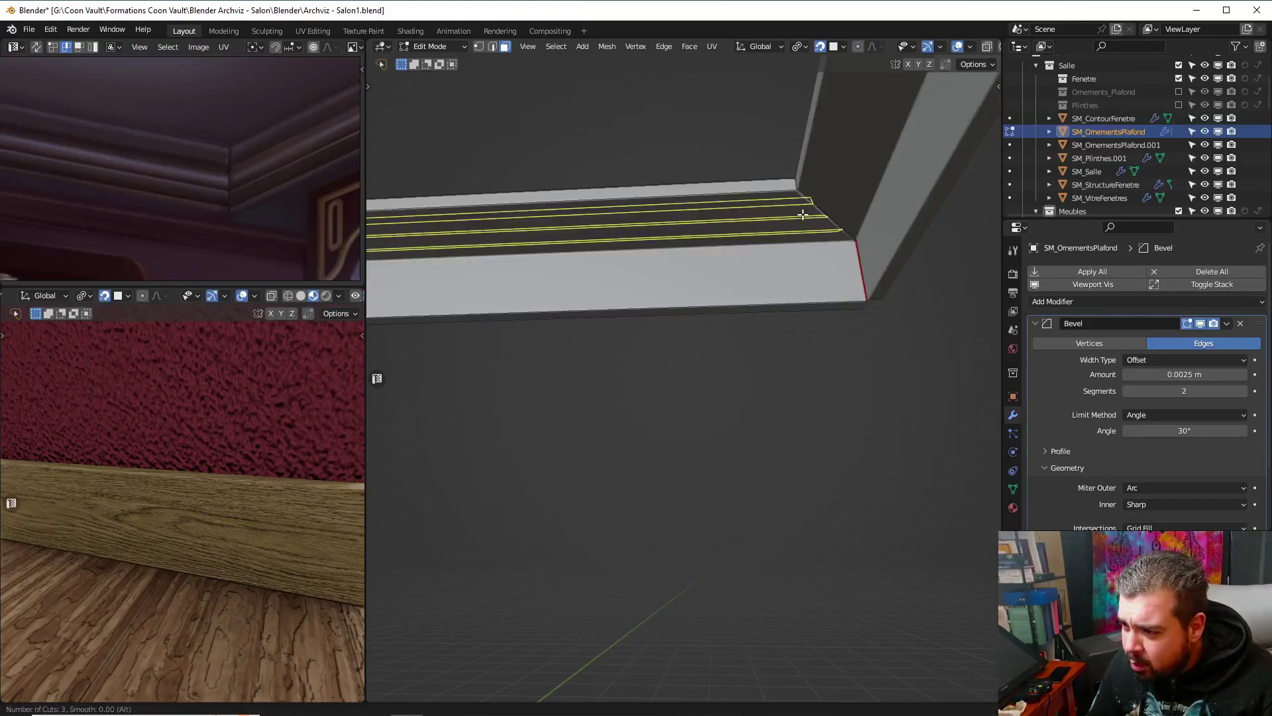
{"action": "left_click", "coordinate": [802, 214]}
{"action": "right_click", "coordinate": [802, 214]}
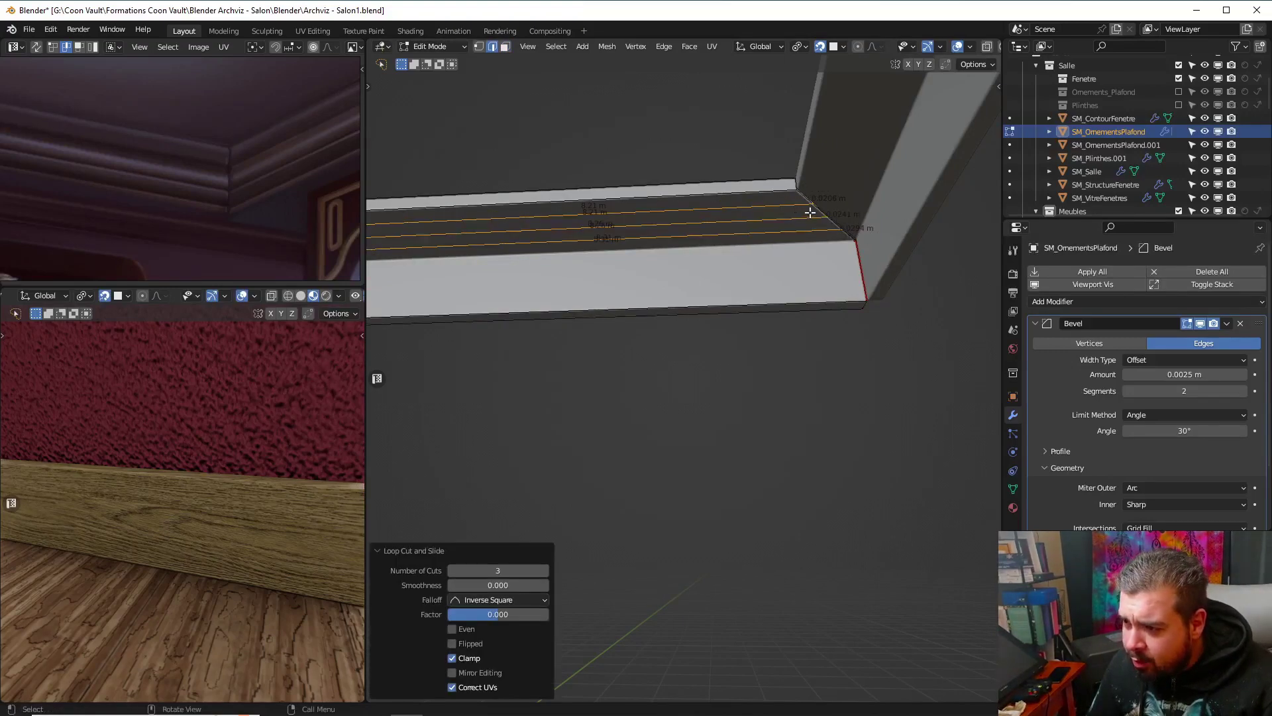
Bevel the three new edge loops by 0.005 m with one segment
{"action": "key", "text": "ctrl+b"}
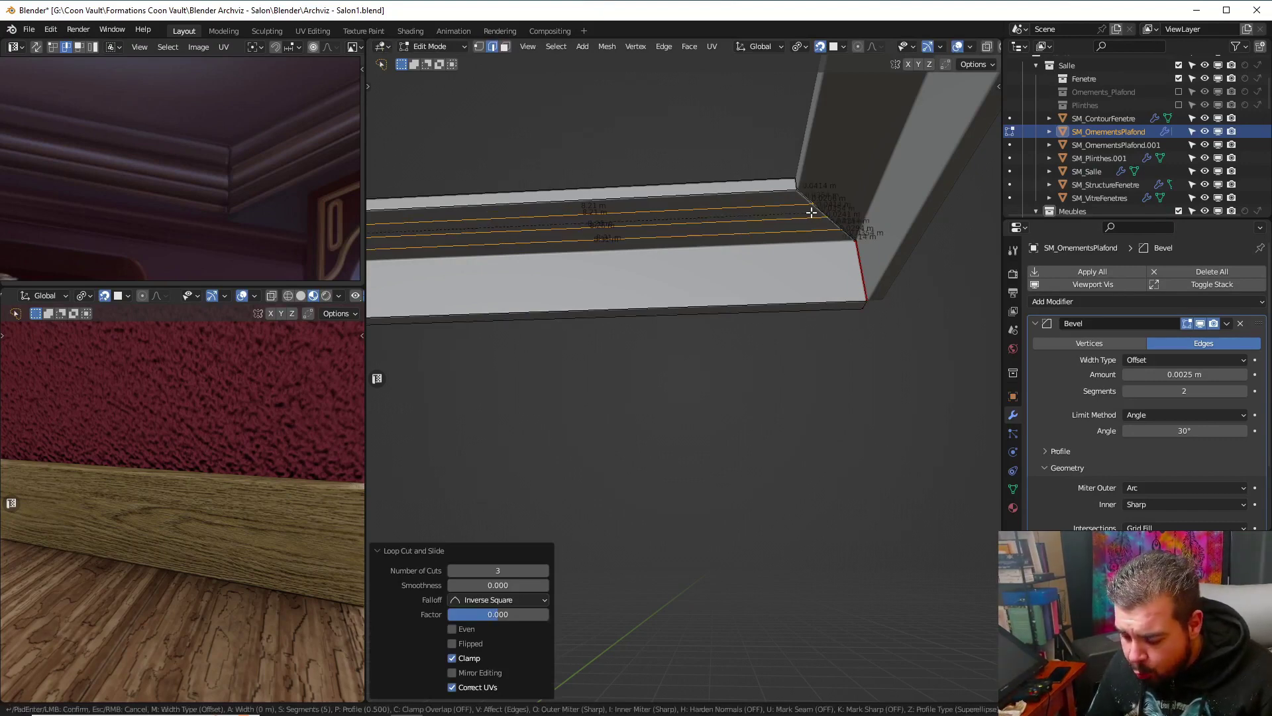
{"action": "type", "text": "0.0"}
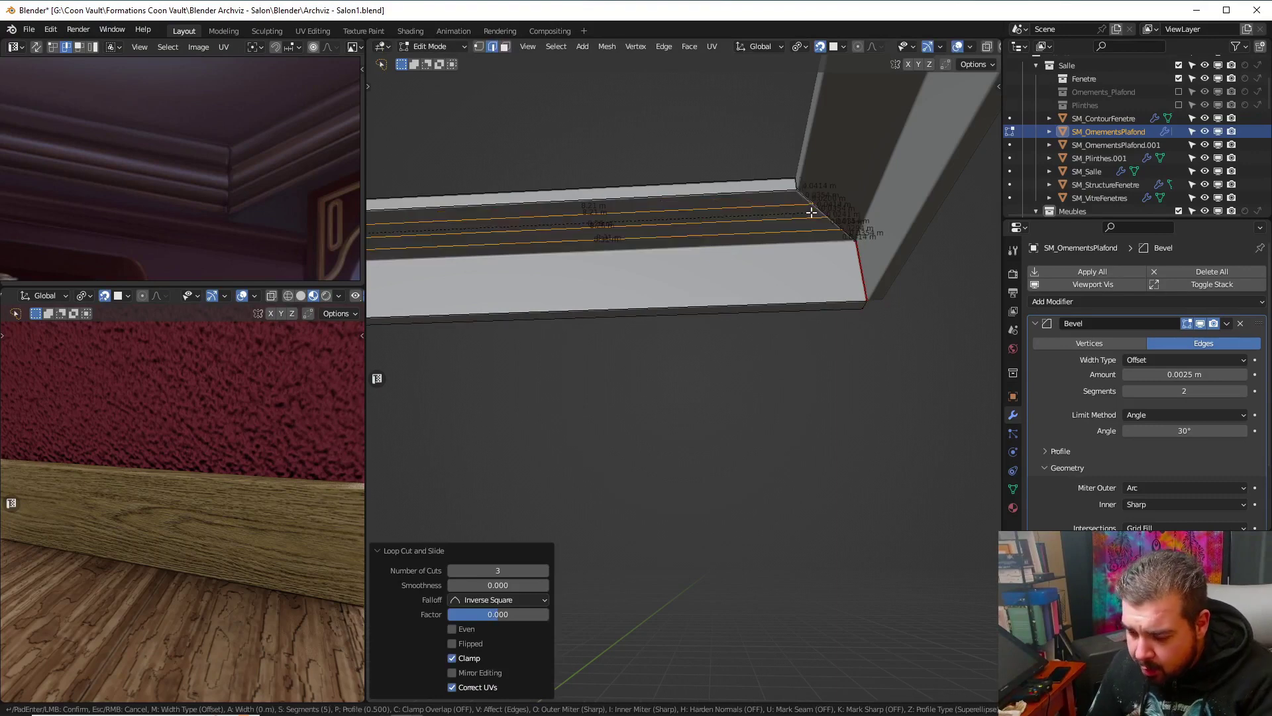
{"action": "type", "text": "1"}
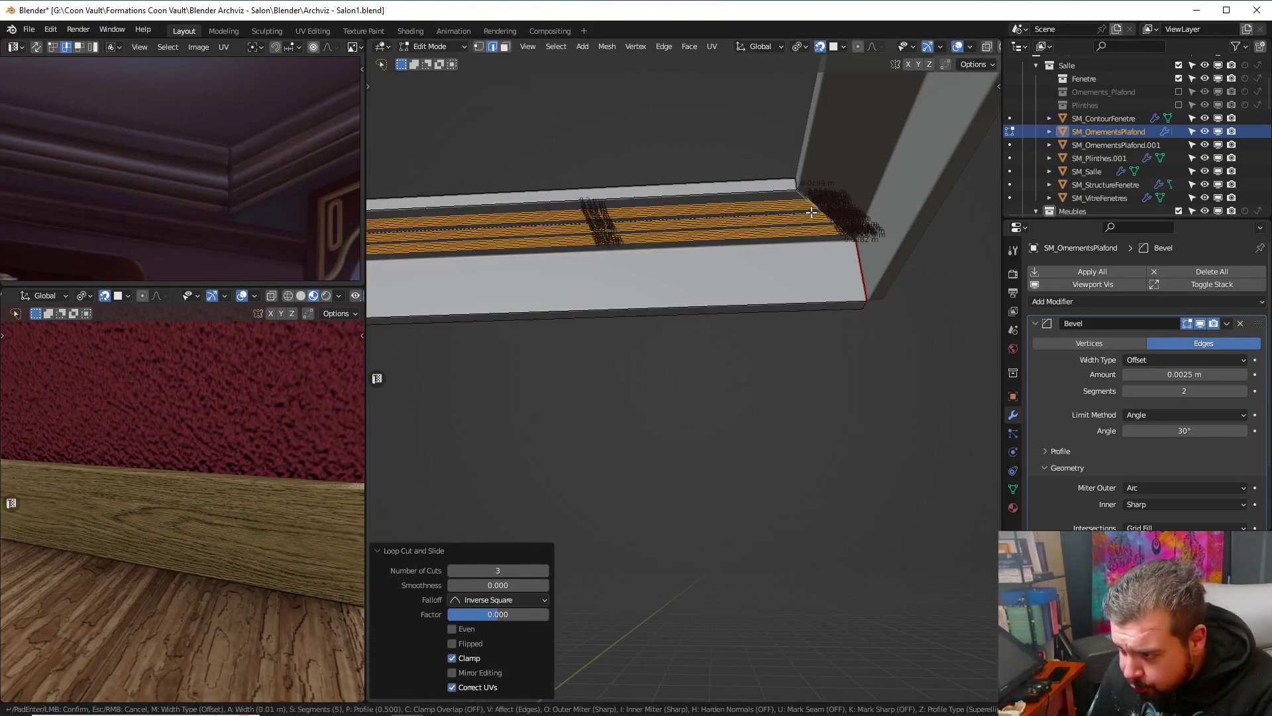
{"action": "key", "text": "BackSpace"}
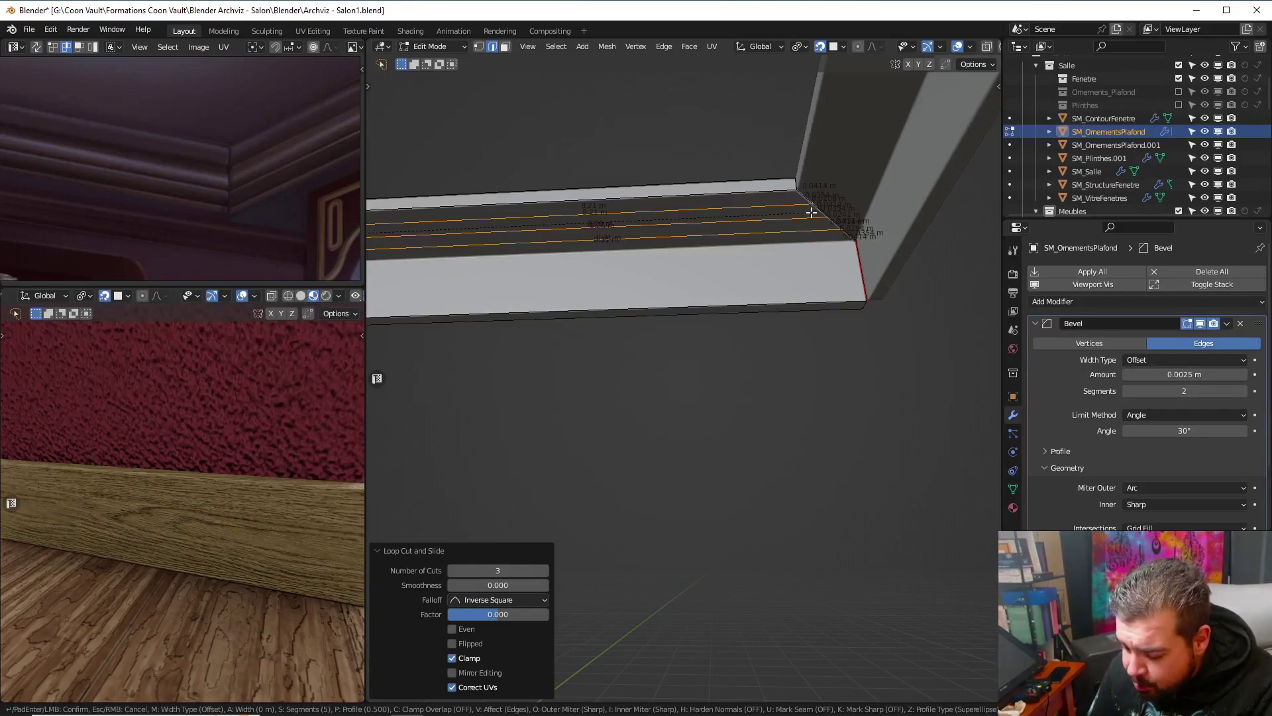
{"action": "type", "text": "5"}
{"action": "scroll", "coordinate": [810, 212], "scroll_direction": "down", "scroll_amount": 4}
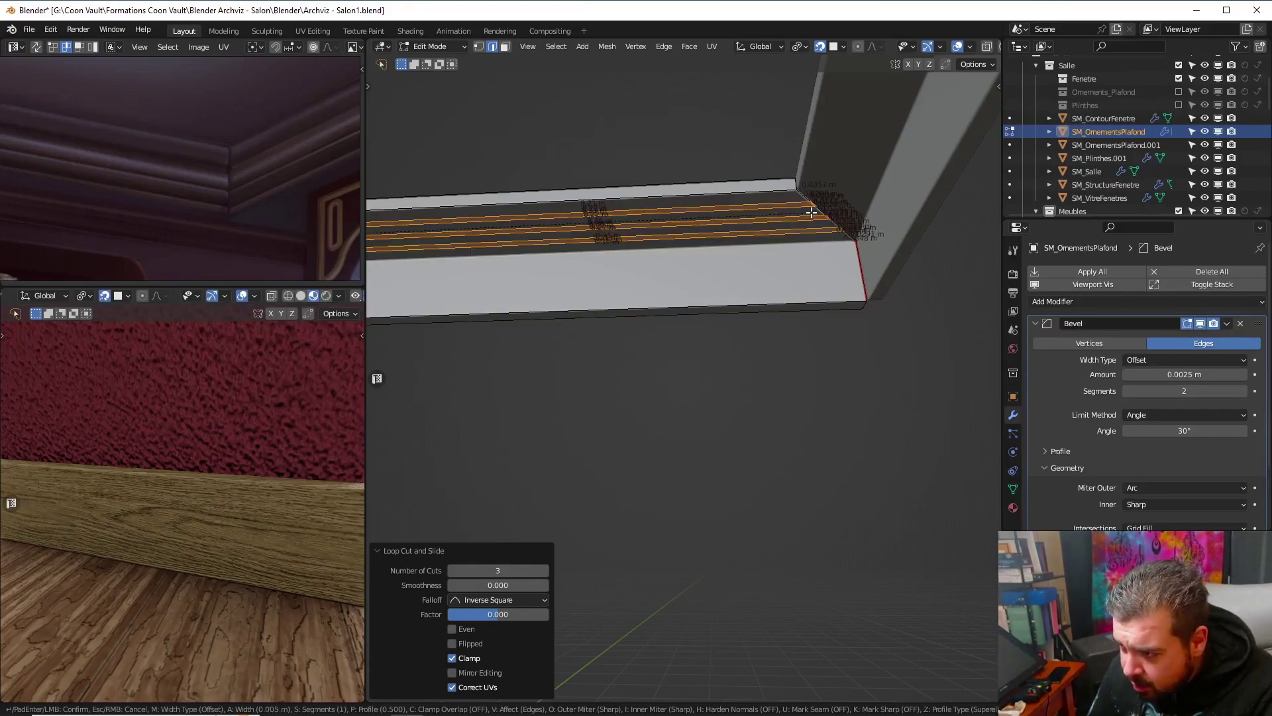
{"action": "key", "text": "BackSpace"}
{"action": "type", "text": "1"}
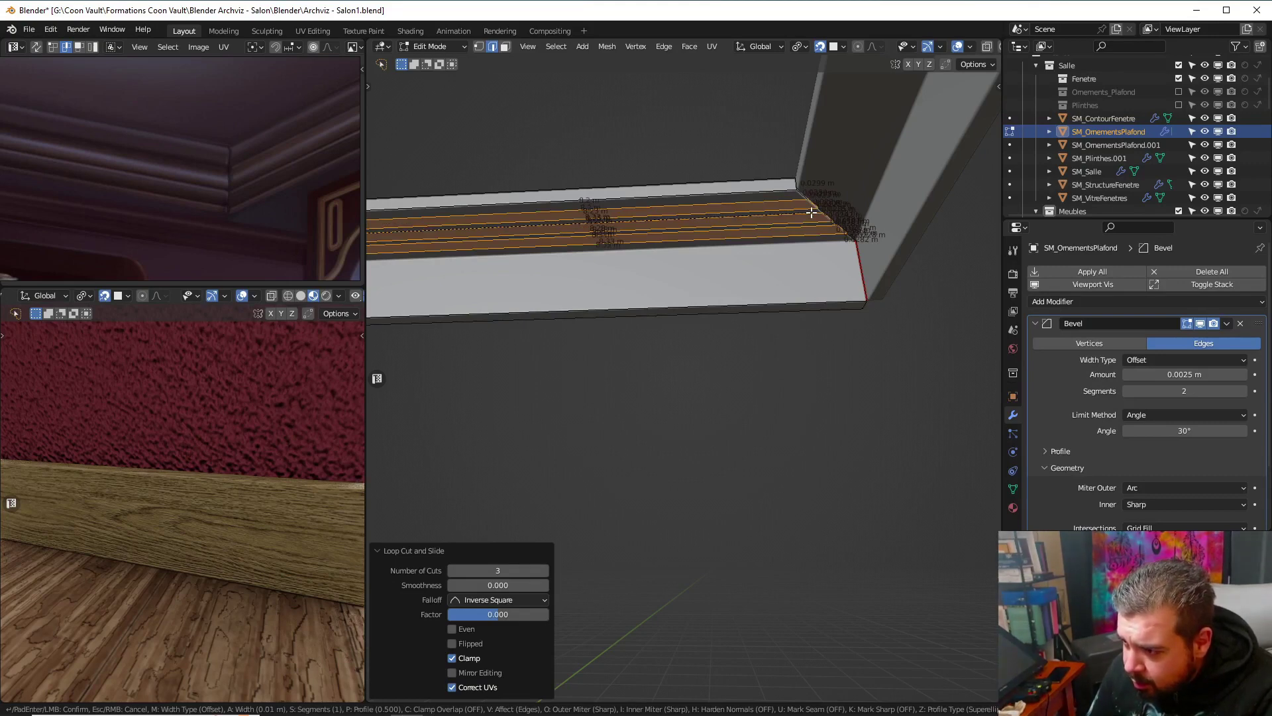
{"action": "key", "text": "BackSpace"}
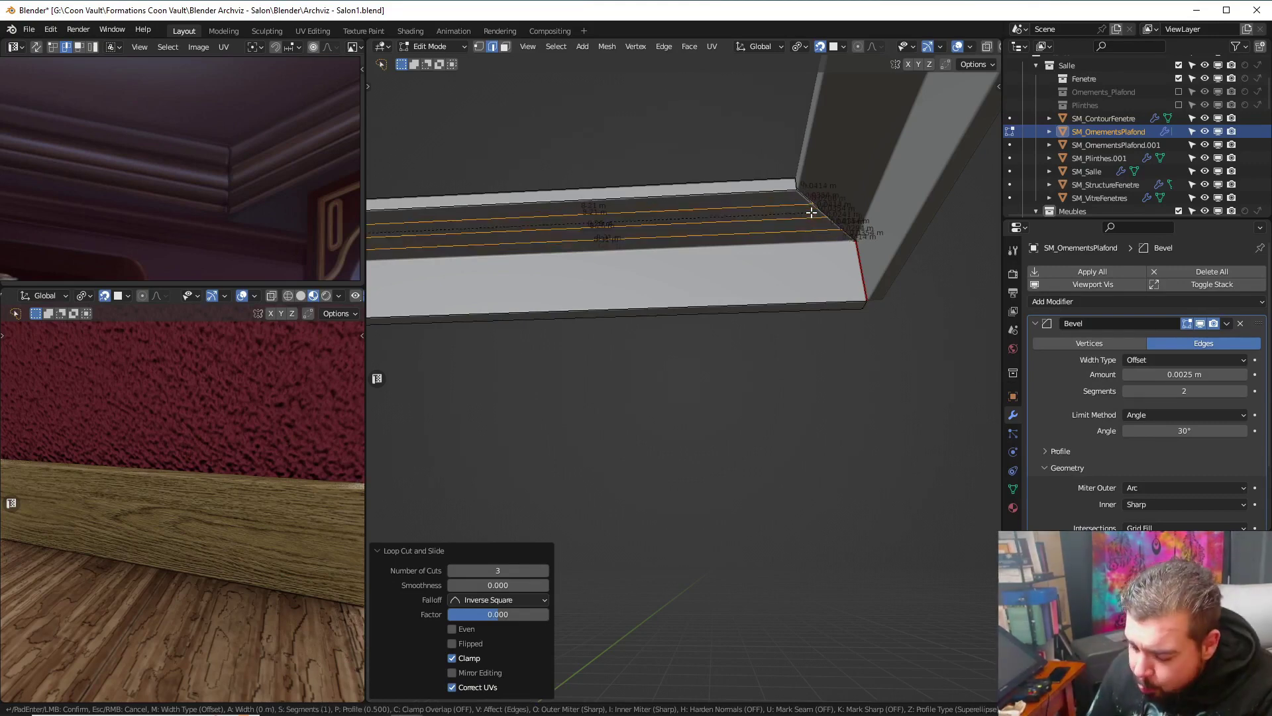
{"action": "type", "text": "05"}
{"action": "key", "text": "Return"}
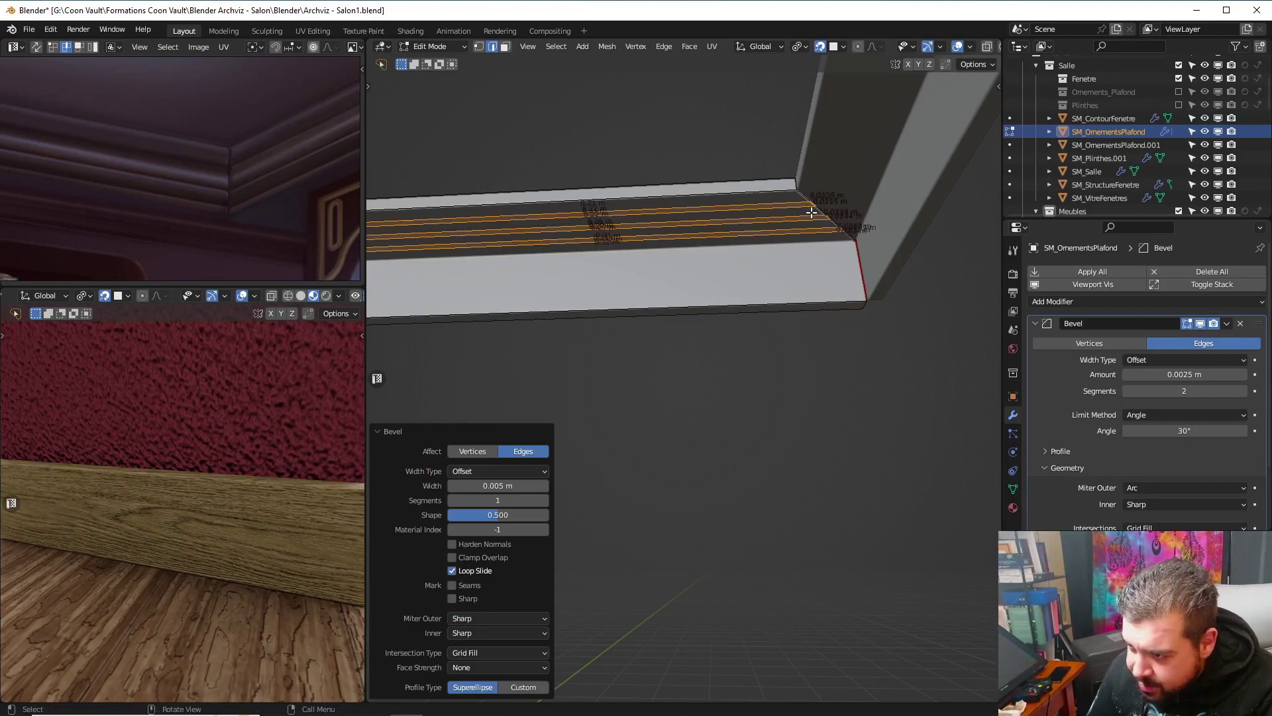
Try extruding the beveled strips scaled to 0.9 along Z, and undo both that extrusion and the 0.005 m bevel
{"action": "key", "text": "z"}
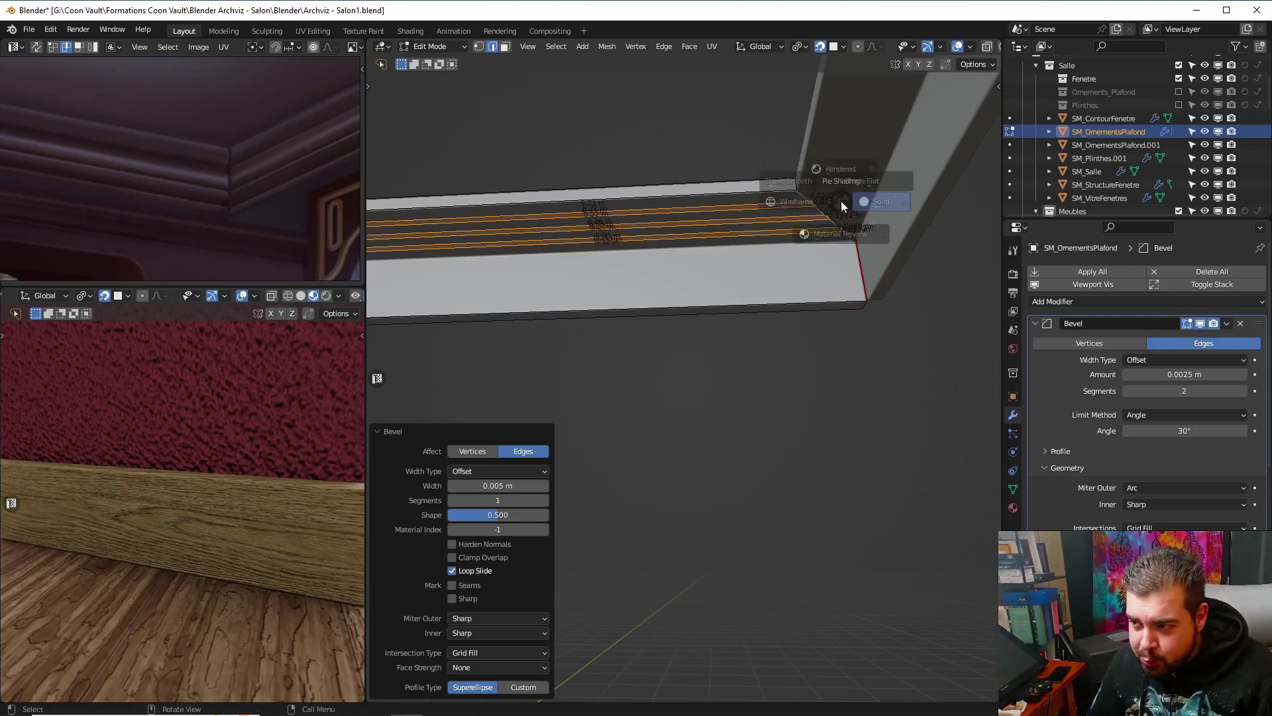
{"action": "key", "text": "Escape"}
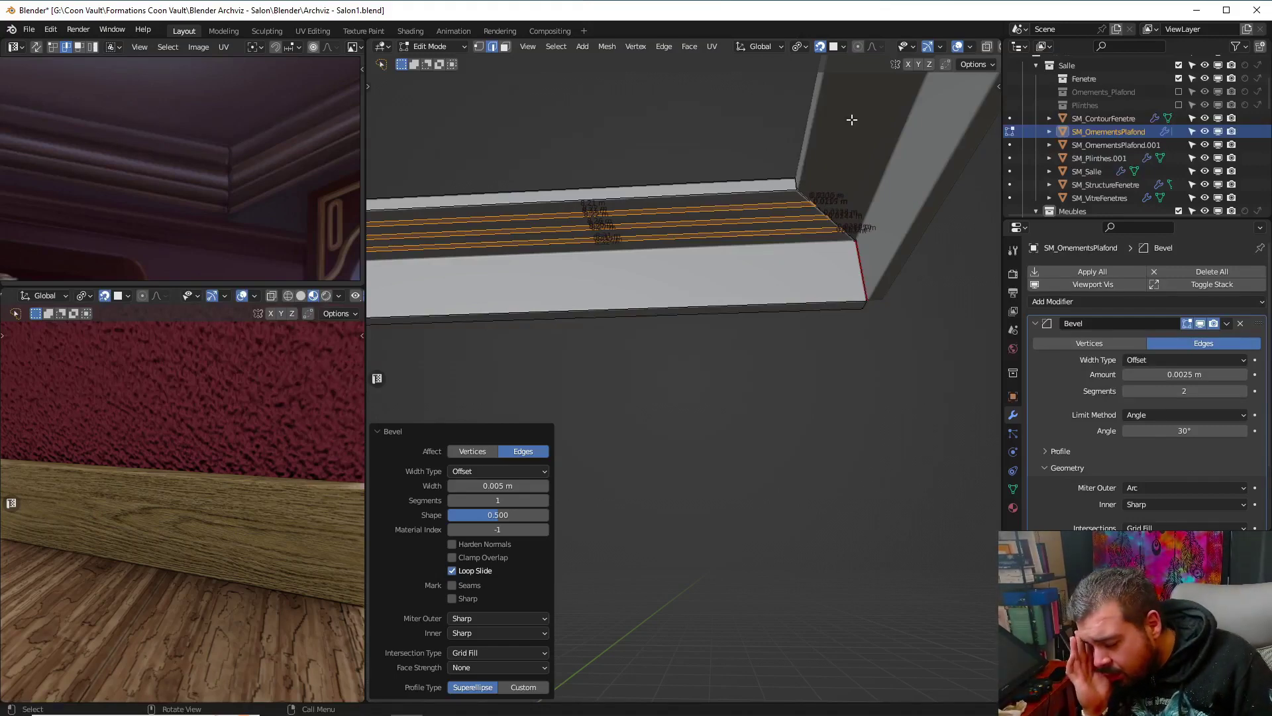
{"action": "key", "text": "s"}
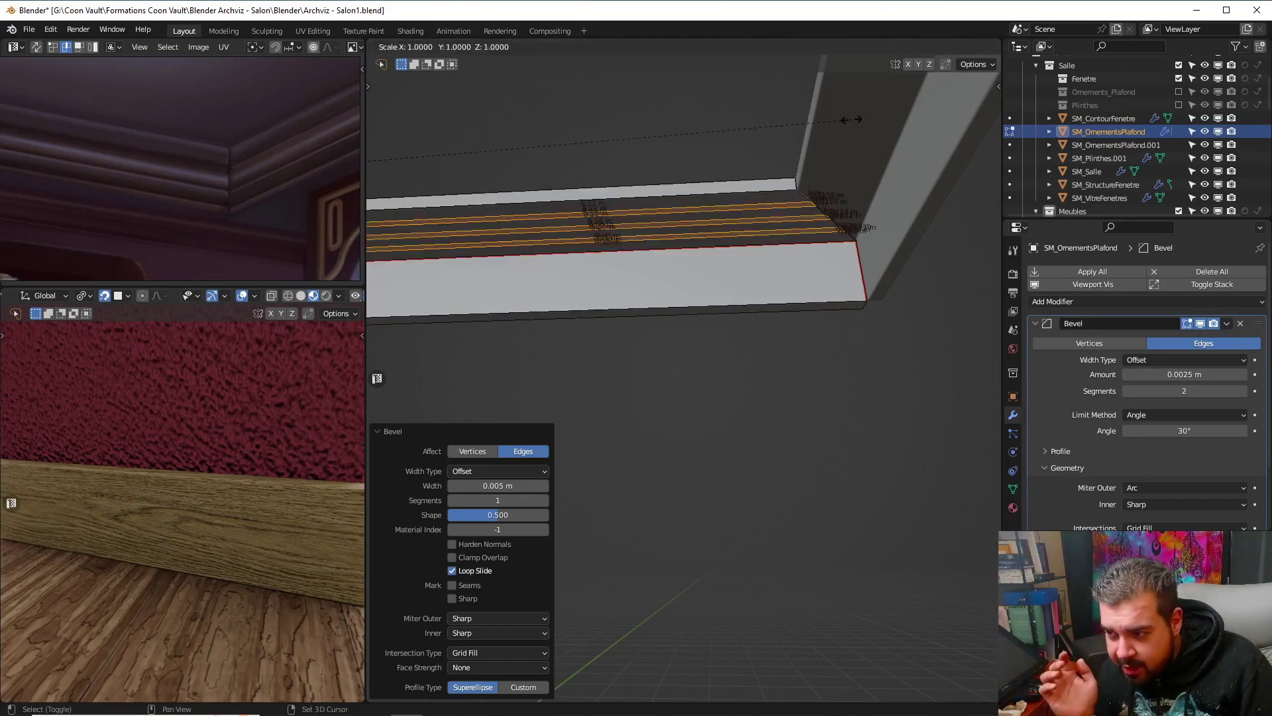
{"action": "key", "text": "z"}
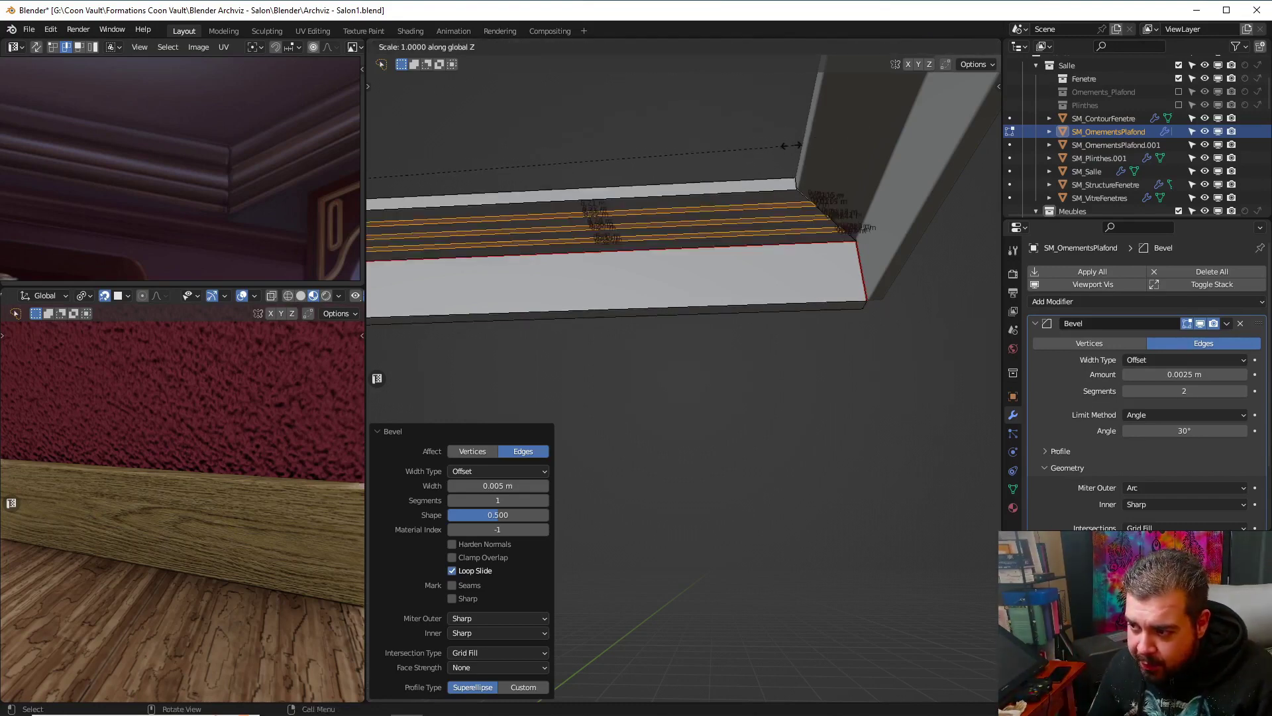
{"action": "left_click", "coordinate": [666, 151]}
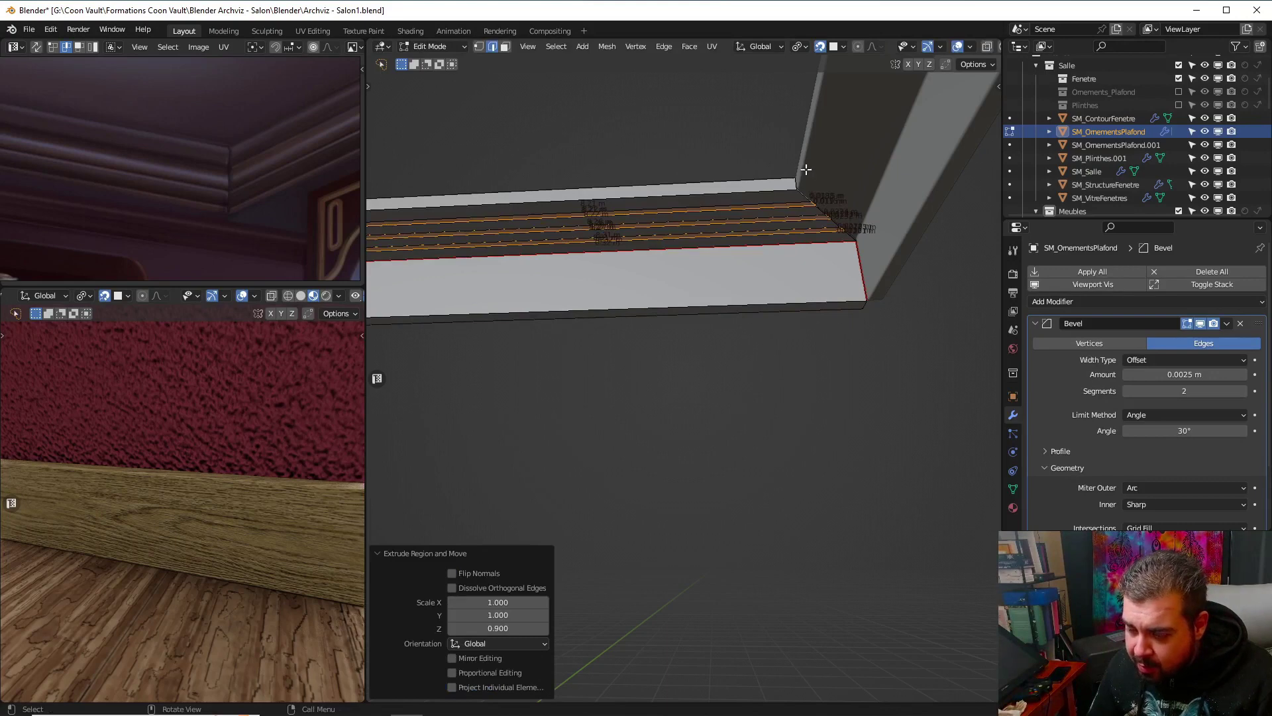
{"action": "scroll", "coordinate": [795, 155], "scroll_direction": "up", "scroll_amount": 5}
{"action": "mouse_move", "coordinate": [790, 123]}
{"action": "middle_mouse_down", "text": "shift"}
{"action": "mouse_move", "coordinate": [729, 210]}
{"action": "mouse_move", "coordinate": [614, 317]}
{"action": "middle_mouse_up", "text": "shift"}
{"action": "middle_click_drag", "start_coordinate": [688, 223], "coordinate": [660, 278], "text": "shift"}
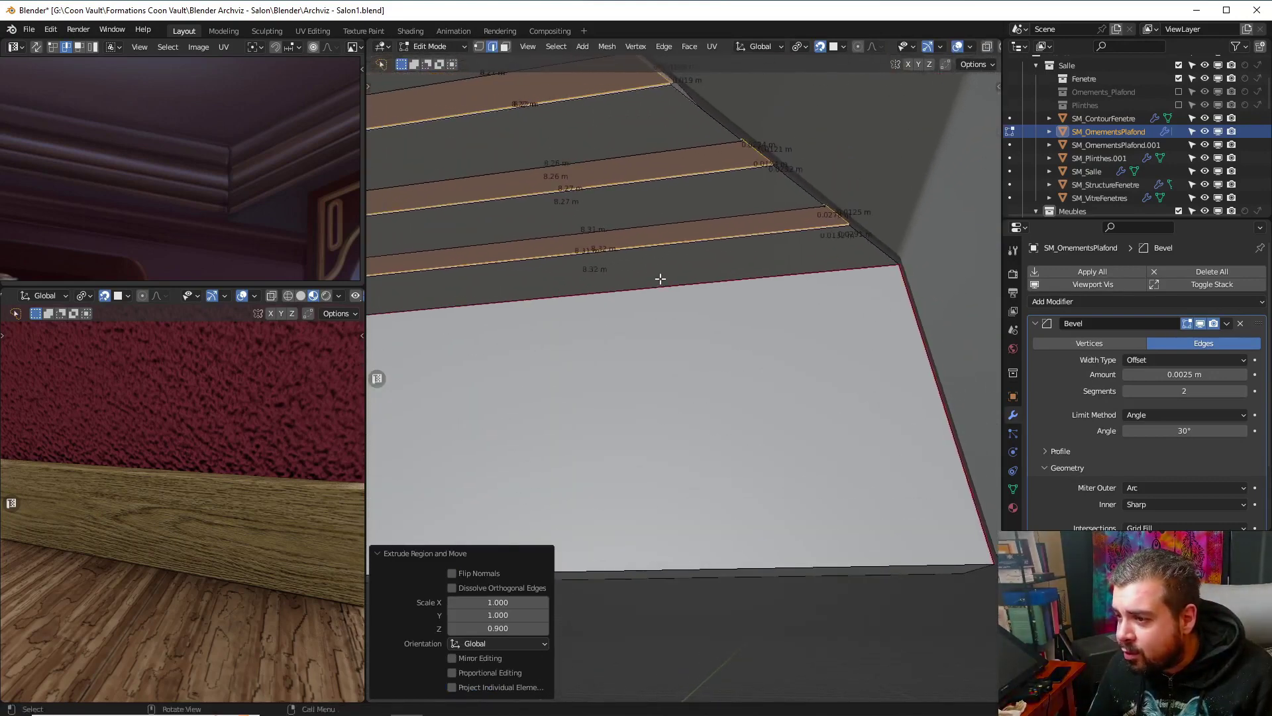
{"action": "key", "text": "ctrl+z"}
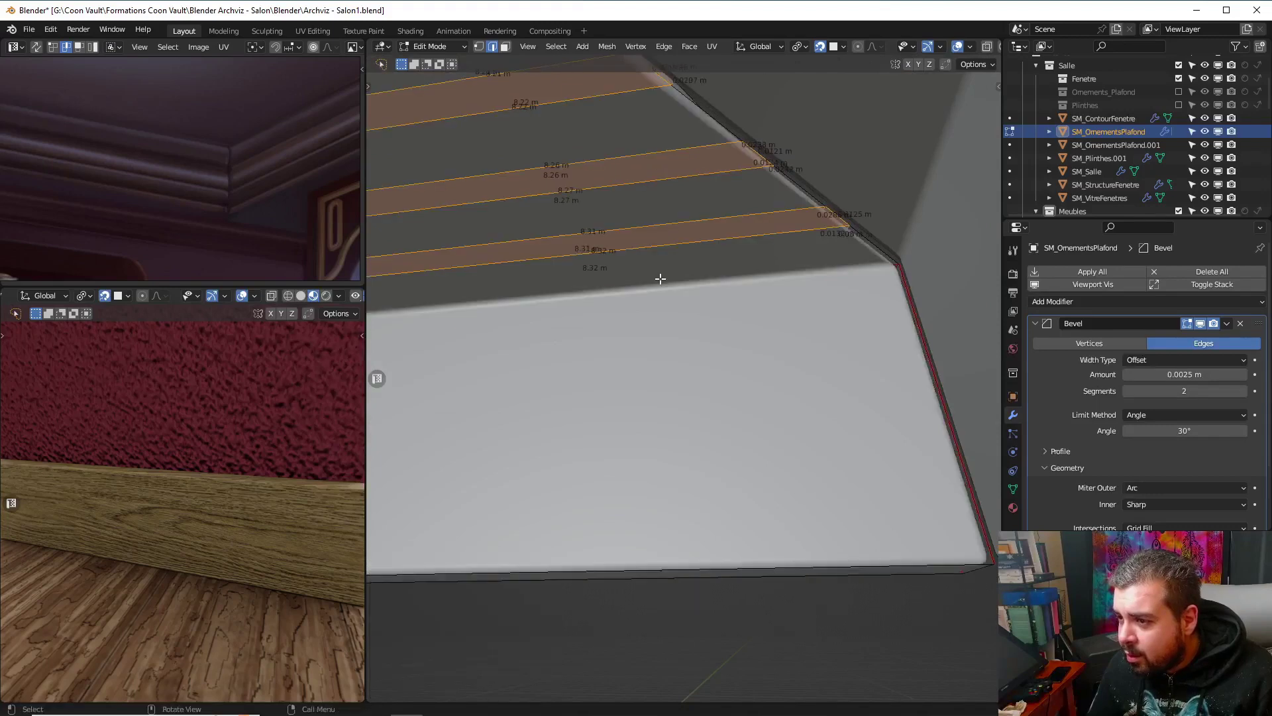
{"action": "key", "text": "ctrl+z"}
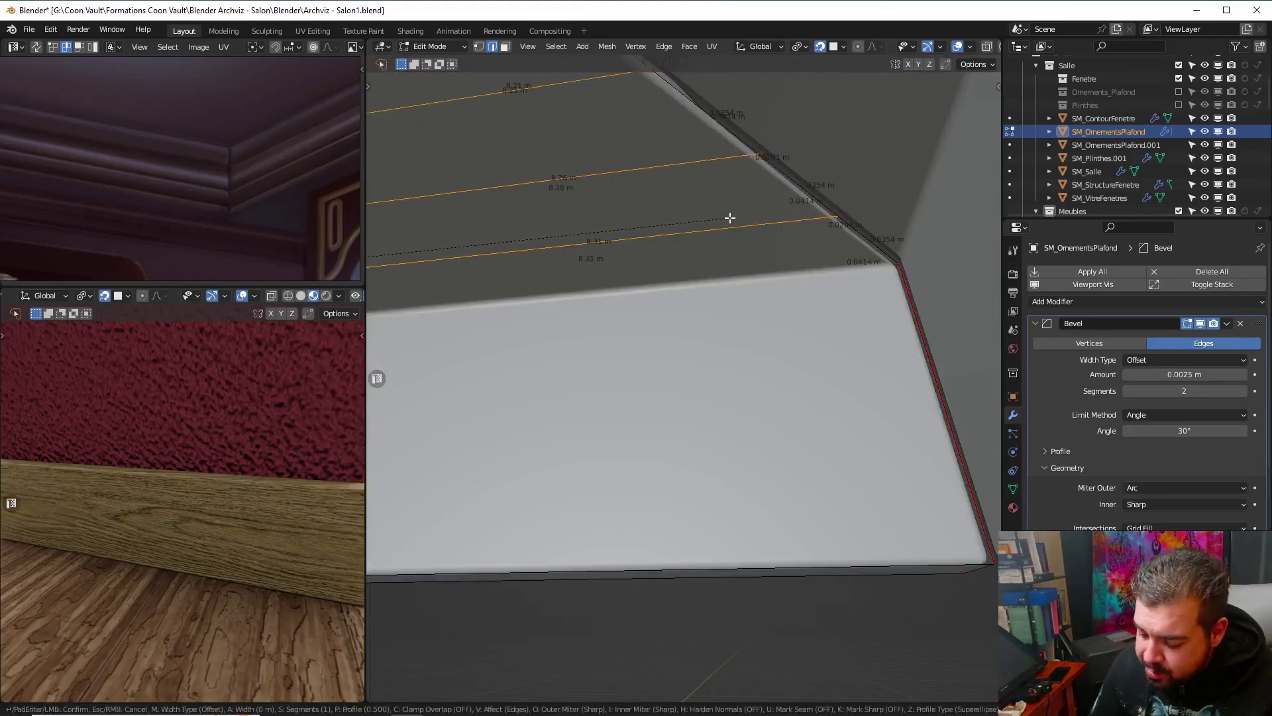
Bevel the three edge loops on the sloped face by 0.01 m with one segment
{"action": "key", "text": "ctrl+b"}
{"action": "left_click", "coordinate": [730, 218]}
{"action": "scroll", "coordinate": [730, 217], "scroll_direction": "down", "scroll_amount": 4}
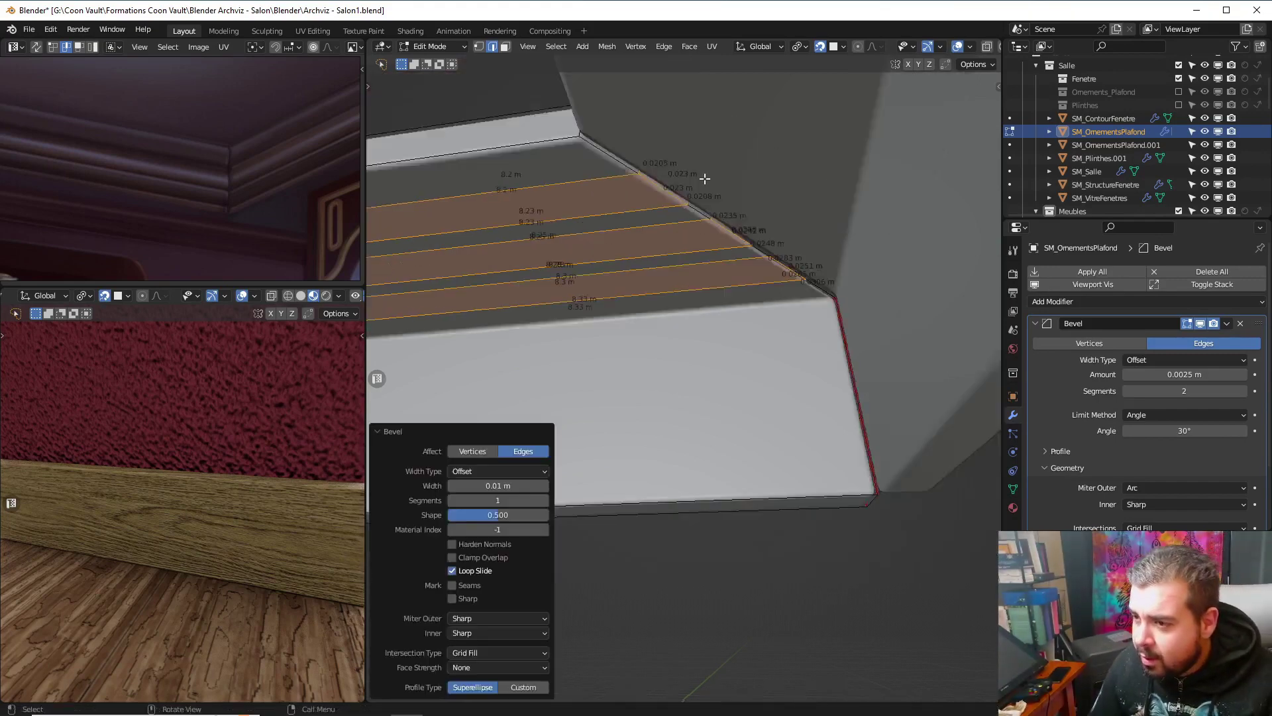
Select the three beveled strip faces on the sloped side of the ornament and extrude them 0.01 m along their normals
{"action": "left_click", "coordinate": [505, 46]}
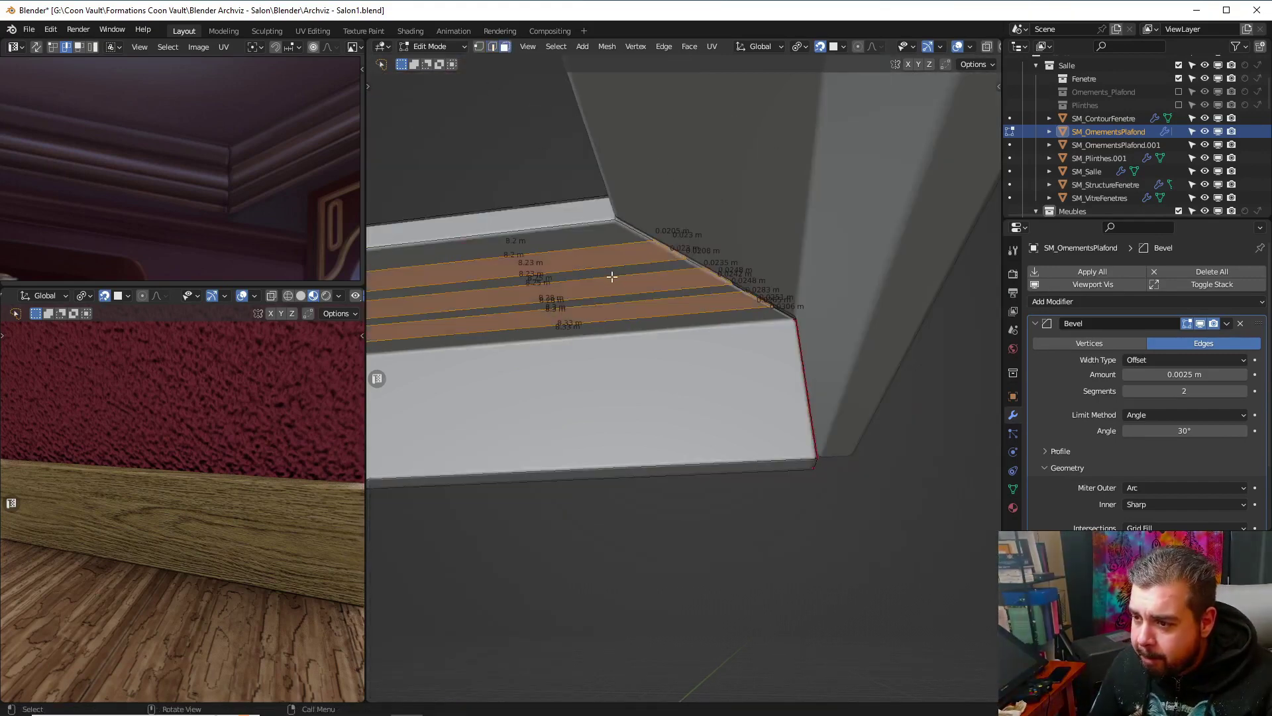
{"action": "left_click", "coordinate": [618, 257]}
{"action": "left_click", "coordinate": [686, 280], "text": "shift"}
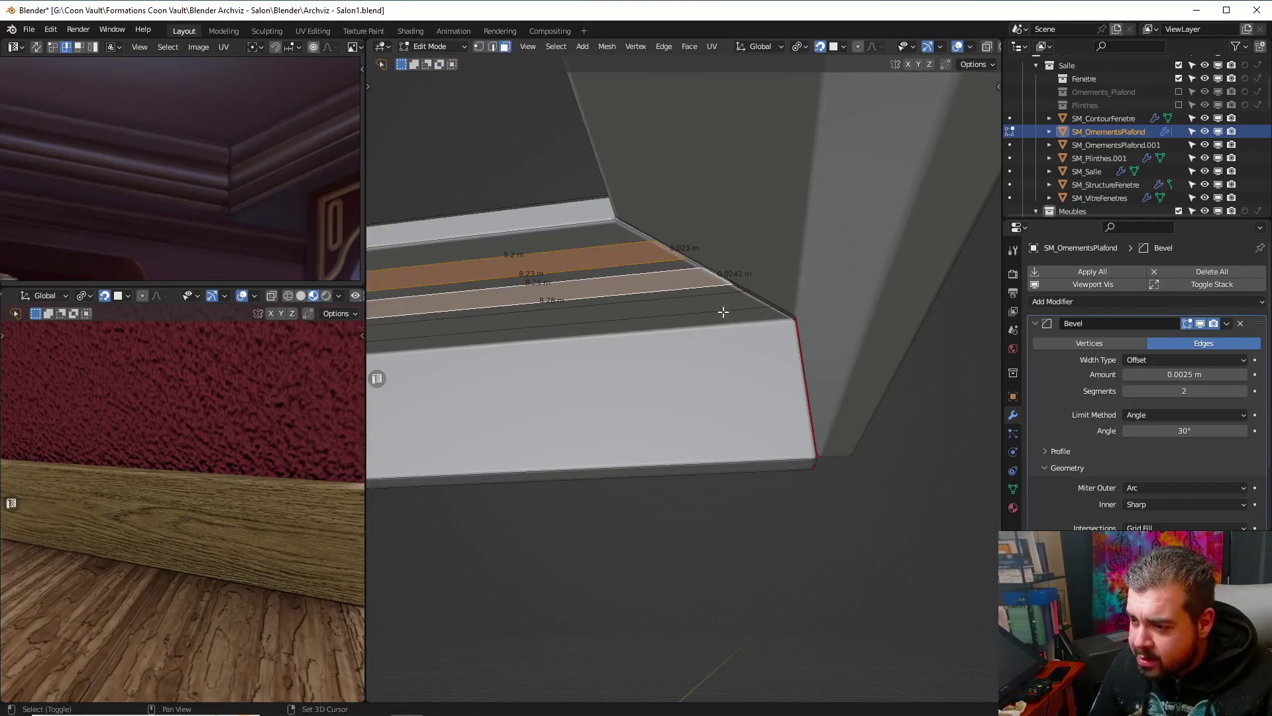
{"action": "left_click", "coordinate": [725, 304], "text": "shift"}
{"action": "type", "text": "e"}
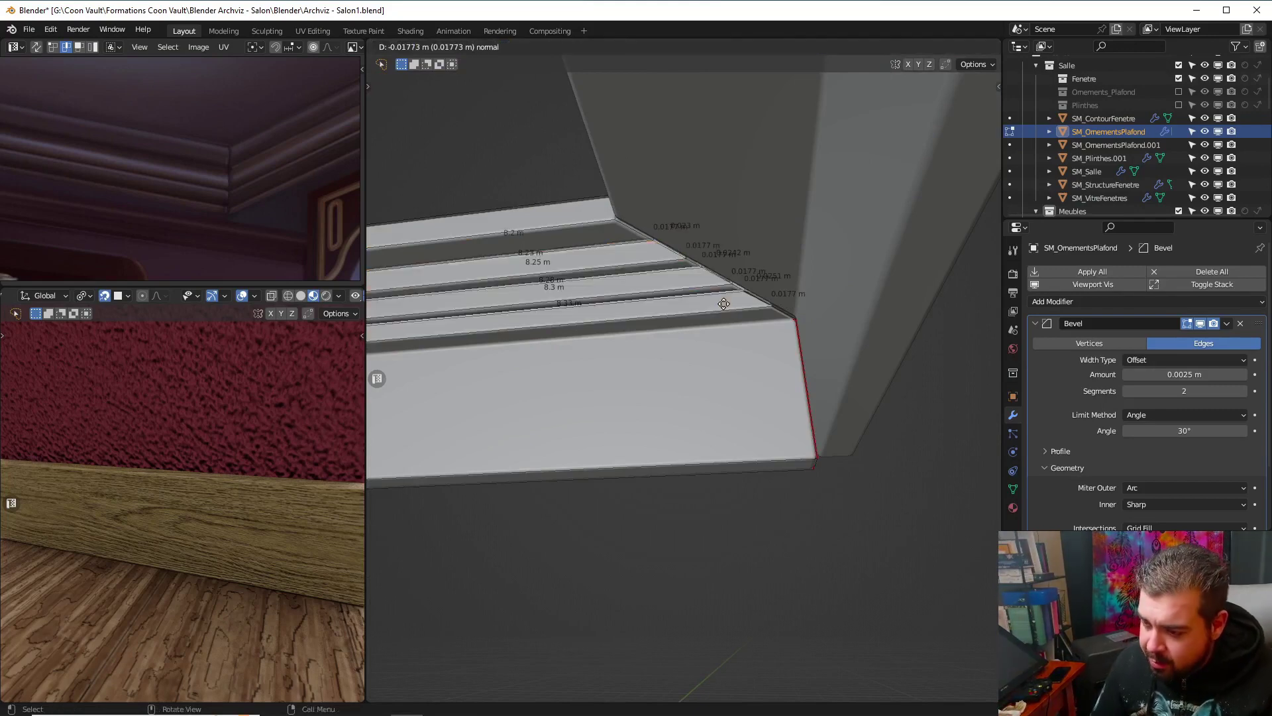
{"action": "type", "text": "0.02"}
{"action": "key", "text": "BackSpace"}
{"action": "key", "text": "BackSpace"}
{"action": "key", "text": "BackSpace"}
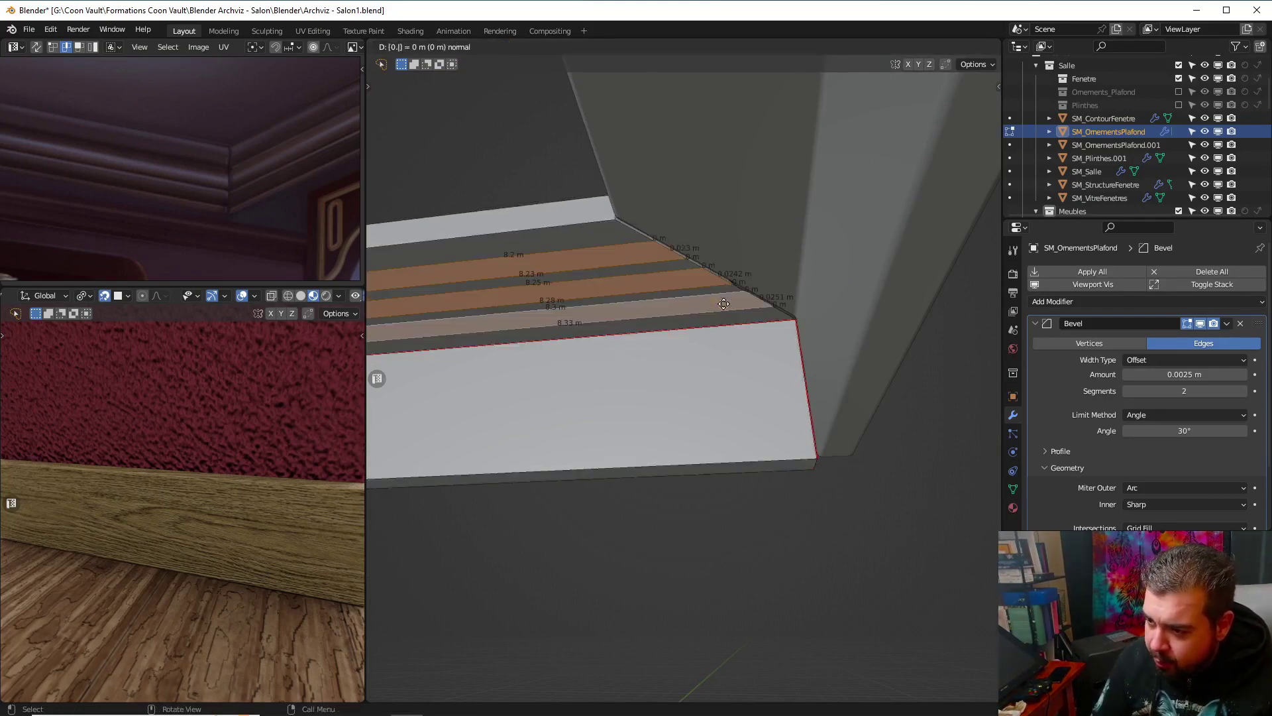
{"action": "type", "text": "0.01"}
{"action": "key", "text": "Return"}
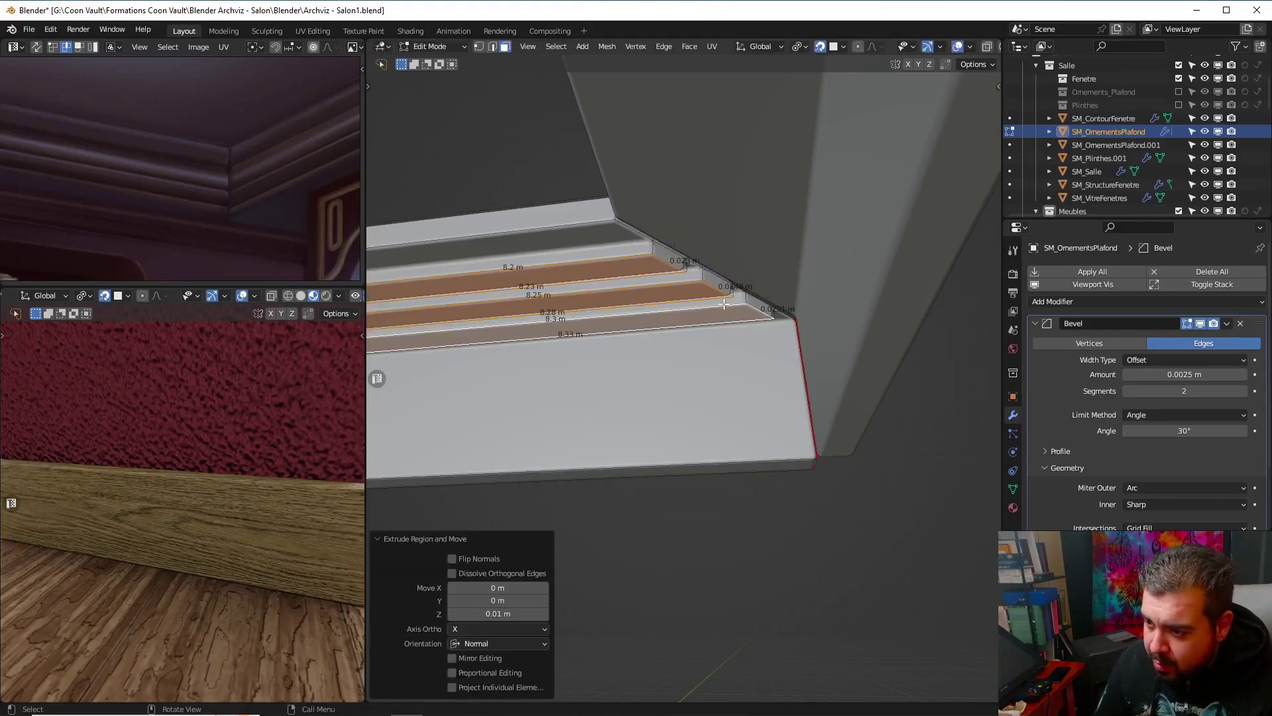
In Object Mode, double the ornament's Bevel modifier amount to 0.005 m
{"action": "key", "text": "ctrl+Tab"}
{"action": "left_click", "coordinate": [678, 250]}
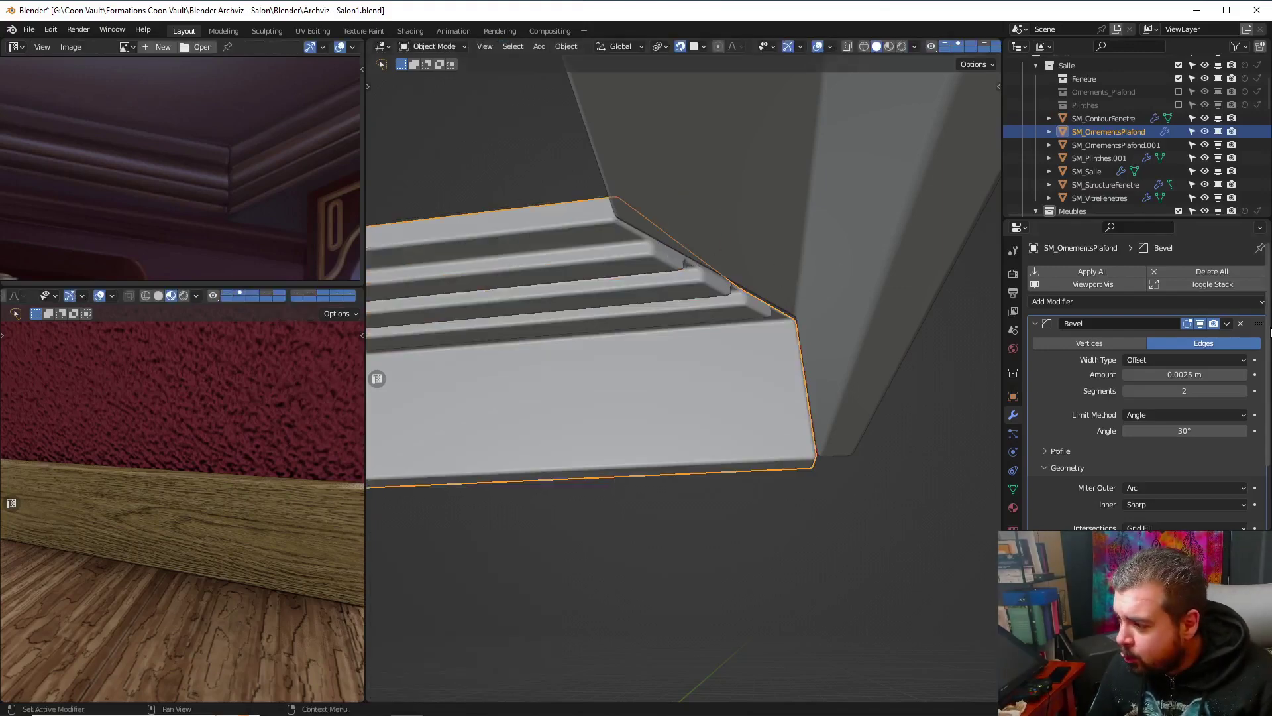
{"action": "left_click", "coordinate": [1193, 373]}
{"action": "left_click", "coordinate": [1193, 372]}
{"action": "type", "text": "*2"}
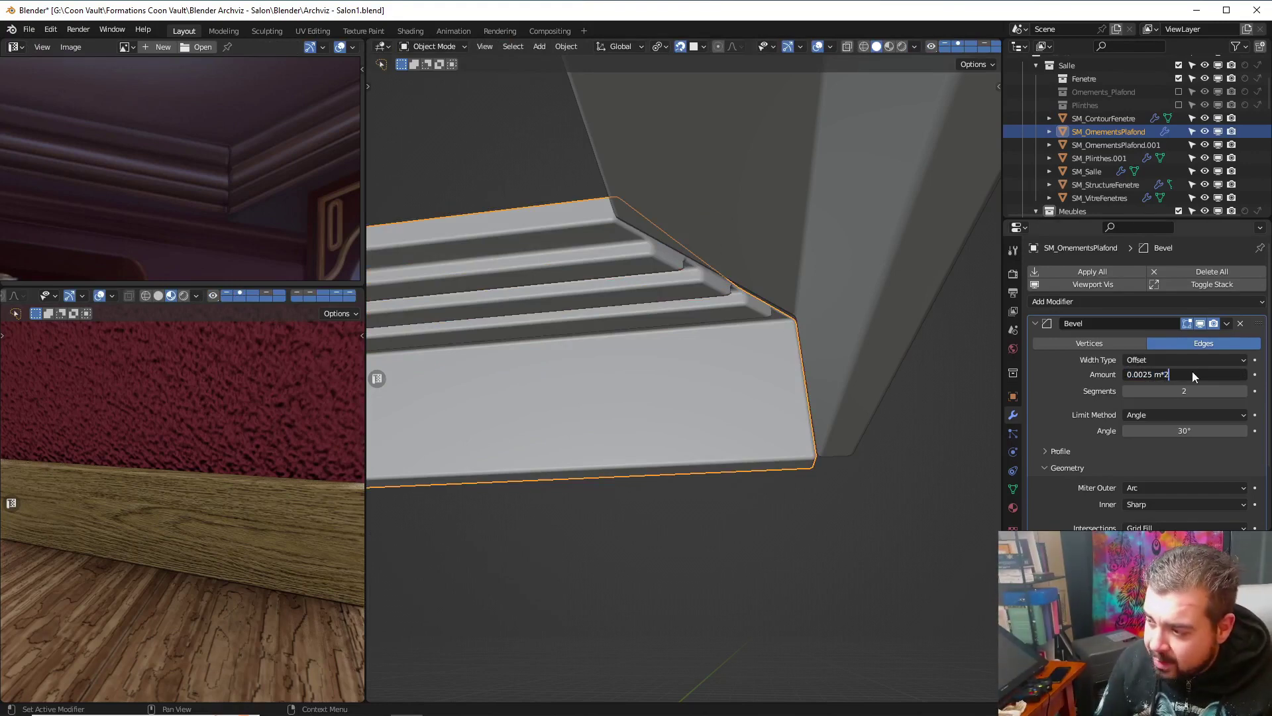
{"action": "key", "text": "Return"}
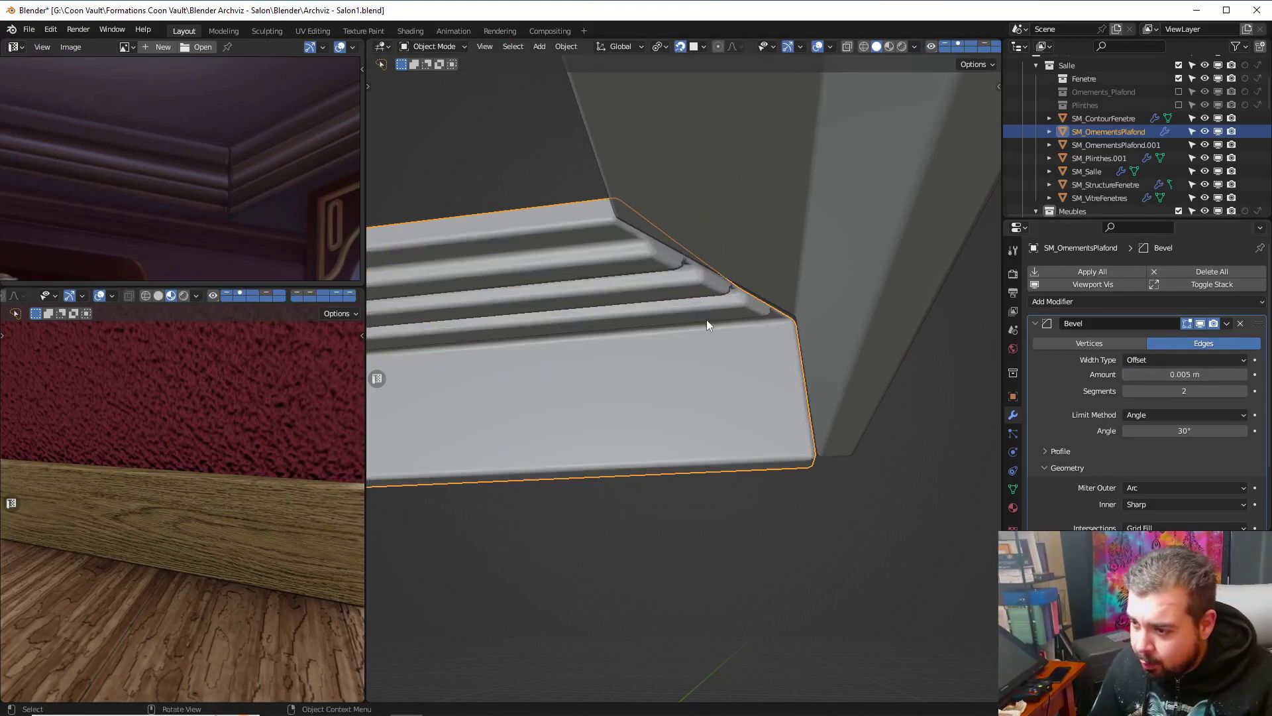
Apply the ornament's rotation and scale, set its origin to geometry, and deselect it to inspect the ribs
{"action": "key", "text": "q"}
{"action": "left_click", "coordinate": [685, 302]}
{"action": "key", "text": "q"}
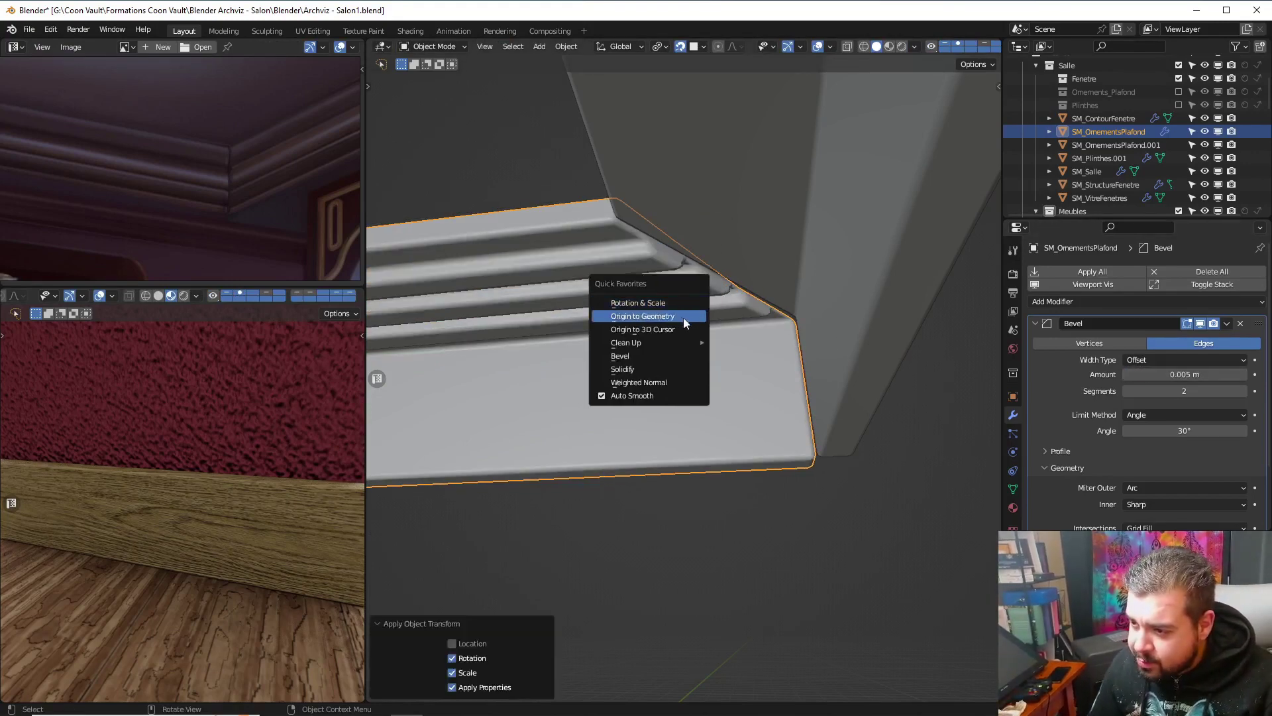
{"action": "left_click", "coordinate": [682, 313]}
{"action": "mouse_move", "coordinate": [729, 315]}
{"action": "middle_mouse_down"}
{"action": "mouse_move", "coordinate": [746, 316]}
{"action": "mouse_move", "coordinate": [731, 309]}
{"action": "mouse_move", "coordinate": [715, 327]}
{"action": "middle_mouse_up"}
{"action": "key", "text": "a"}
{"action": "left_click", "coordinate": [750, 260]}
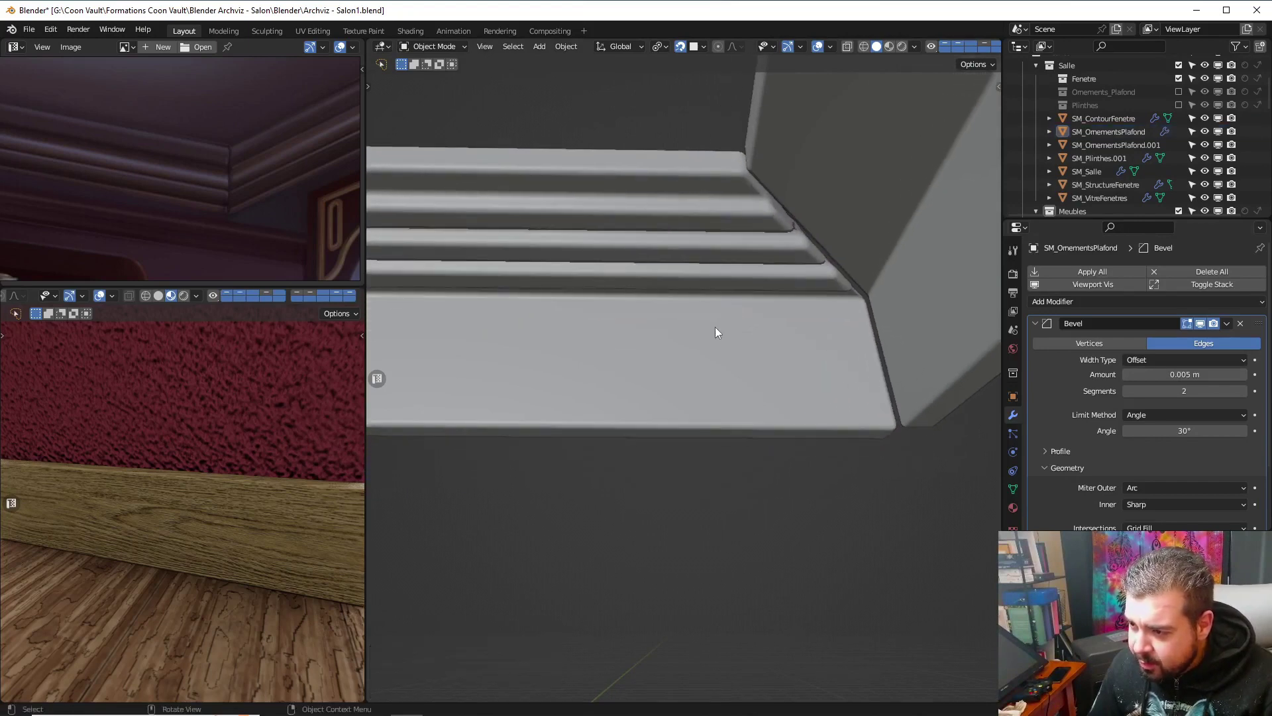
In Edit Mode, add three evenly spaced, unslid loop cuts along the ornament's vertical face
{"action": "left_click", "coordinate": [714, 327]}
{"action": "key", "text": "Tab"}
{"action": "key", "text": "ctrl+r"}
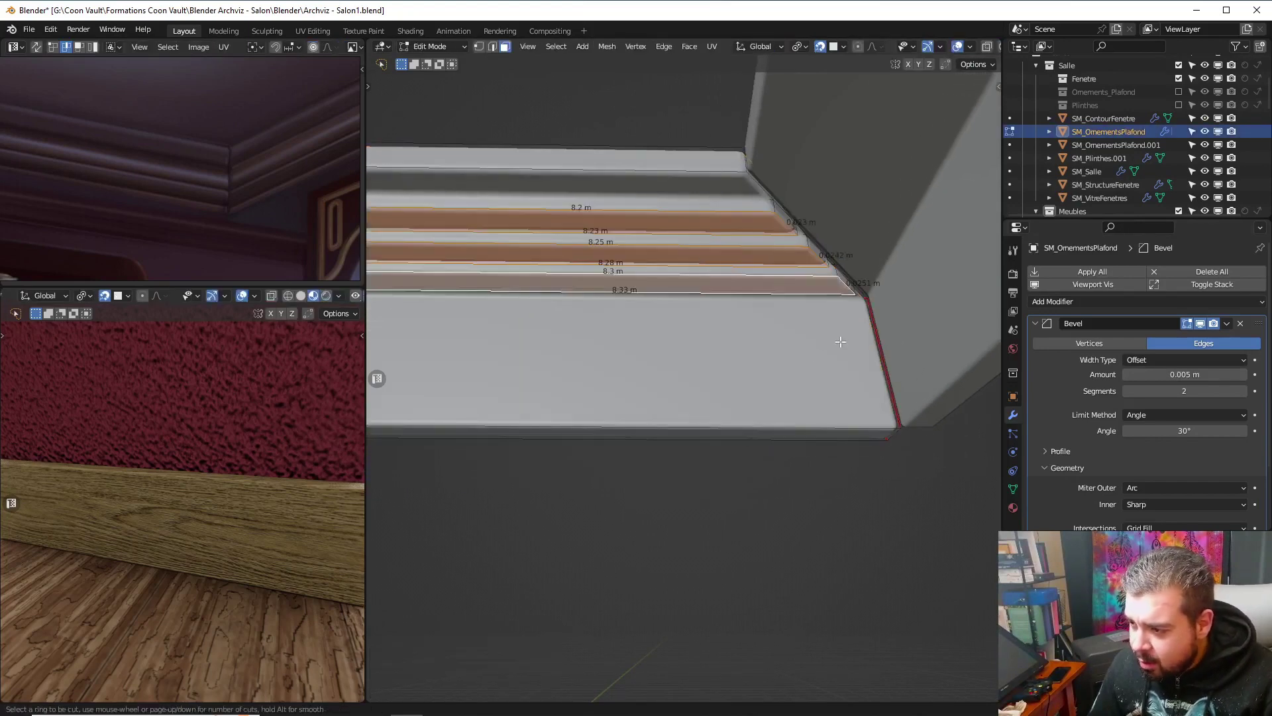
{"action": "scroll", "coordinate": [871, 341], "scroll_direction": "up", "scroll_amount": 1}
{"action": "scroll", "coordinate": [872, 341], "scroll_direction": "up", "scroll_amount": 1}
{"action": "left_click", "coordinate": [872, 341]}
{"action": "right_click", "coordinate": [872, 342]}
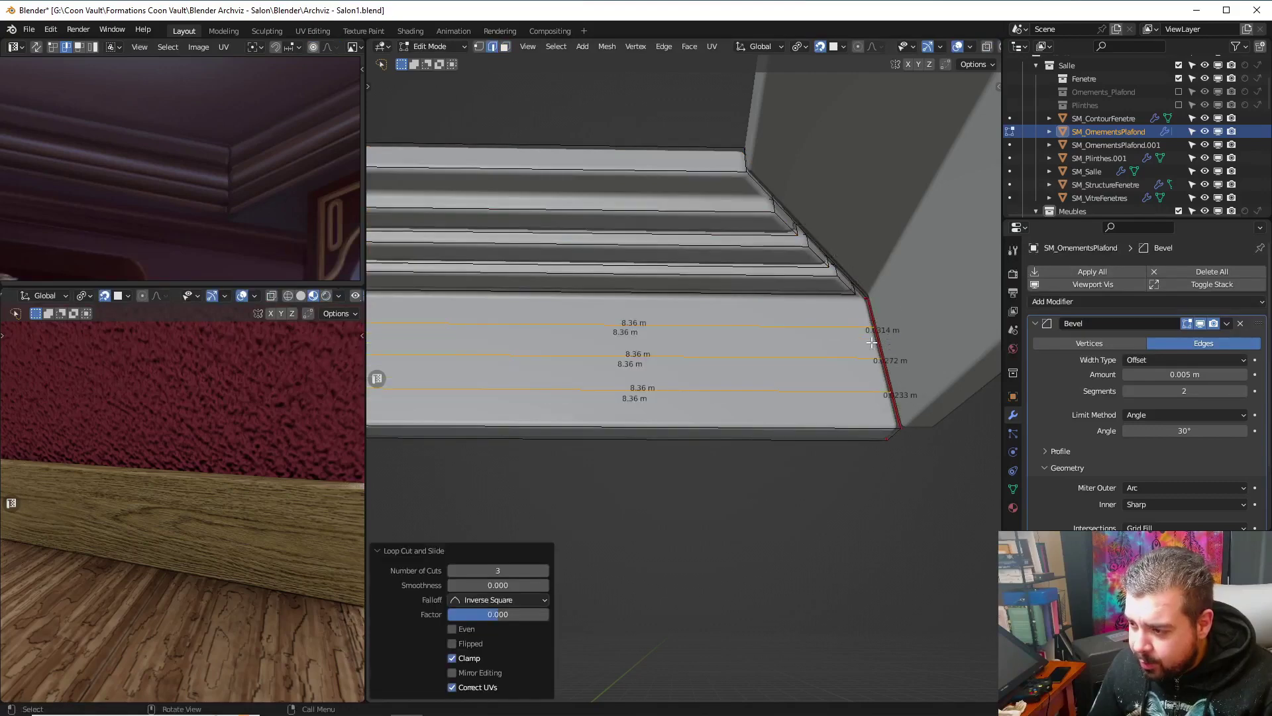
Bevel the three new edge loops by 0.005 m with one segment and select the three resulting strip faces
{"action": "key", "text": "ctrl+b"}
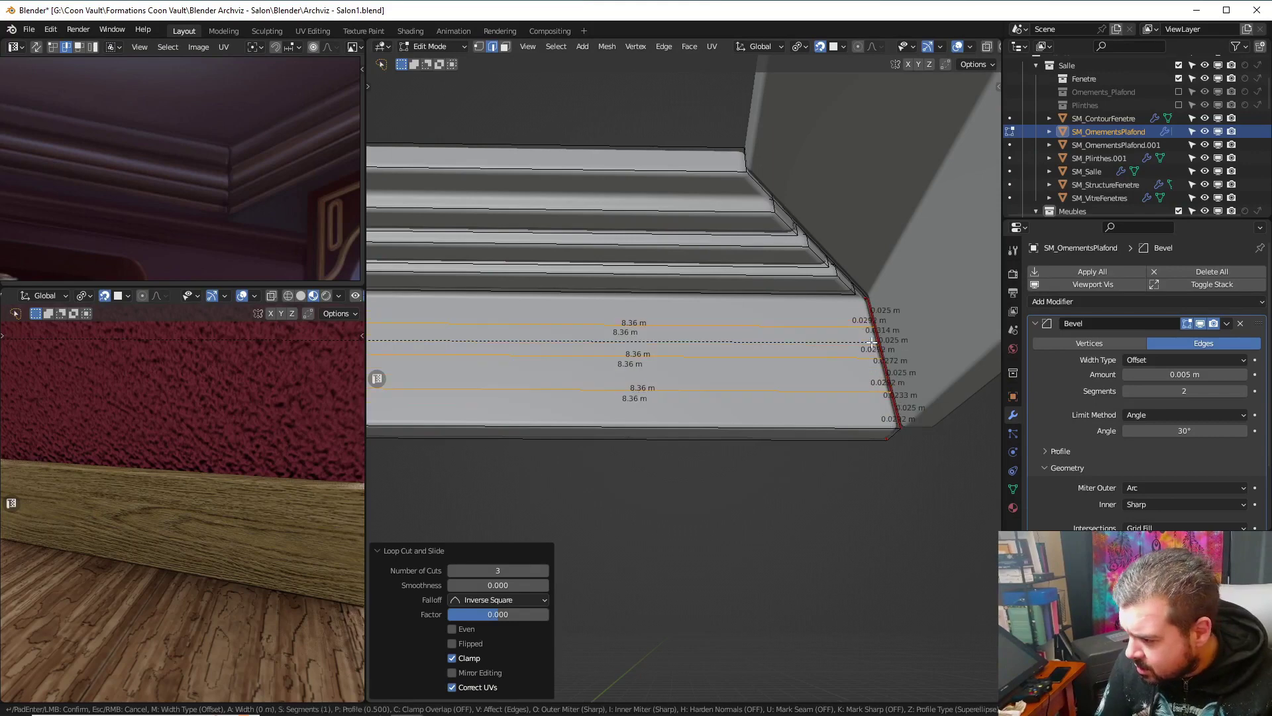
{"action": "type", "text": ".005"}
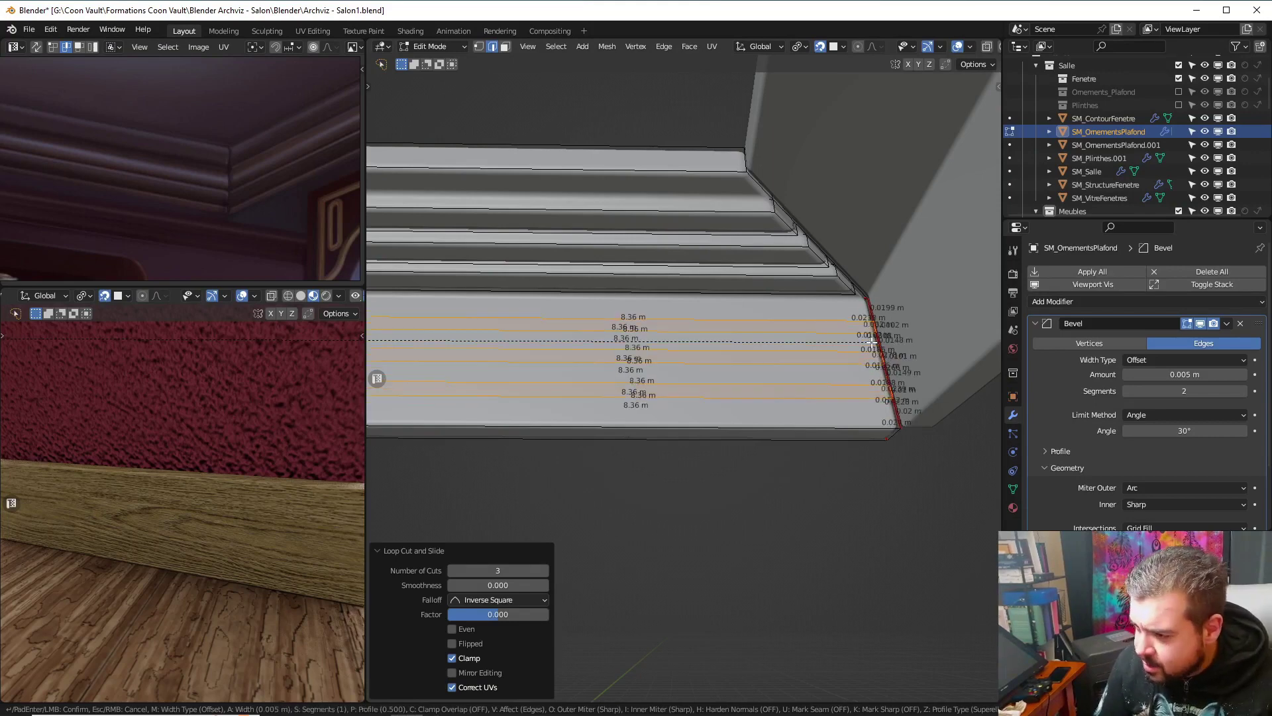
{"action": "key", "text": "Return"}
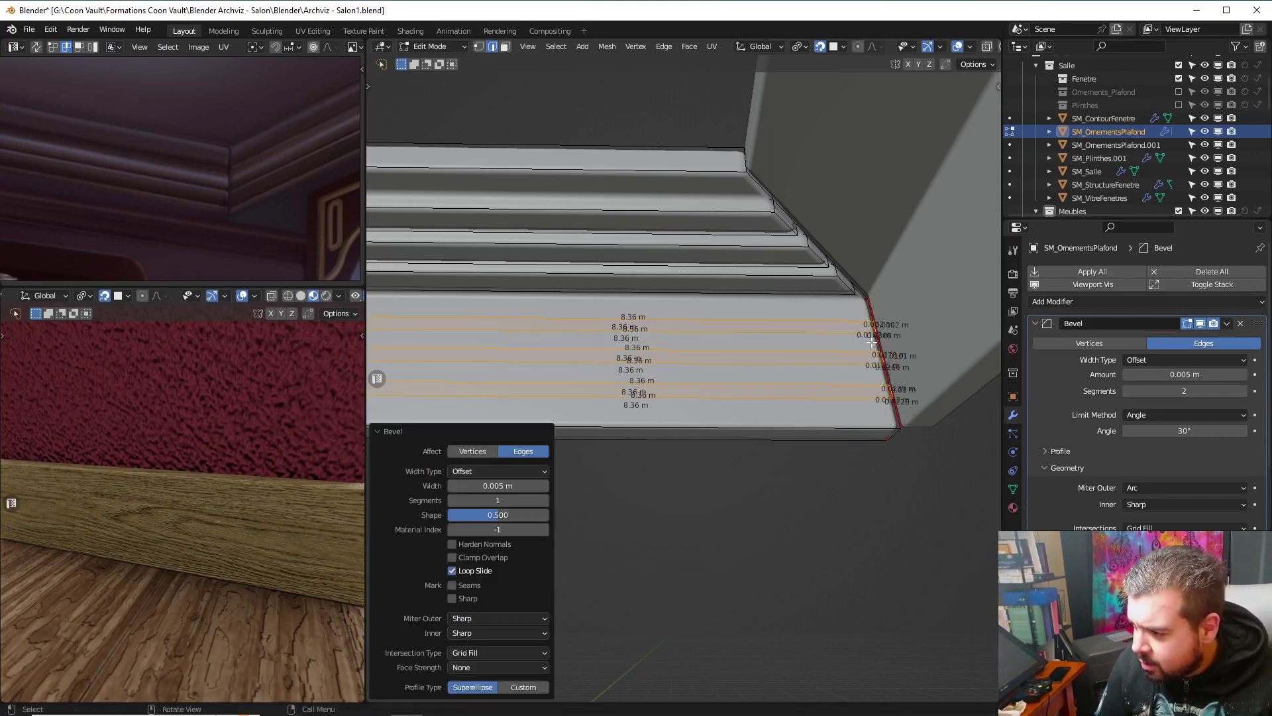
{"action": "left_click", "coordinate": [505, 48]}
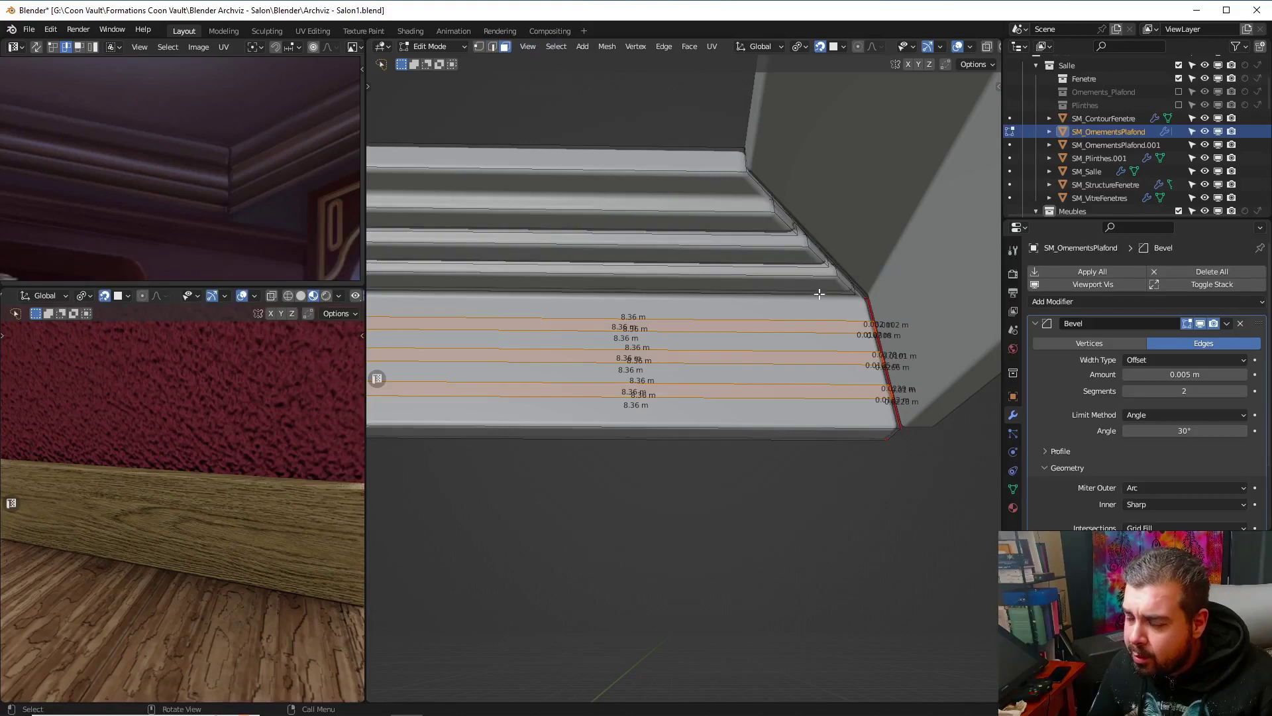
{"action": "left_click", "coordinate": [837, 326]}
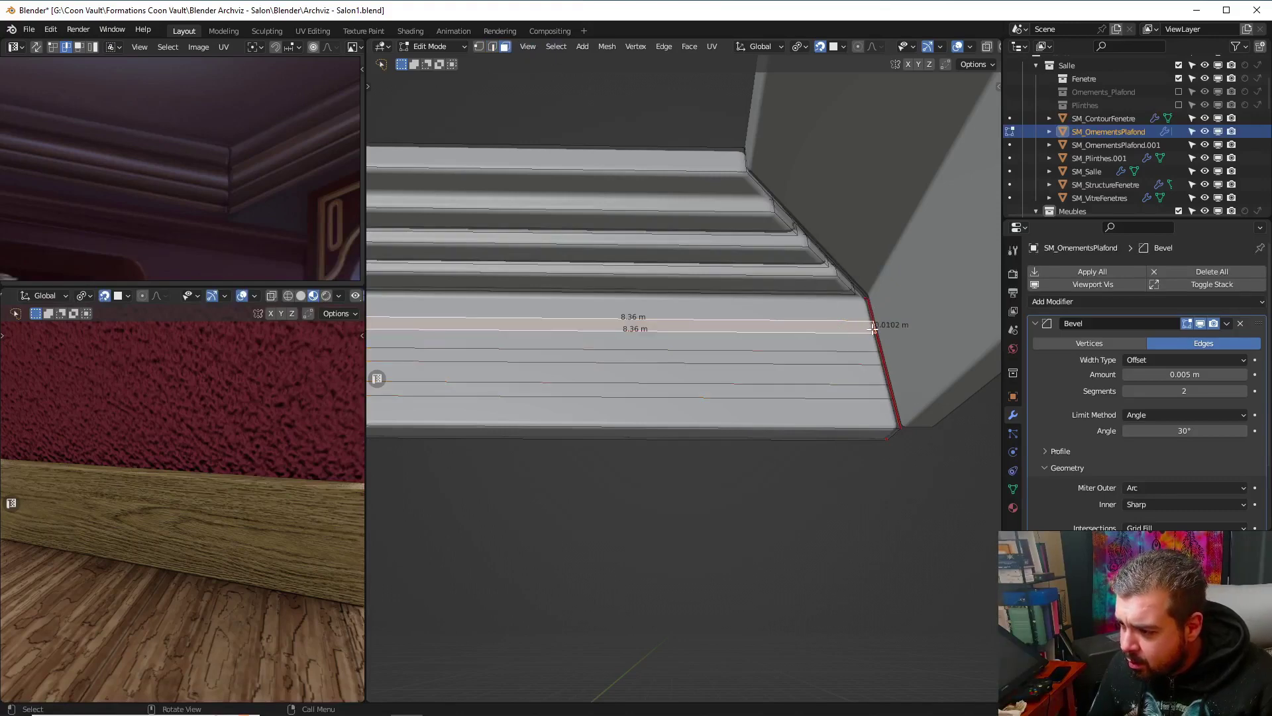
{"action": "left_click", "coordinate": [864, 358], "text": "shift"}
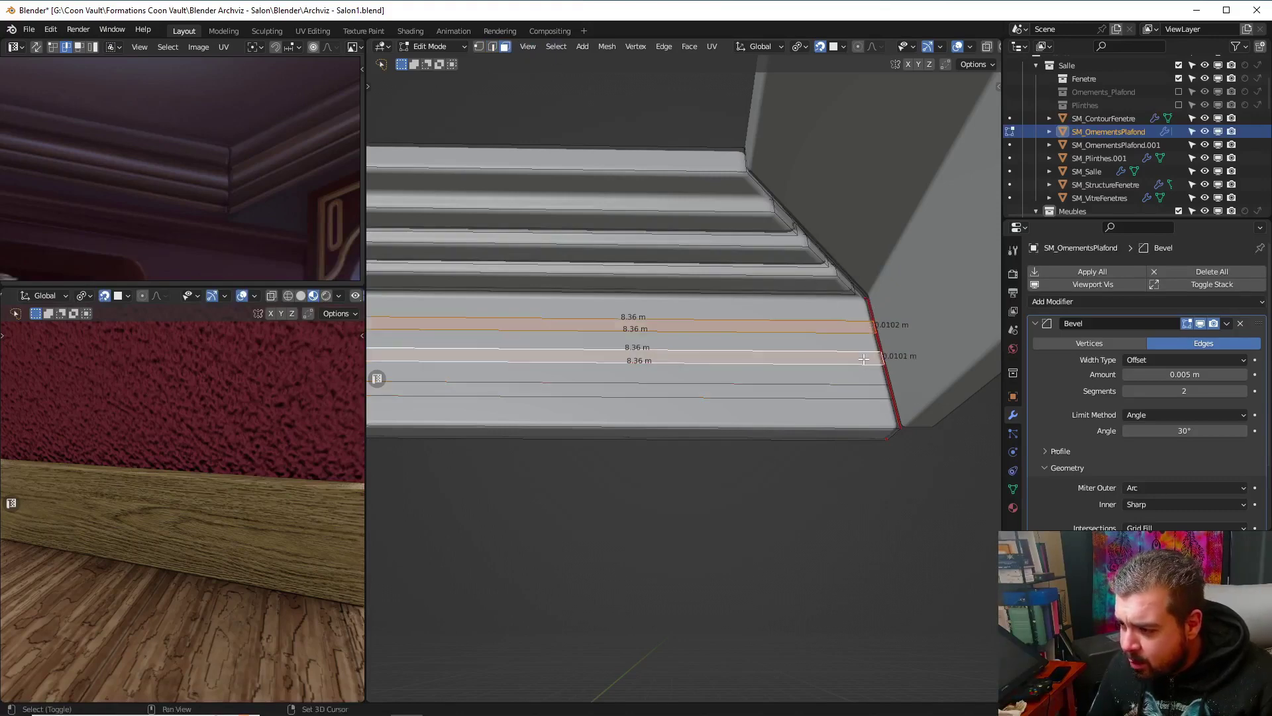
{"action": "left_click", "coordinate": [867, 391], "text": "shift"}
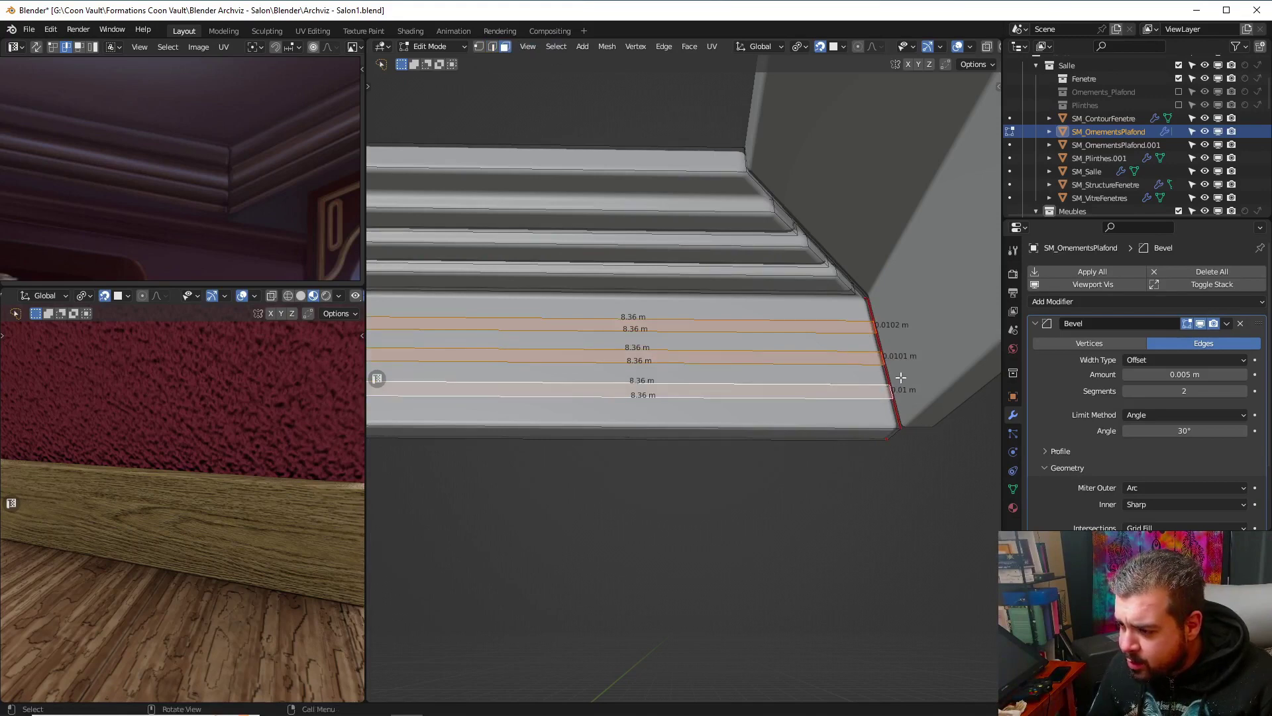
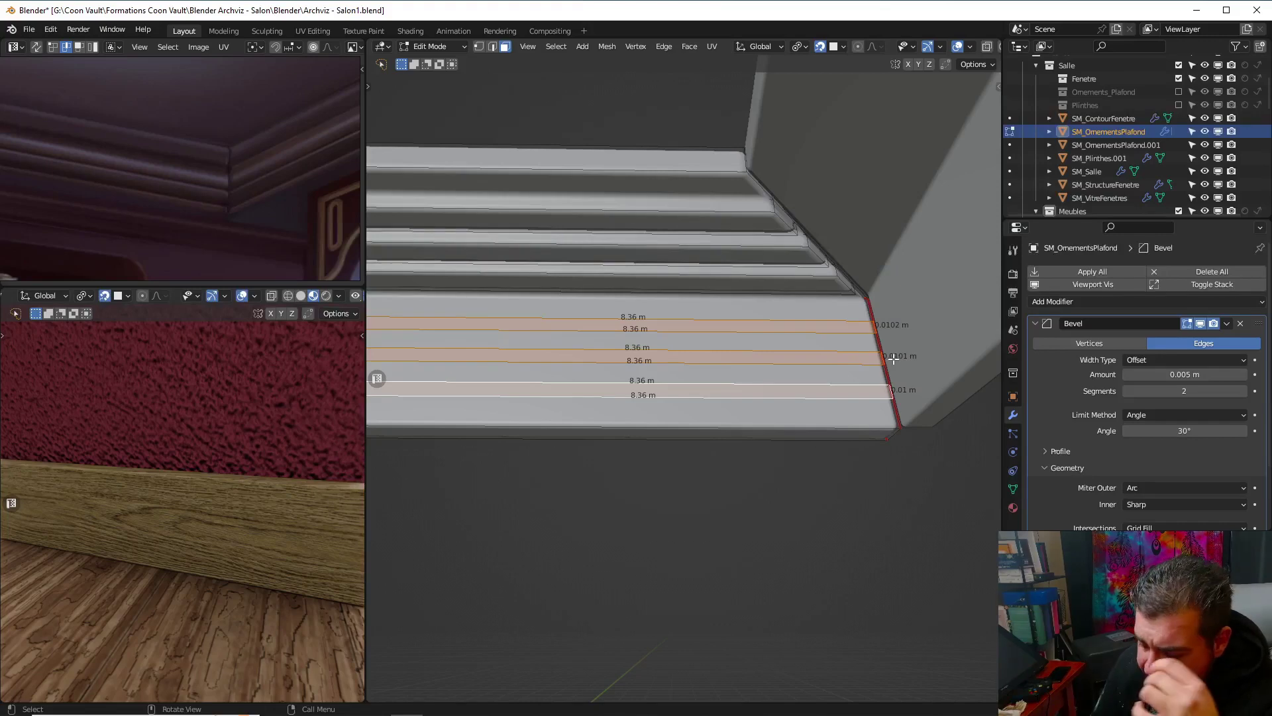
Isolate the ornament and examine its end profile and wall thickness in an orthographic side view
{"action": "key", "text": "KP_Divide"}
{"action": "key", "text": "KP_Divide"}
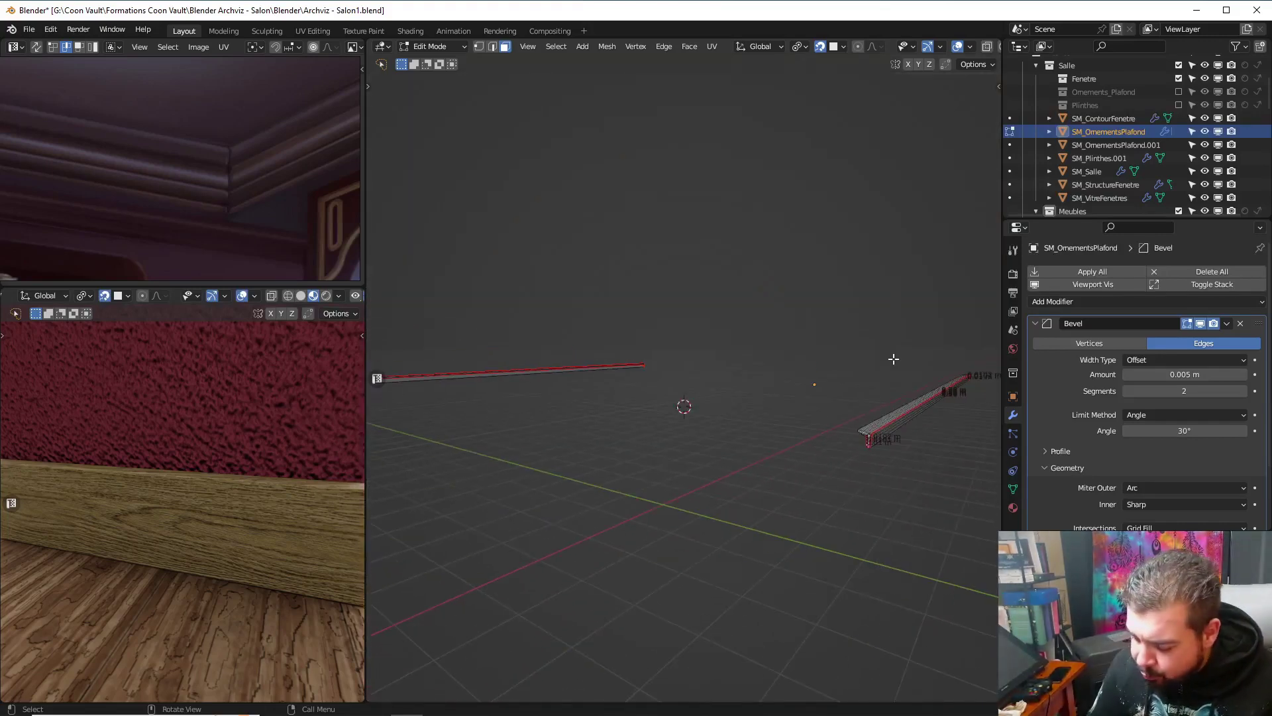
{"action": "key", "text": "KP_3"}
{"action": "key", "text": "KP_3"}
{"action": "middle_click_drag", "start_coordinate": [542, 412], "coordinate": [710, 496], "text": "shift"}
{"action": "key", "text": "ctrl+KP_3"}
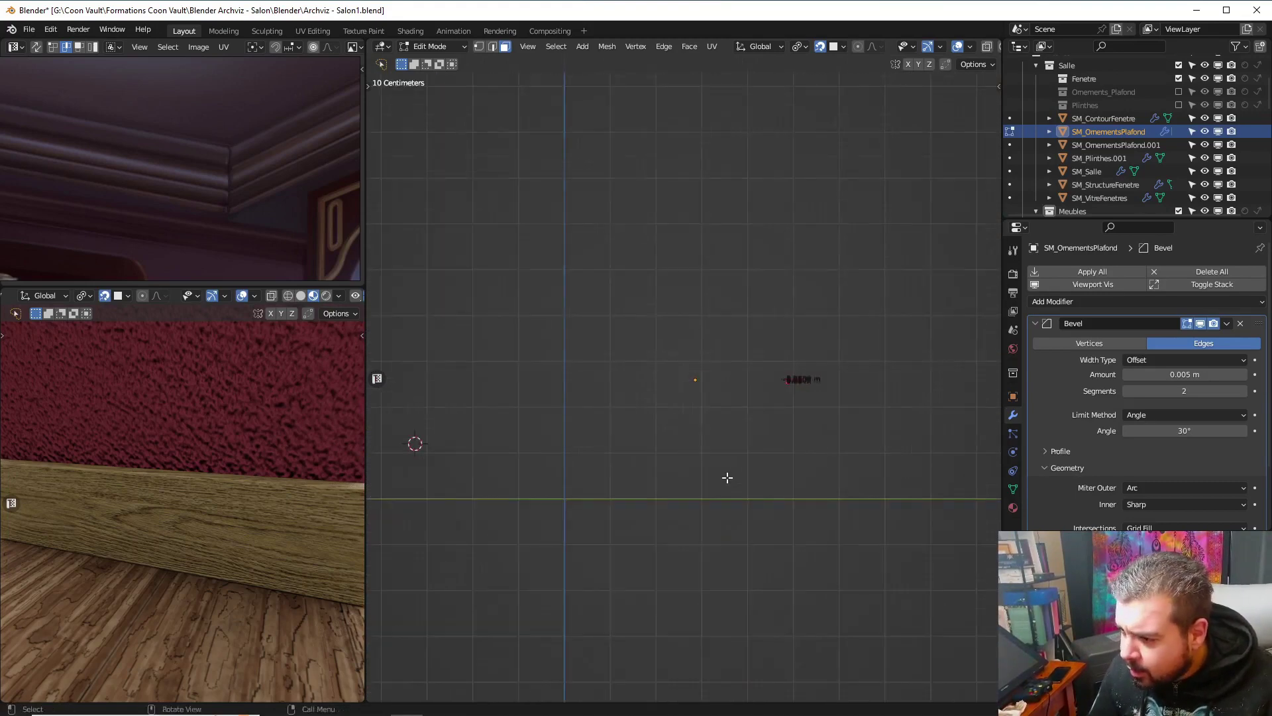
{"action": "scroll", "coordinate": [727, 477], "scroll_direction": "up", "scroll_amount": 10}
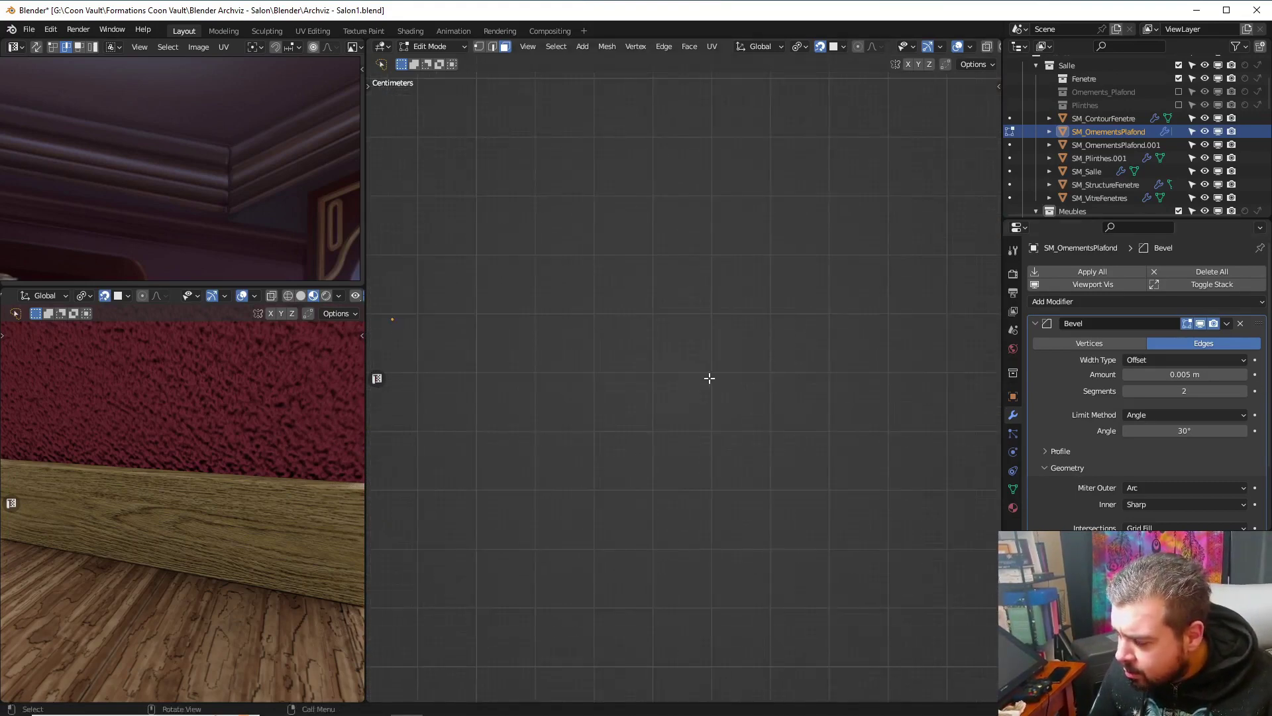
{"action": "scroll", "coordinate": [708, 378], "scroll_direction": "down", "scroll_amount": 6}
{"action": "middle_click_drag", "start_coordinate": [710, 378], "coordinate": [713, 392]}
{"action": "scroll", "coordinate": [728, 435], "scroll_direction": "up", "scroll_amount": 4}
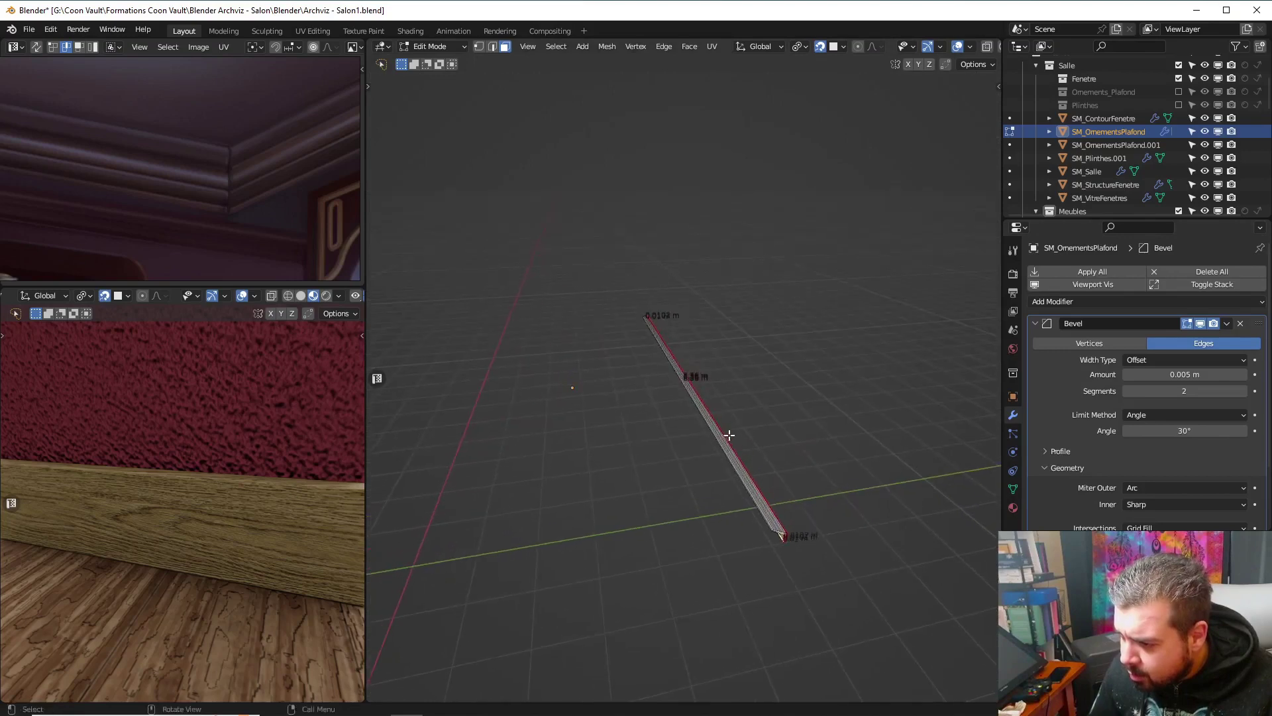
{"action": "middle_click_drag", "start_coordinate": [729, 435], "coordinate": [712, 412]}
{"action": "scroll", "coordinate": [715, 411], "scroll_direction": "up", "scroll_amount": 4}
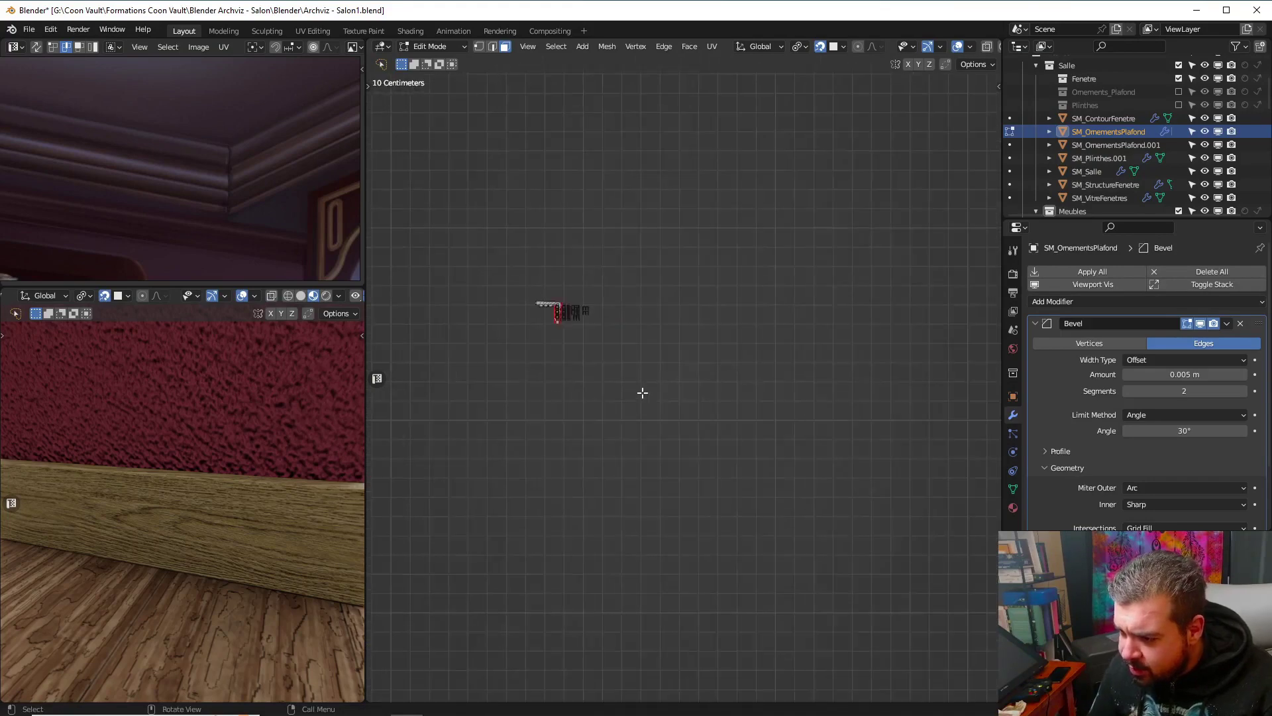
{"action": "middle_click_drag", "start_coordinate": [609, 366], "coordinate": [703, 412], "text": "shift"}
{"action": "scroll", "coordinate": [706, 418], "scroll_direction": "up", "scroll_amount": 10}
{"action": "middle_click_drag", "start_coordinate": [607, 369], "coordinate": [702, 392], "text": "shift"}
{"action": "scroll", "coordinate": [698, 393], "scroll_direction": "up", "scroll_amount": 2}
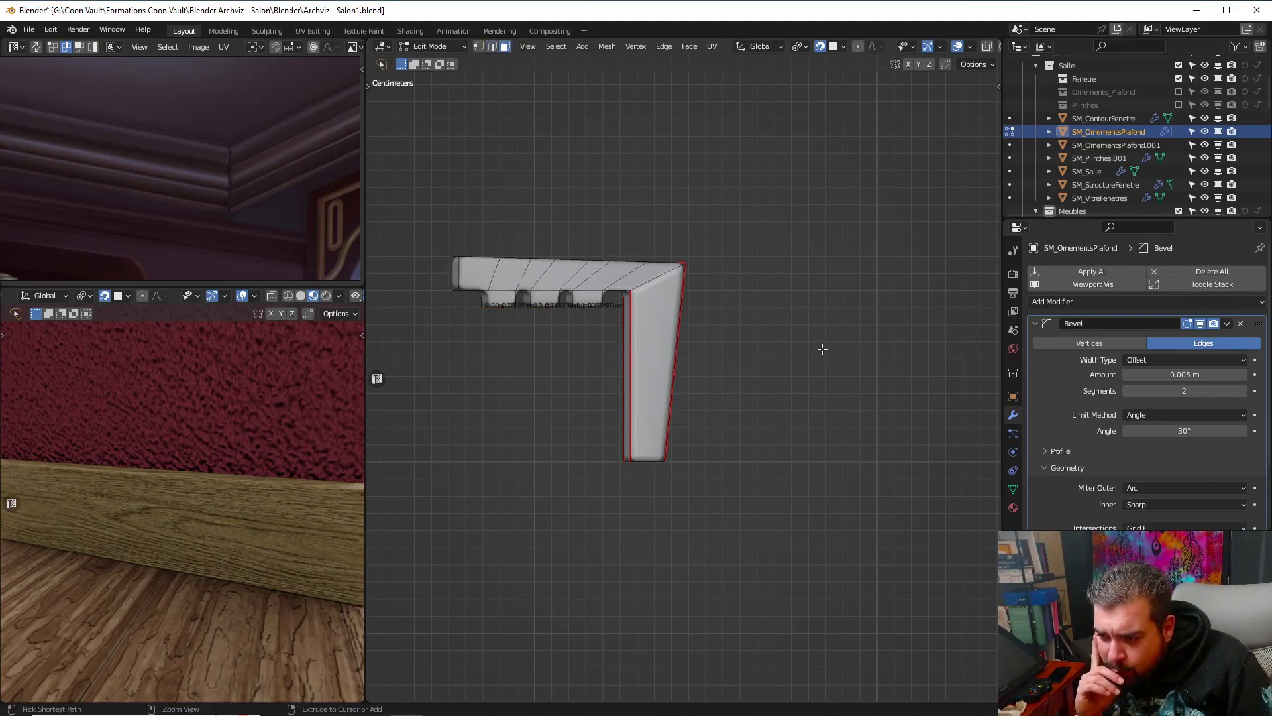
Undo the ornament's groove edits back to the unapplied Solidify modifier, and turn off its Even Thickness
{"action": "key", "text": "Tab"}
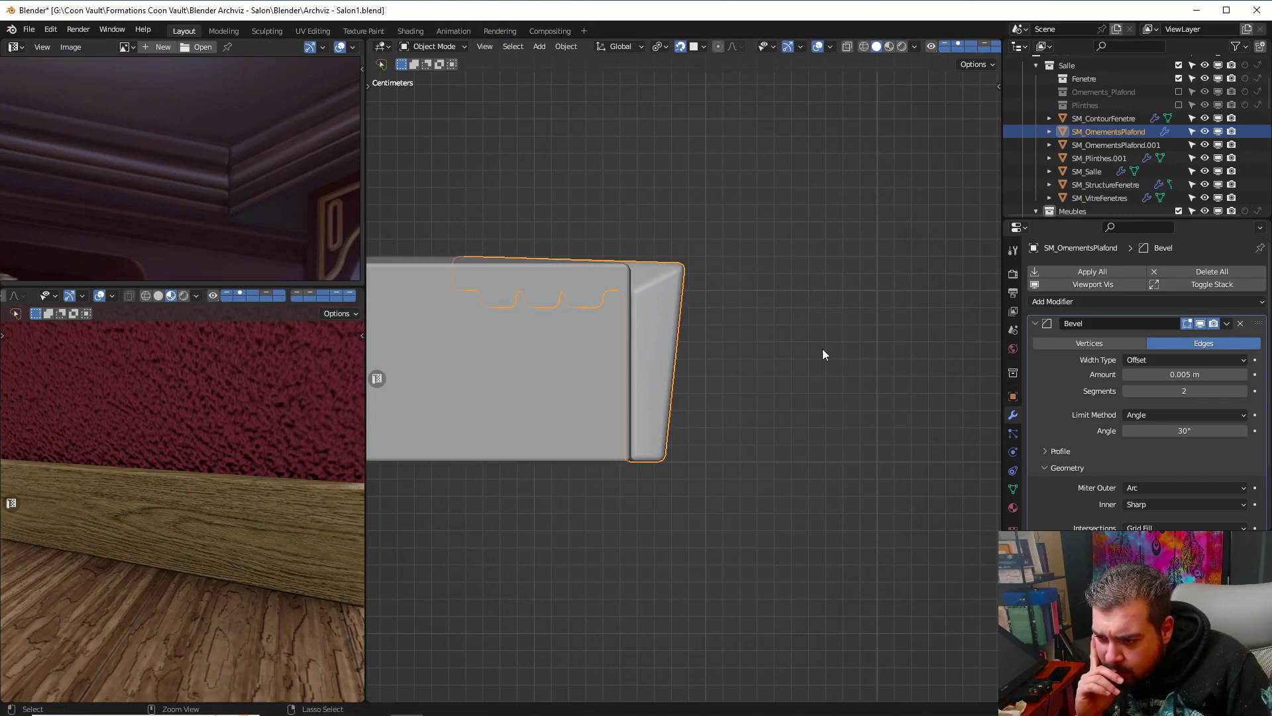
{"action": "key", "text": "Tab"}
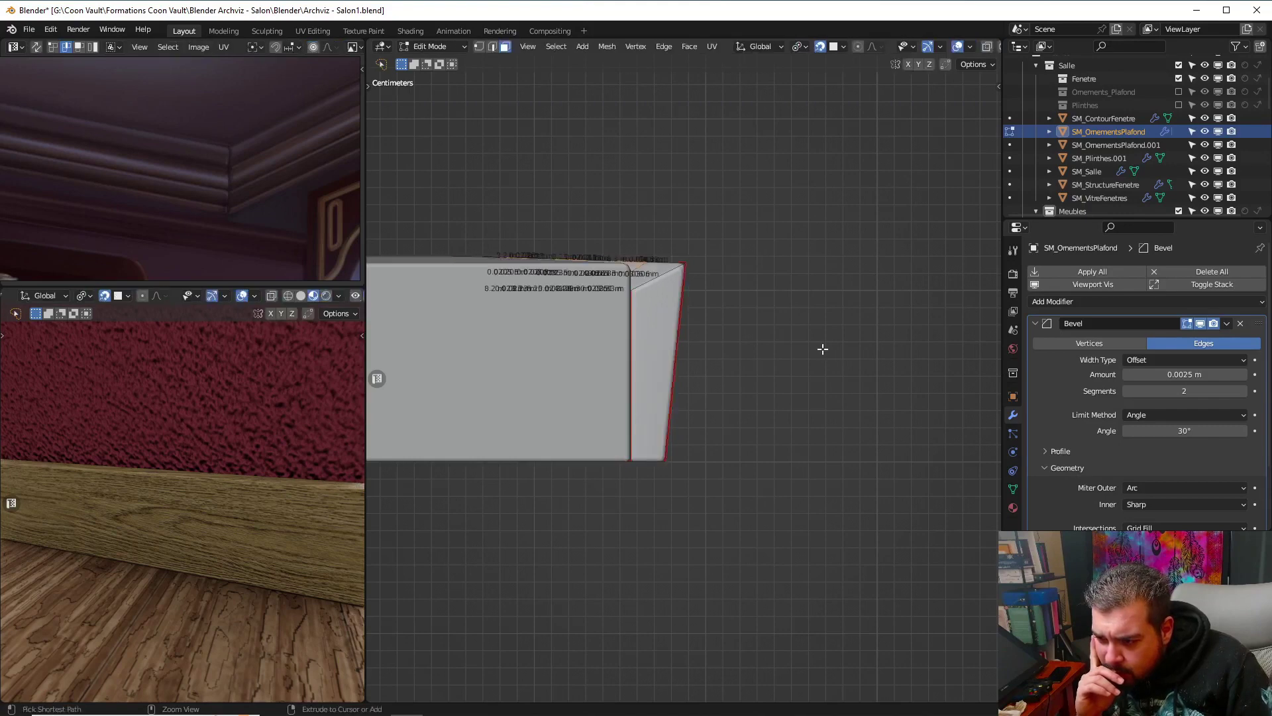
{"action": "key", "text": "3"}
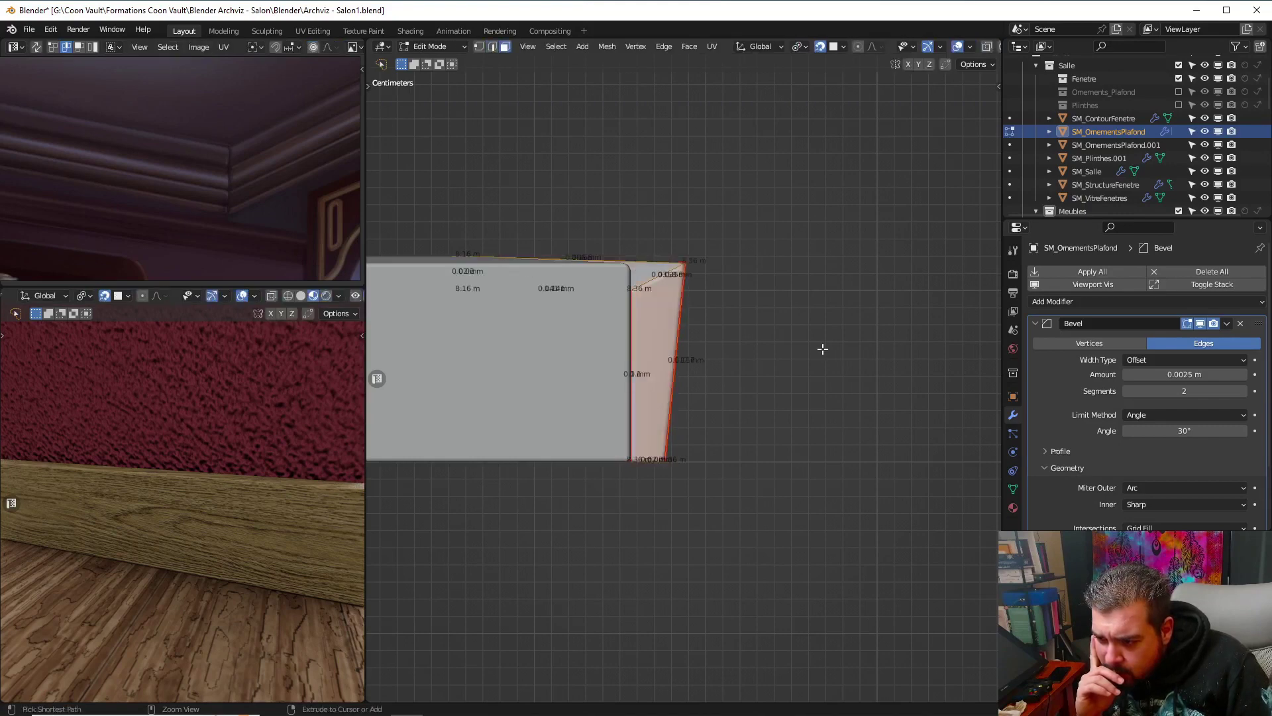
{"action": "key", "text": "alt+a"}
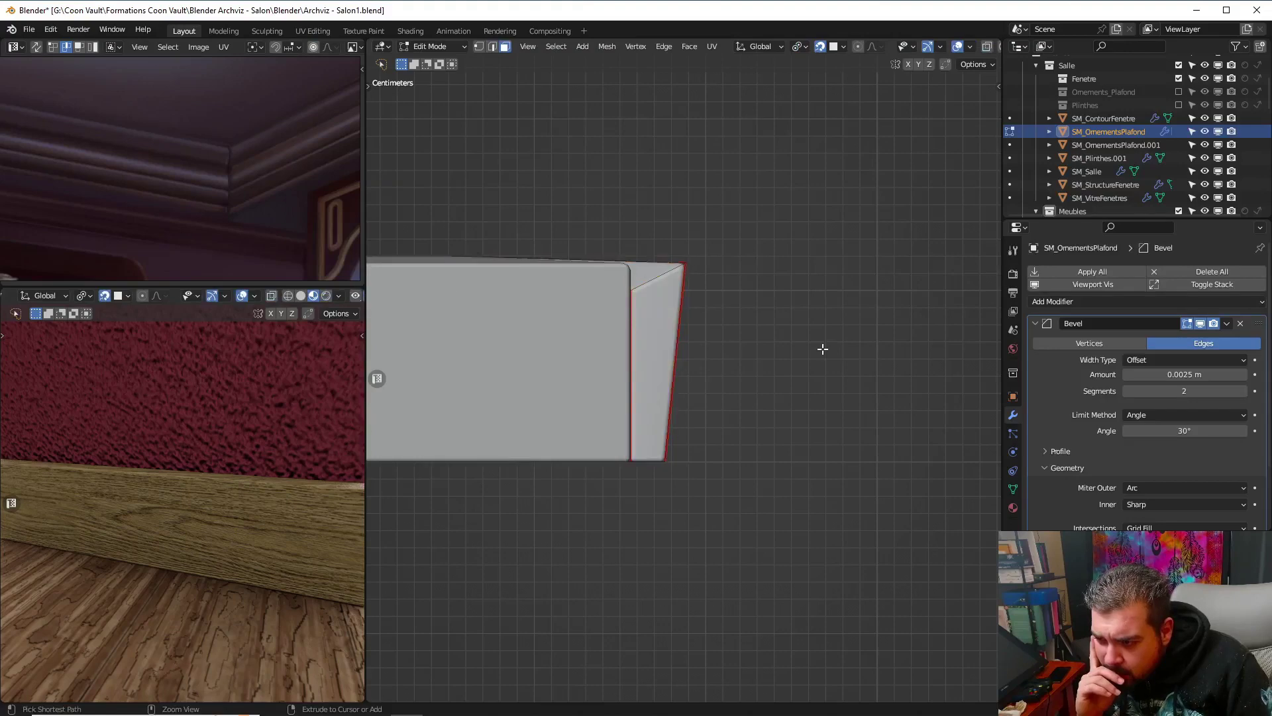
{"action": "key", "text": "Tab"}
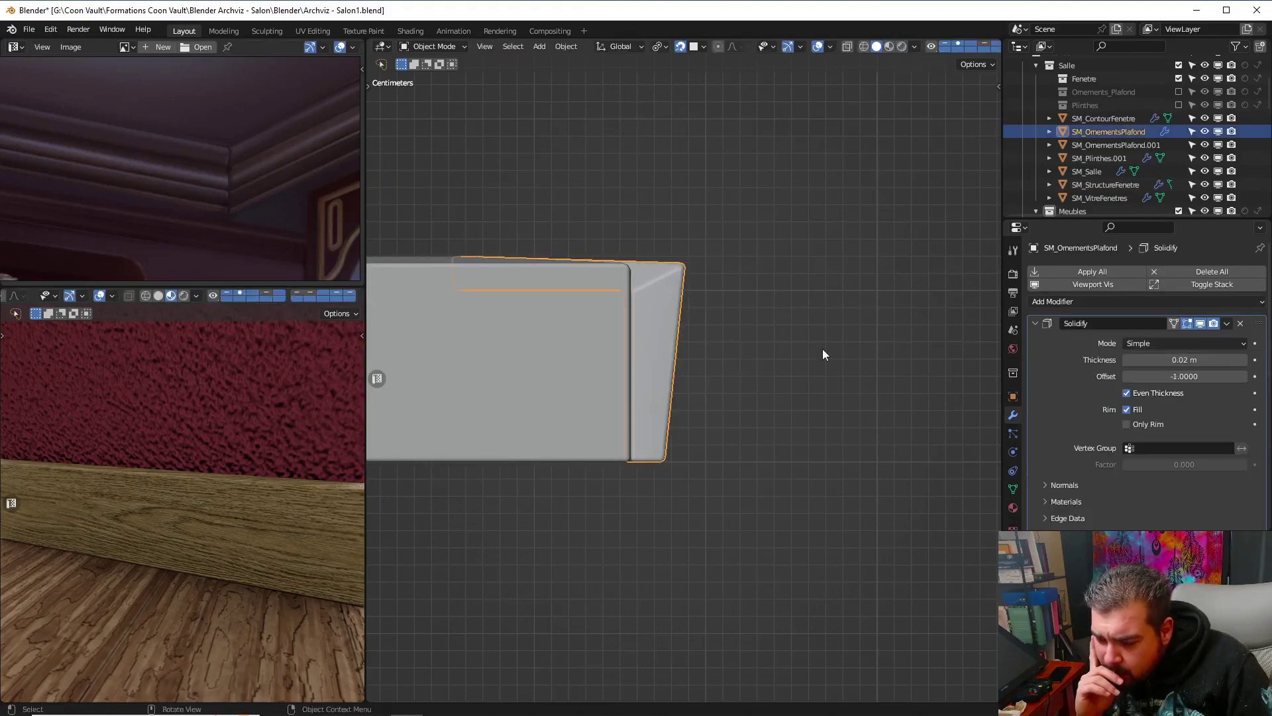
{"action": "left_click", "coordinate": [1127, 393]}
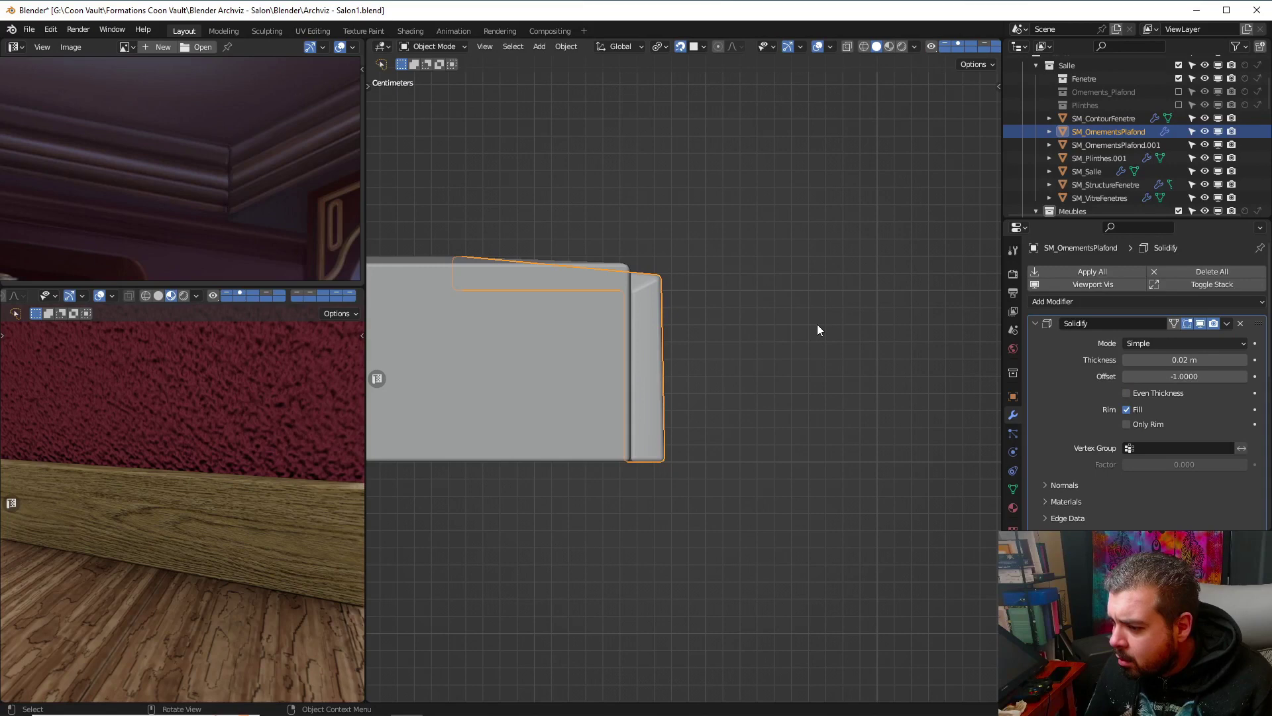
Clean up the ornament's whole mesh with Degenerate Dissolve, Merge by Distance and Delete Loose, and turn on Even Thickness for its Solidify modifier
{"action": "key", "text": "Tab"}
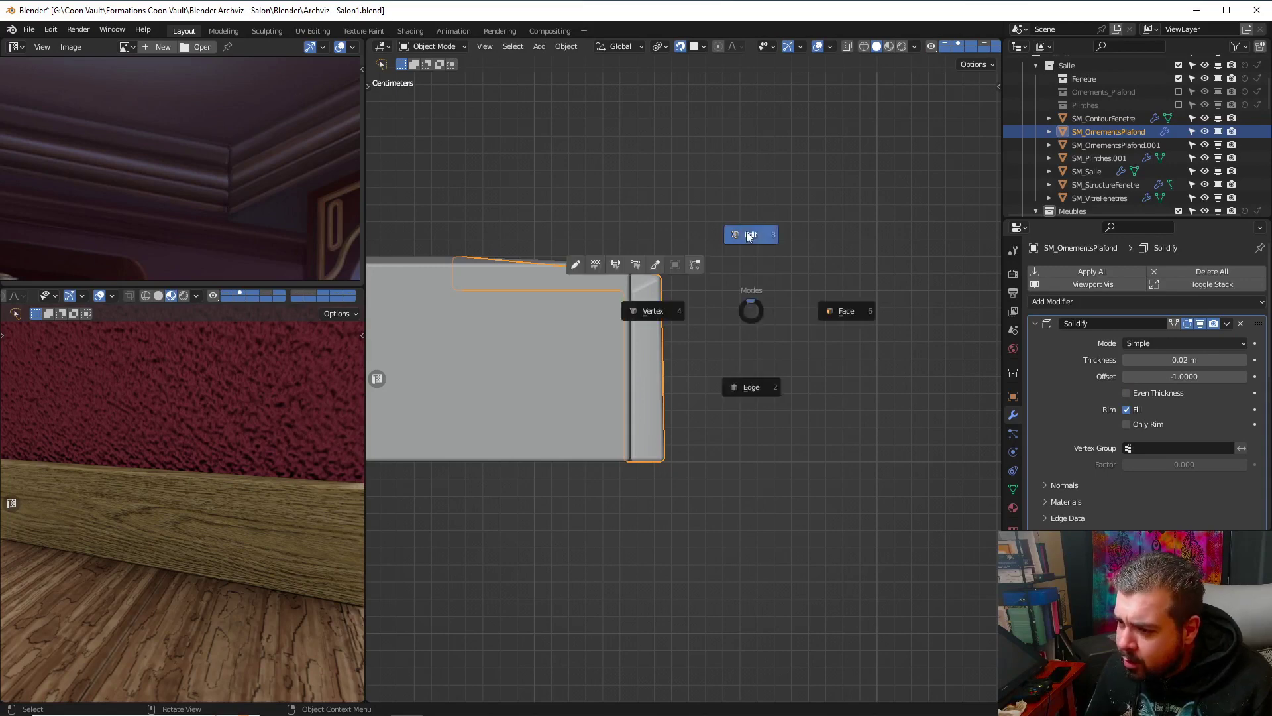
{"action": "key", "text": "a"}
{"action": "left_click", "coordinate": [741, 197]}
{"action": "key", "text": "q"}
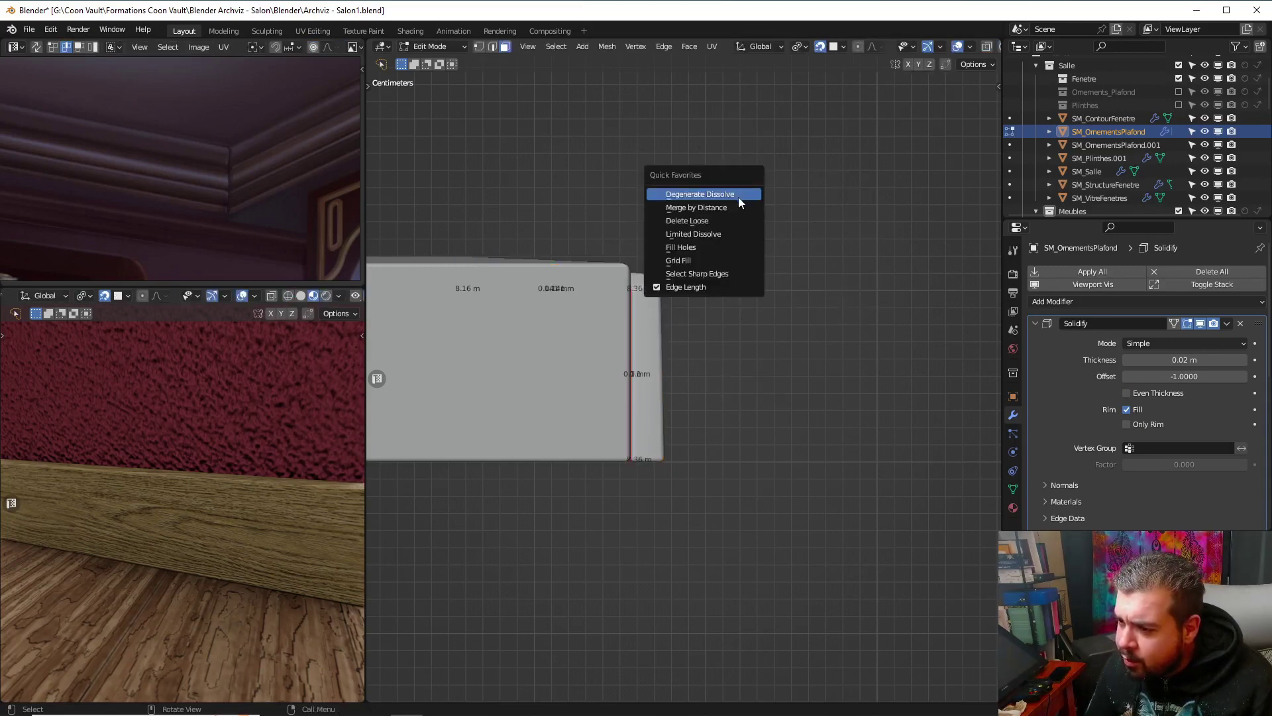
{"action": "left_click", "coordinate": [726, 196]}
{"action": "key", "text": "q"}
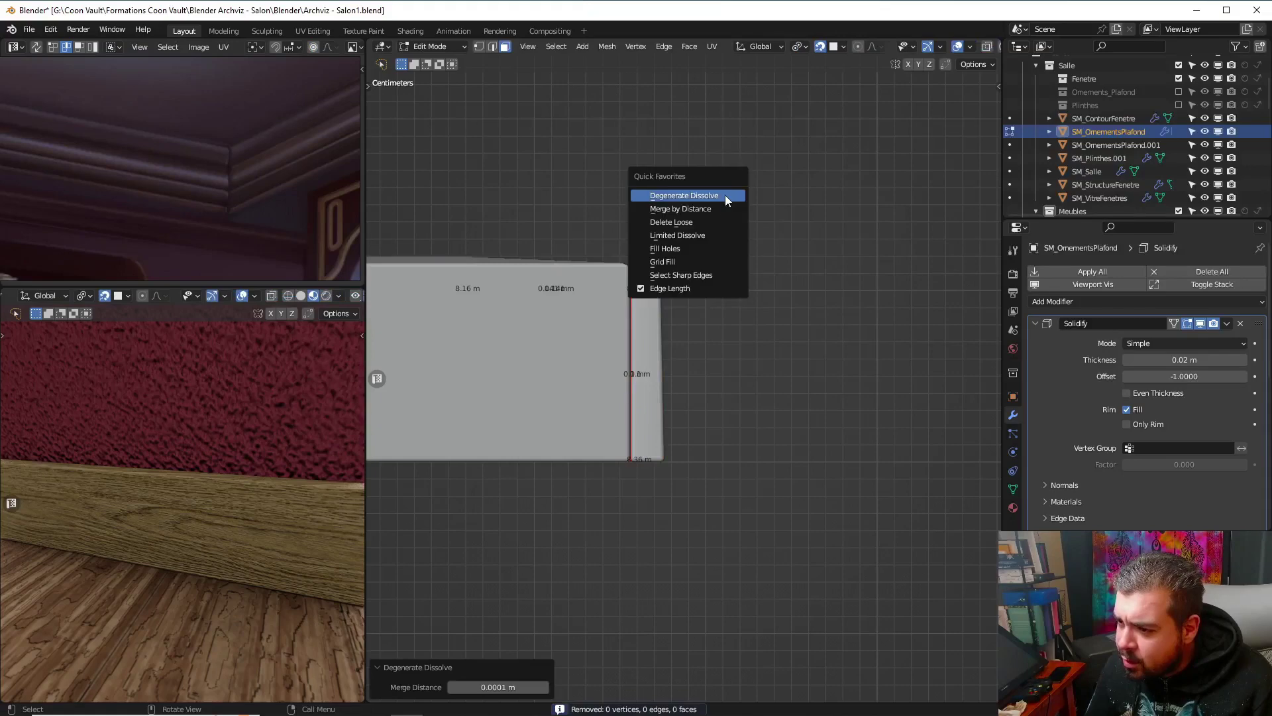
{"action": "left_click", "coordinate": [727, 197]}
{"action": "key", "text": "q"}
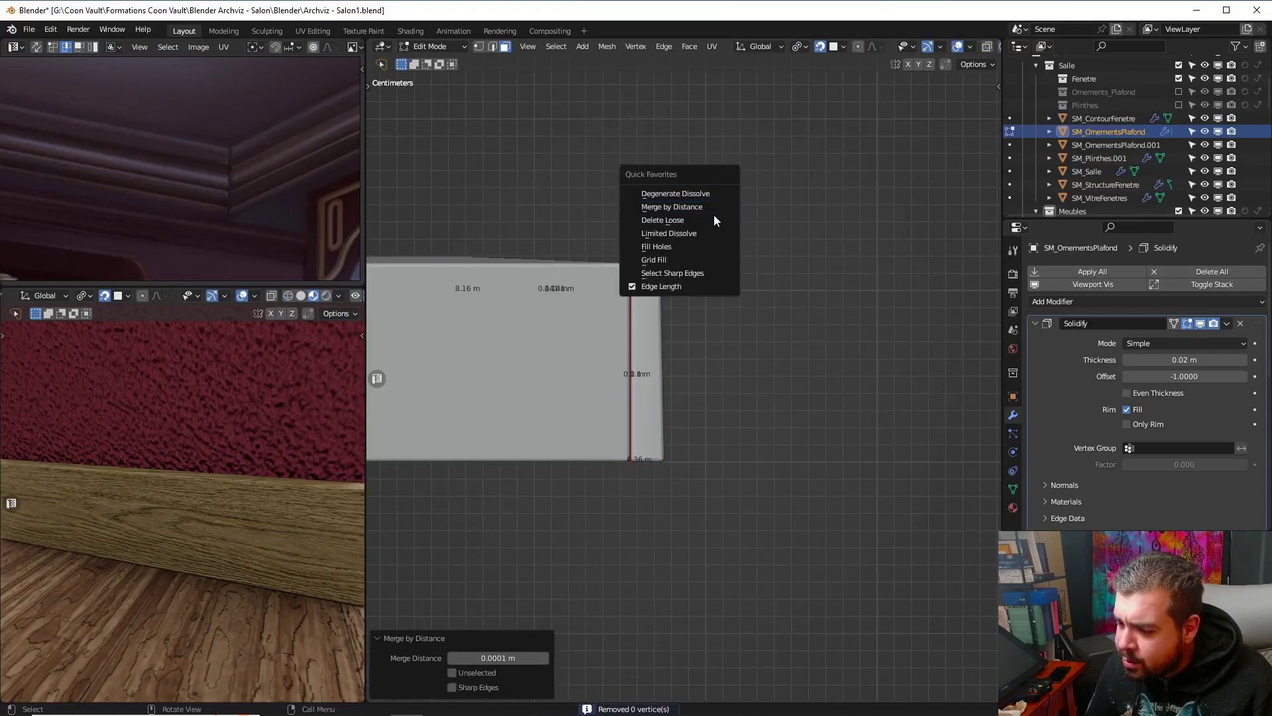
{"action": "left_click", "coordinate": [721, 221]}
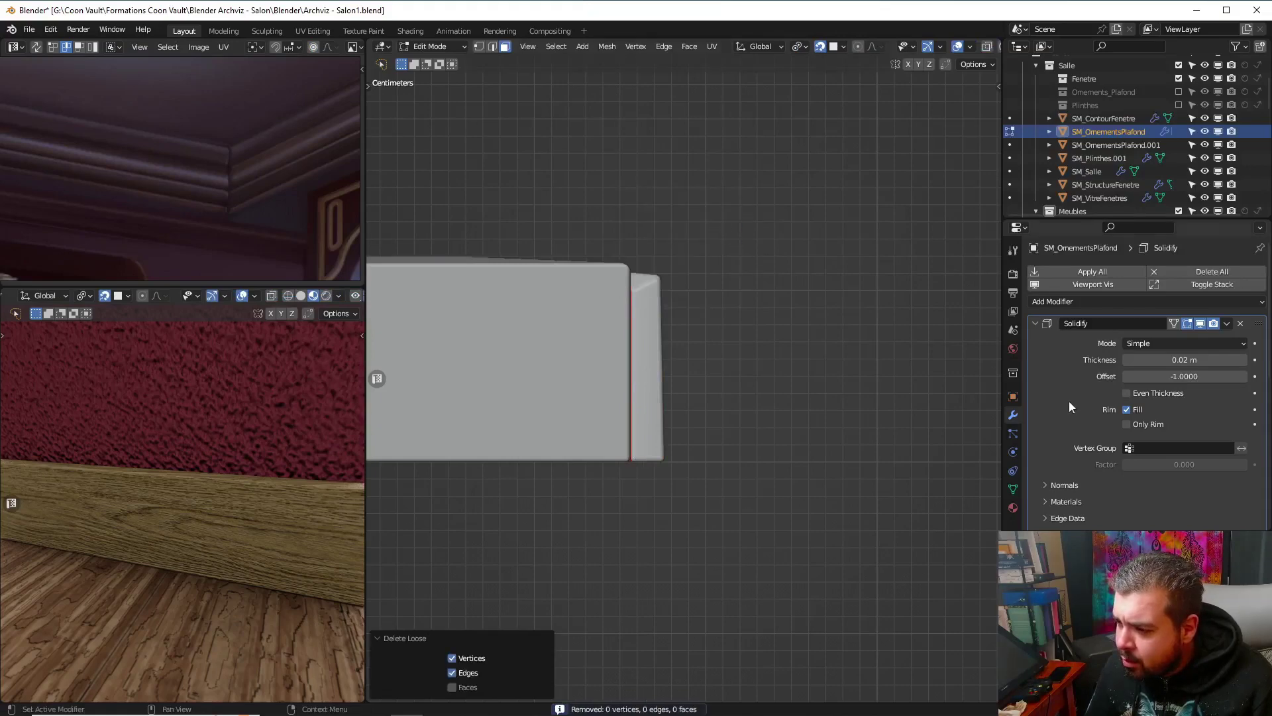
{"action": "left_click", "coordinate": [1126, 393]}
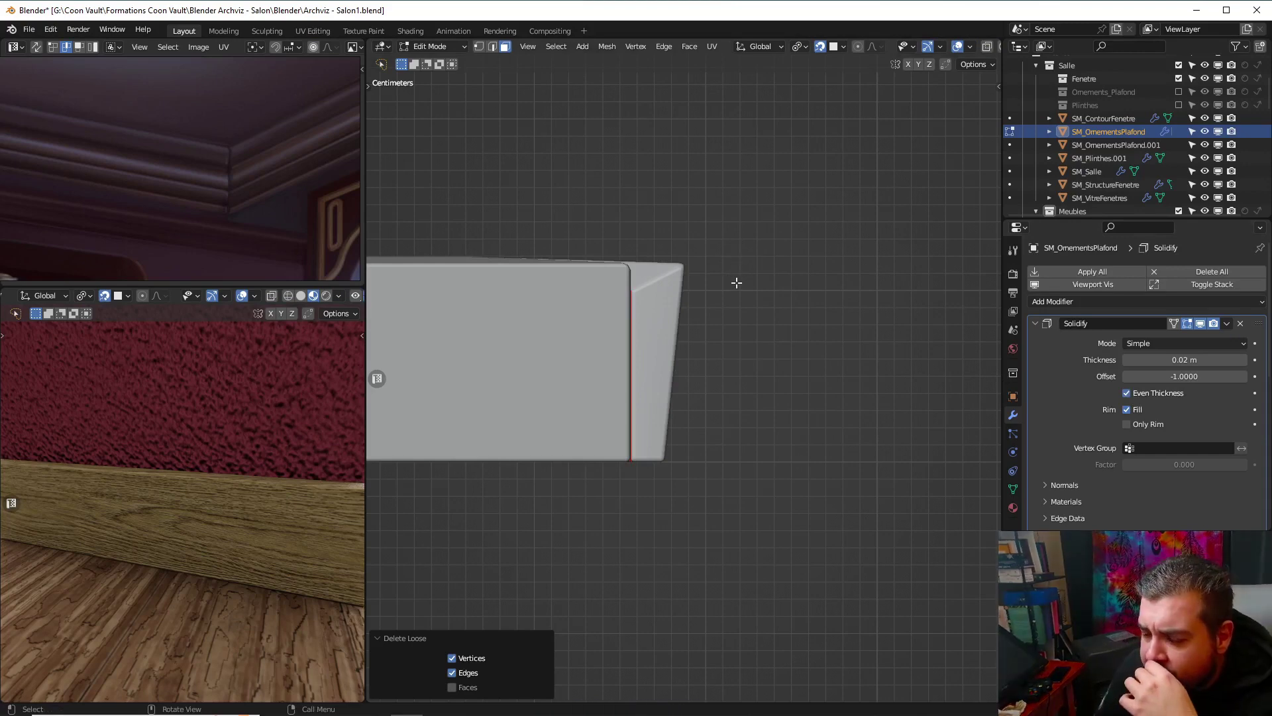
Examine the ornament's inner corner and solidified thickness up close, in perspective and in an orthographic side view
{"action": "scroll", "coordinate": [738, 285], "scroll_direction": "down", "scroll_amount": 1}
{"action": "mouse_move", "coordinate": [738, 285]}
{"action": "middle_mouse_down"}
{"action": "mouse_move", "coordinate": [741, 316]}
{"action": "mouse_move", "coordinate": [749, 306]}
{"action": "middle_mouse_up"}
{"action": "scroll", "coordinate": [749, 306], "scroll_direction": "up", "scroll_amount": 6}
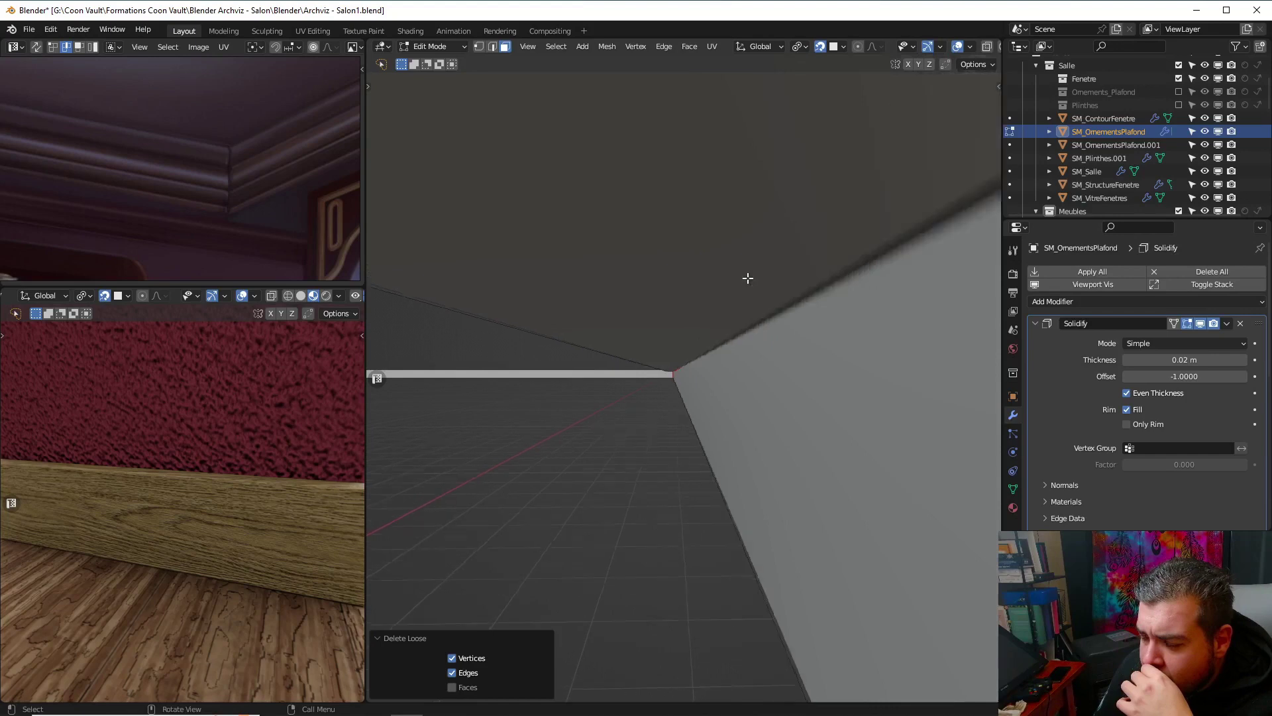
{"action": "scroll", "coordinate": [747, 279], "scroll_direction": "down", "scroll_amount": 6}
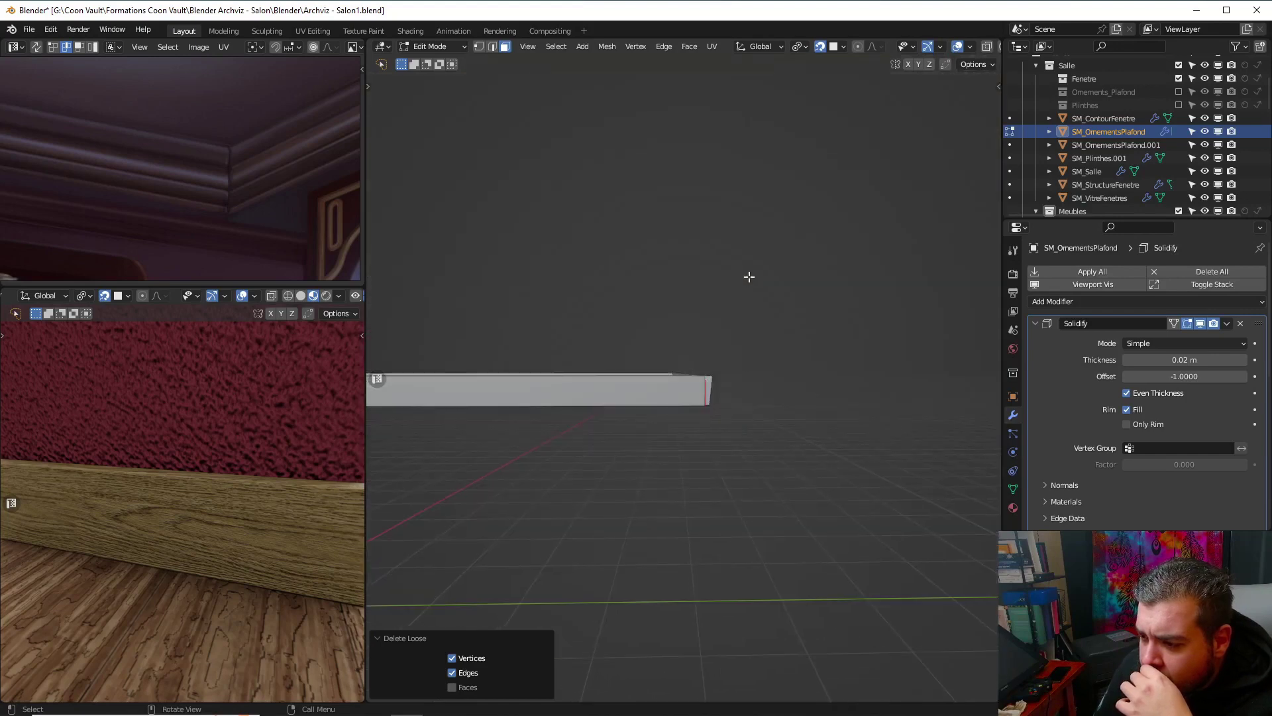
{"action": "scroll", "coordinate": [749, 276], "scroll_direction": "up", "scroll_amount": 5}
{"action": "scroll", "coordinate": [748, 277], "scroll_direction": "down", "scroll_amount": 6}
{"action": "scroll", "coordinate": [749, 276], "scroll_direction": "down", "scroll_amount": 4}
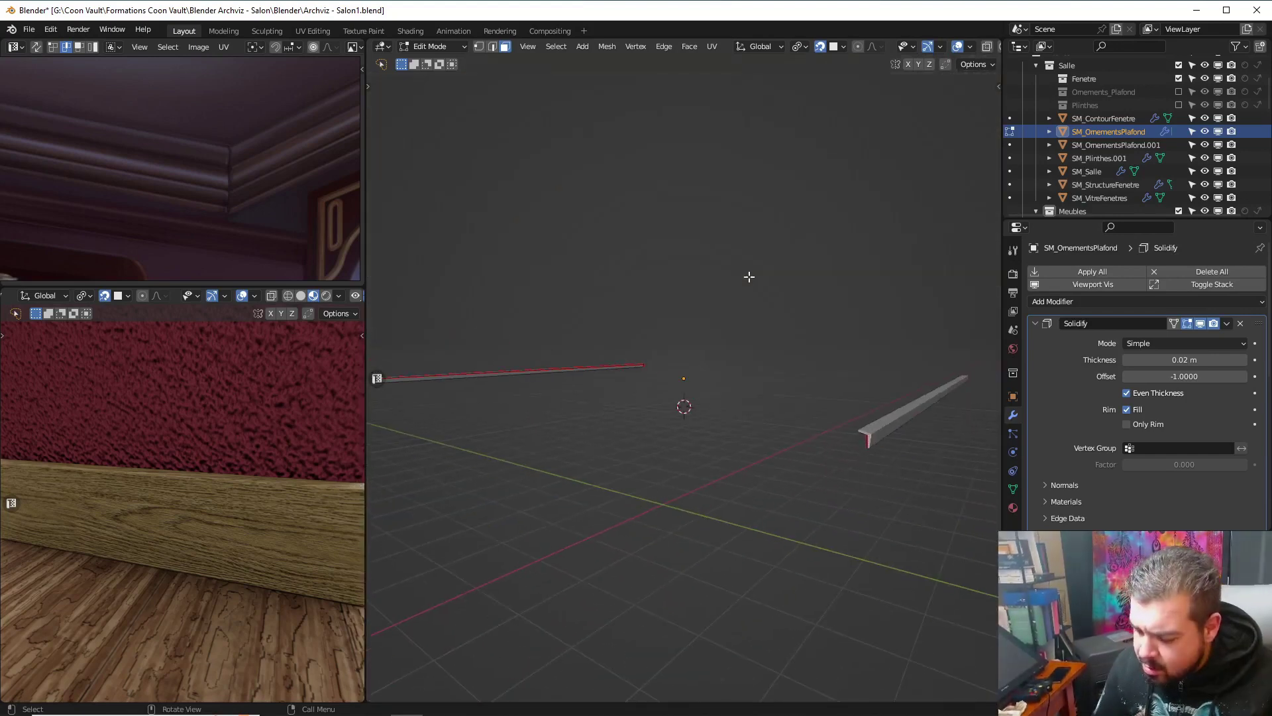
{"action": "key", "text": "KP_3"}
{"action": "middle_click_drag", "start_coordinate": [816, 393], "coordinate": [630, 378], "text": "shift"}
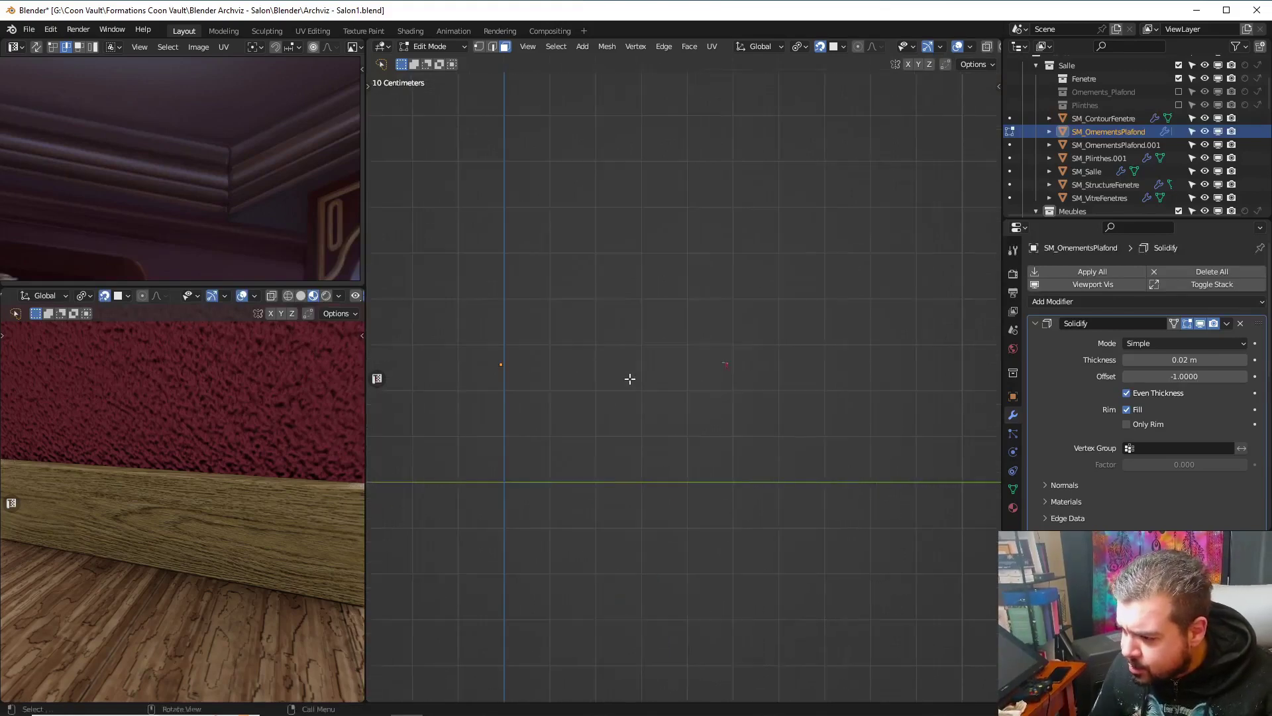
{"action": "scroll", "coordinate": [682, 386], "scroll_direction": "up", "scroll_amount": 9}
{"action": "middle_click_drag", "start_coordinate": [771, 321], "coordinate": [537, 363], "text": "shift"}
{"action": "scroll", "coordinate": [588, 360], "scroll_direction": "up", "scroll_amount": 8}
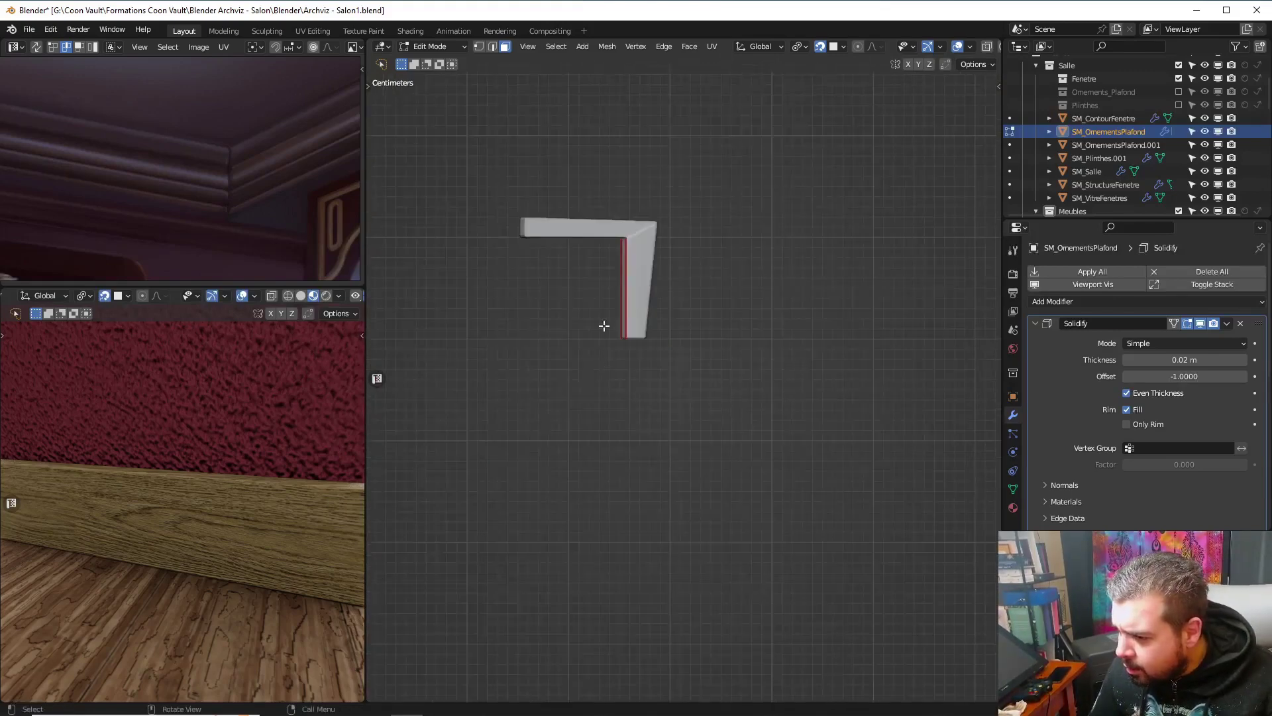
{"action": "middle_click_drag", "start_coordinate": [610, 284], "coordinate": [650, 368], "text": "shift"}
{"action": "scroll", "coordinate": [655, 377], "scroll_direction": "up", "scroll_amount": 4}
{"action": "scroll", "coordinate": [655, 375], "scroll_direction": "up", "scroll_amount": 8}
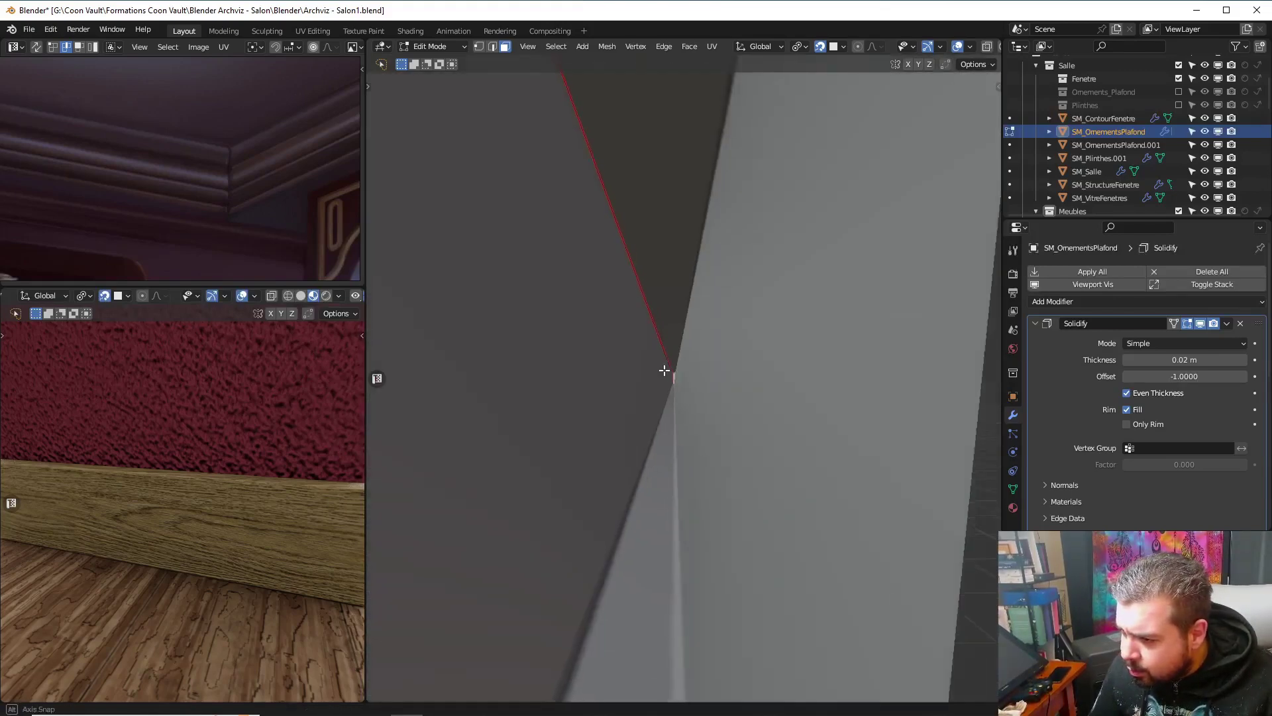
{"action": "scroll", "coordinate": [668, 370], "scroll_direction": "down", "scroll_amount": 8}
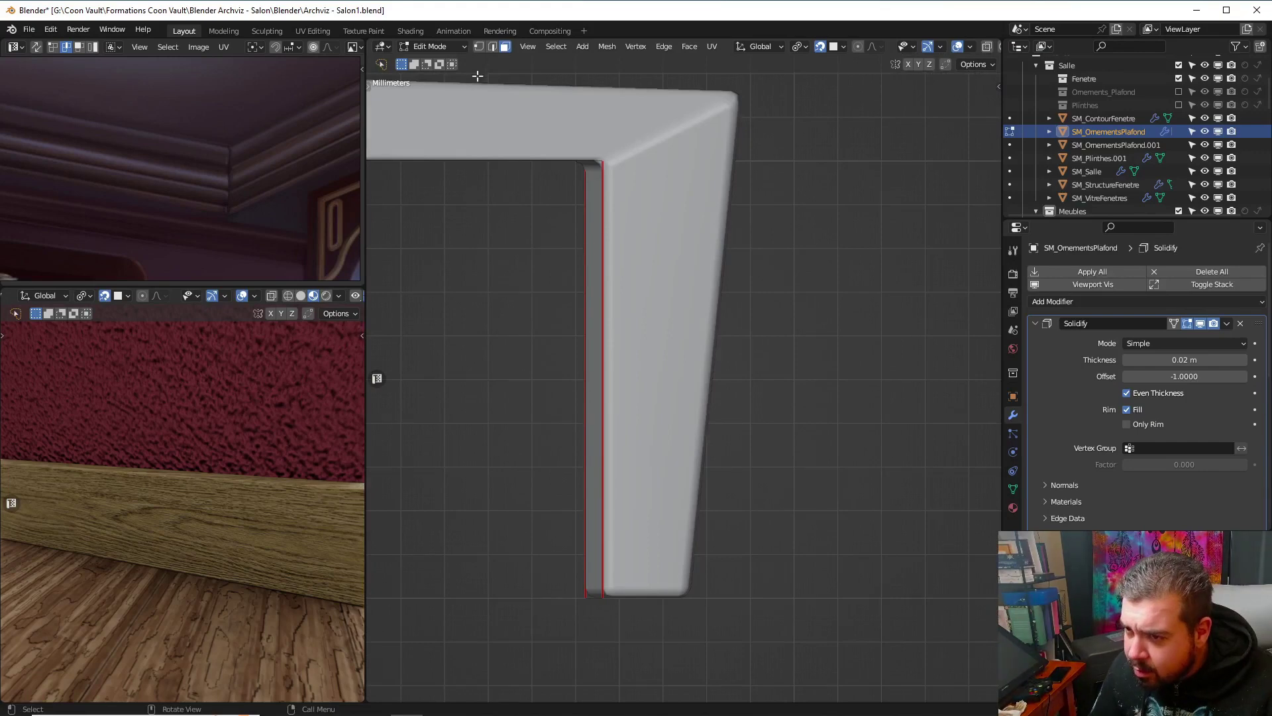
Select the ornament's vertical face and flatten it along global Y with a scale of 0
{"action": "left_click", "coordinate": [599, 267]}
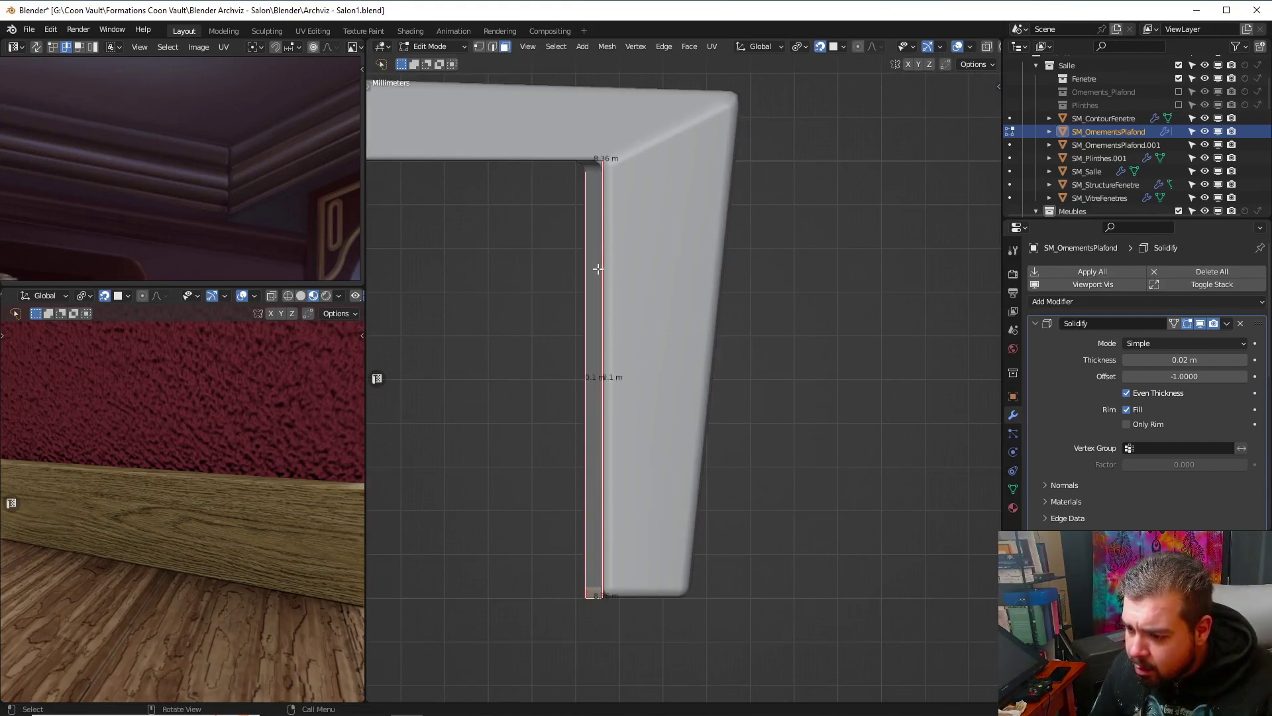
{"action": "key", "text": "s"}
{"action": "key", "text": "y"}
{"action": "key", "text": "0"}
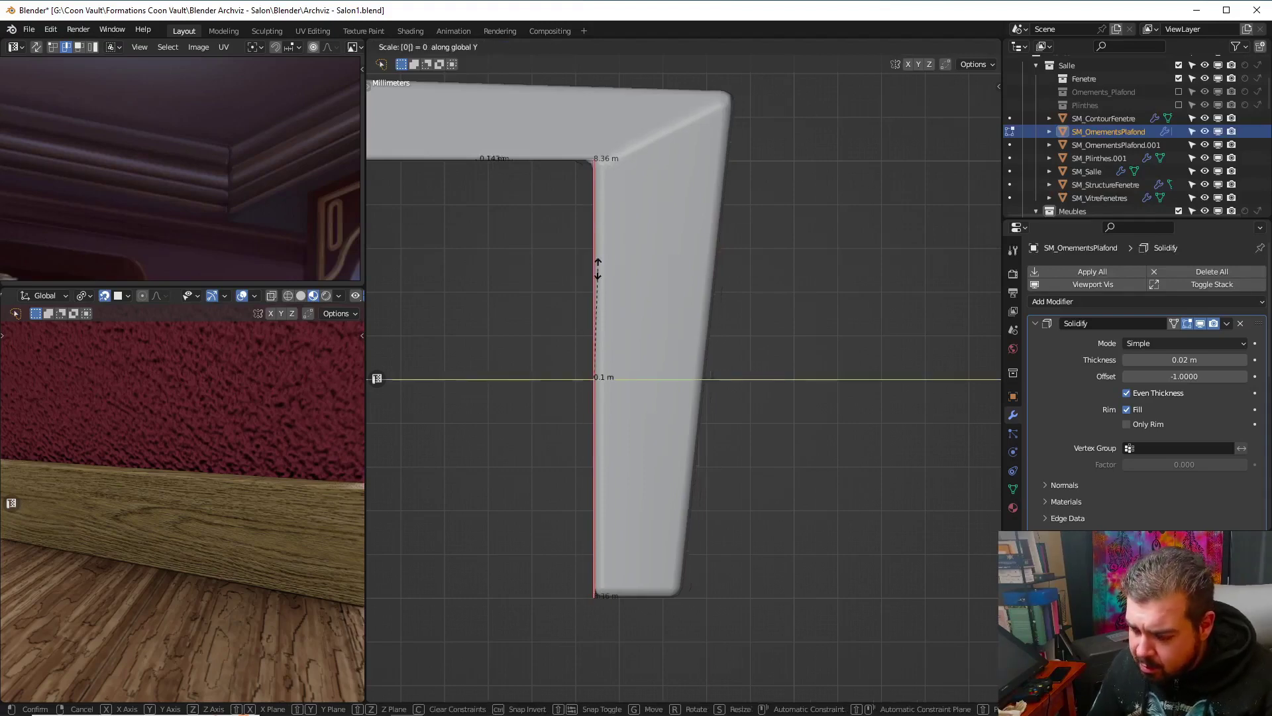
{"action": "key", "text": "Return"}
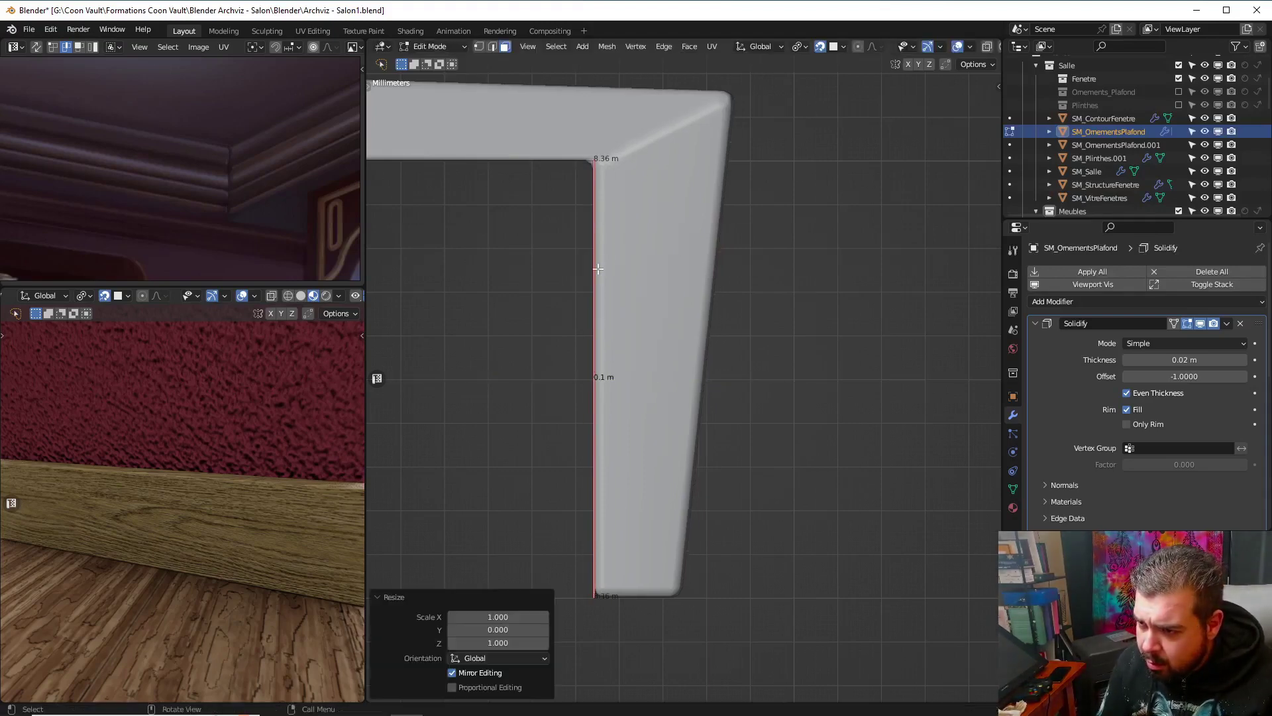
{"action": "scroll", "coordinate": [599, 263], "scroll_direction": "down", "scroll_amount": 4}
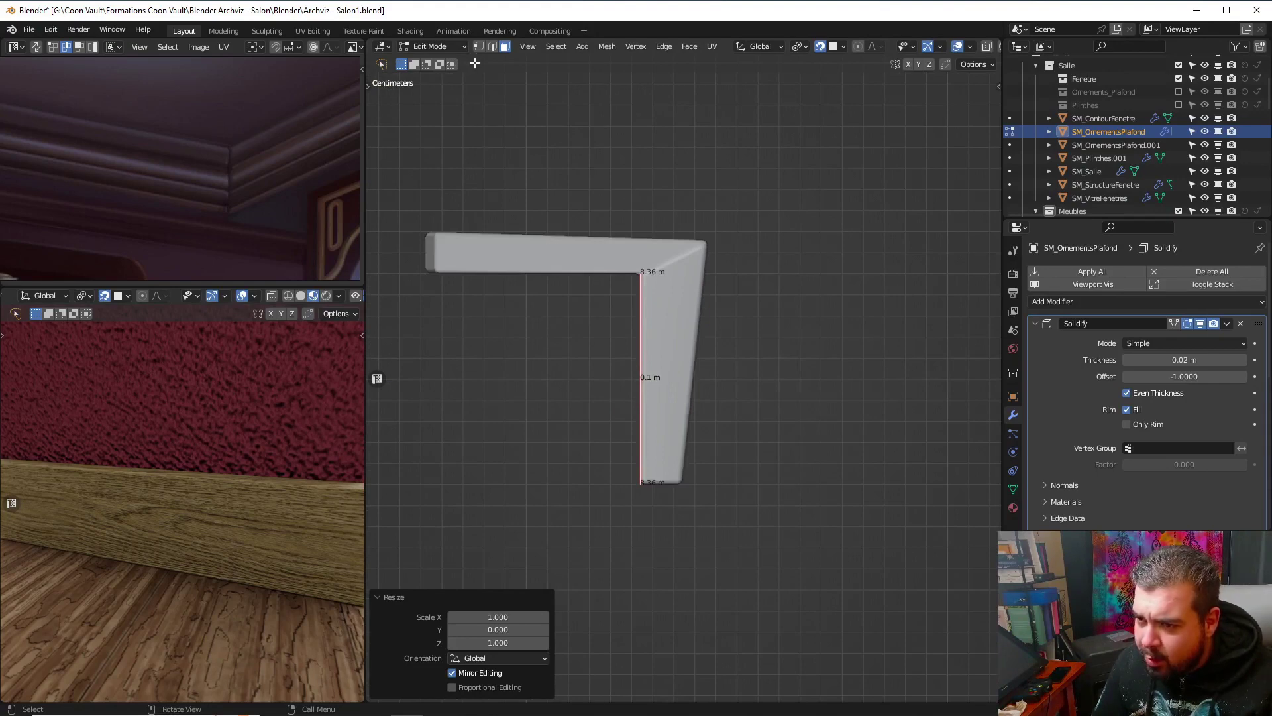
In edge selection mode, select the outer long edge of the ornament's horizontal face and scale it to 0 along global Y
{"action": "left_click", "coordinate": [491, 50]}
{"action": "middle_click_drag", "start_coordinate": [510, 177], "coordinate": [568, 230], "text": "shift"}
{"action": "middle_click_drag", "start_coordinate": [568, 230], "coordinate": [624, 268]}
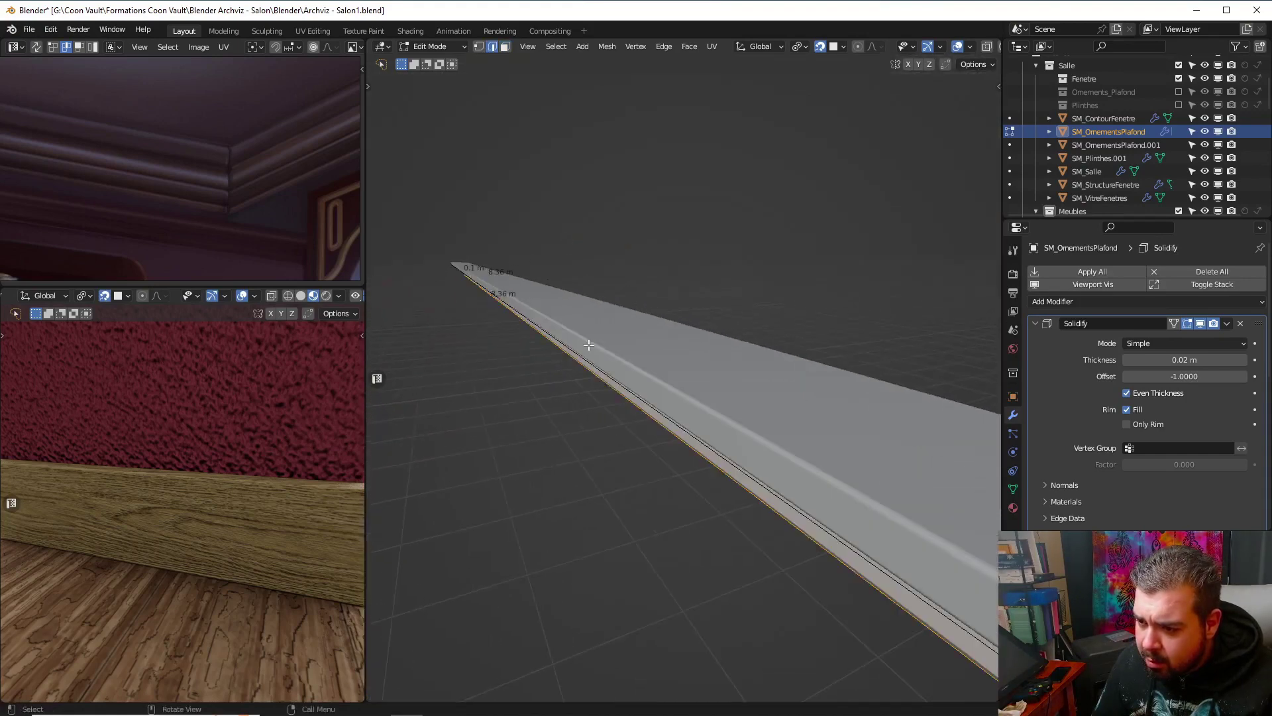
{"action": "left_click", "coordinate": [588, 344]}
{"action": "key", "text": "s"}
{"action": "key", "text": "y"}
{"action": "key", "text": "0"}
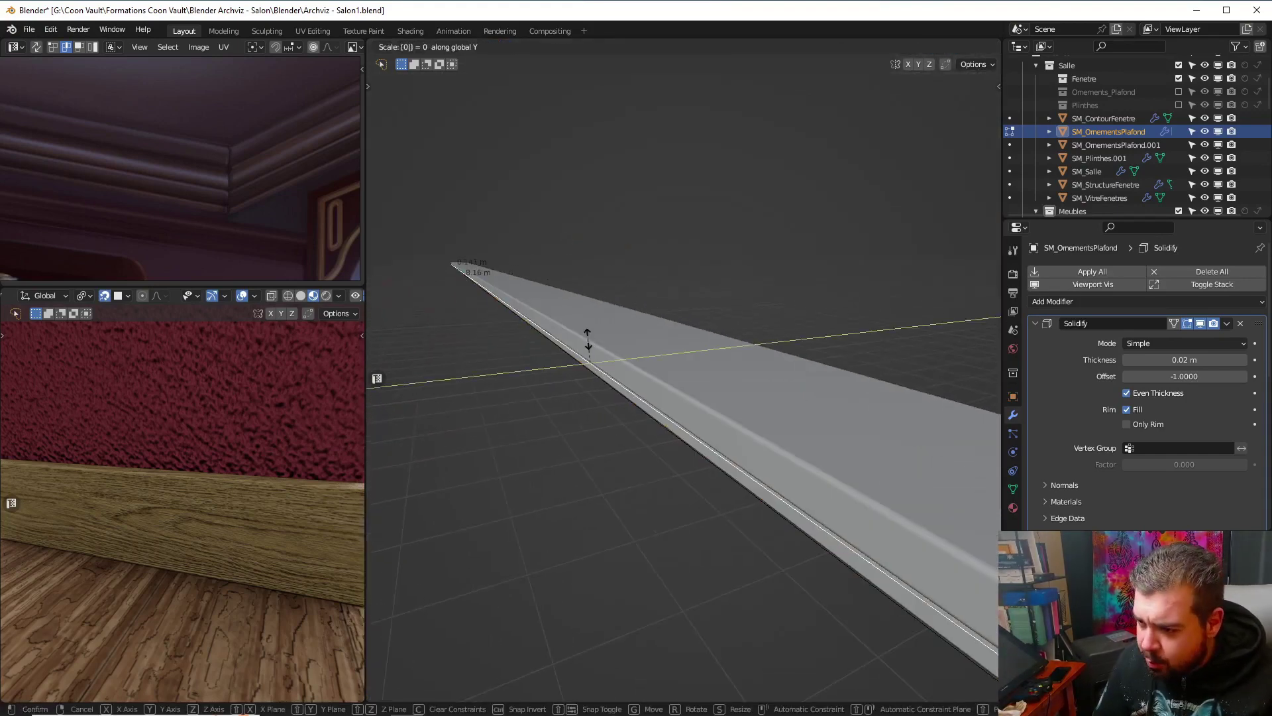
{"action": "key", "text": "Return"}
{"action": "key", "text": "KP_3"}
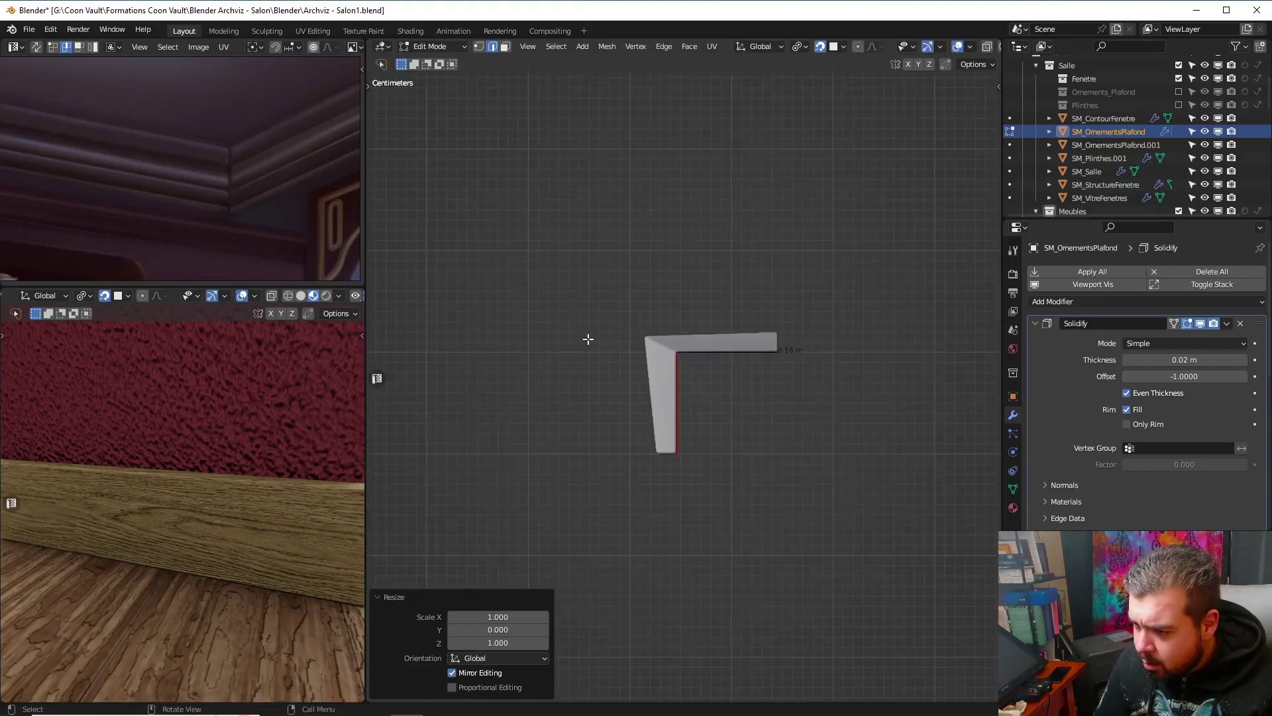
{"action": "scroll", "coordinate": [689, 401], "scroll_direction": "up", "scroll_amount": 6}
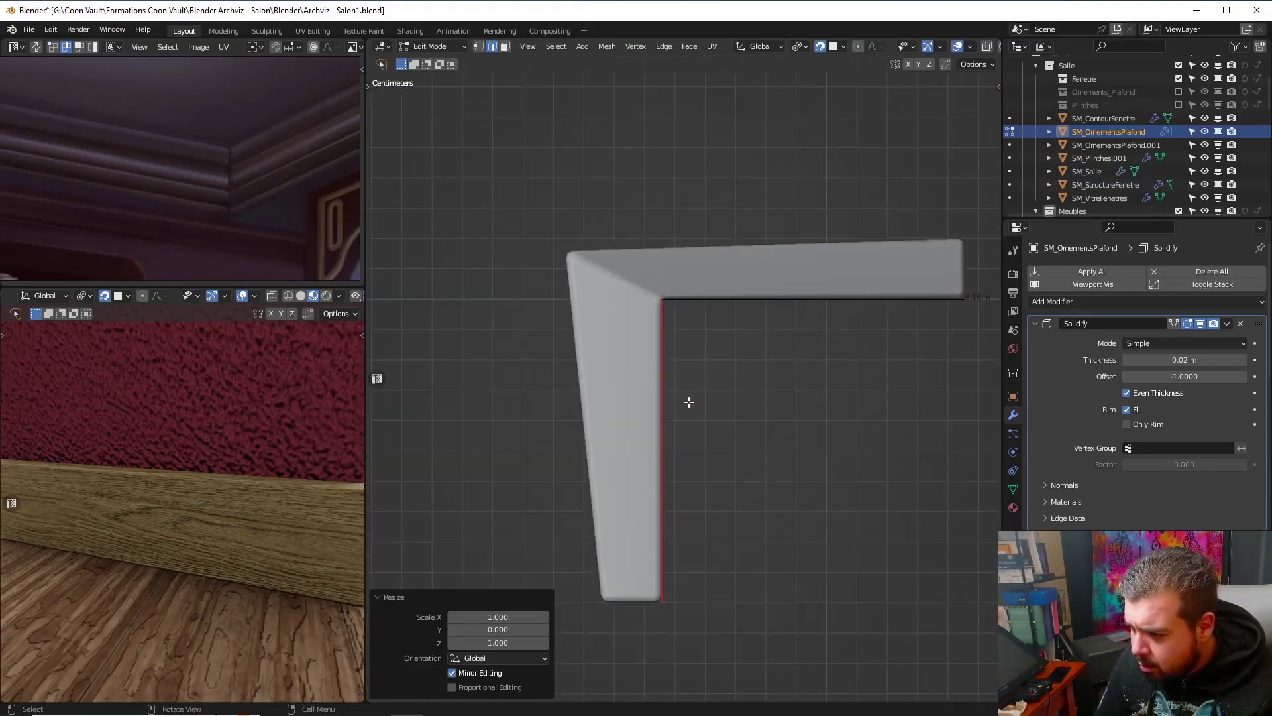
Scale the ornament's long inner corner edge to 0 along global Y
{"action": "middle_click_drag", "start_coordinate": [680, 400], "coordinate": [664, 398]}
{"action": "left_click", "coordinate": [680, 340]}
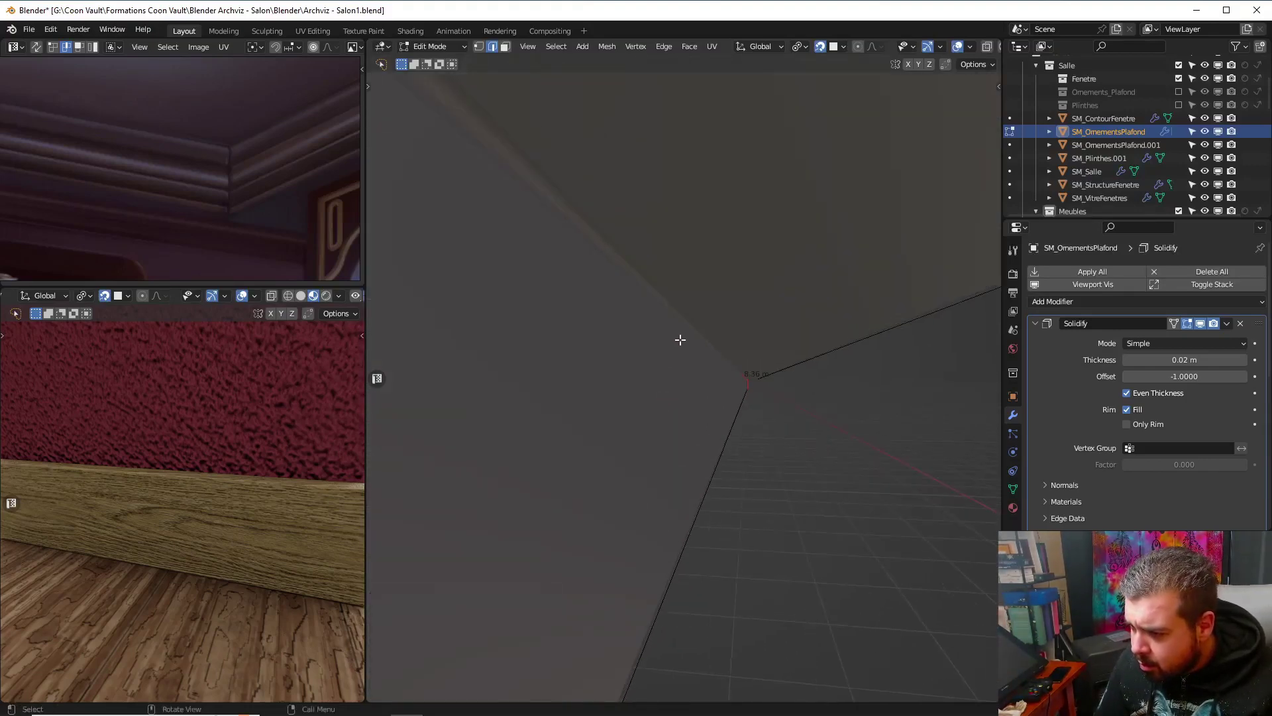
{"action": "type", "text": "sy0"}
{"action": "key", "text": "Return"}
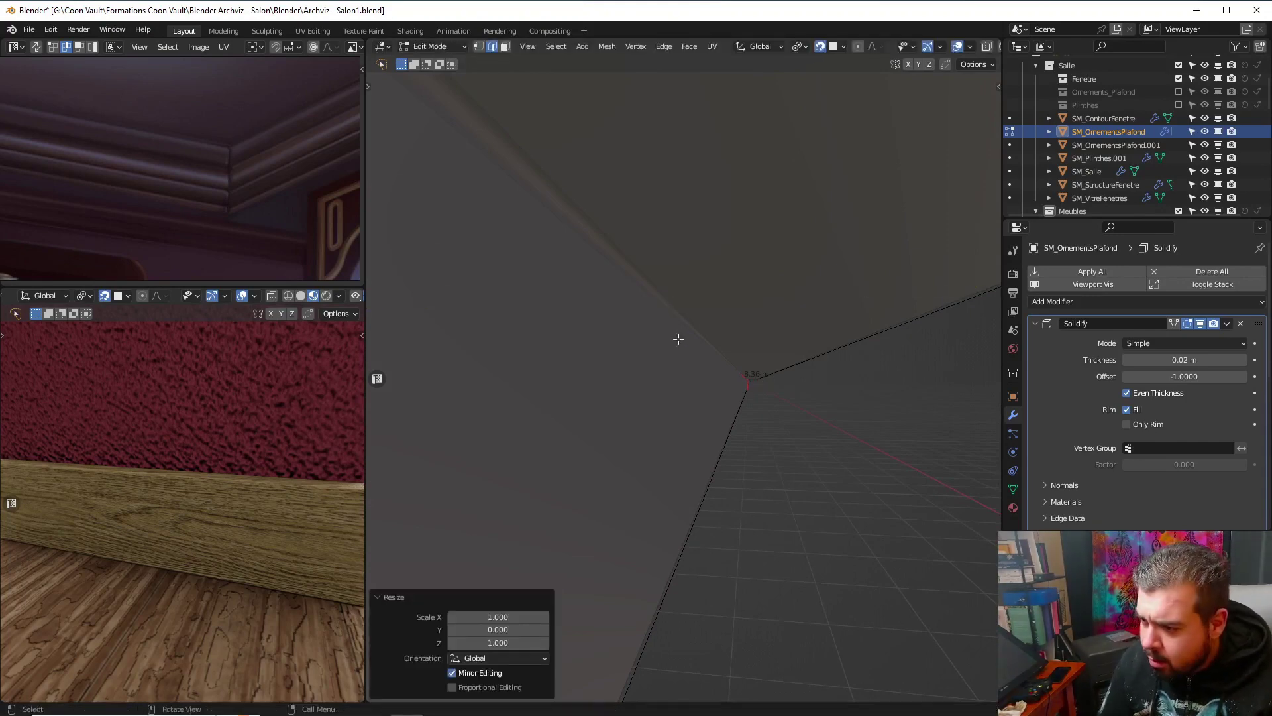
Return to Object Mode, leave the isolated view and delete both ceiling ornament objects, SM_OrnementsPlafond and SM_OrnementsPlafond.001
{"action": "key", "text": "ctrl+Tab"}
{"action": "left_click", "coordinate": [681, 261]}
{"action": "key", "text": "KP_Divide"}
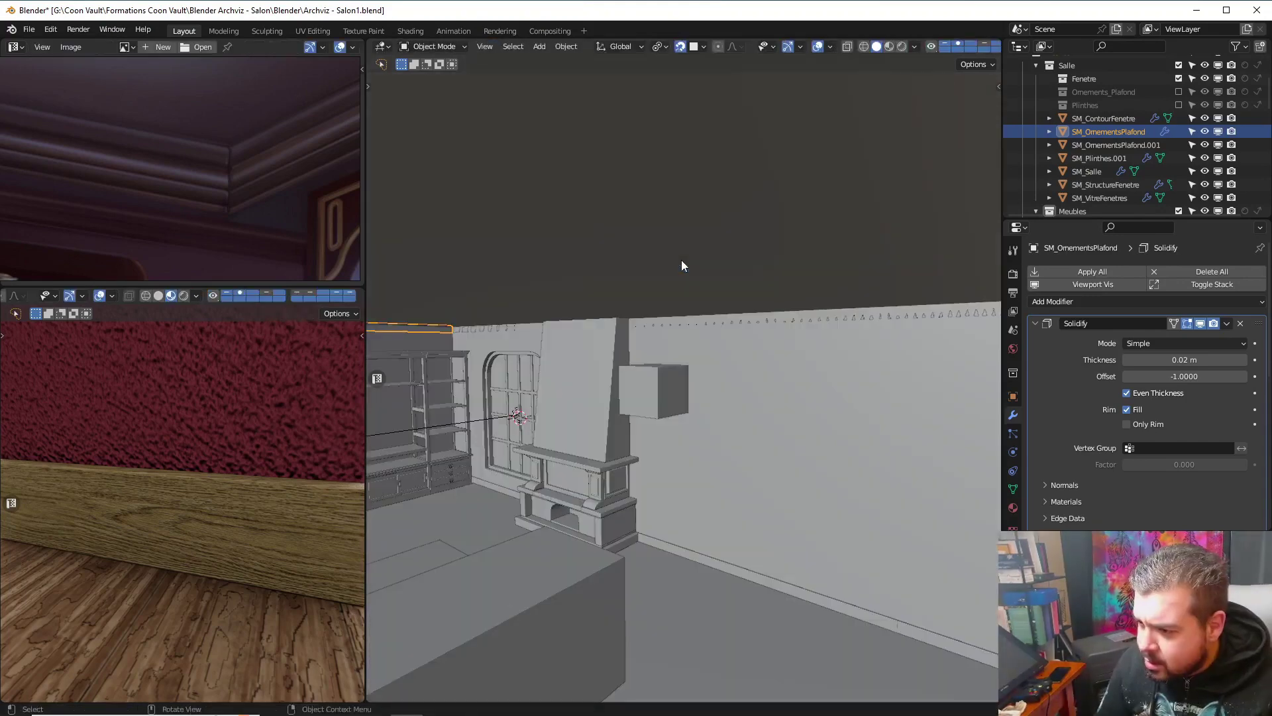
{"action": "middle_click_drag", "start_coordinate": [669, 299], "coordinate": [768, 319]}
{"action": "key", "text": "x"}
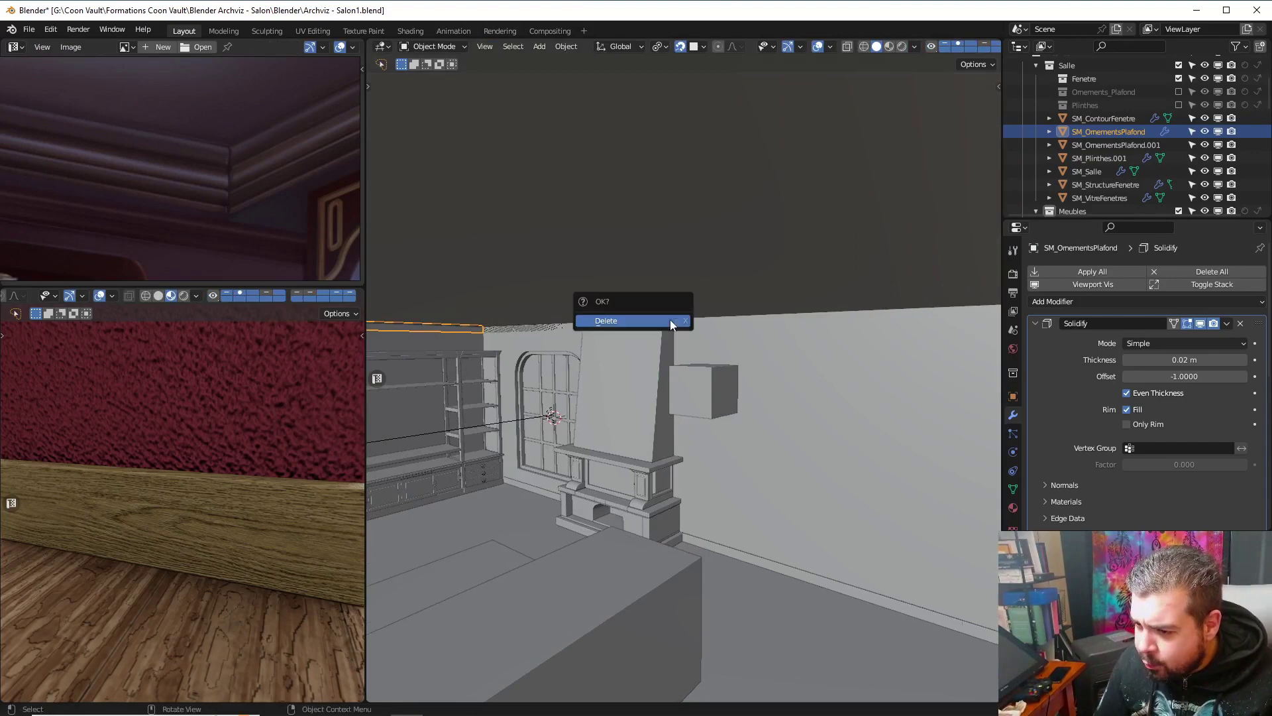
{"action": "left_click", "coordinate": [668, 322]}
{"action": "left_click", "coordinate": [769, 324]}
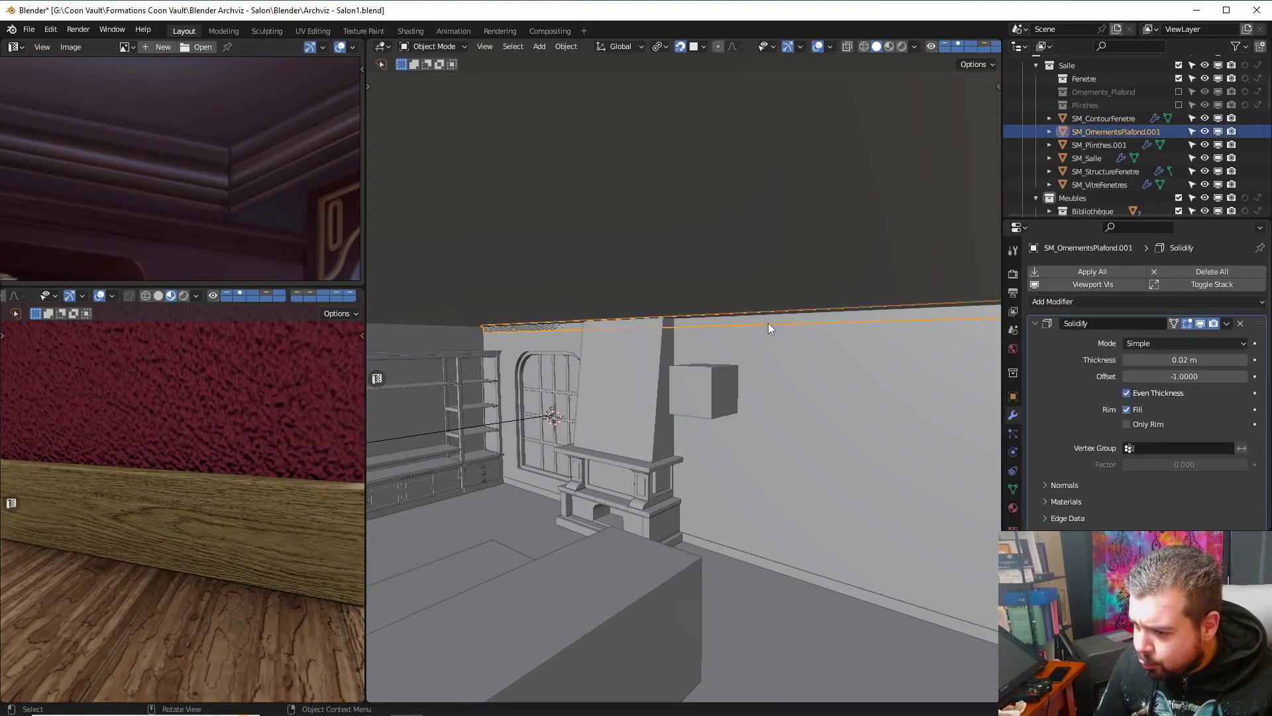
{"action": "key", "text": "x"}
{"action": "left_click", "coordinate": [766, 323]}
Enter Edit Mode on SM_Salle and add one loop cut around the upper walls, slid fully to the ceiling edge with factor 1.000
{"action": "left_click", "coordinate": [765, 324]}
{"action": "key", "text": "Tab"}
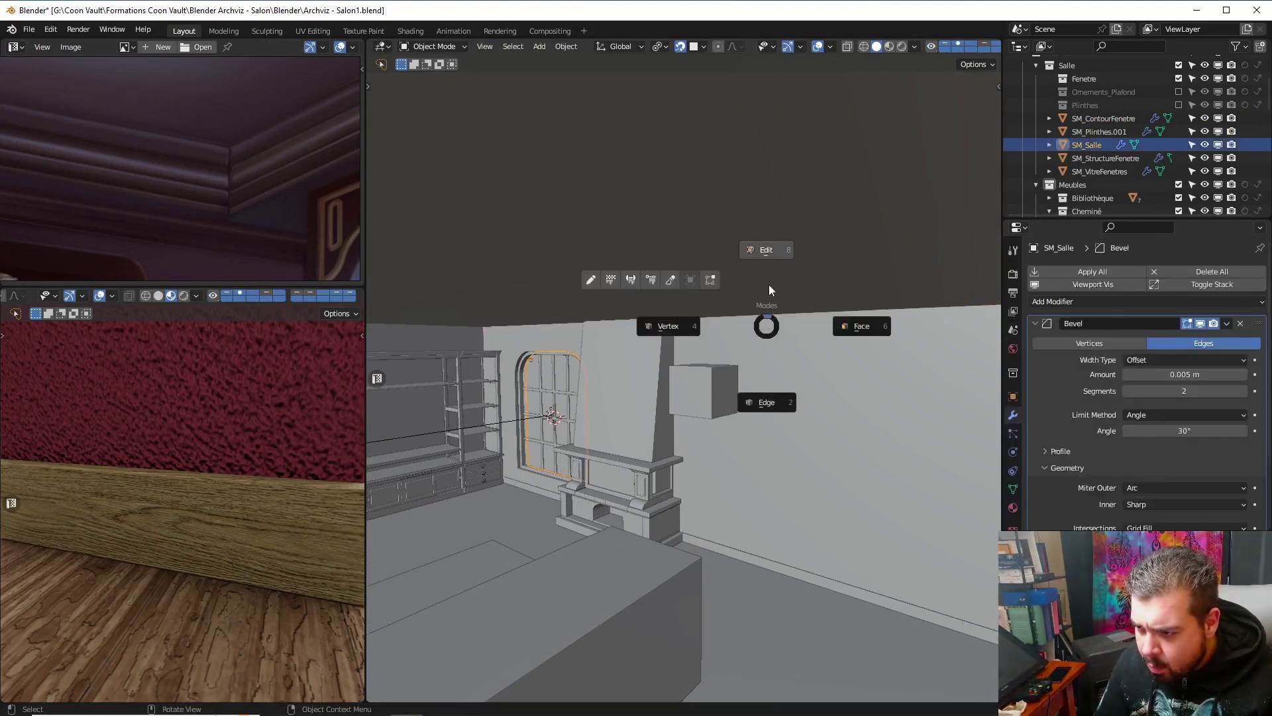
{"action": "left_click", "coordinate": [768, 261]}
{"action": "key", "text": "a"}
{"action": "left_click", "coordinate": [762, 211]}
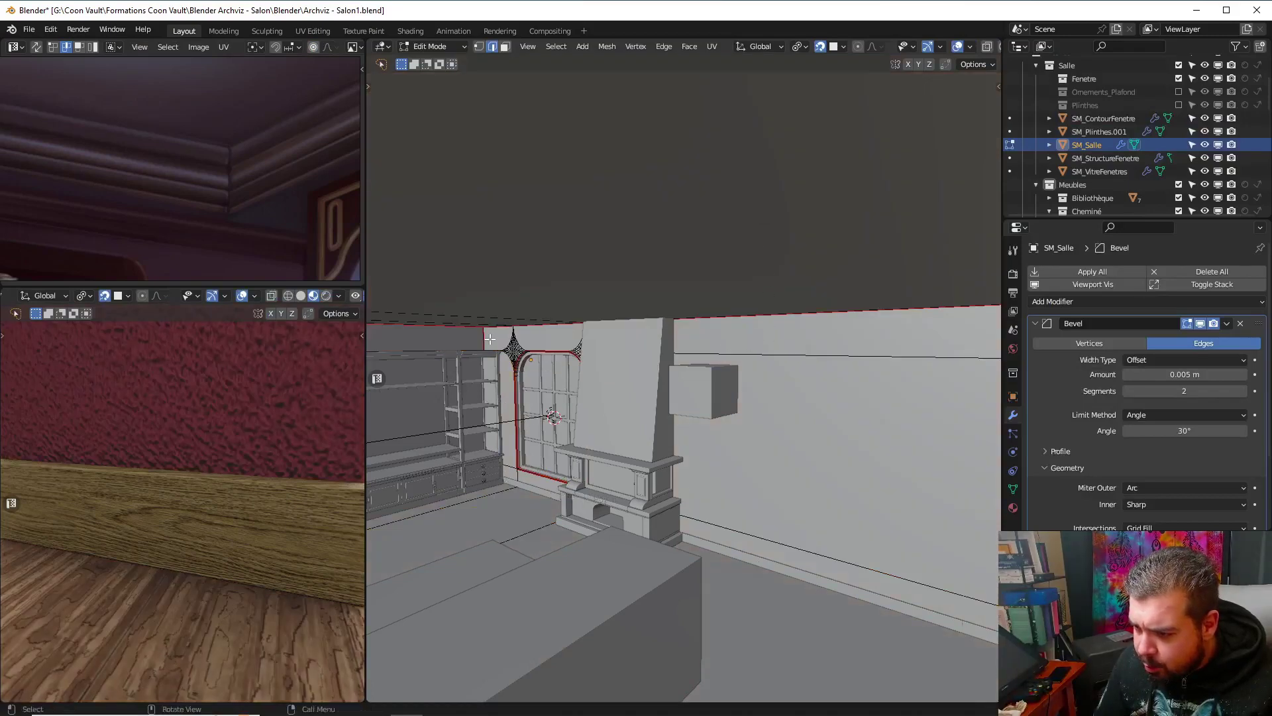
{"action": "middle_click_drag", "start_coordinate": [646, 339], "coordinate": [604, 335]}
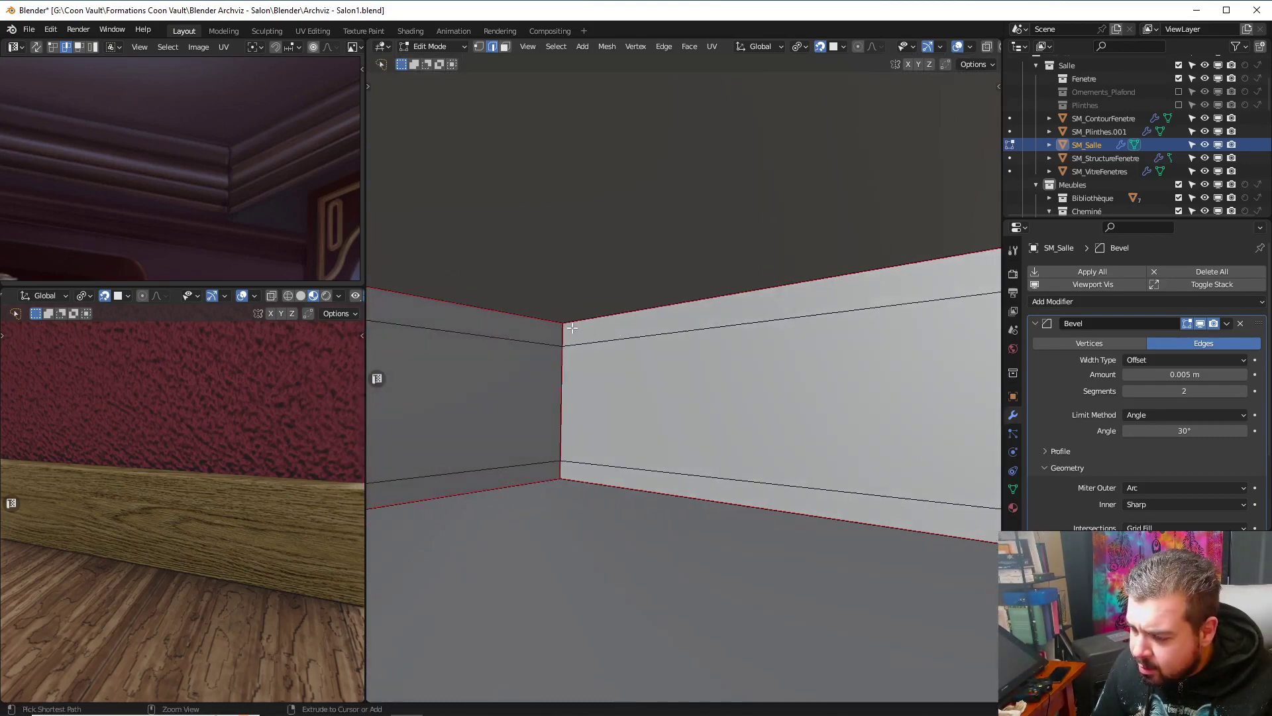
{"action": "key", "text": "ctrl+r"}
{"action": "left_click", "coordinate": [571, 328]}
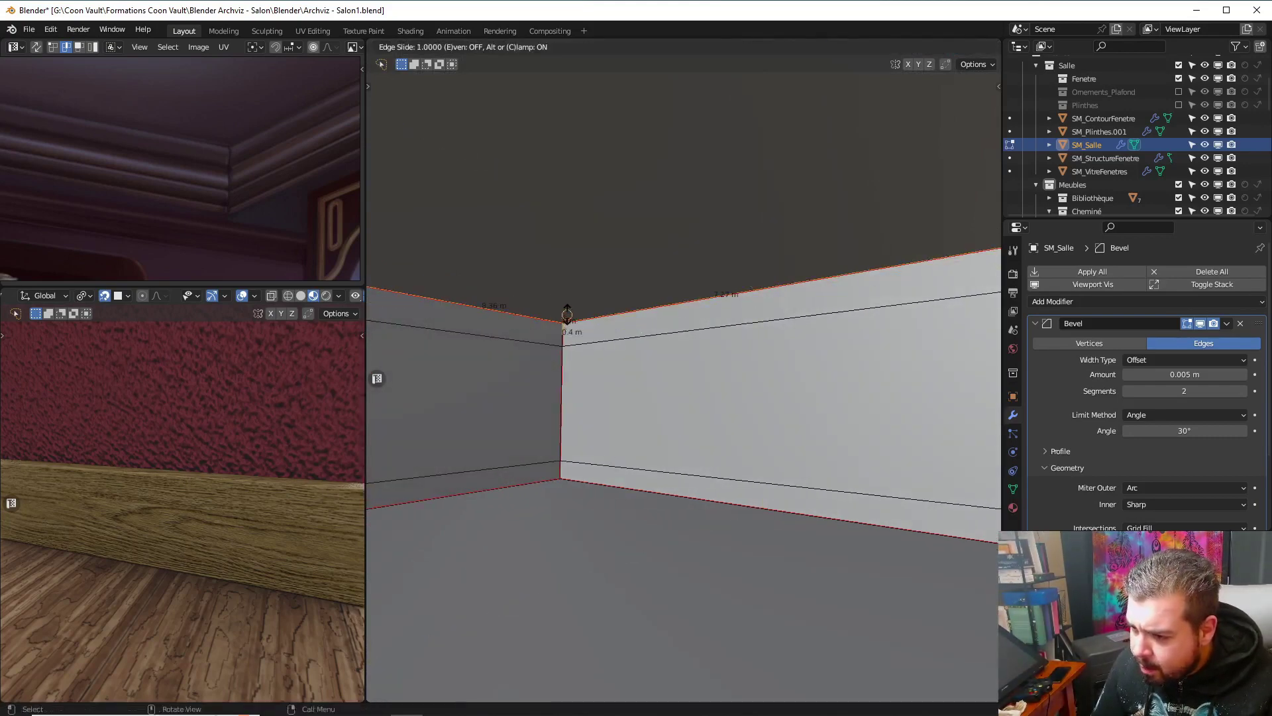
{"action": "left_click", "coordinate": [562, 322]}
Move the new wall loop down 0.1 m along global Z
{"action": "key", "text": "g"}
{"action": "key", "text": "z"}
{"action": "key", "text": "period"}
{"action": "key", "text": "1"}
{"action": "key", "text": "minus"}
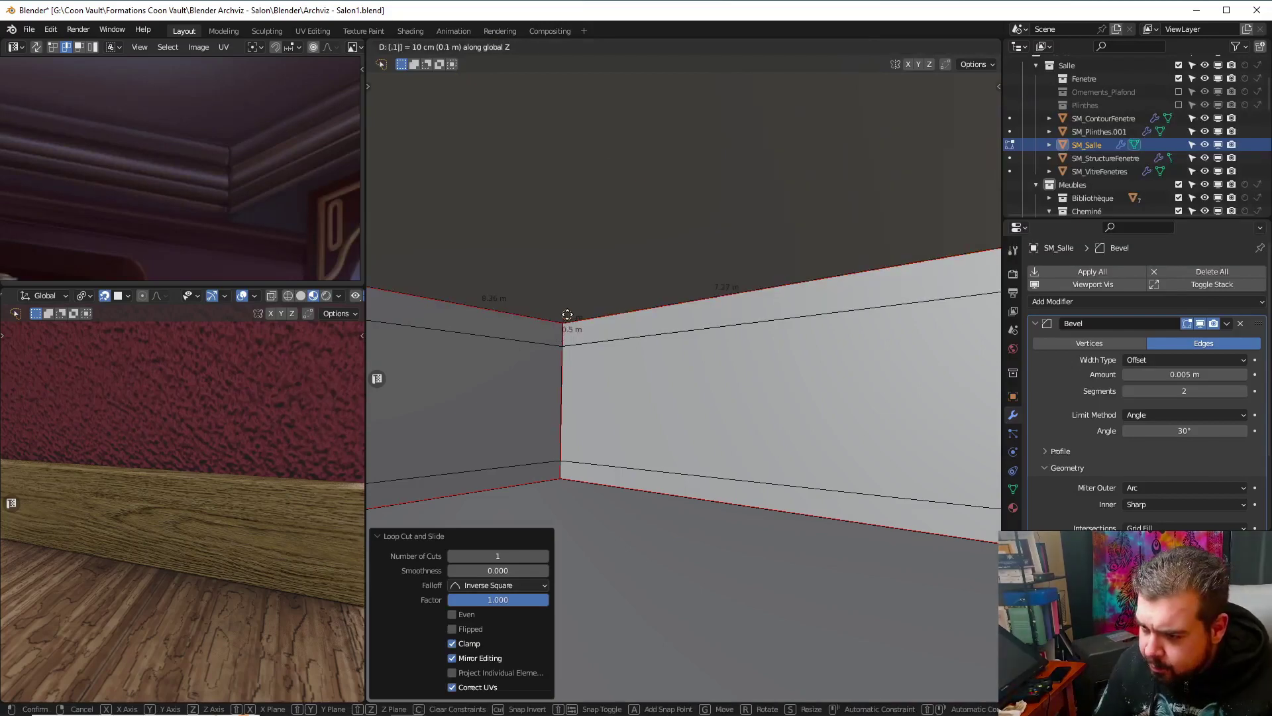
{"action": "key", "text": "Return"}
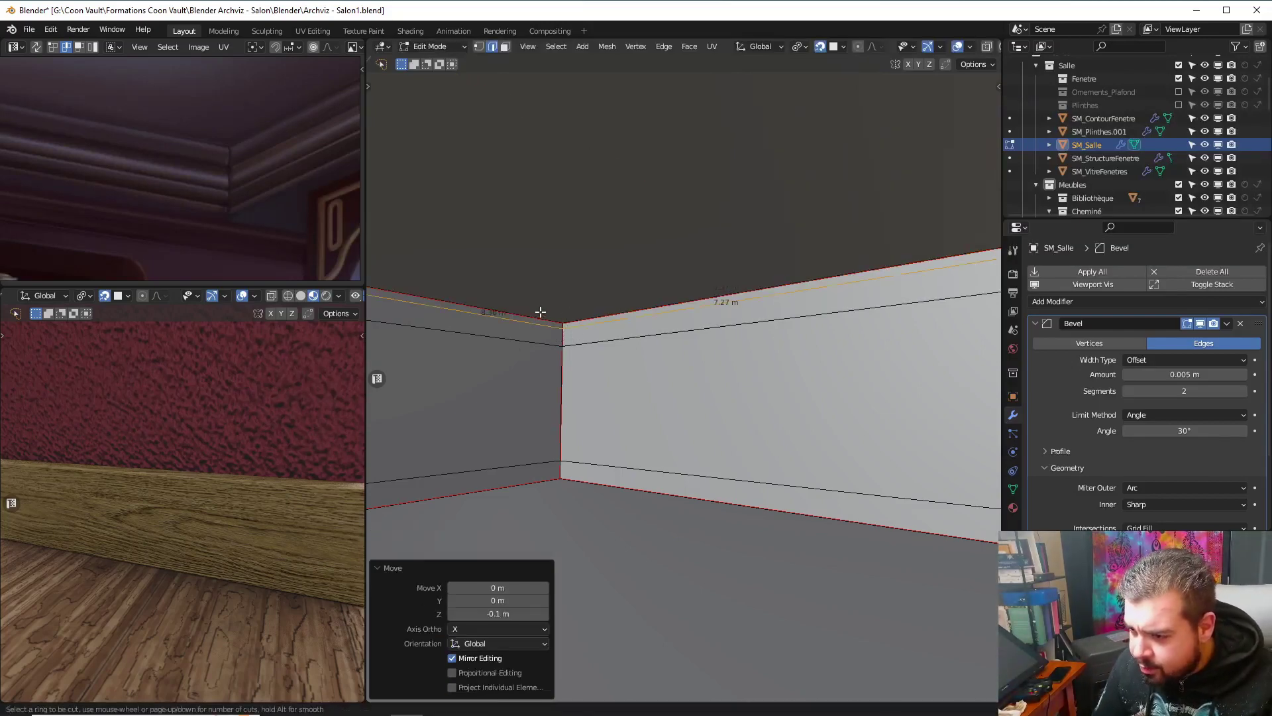
Add a loop cut around the room slid to the corner with factor -1.000 and move it 0.1 m along global X
{"action": "left_click", "coordinate": [544, 313]}
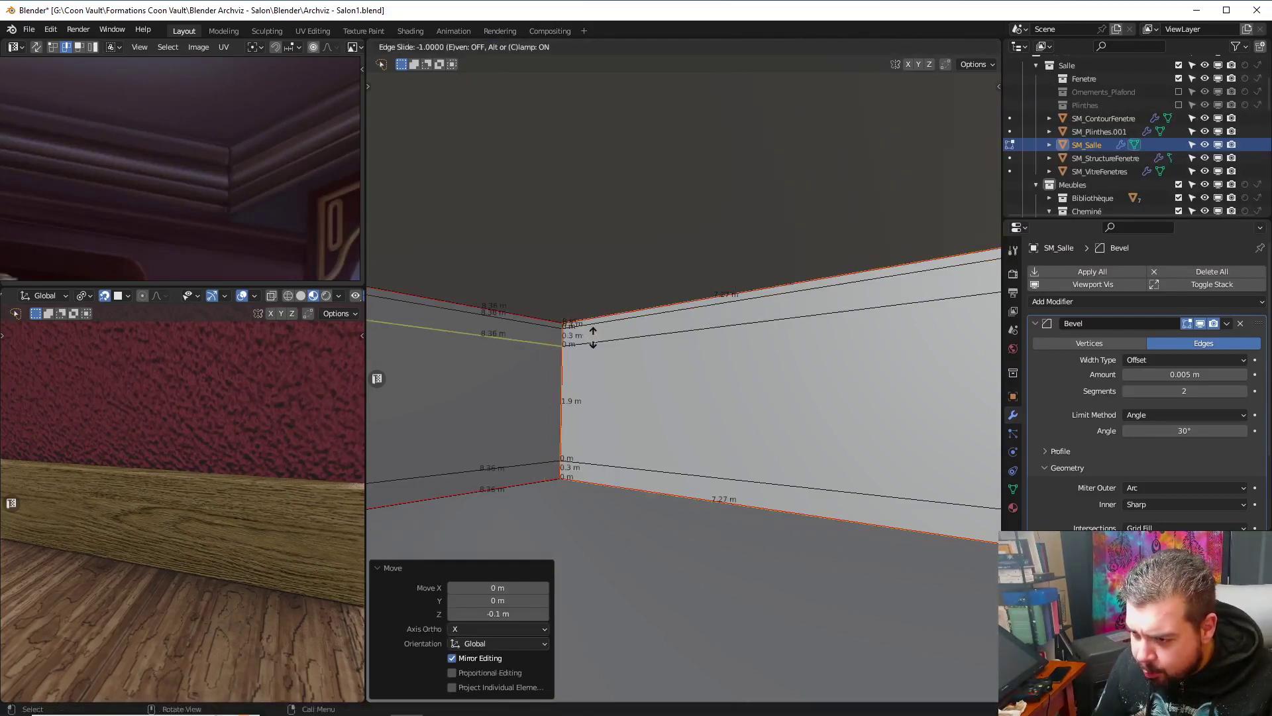
{"action": "left_click", "coordinate": [611, 364]}
{"action": "type", "text": "gy"}
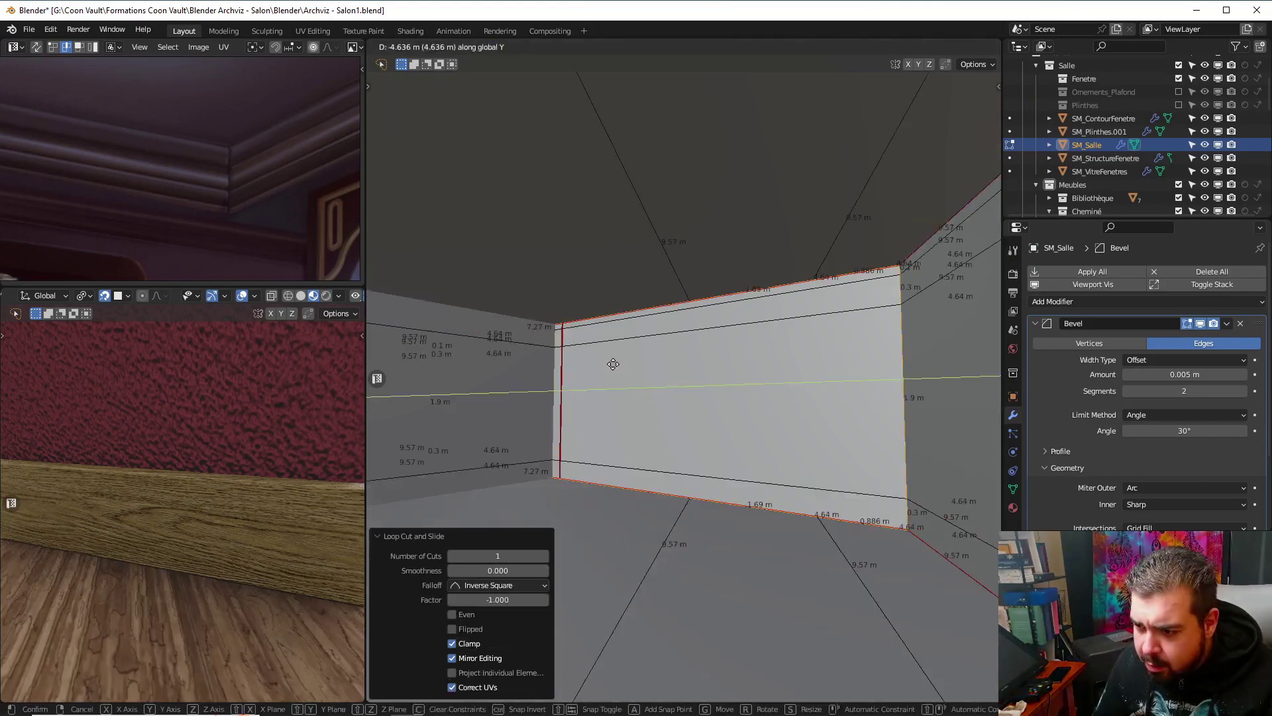
{"action": "type", "text": "0.1x"}
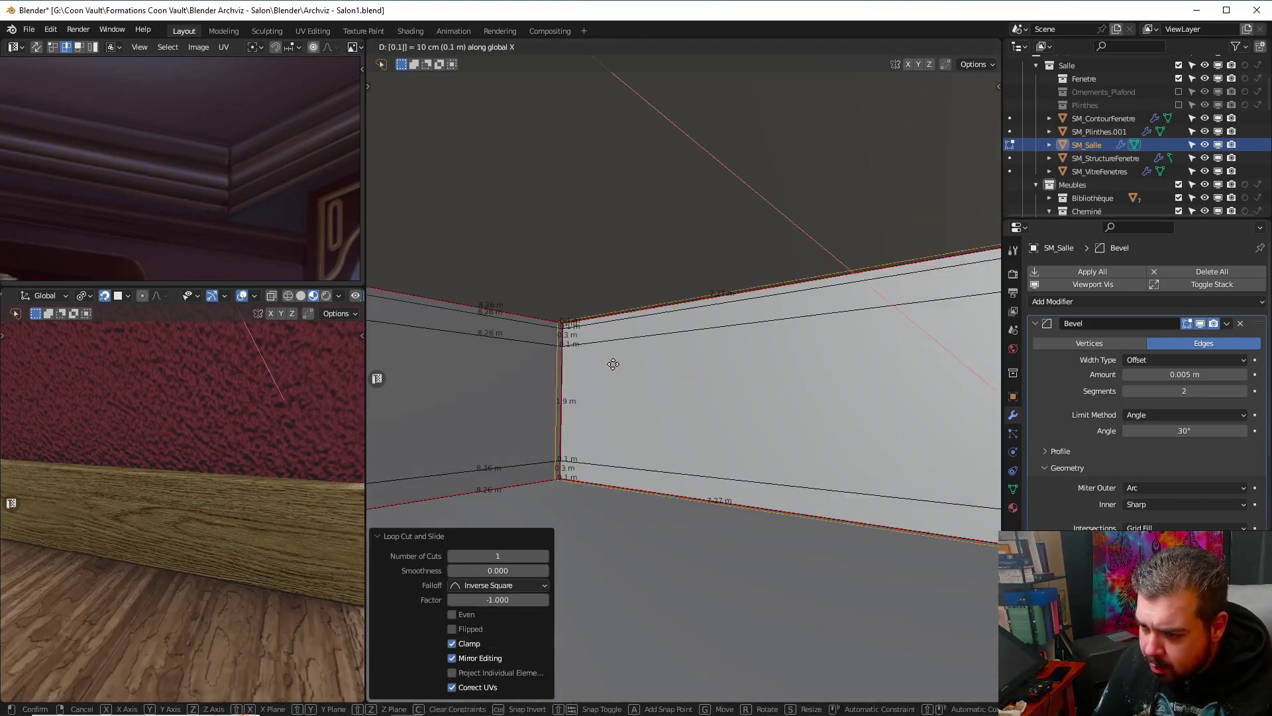
{"action": "key", "text": "Return"}
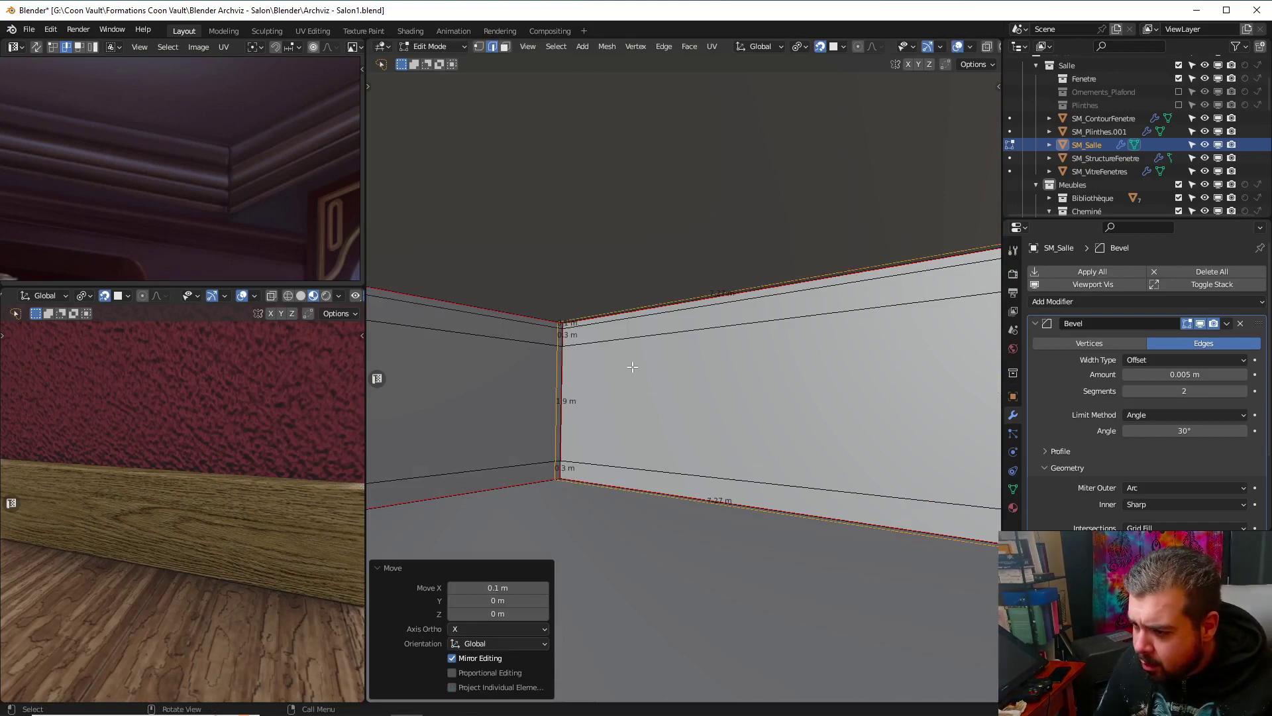
{"action": "key", "text": "shift+s"}
{"action": "left_click", "coordinate": [623, 292]}
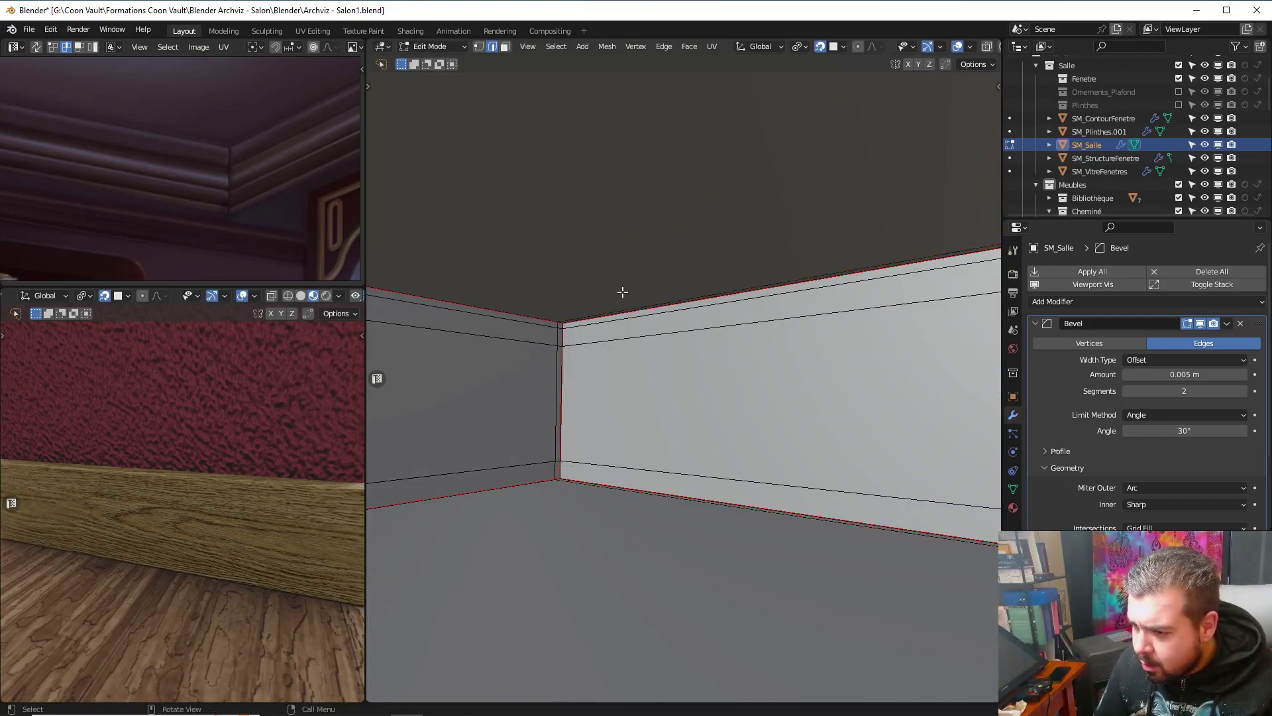
Add a second loop cut slid fully to the adjacent corner edge with factor 1.000 and move it 0.1 m along global Y
{"action": "key", "text": "ctrl+r"}
{"action": "left_click", "coordinate": [614, 351]}
{"action": "left_click", "coordinate": [535, 331]}
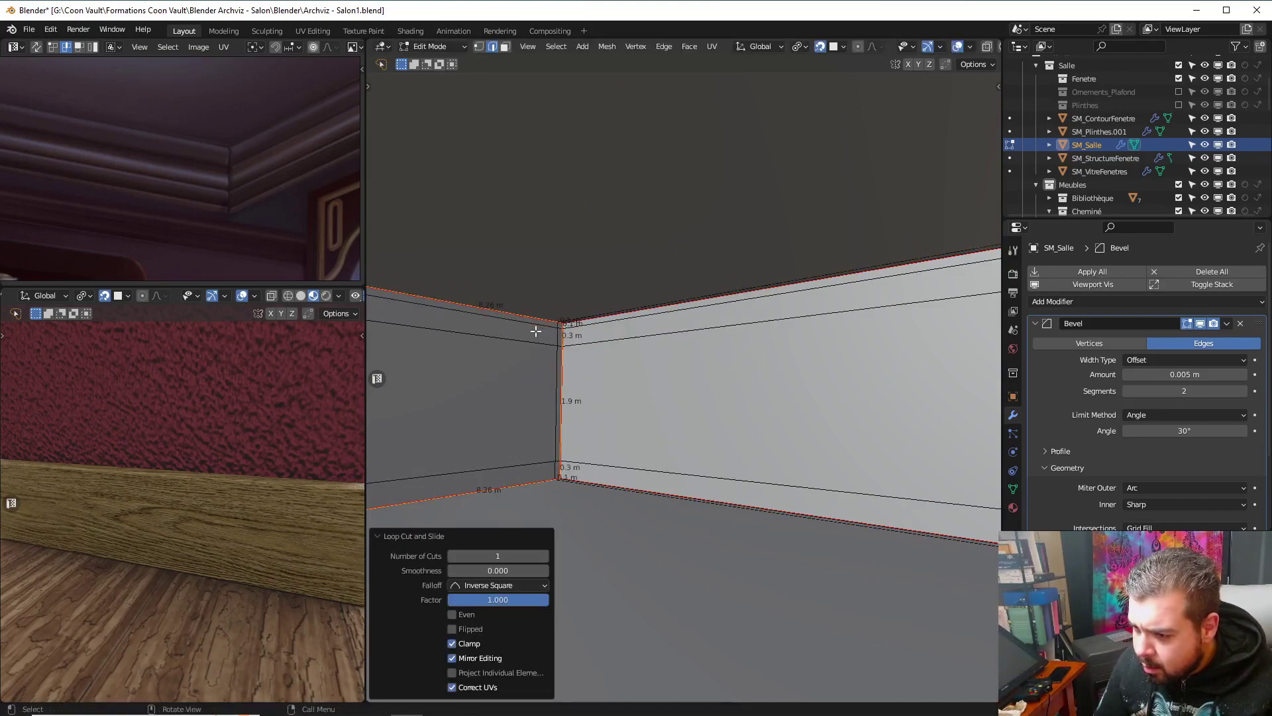
{"action": "type", "text": "gx"}
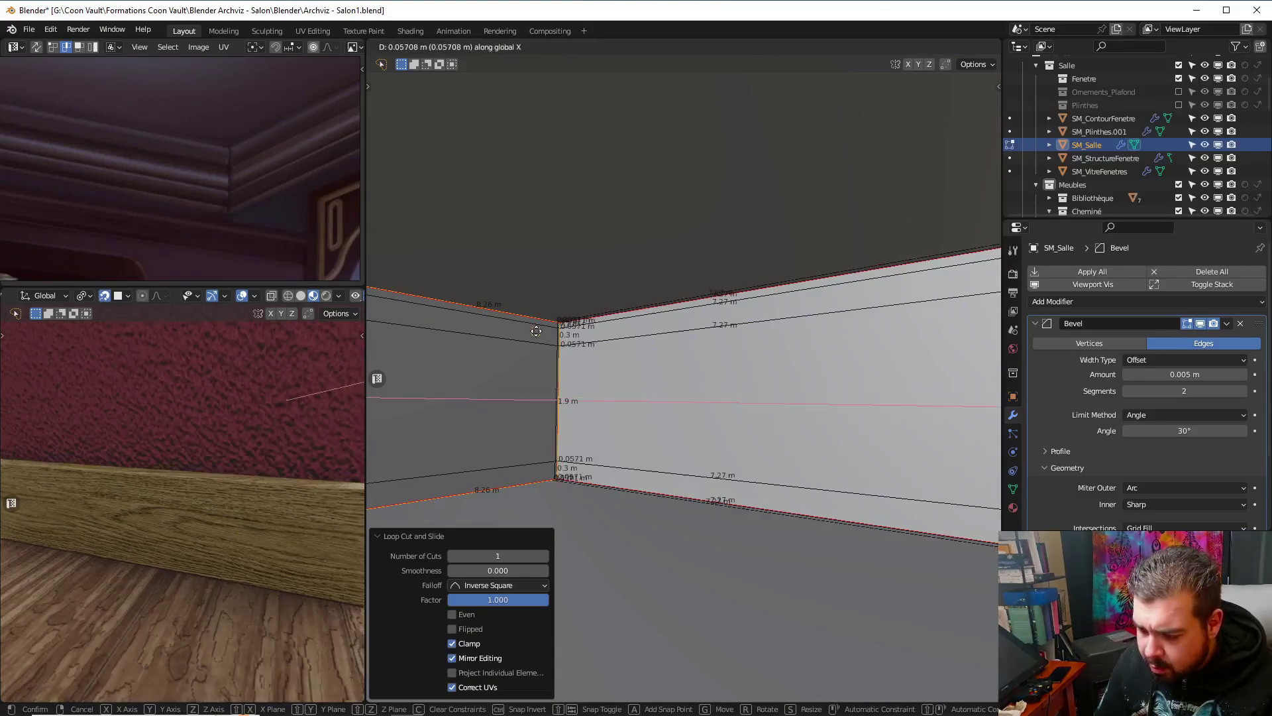
{"action": "type", "text": "0.1"}
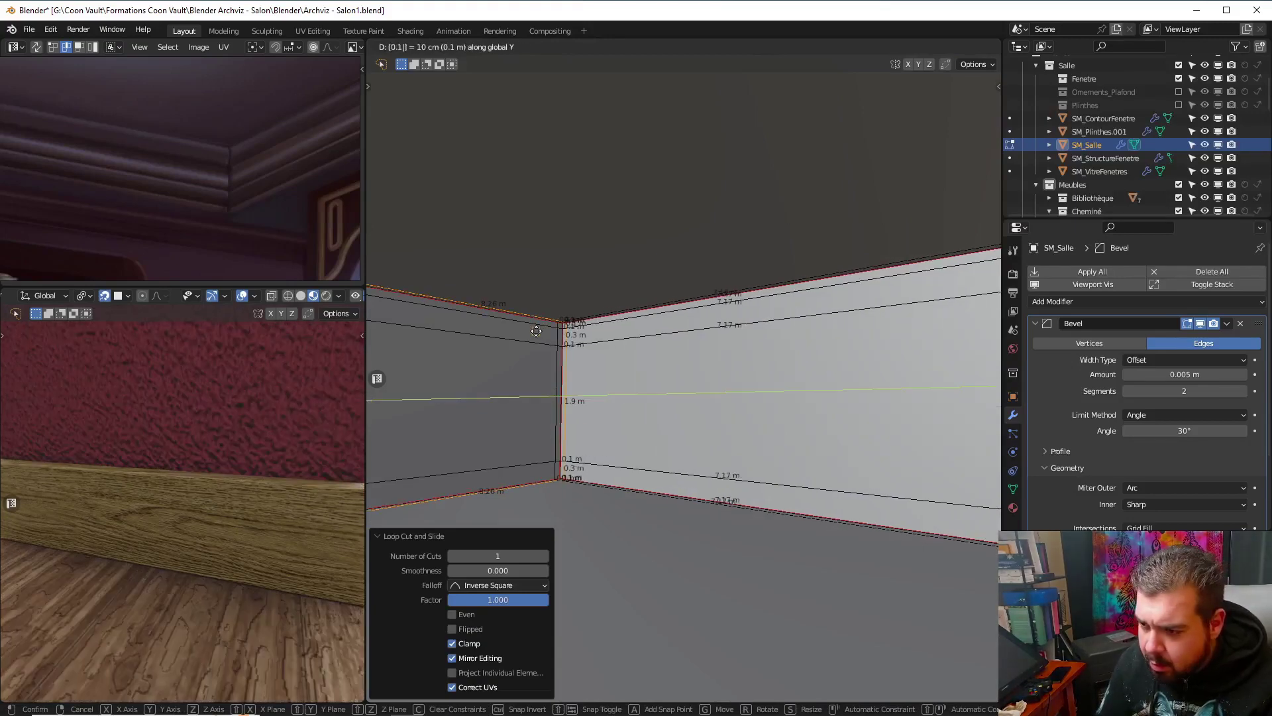
{"action": "key", "text": "Return"}
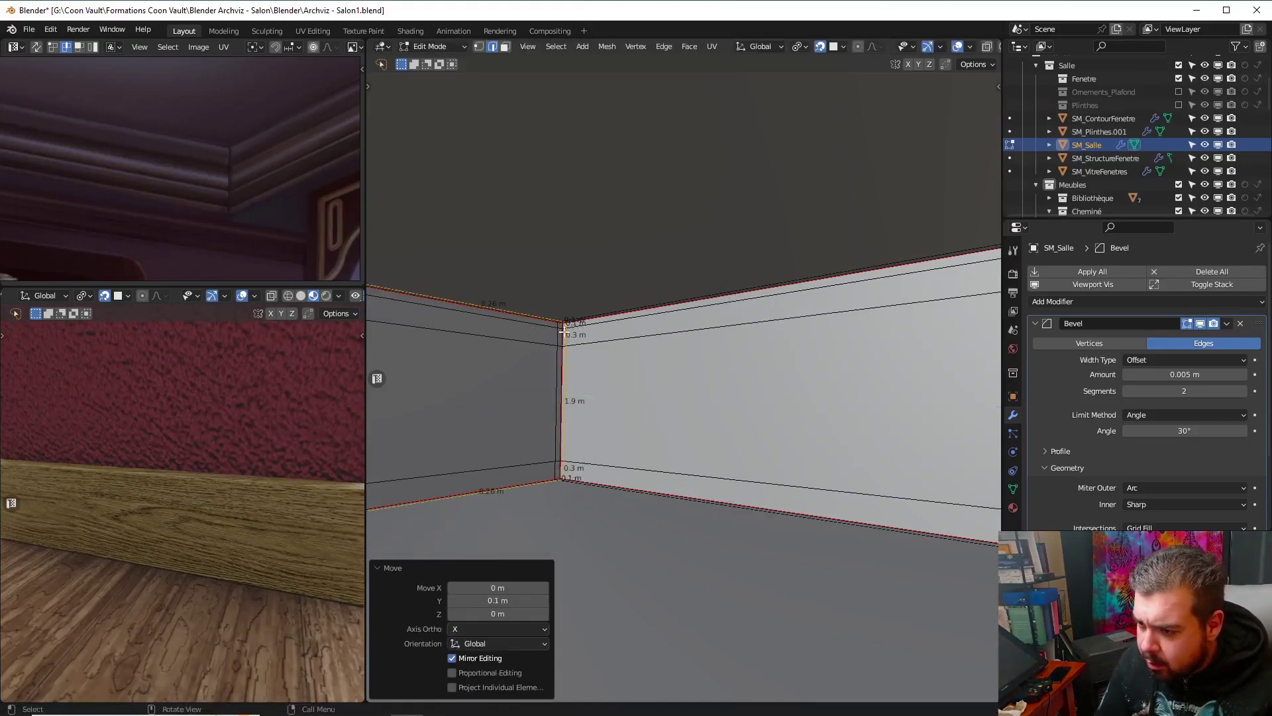
{"action": "key", "text": "a"}
{"action": "left_click", "coordinate": [573, 275]}
{"action": "middle_click_drag", "start_coordinate": [564, 300], "coordinate": [595, 312], "text": "shift"}
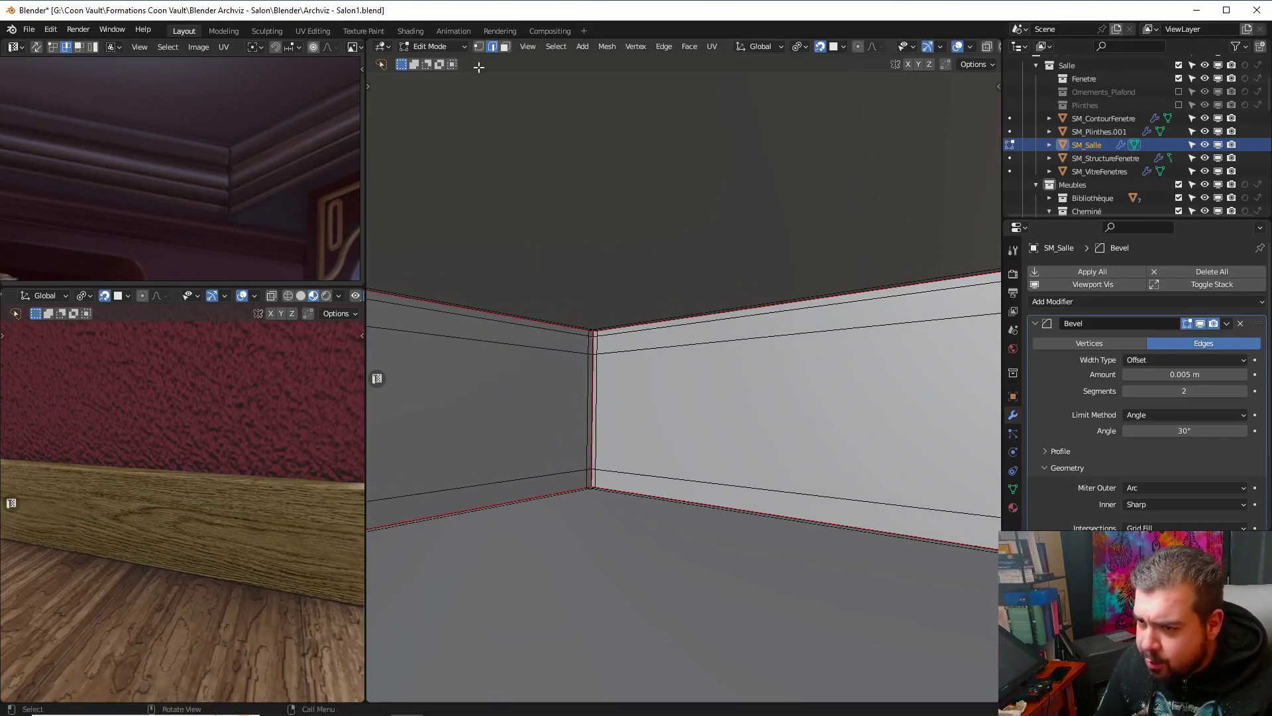
Try selecting the narrow wall and ceiling strip faces along the room's edges in face mode, clear the selection and return to edge selection
{"action": "key", "text": "3"}
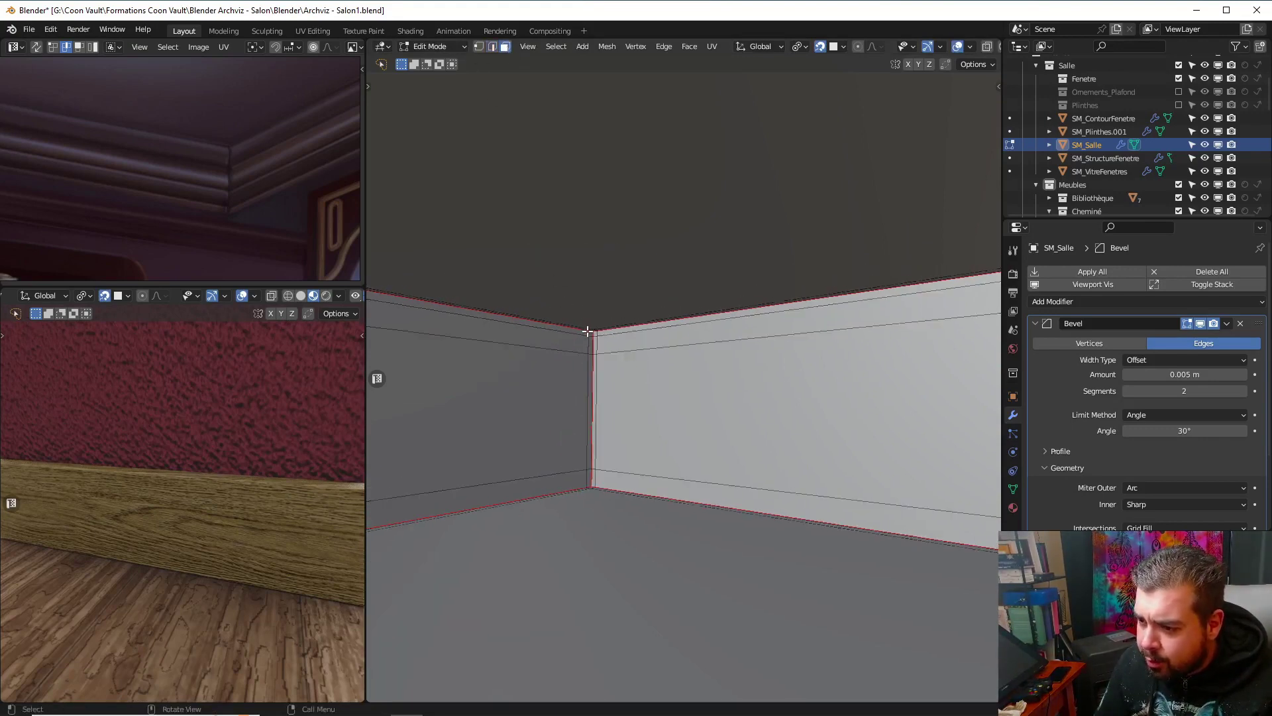
{"action": "key", "text": "KP_Decimal"}
{"action": "scroll", "coordinate": [609, 331], "scroll_direction": "down", "scroll_amount": 13}
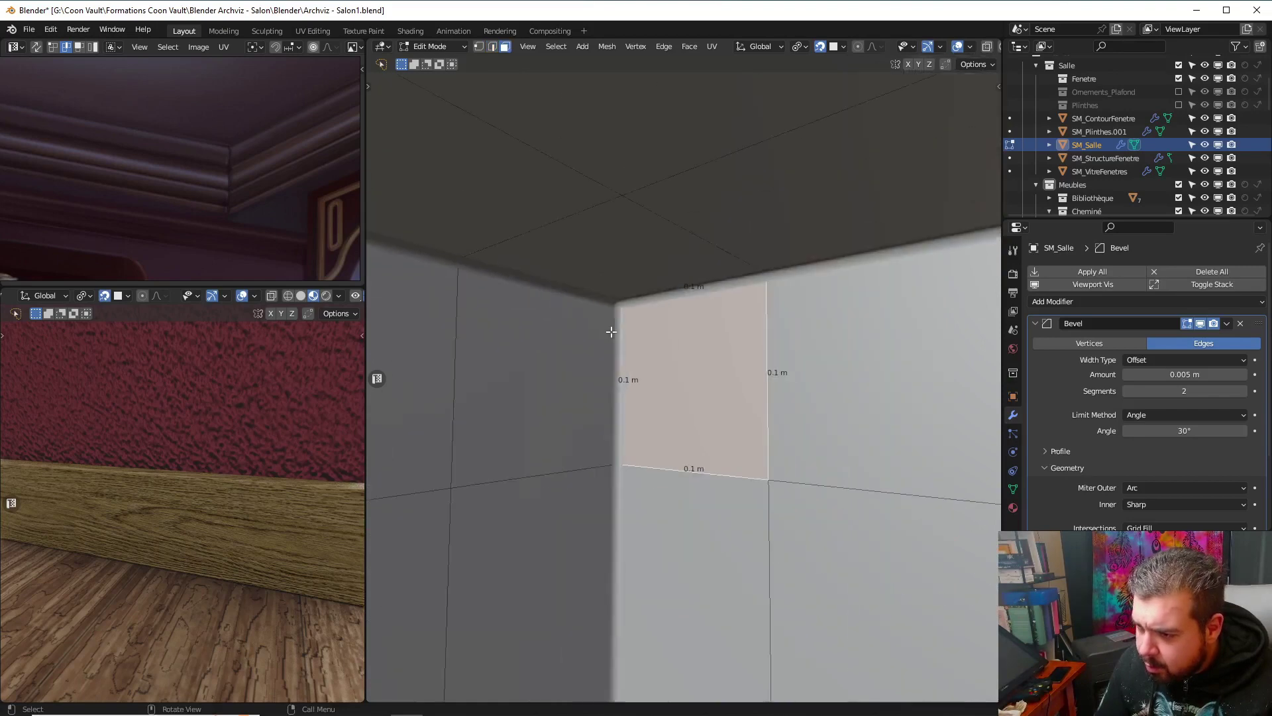
{"action": "middle_click_drag", "start_coordinate": [628, 345], "coordinate": [872, 310]}
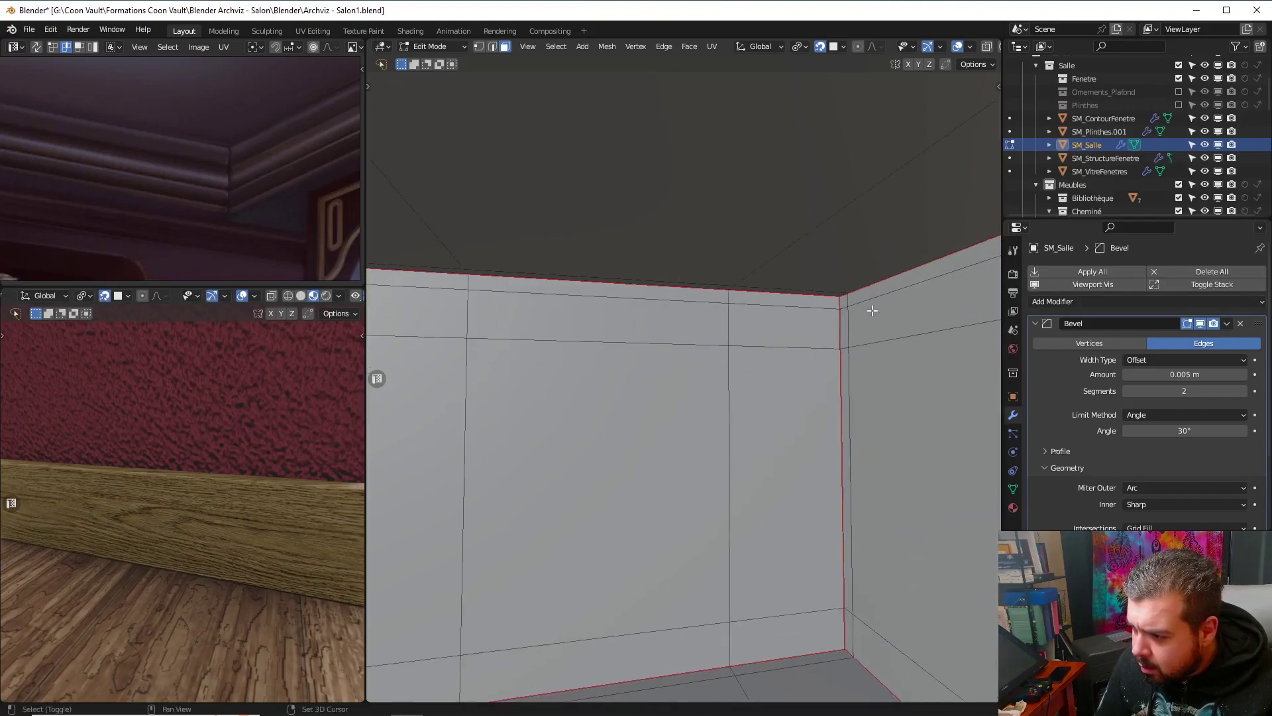
{"action": "left_click", "coordinate": [834, 302], "text": "shift"}
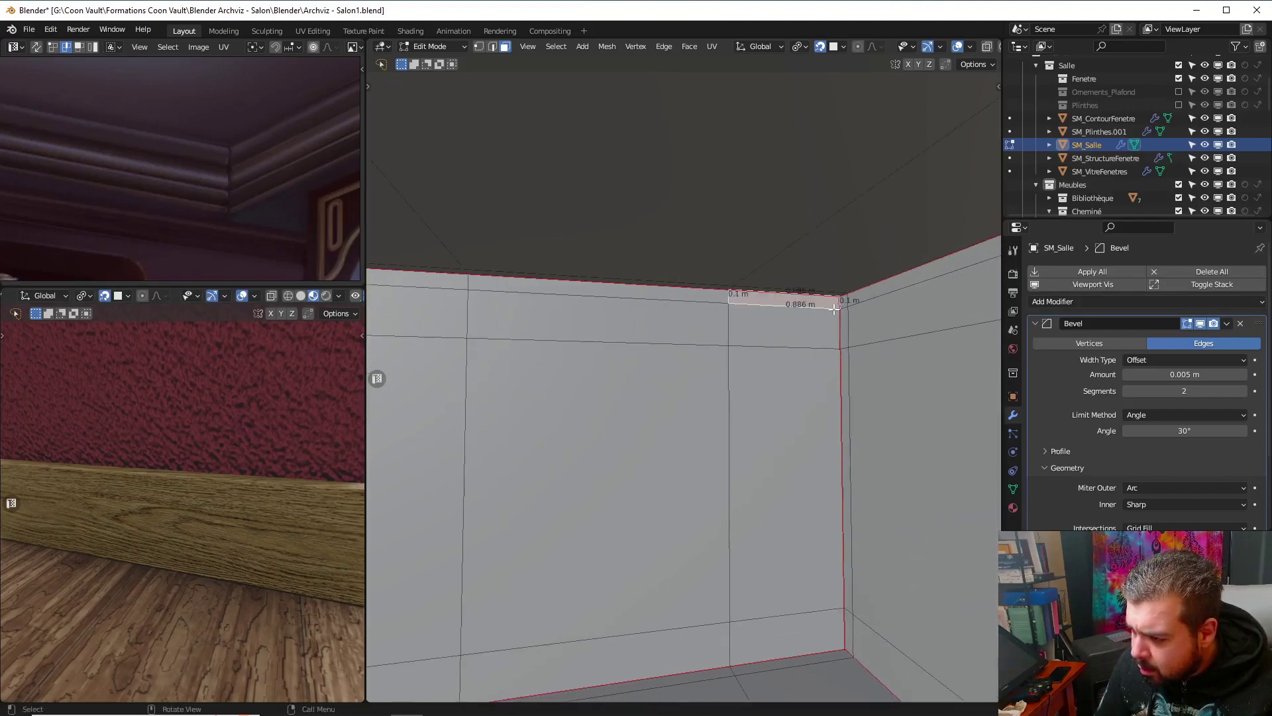
{"action": "middle_click_drag", "start_coordinate": [836, 308], "coordinate": [835, 262]}
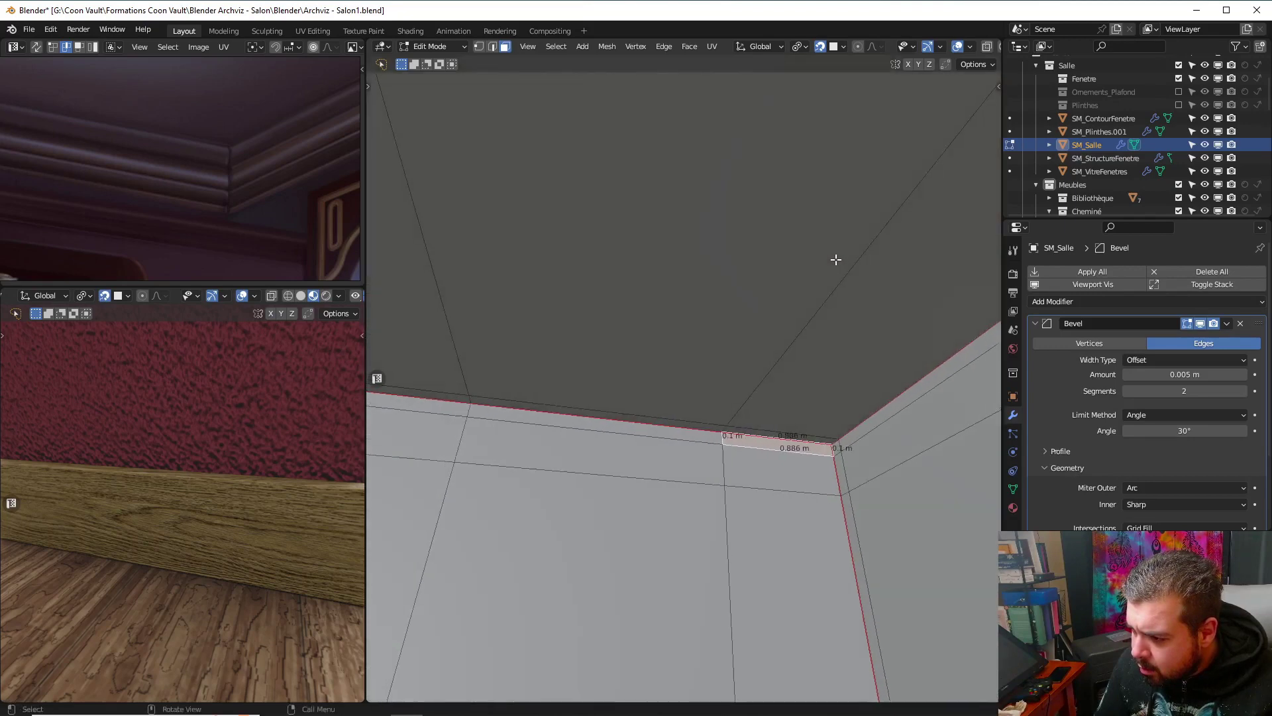
{"action": "left_click", "coordinate": [825, 440], "text": "shift"}
{"action": "middle_click_drag", "start_coordinate": [814, 380], "coordinate": [814, 382]}
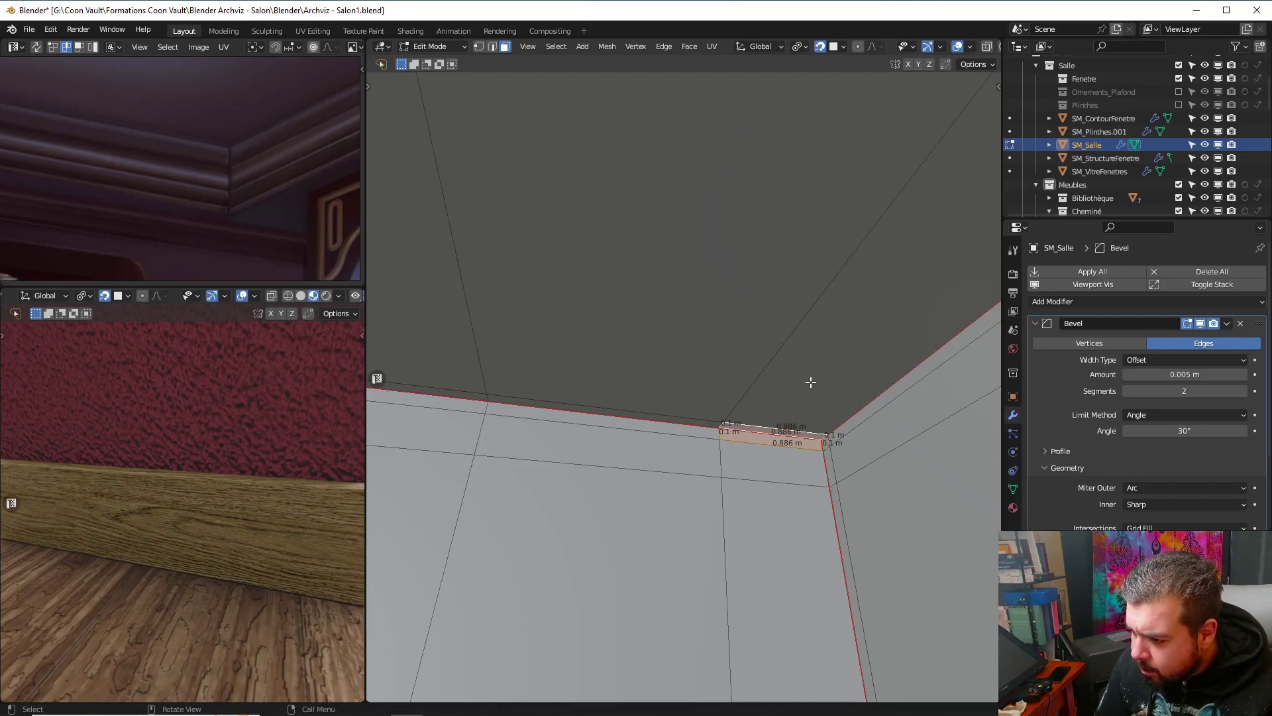
{"action": "key", "text": "a"}
{"action": "left_click", "coordinate": [814, 296]}
{"action": "key", "text": "2"}
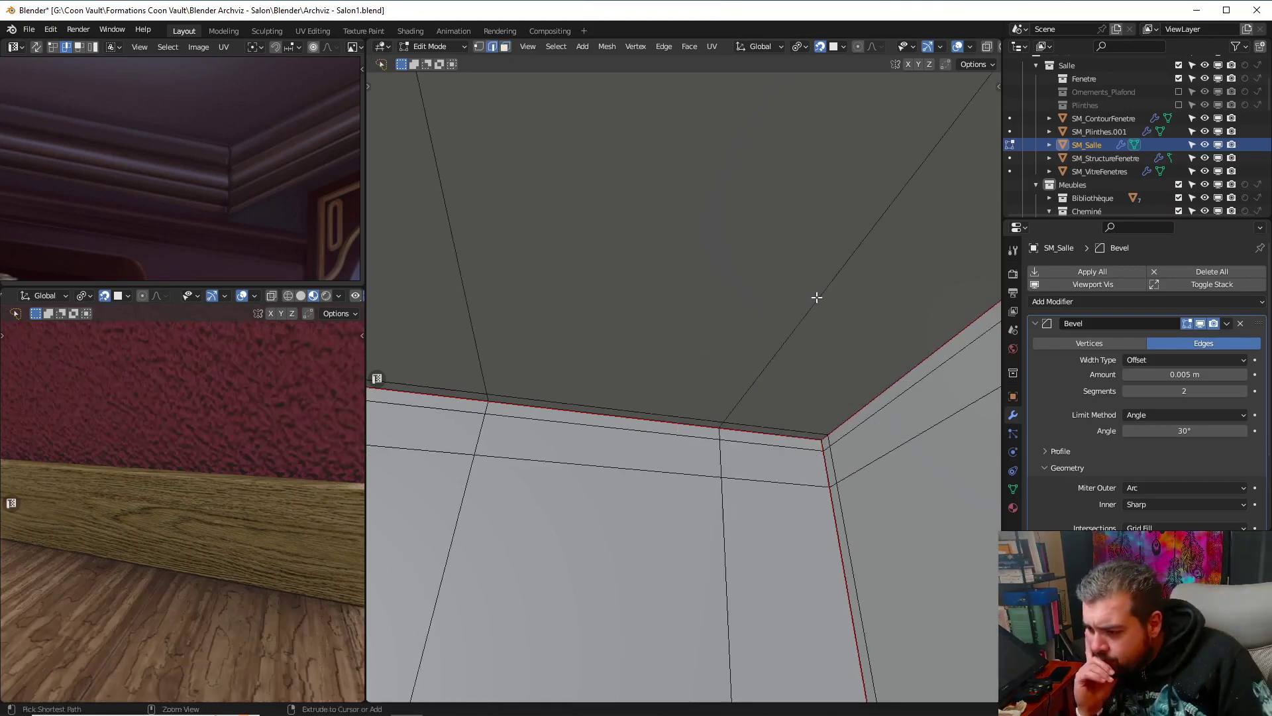
Undo the new room loop cuts and the deletion of both ceiling ornament objects
{"action": "key", "text": "a"}
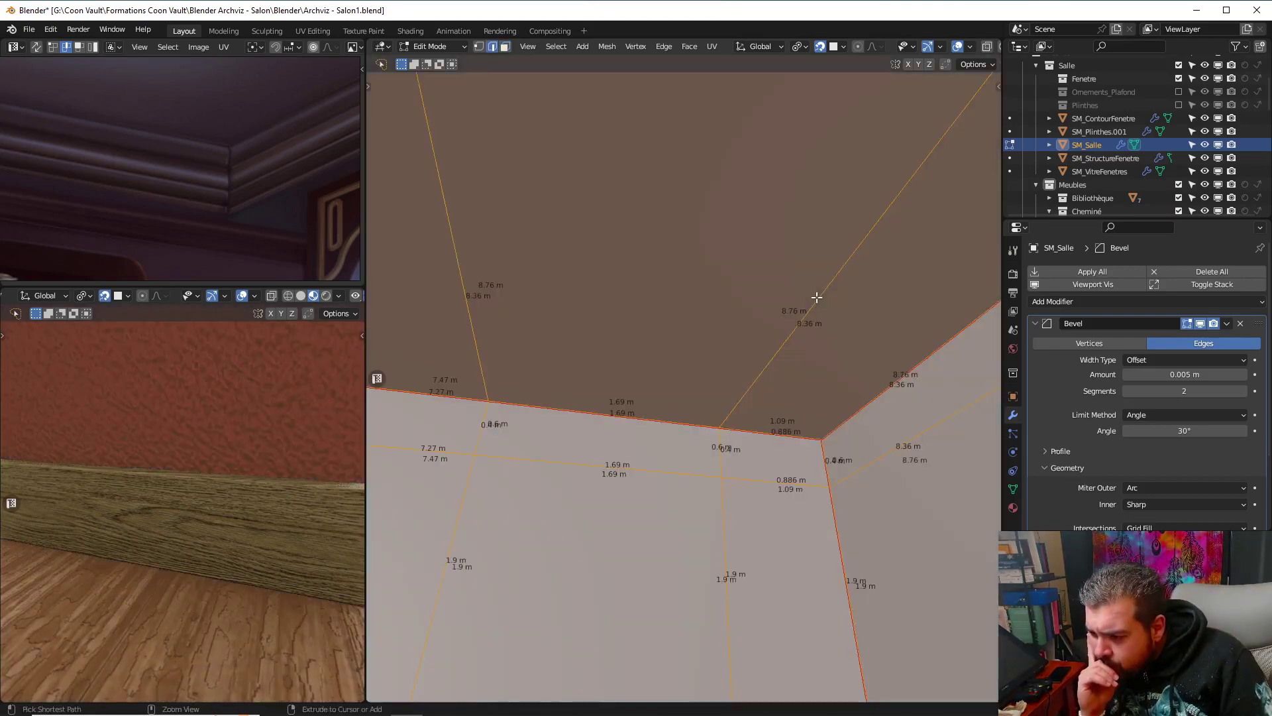
{"action": "key", "text": "ctrl+z"}
{"action": "key", "text": "ctrl+z"}
{"action": "key", "text": "ctrl+z"}
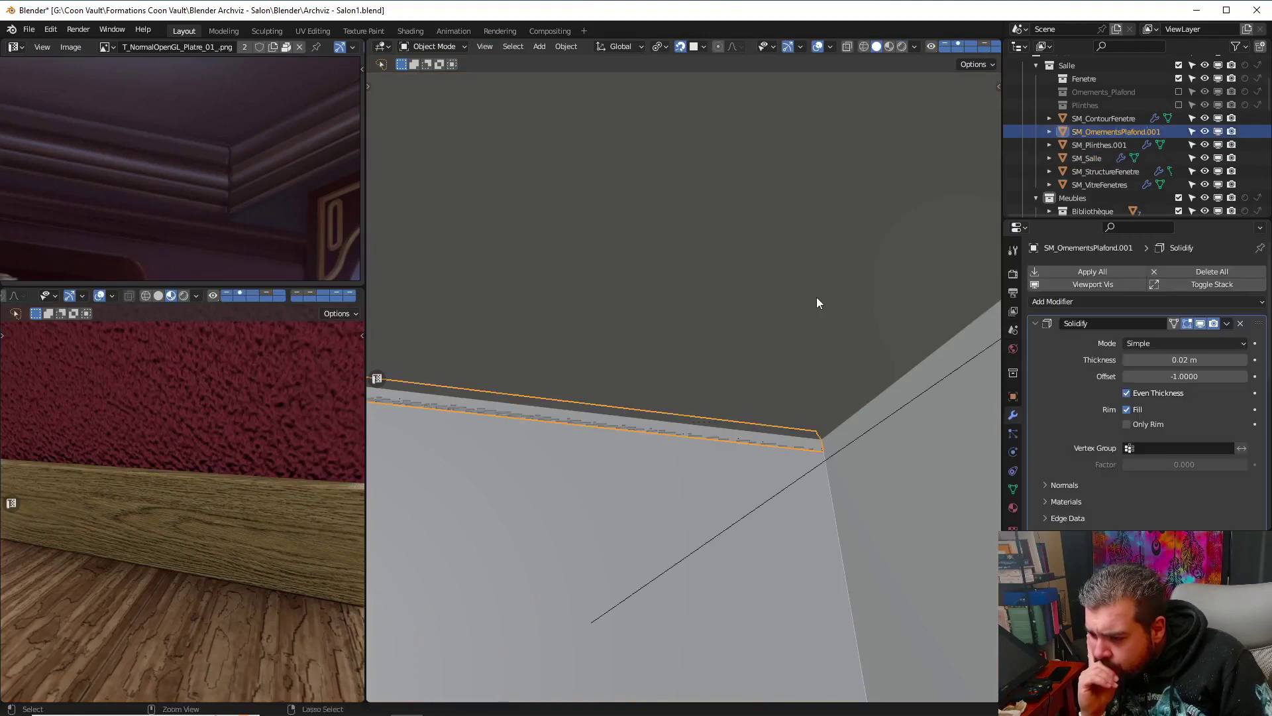
{"action": "key", "text": "ctrl+z"}
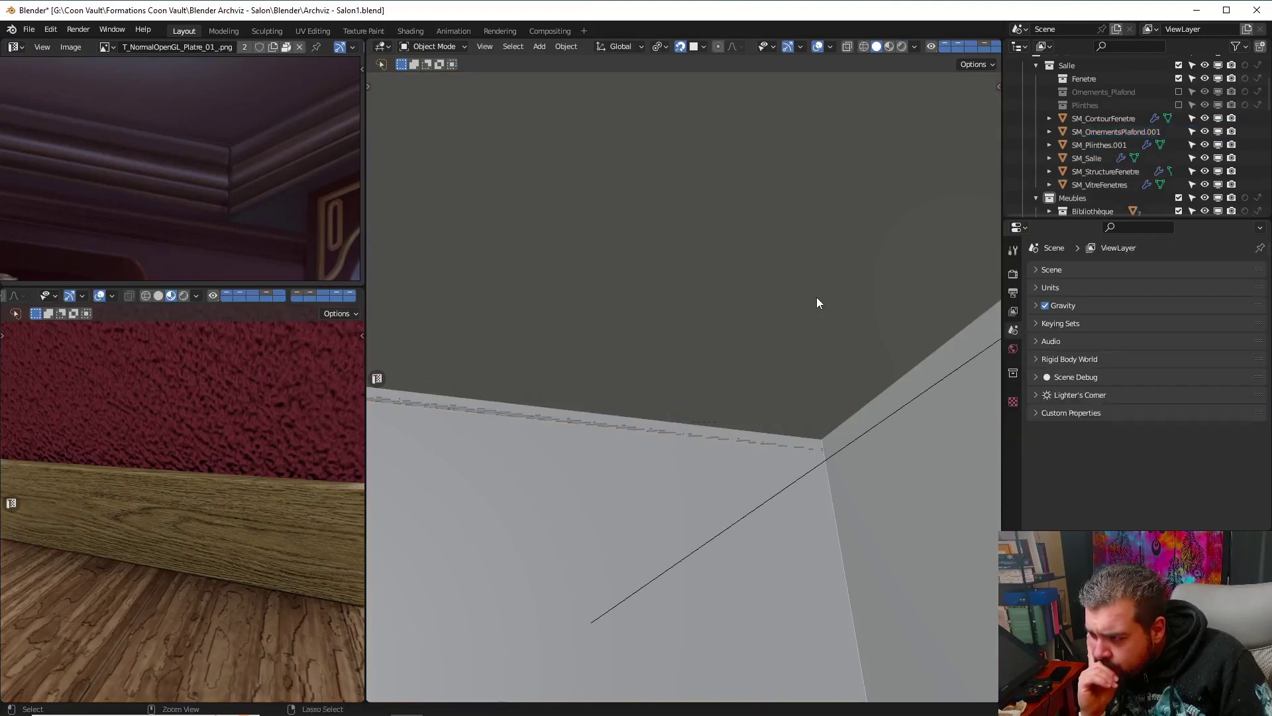
{"action": "key", "text": "ctrl+z"}
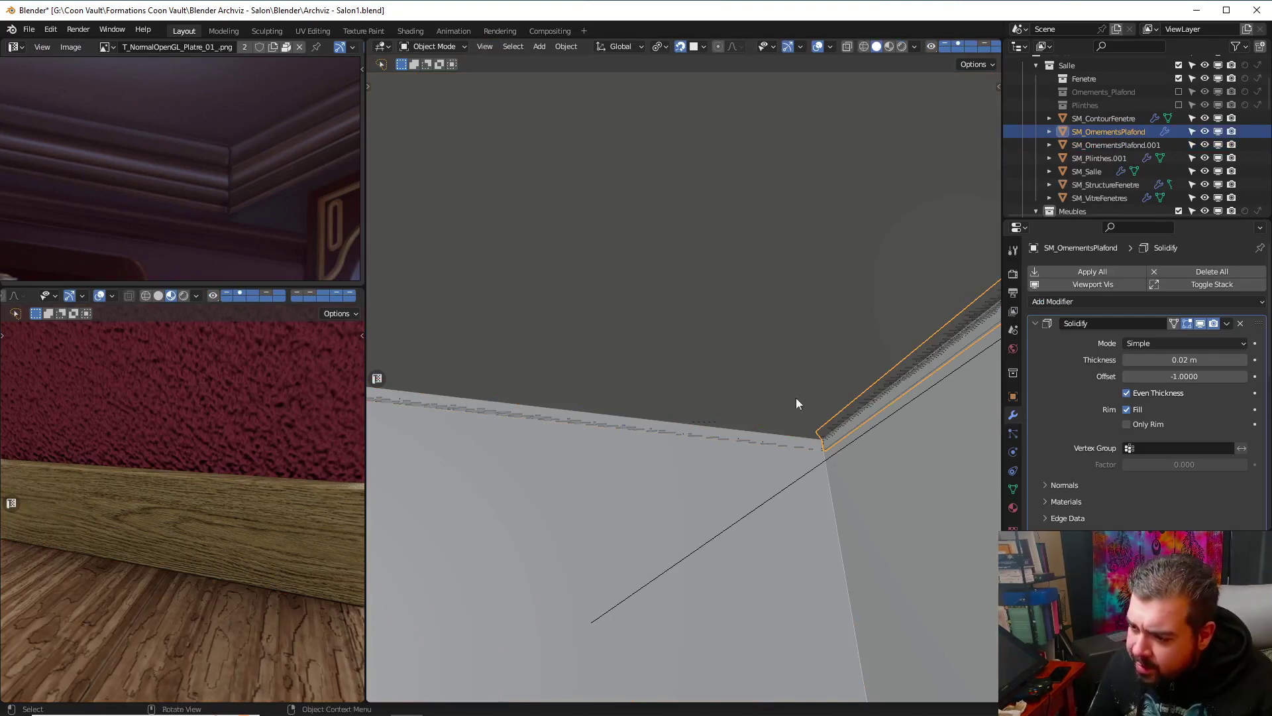
Select SM_OrnementsPlafond and SM_OrnementsPlafond.001 together, isolate them in the viewport and enter Edit Mode
{"action": "left_click", "coordinate": [799, 443]}
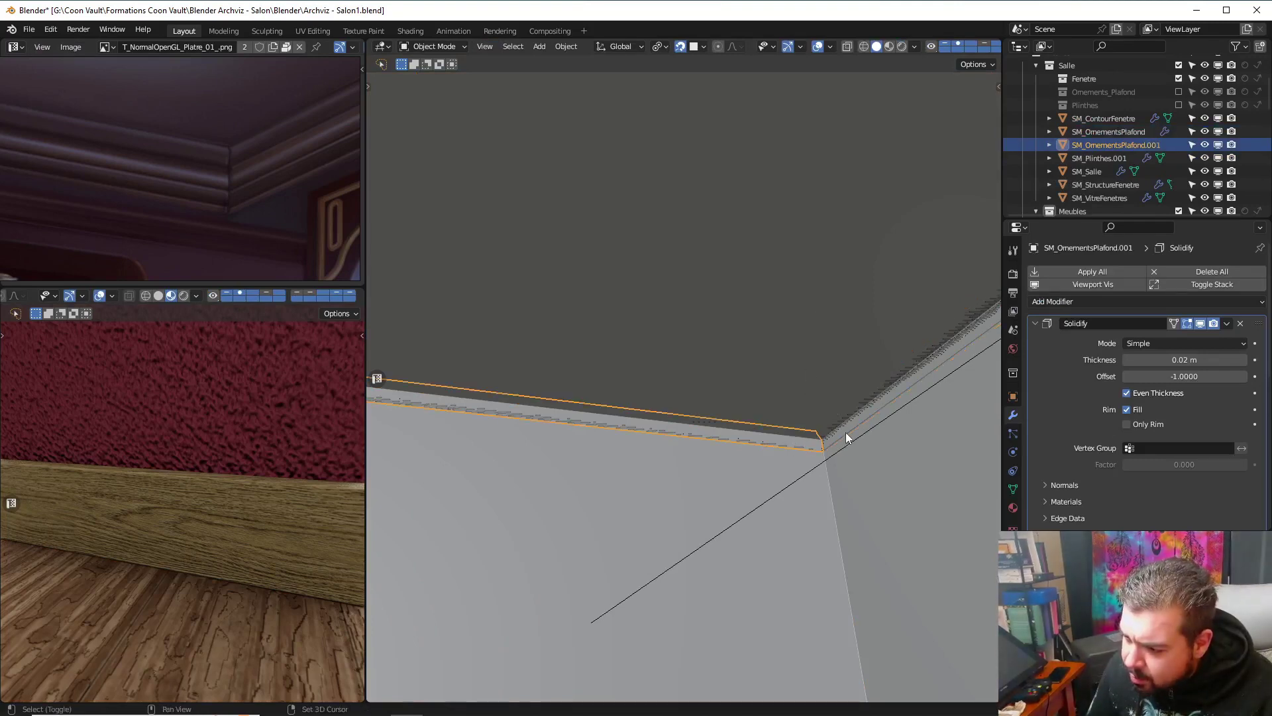
{"action": "left_click", "coordinate": [845, 432], "text": "shift"}
{"action": "left_click", "coordinate": [840, 428]}
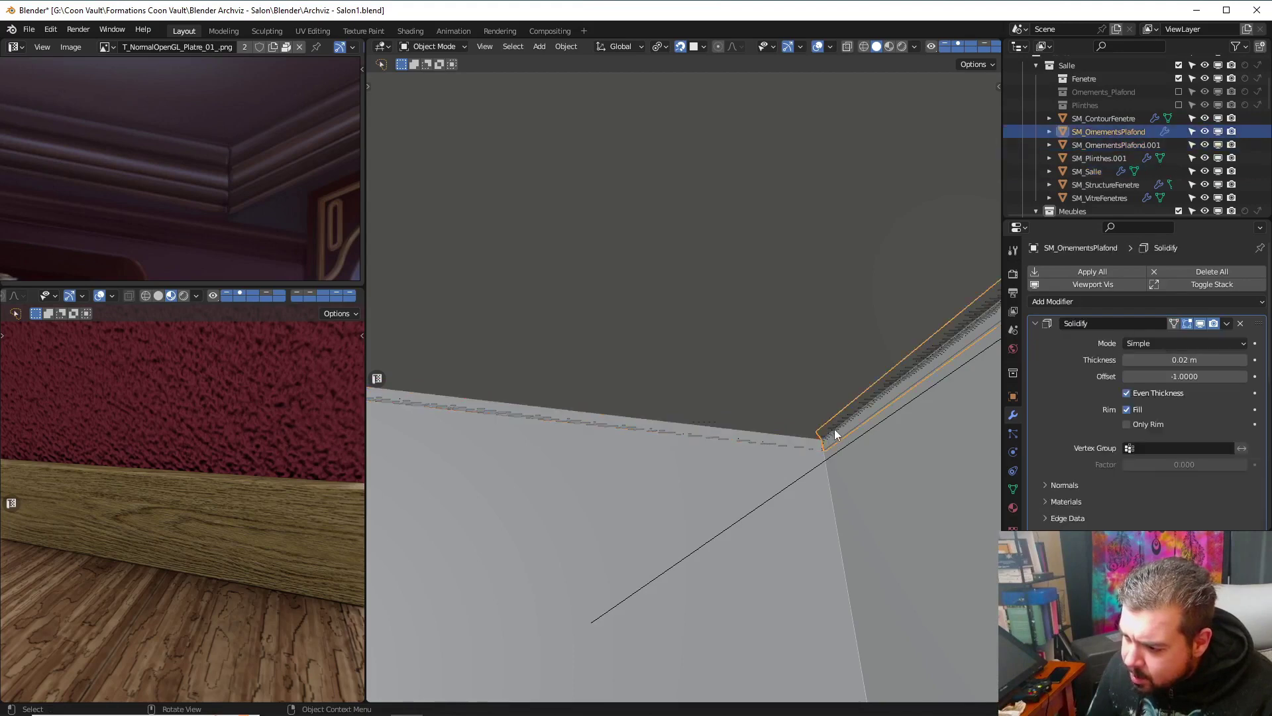
{"action": "left_click", "coordinate": [805, 444], "text": "shift"}
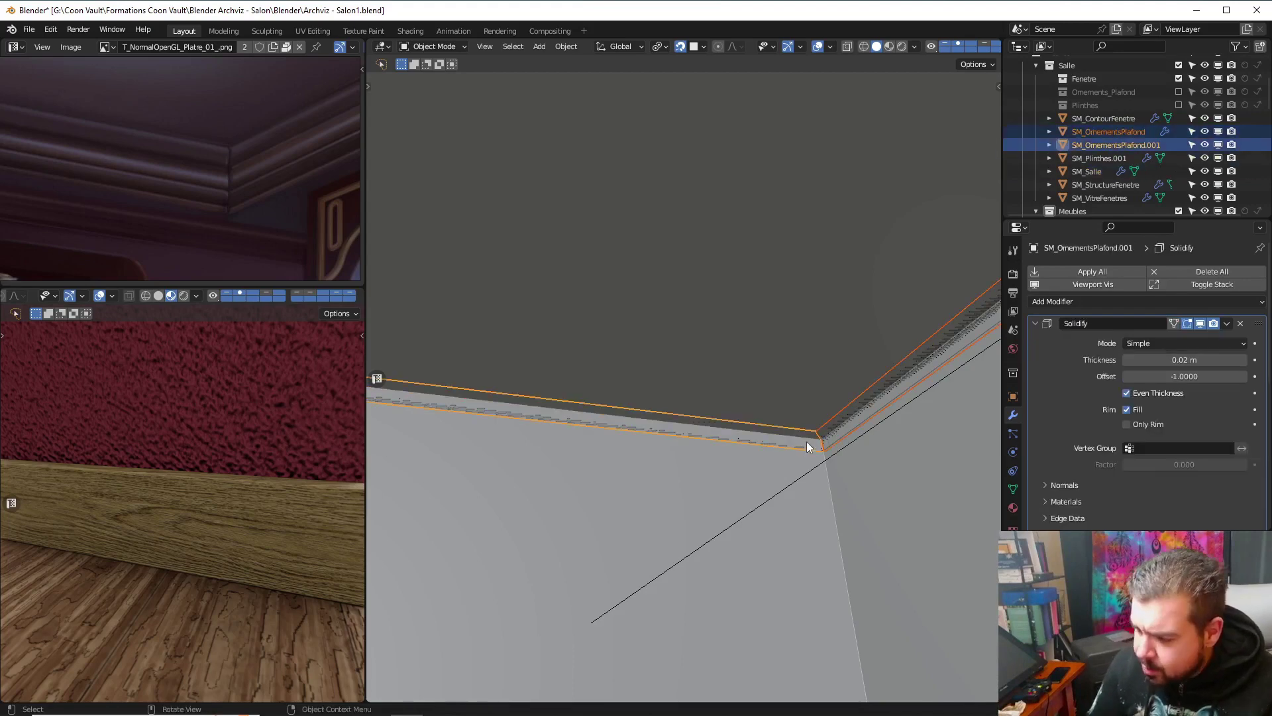
{"action": "key", "text": "KP_Divide"}
{"action": "key", "text": "Tab"}
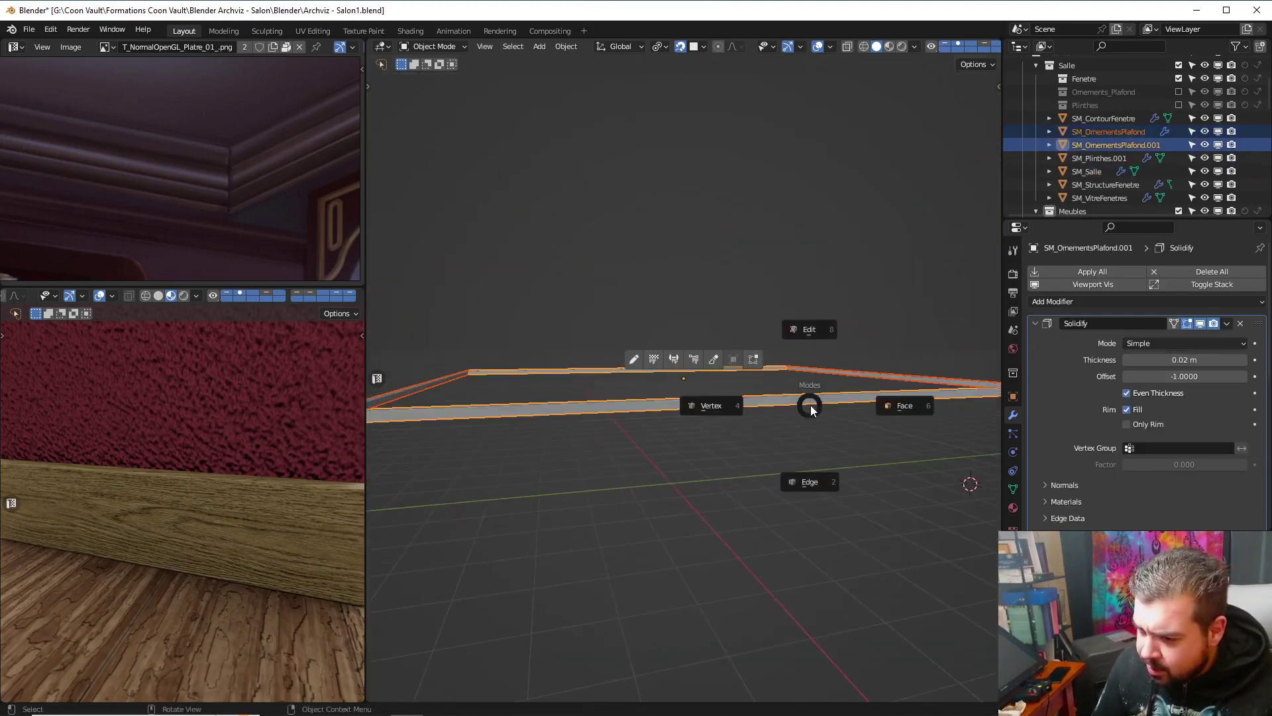
{"action": "left_click", "coordinate": [822, 365]}
{"action": "middle_click_drag", "start_coordinate": [824, 364], "coordinate": [630, 378], "text": "shift"}
{"action": "scroll", "coordinate": [776, 380], "scroll_direction": "up", "scroll_amount": 4}
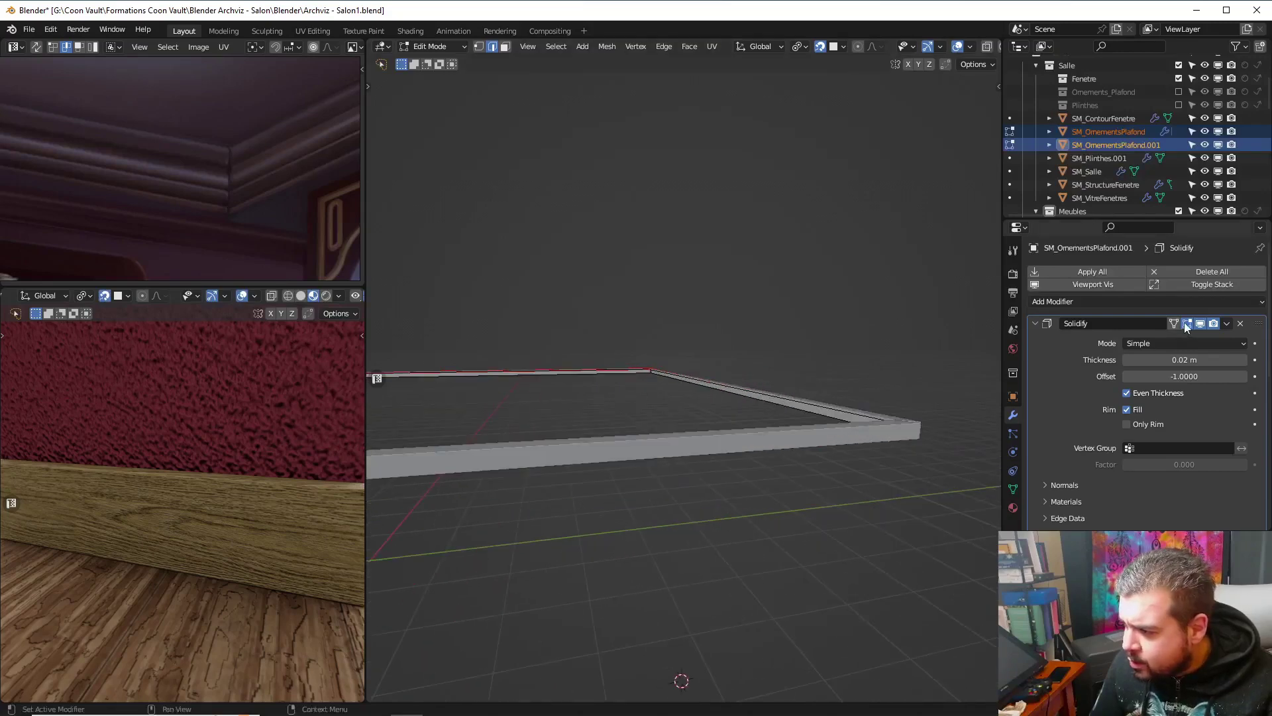
Return to Object Mode and remove the Solidify, Bevel and WeightedNormal modifiers from SM_OrnementsPlafond.001
{"action": "left_click", "coordinate": [1240, 323]}
{"action": "key", "text": "Tab"}
{"action": "left_click", "coordinate": [916, 272]}
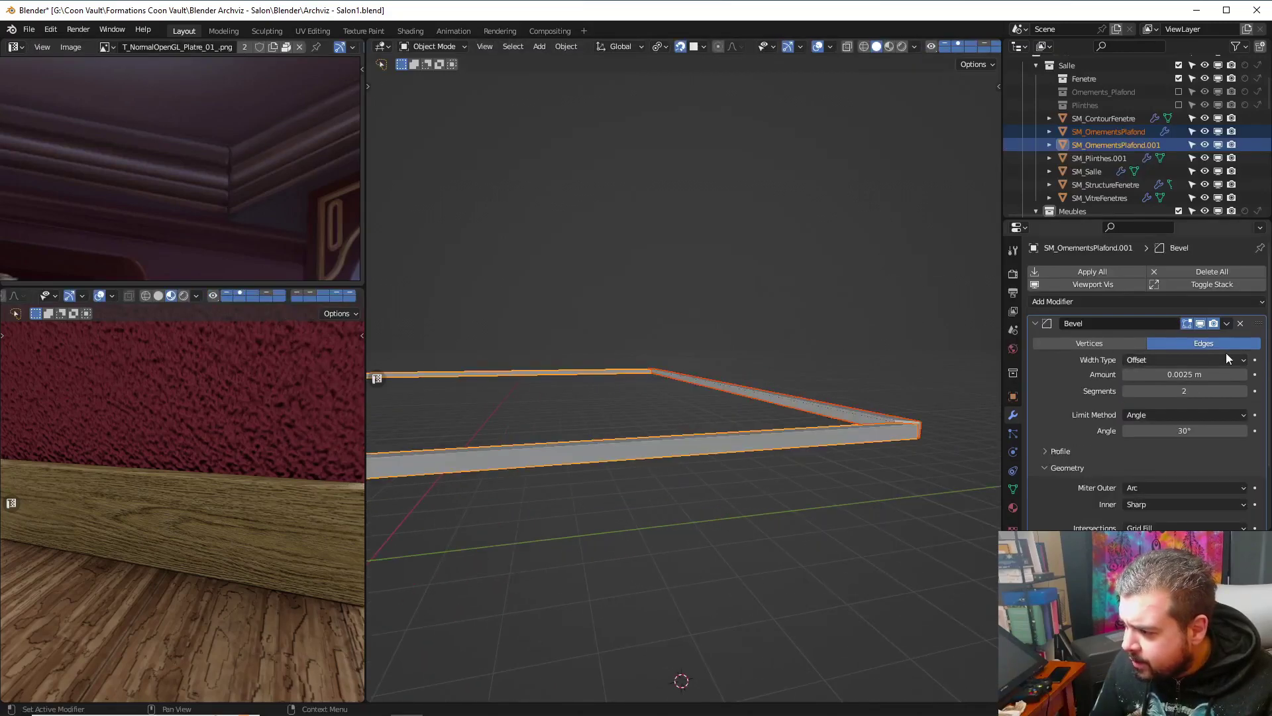
{"action": "left_click", "coordinate": [1242, 324]}
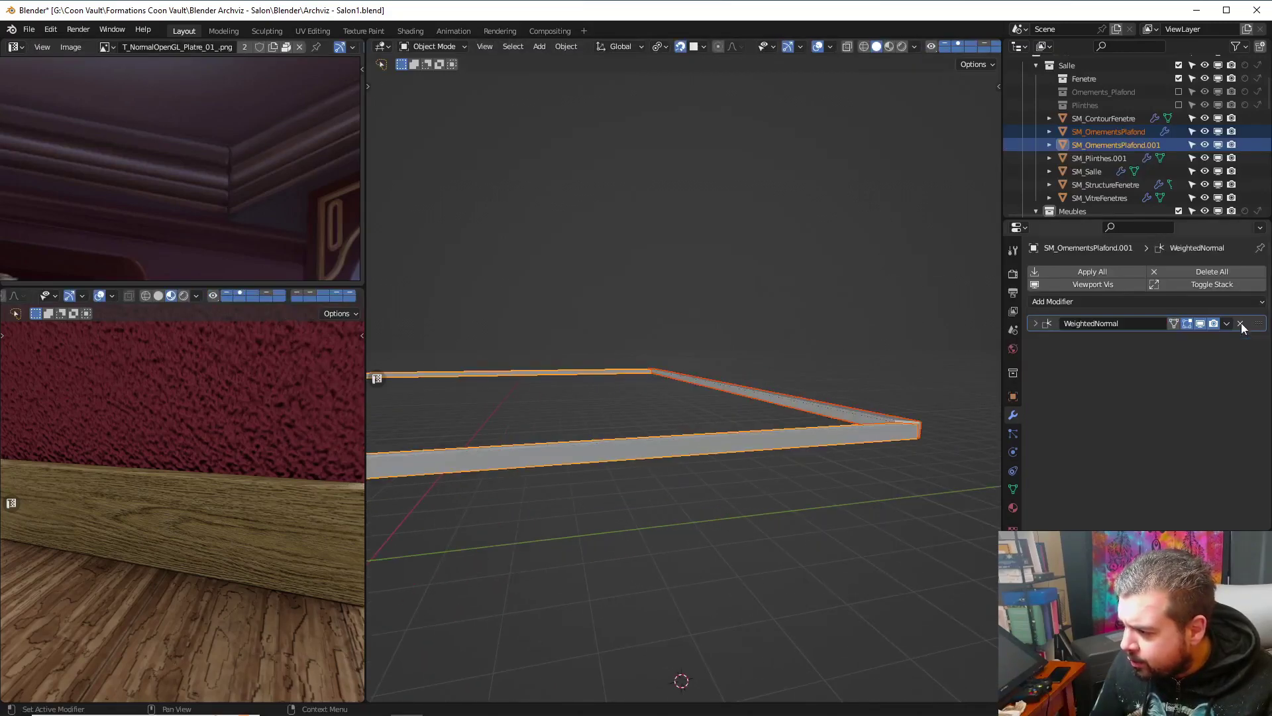
{"action": "left_click", "coordinate": [1241, 323]}
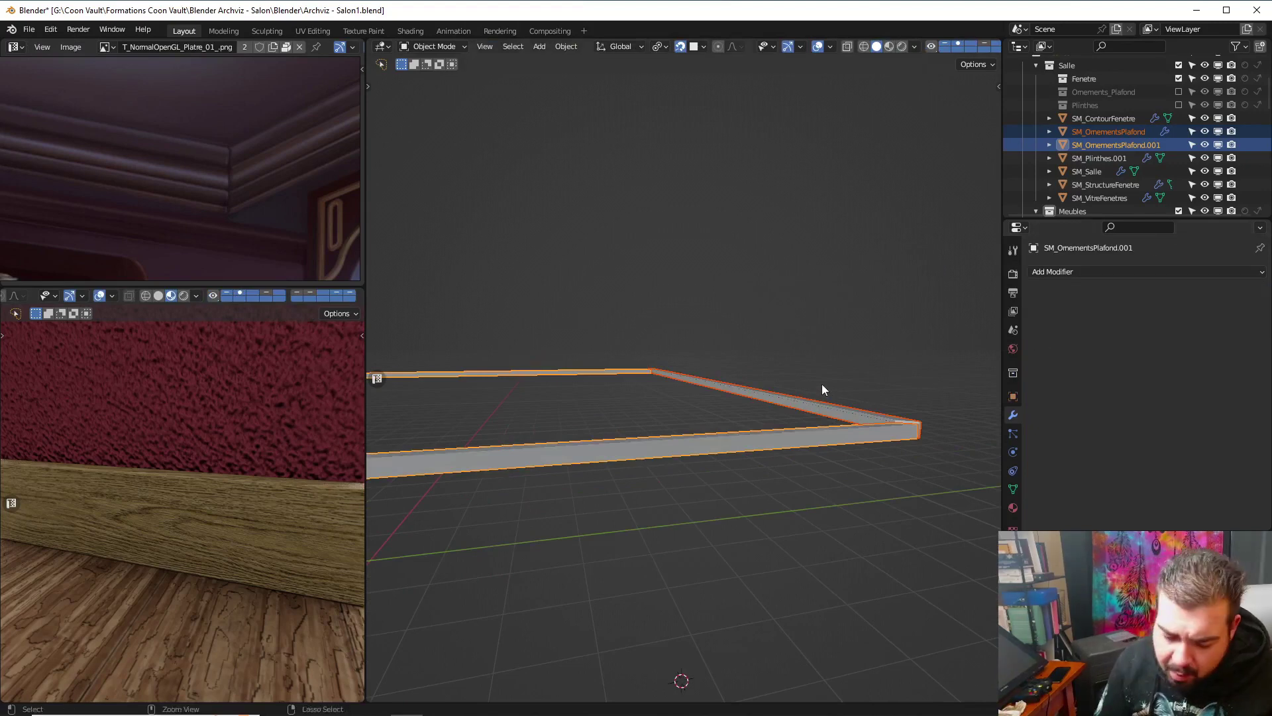
Remove the Solidify, Bevel and WeightedNormal modifiers from SM_OrnementsPlafond
{"action": "left_click", "coordinate": [845, 407]}
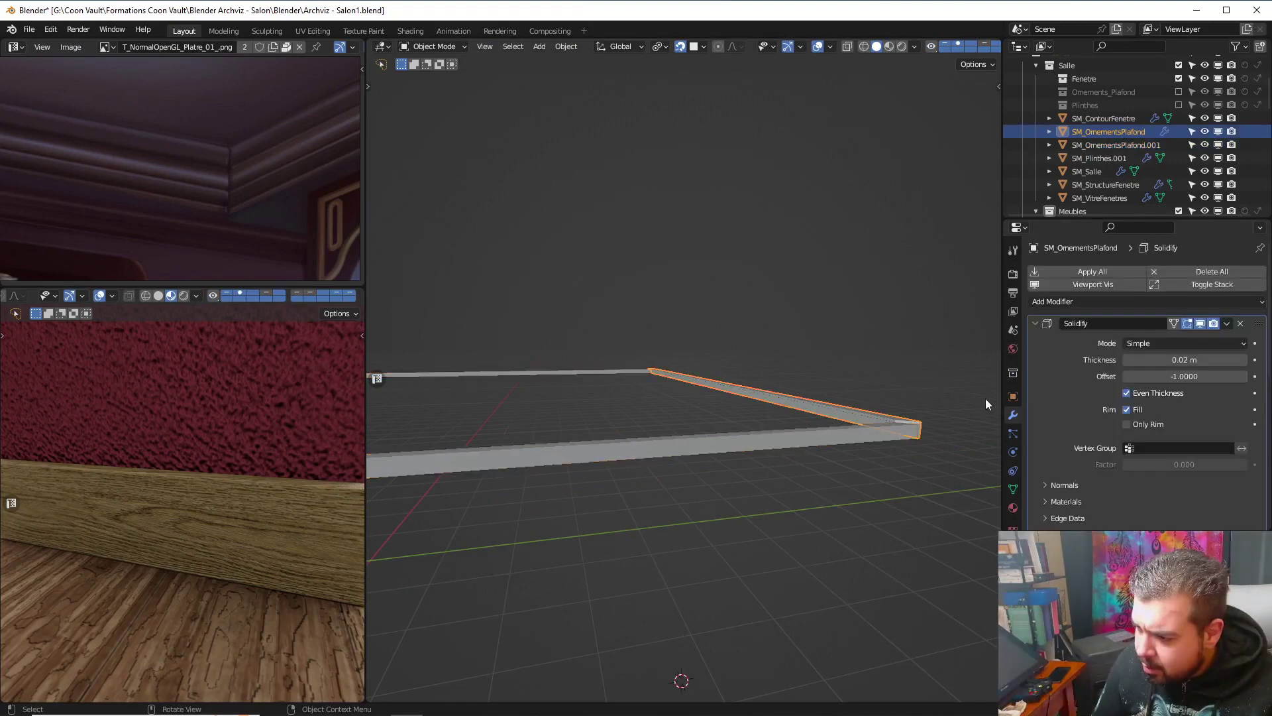
{"action": "left_click", "coordinate": [1240, 324]}
{"action": "left_click", "coordinate": [1238, 323]}
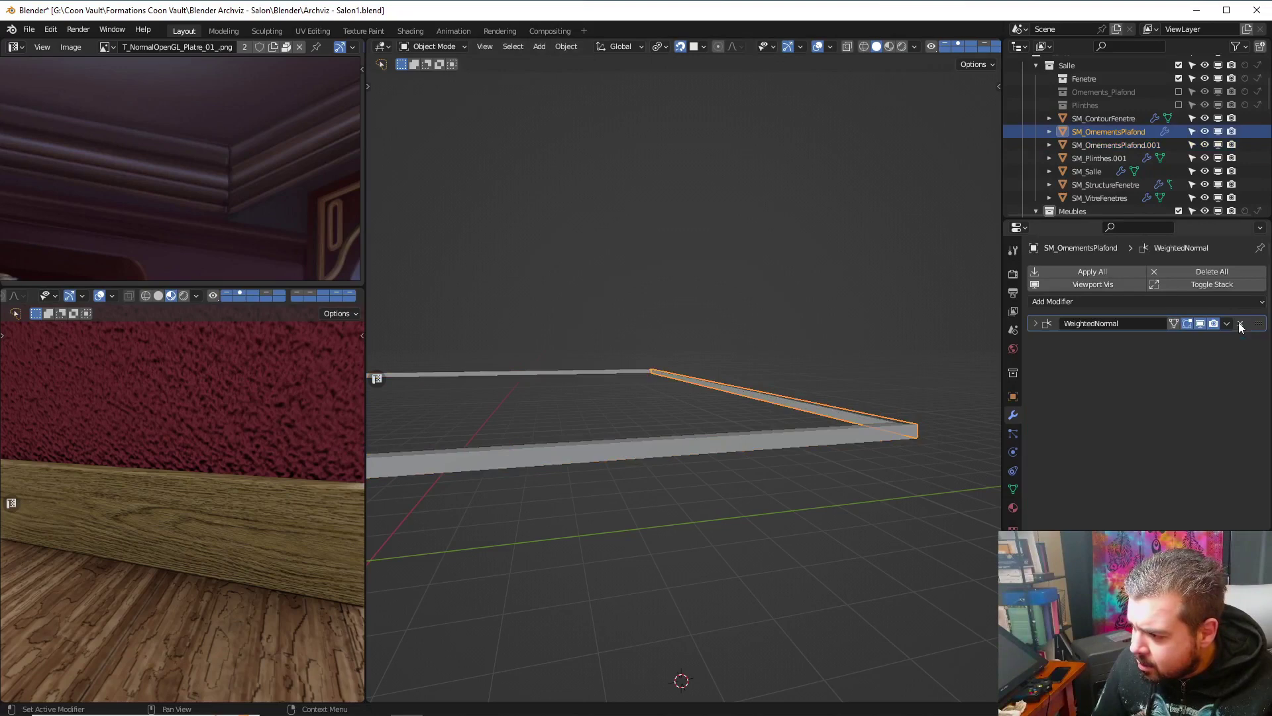
{"action": "left_click", "coordinate": [1238, 323]}
{"action": "middle_click_drag", "start_coordinate": [983, 359], "coordinate": [781, 345]}
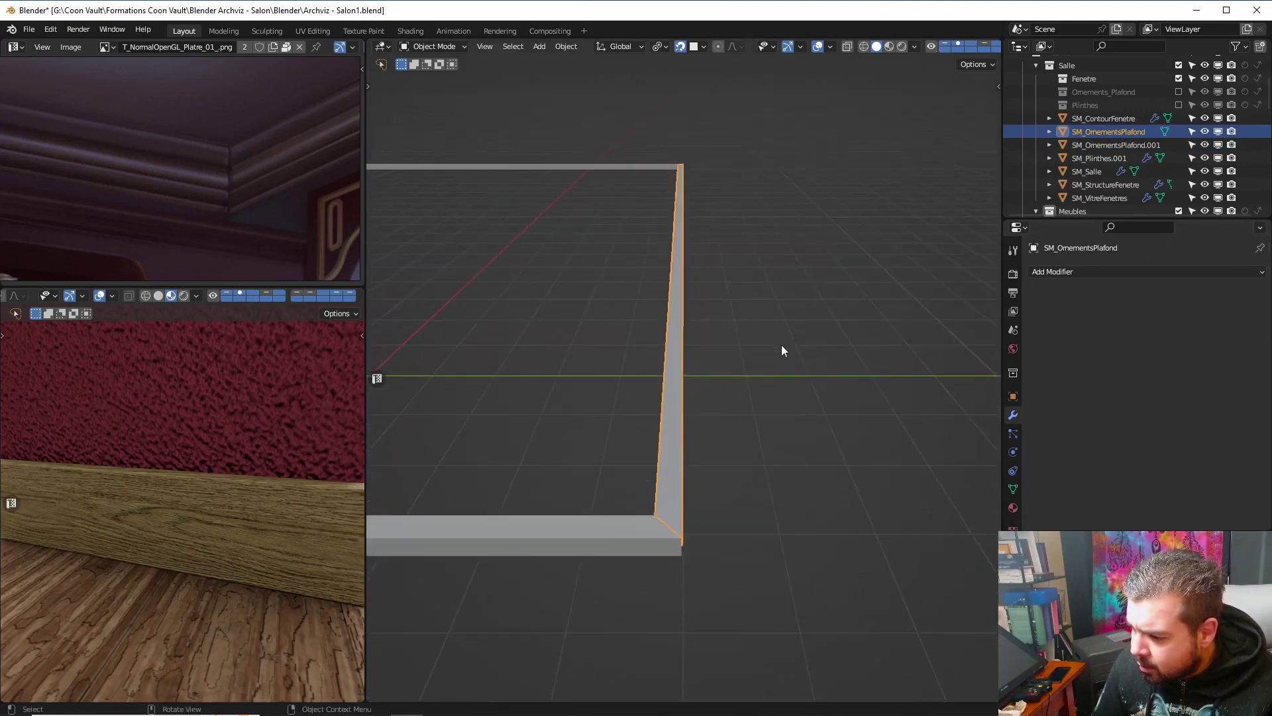
Select both ornament objects, apply their rotation and scale, set their origins to geometry and enter Edit Mode
{"action": "key", "text": "a"}
{"action": "left_click", "coordinate": [784, 260]}
{"action": "key", "text": "ctrl+a"}
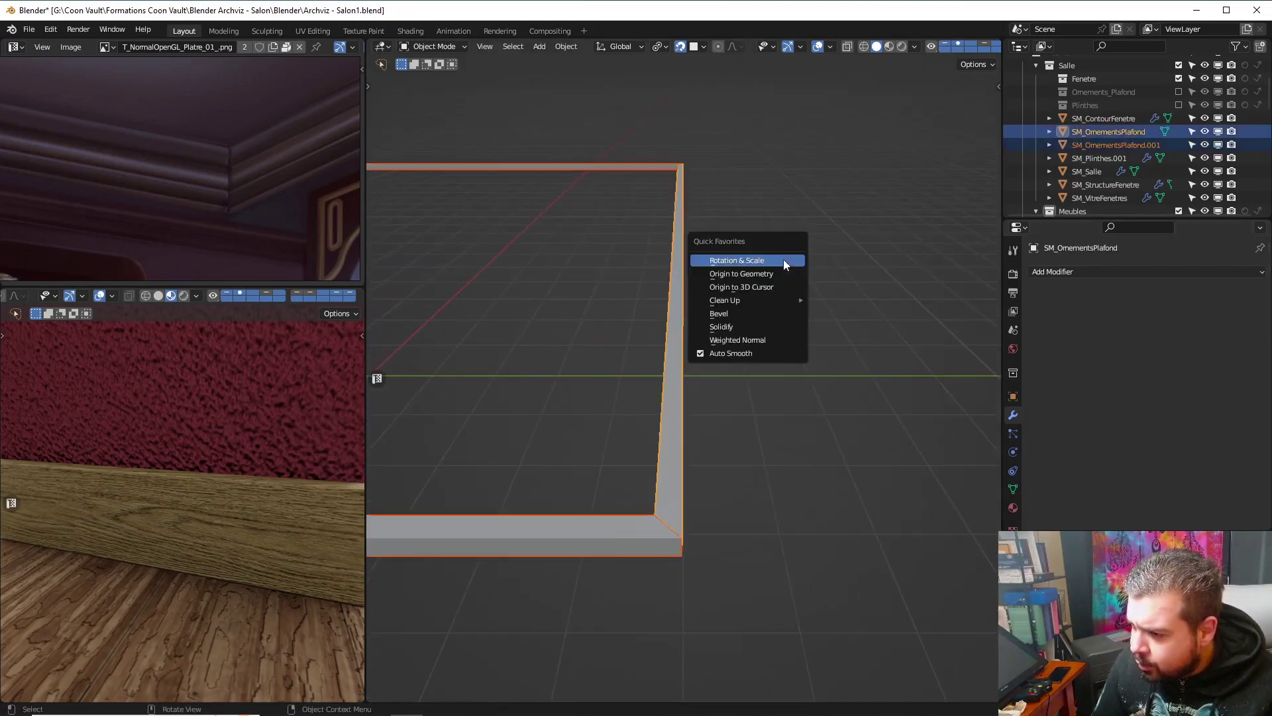
{"action": "left_click", "coordinate": [785, 260]}
{"action": "key", "text": "ctrl+alt+shift+c"}
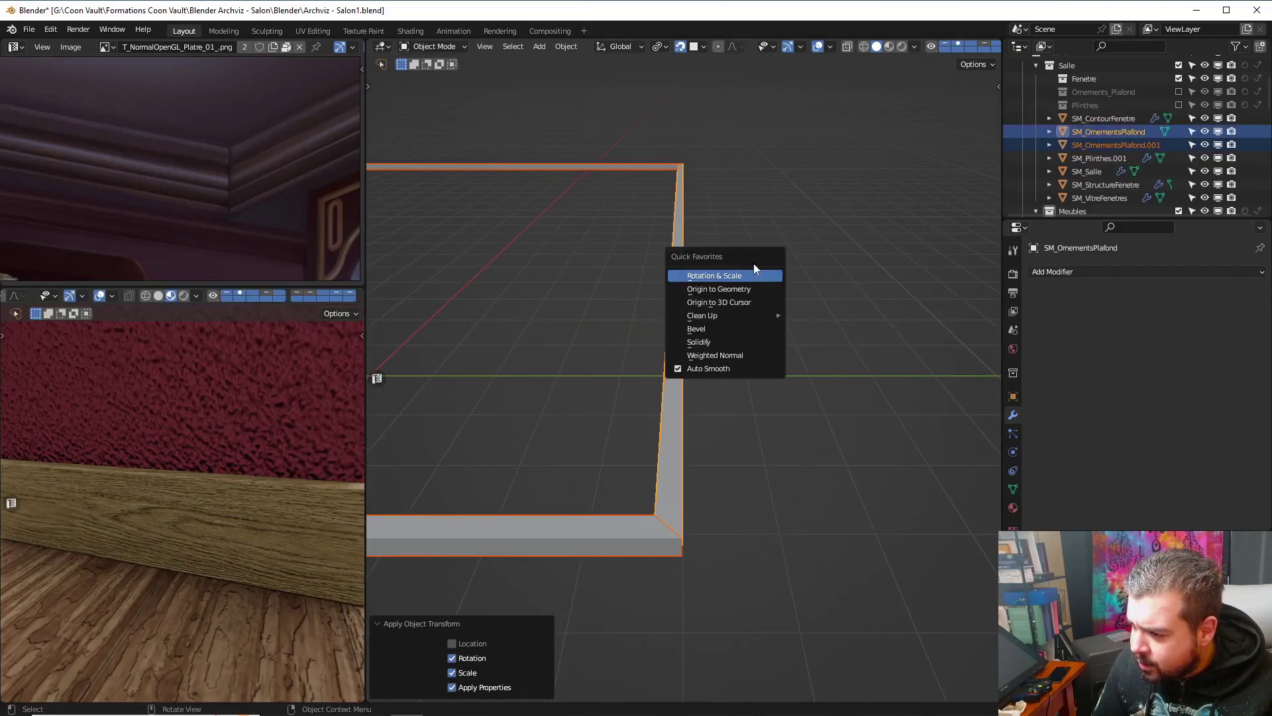
{"action": "left_click", "coordinate": [746, 287]}
{"action": "left_click", "coordinate": [707, 304]}
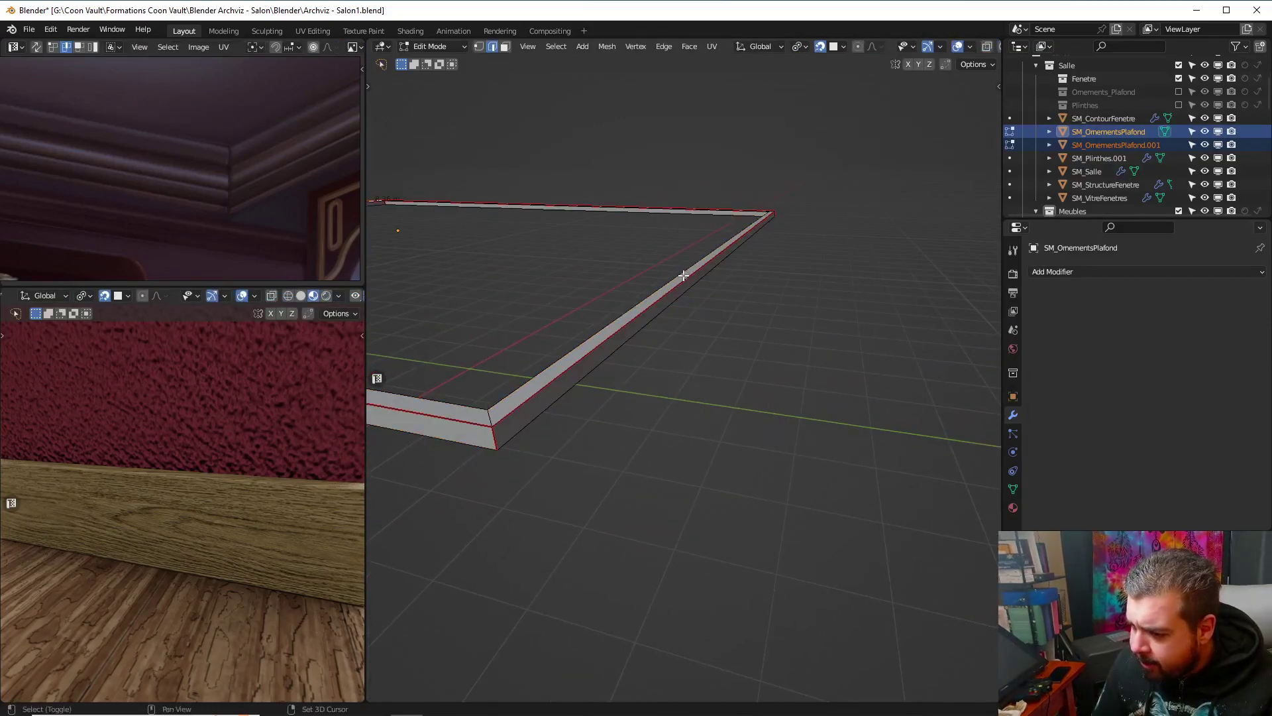
In face select mode, flatten the vertical face of one SM_OrnementsPlafond strip by scaling it to 0 along global Y
{"action": "left_click", "coordinate": [506, 47]}
{"action": "left_click", "coordinate": [612, 350]}
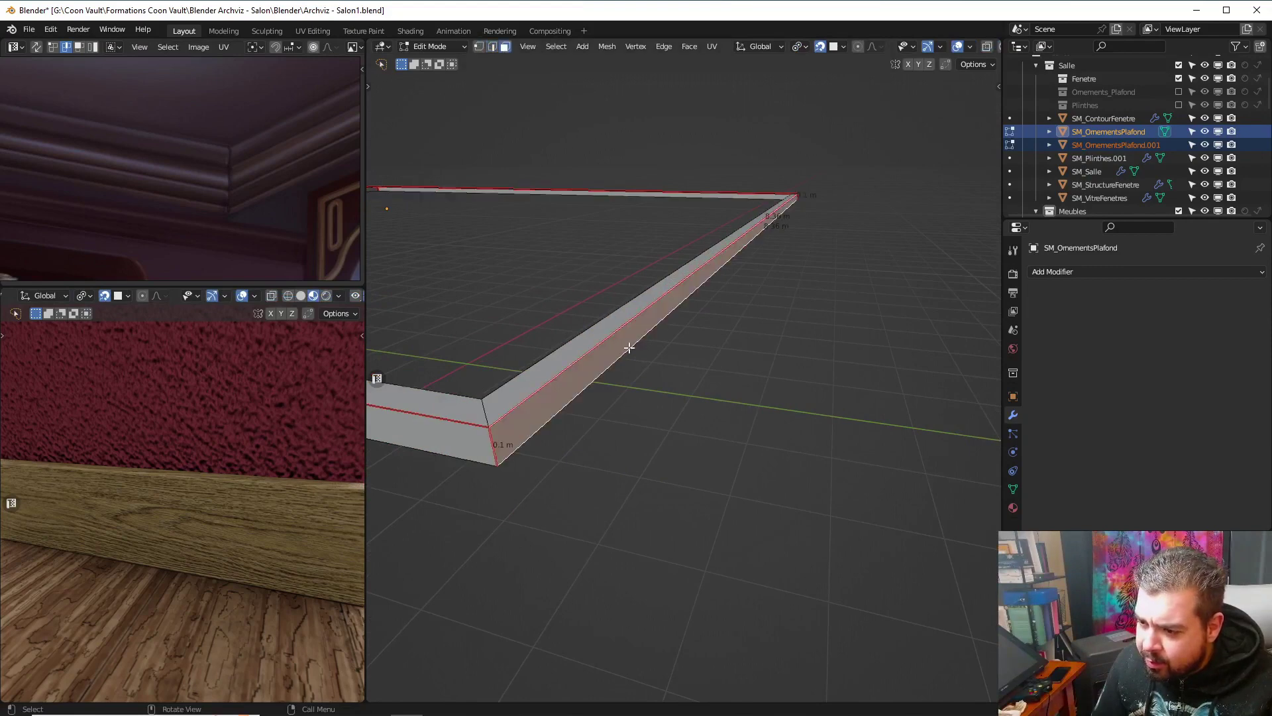
{"action": "key", "text": "s"}
{"action": "key", "text": "y"}
{"action": "key", "text": "0"}
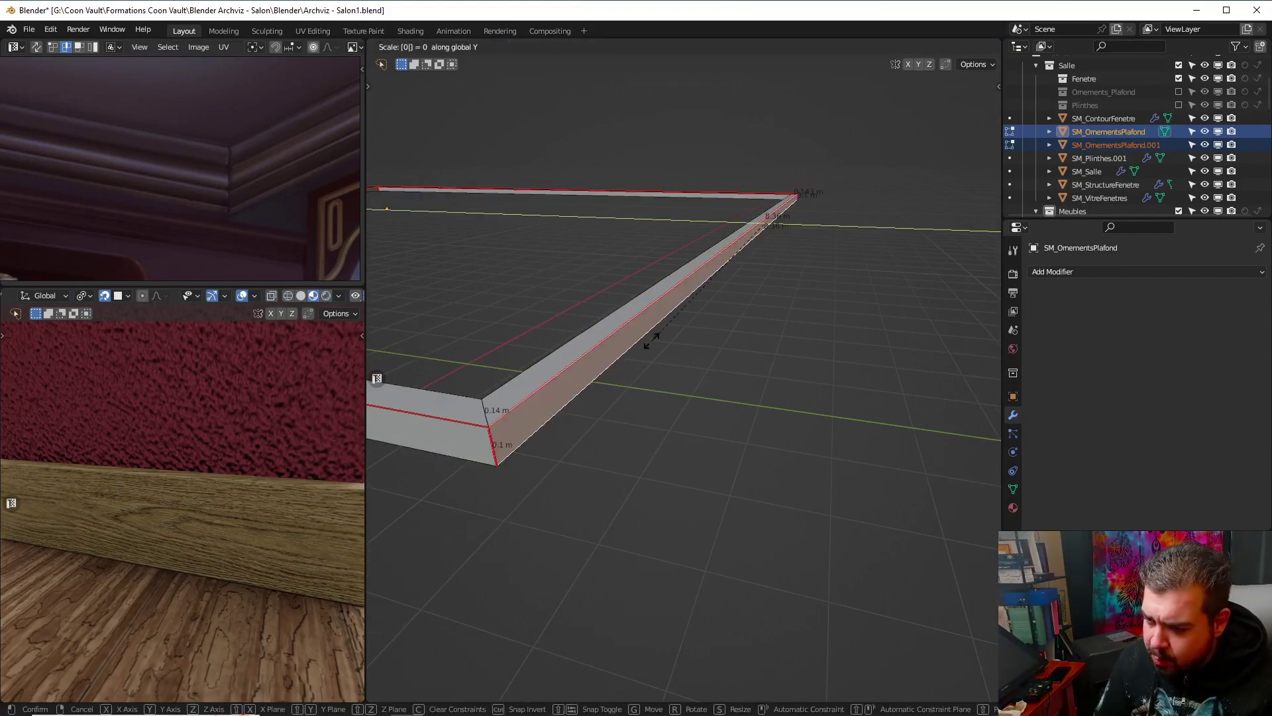
{"action": "key", "text": "Return"}
Flatten the top face of the same SM_OrnementsPlafond strip by scaling it to 0 along global Z
{"action": "left_click", "coordinate": [611, 318]}
{"action": "key", "text": "s"}
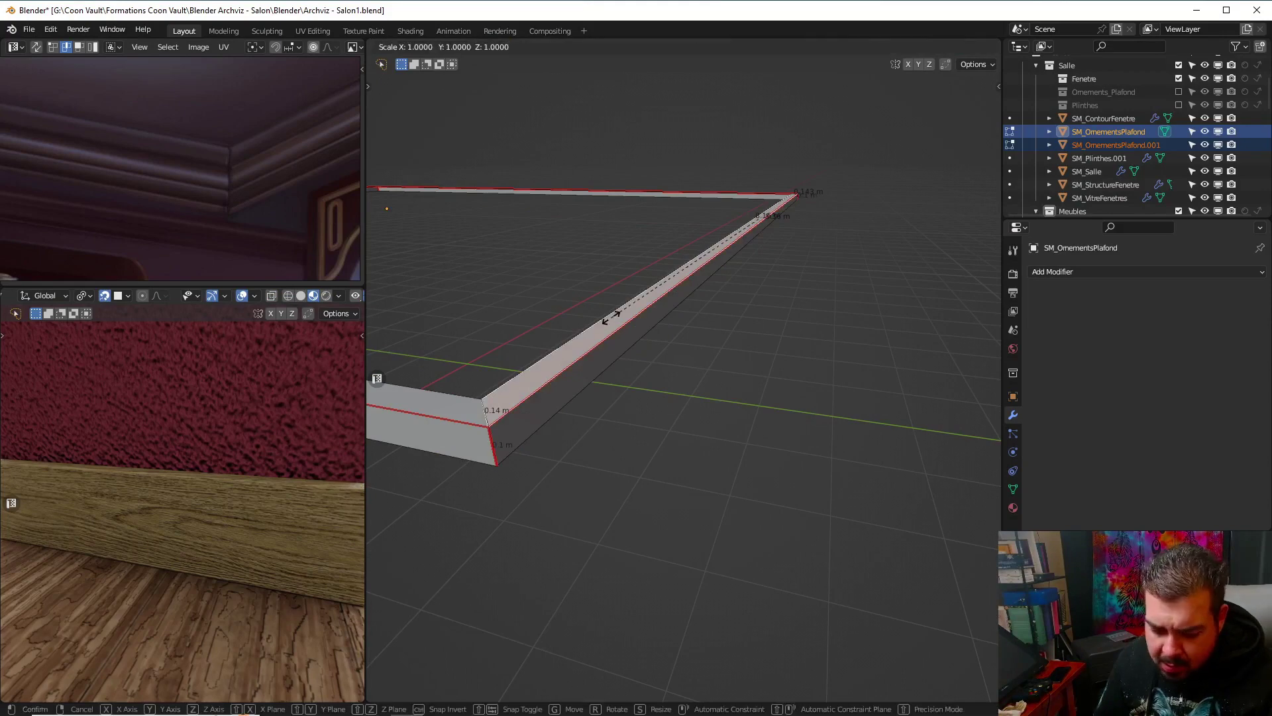
{"action": "key", "text": "z"}
{"action": "key", "text": "0"}
{"action": "key", "text": "Return"}
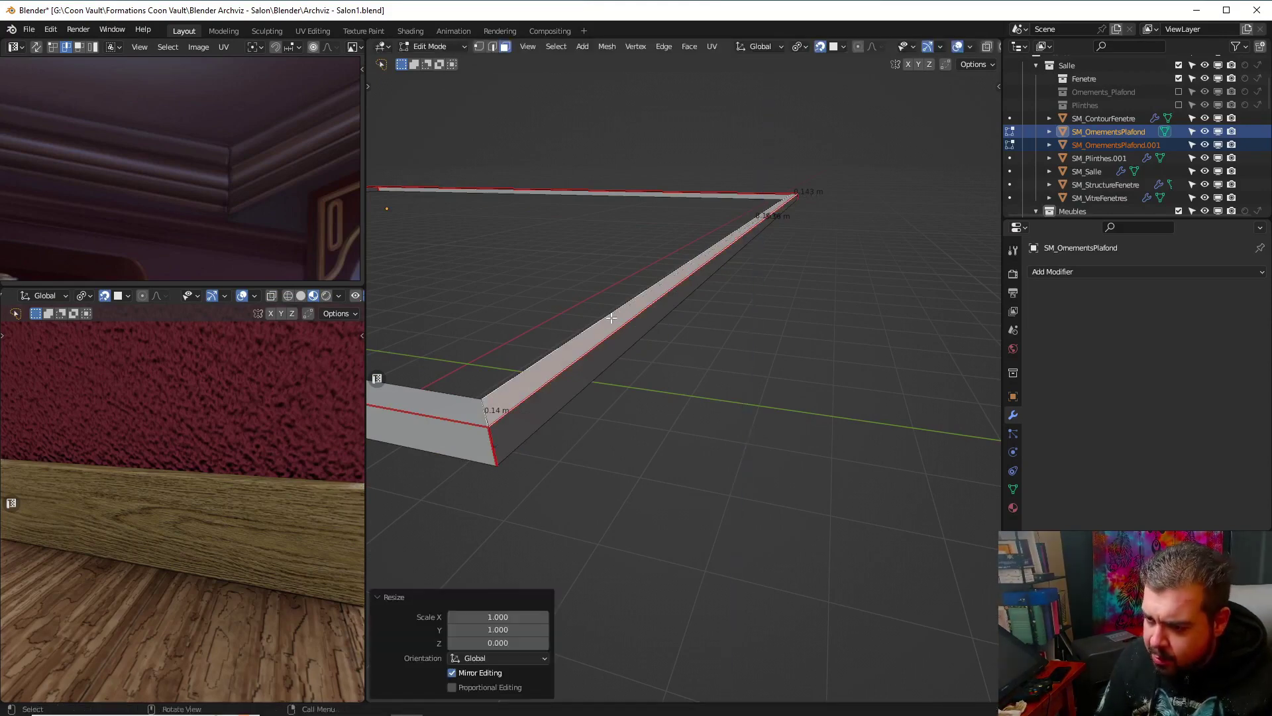
Flatten the vertical face of the adjoining SM_OrnementsPlafond.001 strip by scaling it to 0 along global X
{"action": "left_click", "coordinate": [478, 444]}
{"action": "key", "text": "s"}
{"action": "key", "text": "x"}
{"action": "key", "text": "0"}
{"action": "key", "text": "Return"}
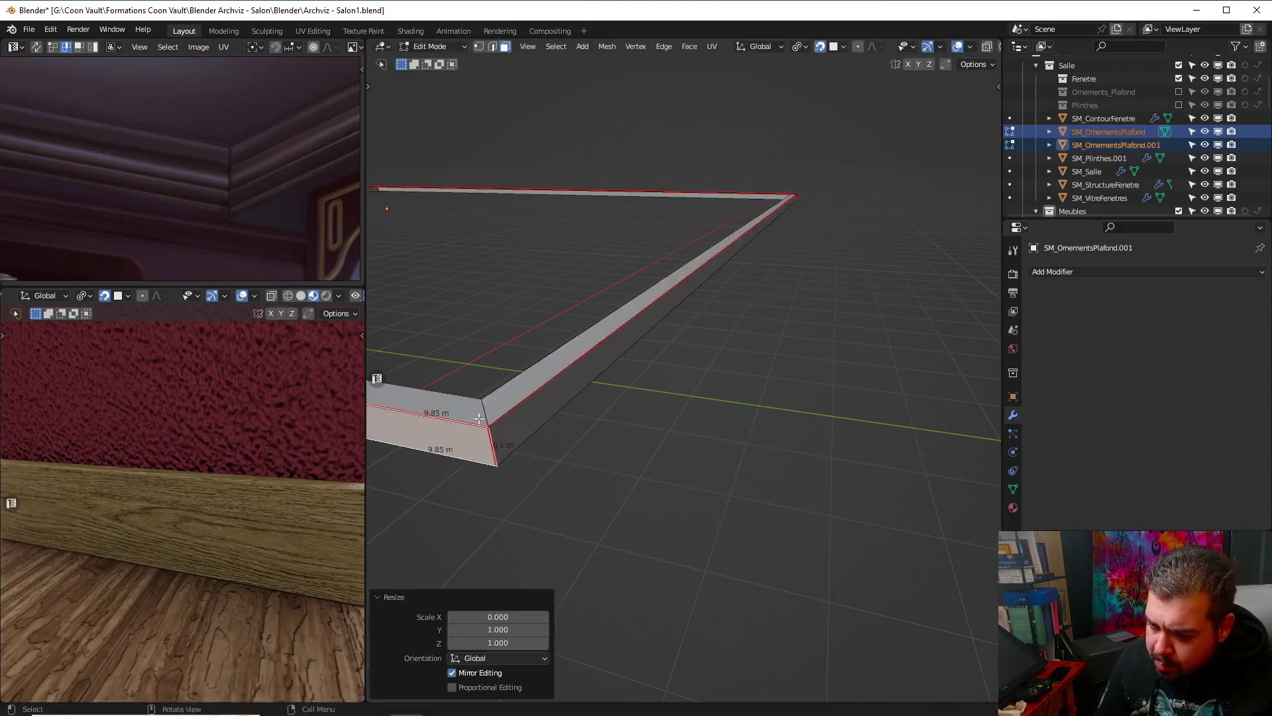
Flatten the top face of that SM_OrnementsPlafond.001 strip by scaling it to 0 along global Z
{"action": "left_click", "coordinate": [466, 413]}
{"action": "key", "text": "s"}
{"action": "key", "text": "z"}
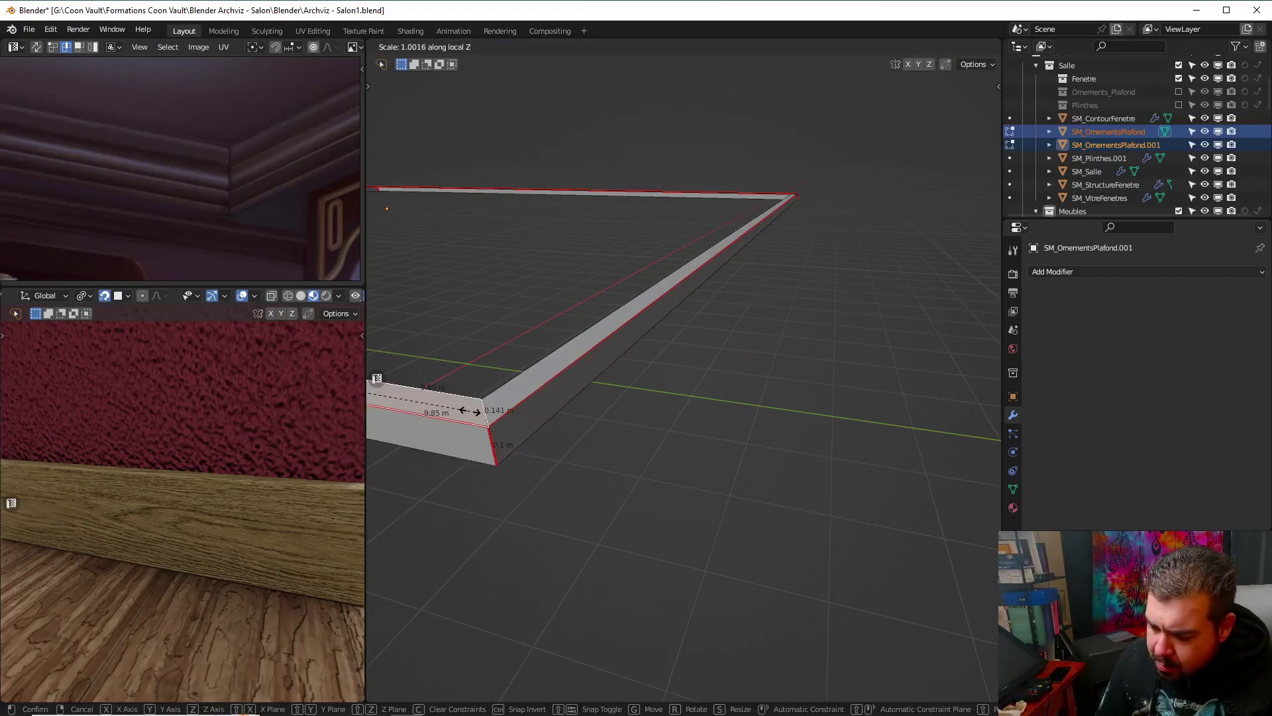
{"action": "key", "text": "0"}
{"action": "key", "text": "z"}
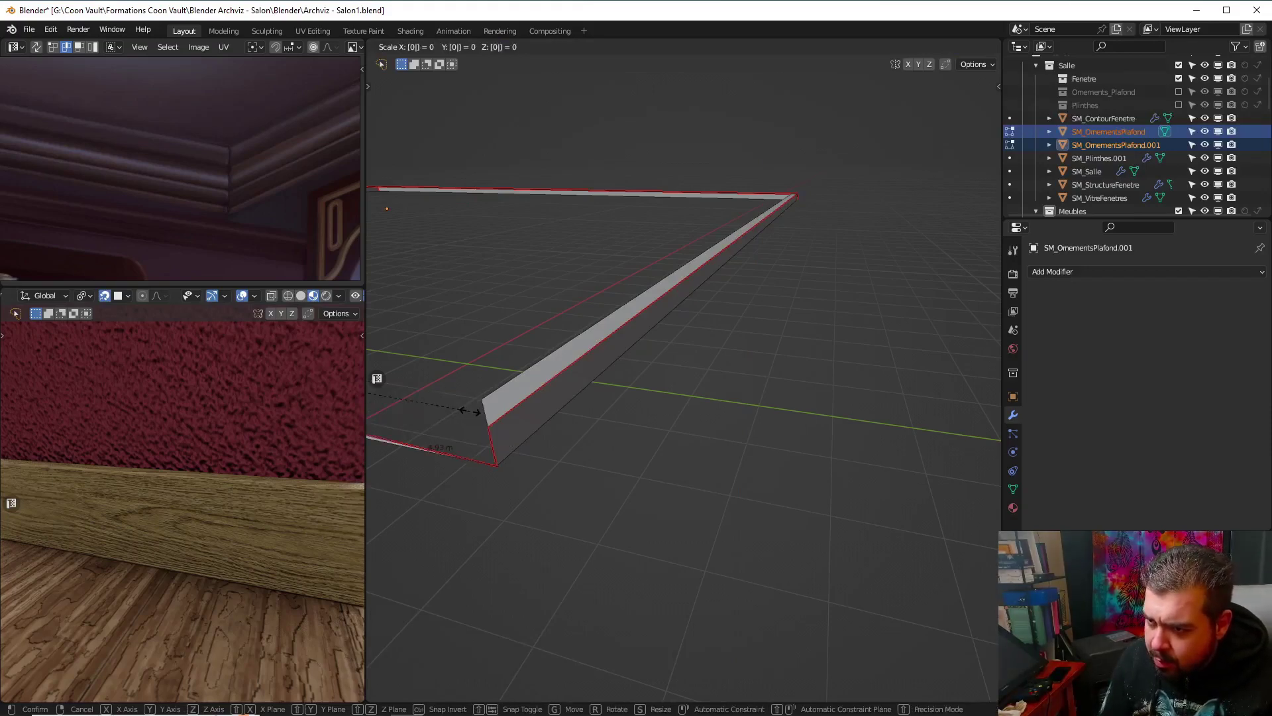
{"action": "key", "text": "z"}
{"action": "key", "text": "Return"}
On the opposite SM_OrnementsPlafond.001 strip, scale the vertical face to 0 along X and the top face to 0 along Z
{"action": "scroll", "coordinate": [751, 253], "scroll_direction": "down", "scroll_amount": 5}
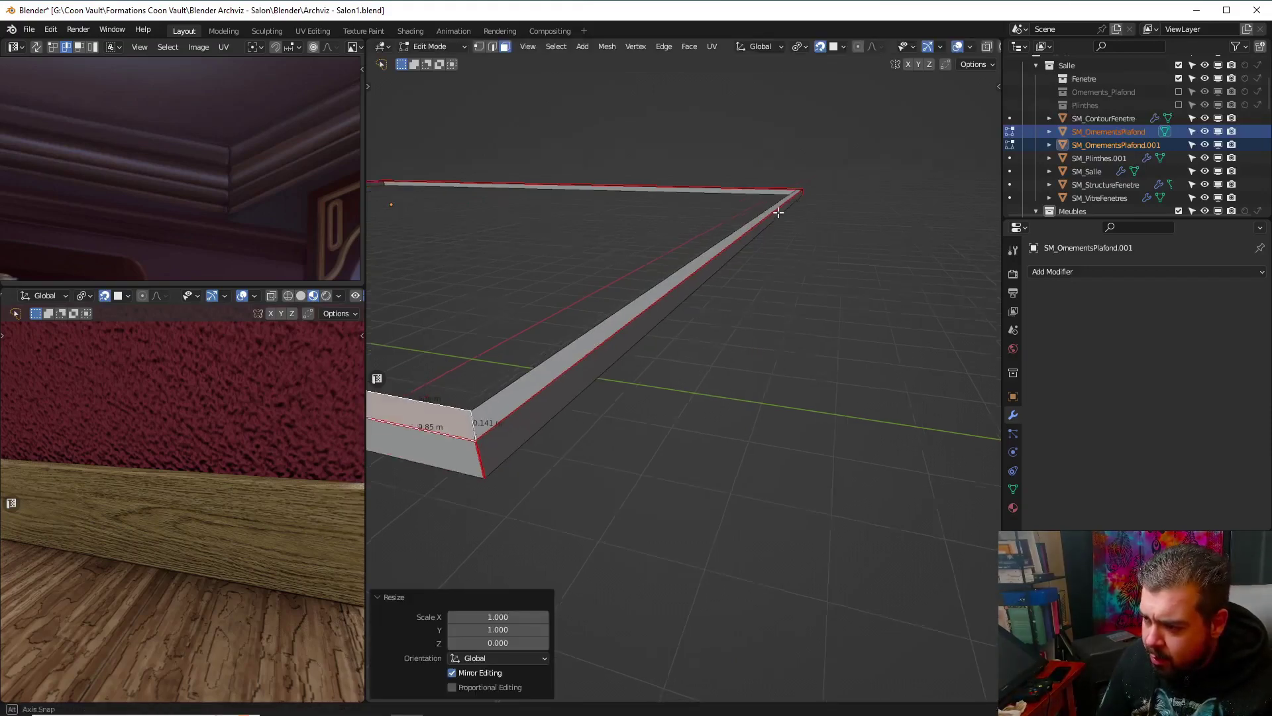
{"action": "middle_click_drag", "start_coordinate": [787, 281], "coordinate": [706, 297]}
{"action": "scroll", "coordinate": [736, 310], "scroll_direction": "up", "scroll_amount": 3}
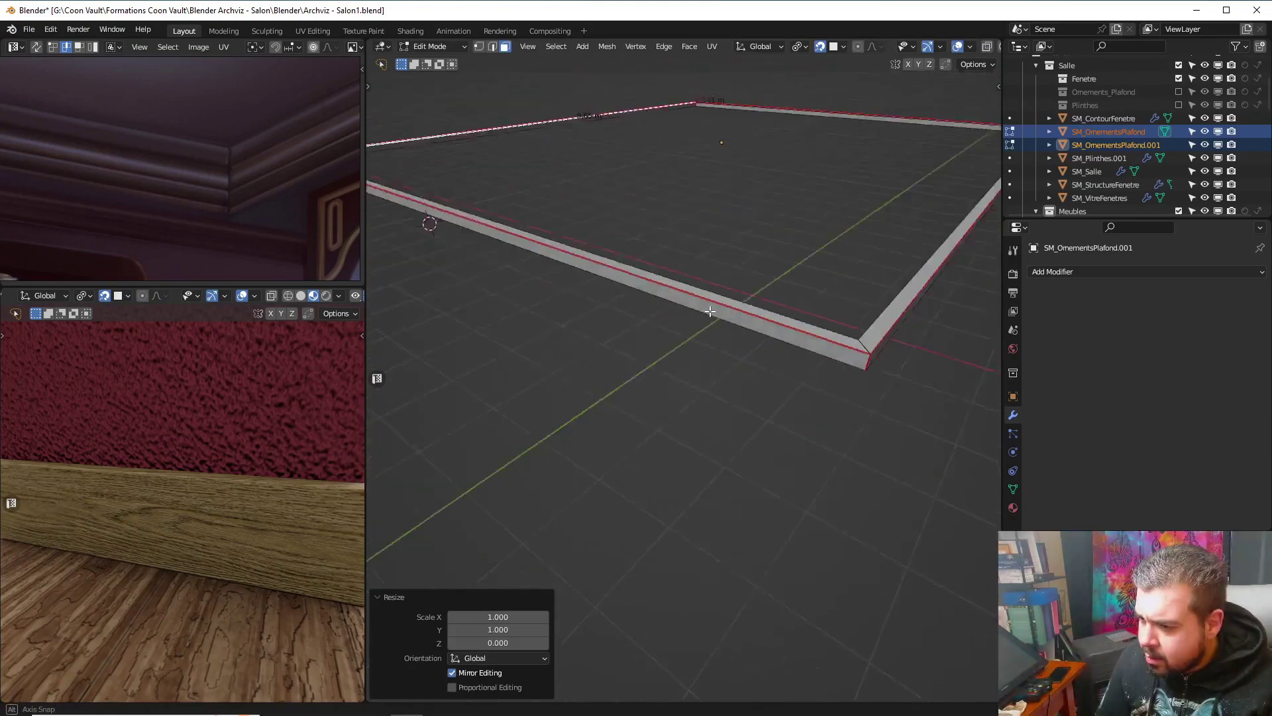
{"action": "middle_click_drag", "start_coordinate": [809, 339], "coordinate": [771, 327]}
{"action": "type", "text": "sx"}
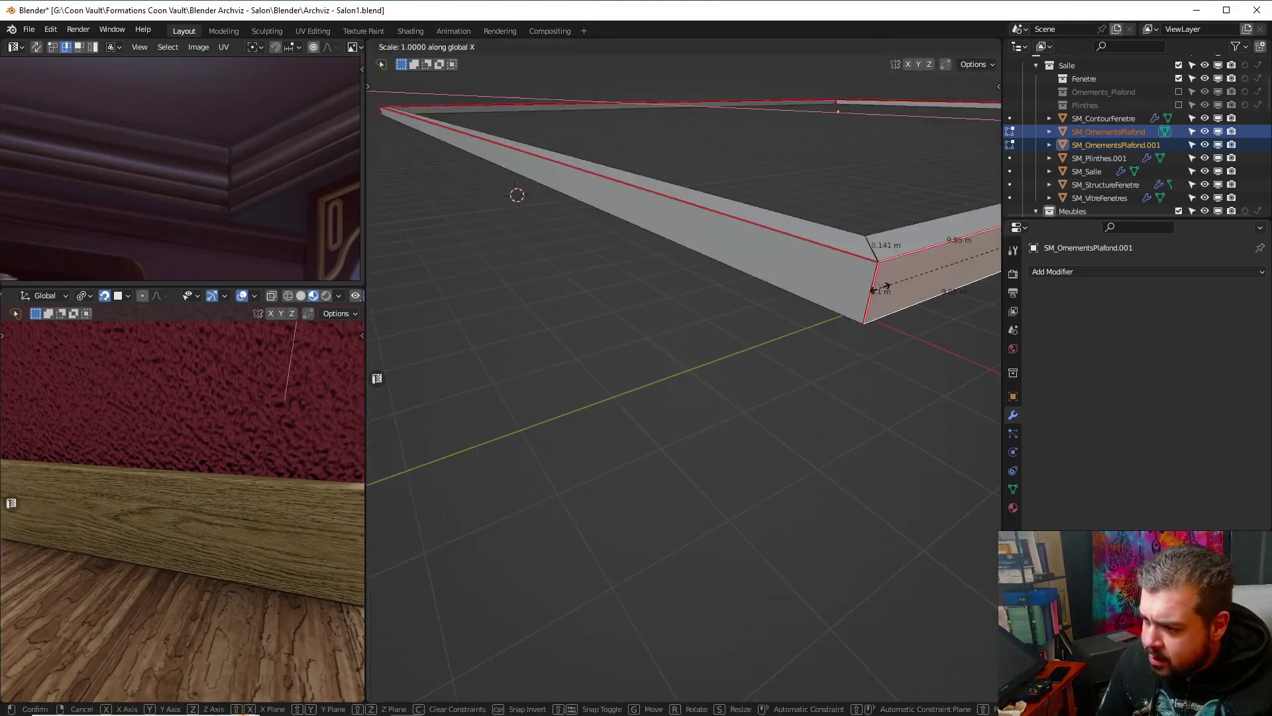
{"action": "type", "text": "0"}
{"action": "key", "text": "Return"}
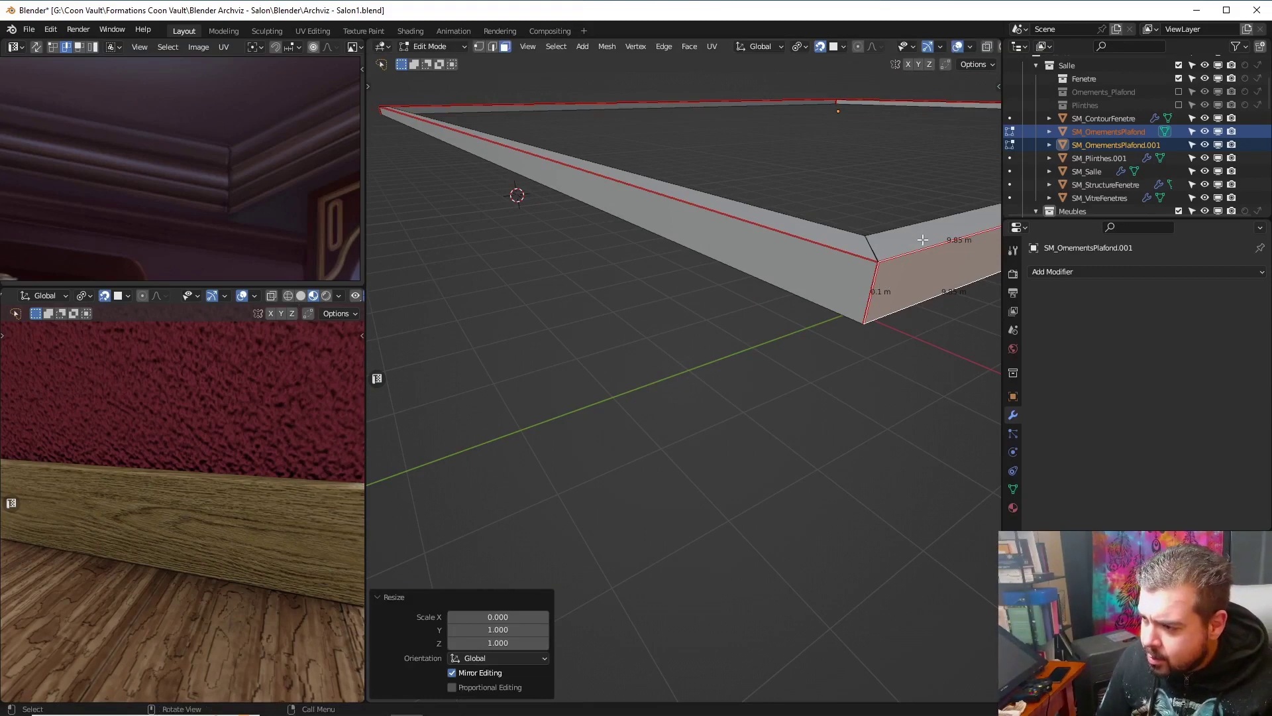
{"action": "type", "text": "sz"}
{"action": "type", "text": "0"}
{"action": "key", "text": "Return"}
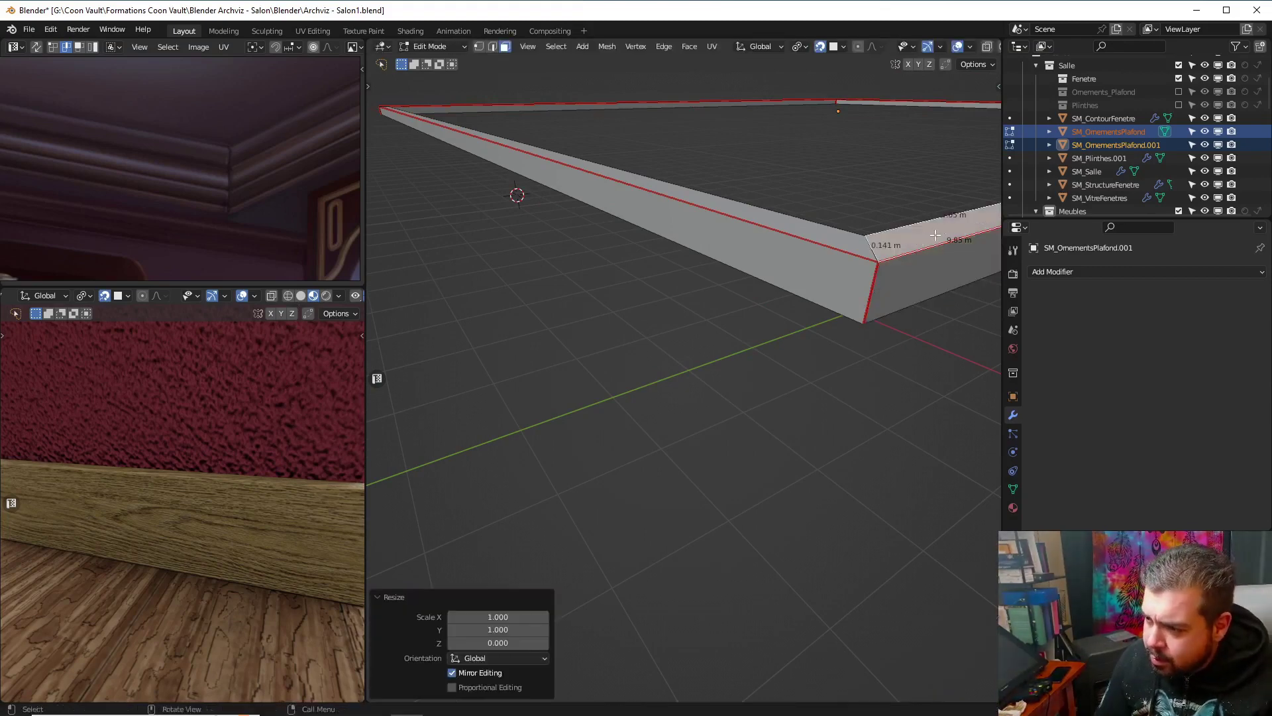
On the remaining SM_OrnementsPlafond strip, scale the vertical face to 0 along Y and the top face to 0 along Z
{"action": "scroll", "coordinate": [927, 245], "scroll_direction": "down", "scroll_amount": 5}
{"action": "middle_click_drag", "start_coordinate": [923, 259], "coordinate": [821, 279]}
{"action": "scroll", "coordinate": [738, 335], "scroll_direction": "up", "scroll_amount": 5}
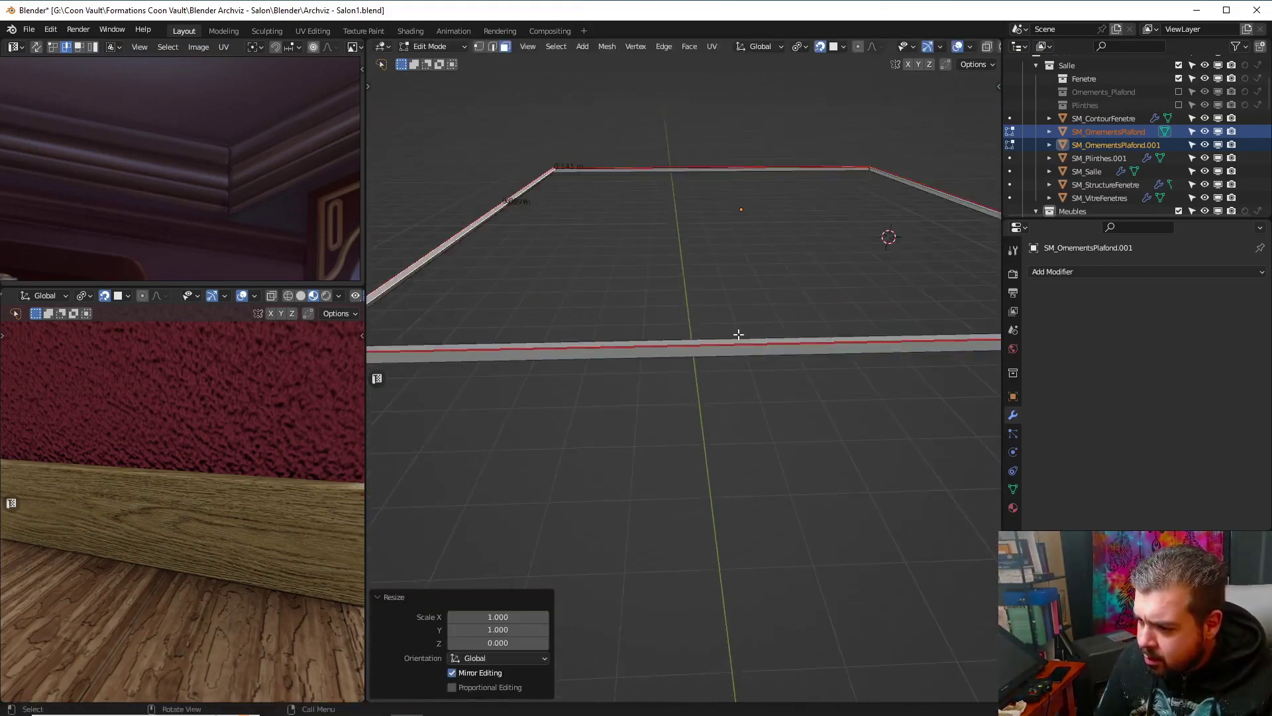
{"action": "left_click", "coordinate": [731, 351]}
{"action": "type", "text": "sy0"}
{"action": "key", "text": "Return"}
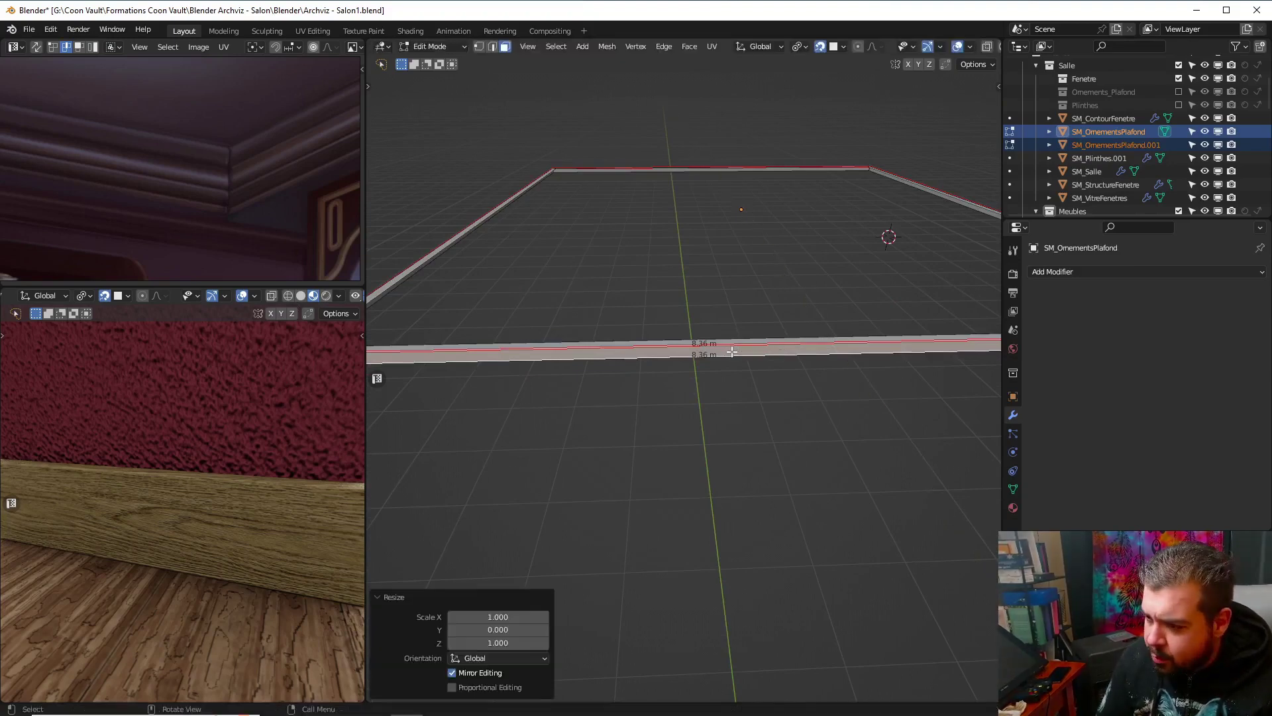
{"action": "scroll", "coordinate": [736, 355], "scroll_direction": "down", "scroll_amount": 4}
{"action": "middle_click_drag", "start_coordinate": [736, 355], "coordinate": [690, 351]}
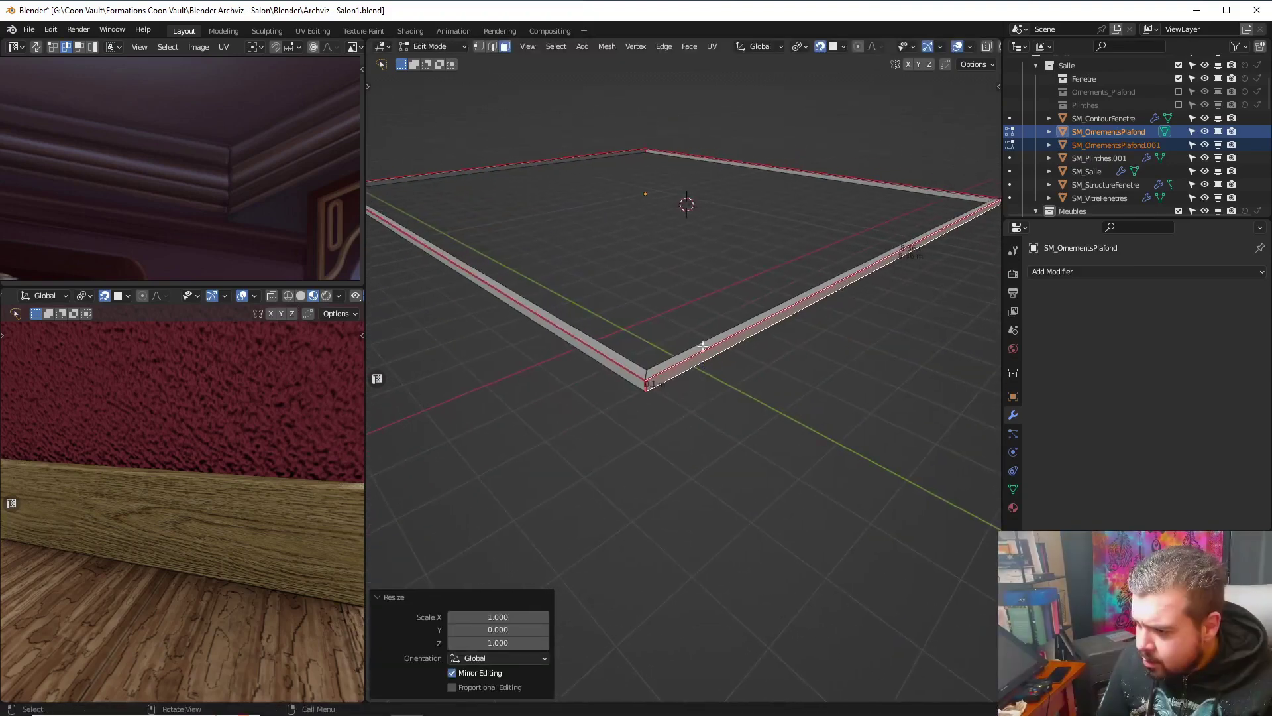
{"action": "type", "text": "sz0"}
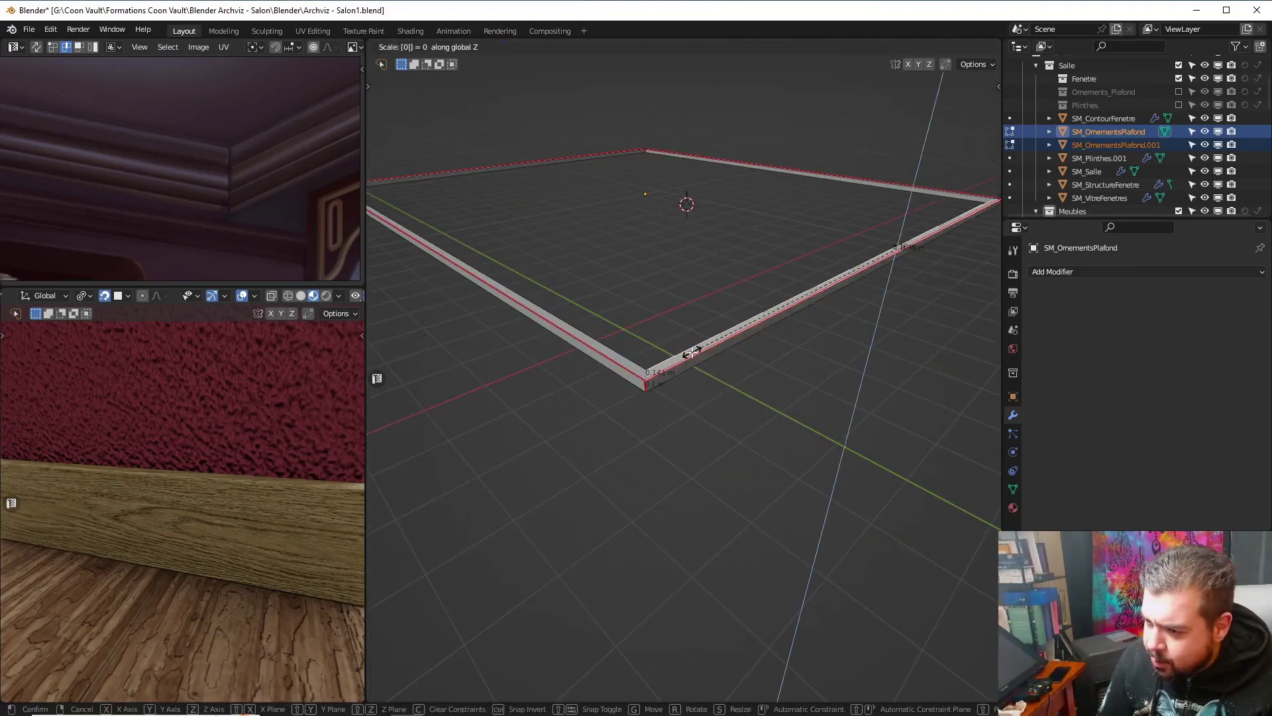
{"action": "key", "text": "Return"}
Return to Object Mode, apply rotation and scale to both ornament objects and set their origins to geometry
{"action": "key", "text": "Tab"}
{"action": "left_click", "coordinate": [690, 257]}
{"action": "key", "text": "q"}
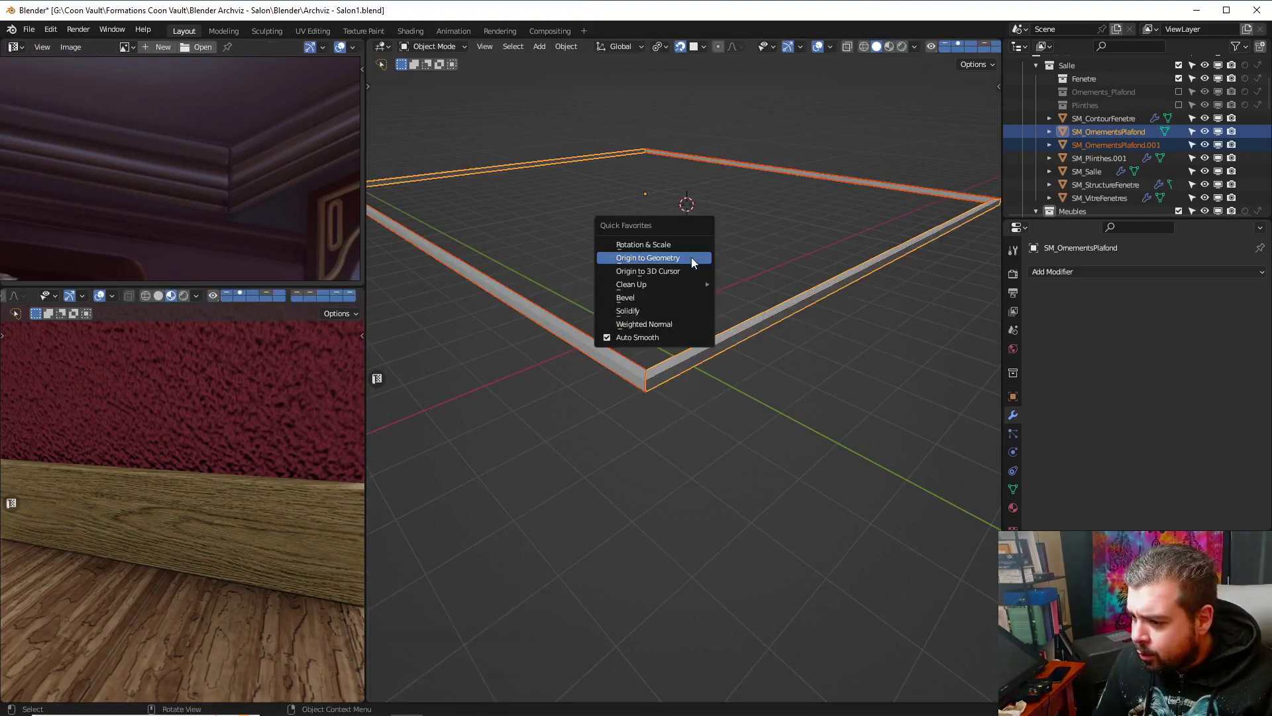
{"action": "left_click", "coordinate": [625, 246]}
{"action": "key", "text": "q"}
{"action": "left_click", "coordinate": [614, 258]}
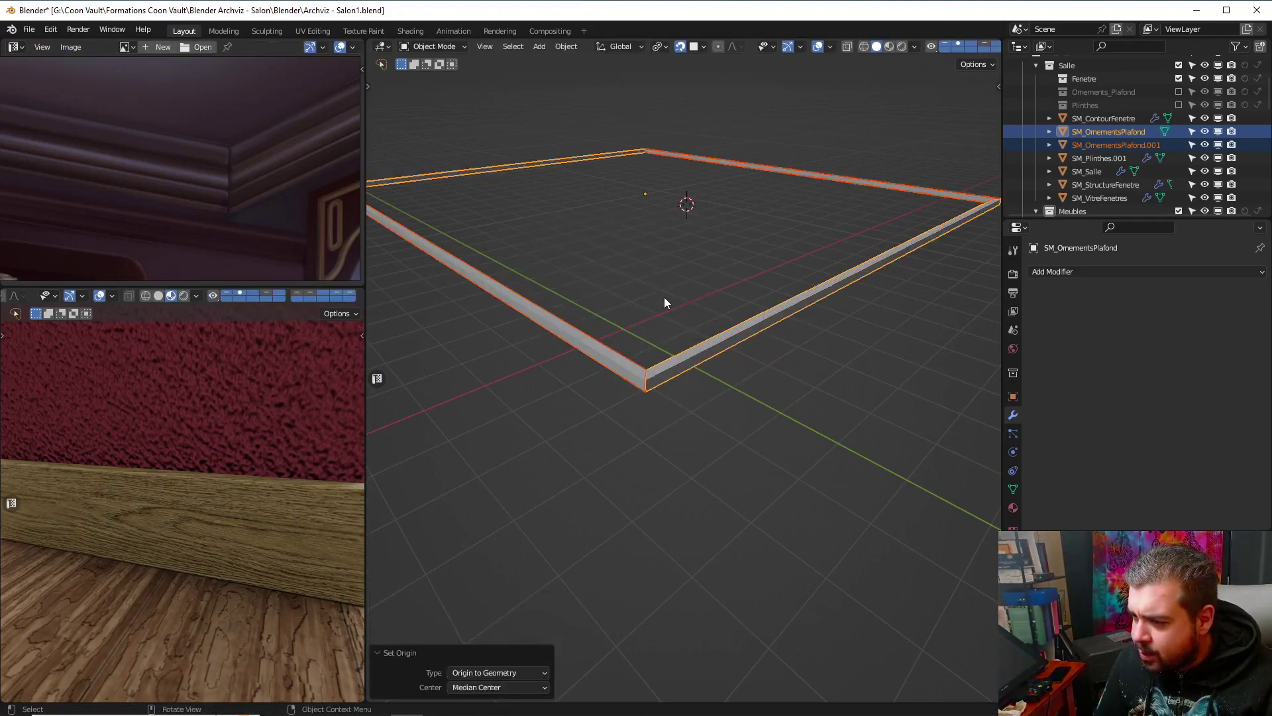
Select only SM_OrnementsPlafond, isolate it in the viewport and inspect the end of its strip in Edit Mode
{"action": "left_click", "coordinate": [748, 336]}
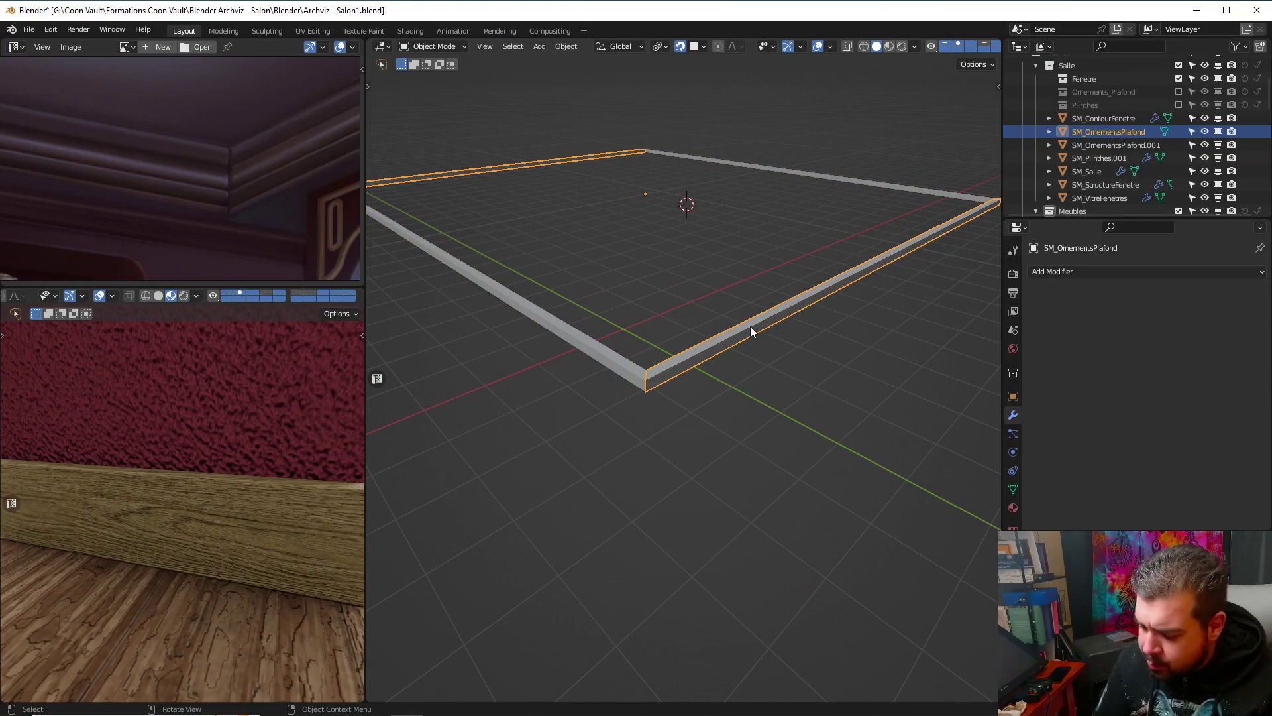
{"action": "key", "text": "KP_Decimal"}
{"action": "key", "text": "KP_1"}
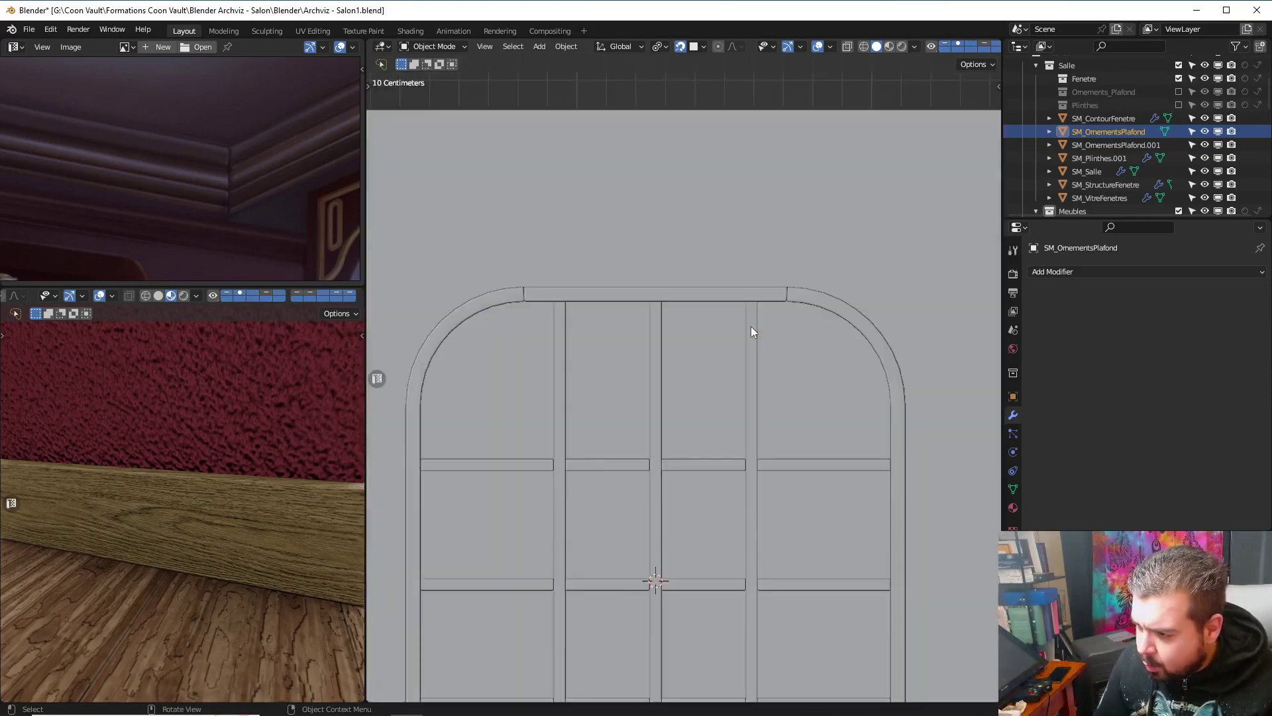
{"action": "key", "text": "KP_Divide"}
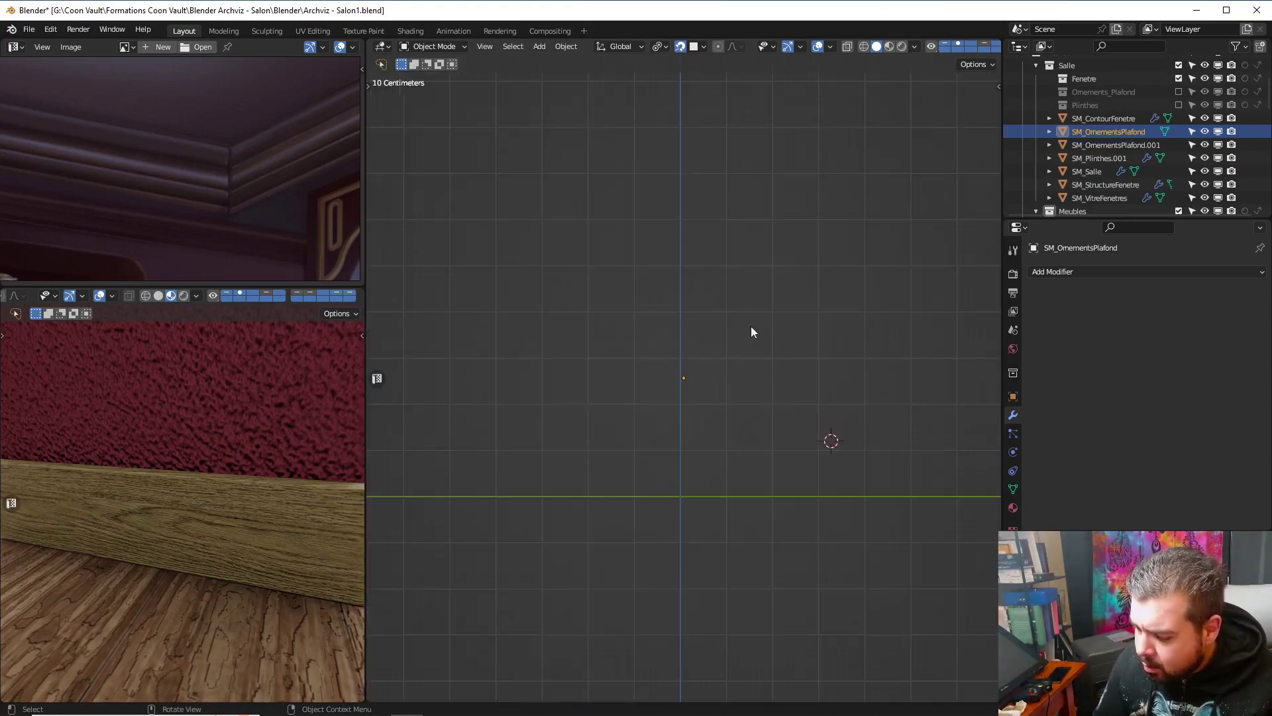
{"action": "key", "text": "KP_Divide"}
{"action": "middle_click_drag", "start_coordinate": [750, 326], "coordinate": [710, 263]}
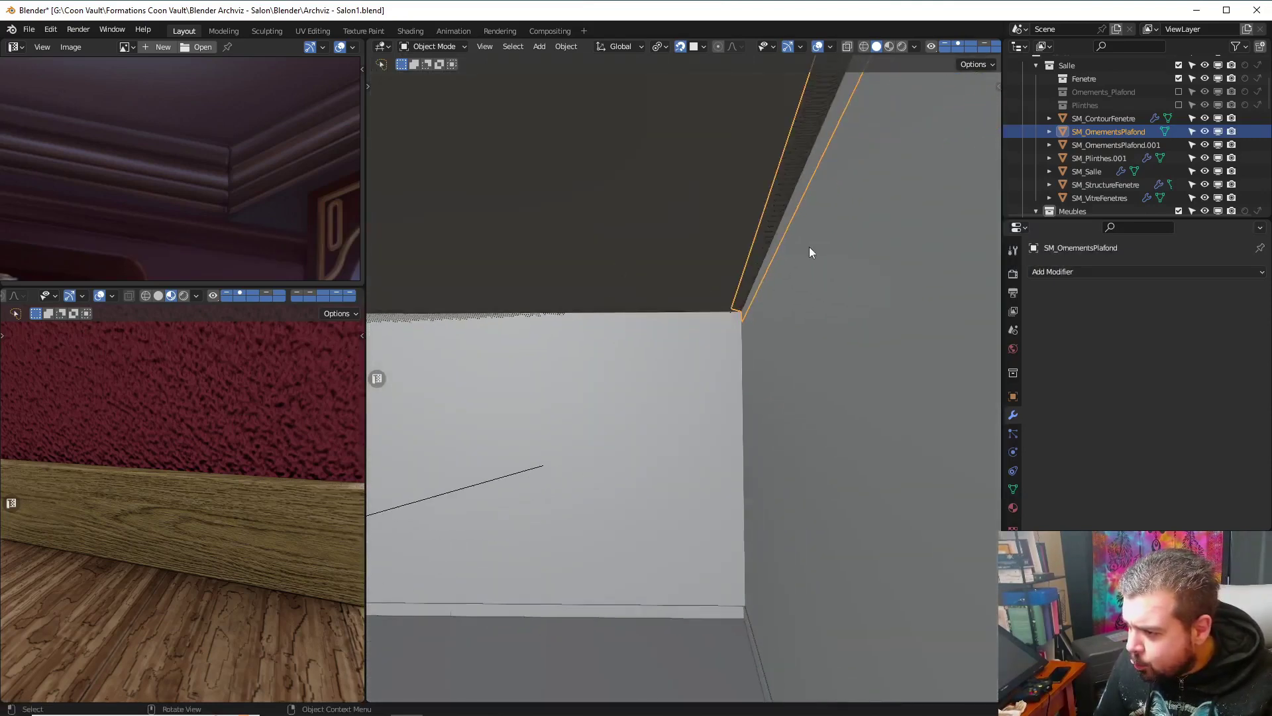
{"action": "middle_click_drag", "start_coordinate": [920, 285], "coordinate": [745, 278]}
{"action": "key", "text": "KP_Divide"}
{"action": "key", "text": "Tab"}
{"action": "left_click", "coordinate": [746, 228]}
{"action": "middle_click_drag", "start_coordinate": [742, 230], "coordinate": [719, 232]}
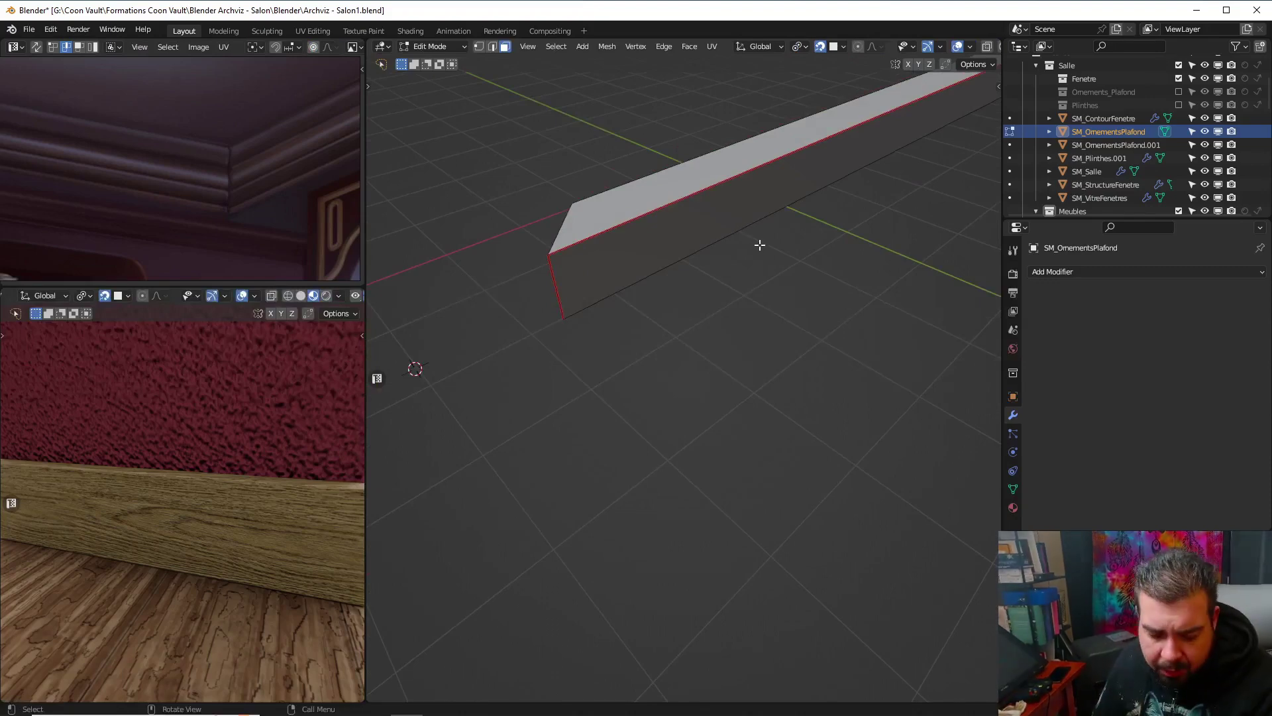
Back in Object Mode, add a Solidify modifier to SM_OrnementsPlafond and frame its L-shaped profile in the side view
{"action": "key", "text": "Tab"}
{"action": "left_click", "coordinate": [1094, 271]}
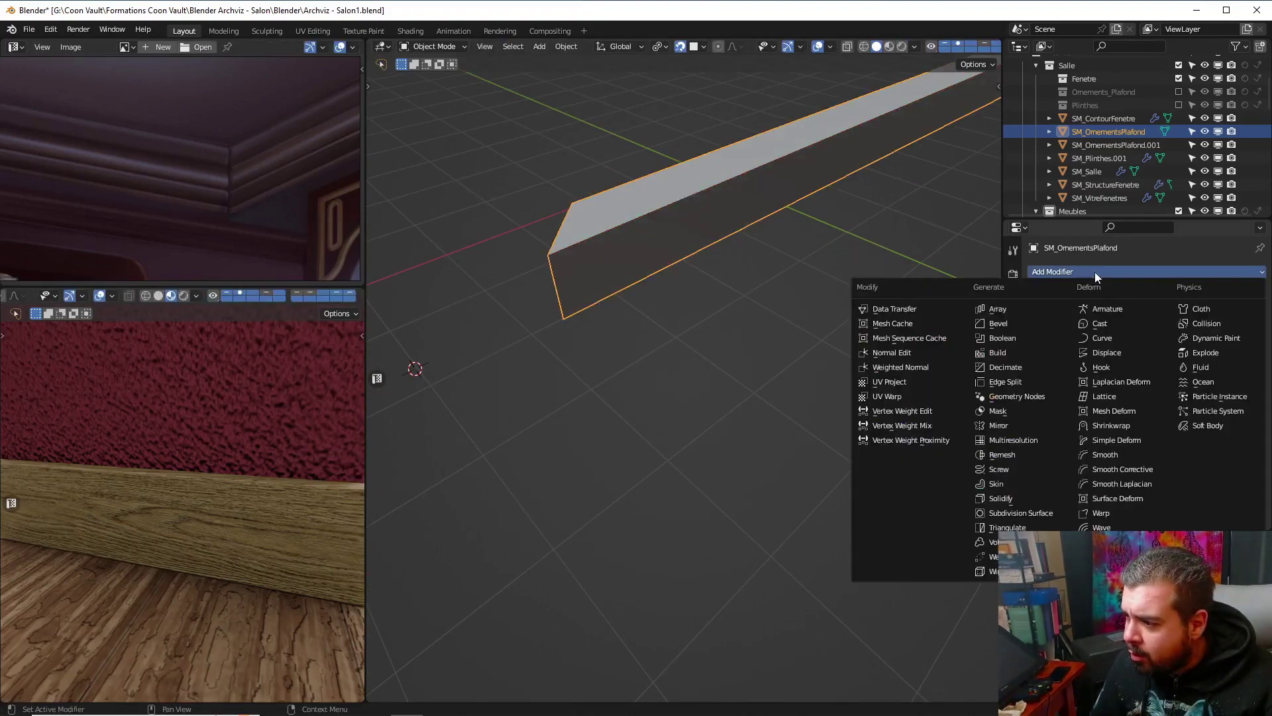
{"action": "left_click", "coordinate": [1015, 494]}
{"action": "middle_click_drag", "start_coordinate": [845, 409], "coordinate": [817, 383]}
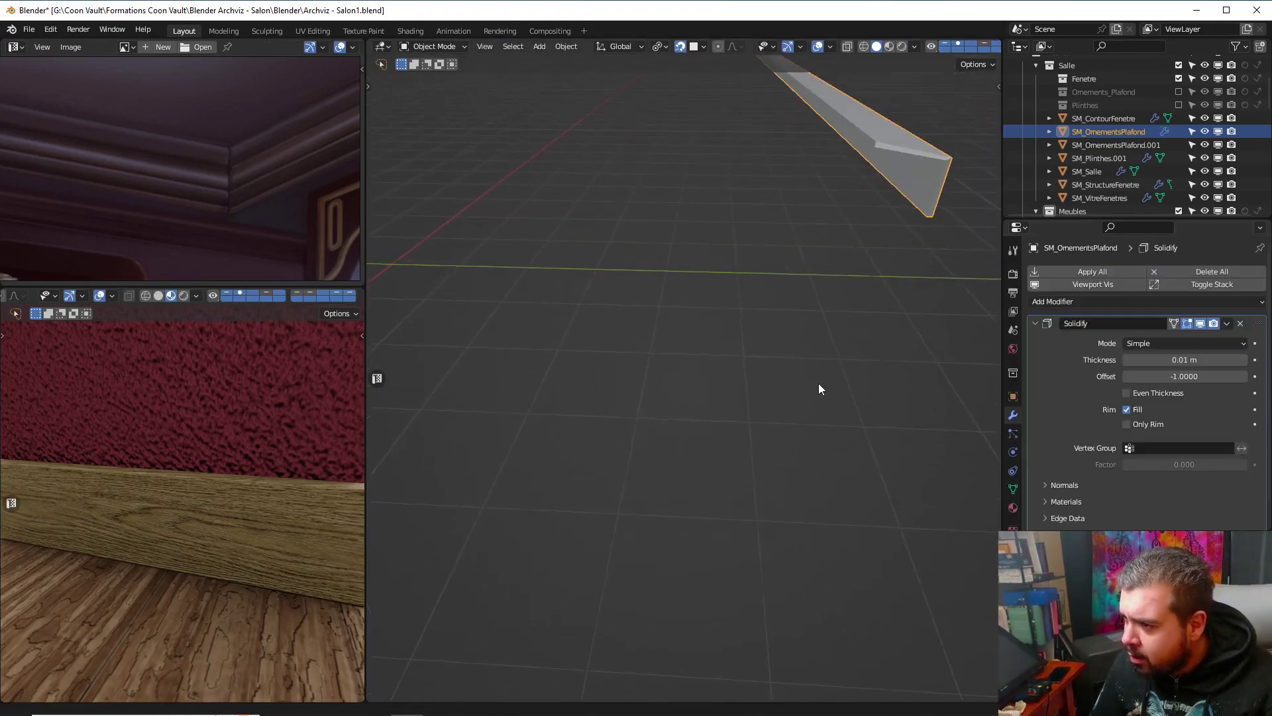
{"action": "key", "text": "KP_3"}
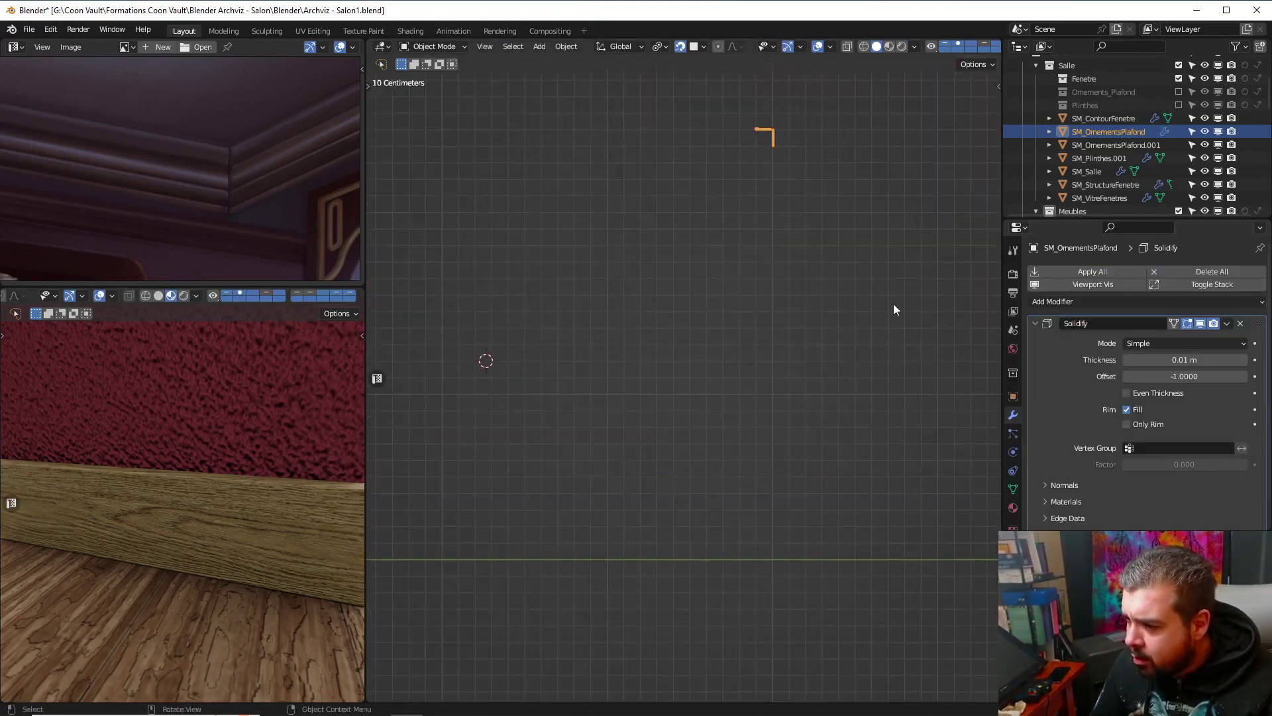
{"action": "middle_click_drag", "start_coordinate": [886, 304], "coordinate": [842, 459], "text": "shift"}
{"action": "scroll", "coordinate": [832, 331], "scroll_direction": "up", "scroll_amount": 8}
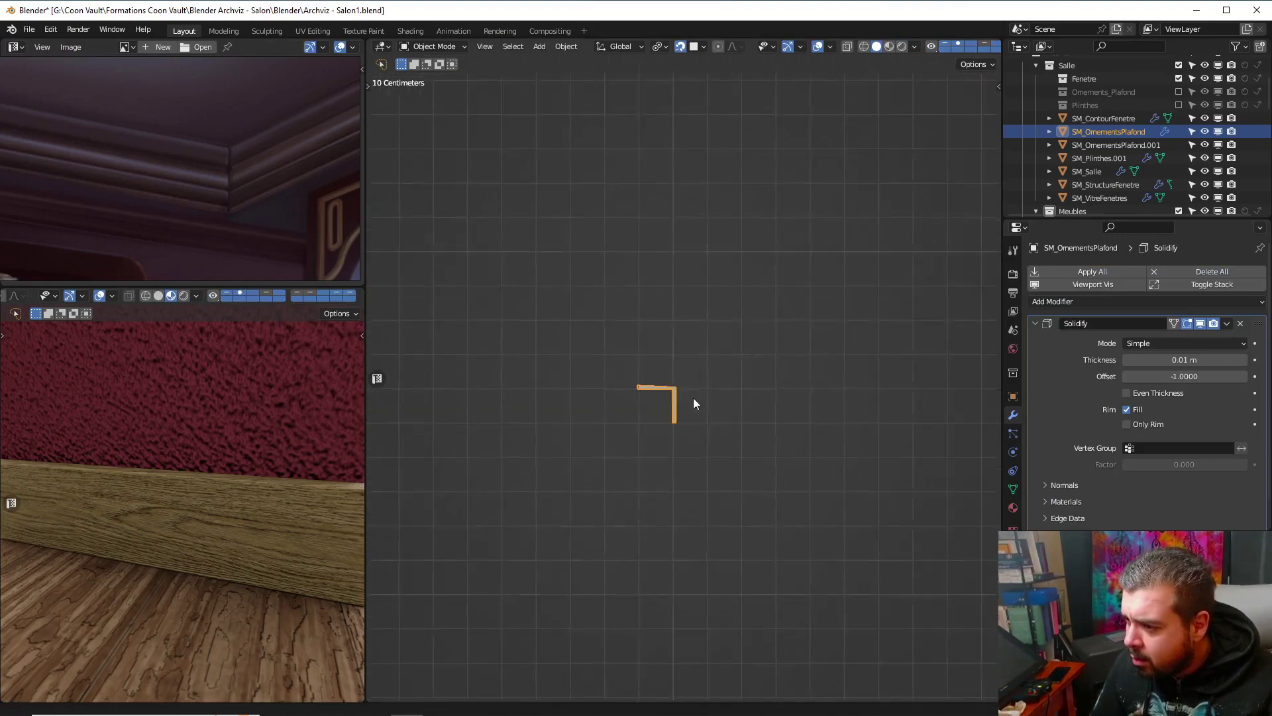
{"action": "middle_click_drag", "start_coordinate": [688, 415], "coordinate": [785, 353], "text": "shift"}
{"action": "scroll", "coordinate": [785, 352], "scroll_direction": "up", "scroll_amount": 2}
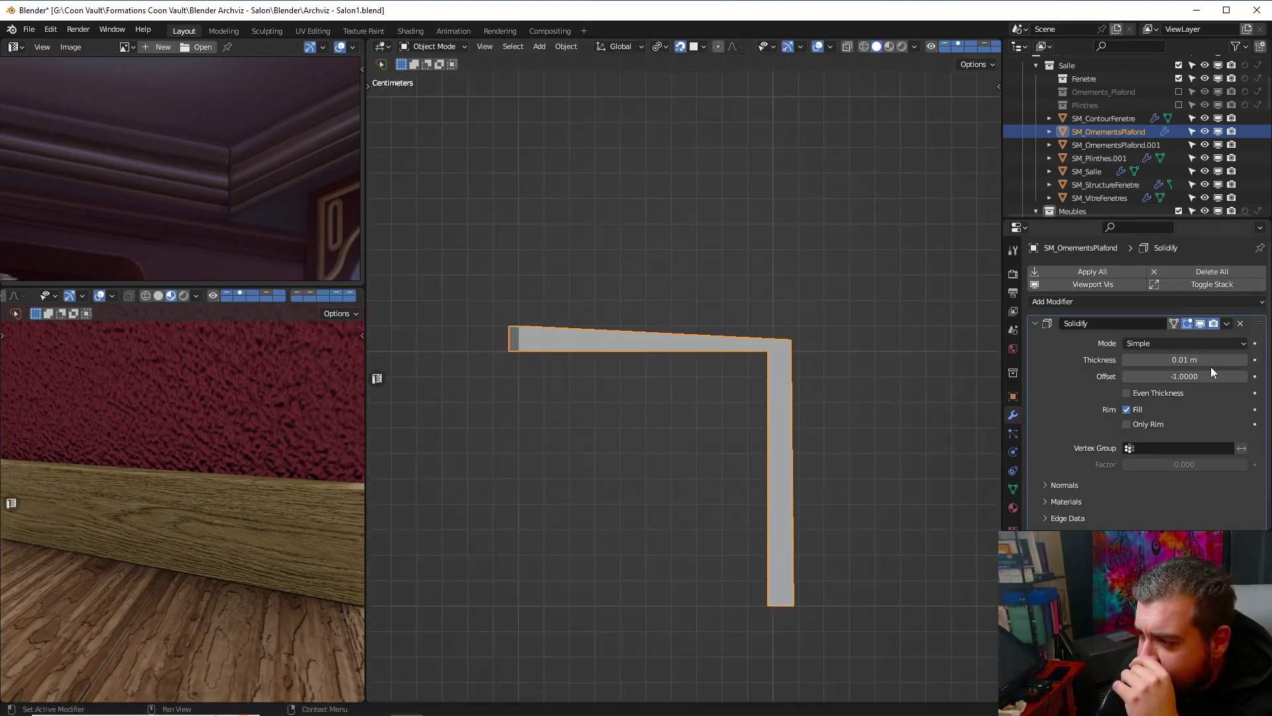
Turn on the Face Orientation overlay and compare the molding with the Solidify modifier hidden and shown
{"action": "left_click", "coordinate": [830, 47]}
{"action": "left_click", "coordinate": [757, 304]}
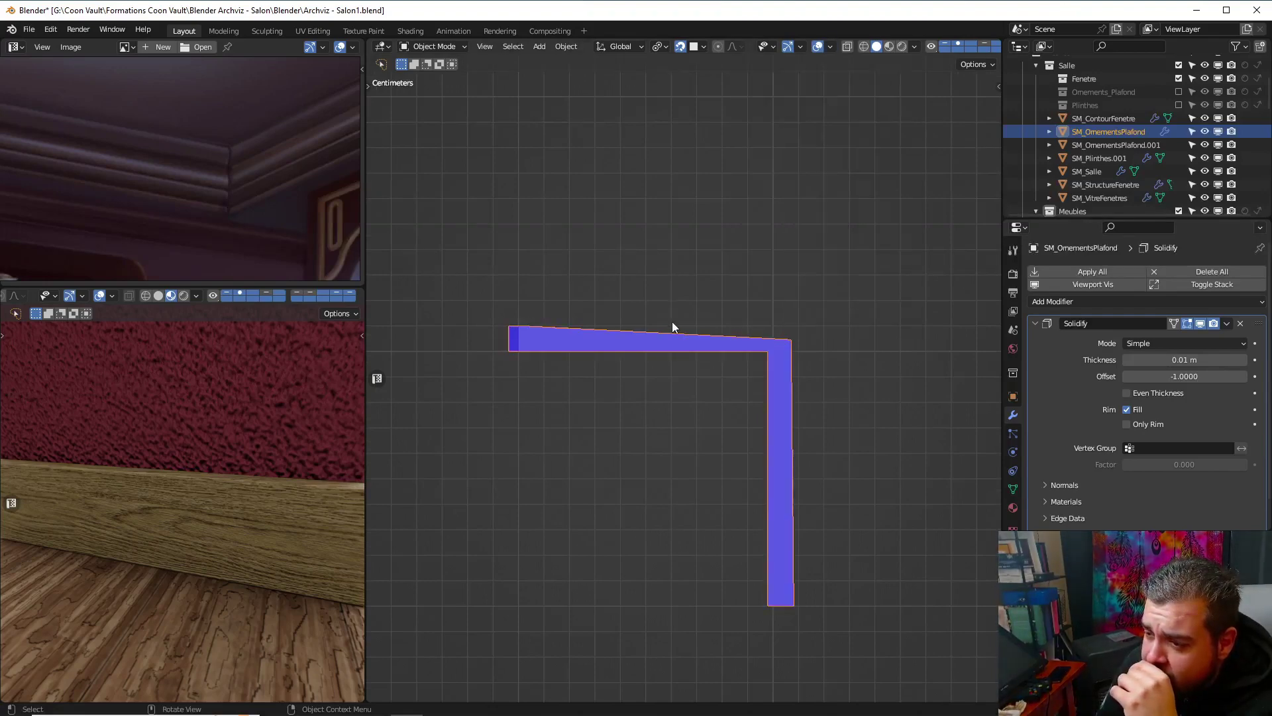
{"action": "middle_click_drag", "start_coordinate": [672, 323], "coordinate": [735, 298]}
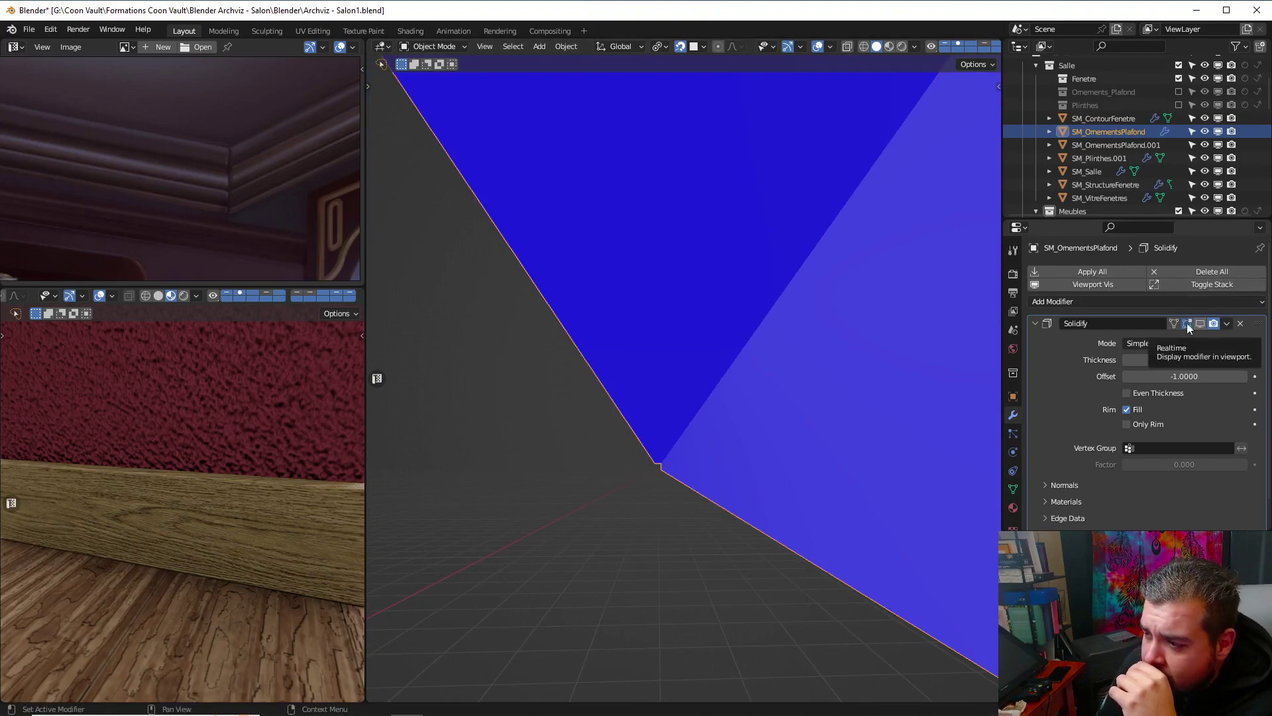
{"action": "scroll", "coordinate": [868, 318], "scroll_direction": "down", "scroll_amount": 4}
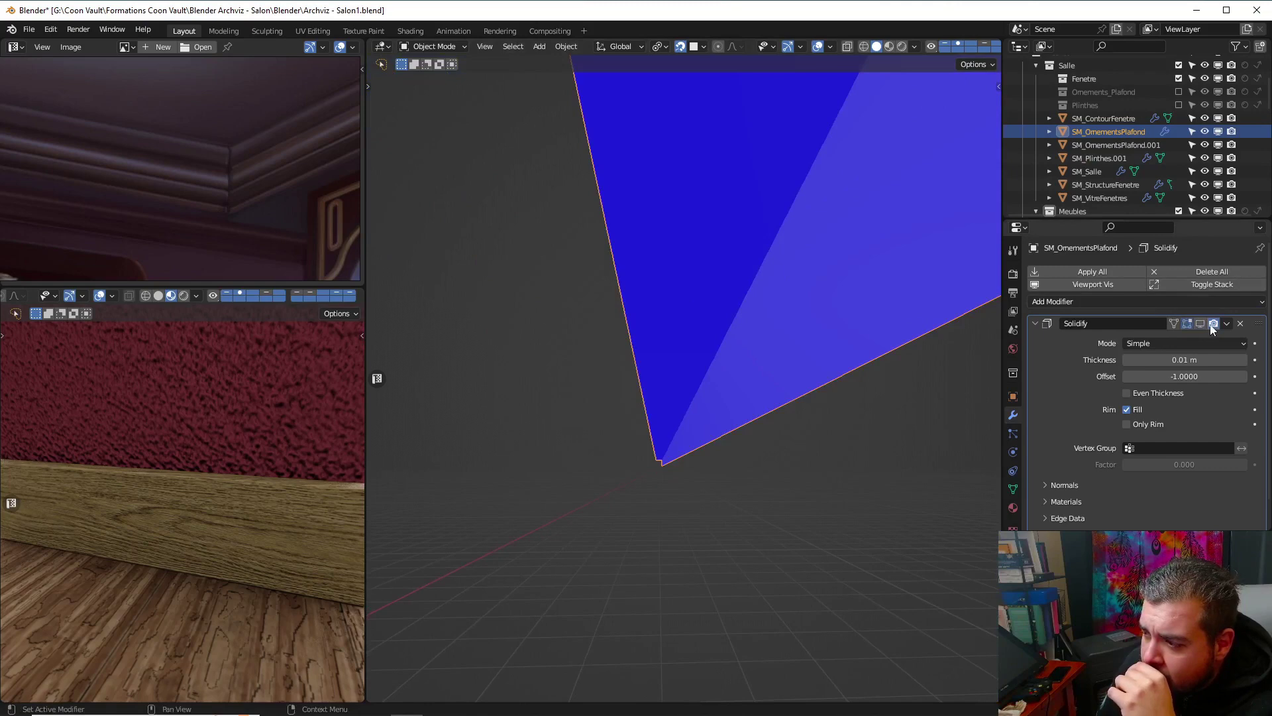
{"action": "left_click", "coordinate": [1202, 324]}
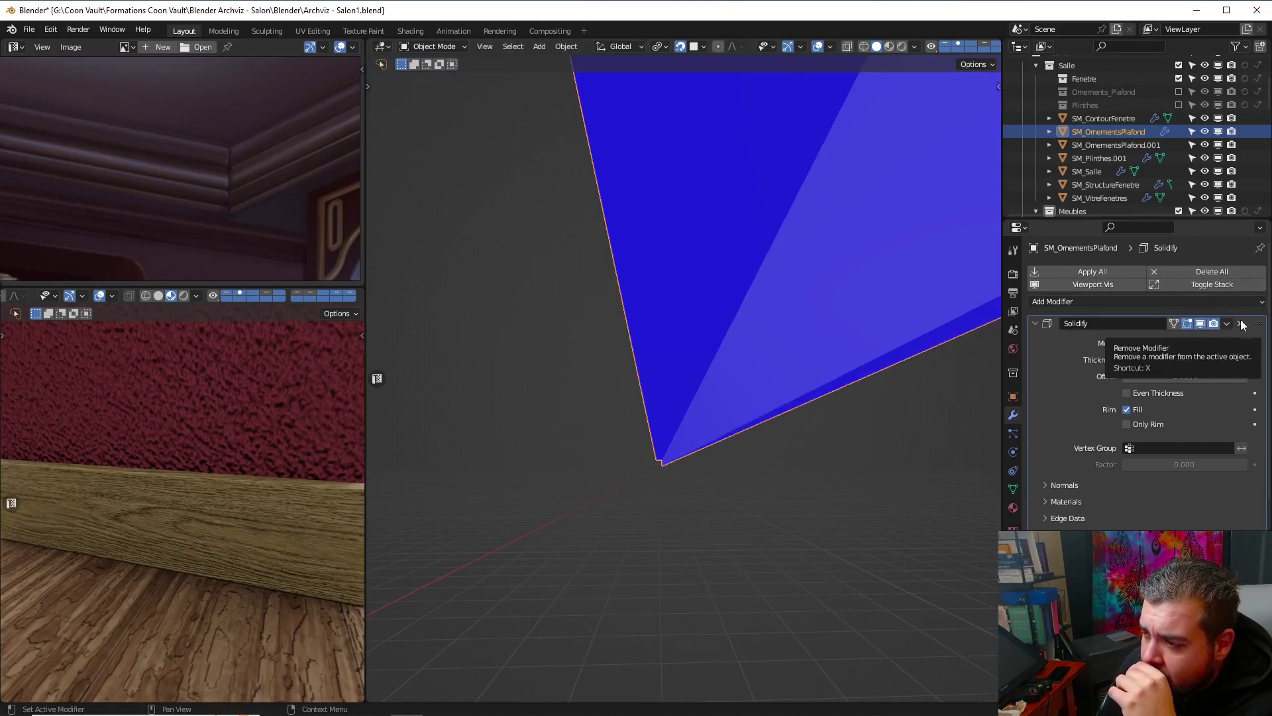
Enable Even Thickness on SM_OrnementsPlafond's Solidify modifier while viewing the profile from the side
{"action": "mouse_move", "coordinate": [788, 251]}
{"action": "middle_mouse_down"}
{"action": "mouse_move", "coordinate": [768, 244]}
{"action": "mouse_move", "coordinate": [757, 281]}
{"action": "mouse_move", "coordinate": [765, 247]}
{"action": "middle_mouse_up"}
{"action": "scroll", "coordinate": [756, 280], "scroll_direction": "down", "scroll_amount": 4}
{"action": "key", "text": "KP_3"}
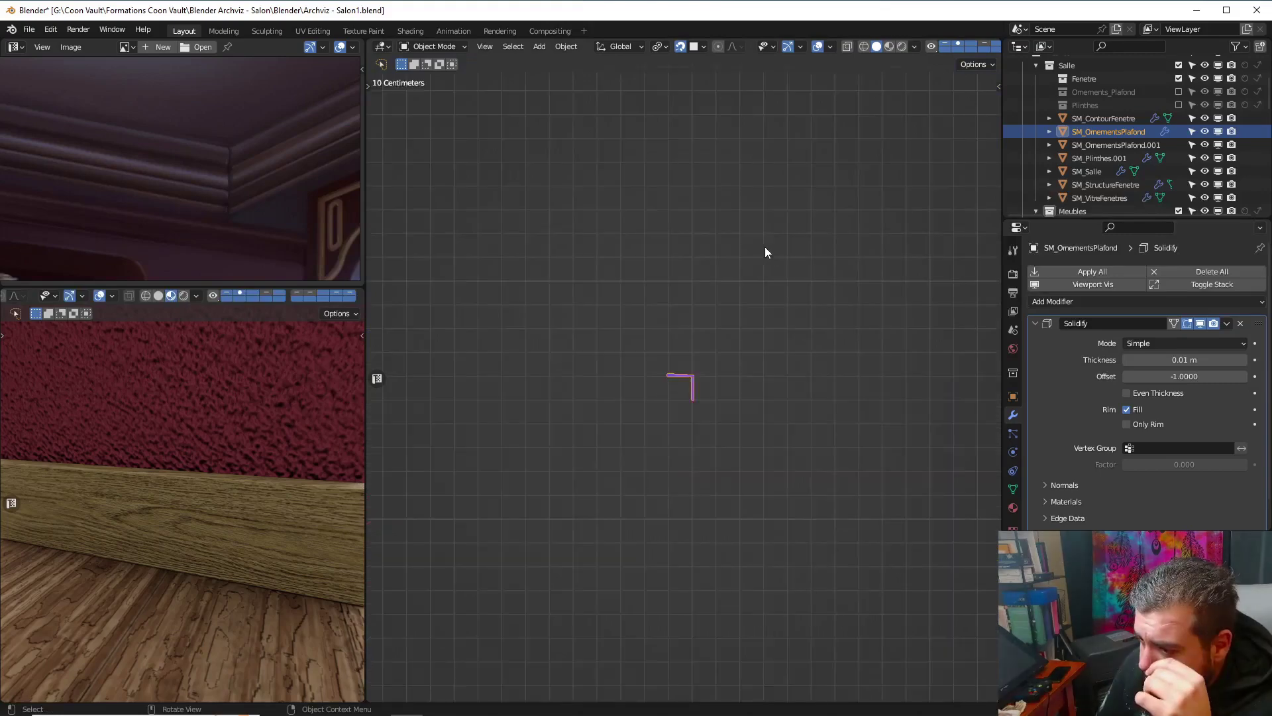
{"action": "scroll", "coordinate": [738, 403], "scroll_direction": "up", "scroll_amount": 6}
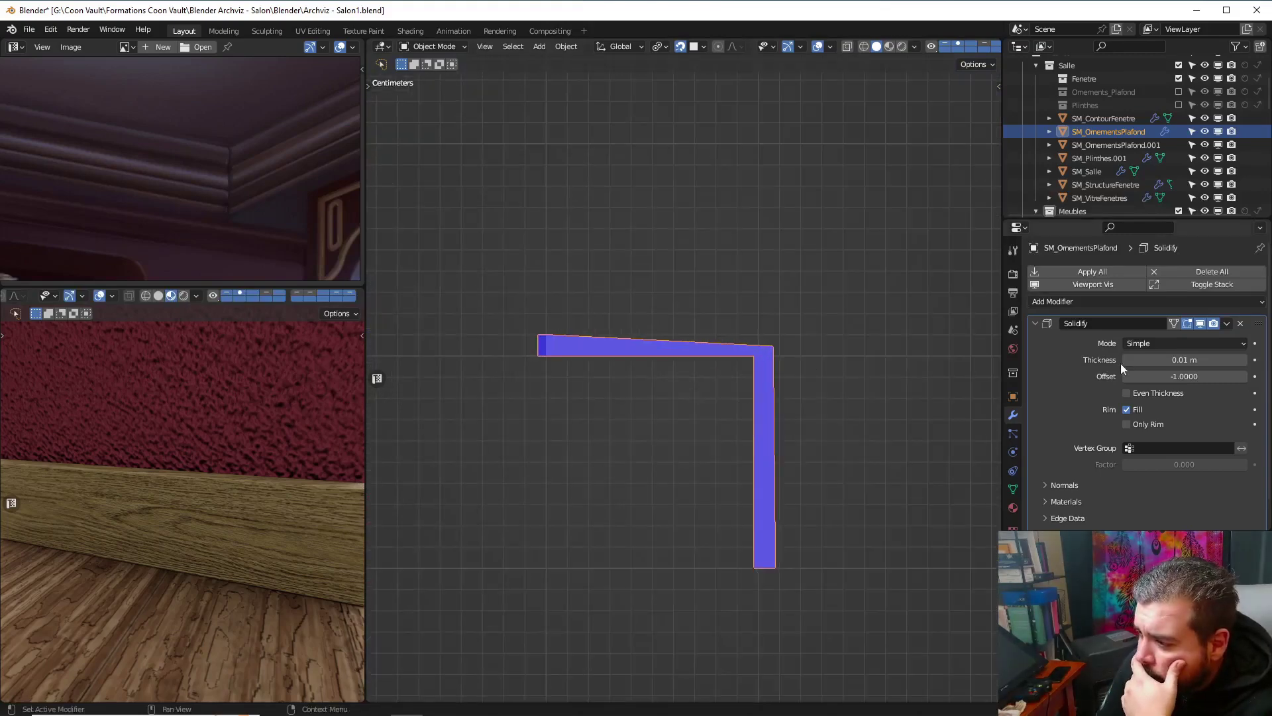
{"action": "left_click", "coordinate": [1128, 393]}
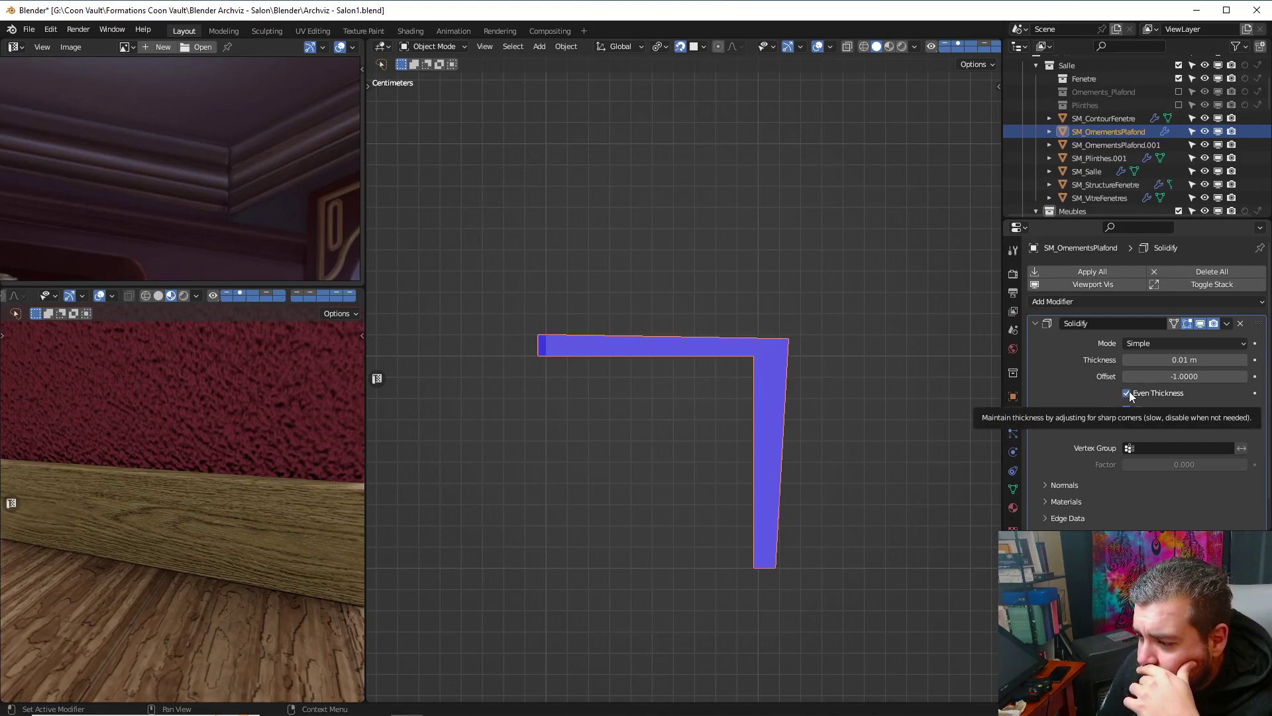
In edge selection of Edit Mode on SM_OrnementsPlafond, straighten one strip's inner long edge by scaling it to 0 along Y
{"action": "middle_click_drag", "start_coordinate": [573, 357], "coordinate": [579, 424]}
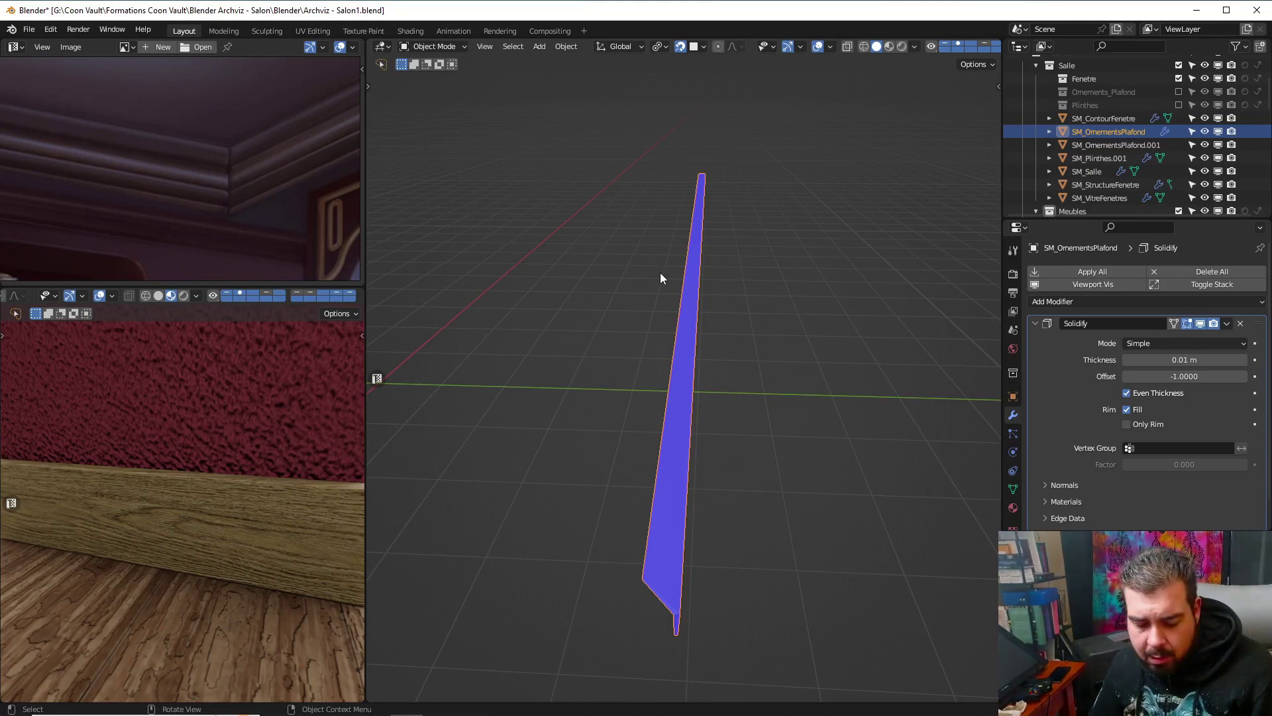
{"action": "key", "text": "ctrl+Tab"}
{"action": "left_click", "coordinate": [670, 187]}
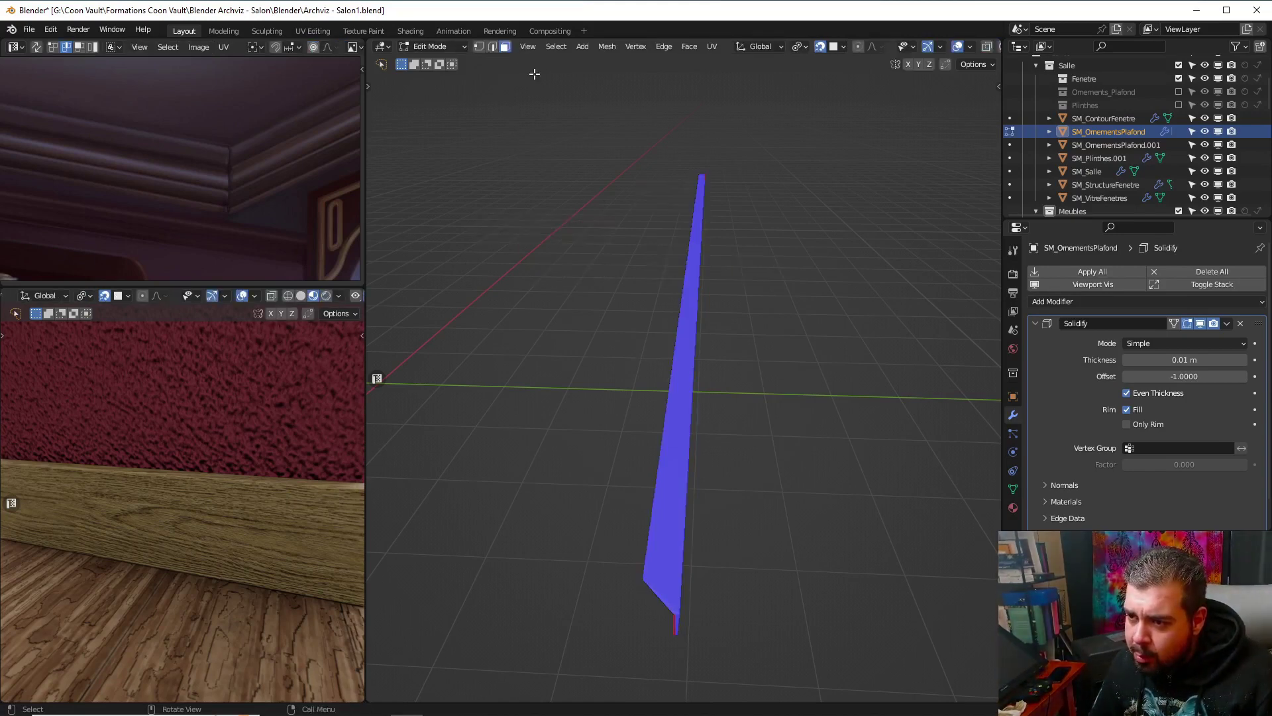
{"action": "left_click", "coordinate": [493, 47]}
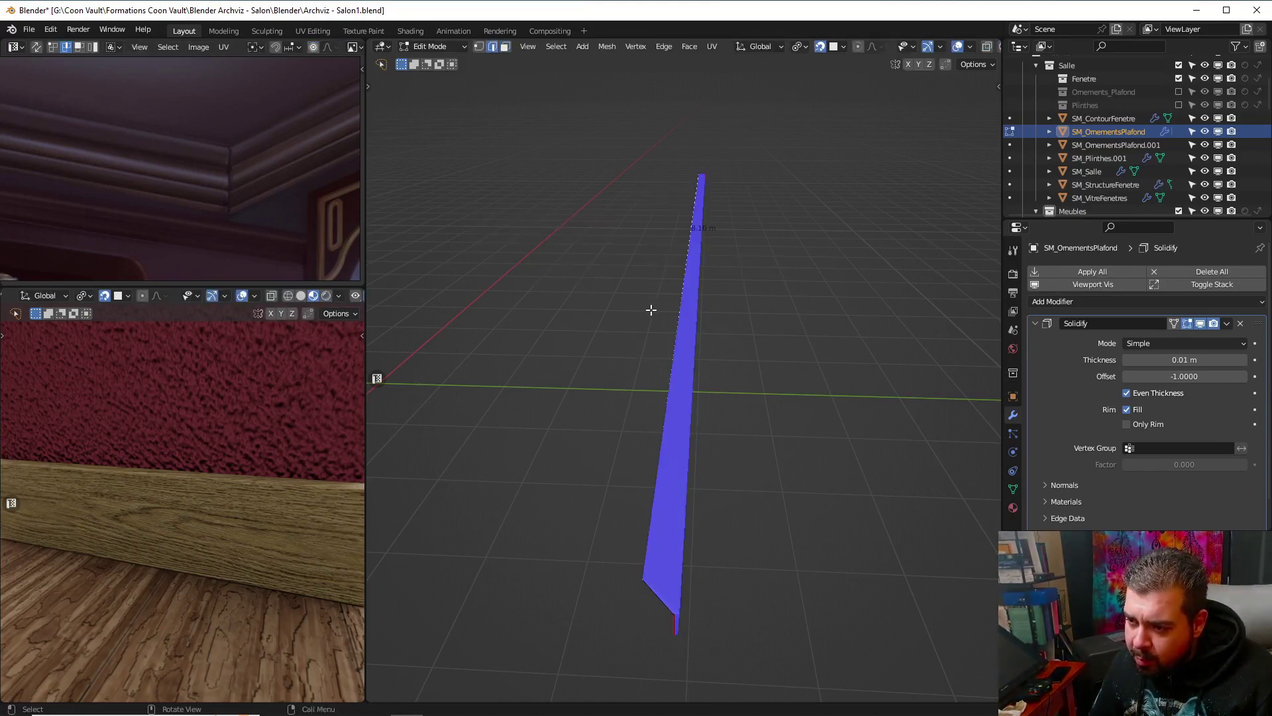
{"action": "key", "text": "s"}
{"action": "key", "text": "y"}
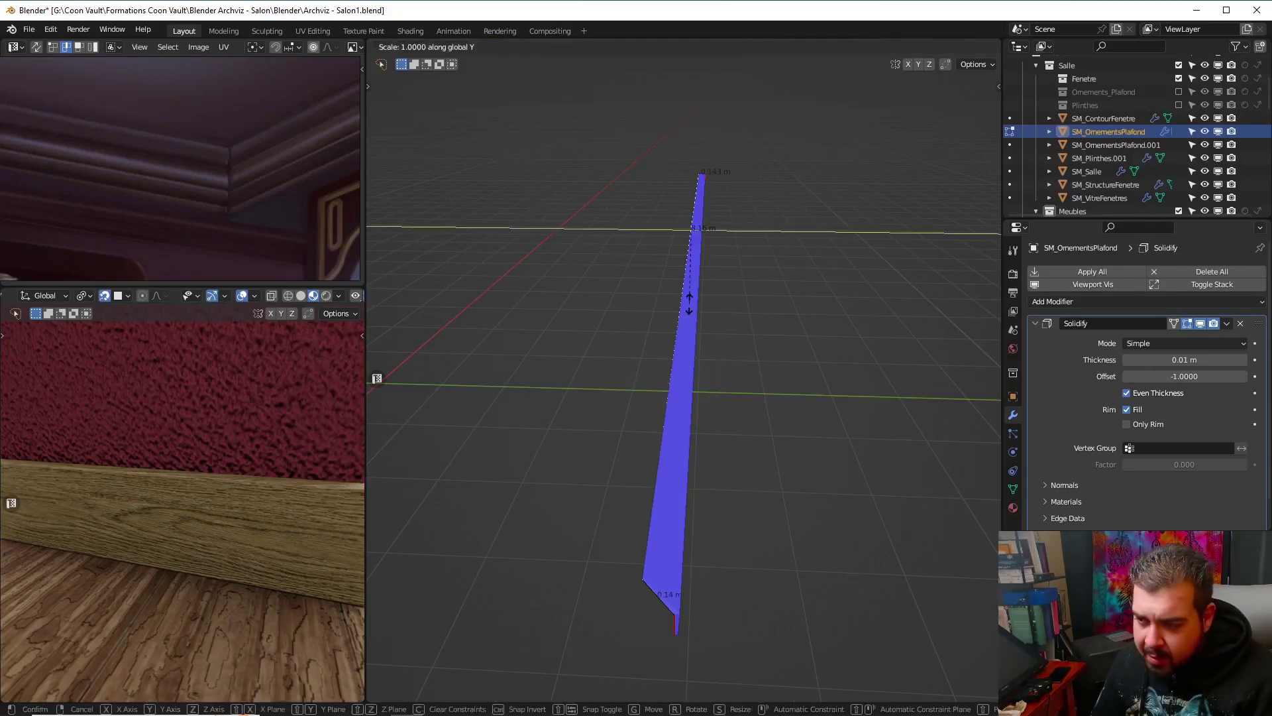
{"action": "key", "text": "0"}
{"action": "key", "text": "Return"}
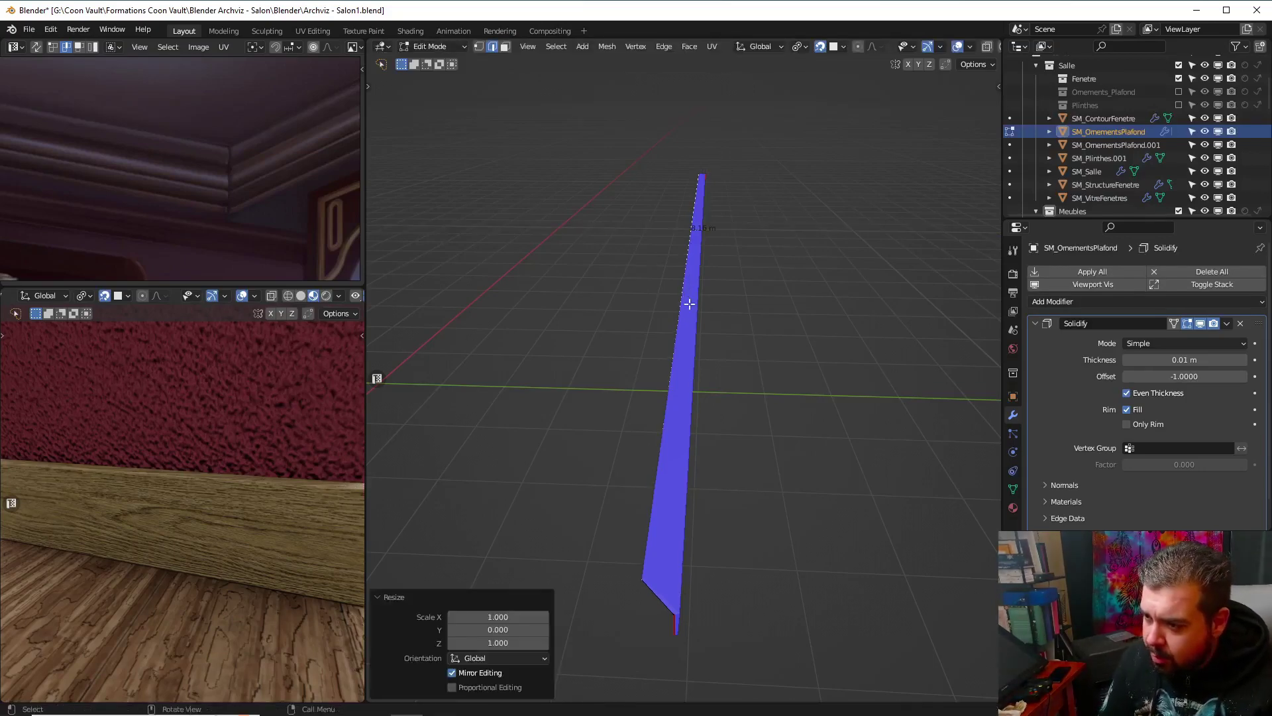
Flatten the inner long edge of the opposite ceiling strip with a scale of 0 along the global Y axis
{"action": "scroll", "coordinate": [676, 292], "scroll_direction": "down", "scroll_amount": 5}
{"action": "middle_click_drag", "start_coordinate": [593, 310], "coordinate": [687, 321], "text": "shift"}
{"action": "key", "text": "s"}
{"action": "key", "text": "y"}
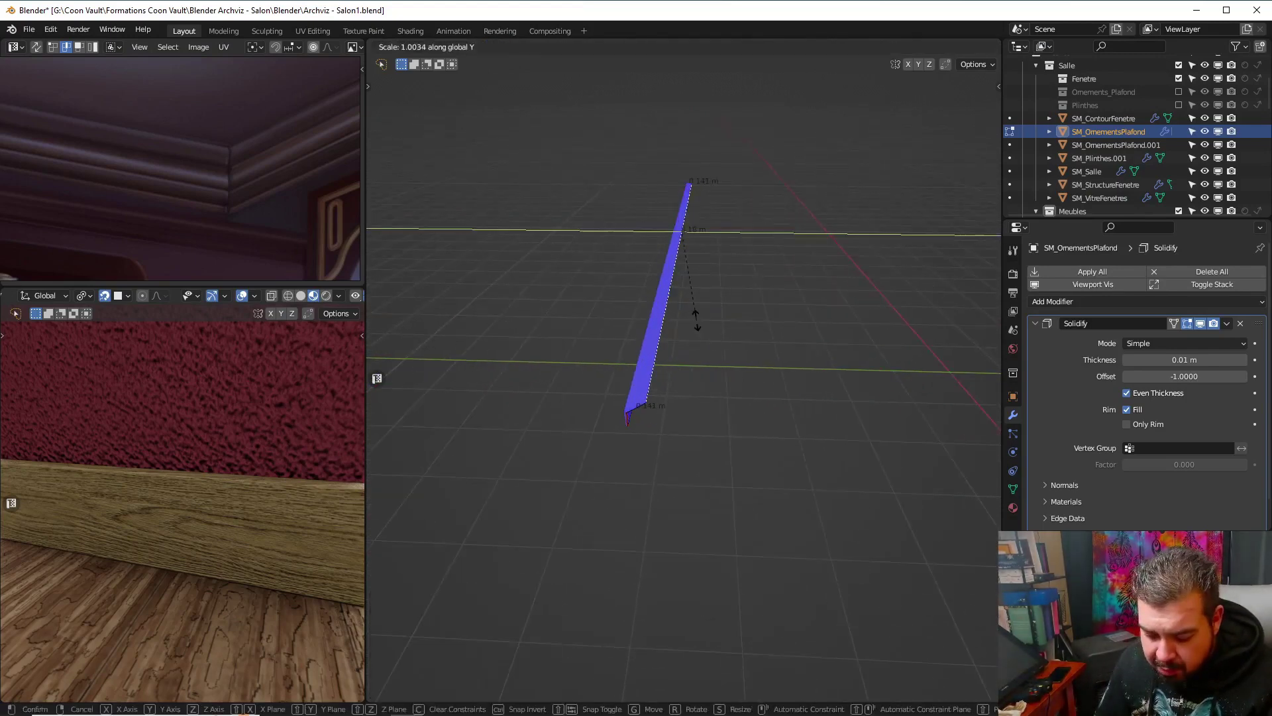
{"action": "key", "text": "0"}
{"action": "key", "text": "Return"}
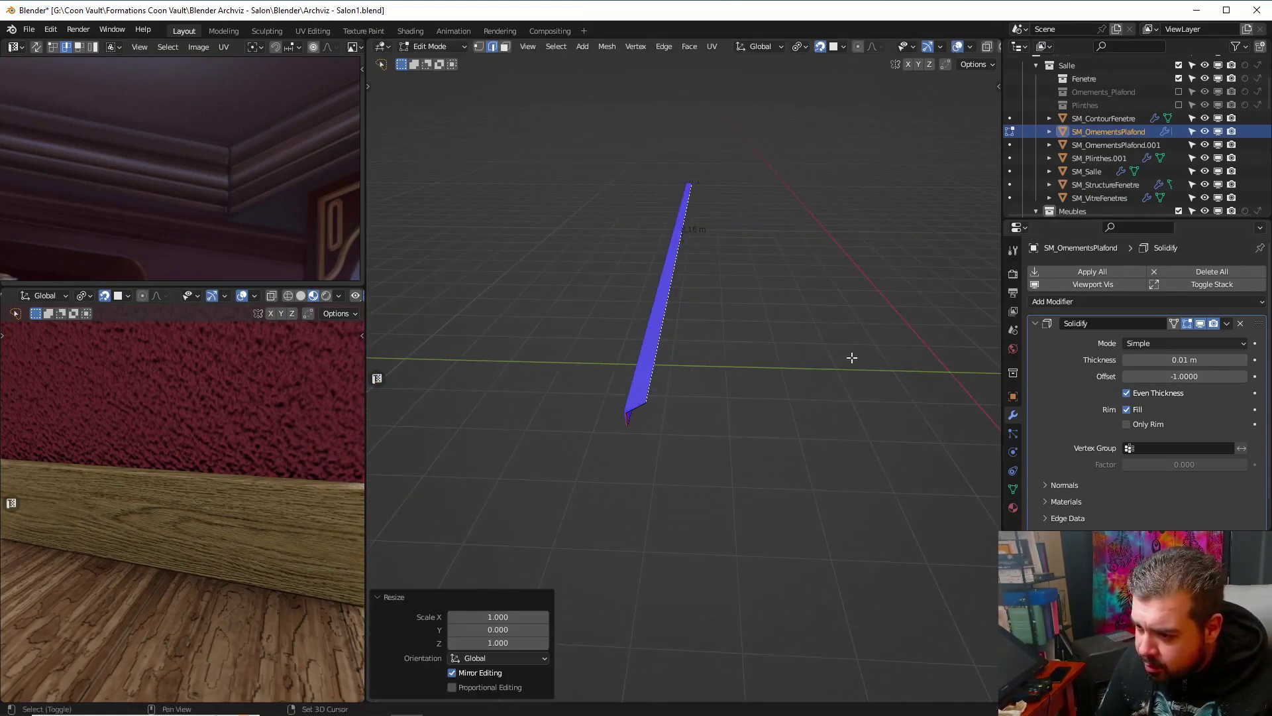
Delete the entire linked right-hand strip of SM_OrnementsPlafond, keeping only the strip on the opposite side of the room
{"action": "middle_click_drag", "start_coordinate": [852, 357], "coordinate": [738, 318]}
{"action": "middle_click_drag", "start_coordinate": [854, 279], "coordinate": [858, 275]}
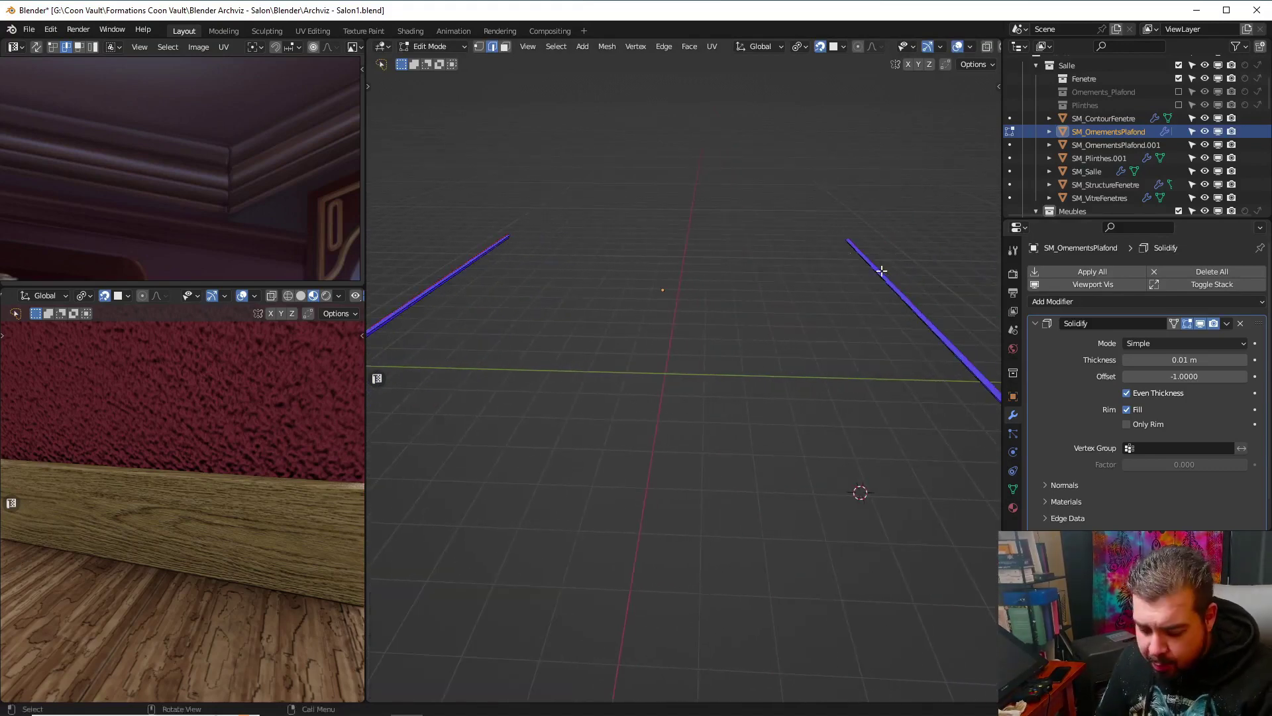
{"action": "key", "text": "l"}
{"action": "key", "text": "x"}
{"action": "left_click", "coordinate": [952, 243]}
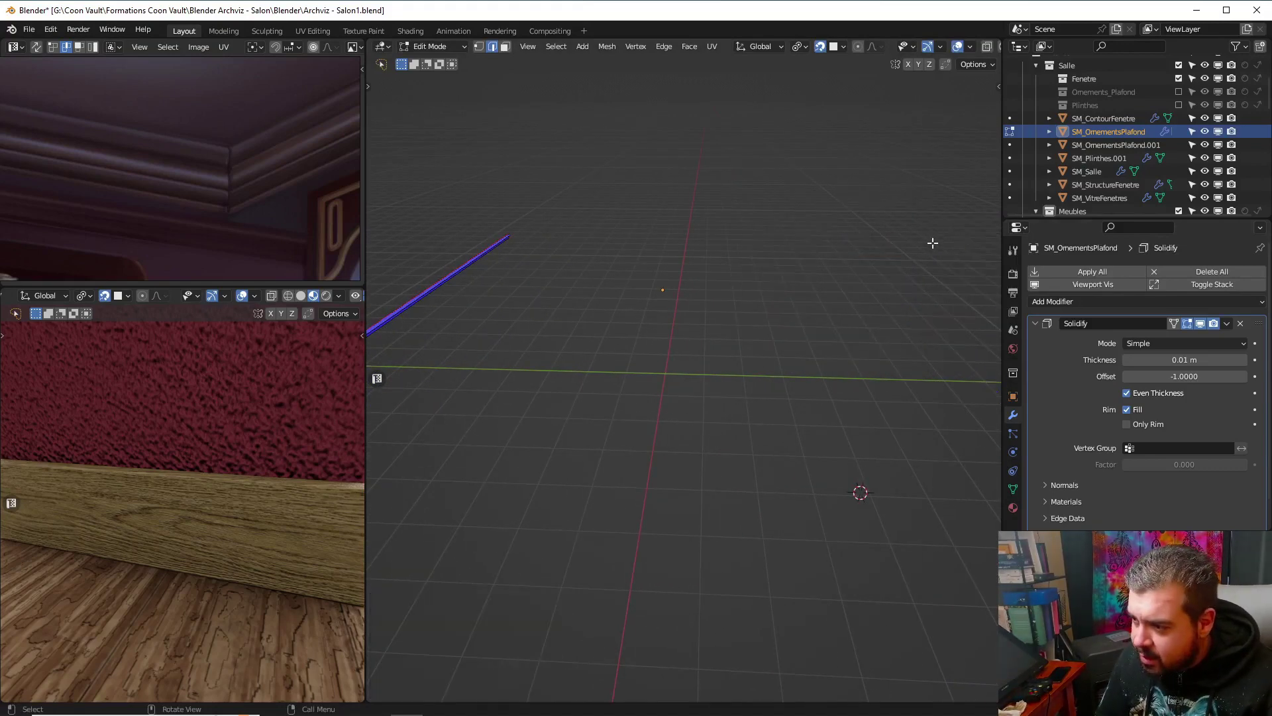
Return to Object Mode and open the choice of modifiers to add to SM_OrnementsPlafond
{"action": "key", "text": "Tab"}
{"action": "left_click", "coordinate": [903, 177]}
{"action": "left_click", "coordinate": [1088, 301]}
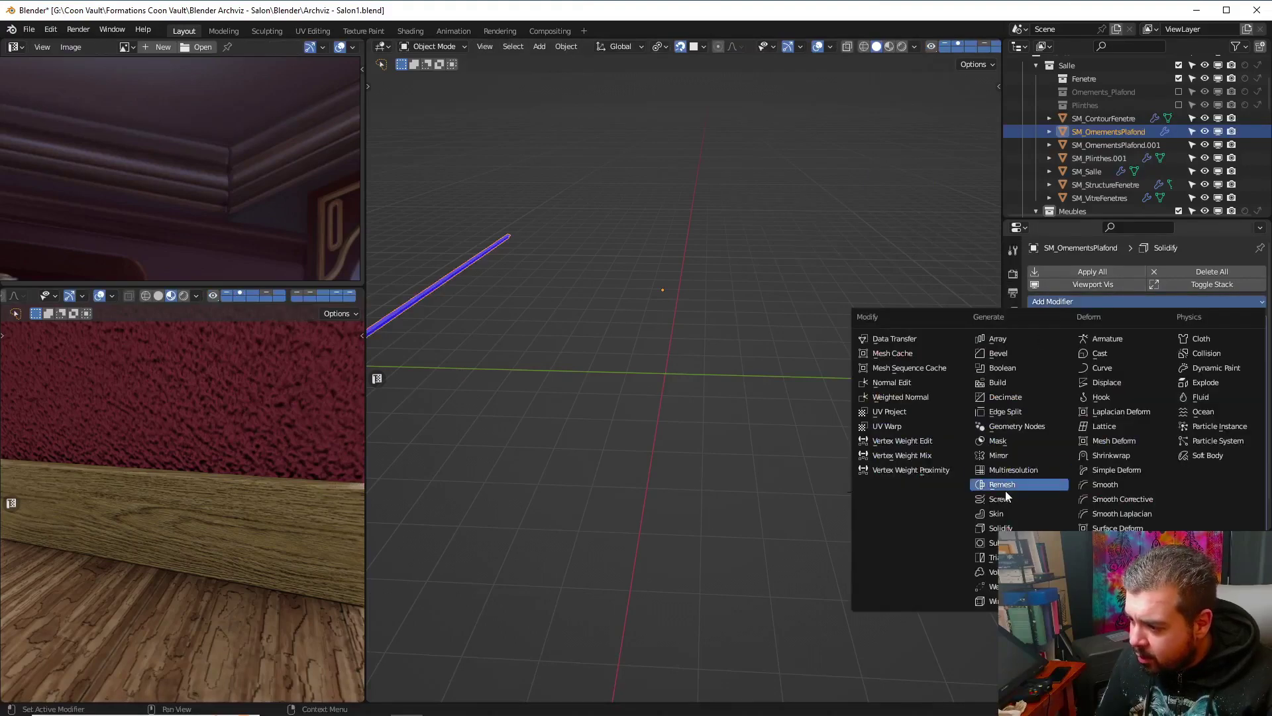
Add a Mirror modifier to SM_OrnementsPlafond and place it before Solidify in the modifier stack
{"action": "left_click", "coordinate": [1031, 459]}
{"action": "scroll", "coordinate": [1166, 417], "scroll_direction": "down", "scroll_amount": 5}
{"action": "left_click_drag", "start_coordinate": [1259, 388], "coordinate": [1252, 225]}
Try applying the Mirror modifier to the ceiling ornament on both the X and Y axes
{"action": "left_click", "coordinate": [1186, 344]}
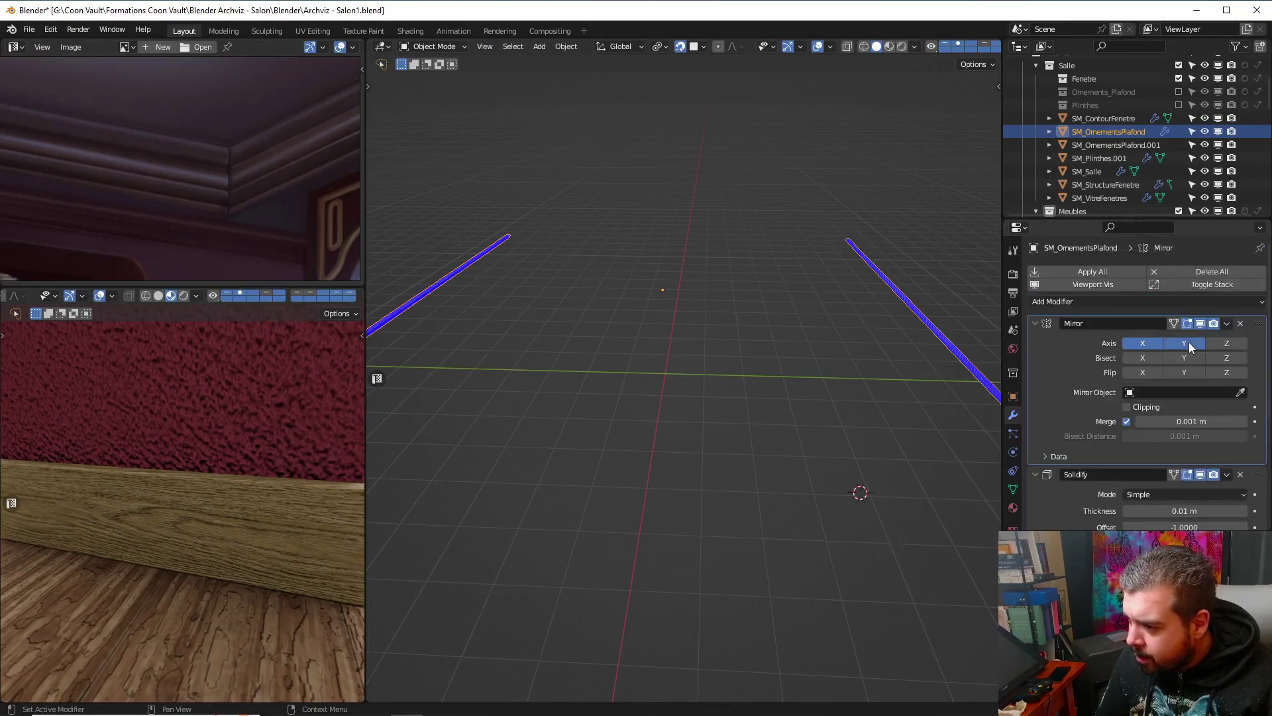
{"action": "key", "text": "ctrl+a"}
{"action": "middle_click_drag", "start_coordinate": [919, 331], "coordinate": [687, 303]}
{"action": "key", "text": "ctrl+Tab"}
{"action": "left_click", "coordinate": [740, 272]}
{"action": "key", "text": "ctrl+Tab"}
{"action": "left_click", "coordinate": [722, 260]}
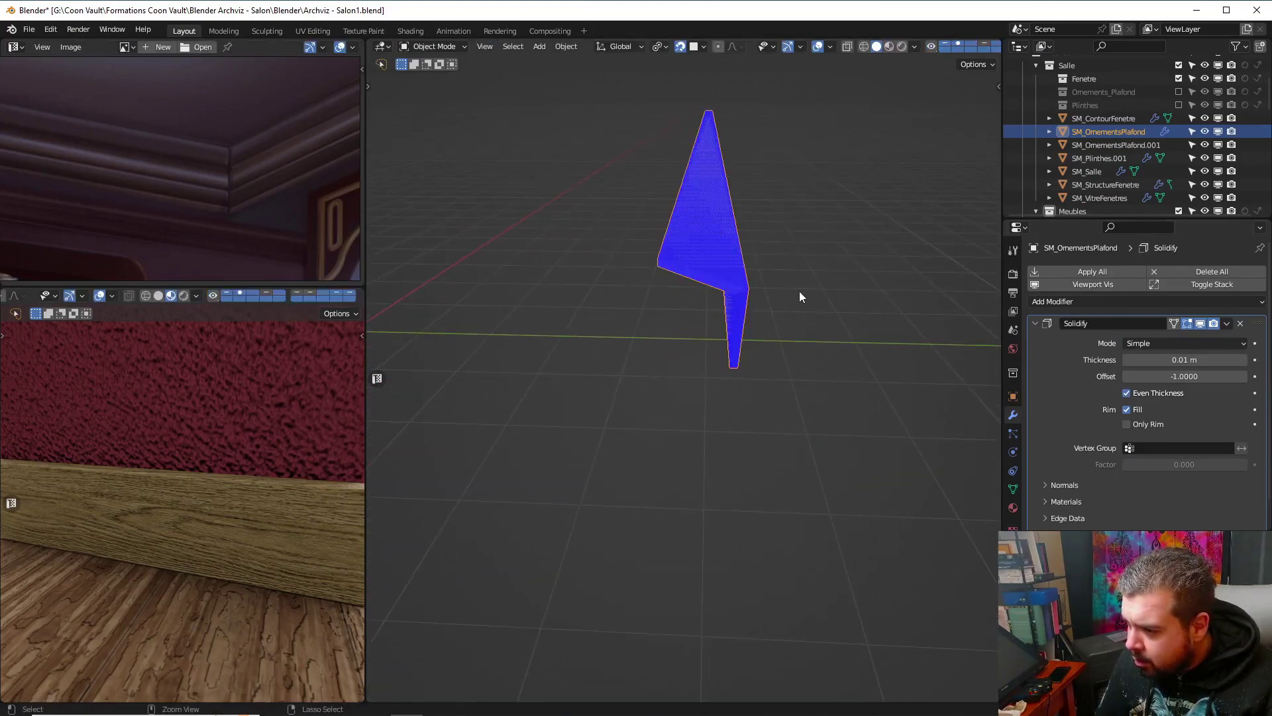
{"action": "key", "text": "Tab"}
{"action": "key", "text": "Tab"}
{"action": "key", "text": "ctrl+z"}
Restrict the Mirror modifier to the Y axis only and apply it to the ceiling ornament
{"action": "left_click", "coordinate": [1174, 342]}
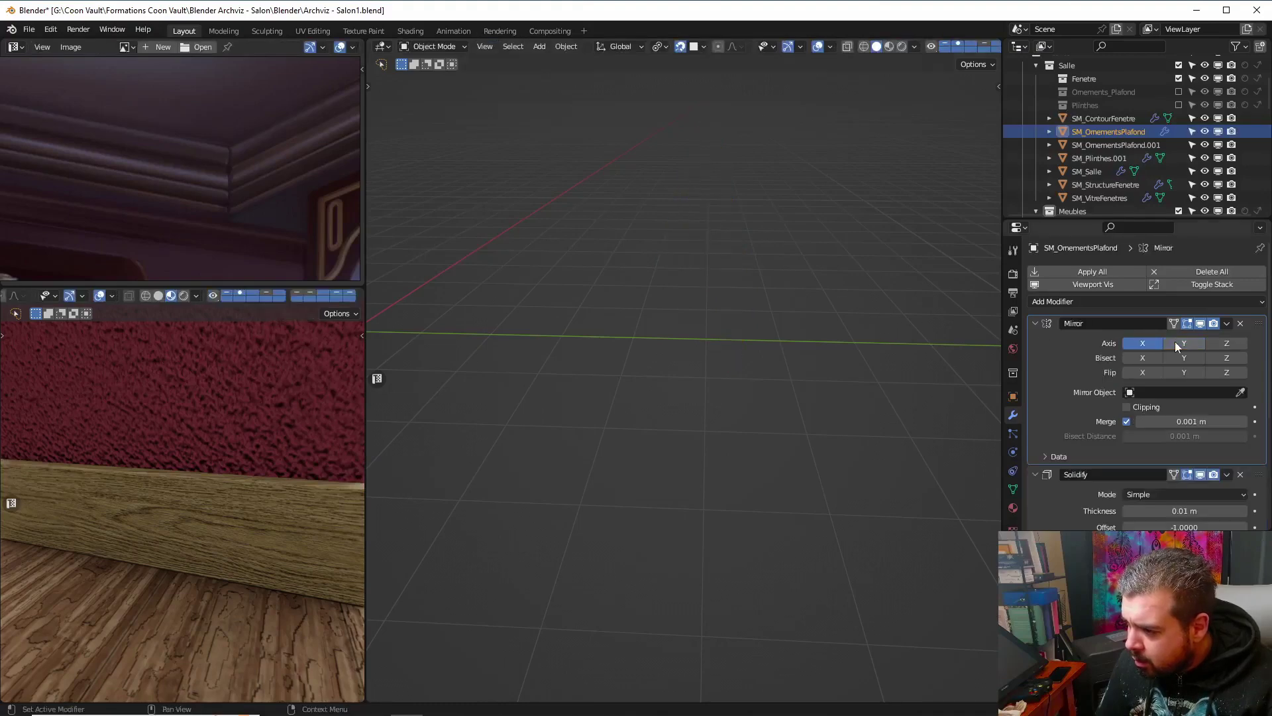
{"action": "left_click", "coordinate": [1175, 341]}
{"action": "left_click", "coordinate": [1151, 342]}
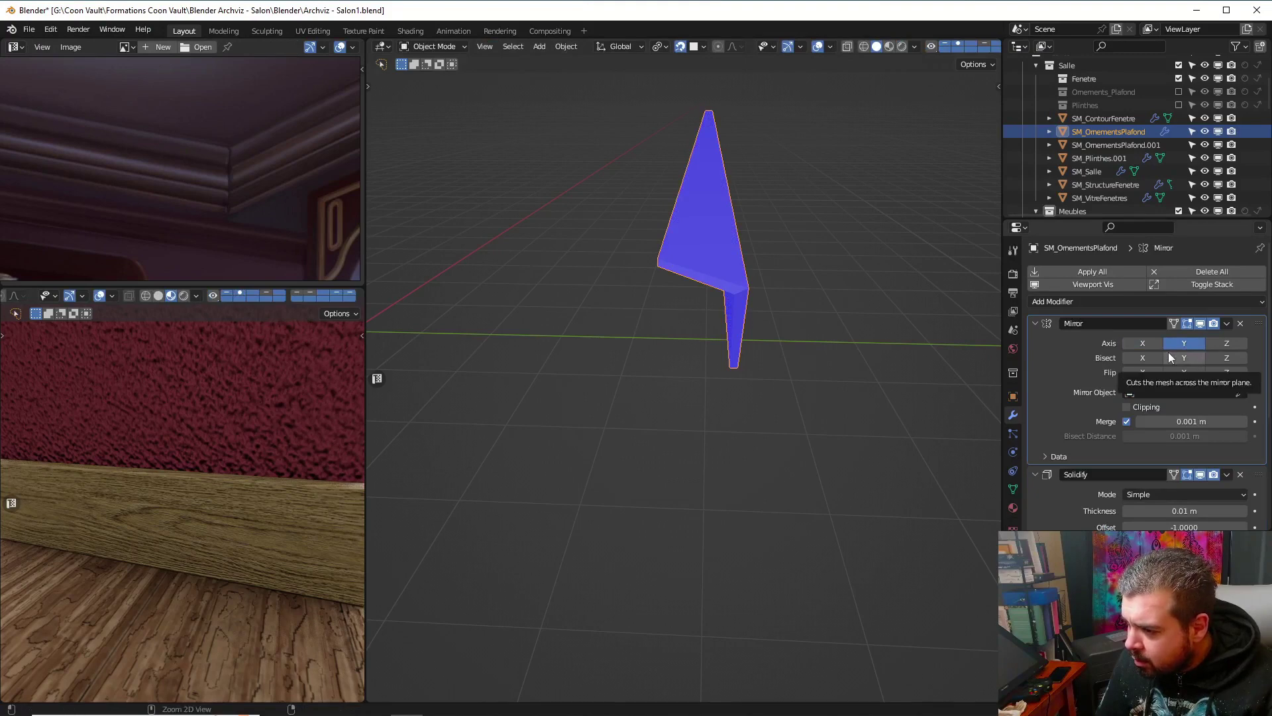
{"action": "key", "text": "ctrl+a"}
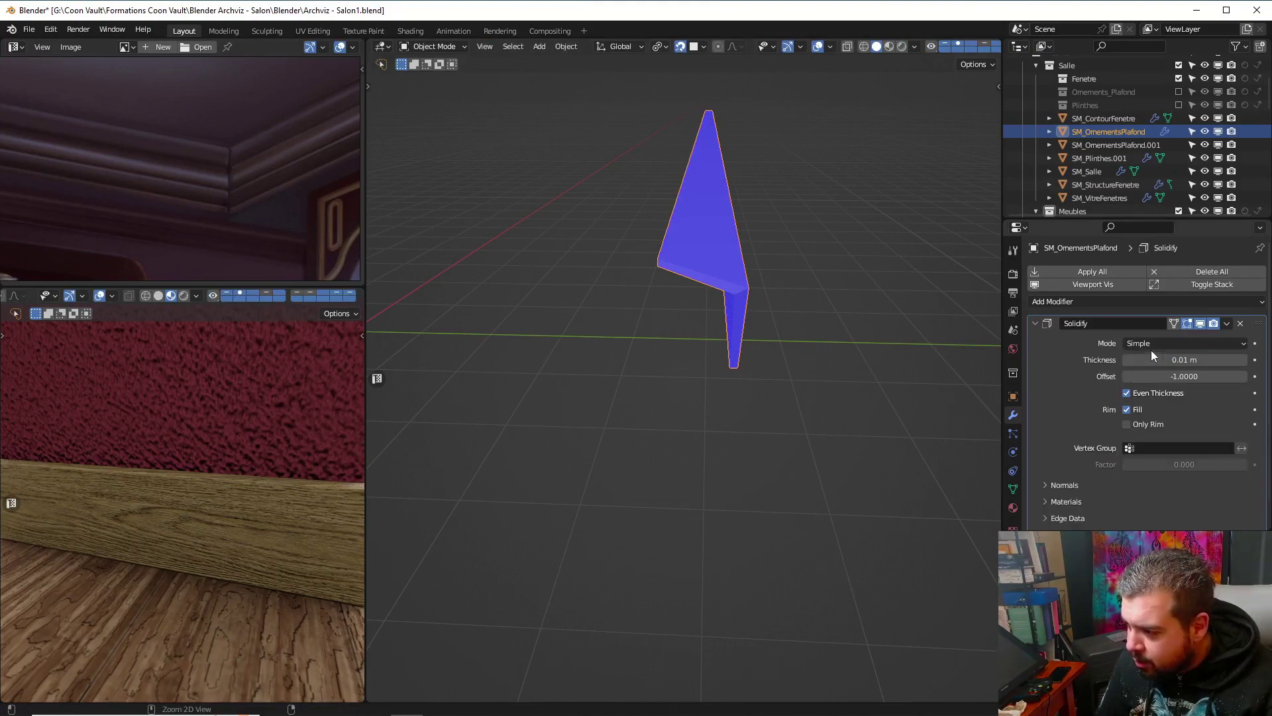
Set the Solidify thickness of the ceiling ornament to 0.02 m
{"action": "left_click", "coordinate": [1190, 361]}
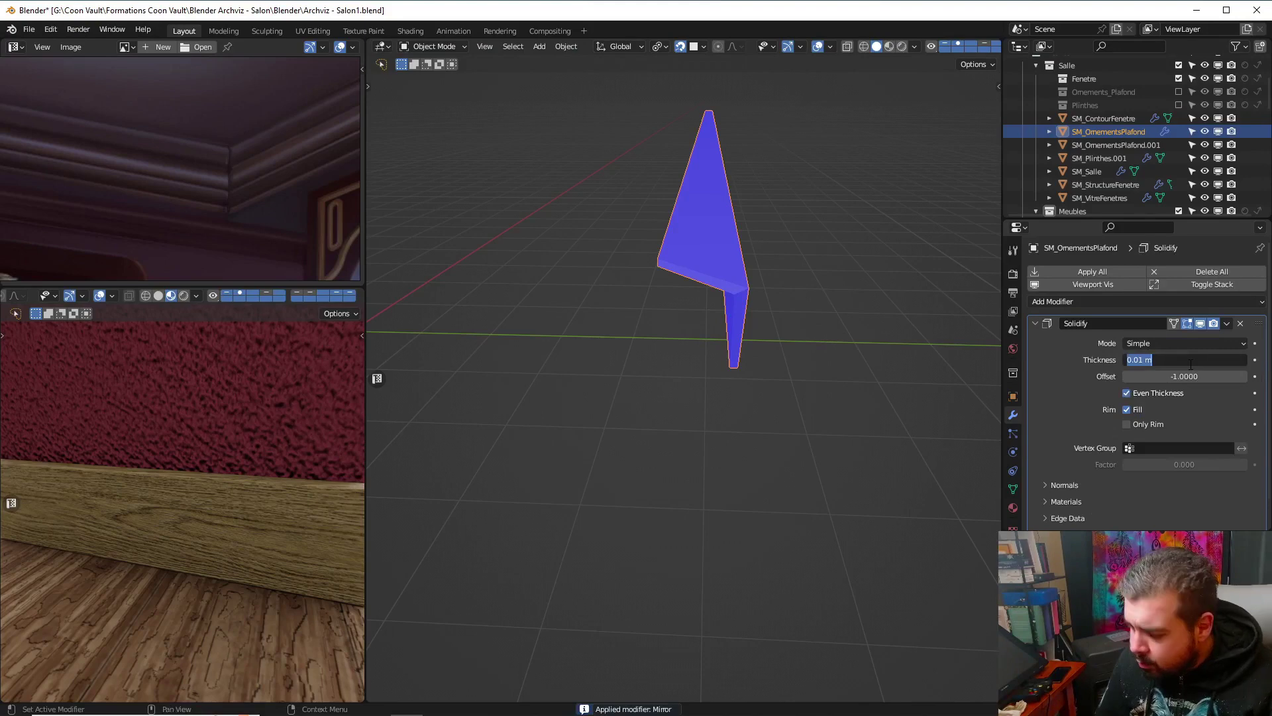
{"action": "type", "text": "0.02"}
{"action": "key", "text": "Return"}
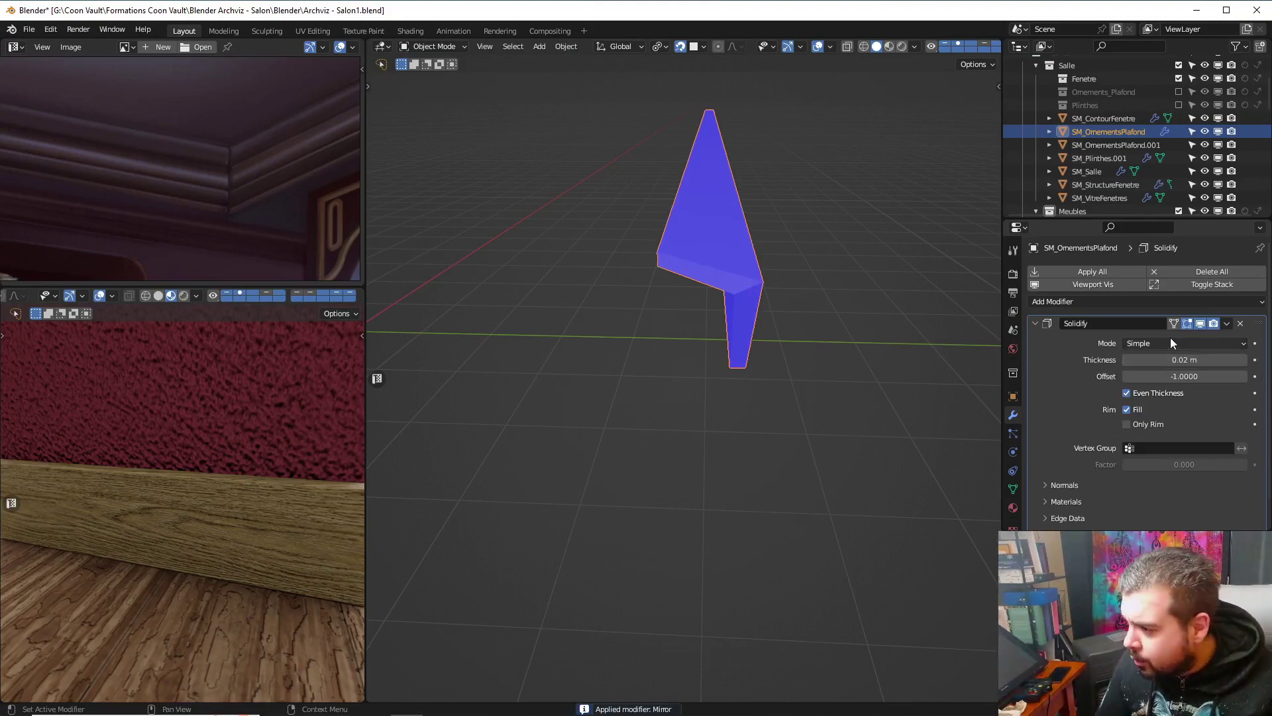
Add a Bevel modifier to the ceiling ornament with an amount of 0.02/8 (0.0025 m) and 2 segments
{"action": "left_click", "coordinate": [1104, 301]}
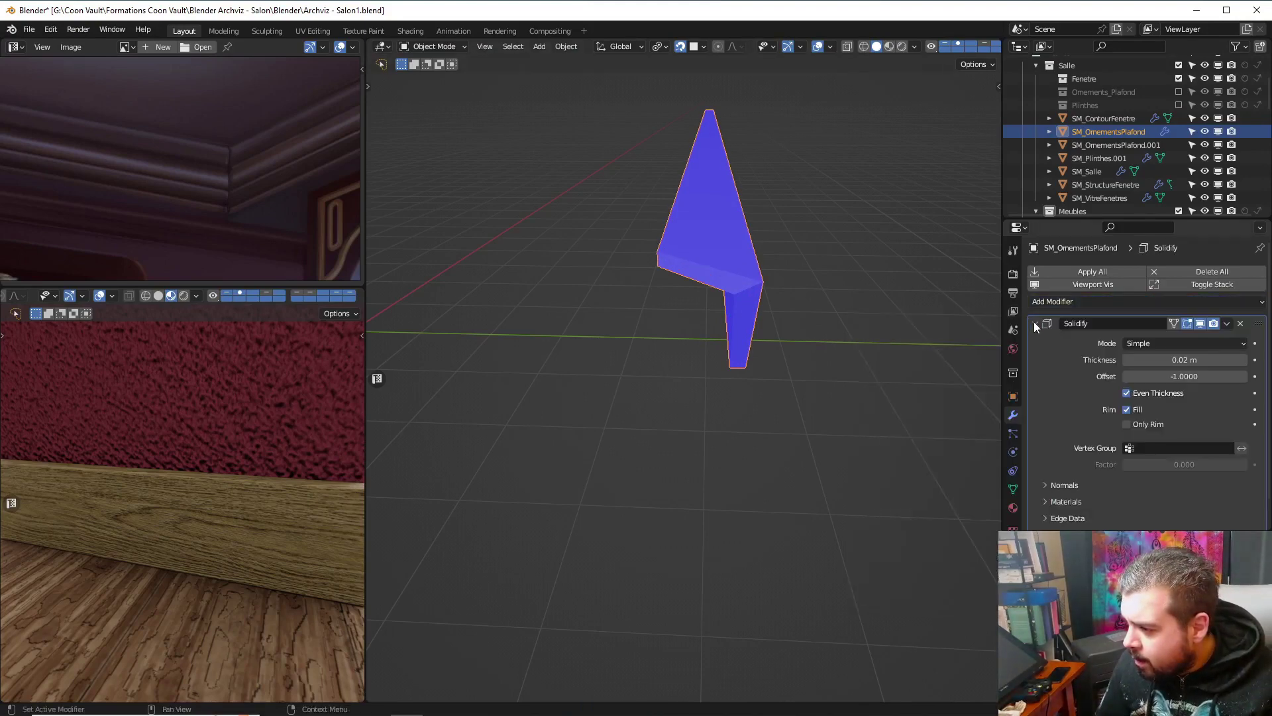
{"action": "left_click", "coordinate": [1035, 323]}
{"action": "left_click", "coordinate": [1060, 301]}
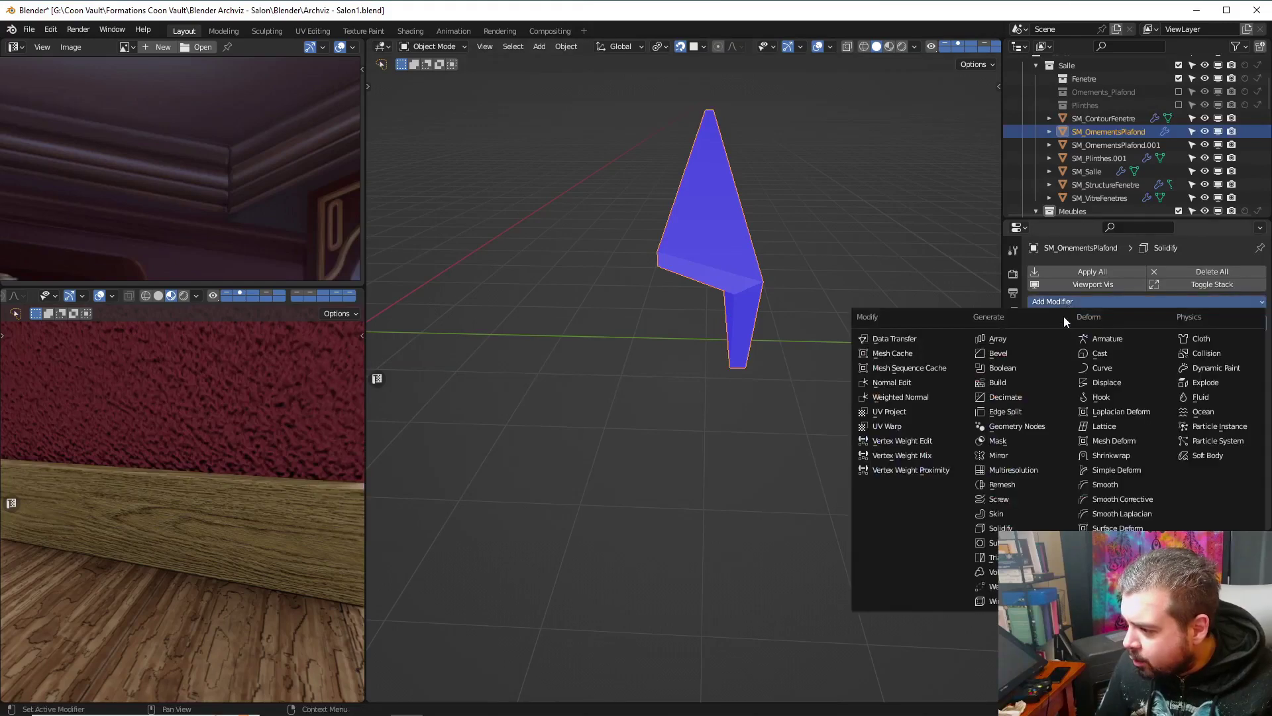
{"action": "left_click", "coordinate": [1028, 347]}
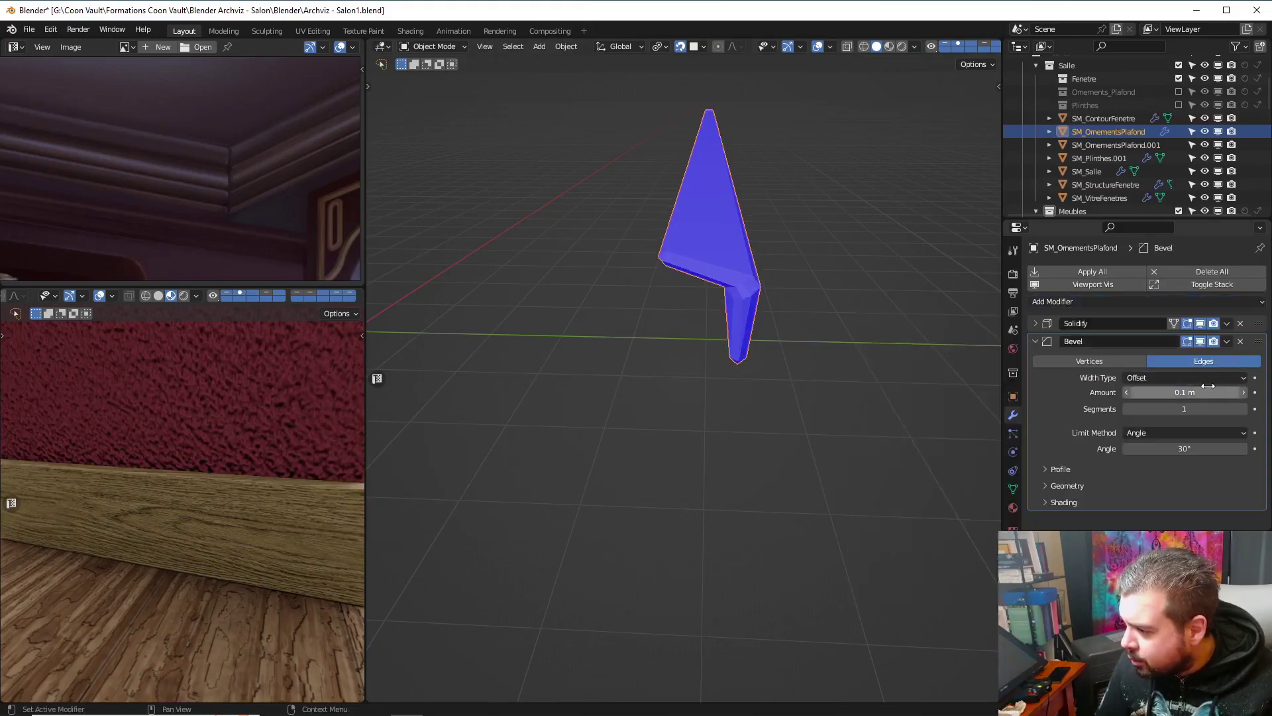
{"action": "left_click", "coordinate": [1199, 391]}
{"action": "type", "text": "0.02/8"}
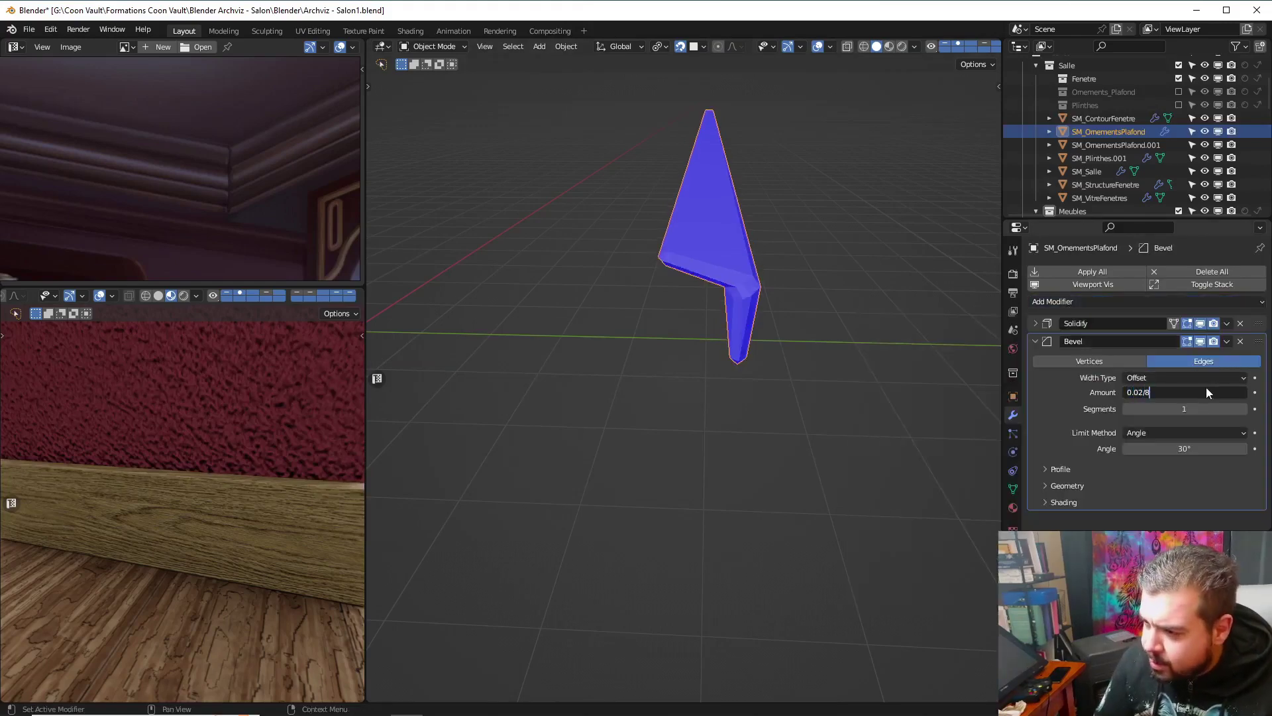
{"action": "key", "text": "Return"}
{"action": "left_click", "coordinate": [1243, 408]}
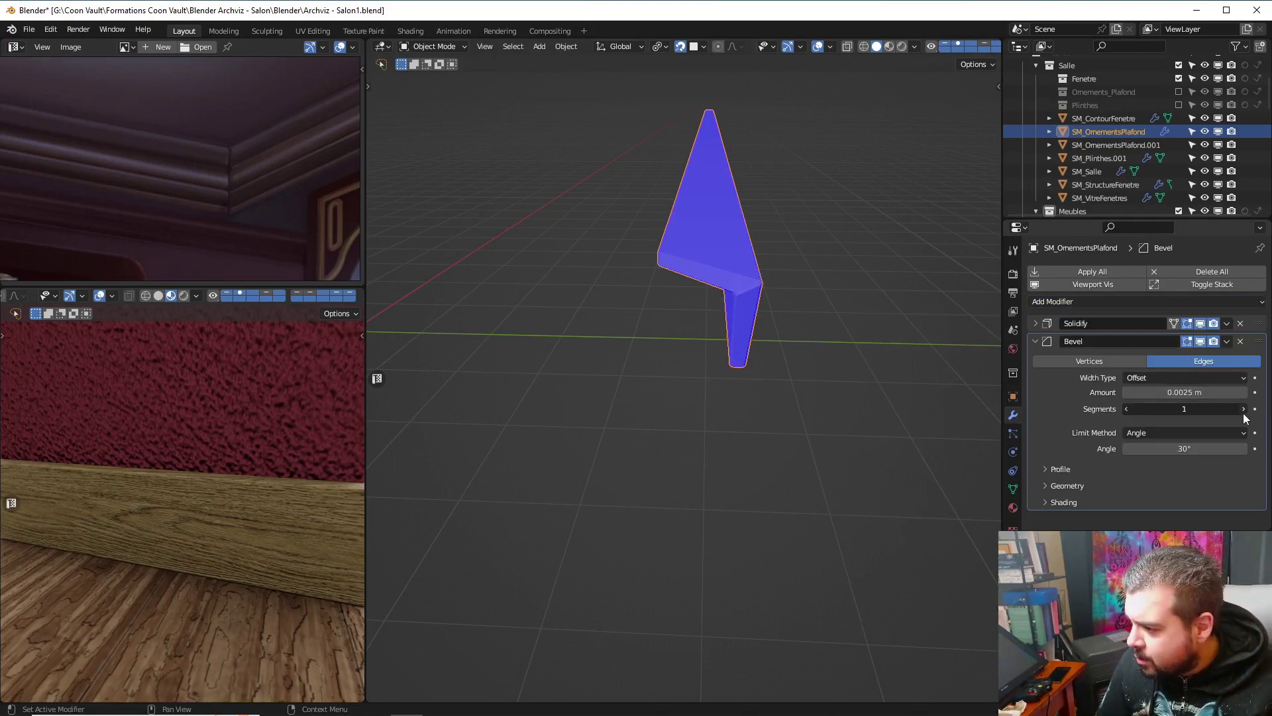
Set the Bevel angle limit to 89° and inspect the bevelled end of the ornament
{"action": "left_click", "coordinate": [1214, 448]}
{"action": "type", "text": "89"}
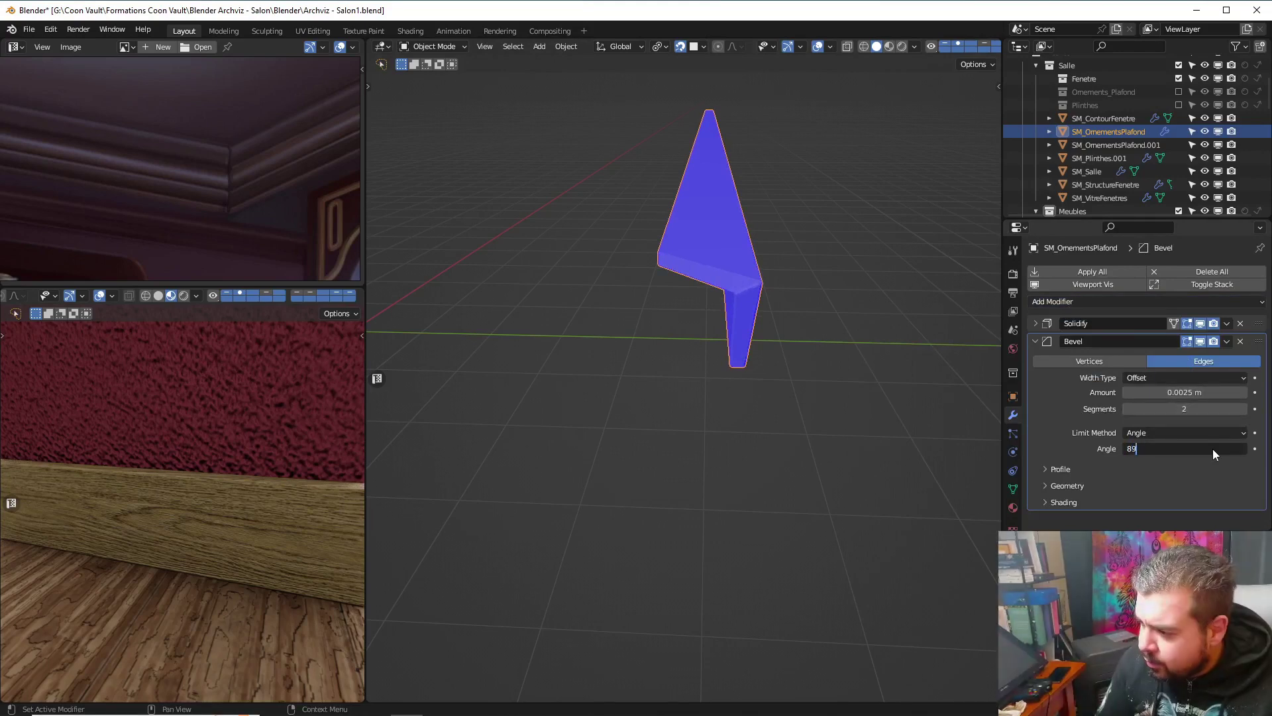
{"action": "key", "text": "Return"}
{"action": "middle_click_drag", "start_coordinate": [836, 313], "coordinate": [704, 320]}
{"action": "key", "text": "ctrl+Tab"}
{"action": "left_click", "coordinate": [713, 264]}
{"action": "key", "text": "ctrl+Tab"}
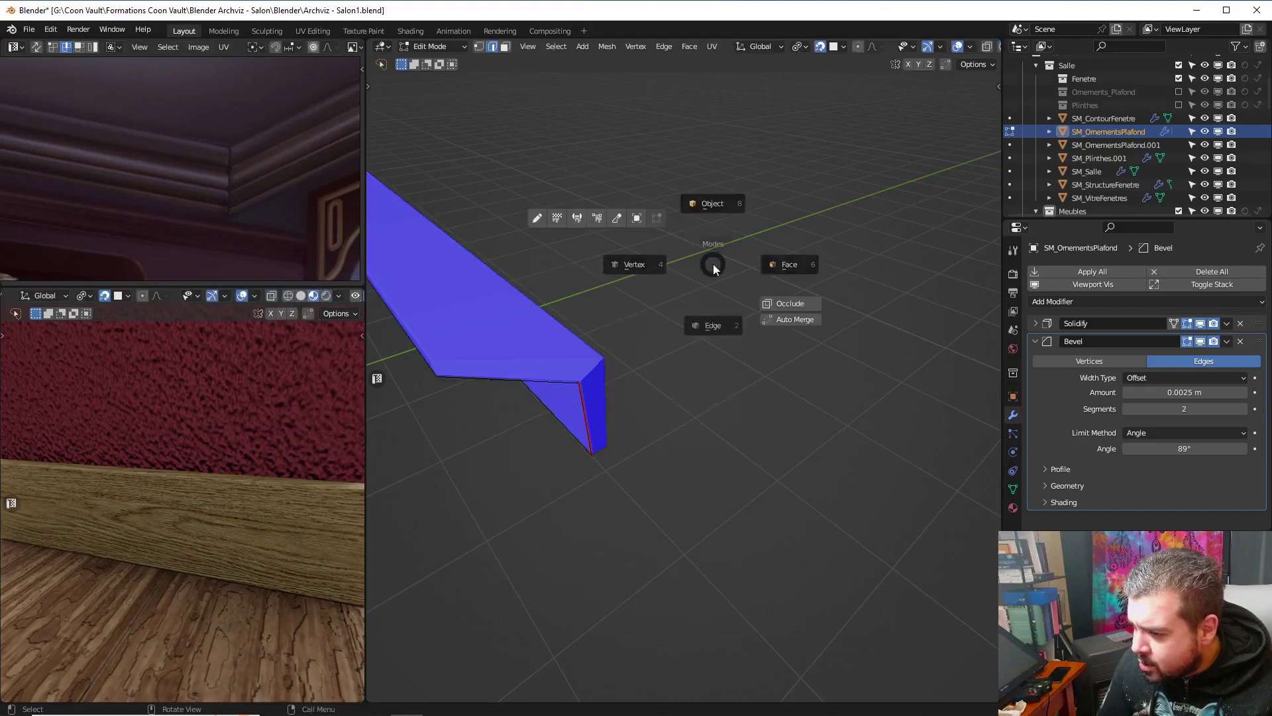
{"action": "left_click", "coordinate": [714, 228]}
{"action": "middle_click_drag", "start_coordinate": [715, 233], "coordinate": [783, 230]}
Clean up the ornament's mesh with Degenerate Dissolve, Merge by Distance and Delete Loose
{"action": "key", "text": "ctrl+Tab"}
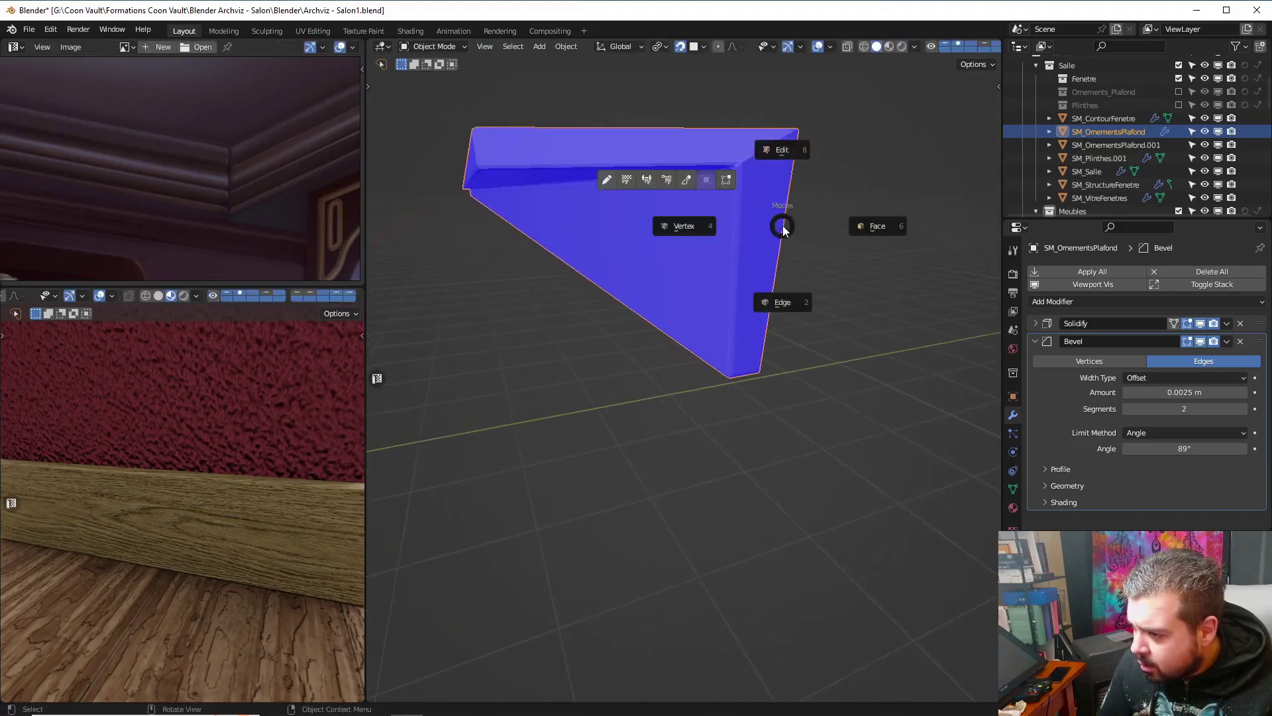
{"action": "left_click", "coordinate": [781, 178]}
{"action": "key", "text": "ctrl+Tab"}
{"action": "left_click", "coordinate": [787, 139]}
{"action": "key", "text": "q"}
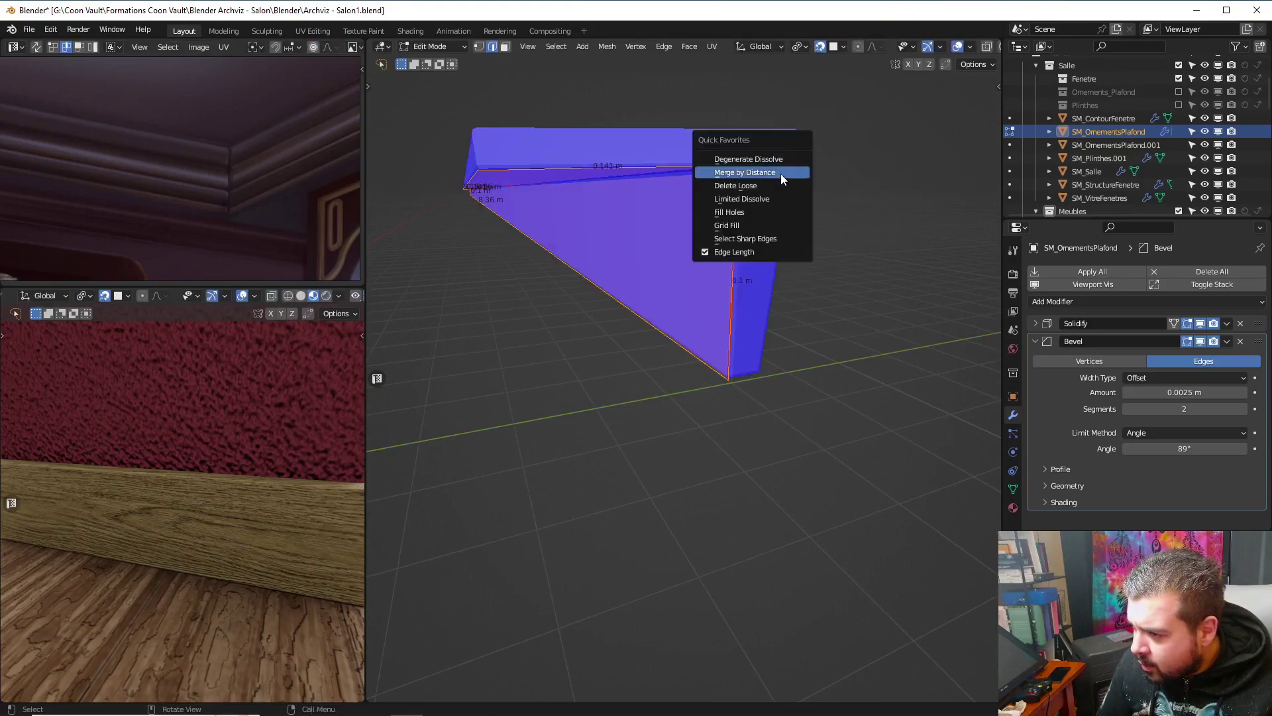
{"action": "left_click", "coordinate": [774, 158]}
{"action": "key", "text": "q"}
{"action": "left_click", "coordinate": [768, 166]}
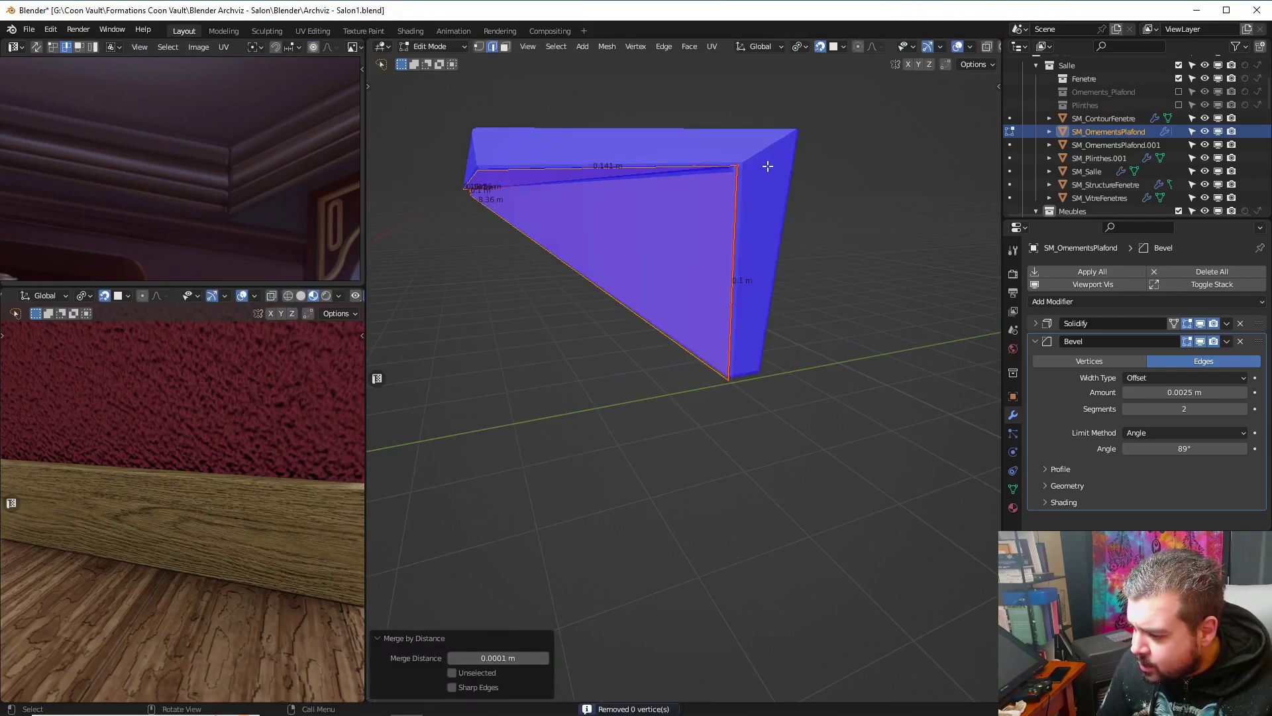
{"action": "key", "text": "q"}
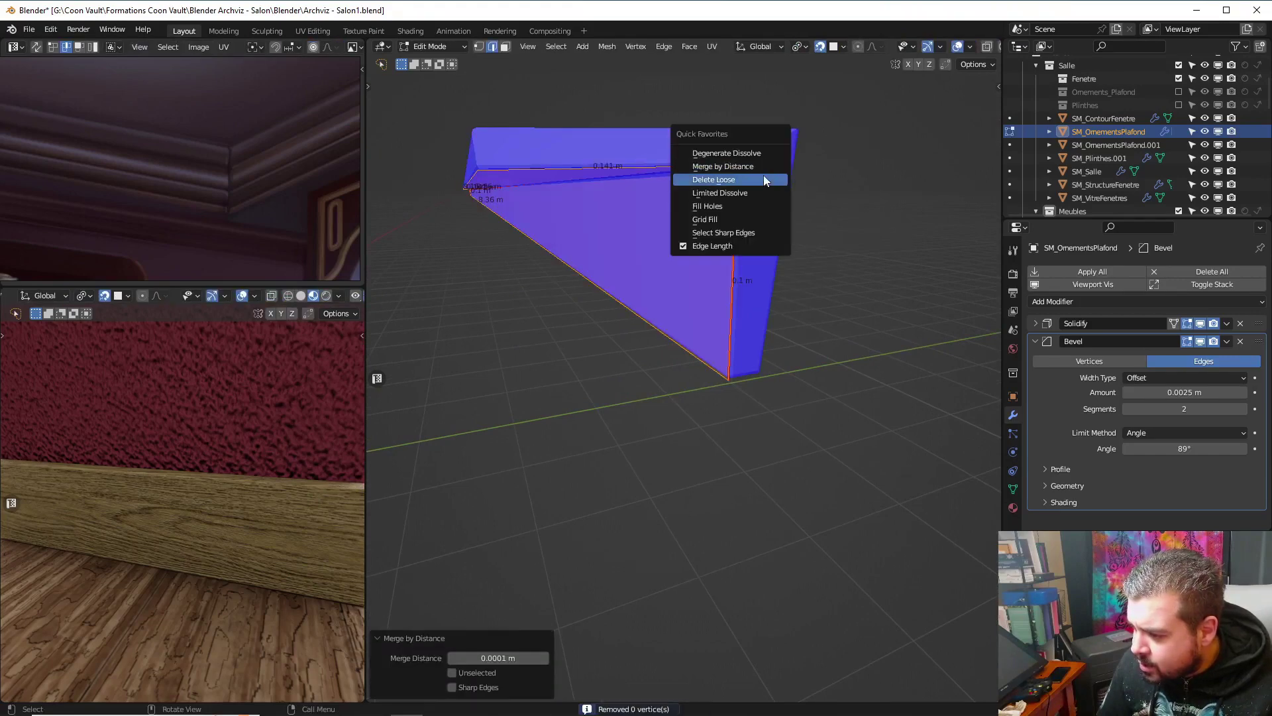
{"action": "left_click", "coordinate": [764, 175]}
{"action": "key", "text": "ctrl+Tab"}
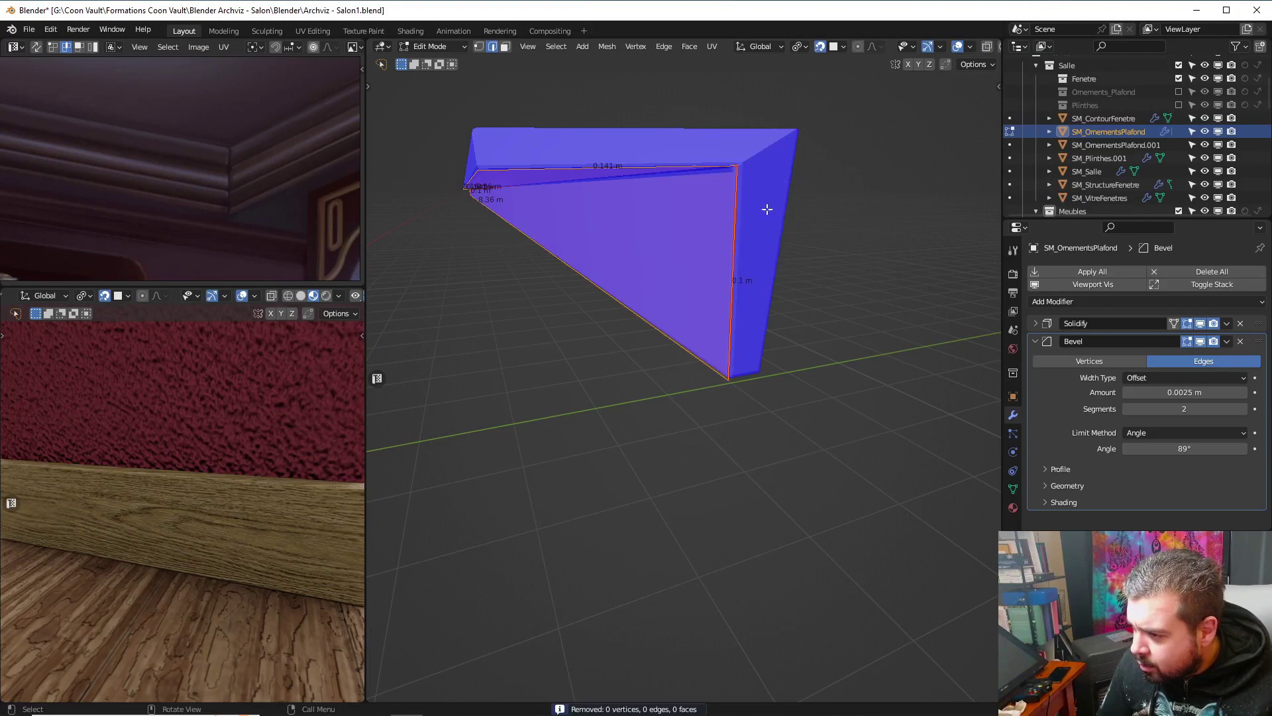
{"action": "key", "text": "ctrl+Tab"}
{"action": "left_click", "coordinate": [756, 155]}
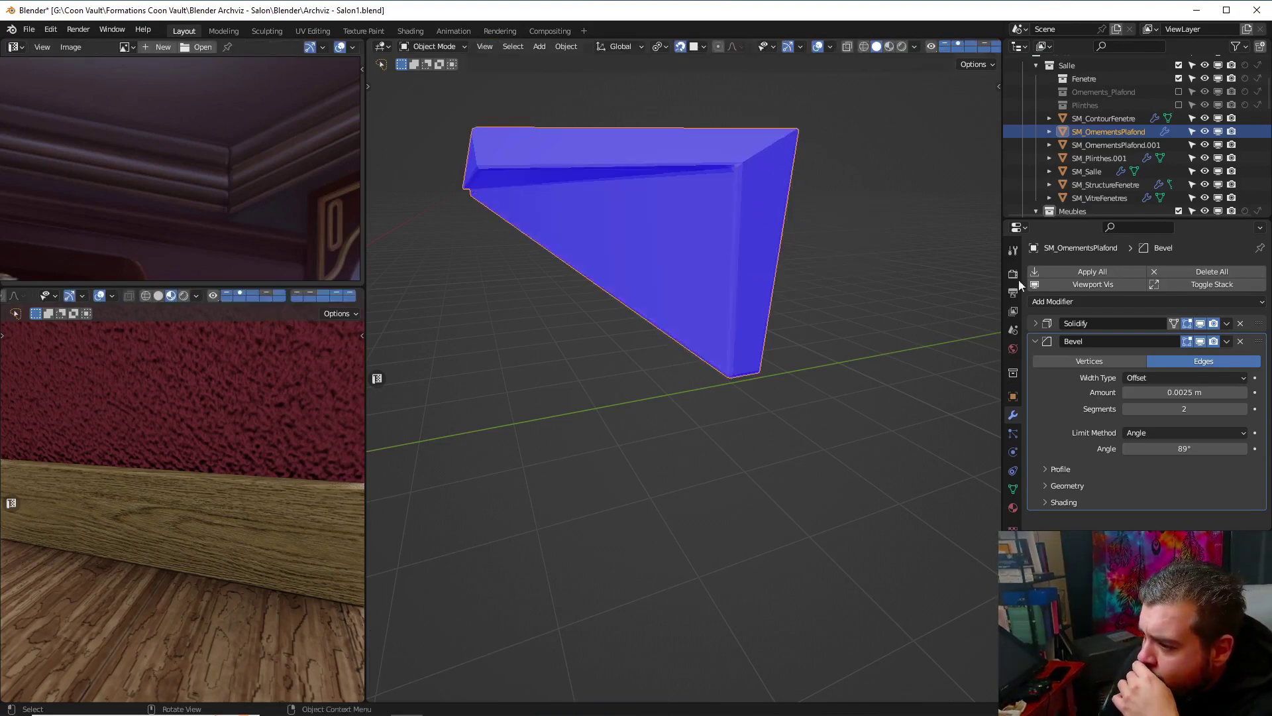
Set the Bevel angle limit of the ceiling ornament to 30°
{"action": "left_click", "coordinate": [1184, 449]}
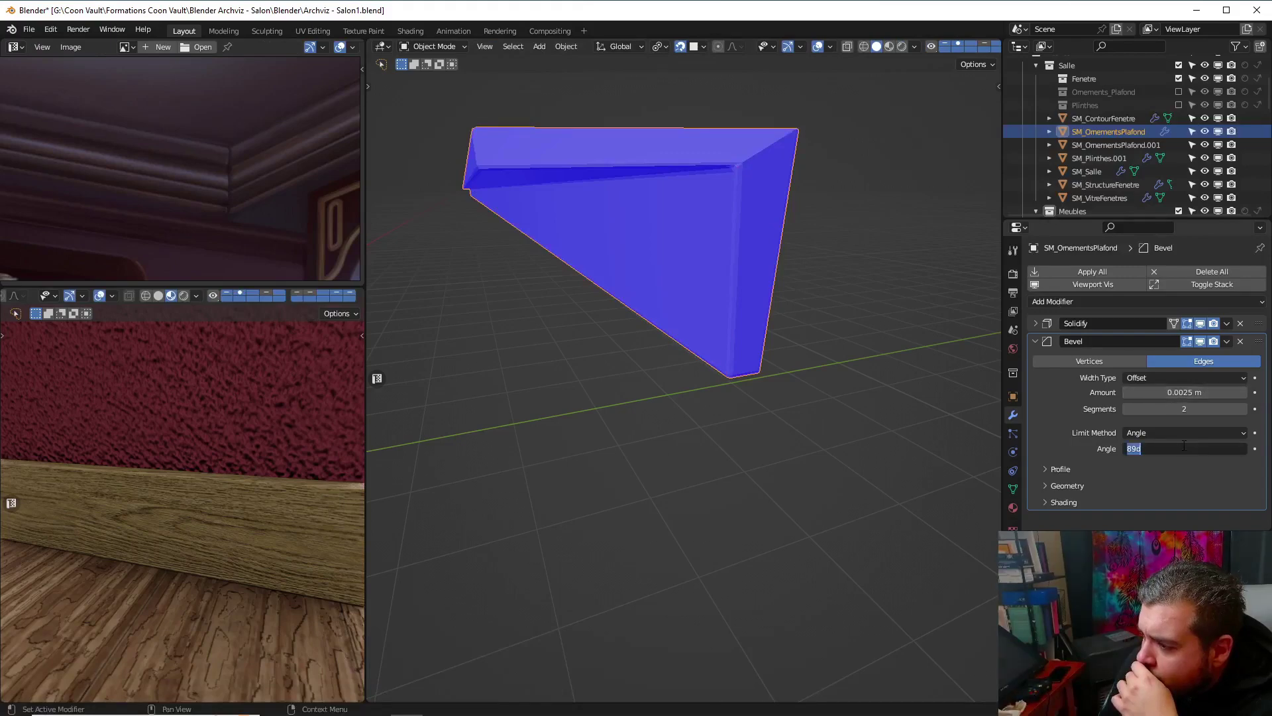
{"action": "type", "text": "30"}
{"action": "key", "text": "Return"}
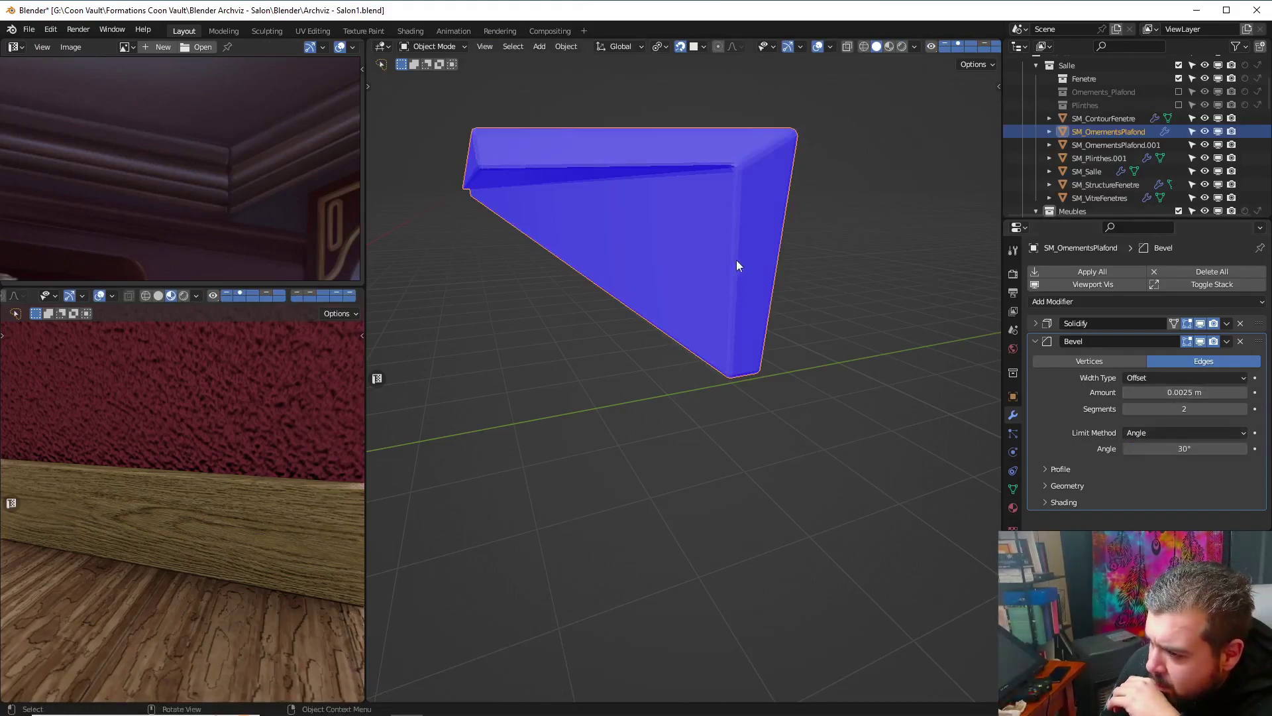
Add a Weighted Normal modifier to the ceiling ornament with a weight of 100
{"action": "key", "text": "q"}
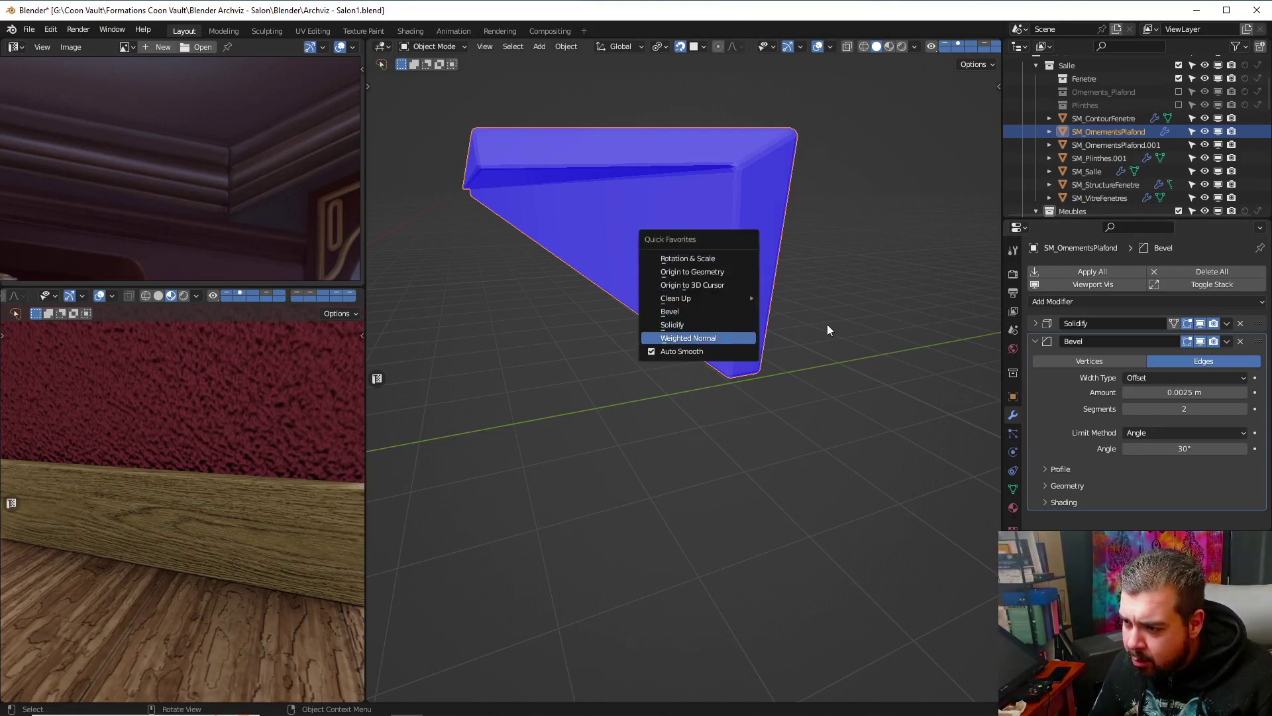
{"action": "left_click", "coordinate": [699, 338]}
{"action": "scroll", "coordinate": [1196, 399], "scroll_direction": "down", "scroll_amount": 4}
{"action": "left_click", "coordinate": [1172, 452]}
{"action": "type", "text": "100"}
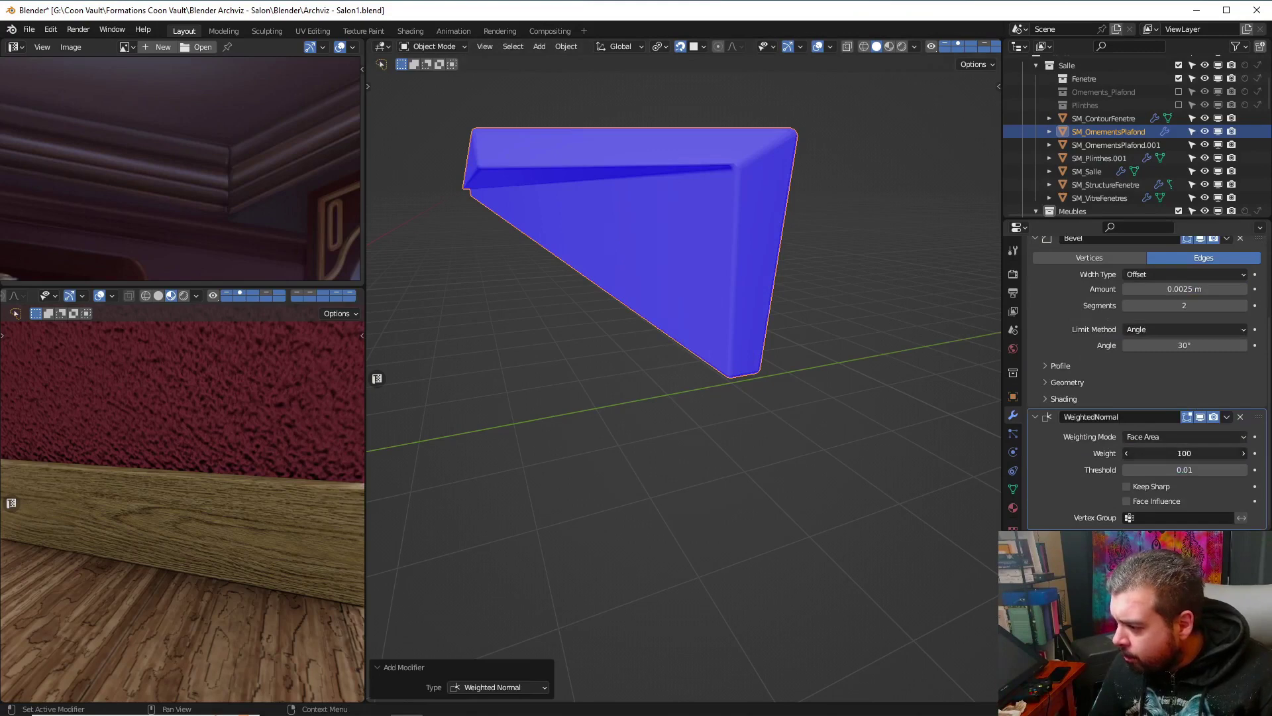
{"action": "key", "text": "Return"}
{"action": "left_click", "coordinate": [722, 205]}
{"action": "scroll", "coordinate": [691, 237], "scroll_direction": "down", "scroll_amount": 6}
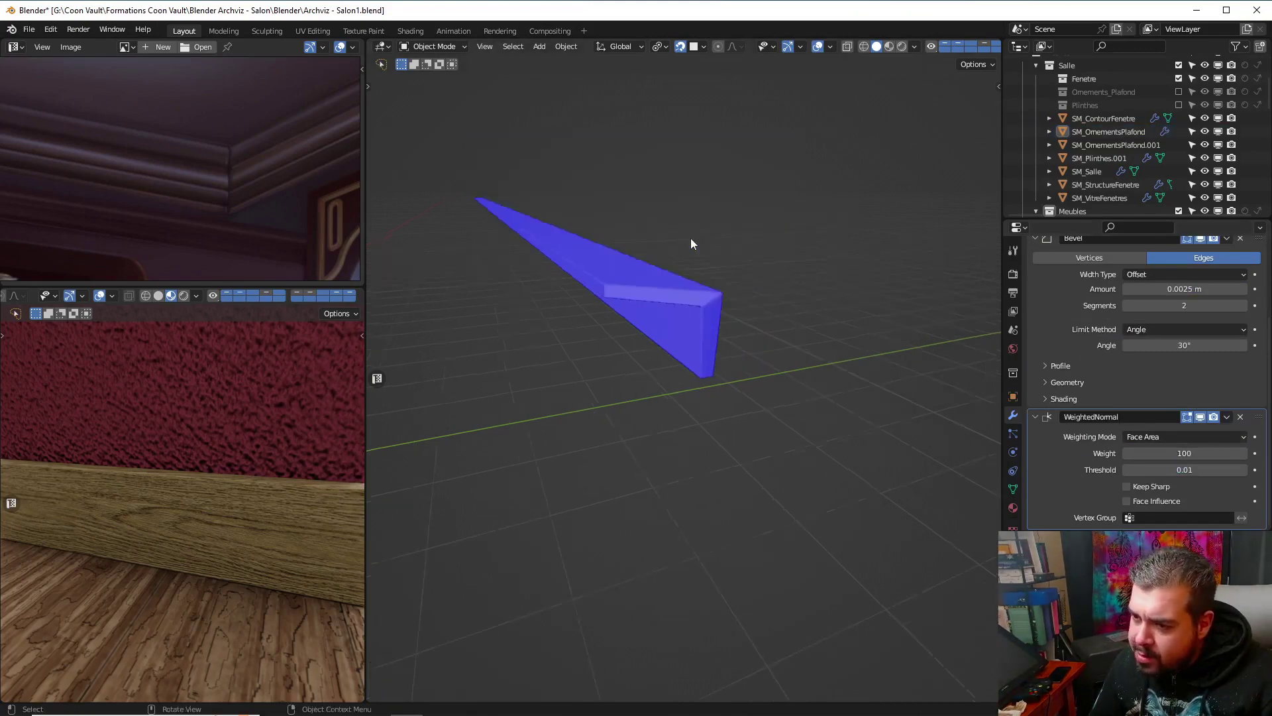
Select the ornament's linked geometry at the room's ceiling corner in Edit Mode and move it -0.02 m along global Y
{"action": "middle_click_drag", "start_coordinate": [690, 238], "coordinate": [725, 287]}
{"action": "scroll", "coordinate": [649, 259], "scroll_direction": "up", "scroll_amount": 5}
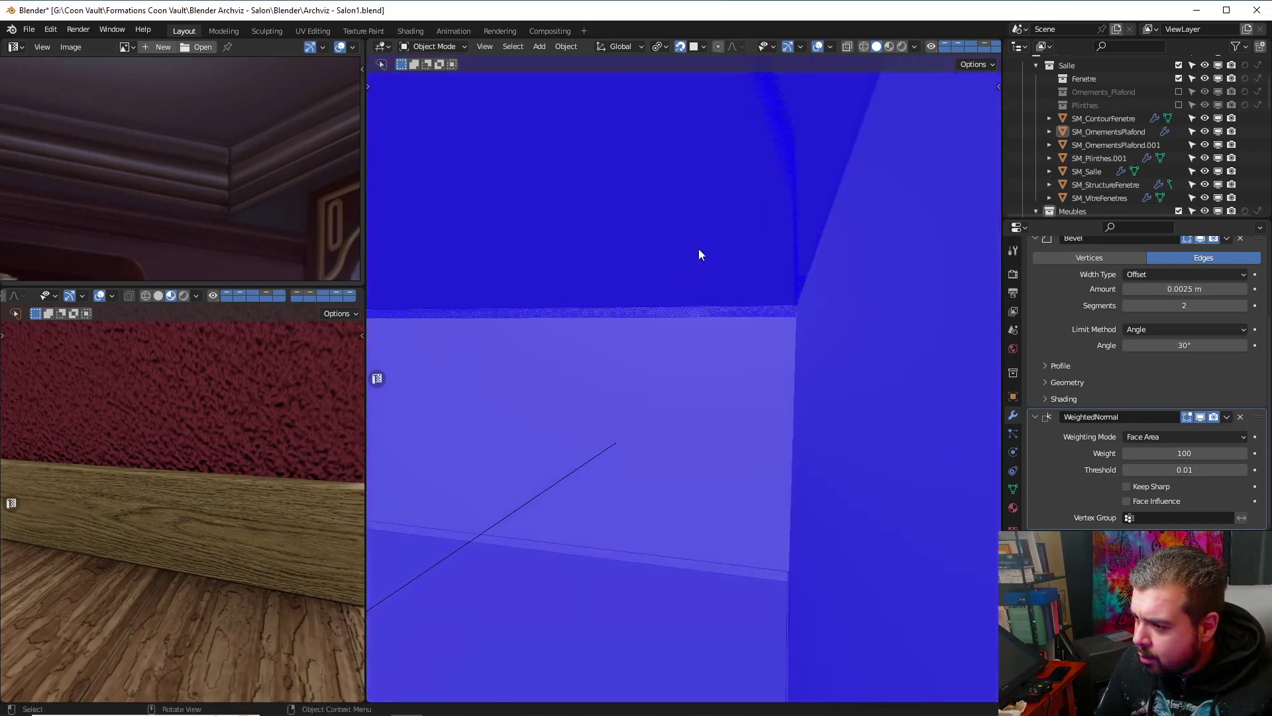
{"action": "left_click", "coordinate": [813, 241]}
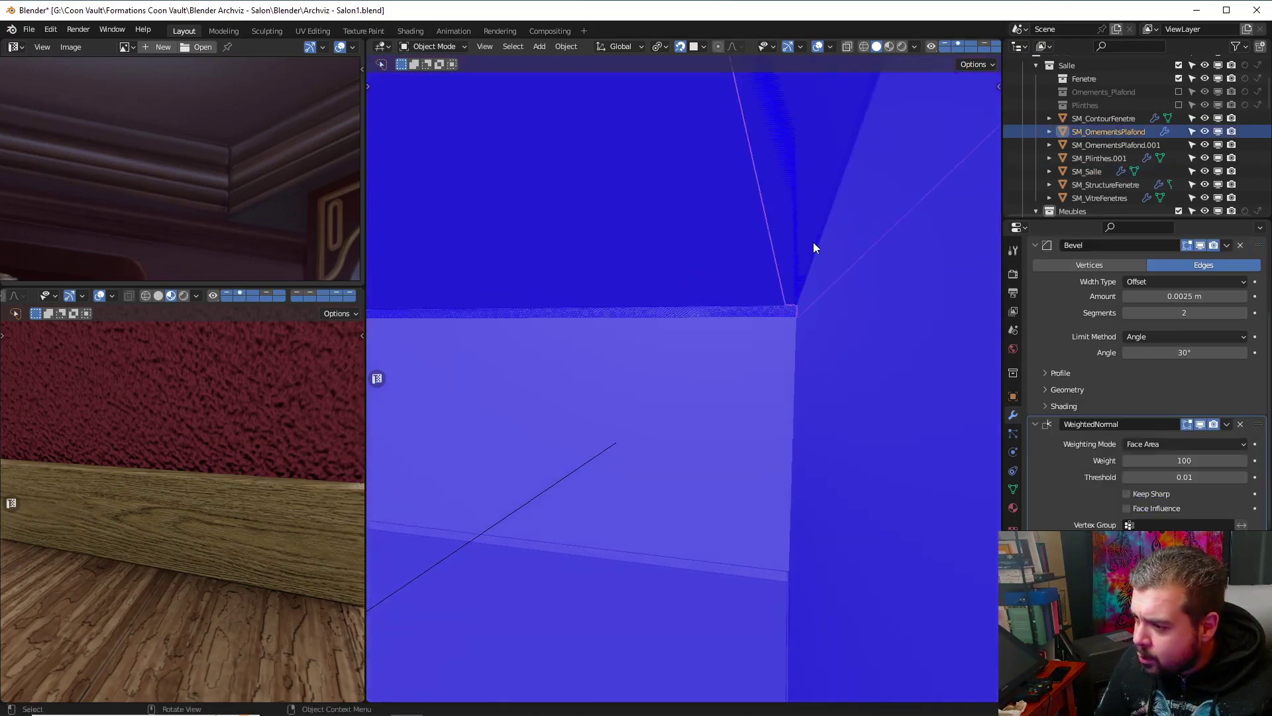
{"action": "middle_click_drag", "start_coordinate": [813, 241], "coordinate": [809, 250]}
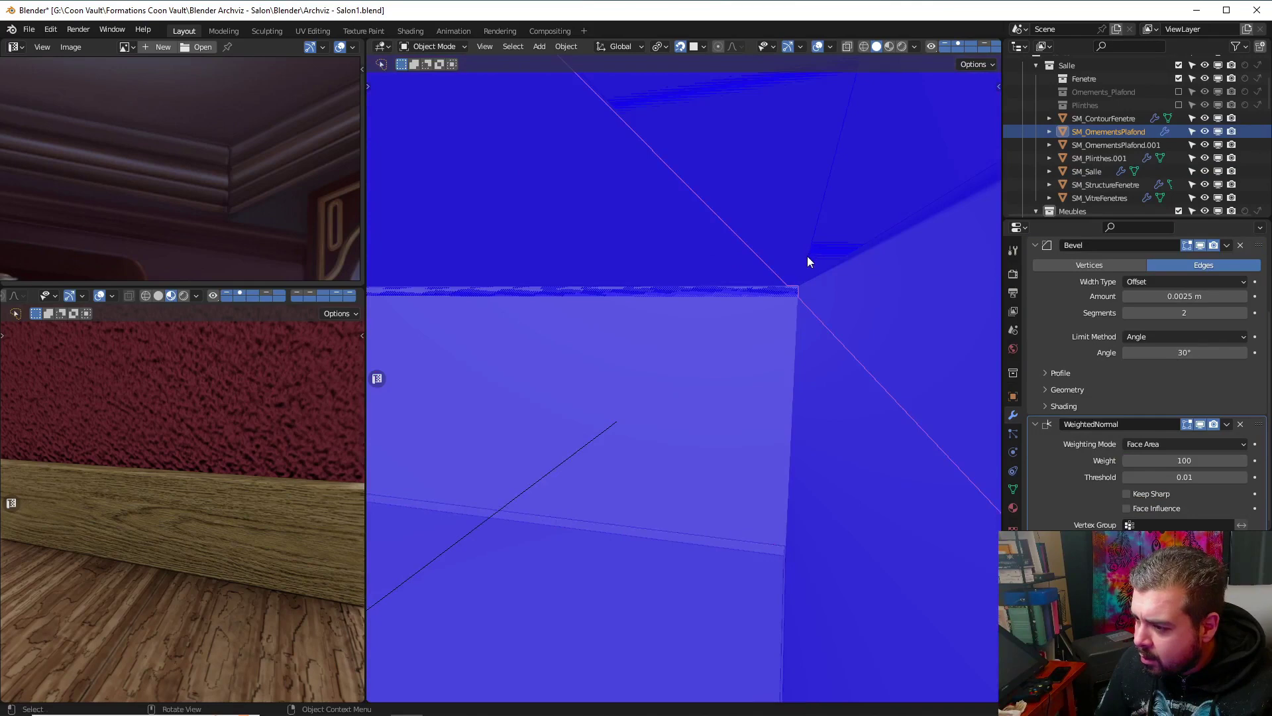
{"action": "key", "text": "Tab"}
{"action": "left_click", "coordinate": [798, 212]}
{"action": "key", "text": "a"}
{"action": "left_click", "coordinate": [797, 211]}
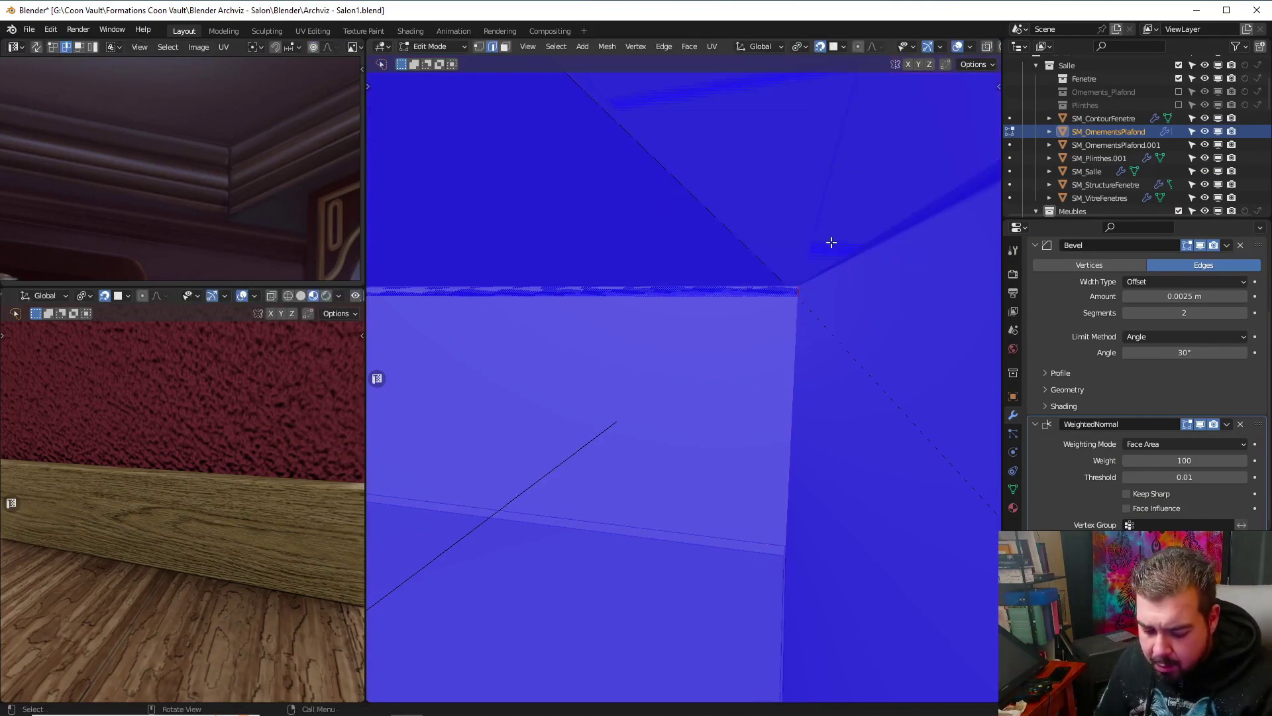
{"action": "key", "text": "l"}
{"action": "key", "text": "g"}
{"action": "key", "text": "y"}
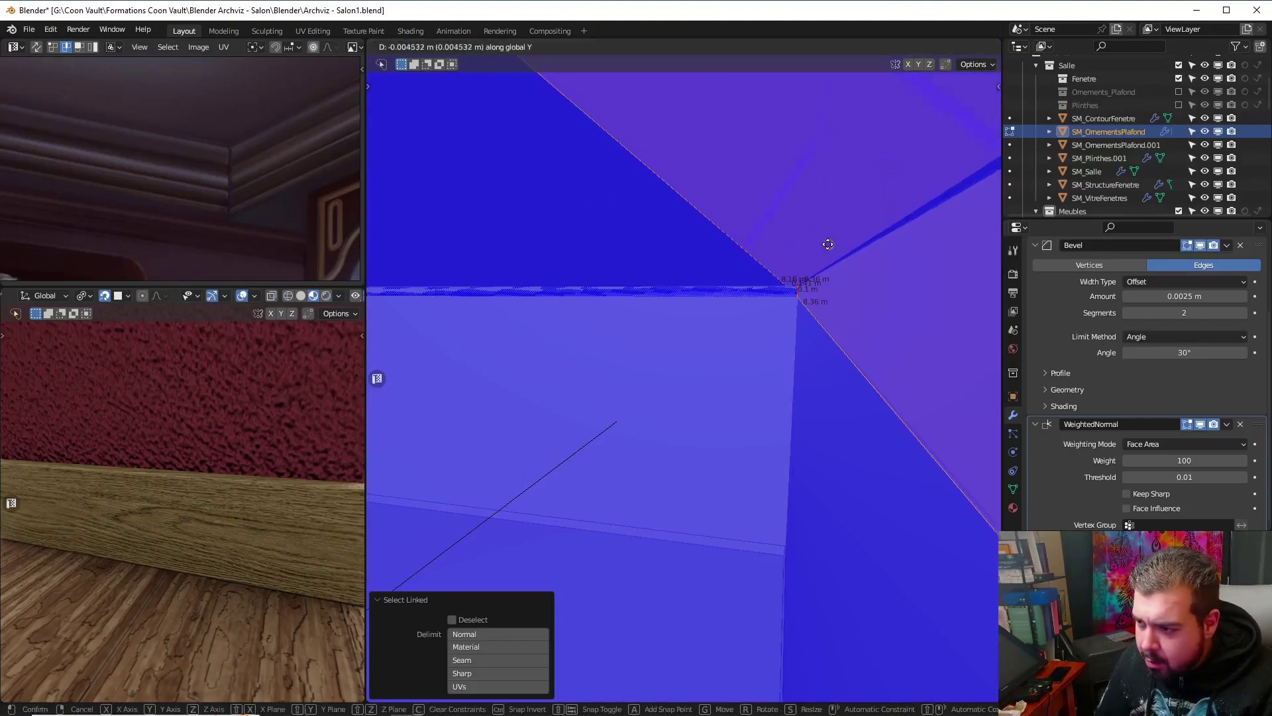
{"action": "type", "text": "-0.02"}
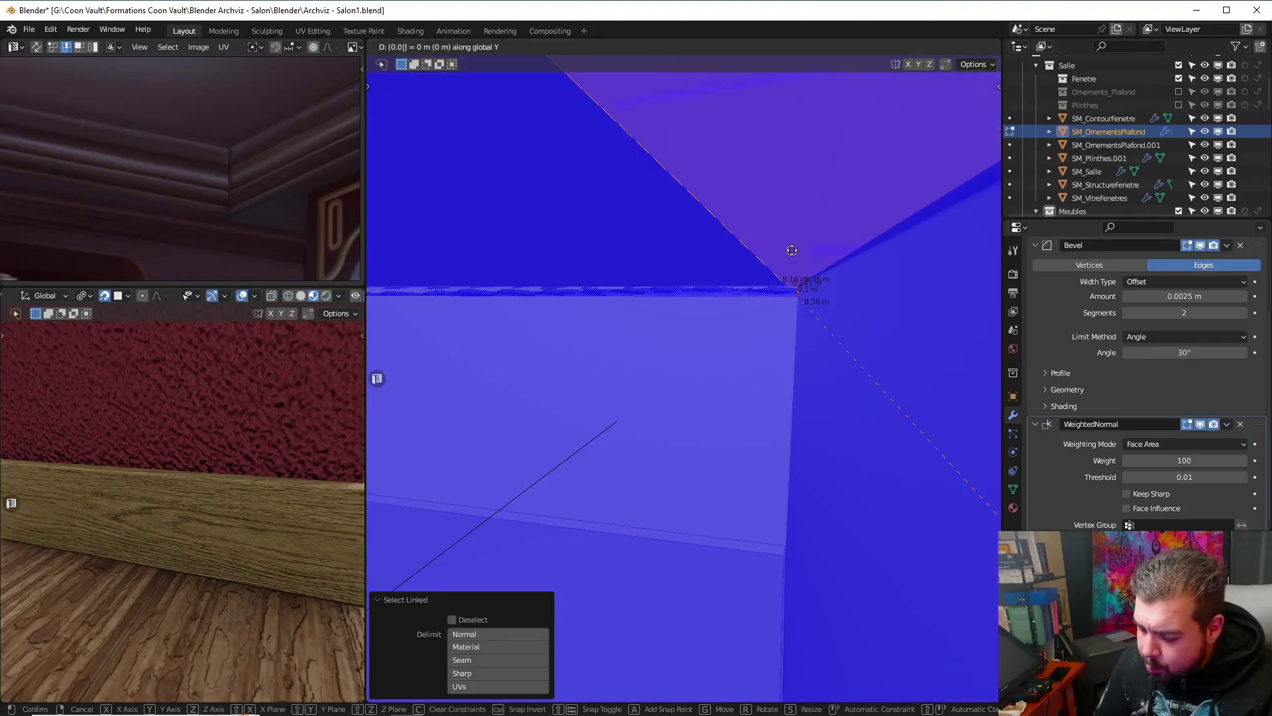
{"action": "key", "text": "Return"}
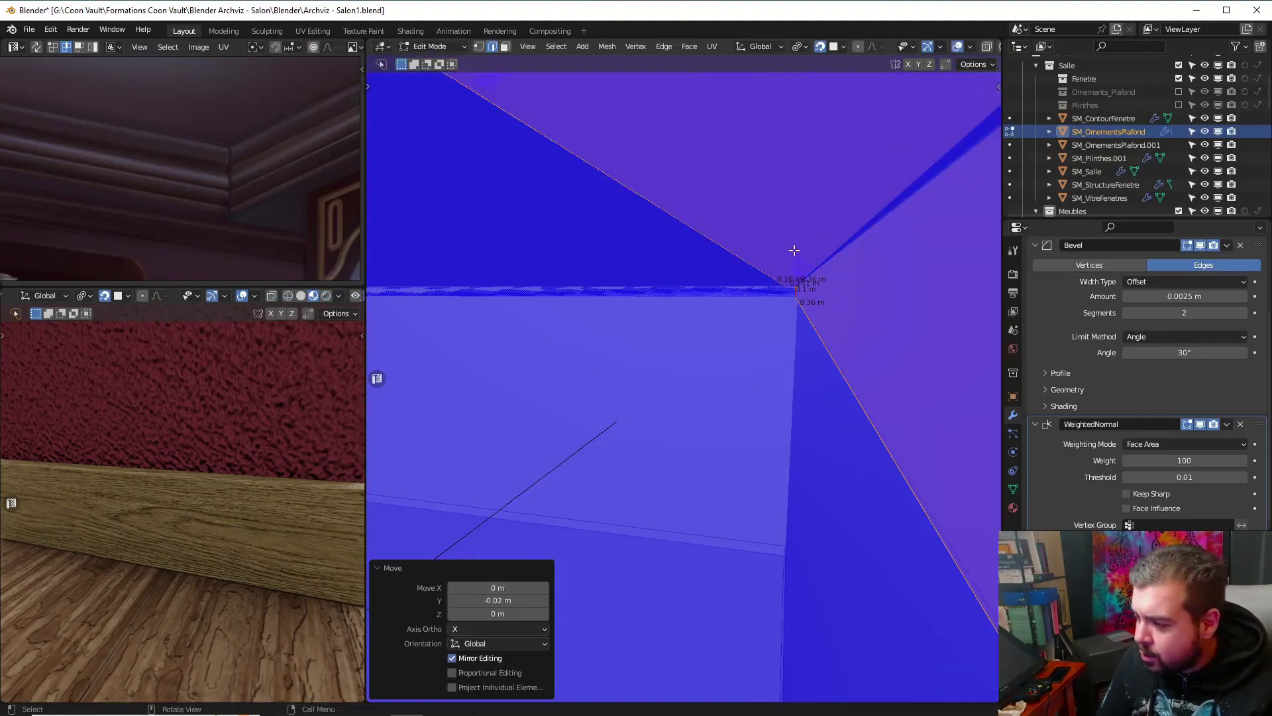
Shift the selected ornament geometry about 0.049 m along global Y at the ceiling corner
{"action": "middle_click_drag", "start_coordinate": [795, 250], "coordinate": [854, 259]}
{"action": "key", "text": "g"}
{"action": "key", "text": "y"}
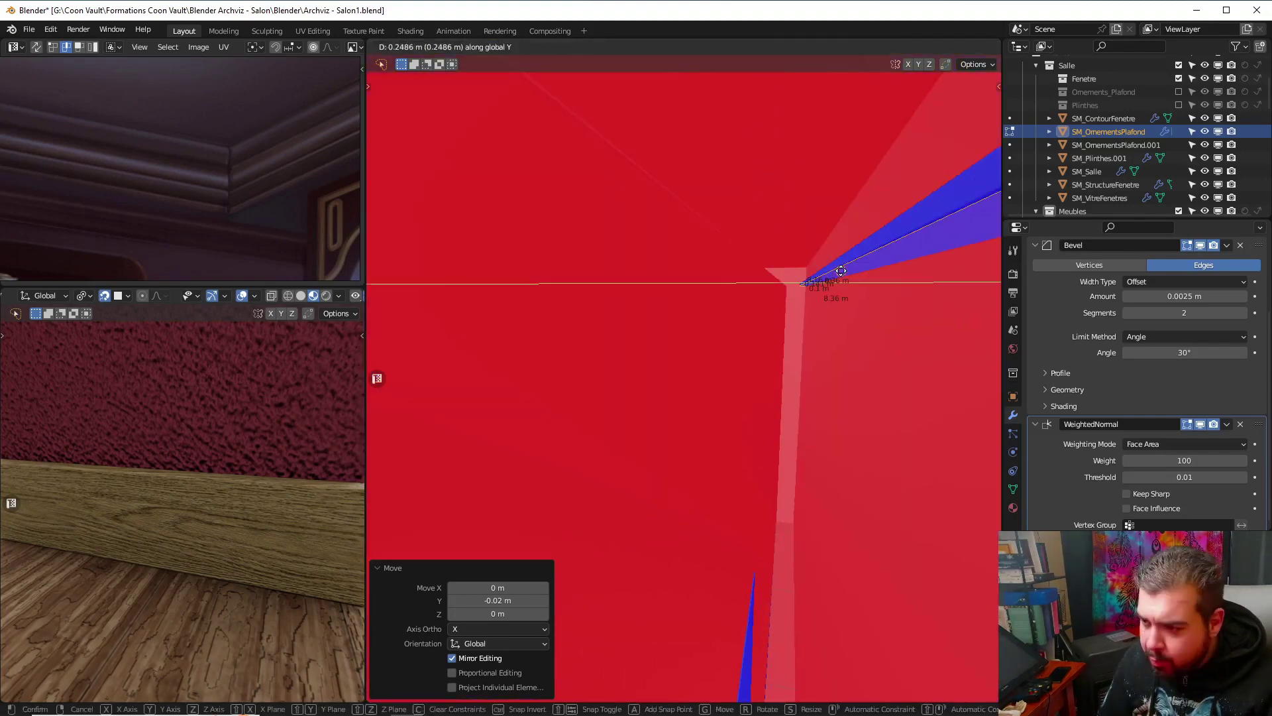
{"action": "left_click", "coordinate": [736, 285]}
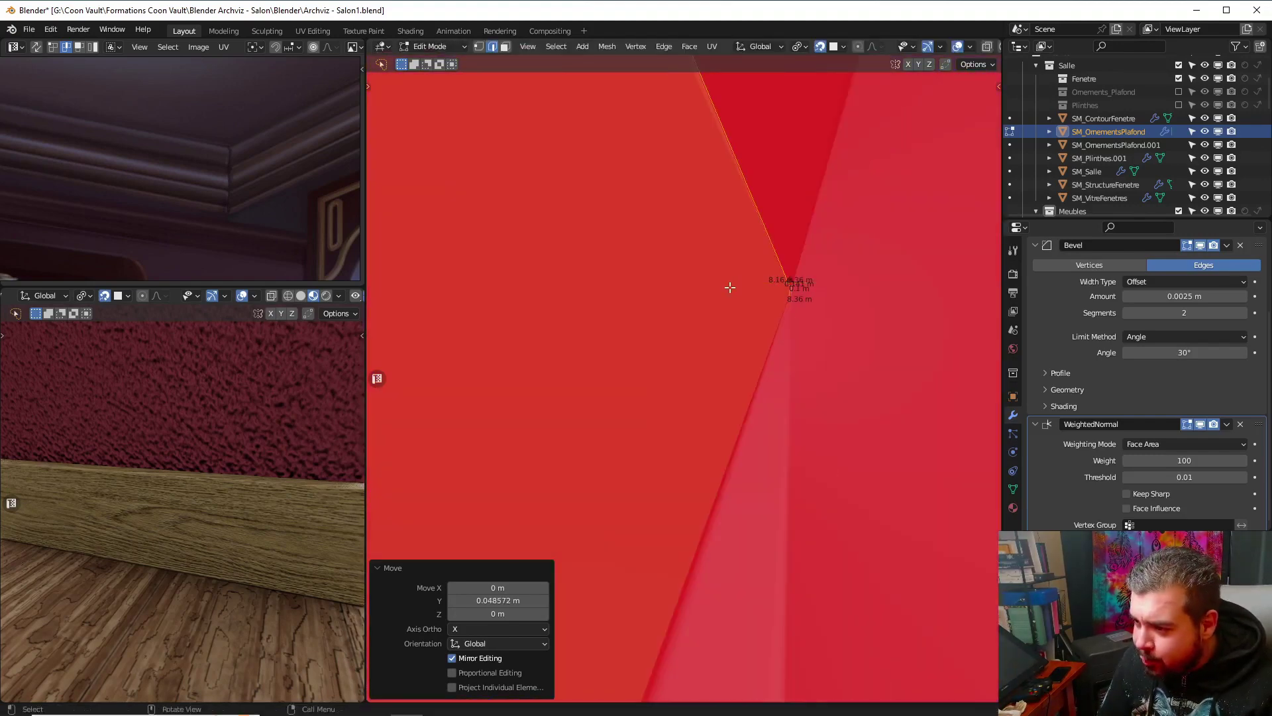
{"action": "middle_click_drag", "start_coordinate": [730, 284], "coordinate": [775, 261]}
{"action": "key", "text": "g"}
{"action": "key", "text": "y"}
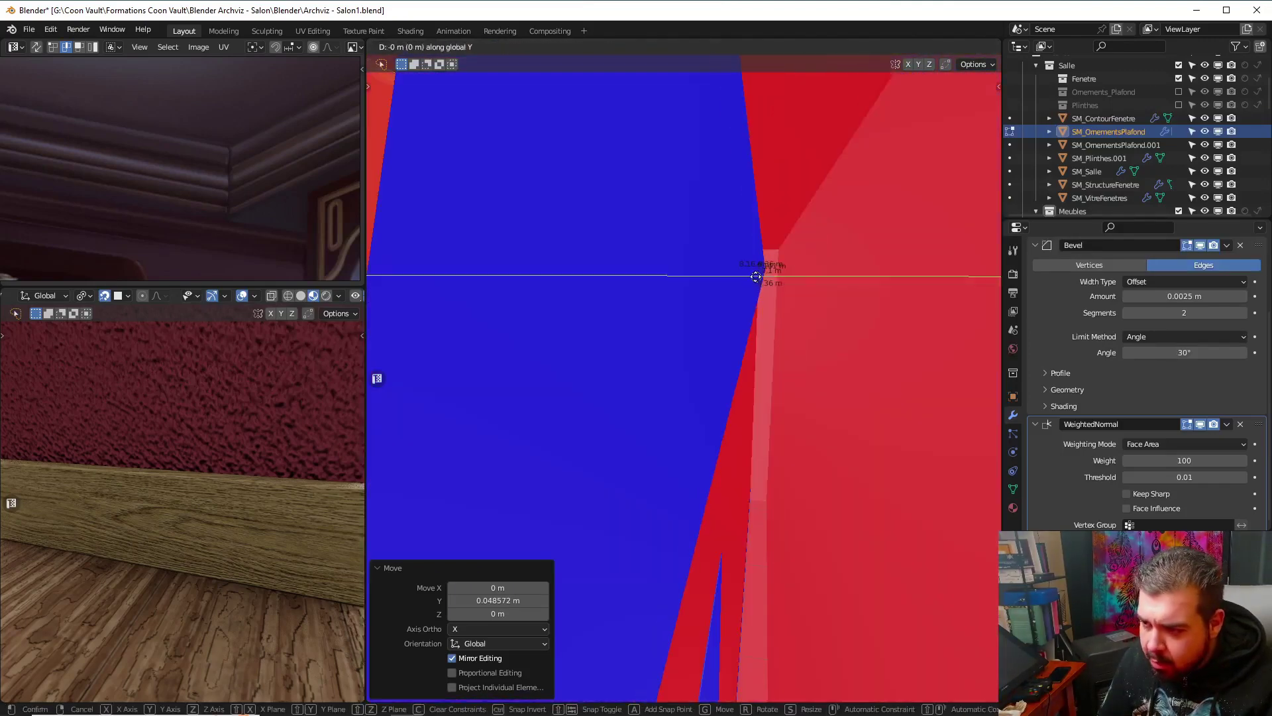
{"action": "key", "text": "Escape"}
{"action": "middle_click_drag", "start_coordinate": [656, 289], "coordinate": [775, 277]}
{"action": "scroll", "coordinate": [1104, 292], "scroll_direction": "up", "scroll_amount": 5}
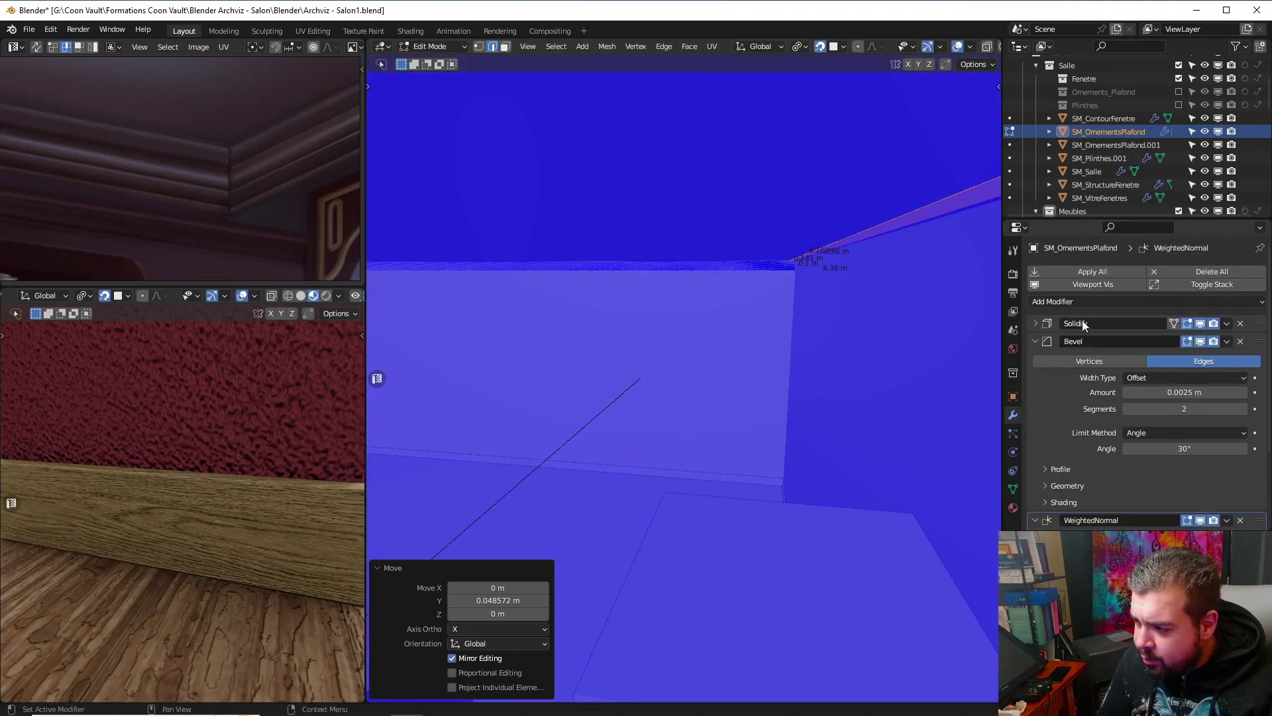
Leave Edit Mode and apply the Solidify modifier on SM_OrnementsPlafond
{"action": "key", "text": "Tab"}
{"action": "key", "text": "Tab"}
{"action": "key", "text": "ctrl+a"}
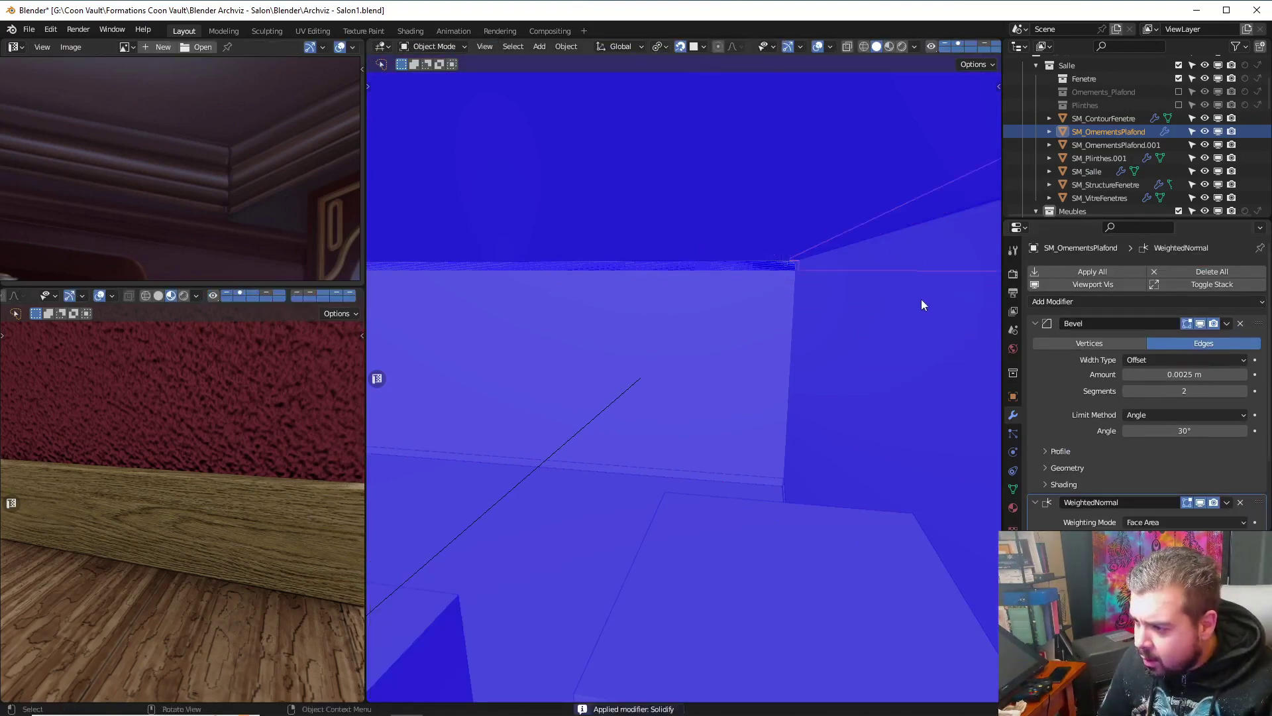
Move SM_OrnementsPlafond about -0.058 m along global Y at the ceiling corner
{"action": "middle_click_drag", "start_coordinate": [920, 300], "coordinate": [824, 272]}
{"action": "key", "text": "g"}
{"action": "key", "text": "y"}
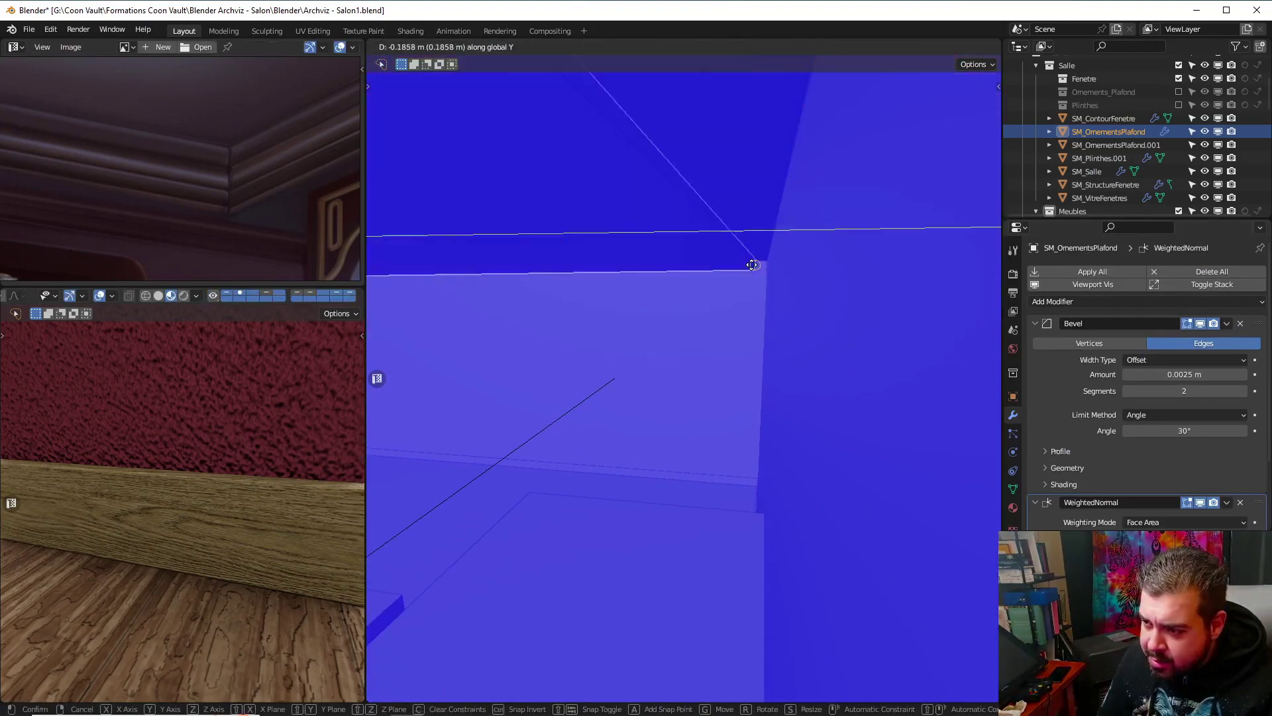
{"action": "left_click", "coordinate": [817, 271]}
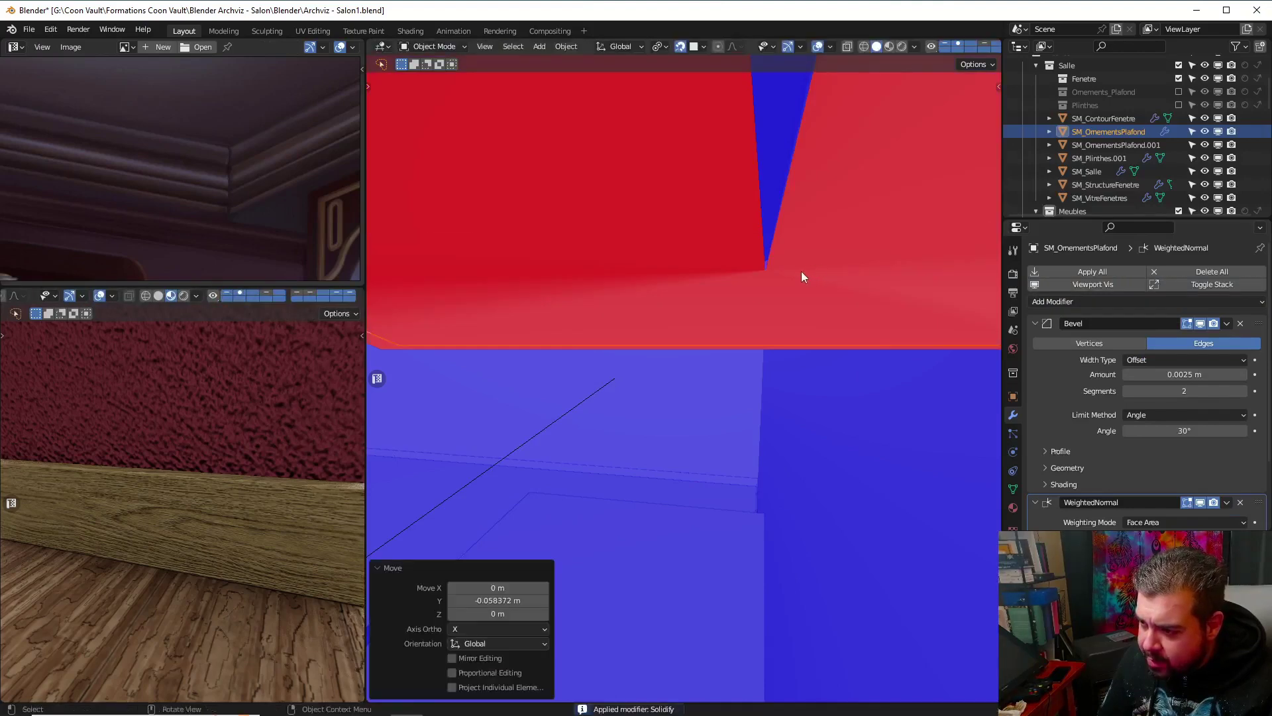
Adjust the height of SM_OrnementsPlafond along global Z, with a first move of about -0.17 m, and deselect everything
{"action": "middle_click_drag", "start_coordinate": [801, 271], "coordinate": [816, 273]}
{"action": "key", "text": "g"}
{"action": "key", "text": "z"}
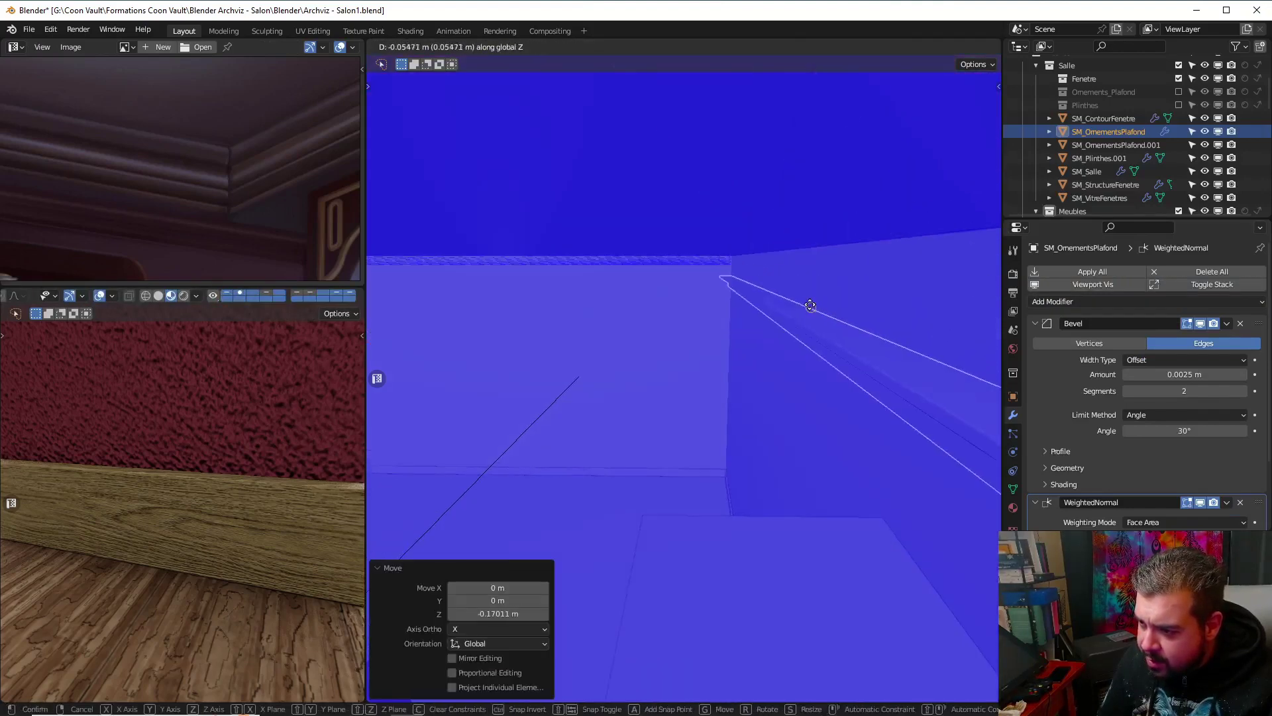
{"action": "left_click", "coordinate": [780, 220]}
{"action": "key", "text": "a"}
{"action": "left_click", "coordinate": [767, 170]}
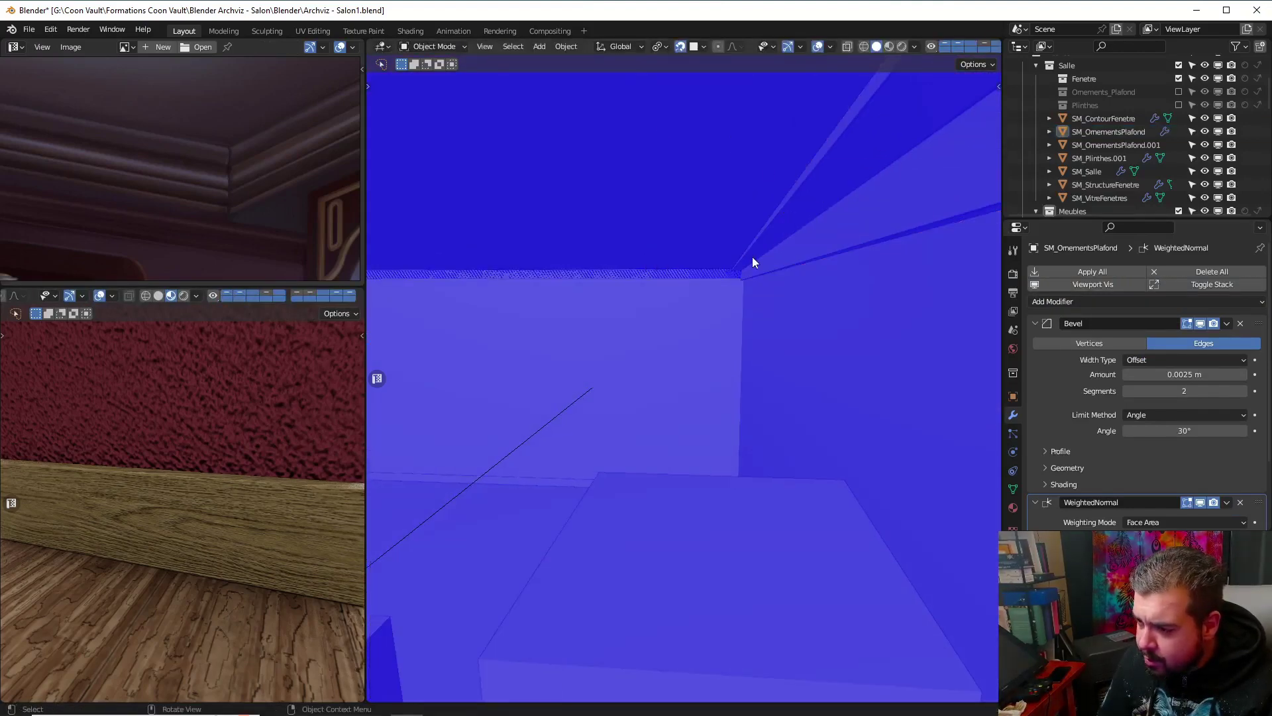
Add a Solidify modifier with 0.02 m thickness and Even Thickness to SM_OrnementsPlafond.001 and apply it
{"action": "left_click", "coordinate": [721, 275]}
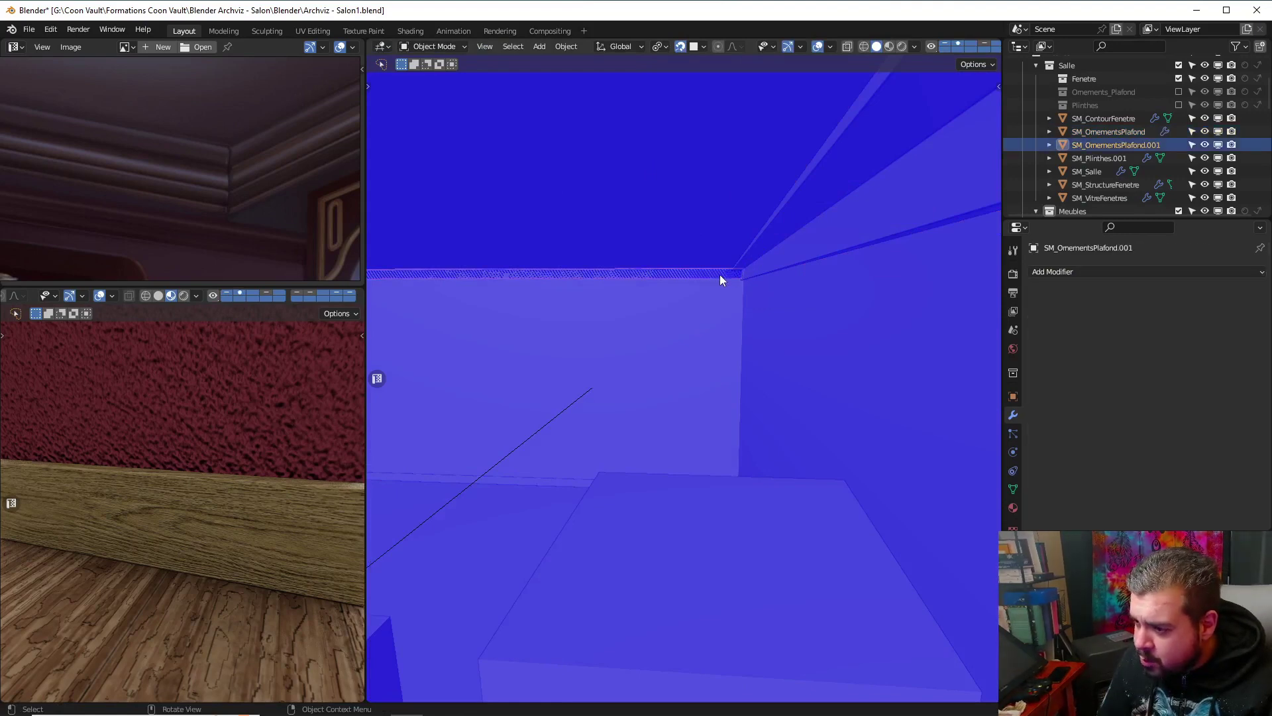
{"action": "left_click", "coordinate": [1071, 273]}
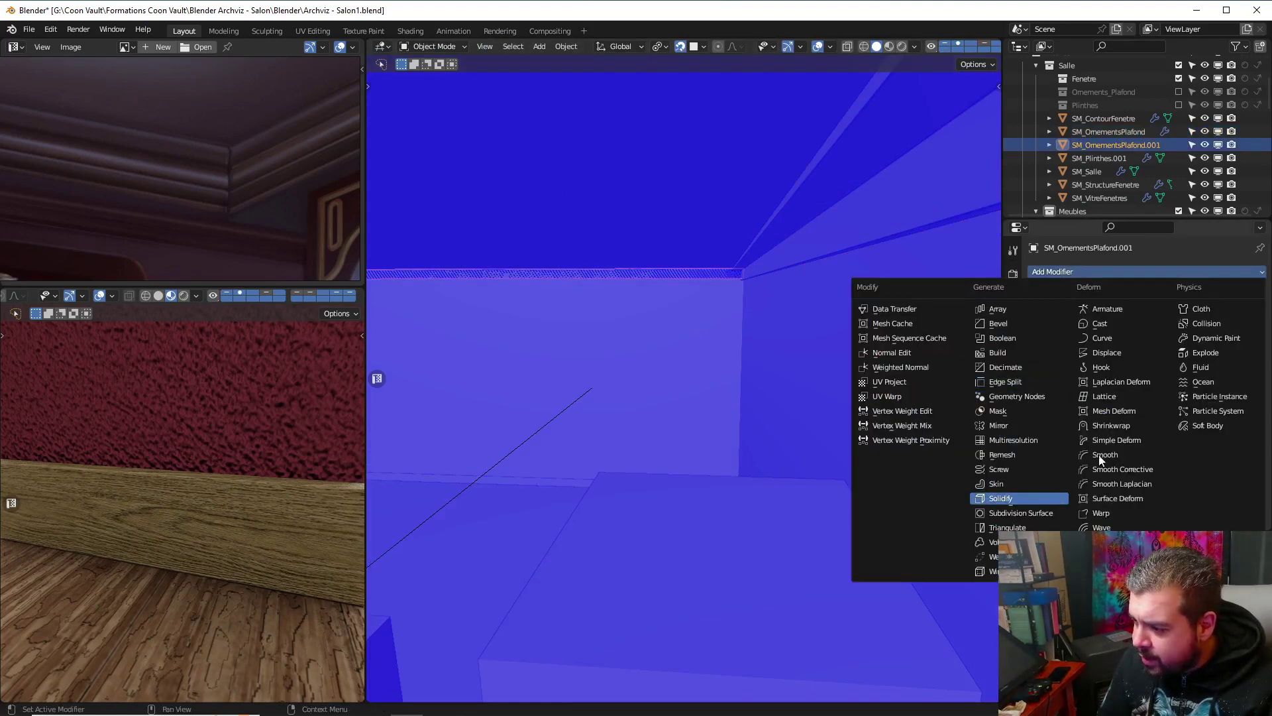
{"action": "left_click", "coordinate": [1000, 498]}
{"action": "double_click", "coordinate": [1185, 360]}
{"action": "type", "text": "0.02"}
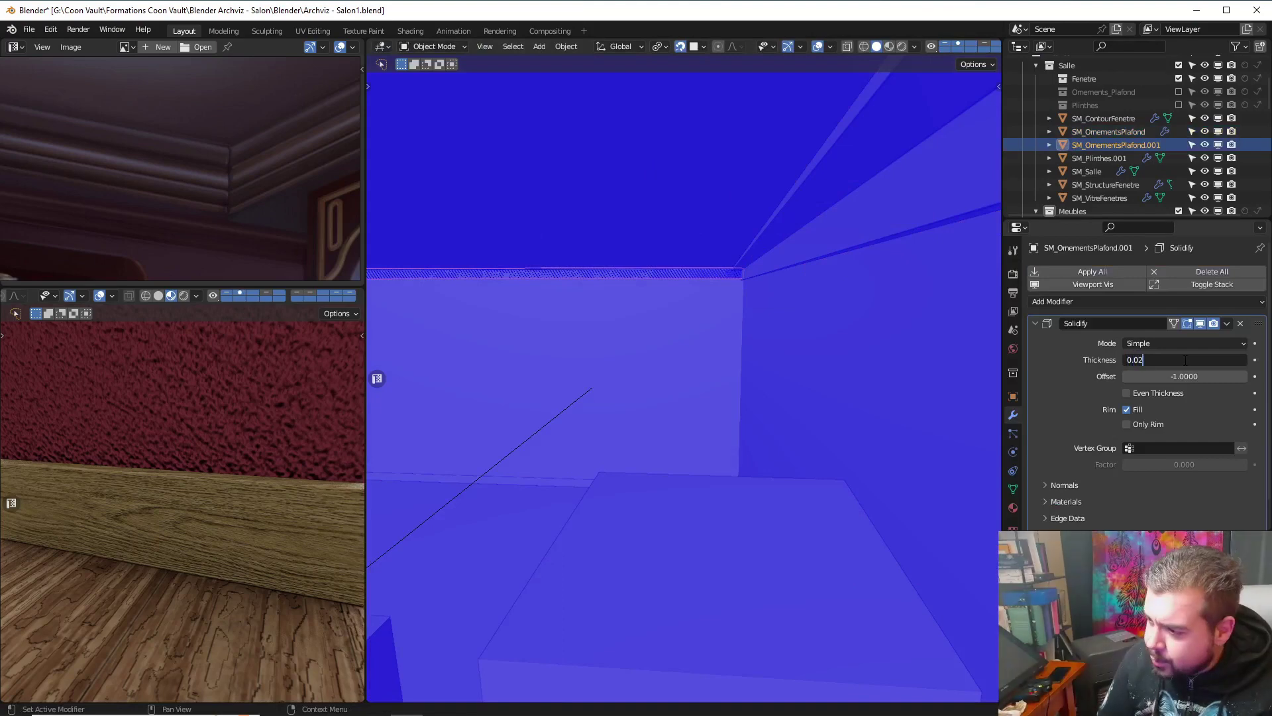
{"action": "key", "text": "Return"}
{"action": "left_click", "coordinate": [1128, 393]}
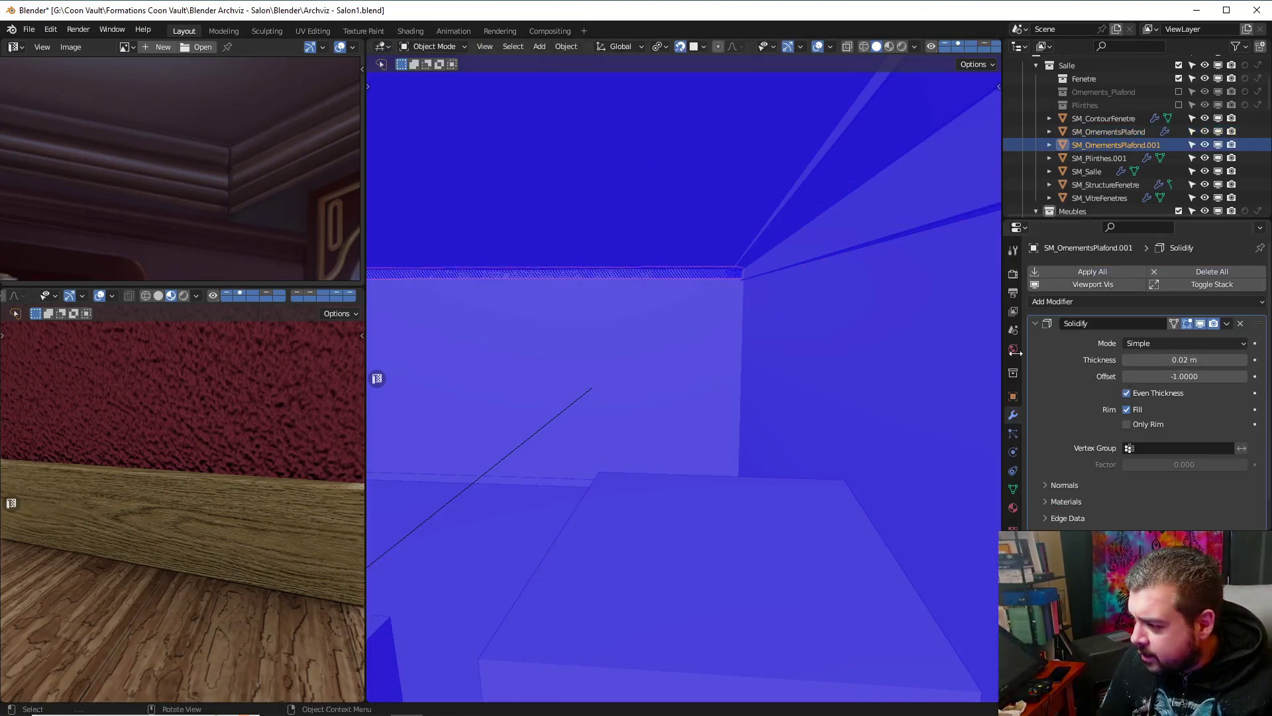
{"action": "key", "text": "ctrl+a"}
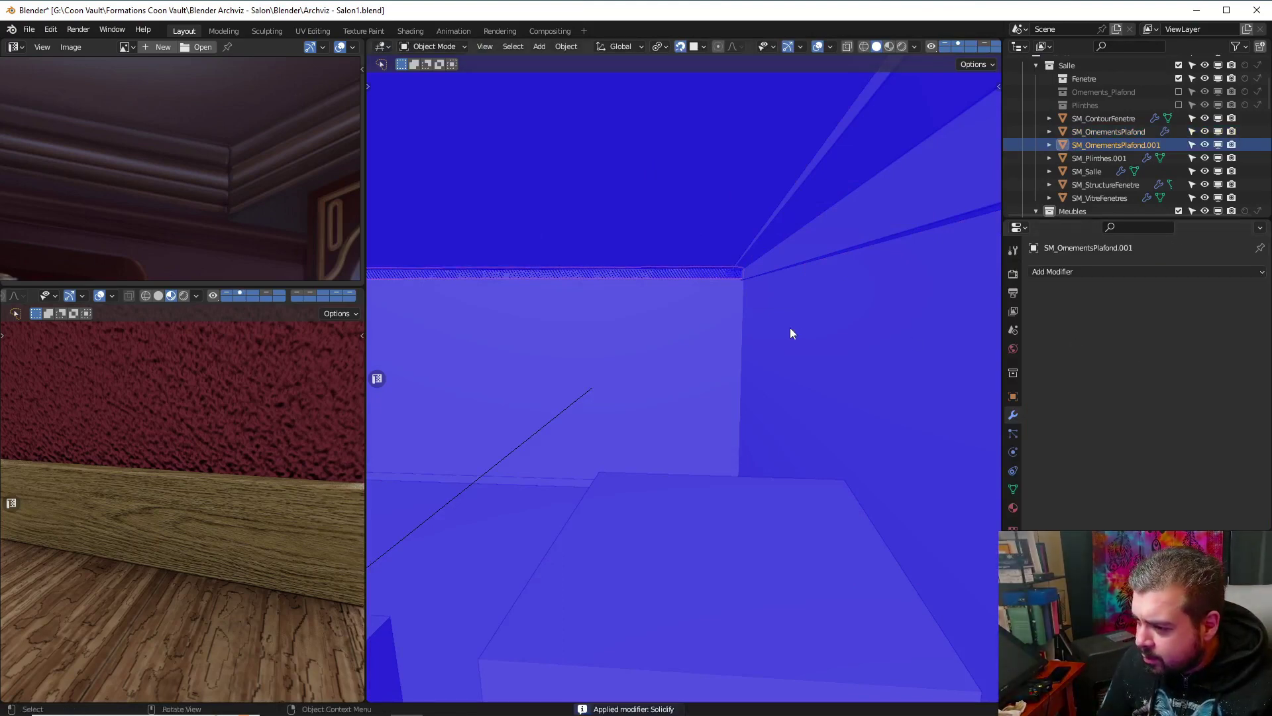
Move SM_OrnementsPlafond.001 along global Z, about -0.53 m and back up about 0.514 m, to line it up under the ceiling
{"action": "middle_click_drag", "start_coordinate": [790, 331], "coordinate": [696, 276]}
{"action": "key", "text": "g"}
{"action": "key", "text": "z"}
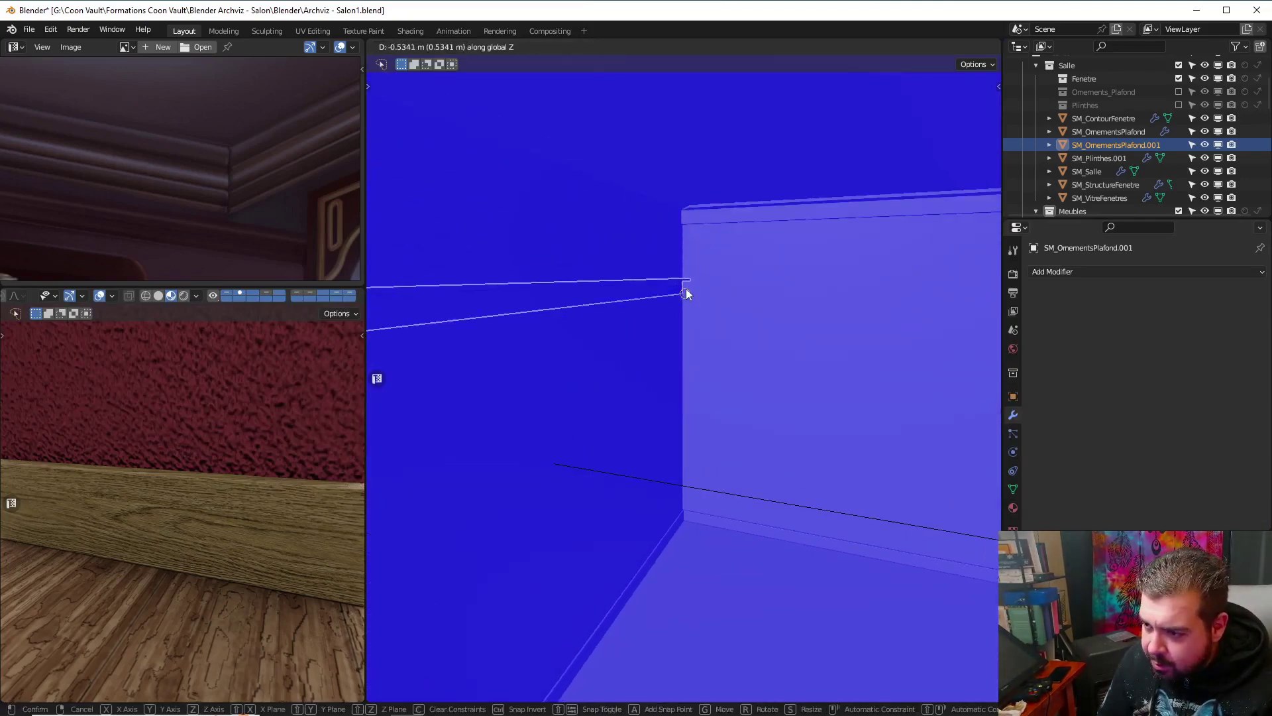
{"action": "left_click", "coordinate": [686, 294]}
{"action": "key", "text": "g"}
{"action": "key", "text": "z"}
{"action": "left_click", "coordinate": [662, 171]}
Try to snap SM_OrnementsPlafond.001 along global X at the ceiling corner, and undo the move
{"action": "key", "text": "g"}
{"action": "key", "text": "x"}
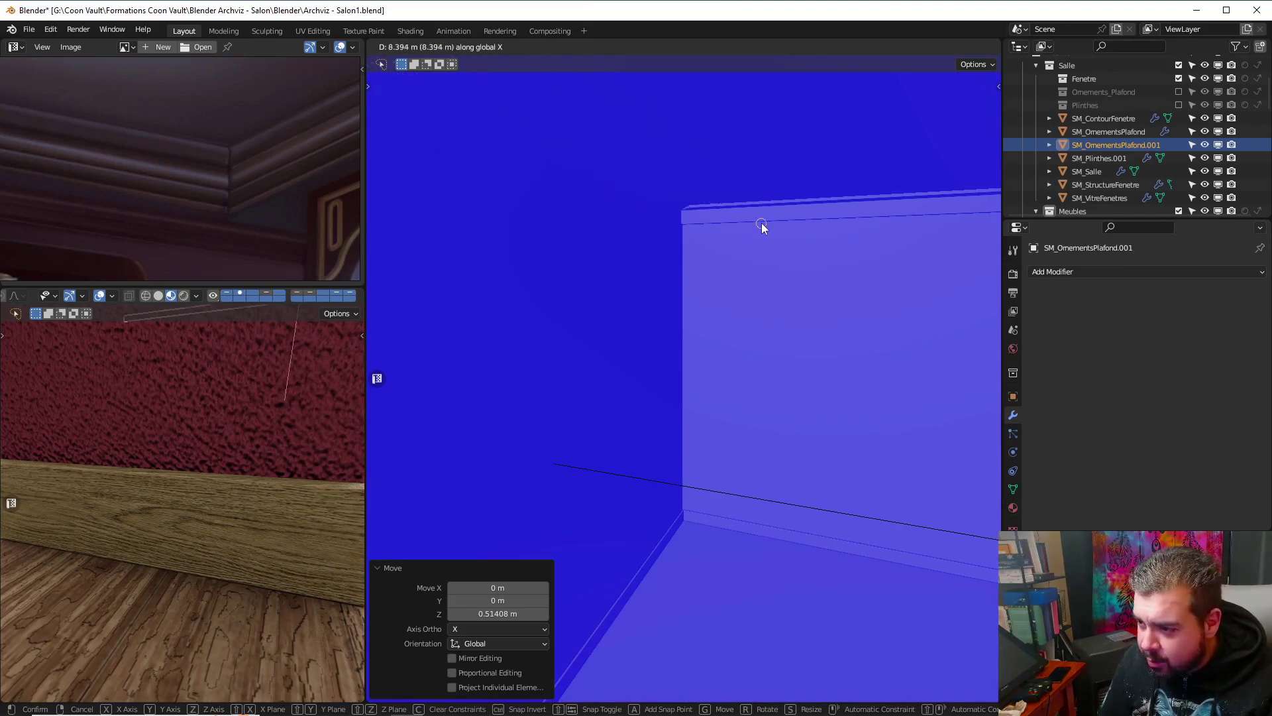
{"action": "left_click", "coordinate": [742, 224]}
{"action": "key", "text": "h"}
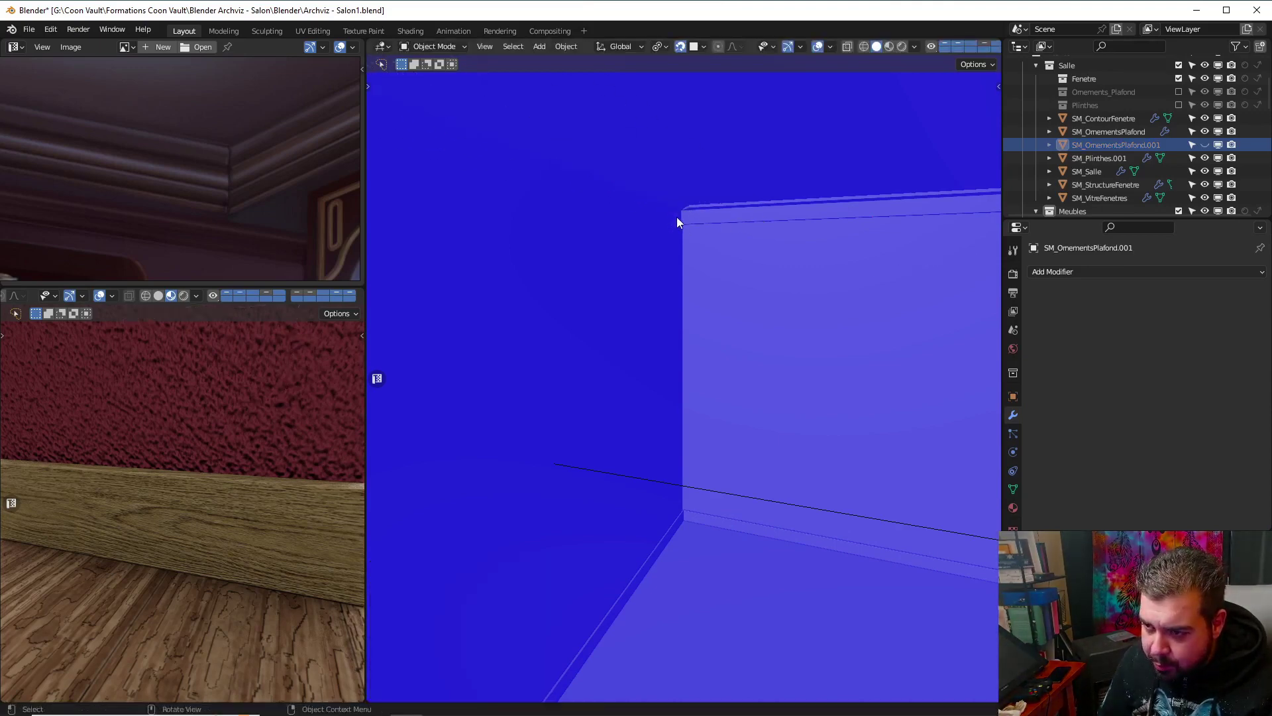
{"action": "key", "text": "x"}
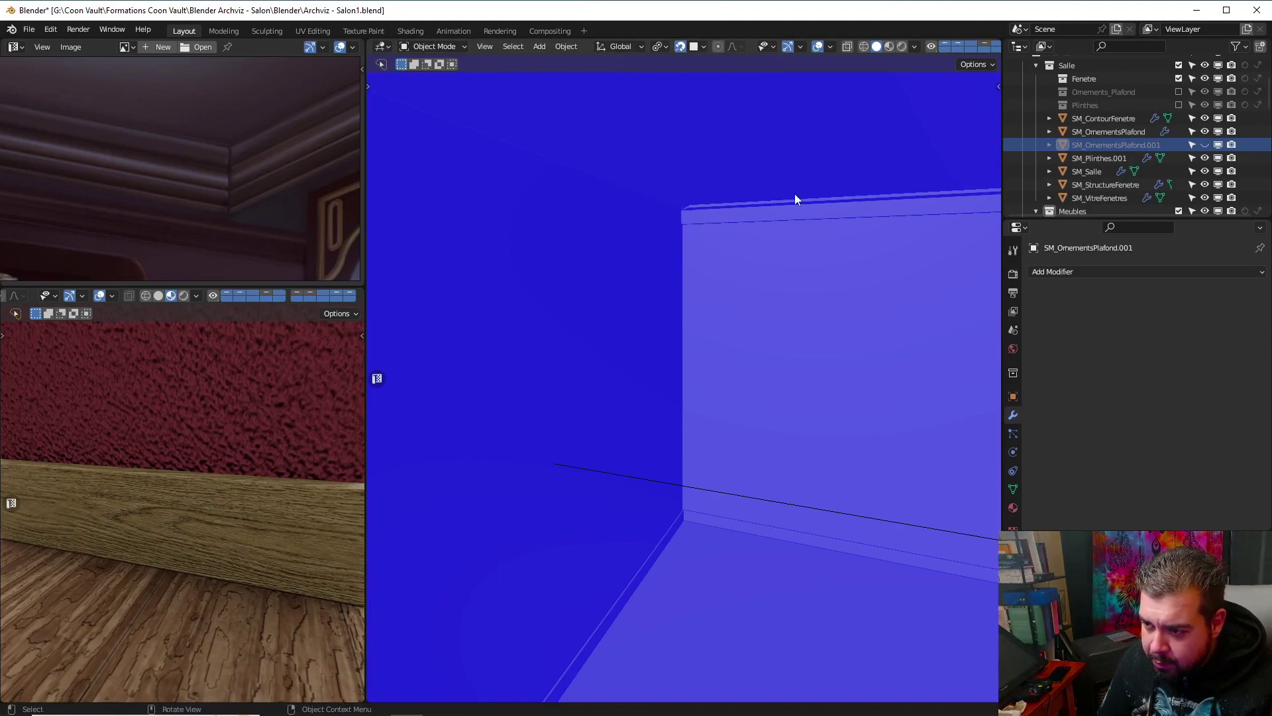
{"action": "key", "text": "alt+h"}
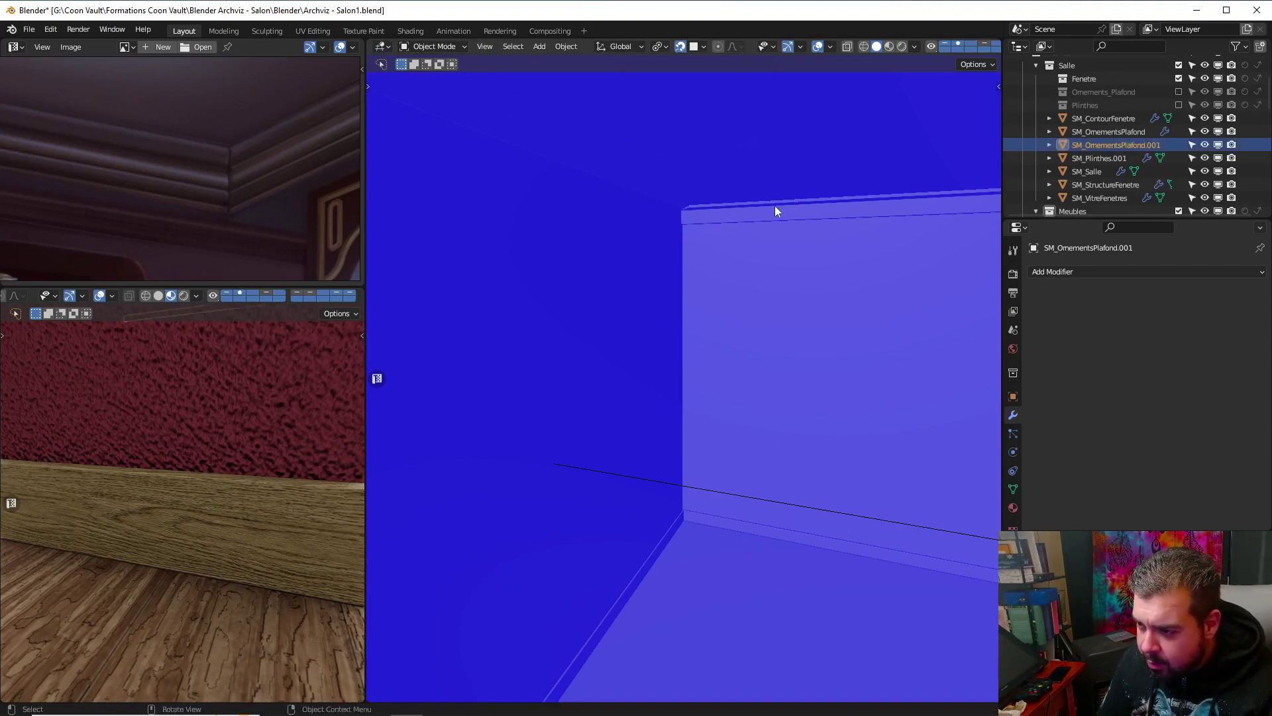
{"action": "key", "text": "ctrl+z"}
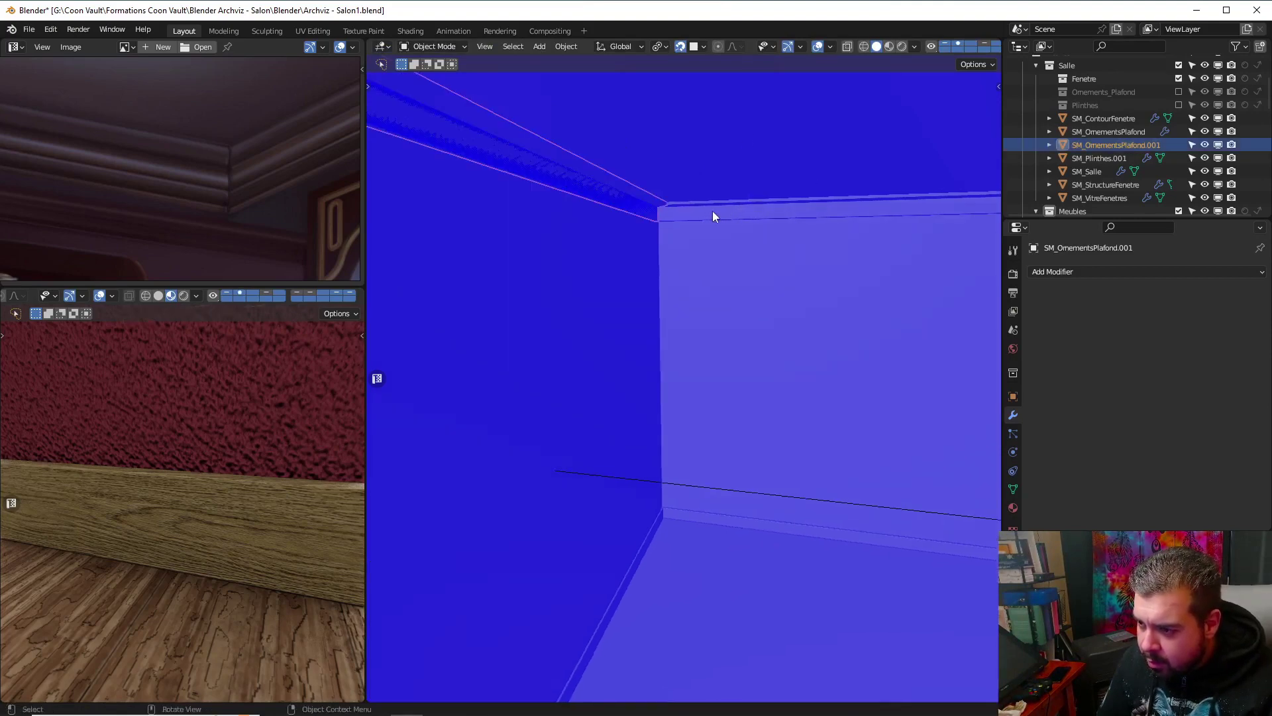
{"action": "key", "text": "g"}
{"action": "key", "text": "x"}
{"action": "left_click", "coordinate": [744, 222]}
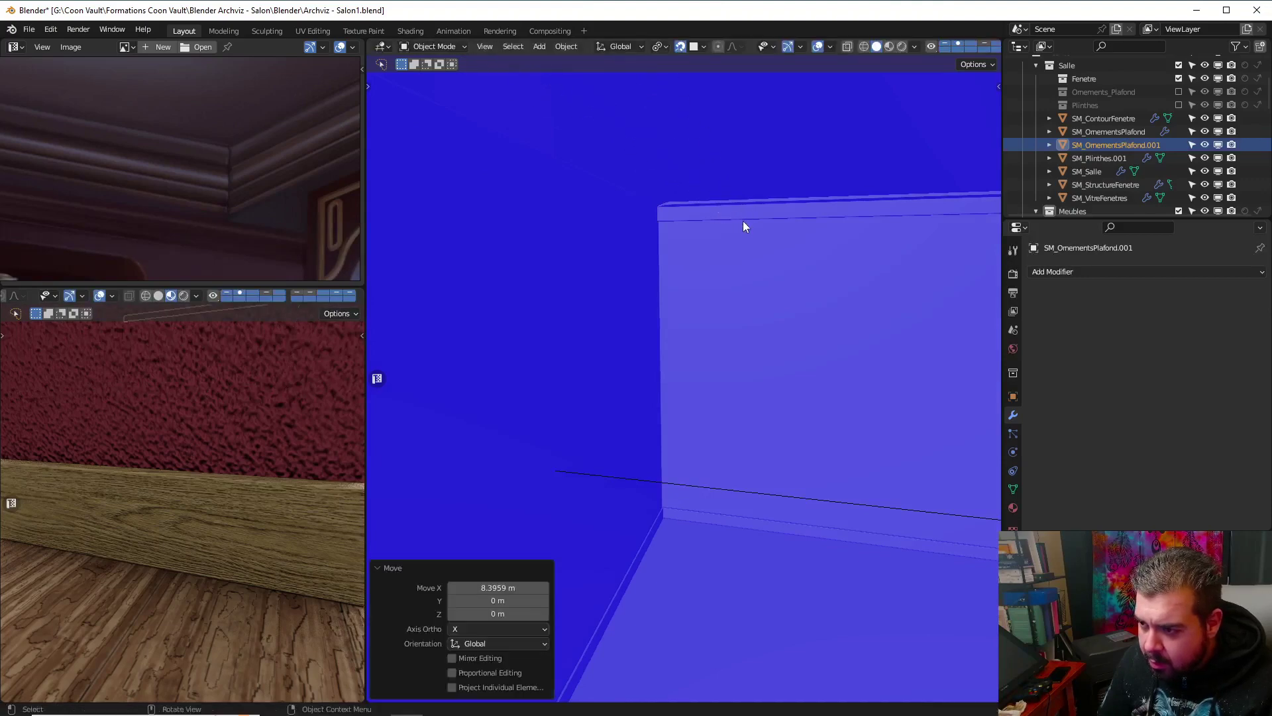
{"action": "key", "text": "ctrl+z"}
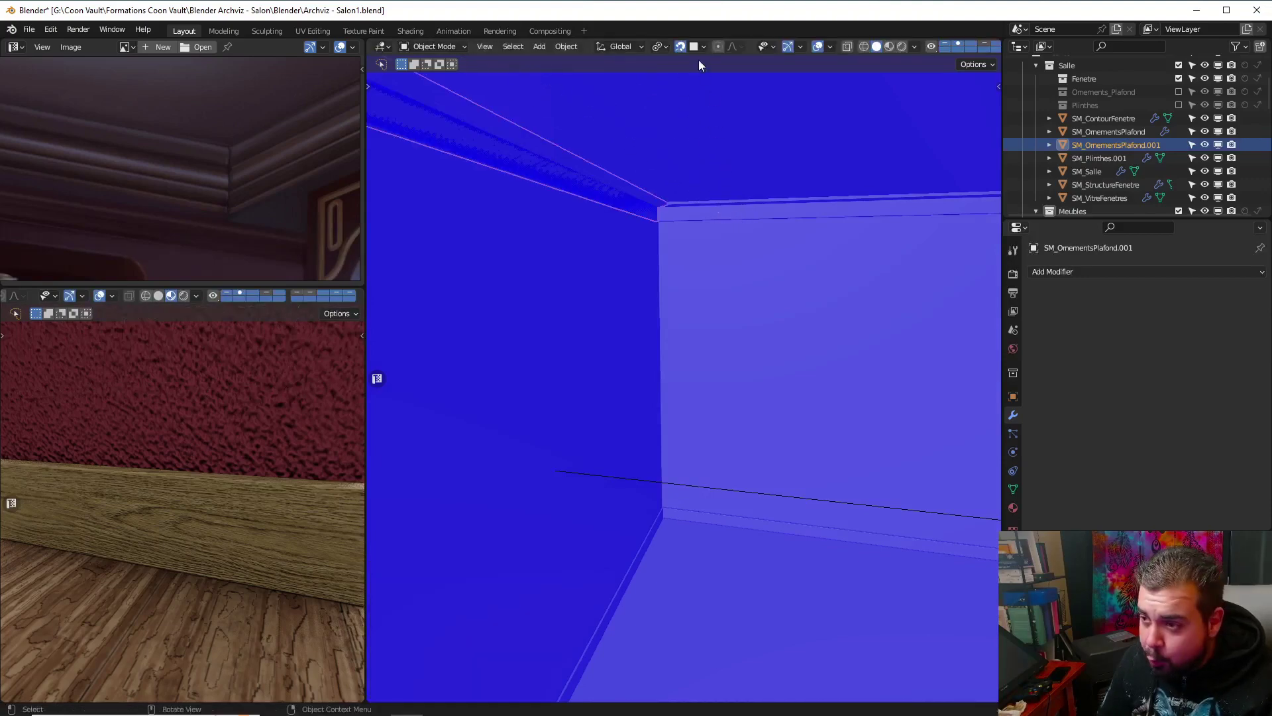
Turn snapping off and move SM_OrnementsPlafond.001 about 0.353 m along global X, away from the wall
{"action": "left_click", "coordinate": [681, 47]}
{"action": "key", "text": "g"}
{"action": "key", "text": "x"}
{"action": "left_click", "coordinate": [714, 54]}
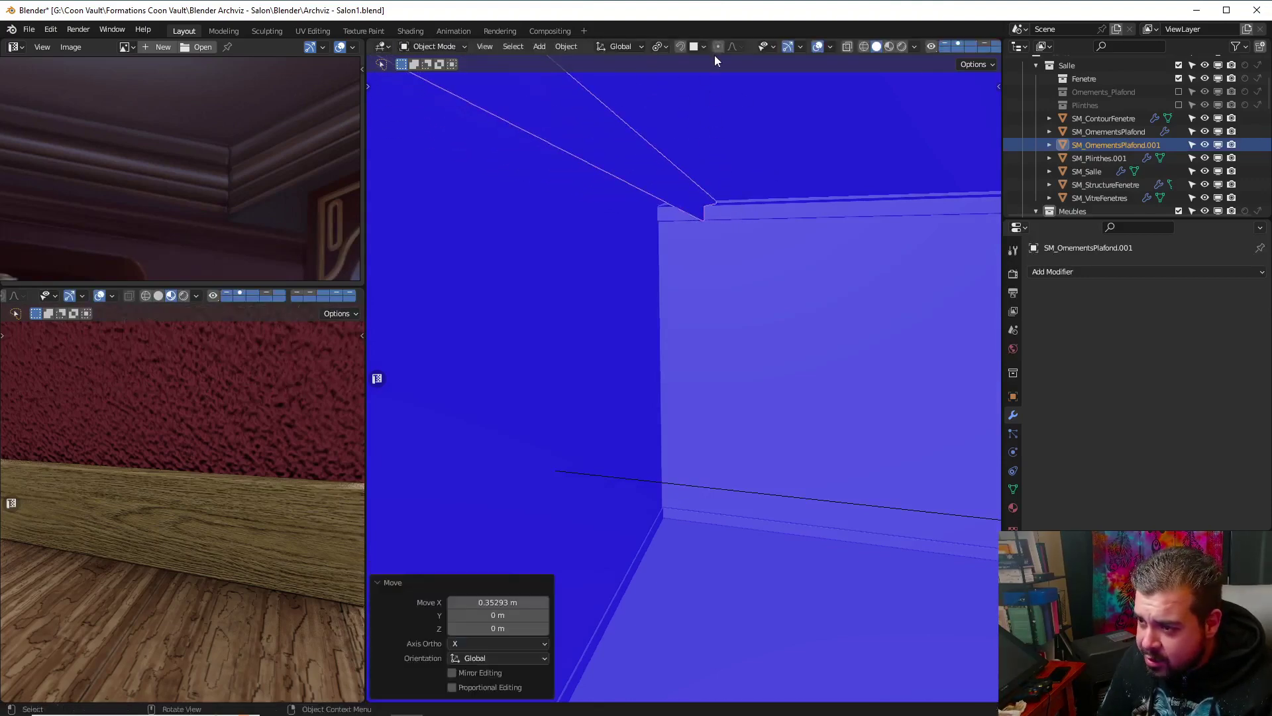
Turn snapping back on, snap SM_OrnementsPlafond.001 along global X to the wall corner, and deselect everything
{"action": "left_click", "coordinate": [681, 47]}
{"action": "key", "text": "g"}
{"action": "key", "text": "x"}
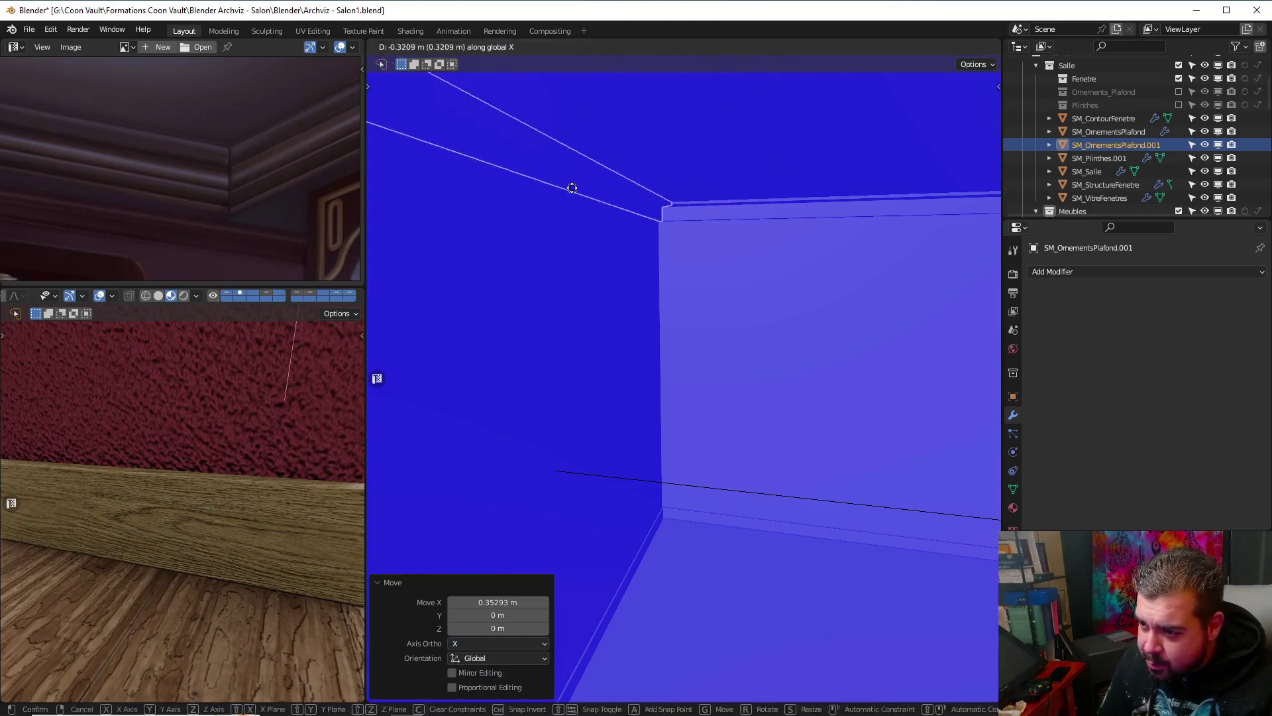
{"action": "left_click", "coordinate": [687, 233]}
{"action": "middle_click_drag", "start_coordinate": [686, 232], "coordinate": [642, 242]}
{"action": "key", "text": "a"}
{"action": "left_click", "coordinate": [645, 173]}
Select SM_OrnementsPlafond at the ceiling corner and enter Edit Mode
{"action": "middle_click_drag", "start_coordinate": [805, 197], "coordinate": [641, 308]}
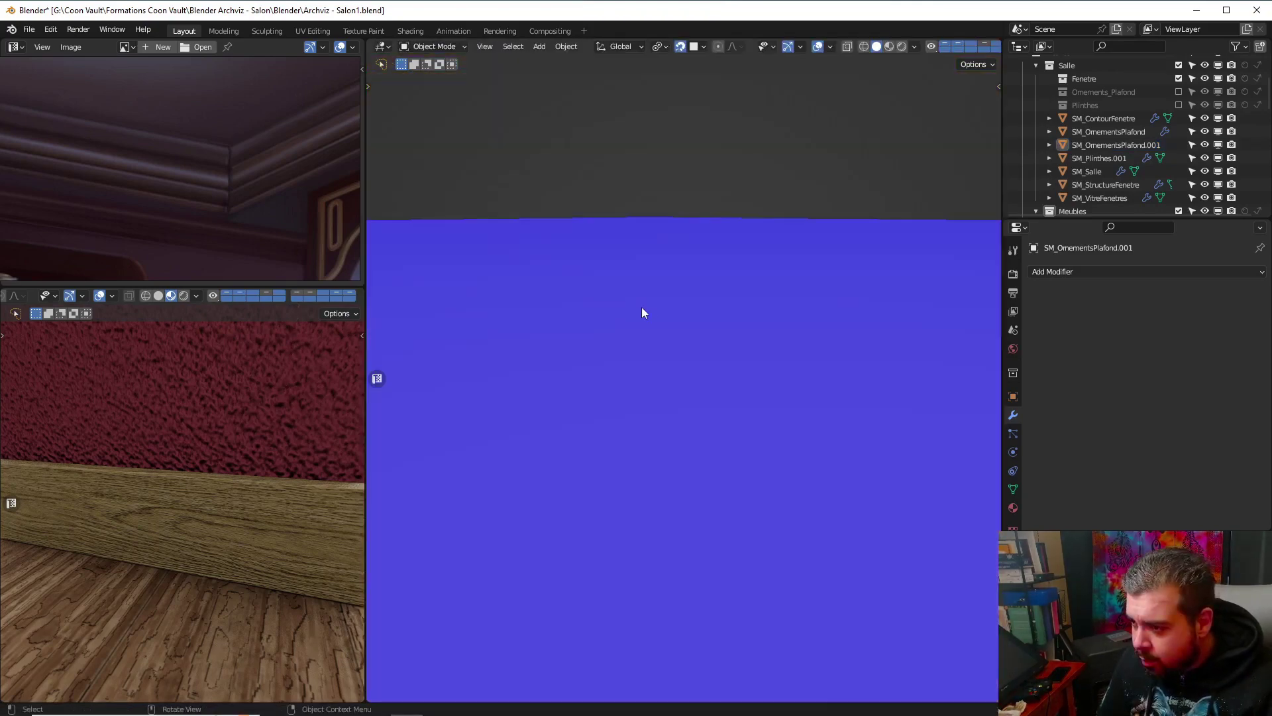
{"action": "scroll", "coordinate": [646, 306], "scroll_direction": "up", "scroll_amount": 3}
{"action": "scroll", "coordinate": [729, 265], "scroll_direction": "down", "scroll_amount": 8}
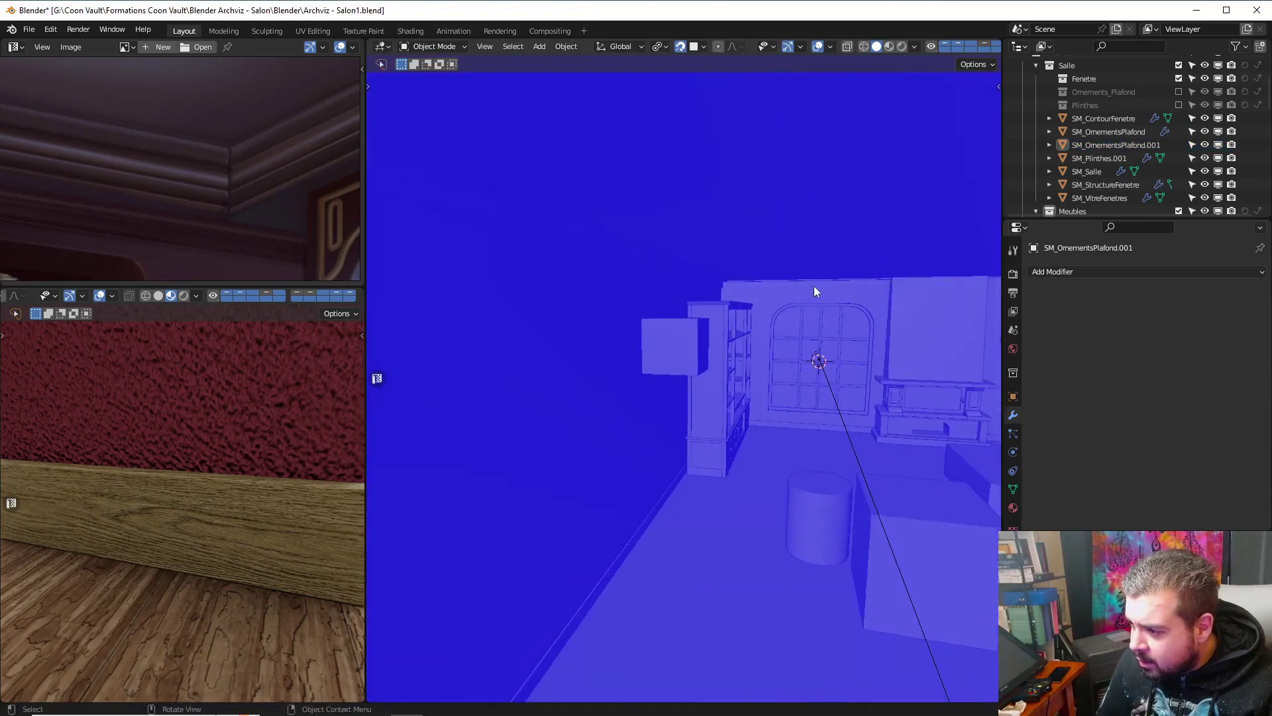
{"action": "scroll", "coordinate": [641, 276], "scroll_direction": "up", "scroll_amount": 8}
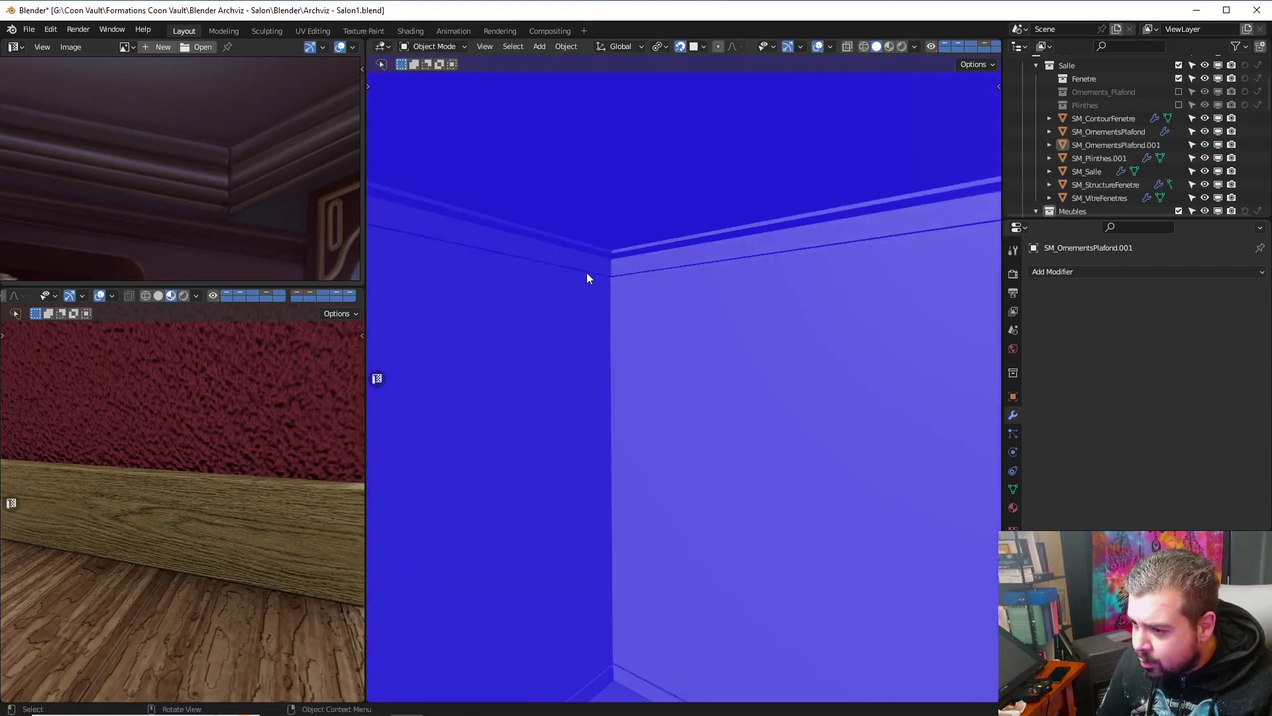
{"action": "middle_click_drag", "start_coordinate": [604, 274], "coordinate": [699, 302]}
{"action": "left_click", "coordinate": [797, 263]}
{"action": "key", "text": "Tab"}
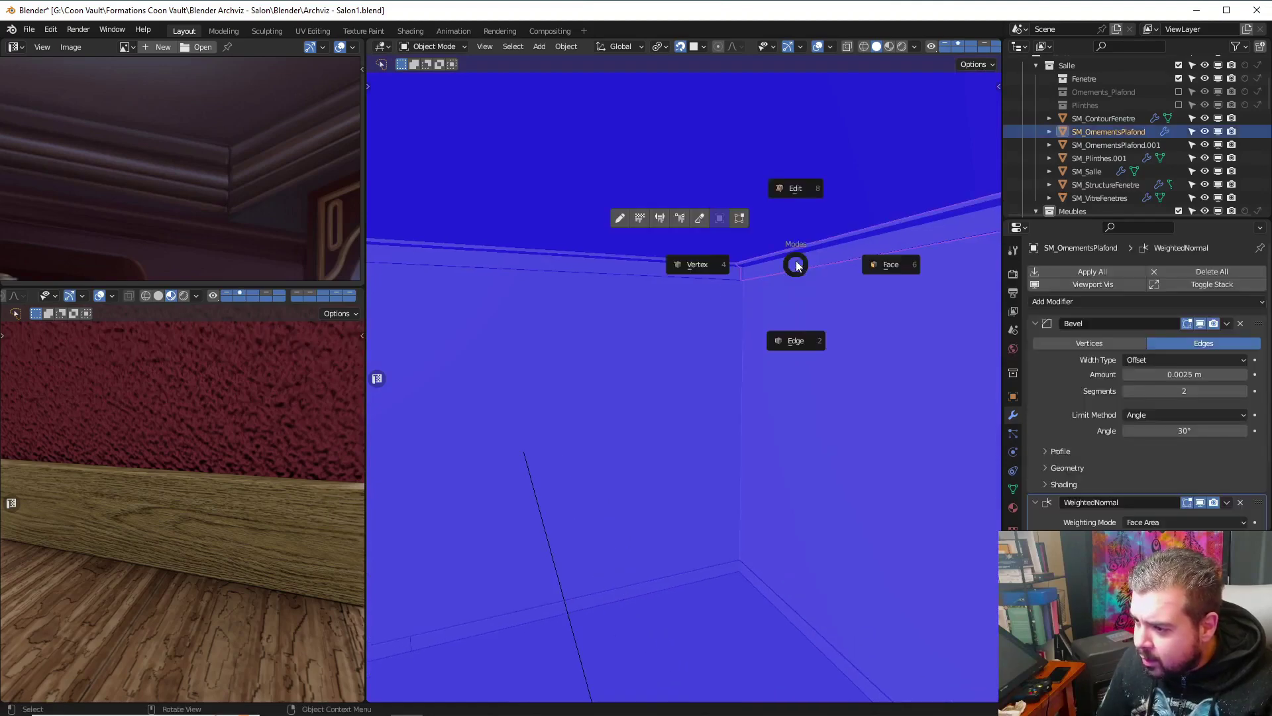
{"action": "left_click", "coordinate": [792, 193]}
Clear the mesh selection and select the linked geometry of the ornament strip along the wall
{"action": "key", "text": "a"}
{"action": "left_click", "coordinate": [773, 183]}
{"action": "key", "text": "l"}
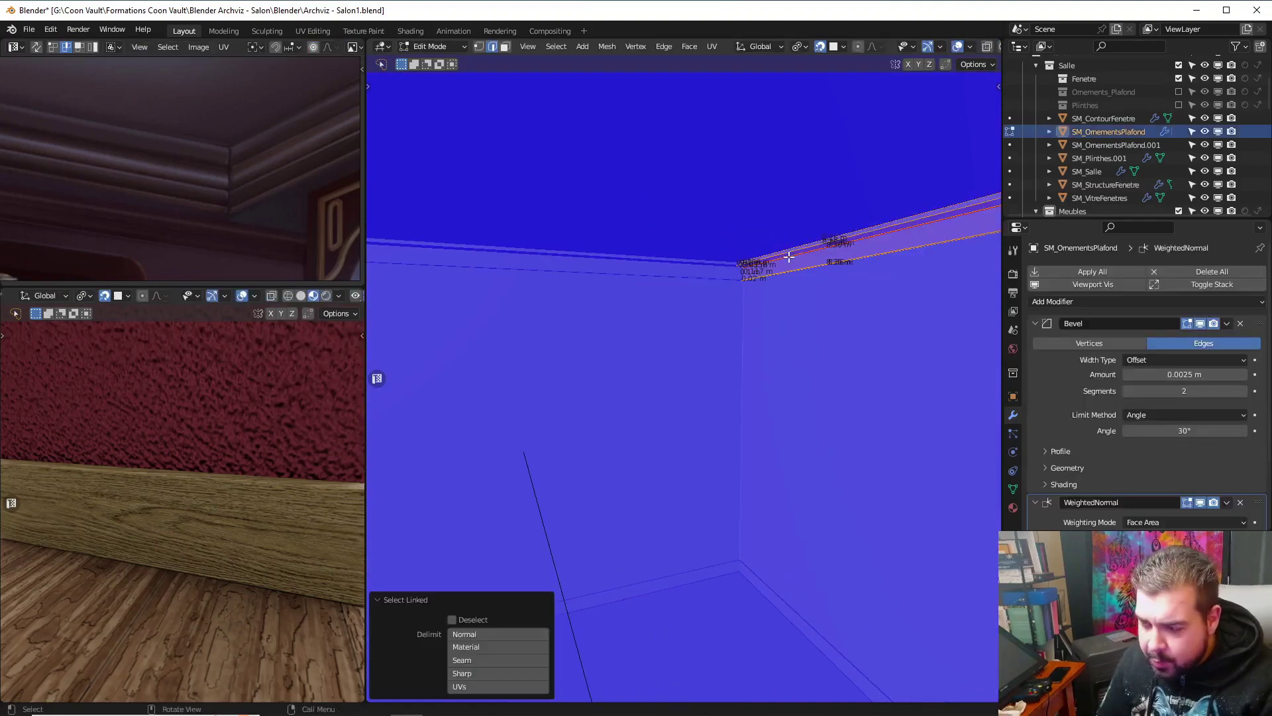
{"action": "left_click", "coordinate": [789, 256]}
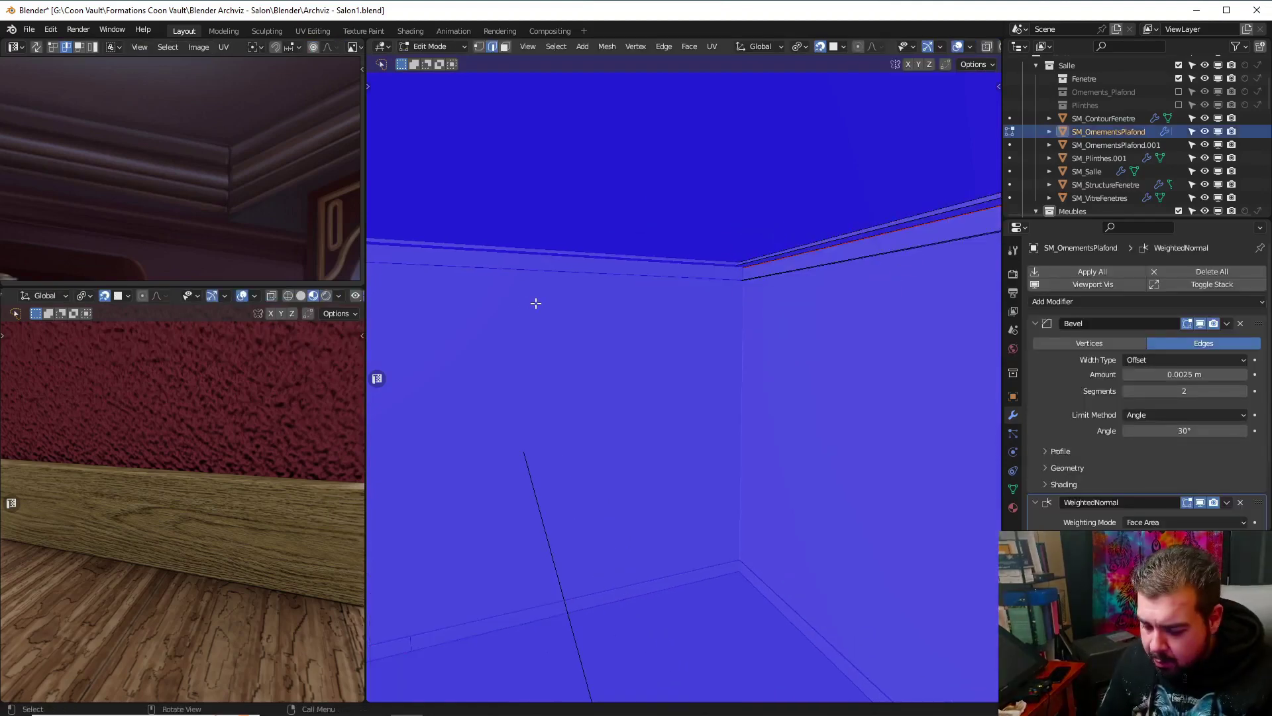
{"action": "key", "text": "KP_Divide"}
{"action": "scroll", "coordinate": [537, 303], "scroll_direction": "up", "scroll_amount": 10}
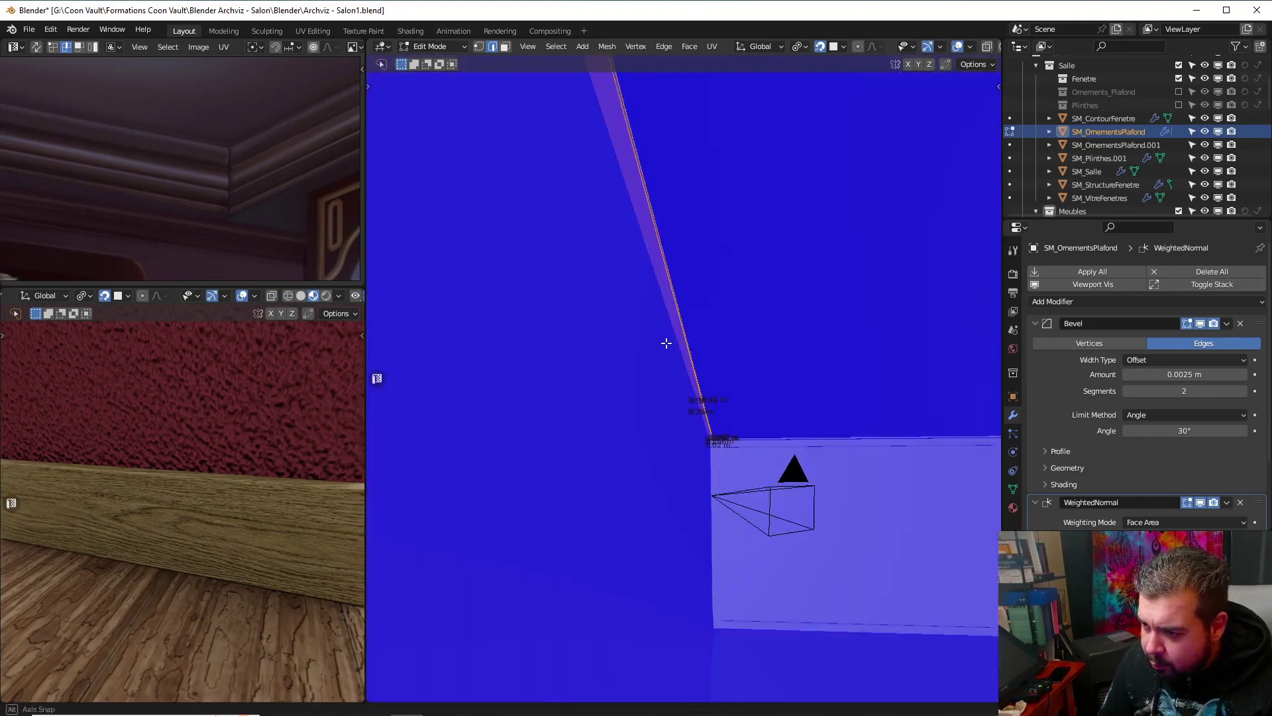
Move the selected ornament strip about 0.411 m along global Y, away from the wall
{"action": "key", "text": "g"}
{"action": "key", "text": "y"}
{"action": "left_click", "coordinate": [753, 330]}
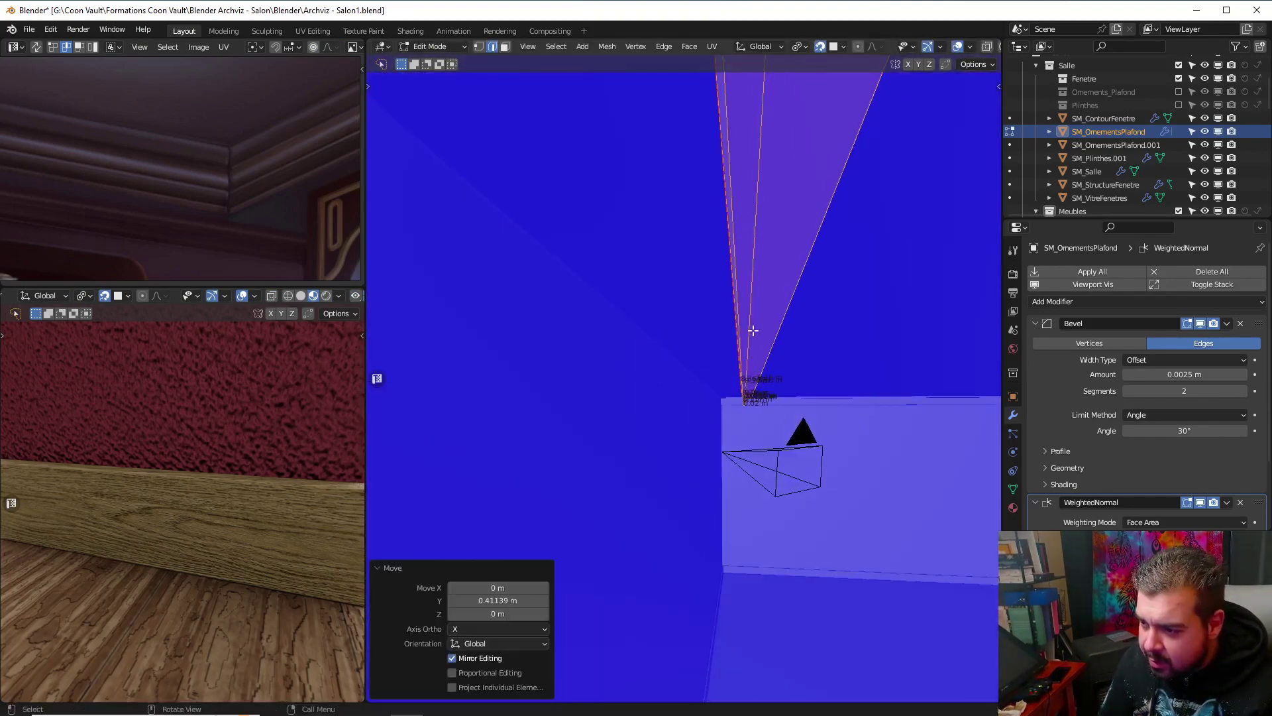
Try a second move of the selected ornament strip along global Y, and undo it
{"action": "key", "text": "g"}
{"action": "key", "text": "y"}
{"action": "left_click", "coordinate": [660, 417]}
{"action": "middle_click_drag", "start_coordinate": [660, 417], "coordinate": [705, 391]}
{"action": "key", "text": "ctrl+z"}
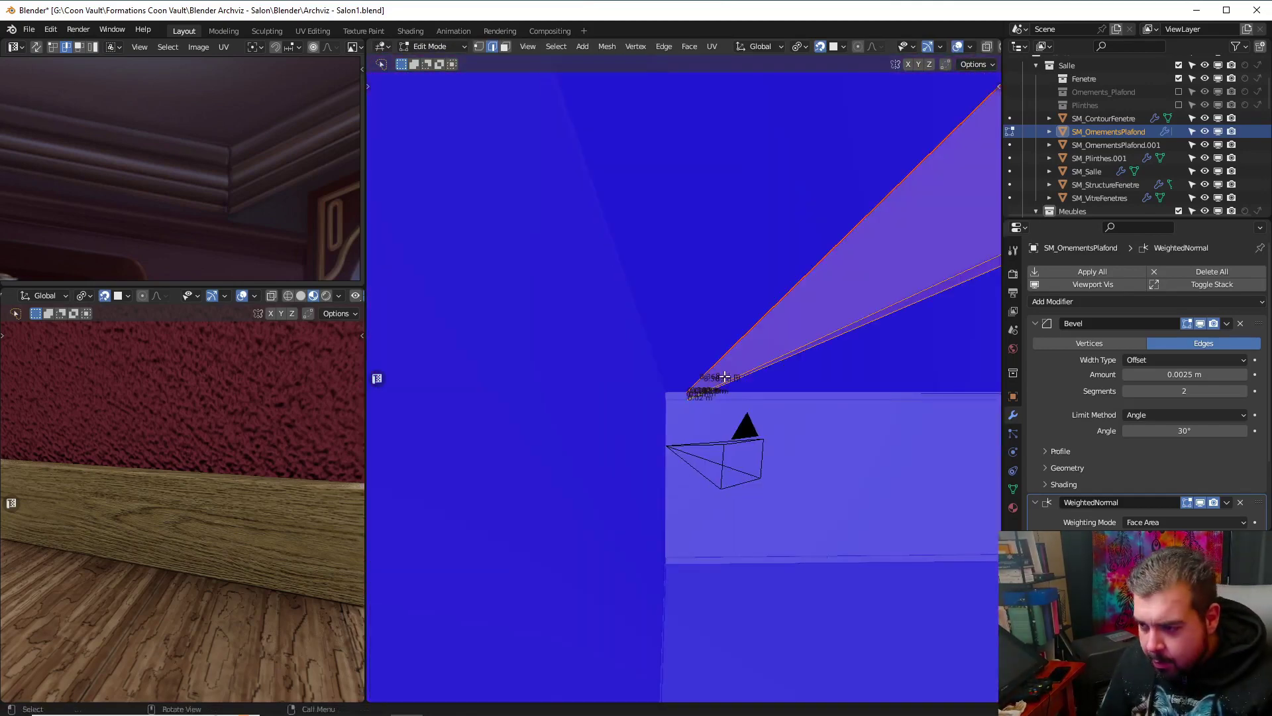
Separate the selected ornament strip into its own object and return to Object Mode
{"action": "key", "text": "p"}
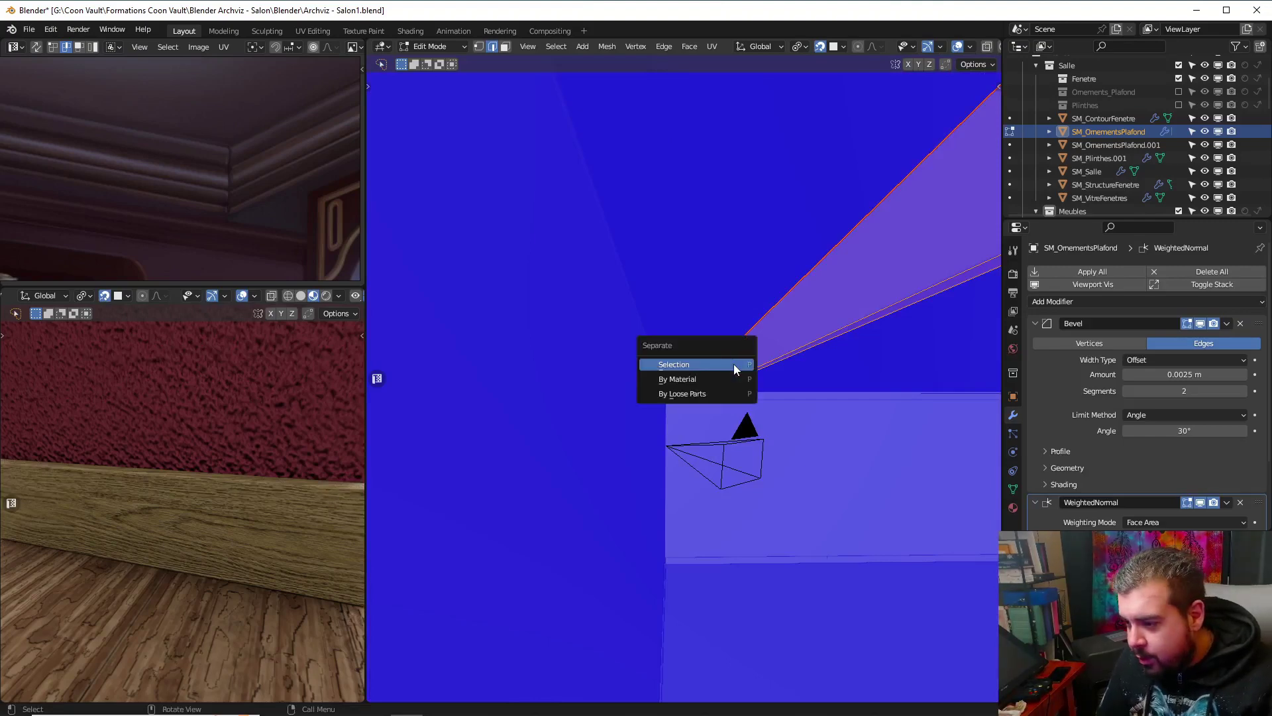
{"action": "left_click", "coordinate": [733, 364]}
{"action": "key", "text": "Tab"}
Select the separated ornament strip, apply its rotation and scale, and set its origin to its geometry
{"action": "left_click", "coordinate": [801, 336]}
{"action": "key", "text": "q"}
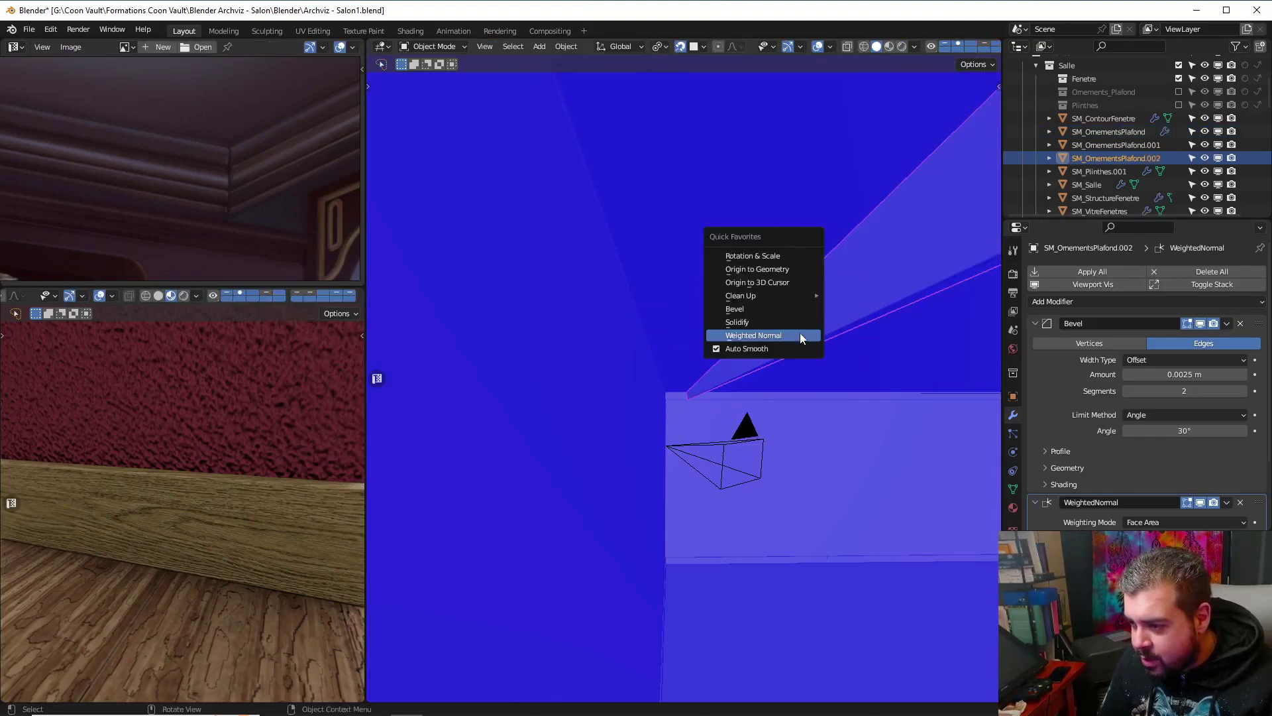
{"action": "left_click", "coordinate": [788, 257]}
{"action": "key", "text": "q"}
{"action": "left_click", "coordinate": [761, 272]}
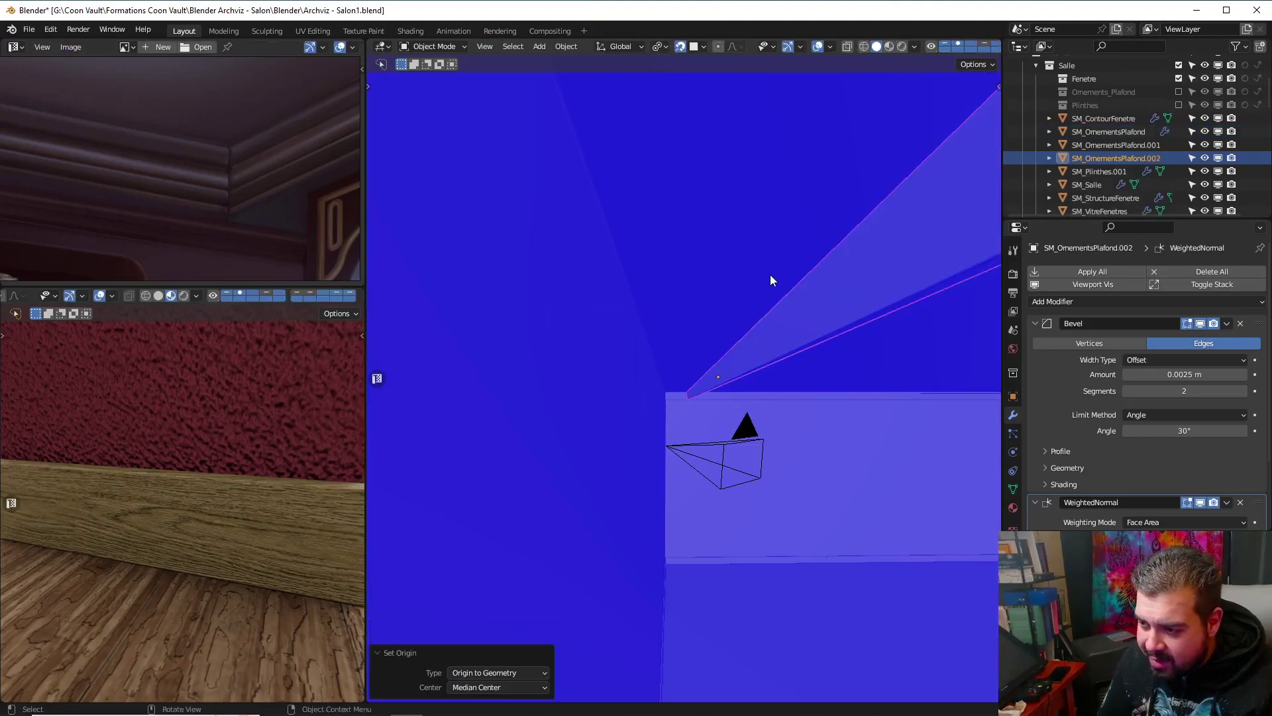
Move the separated ornament strip about -0.319 m along global Y so it lines up with the wall edge
{"action": "key", "text": "shift+s"}
{"action": "key", "text": "shift+s"}
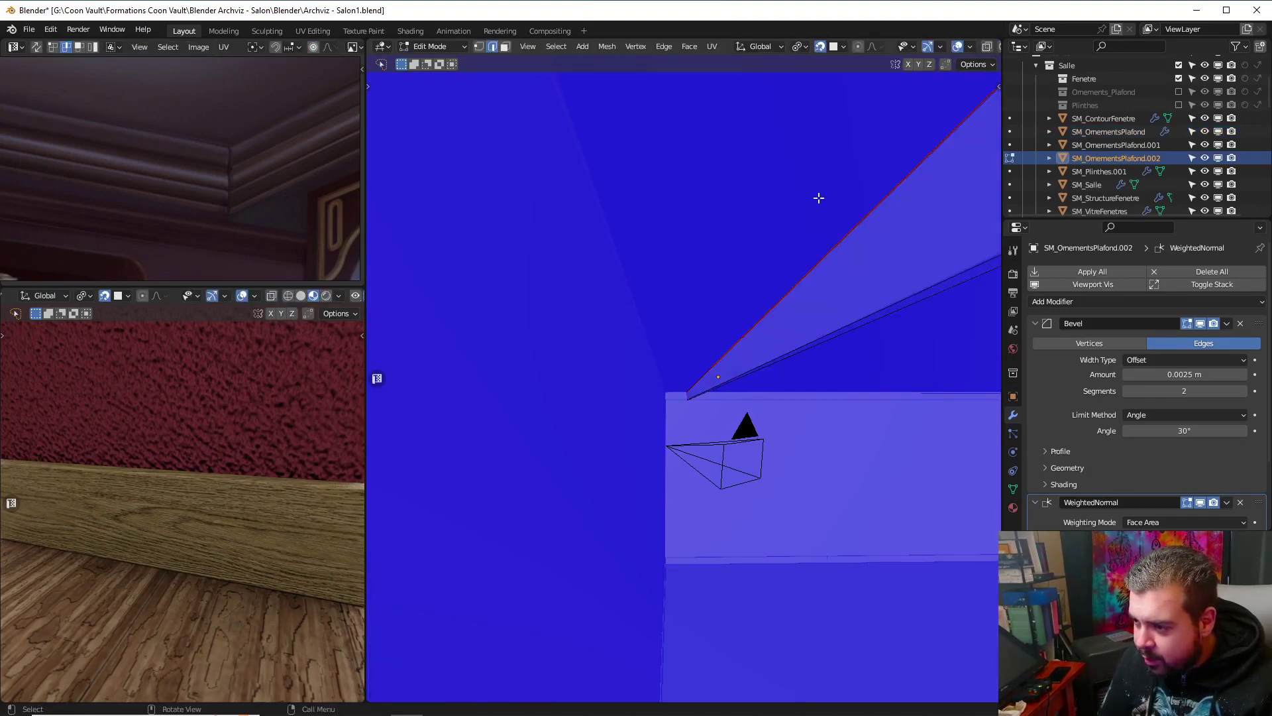
{"action": "key", "text": "shift+s"}
{"action": "key", "text": "g"}
{"action": "key", "text": "y"}
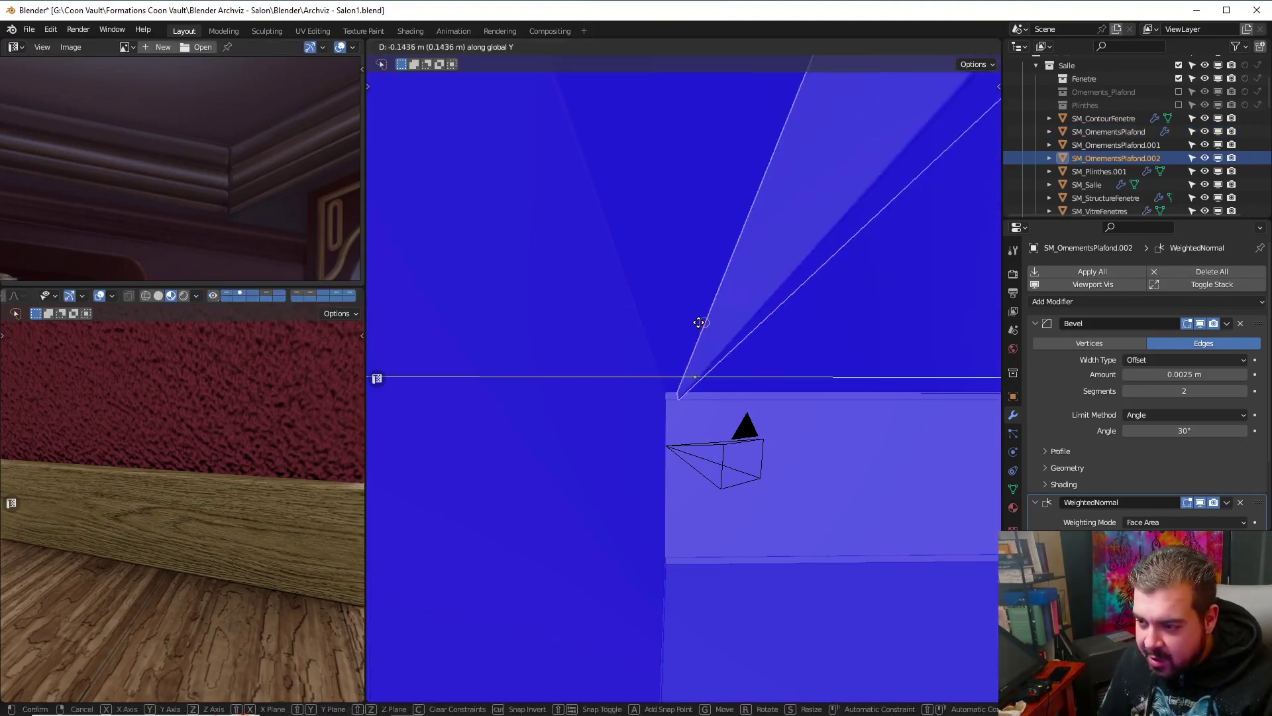
{"action": "left_click", "coordinate": [588, 321]}
Align the separated ornament strip with the ceiling along global Z and clear the selection
{"action": "key", "text": "g"}
{"action": "key", "text": "z"}
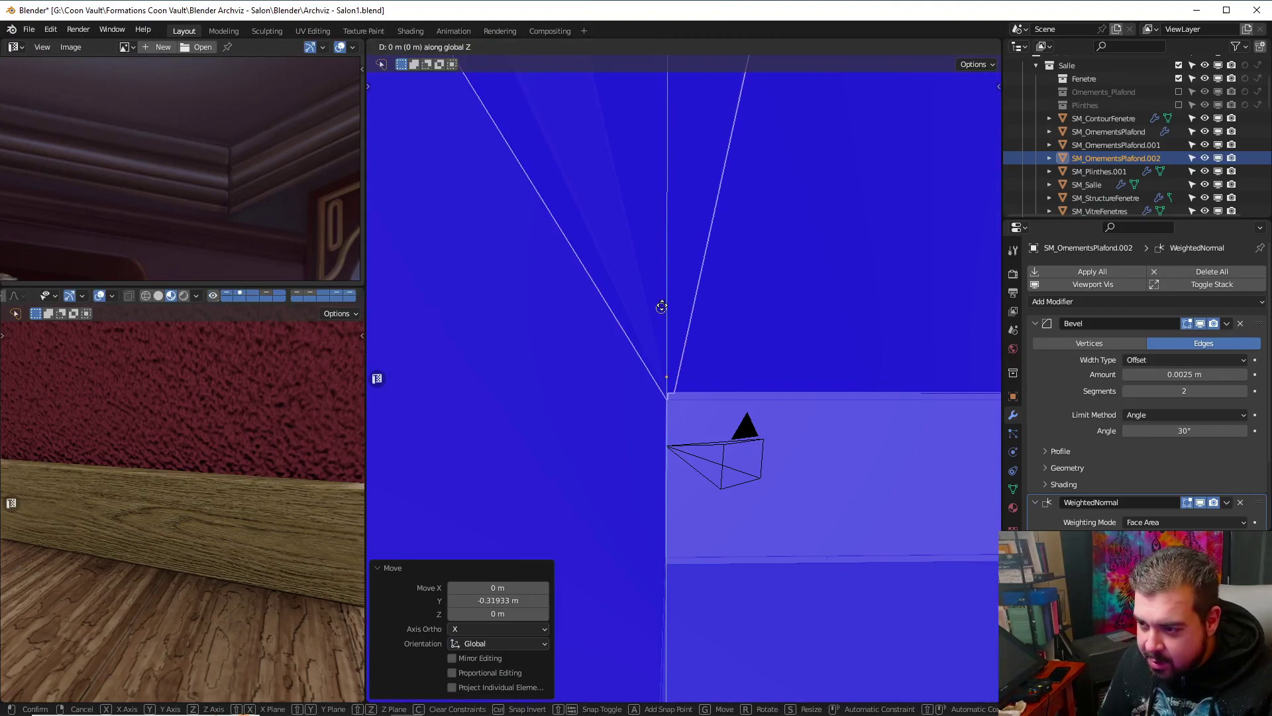
{"action": "left_click", "coordinate": [661, 223]}
{"action": "middle_click_drag", "start_coordinate": [662, 223], "coordinate": [749, 290]}
{"action": "key", "text": "a"}
{"action": "key", "text": "a"}
{"action": "middle_click_drag", "start_coordinate": [792, 388], "coordinate": [743, 310]}
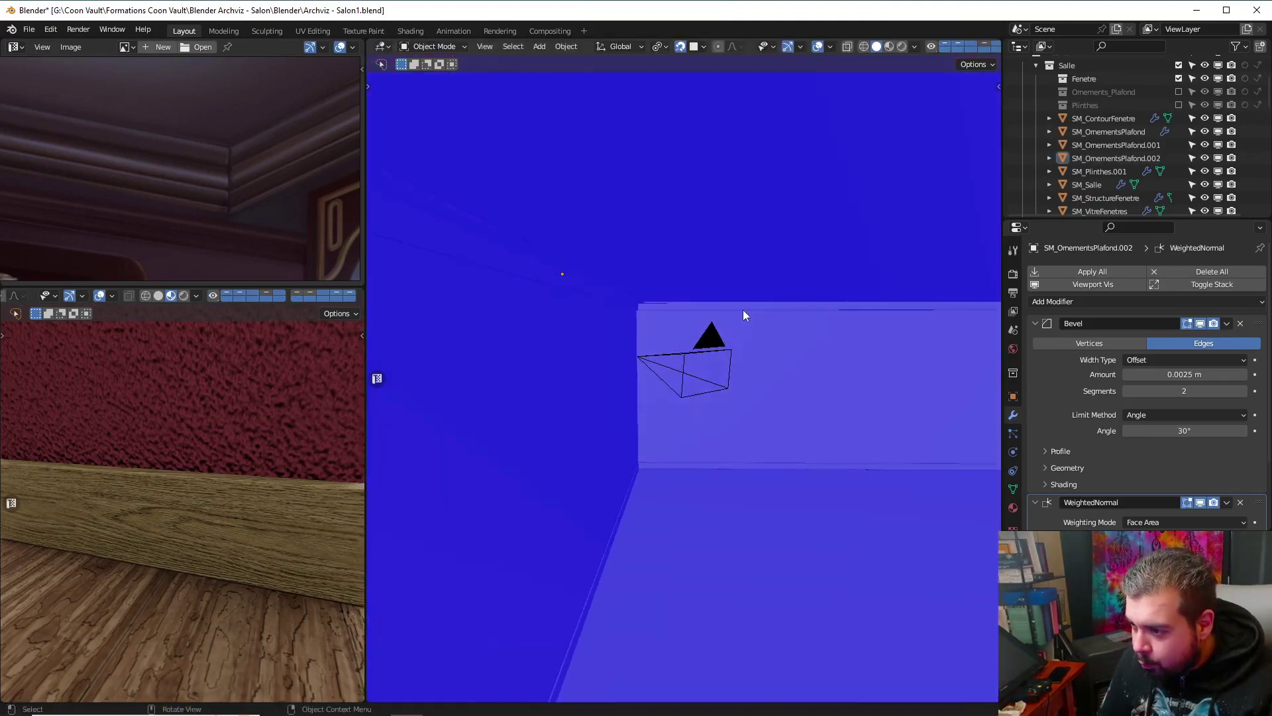
Separate one linked strip of SM_OrnementsPlafond.001 into its own object and return to Object Mode
{"action": "left_click", "coordinate": [745, 308]}
{"action": "key", "text": "KP_Decimal"}
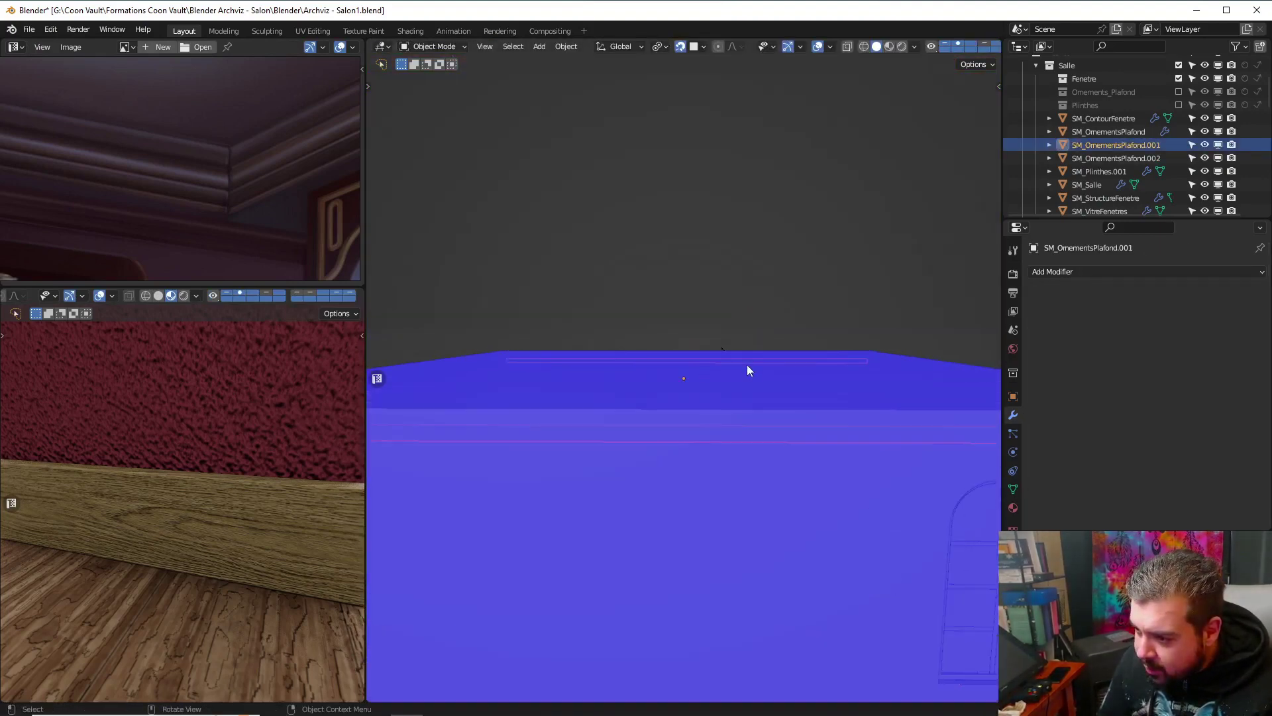
{"action": "middle_click_drag", "start_coordinate": [827, 355], "coordinate": [869, 353]}
{"action": "key", "text": "Tab"}
{"action": "left_click", "coordinate": [869, 291]}
{"action": "scroll", "coordinate": [762, 392], "scroll_direction": "up", "scroll_amount": 5}
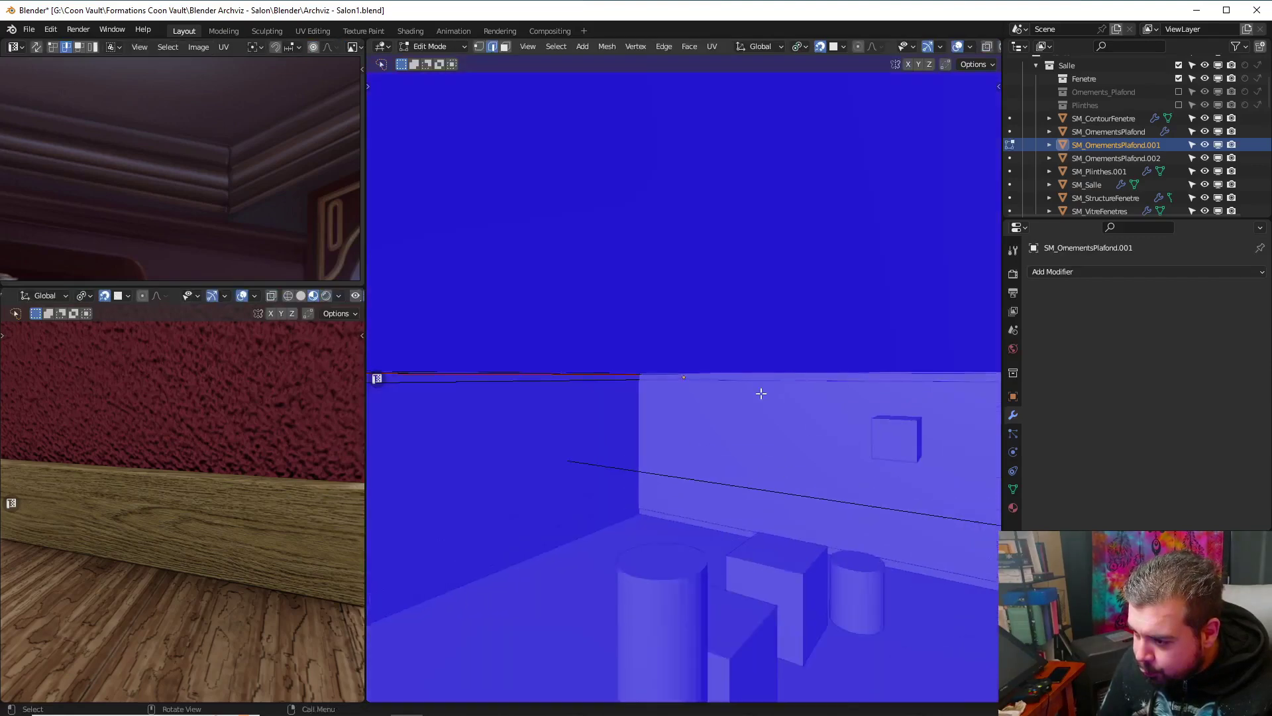
{"action": "scroll", "coordinate": [761, 393], "scroll_direction": "up", "scroll_amount": 1}
{"action": "key", "text": "l"}
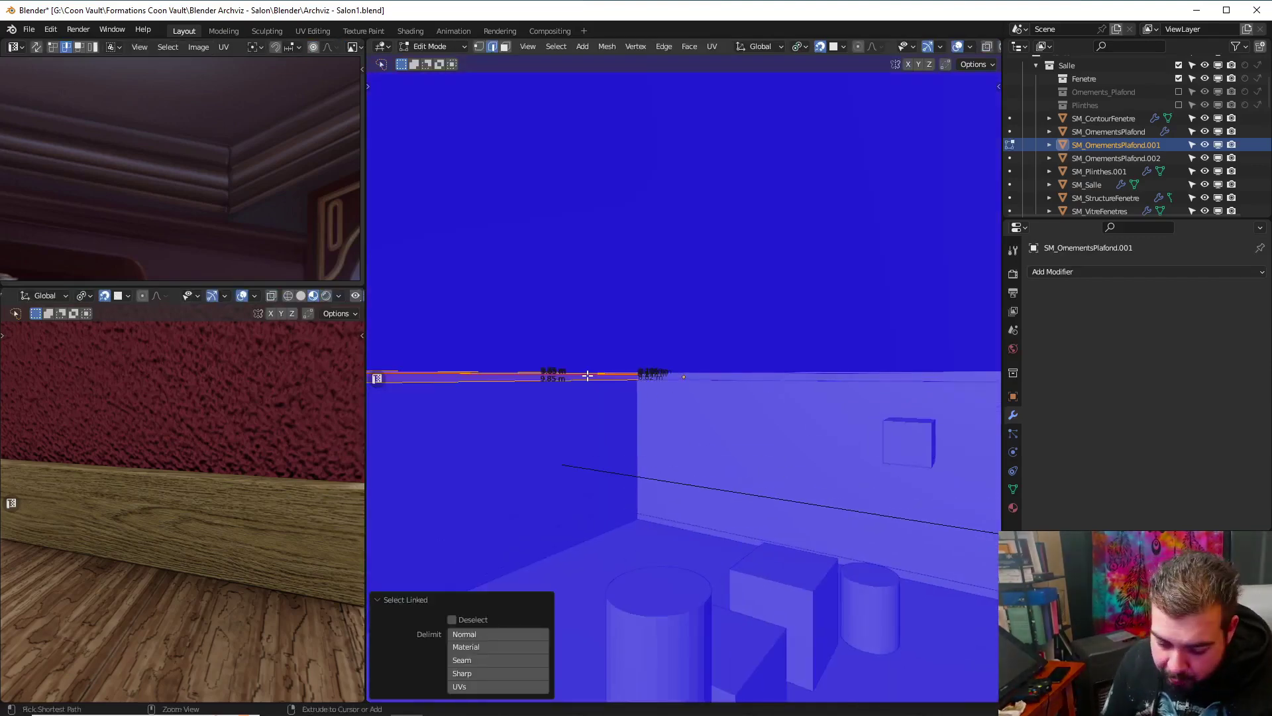
{"action": "key", "text": "ctrl+z"}
{"action": "key", "text": "p"}
{"action": "left_click", "coordinate": [733, 383]}
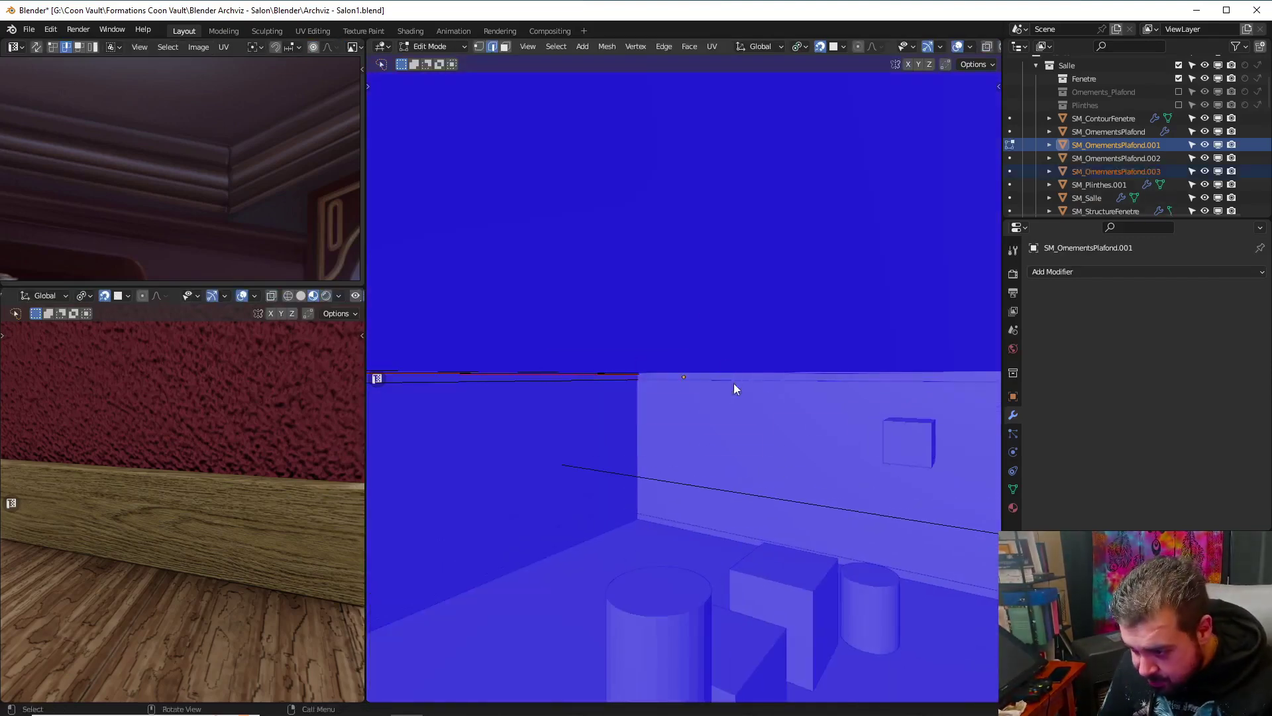
{"action": "key", "text": "Tab"}
{"action": "left_click", "coordinate": [741, 323]}
Apply rotation and scale to the two selected ornament objects and set their origins to their geometry
{"action": "scroll", "coordinate": [839, 320], "scroll_direction": "down", "scroll_amount": 3}
{"action": "middle_click_drag", "start_coordinate": [839, 325], "coordinate": [593, 250]}
{"action": "key", "text": "q"}
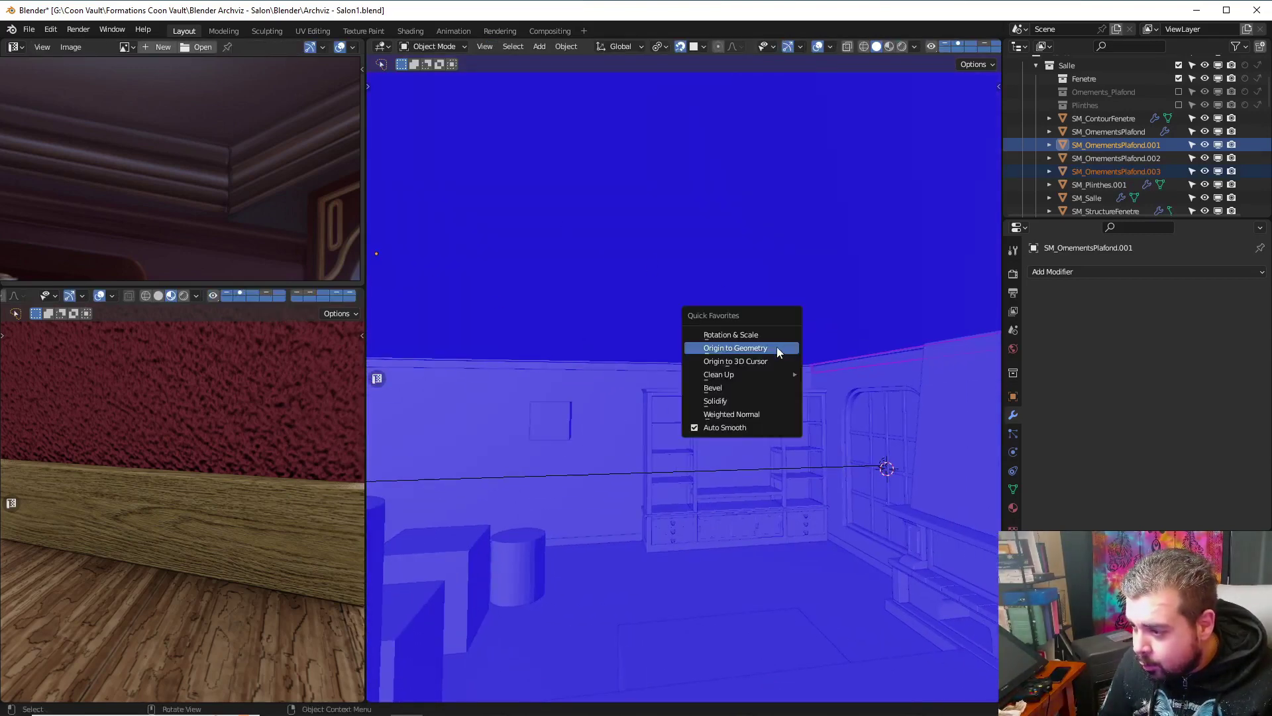
{"action": "left_click", "coordinate": [788, 335]}
{"action": "key", "text": "q"}
{"action": "left_click", "coordinate": [738, 346]}
{"action": "scroll", "coordinate": [735, 342], "scroll_direction": "up", "scroll_amount": 8}
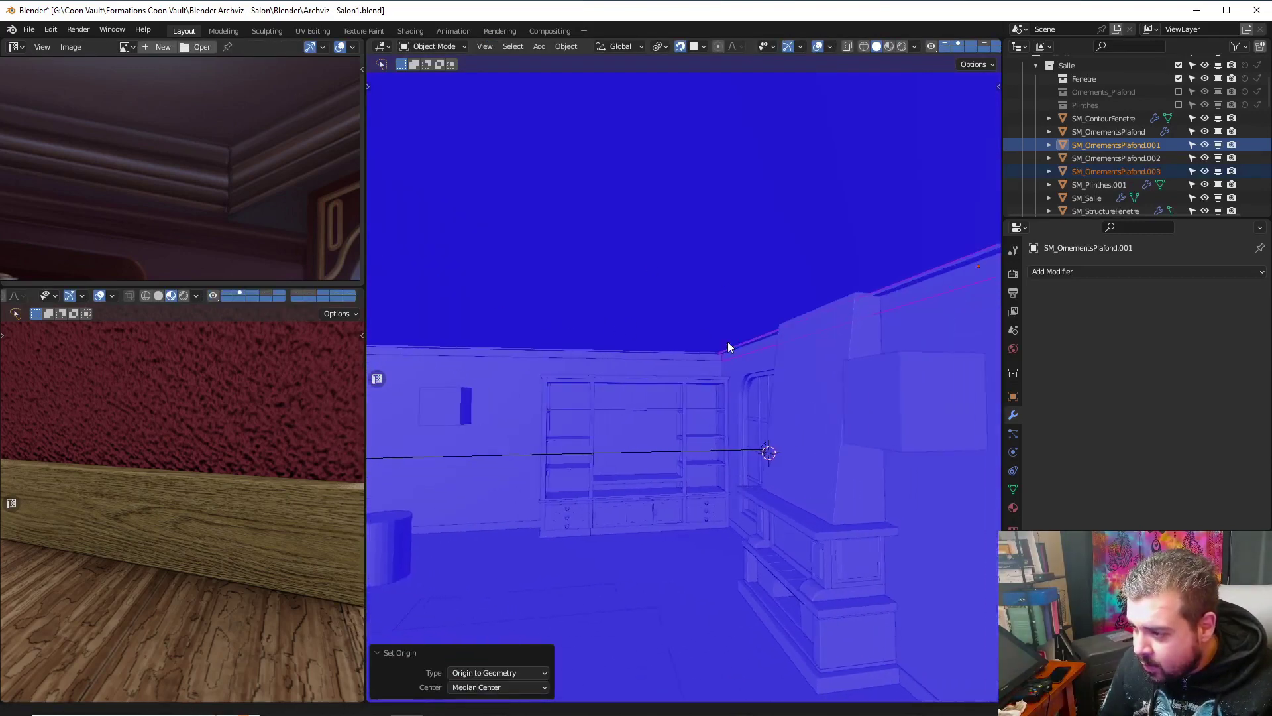
Shift the two selected ornament objects about -0.352 m along global X and back about 0.288 m along local X, against the wall
{"action": "key", "text": "g"}
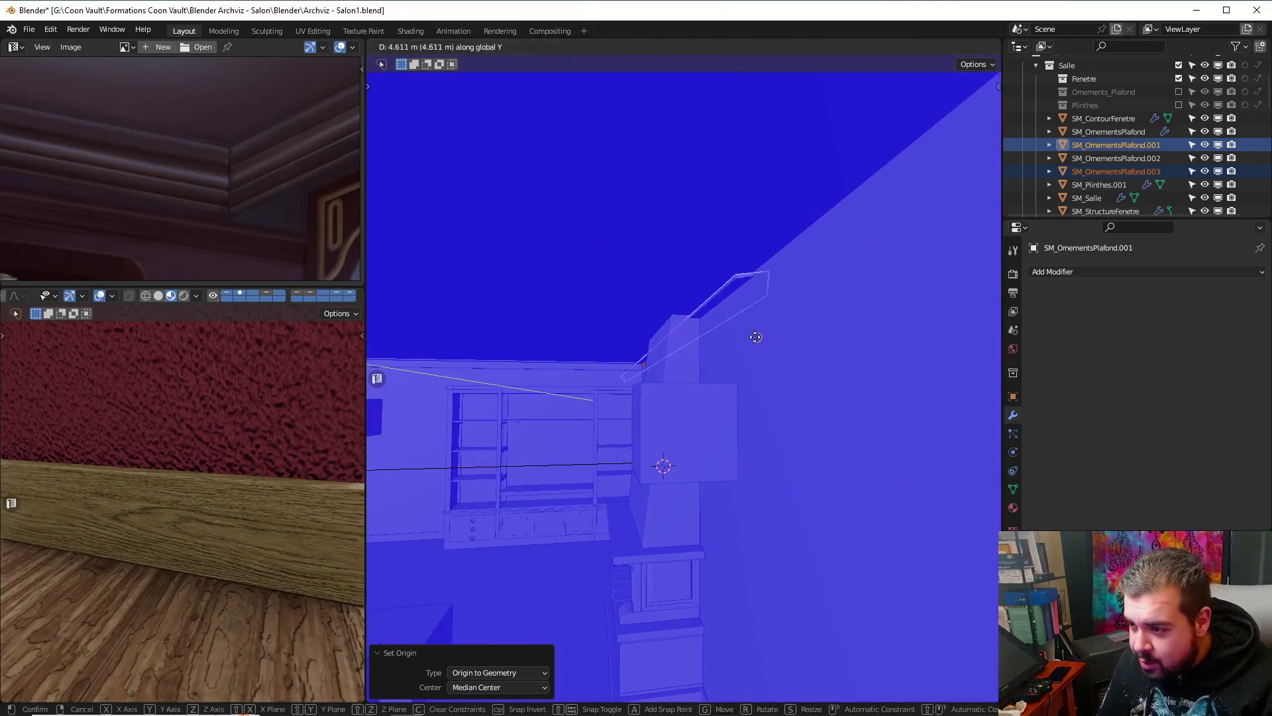
{"action": "key", "text": "x"}
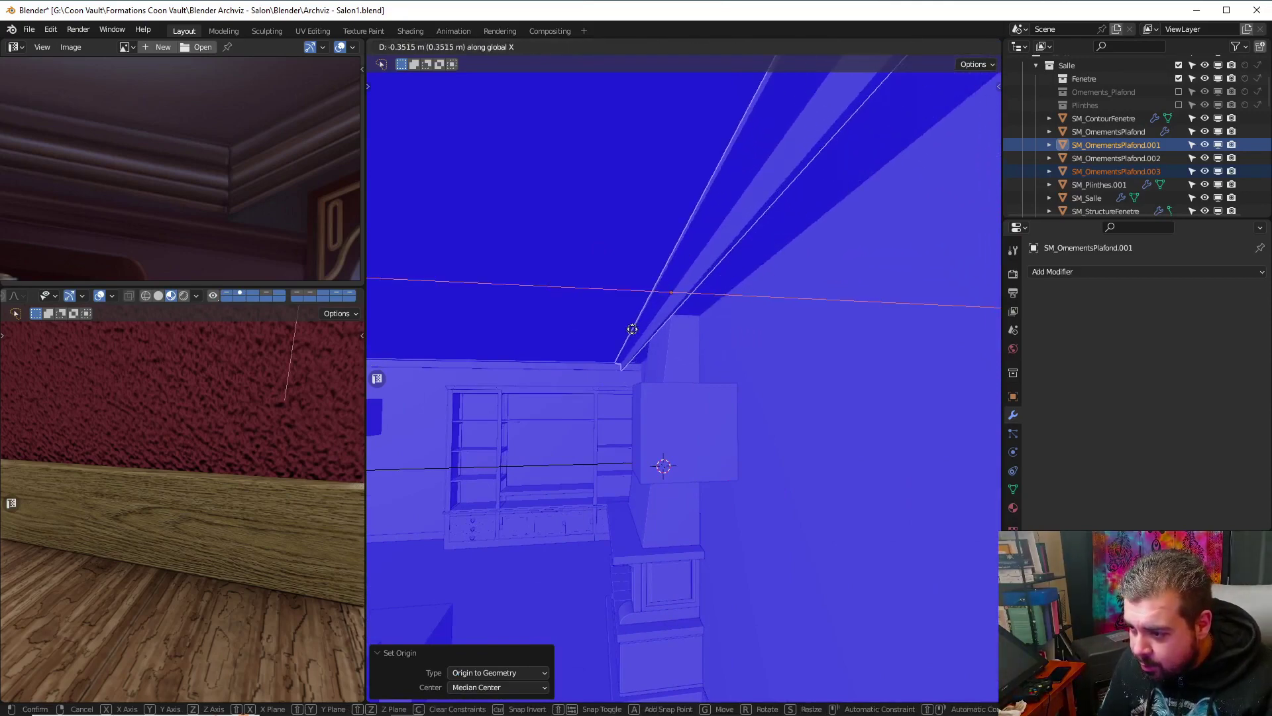
{"action": "left_click", "coordinate": [685, 336]}
{"action": "key", "text": "g"}
{"action": "key", "text": "x"}
{"action": "key", "text": "x"}
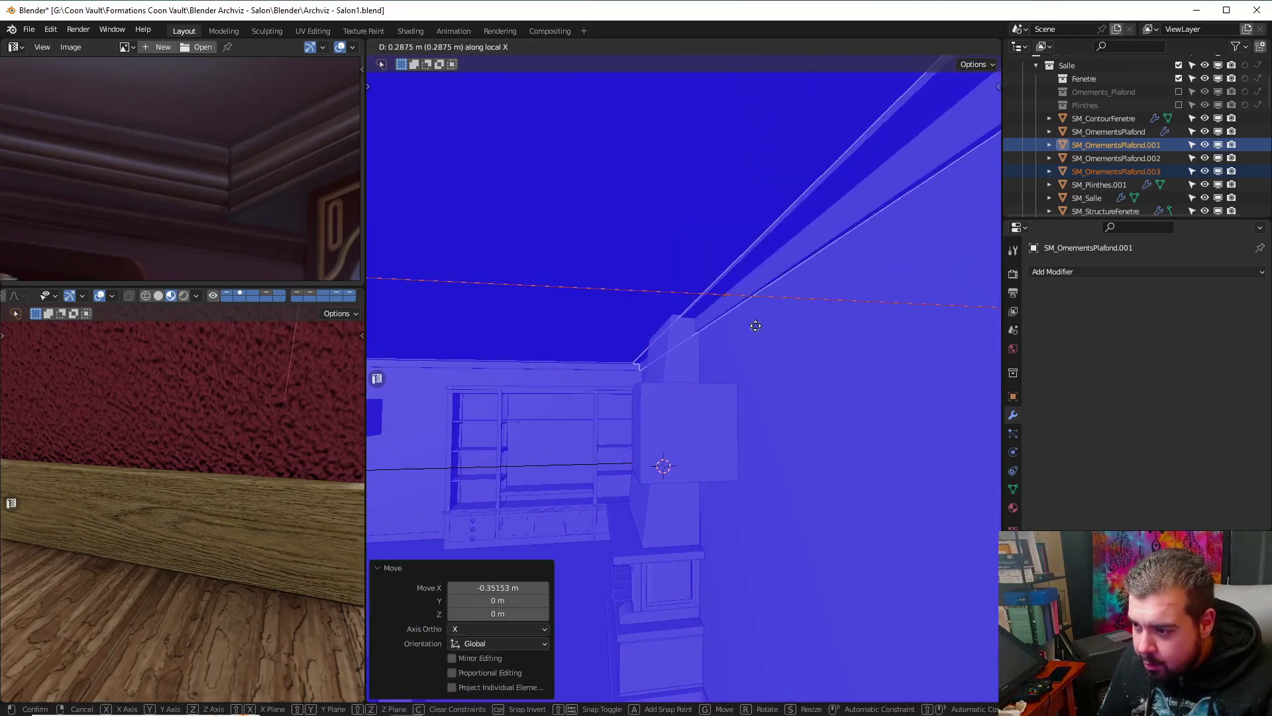
{"action": "left_click", "coordinate": [791, 325]}
{"action": "key", "text": "g"}
{"action": "key", "text": "z"}
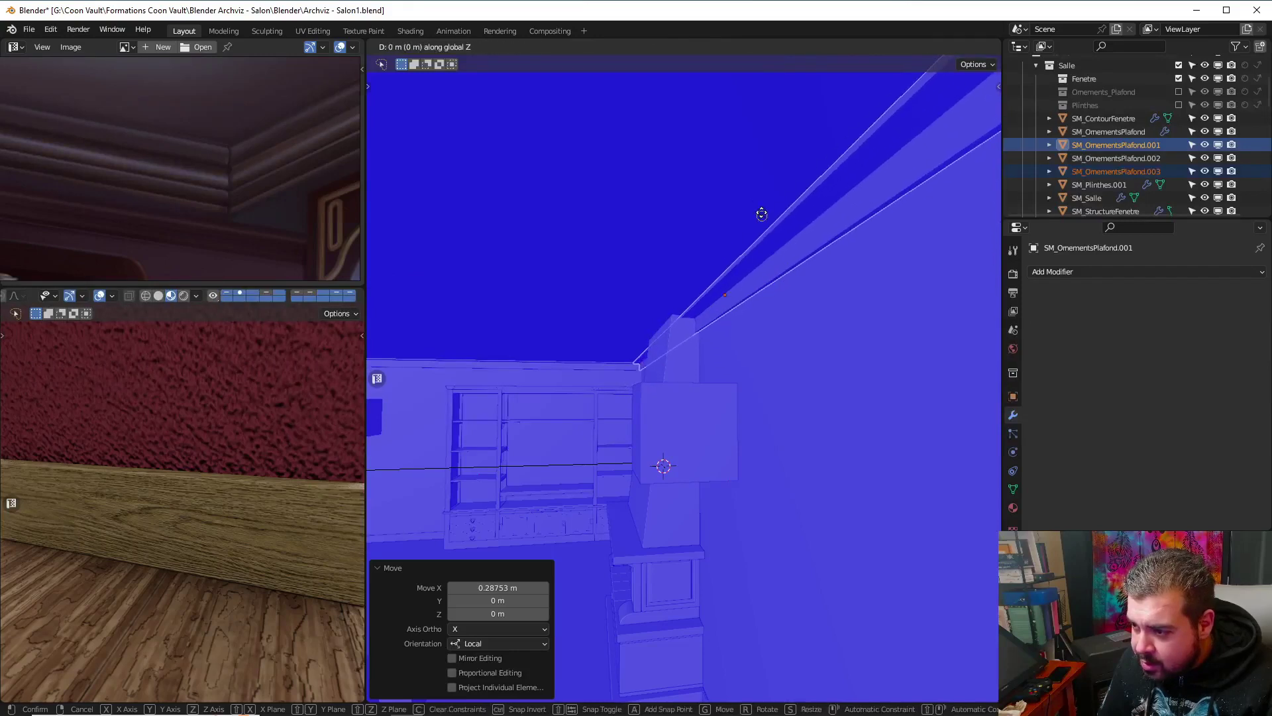
{"action": "left_click", "coordinate": [656, 257]}
{"action": "middle_click_drag", "start_coordinate": [656, 257], "coordinate": [639, 325]}
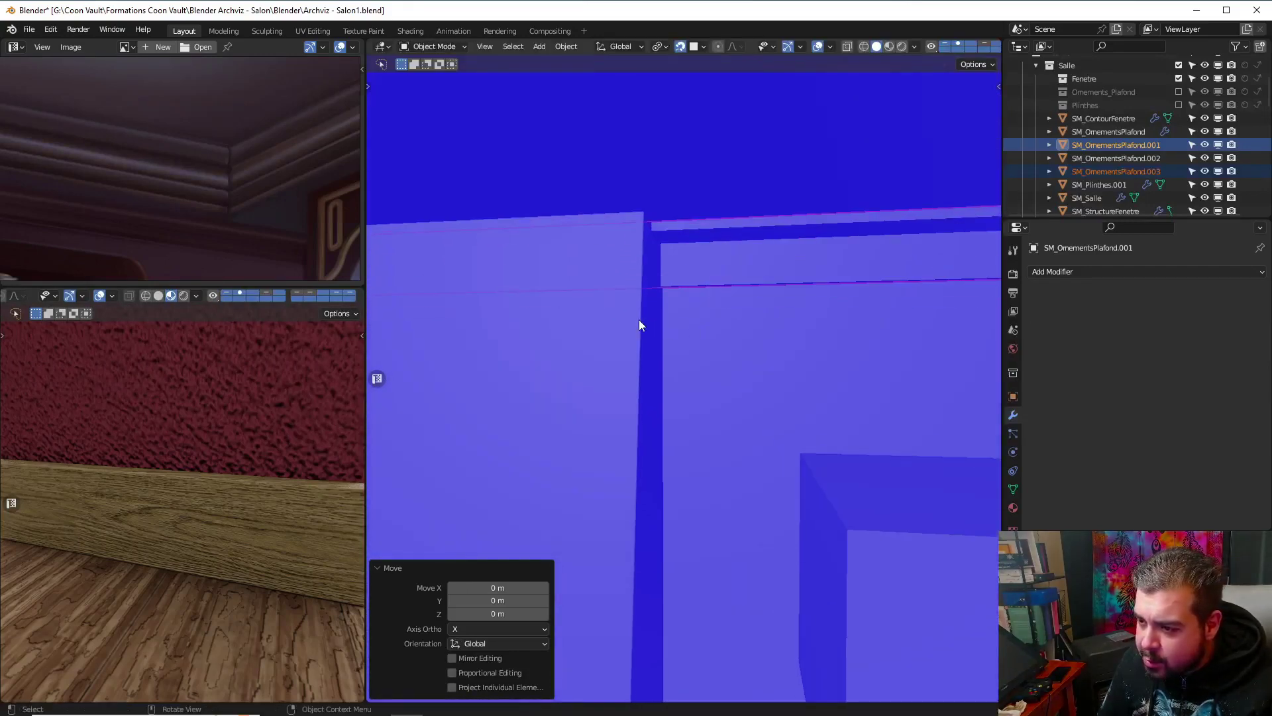
{"action": "left_click", "coordinate": [641, 320]}
{"action": "key", "text": "Tab"}
{"action": "left_click", "coordinate": [650, 244]}
{"action": "key", "text": "ctrl+r"}
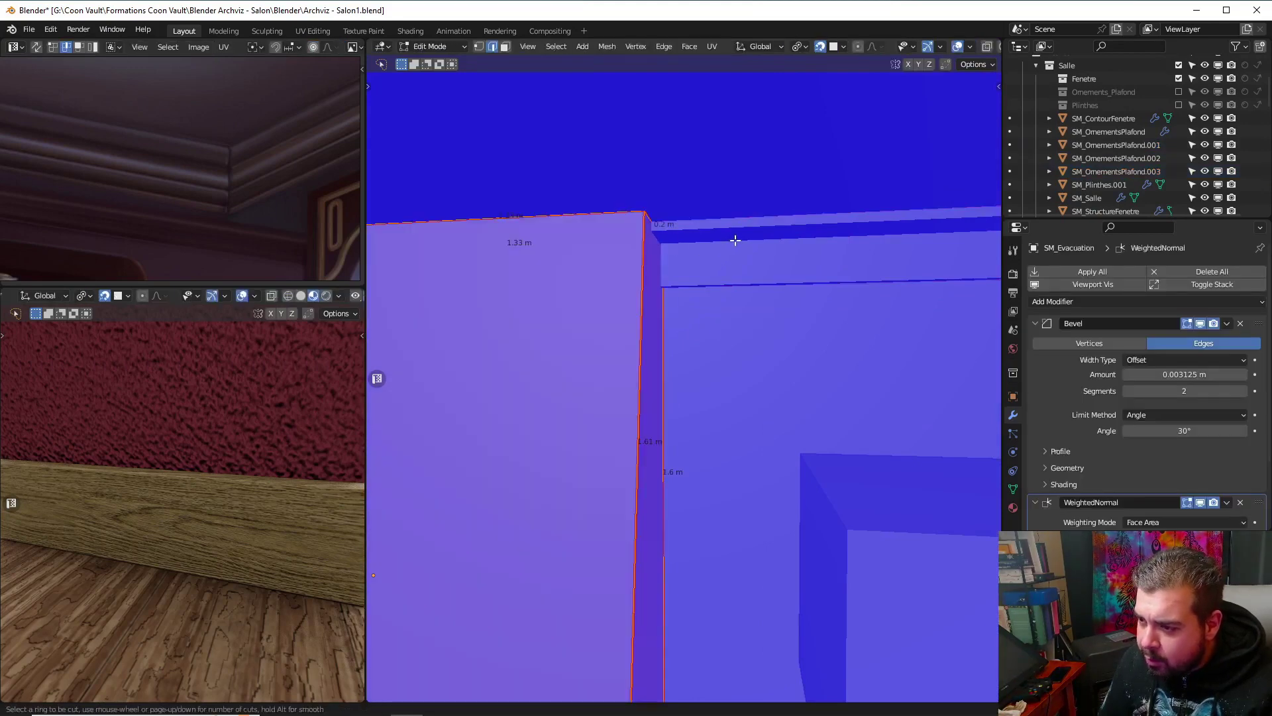
{"action": "key", "text": "Escape"}
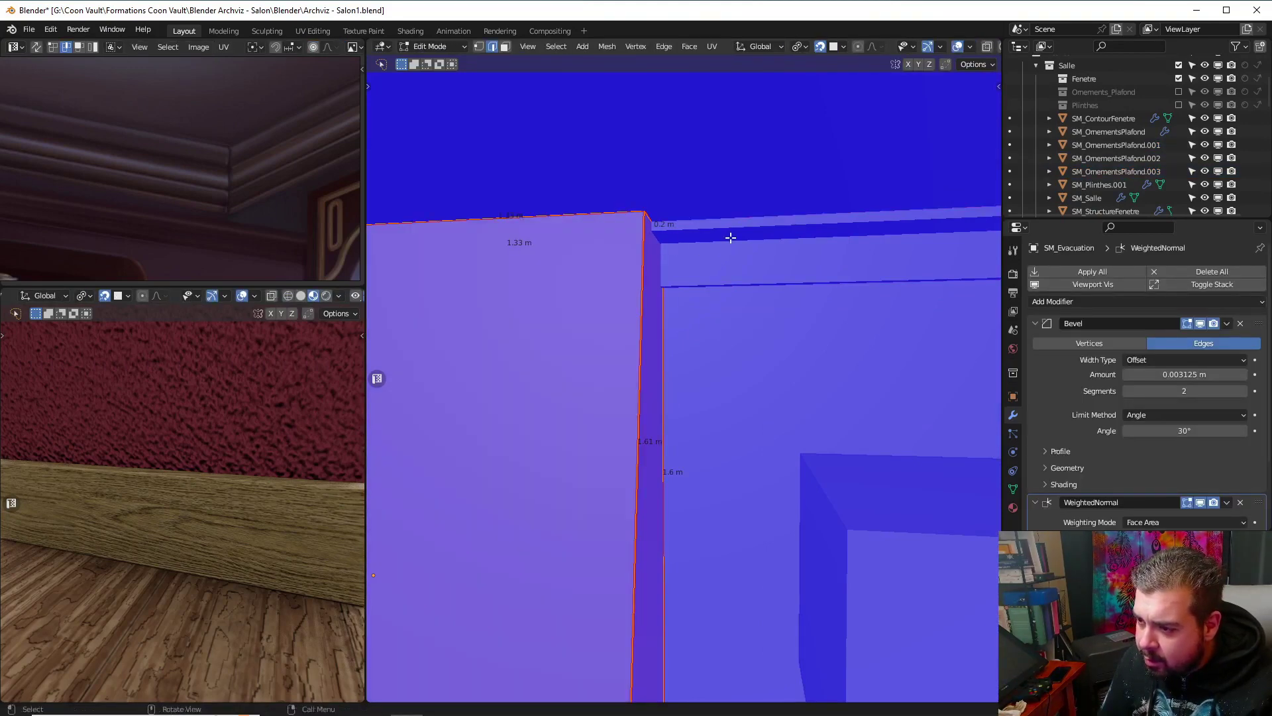
{"action": "right_click", "coordinate": [654, 241]}
{"action": "key", "text": "Tab"}
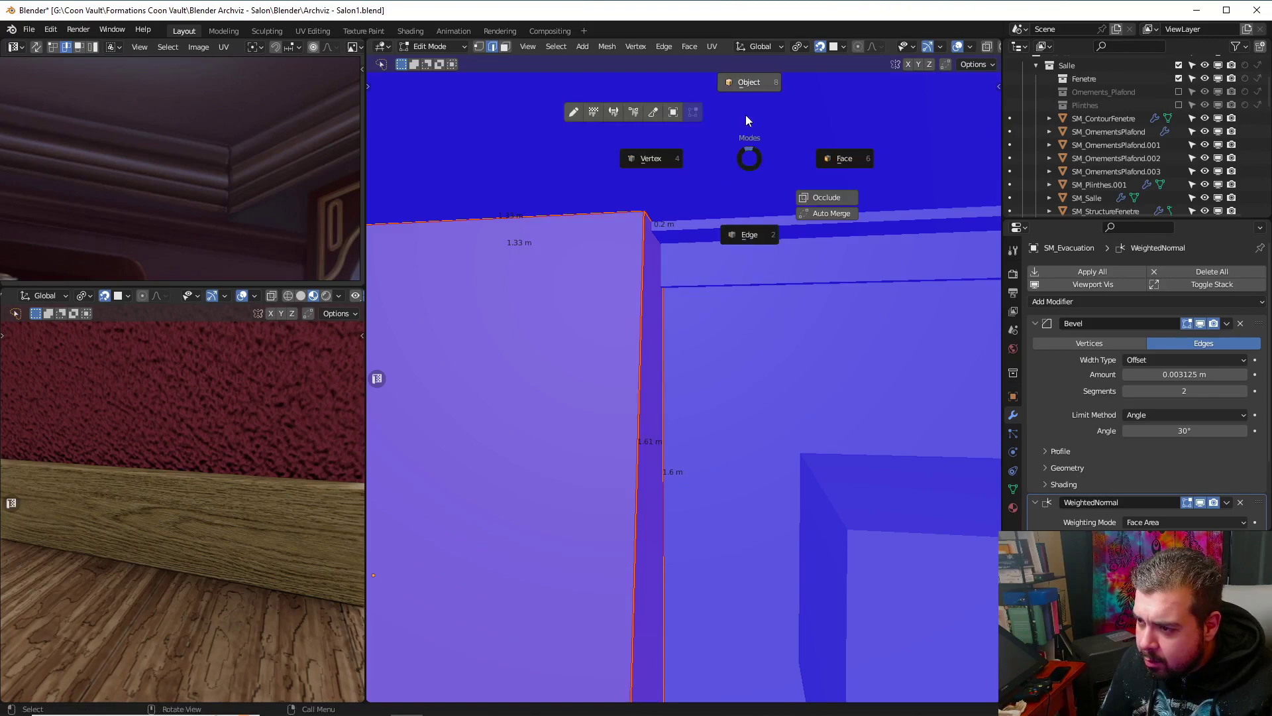
Add one loop cut to SM_OrnementsPlafond.003, slid by a factor of about 0.167 to the near edge of the protruding column
{"action": "left_click", "coordinate": [745, 221]}
{"action": "key", "text": "Tab"}
{"action": "key", "text": "ctrl+r"}
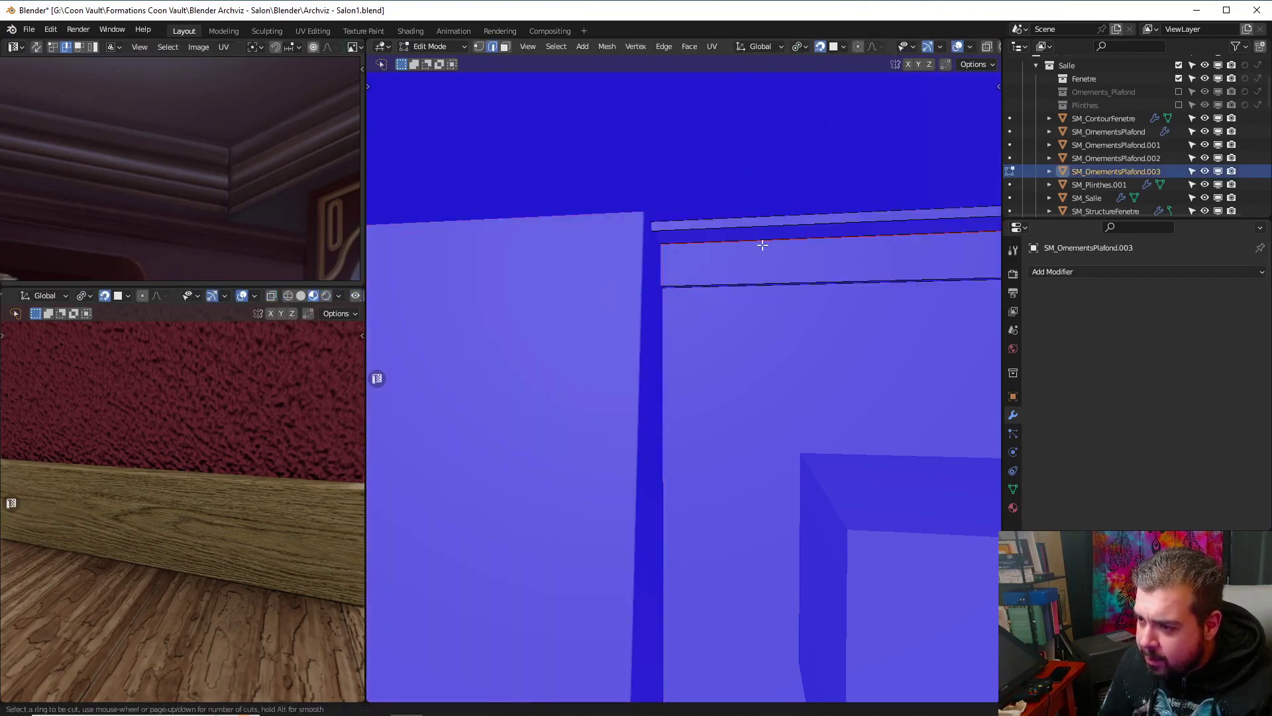
{"action": "left_click", "coordinate": [762, 224]}
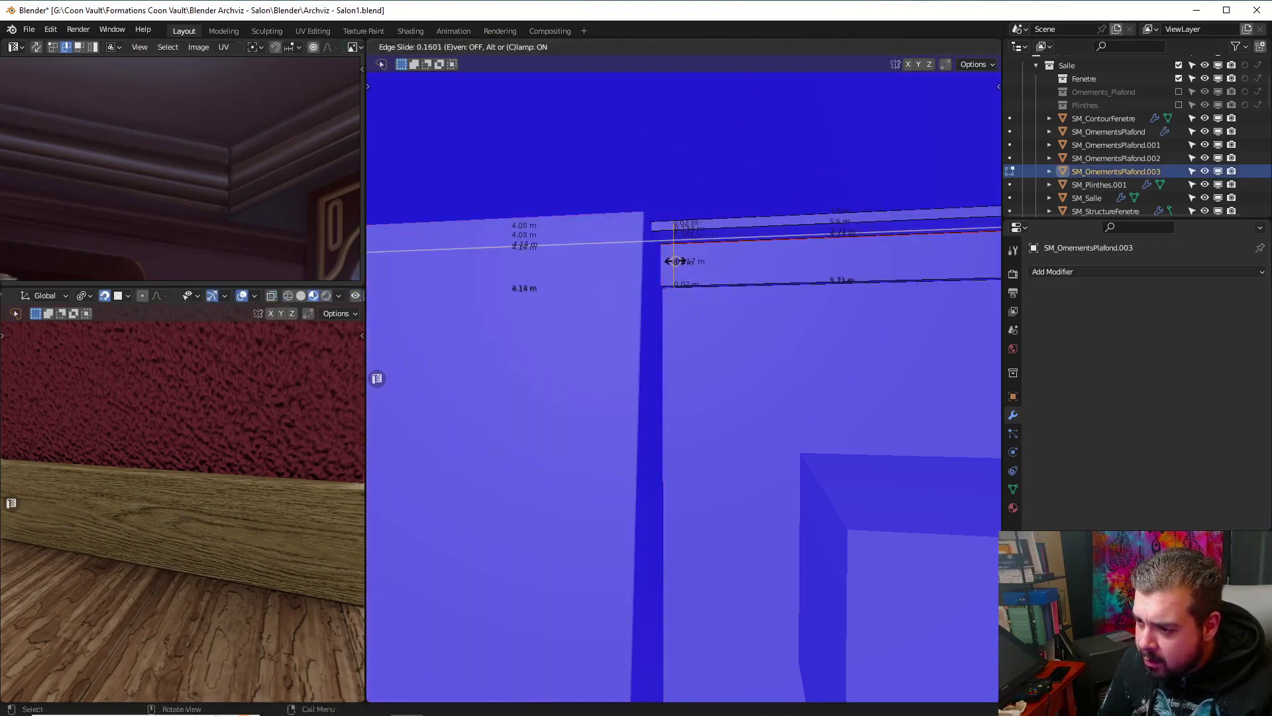
{"action": "left_click", "coordinate": [652, 262]}
Flatten the new loop by scaling it to 0 along Y, and move it about 0.0056 m along Y to the column's edge
{"action": "key", "text": "s"}
{"action": "key", "text": "y"}
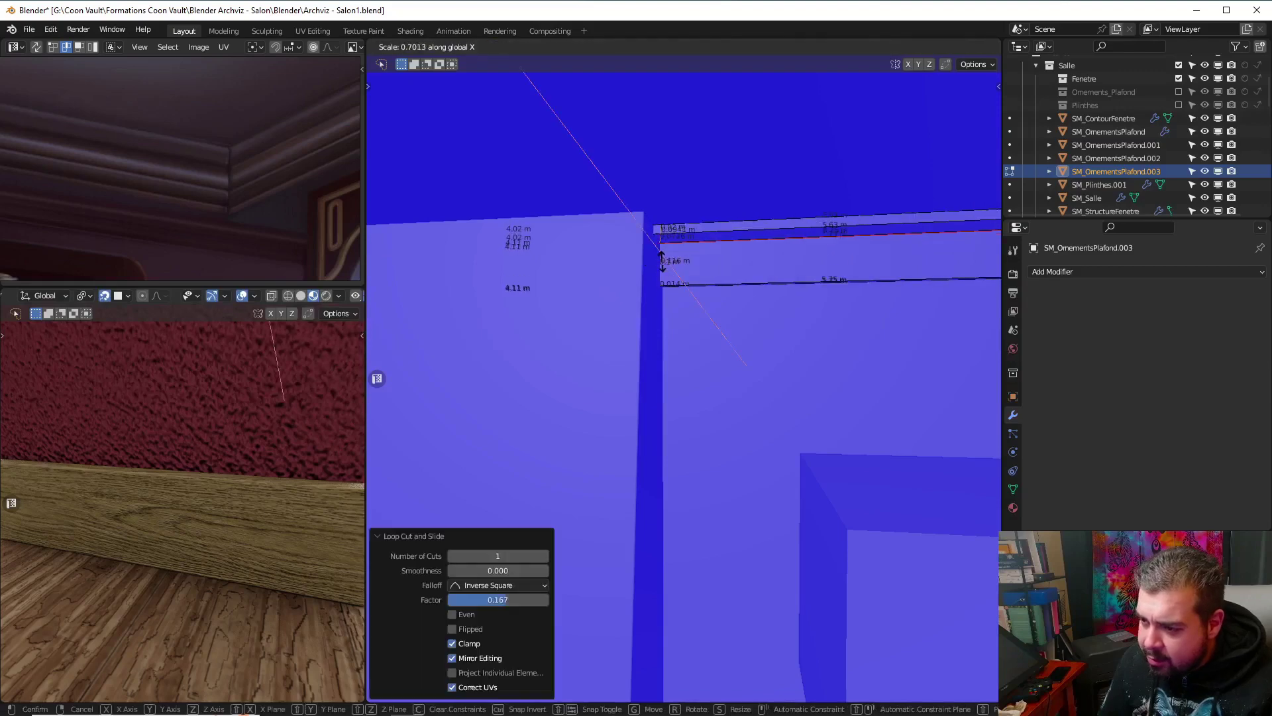
{"action": "key", "text": "0"}
{"action": "key", "text": "Return"}
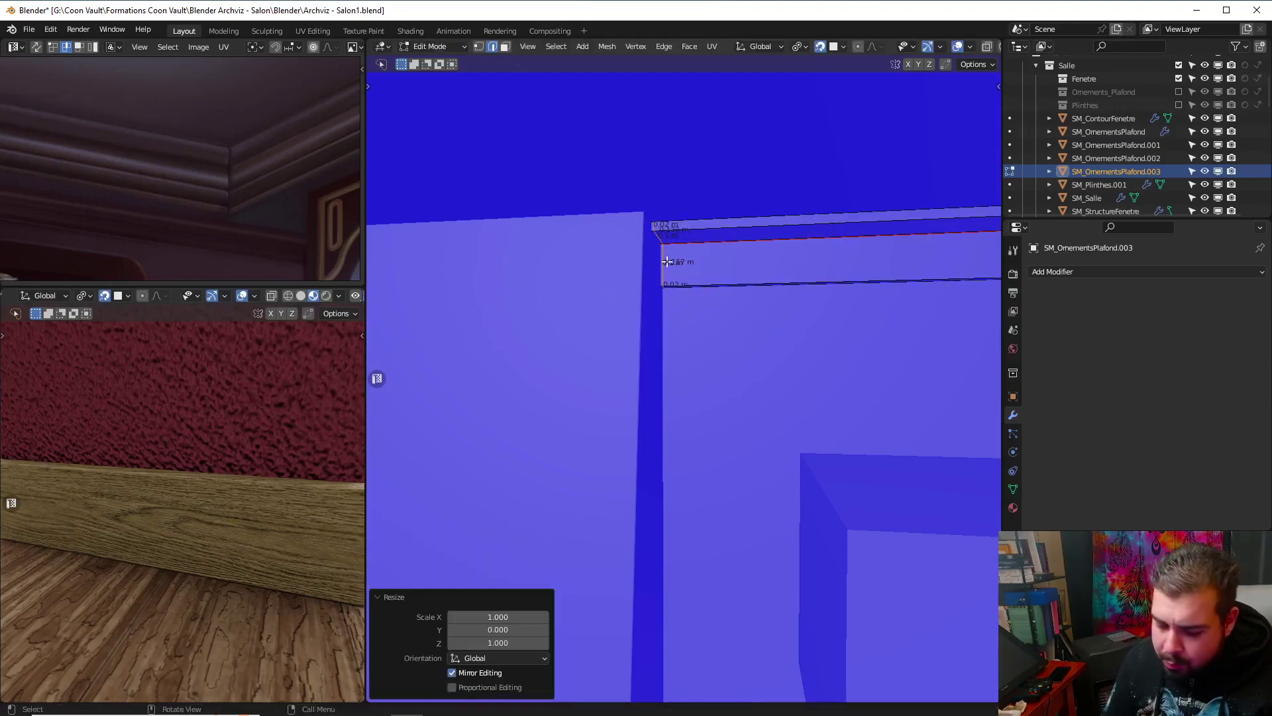
{"action": "key", "text": "g"}
{"action": "key", "text": "y"}
{"action": "left_click", "coordinate": [652, 262]}
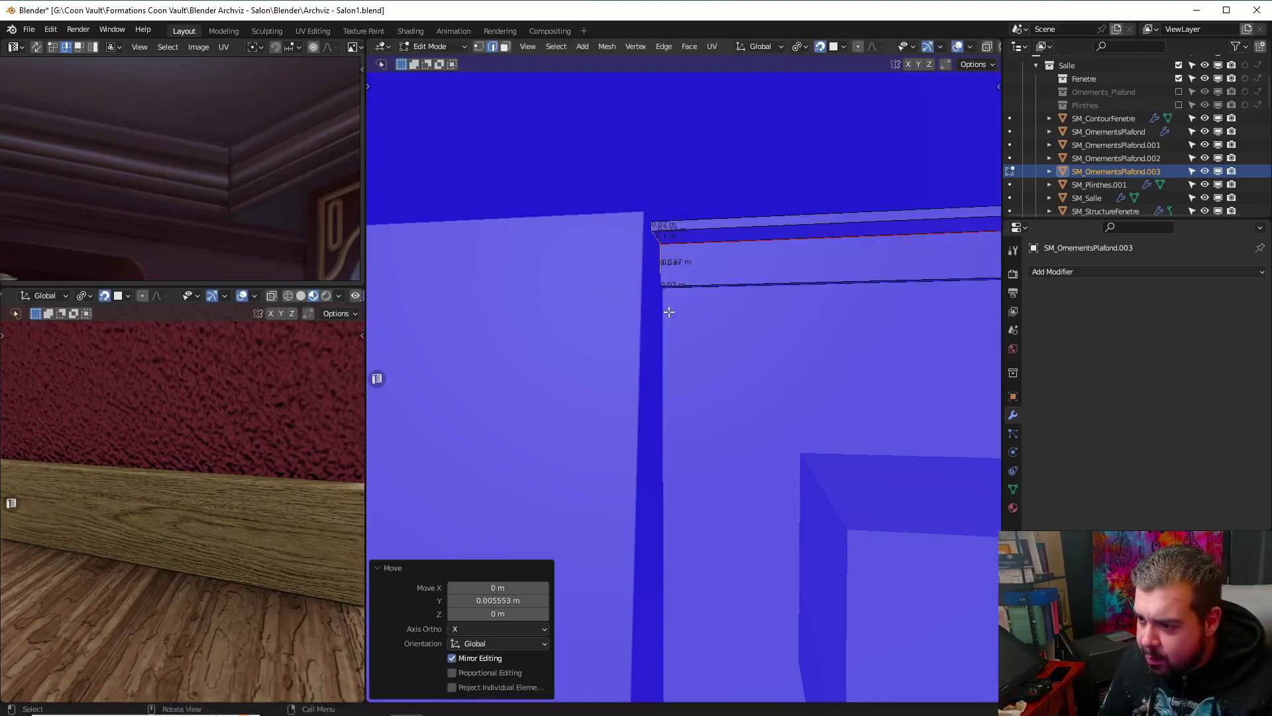
Add a second, unslid loop cut to the ornament strip on the other side of the column
{"action": "middle_click_drag", "start_coordinate": [669, 311], "coordinate": [588, 284]}
{"action": "key", "text": "ctrl+r"}
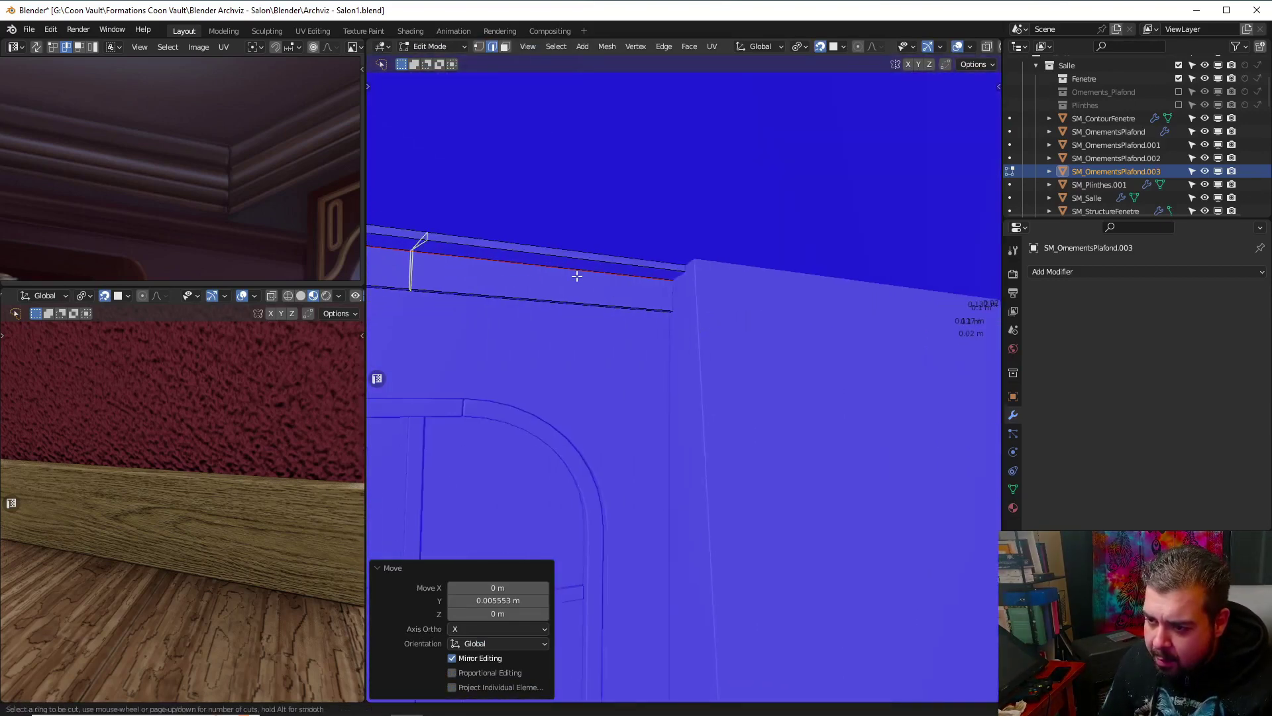
{"action": "left_click", "coordinate": [577, 276]}
{"action": "right_click", "coordinate": [576, 276]}
Flatten the second loop to 0 along Y and move it about -0.707 m along Y to the column's other edge
{"action": "key", "text": "s"}
{"action": "key", "text": "y"}
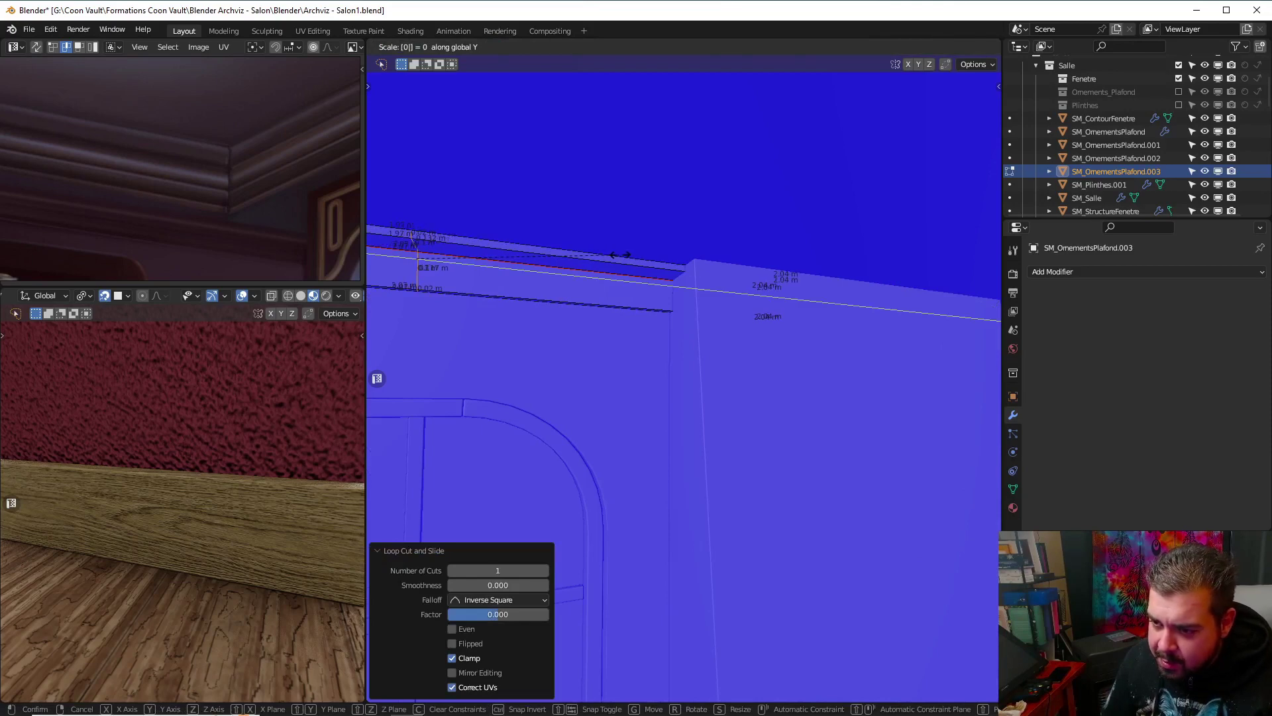
{"action": "key", "text": "0"}
{"action": "key", "text": "Return"}
{"action": "key", "text": "g"}
{"action": "key", "text": "y"}
{"action": "left_click", "coordinate": [685, 309]}
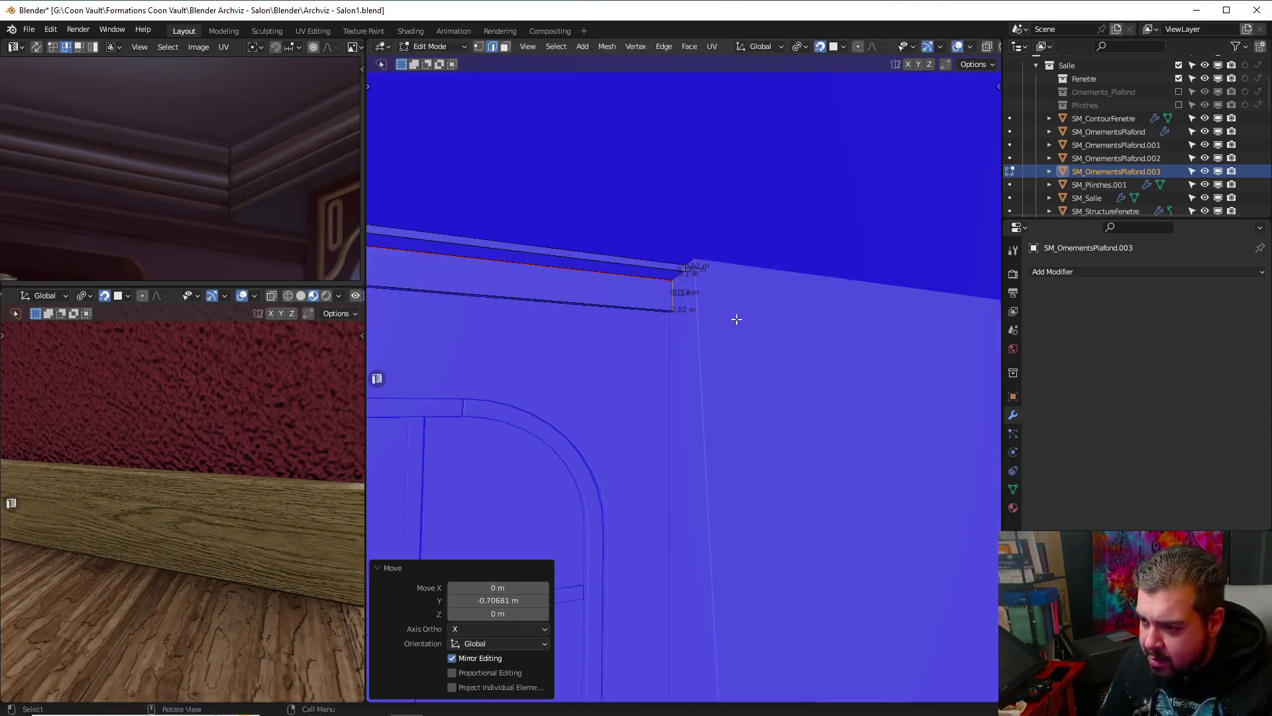
Isolate the ornament strip and delete the faces of its section between the two loop cuts
{"action": "key", "text": "KP_Decimal"}
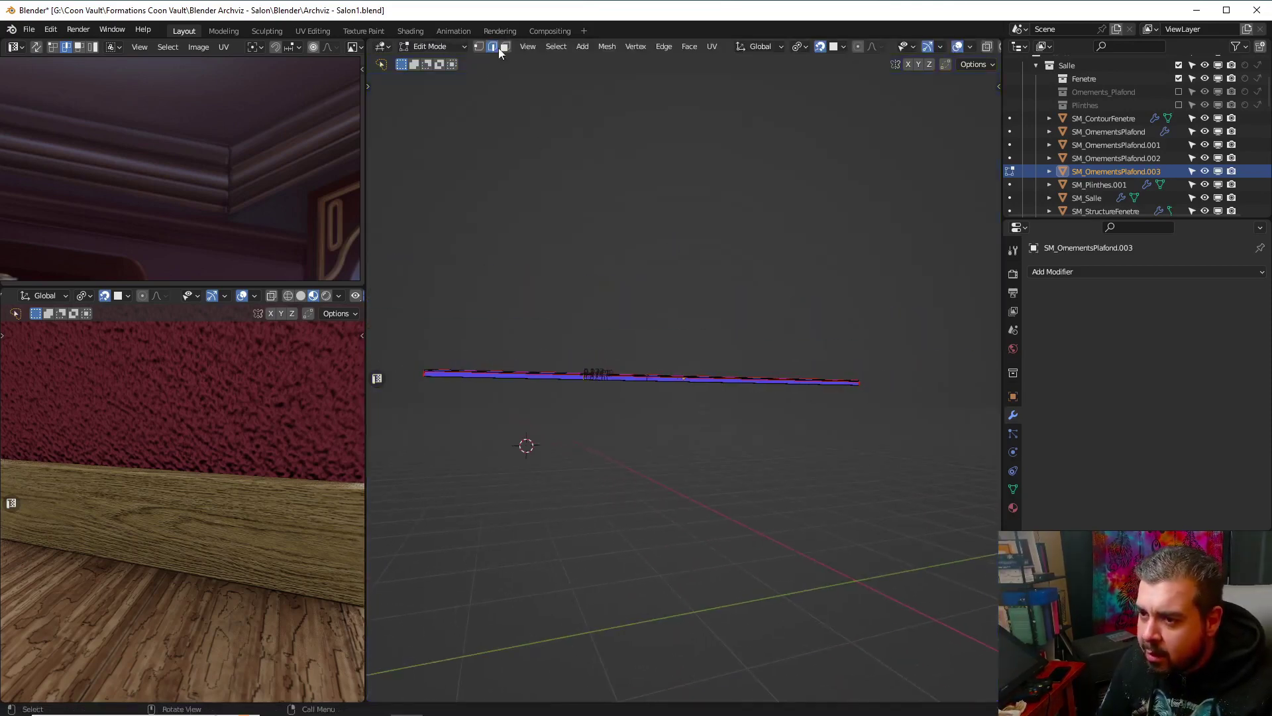
{"action": "middle_click_drag", "start_coordinate": [648, 349], "coordinate": [583, 369]}
Try closing the open ends of the whole ornament strip with Fill Holes, and undo it
{"action": "key", "text": "a"}
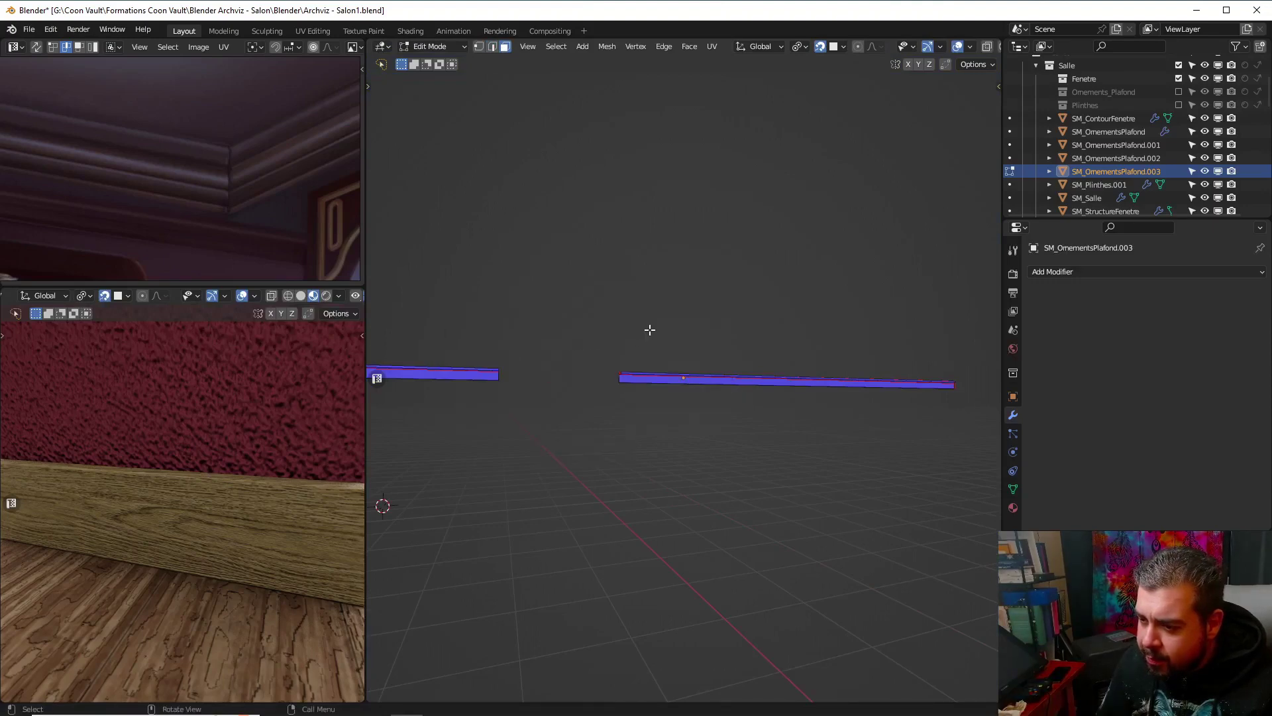
{"action": "key", "text": "a"}
{"action": "left_click", "coordinate": [637, 299]}
{"action": "key", "text": "q"}
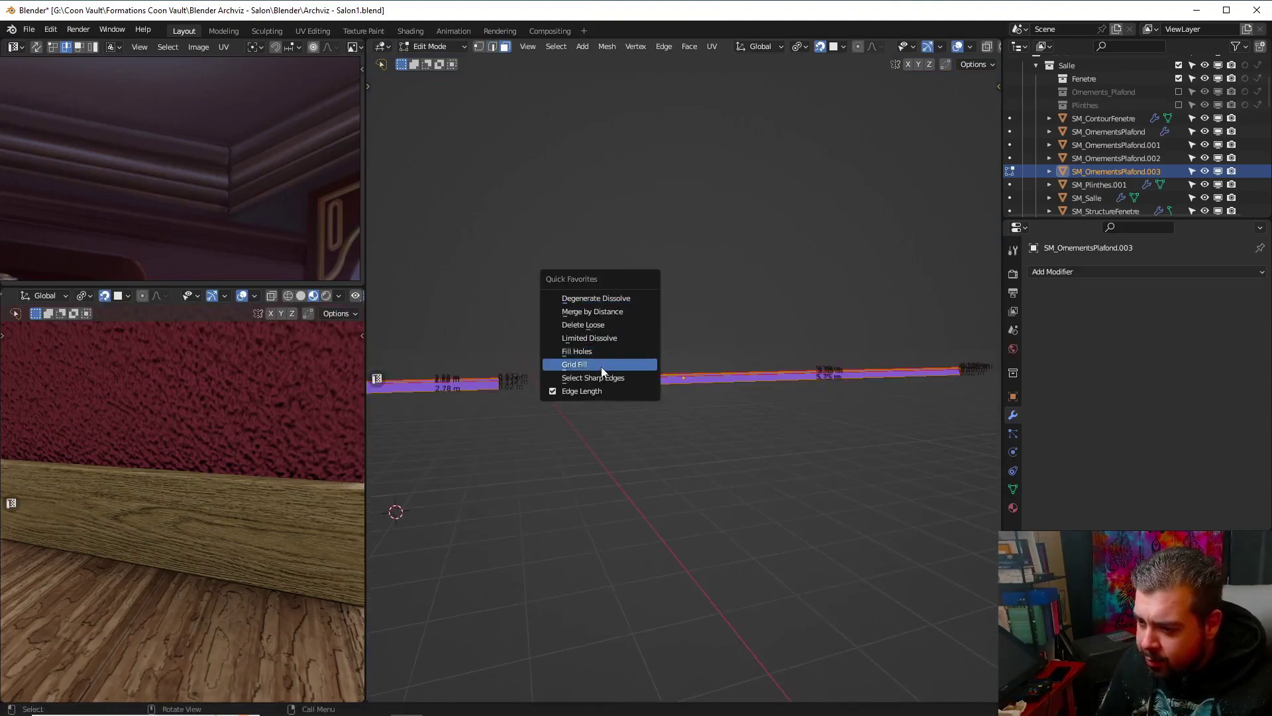
{"action": "left_click", "coordinate": [583, 351]}
{"action": "key", "text": "Tab"}
{"action": "left_click", "coordinate": [607, 275]}
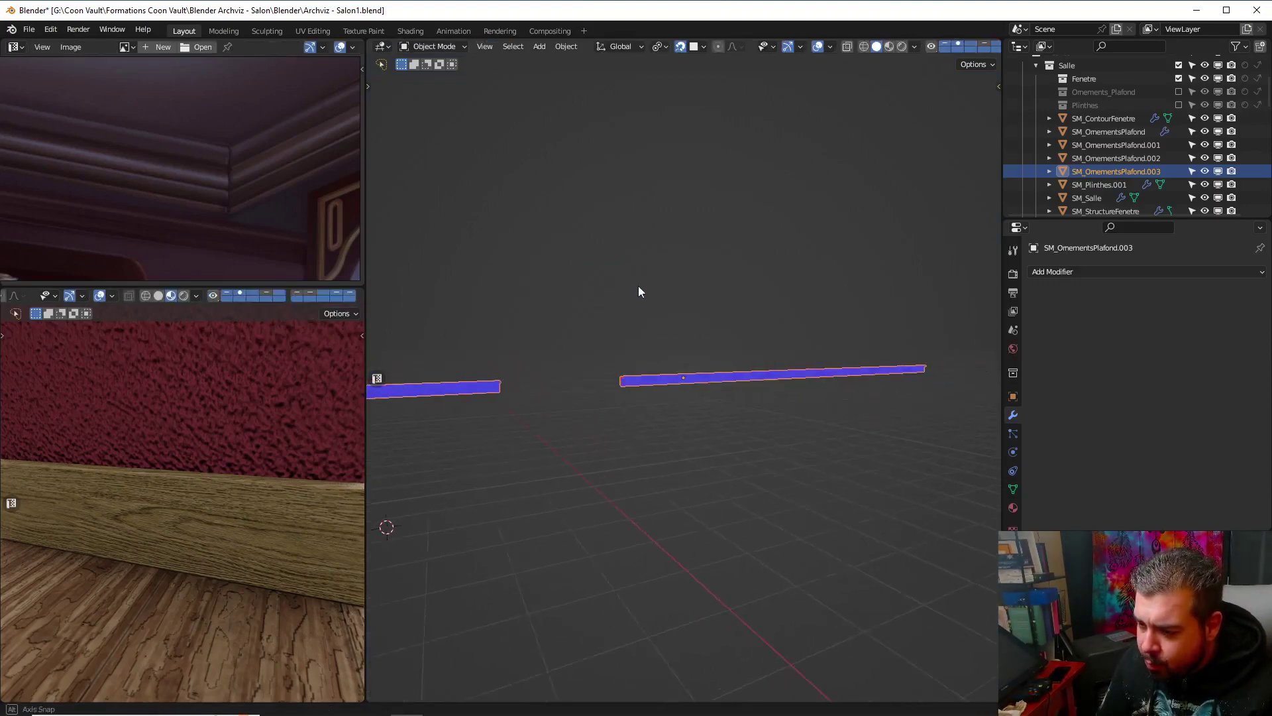
{"action": "mouse_move", "coordinate": [638, 287]}
{"action": "middle_mouse_down"}
{"action": "mouse_move", "coordinate": [716, 306]}
{"action": "mouse_move", "coordinate": [701, 261]}
{"action": "mouse_move", "coordinate": [684, 318]}
{"action": "middle_mouse_up"}
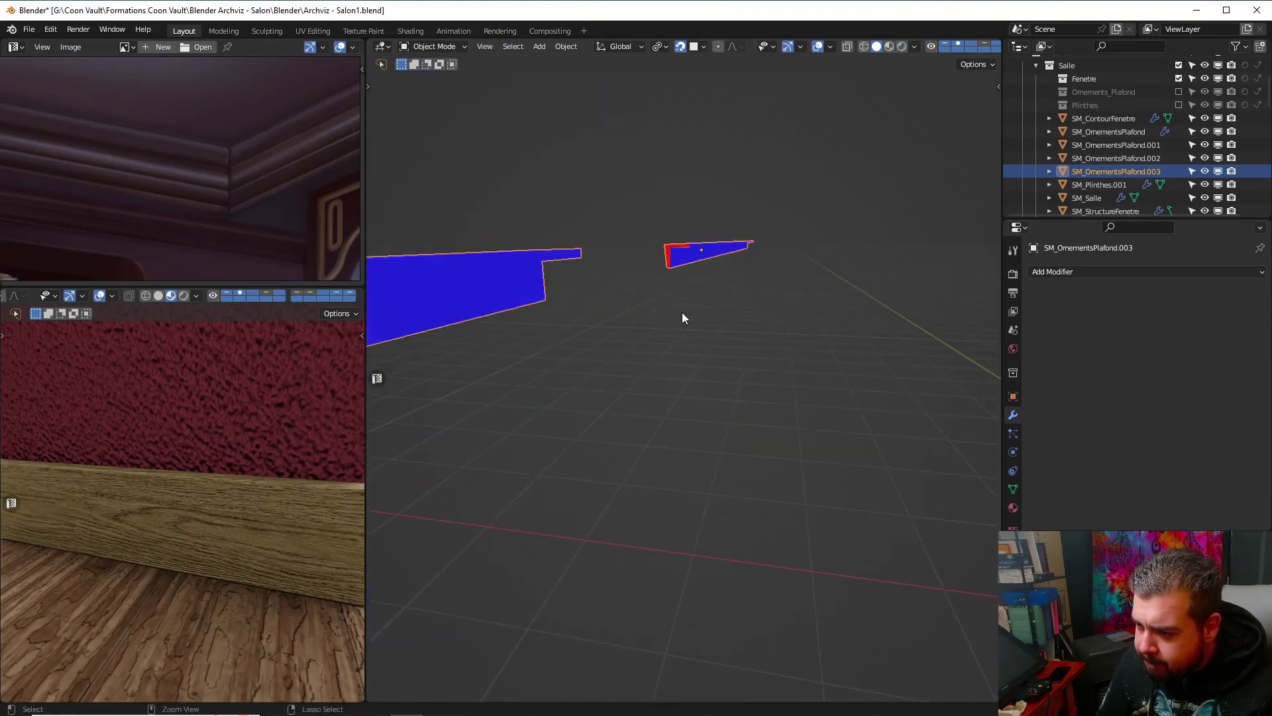
{"action": "key", "text": "ctrl+z"}
Isolate the ornament strip and fill the horizontal part of one open end with a face between its two long edges
{"action": "middle_click_drag", "start_coordinate": [703, 263], "coordinate": [697, 245]}
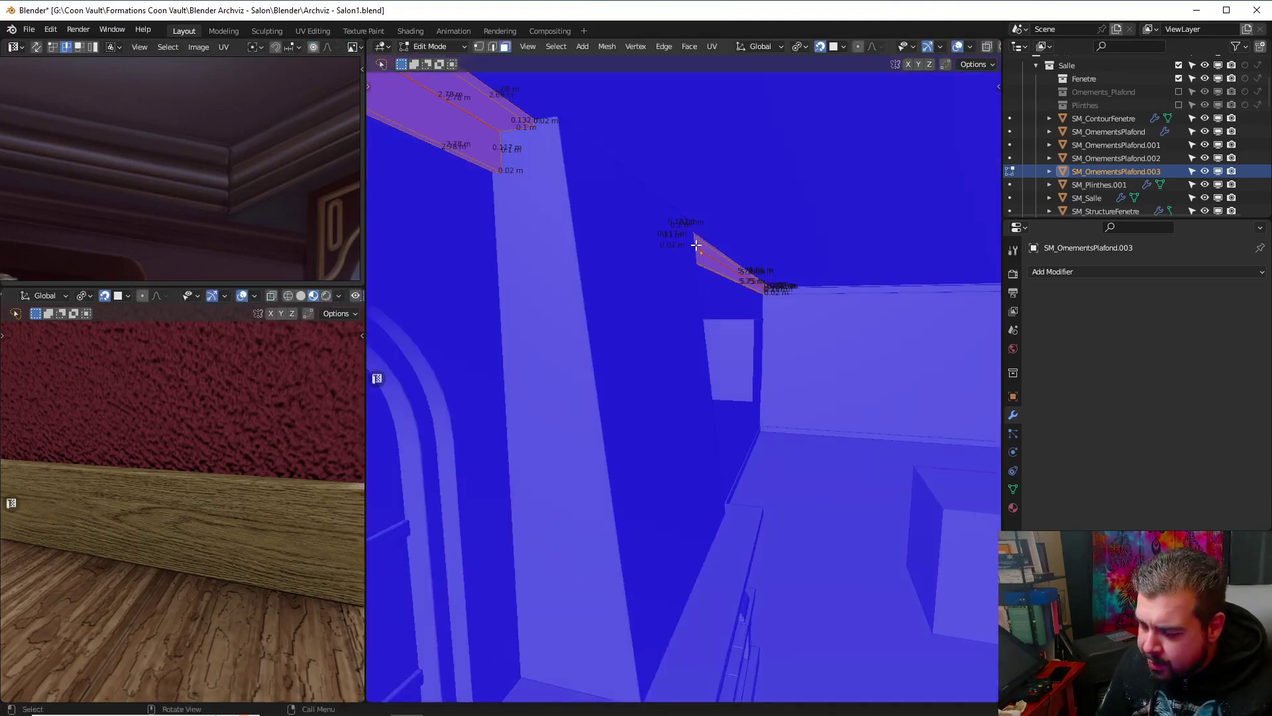
{"action": "key", "text": "KP_Divide"}
{"action": "scroll", "coordinate": [695, 272], "scroll_direction": "up", "scroll_amount": 3}
{"action": "key", "text": "a"}
{"action": "left_click", "coordinate": [693, 220]}
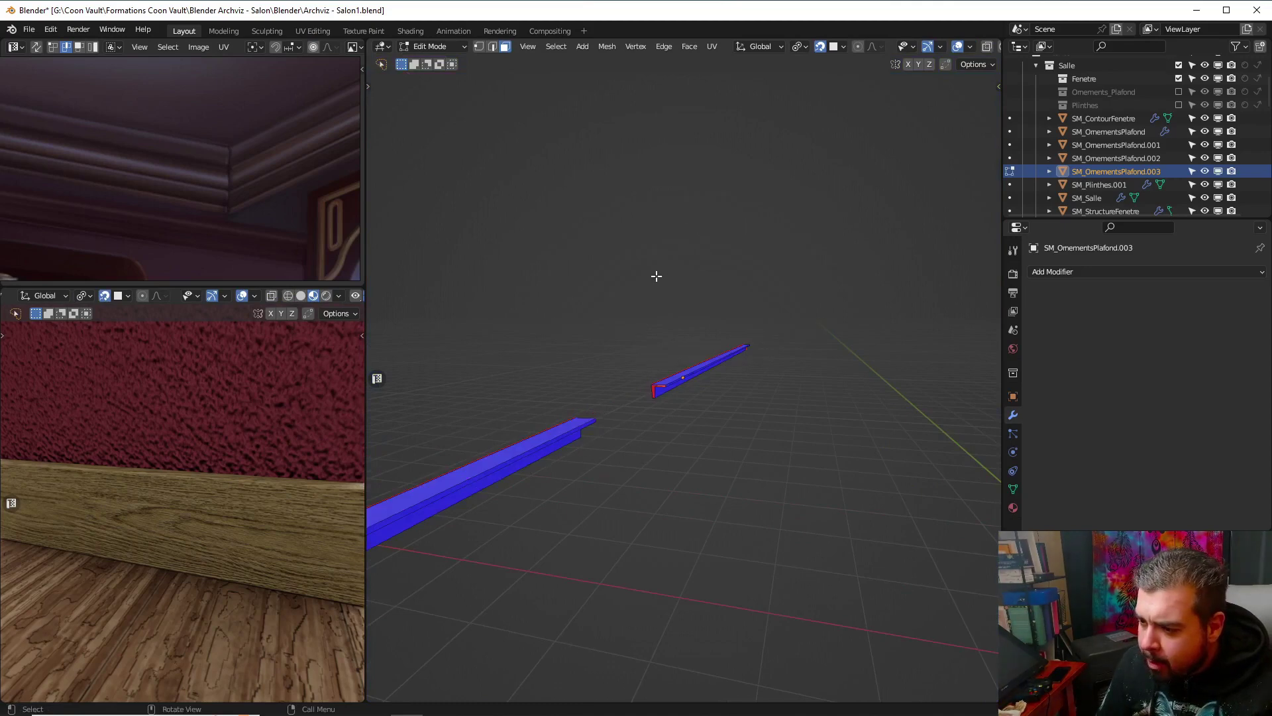
{"action": "left_click", "coordinate": [491, 49]}
{"action": "scroll", "coordinate": [591, 281], "scroll_direction": "up", "scroll_amount": 2}
{"action": "middle_click_drag", "start_coordinate": [591, 281], "coordinate": [635, 336]}
{"action": "scroll", "coordinate": [676, 398], "scroll_direction": "up", "scroll_amount": 2}
{"action": "middle_click_drag", "start_coordinate": [685, 449], "coordinate": [675, 390], "text": "shift"}
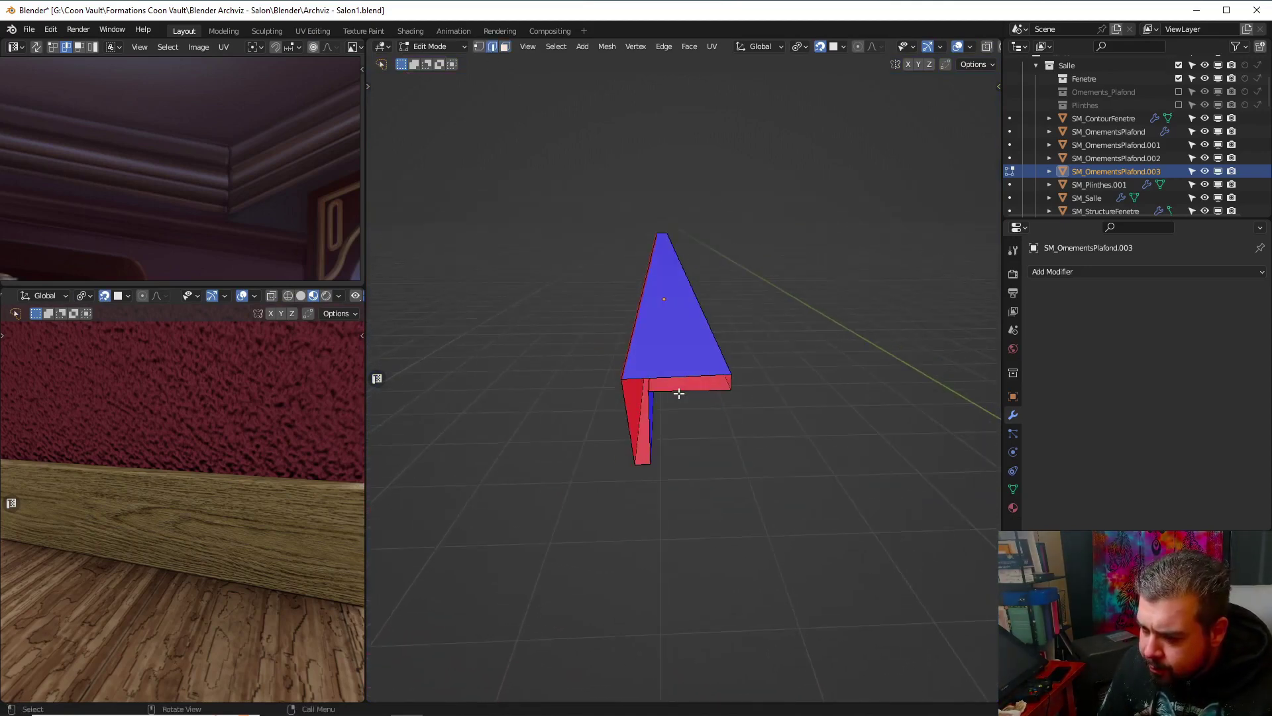
{"action": "left_click", "coordinate": [676, 389]}
{"action": "left_click", "coordinate": [676, 369], "text": "shift"}
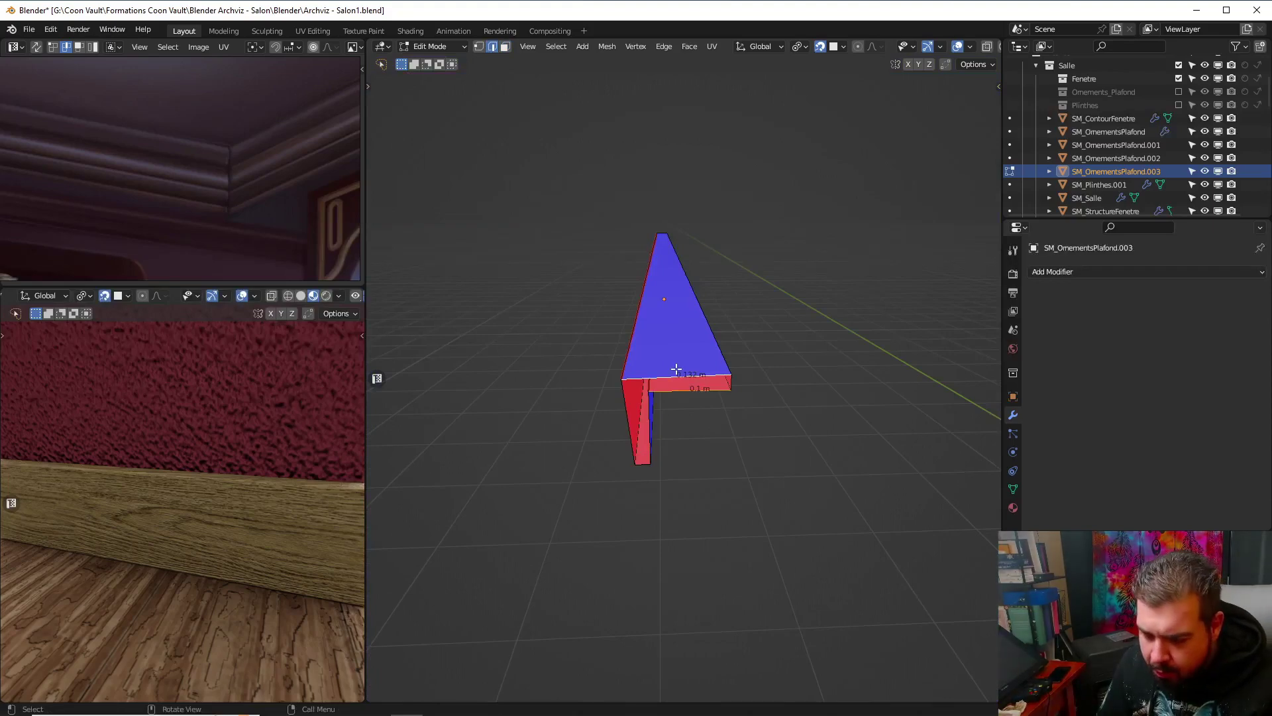
{"action": "key", "text": "f"}
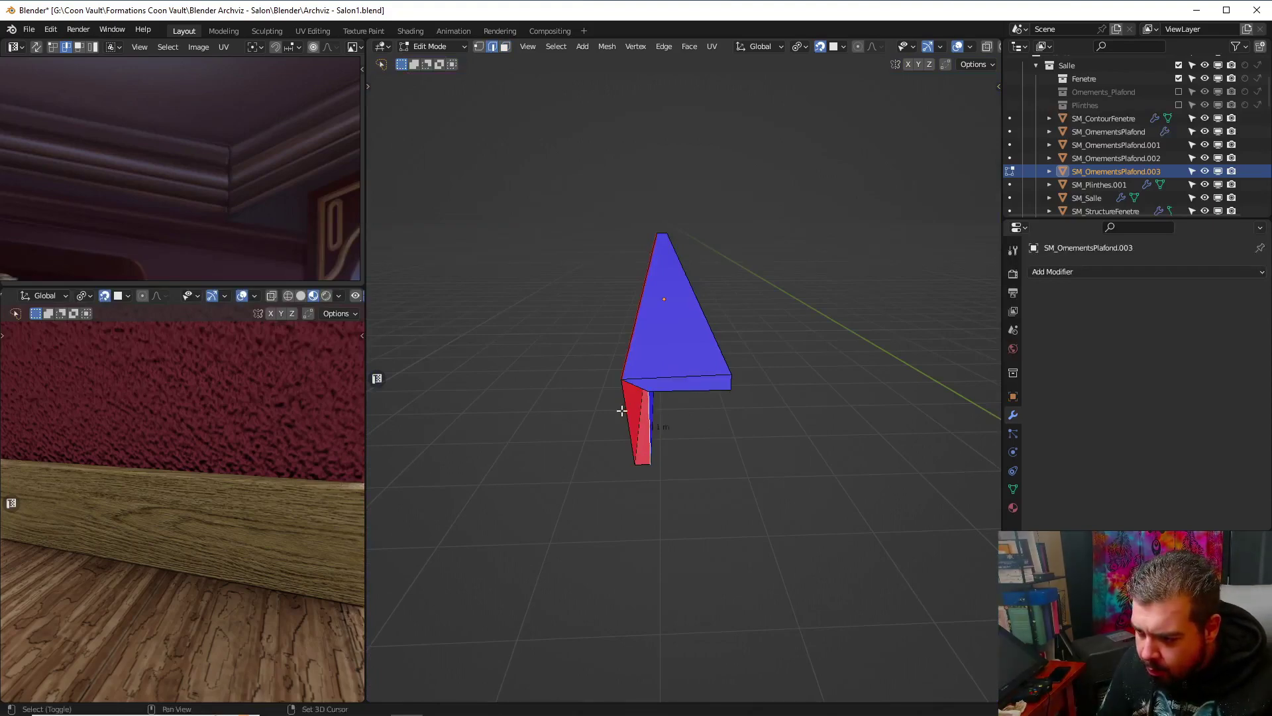
Fill the vertical part of the same open end with a face and clear the selection
{"action": "left_click", "coordinate": [625, 405], "text": "shift"}
{"action": "key", "text": "a"}
{"action": "left_click", "coordinate": [632, 355]}
Close the vertical and horizontal parts of the open end on the column's other side with faces, and clear the selection
{"action": "middle_click_drag", "start_coordinate": [631, 349], "coordinate": [681, 381]}
{"action": "scroll", "coordinate": [681, 381], "scroll_direction": "up", "scroll_amount": 5}
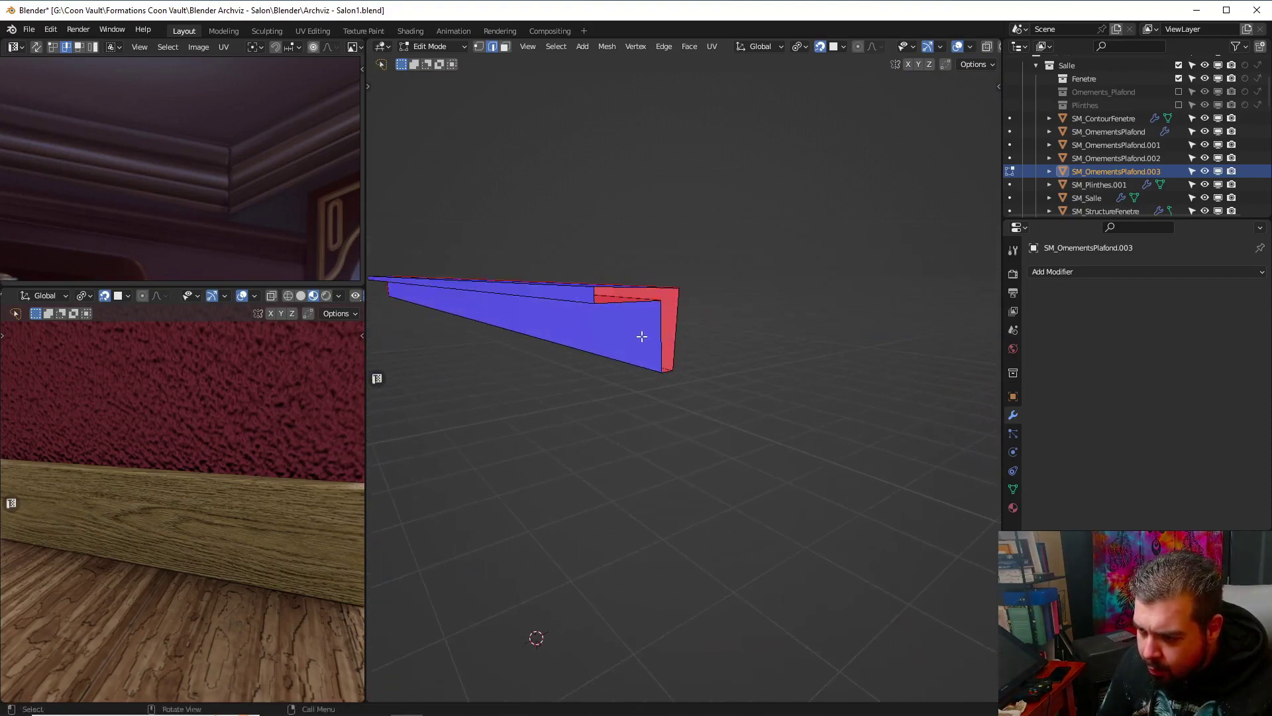
{"action": "middle_click_drag", "start_coordinate": [680, 335], "coordinate": [716, 339]}
{"action": "key", "text": "f"}
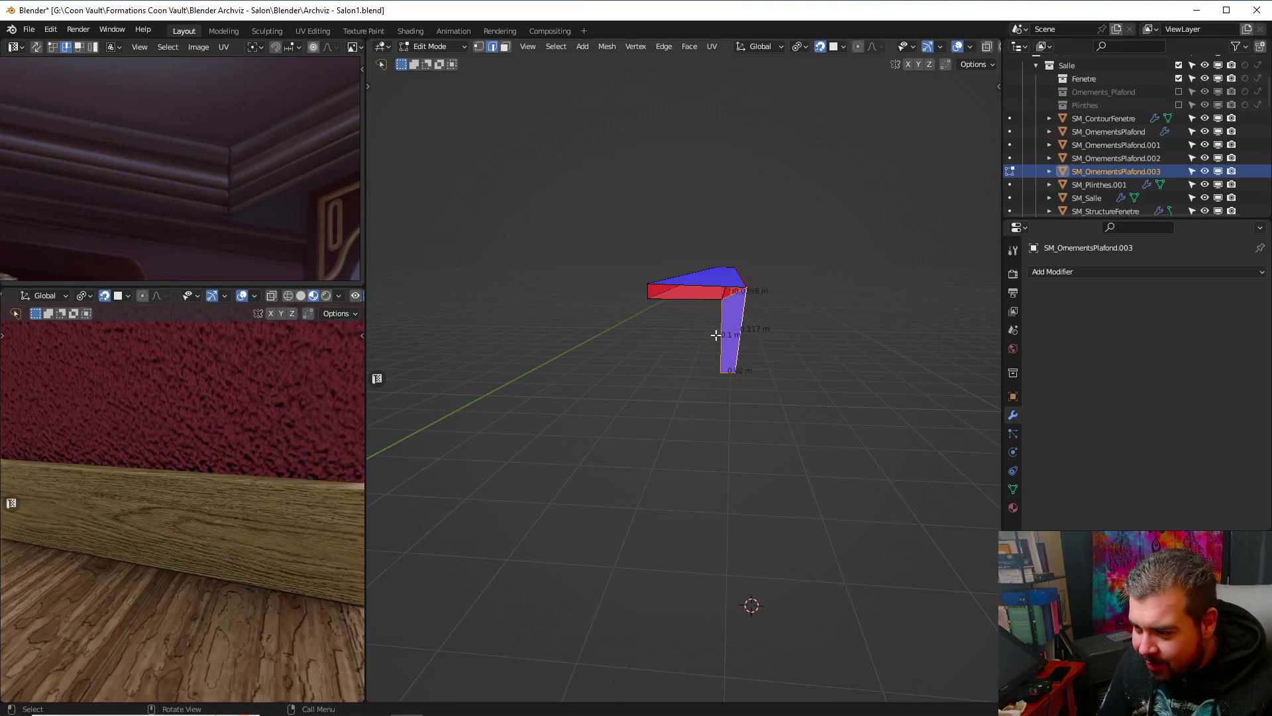
{"action": "left_click", "coordinate": [699, 302]}
{"action": "left_click", "coordinate": [706, 285], "text": "shift"}
{"action": "key", "text": "f"}
{"action": "key", "text": "a"}
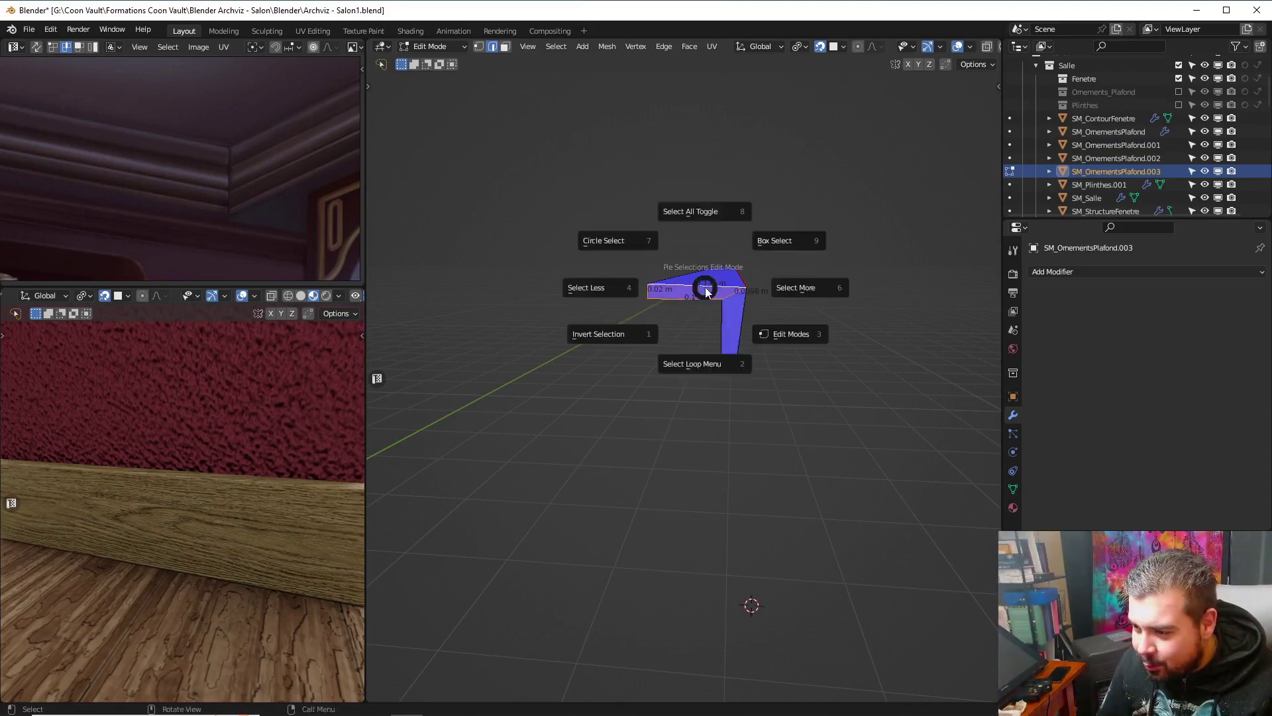
{"action": "left_click", "coordinate": [702, 263]}
Return to Object Mode with the whole room visible, apply the strip's rotation and scale, and set its origin to geometry
{"action": "key", "text": "Tab"}
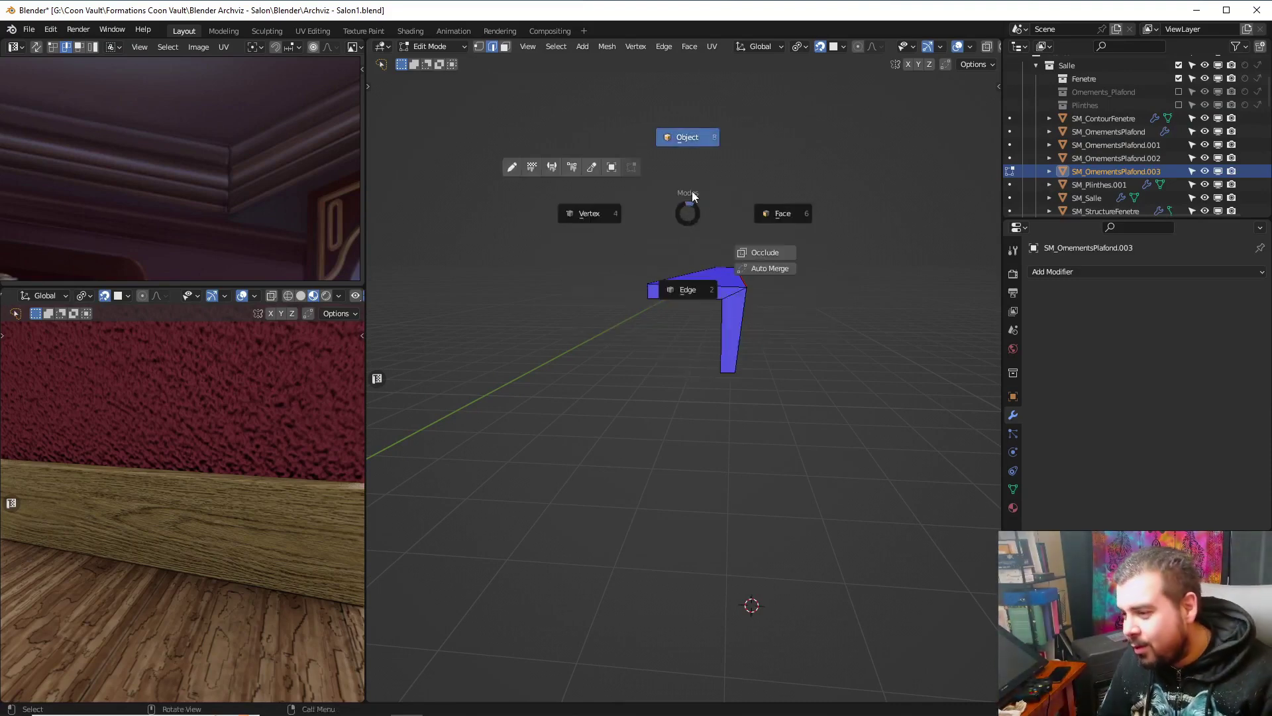
{"action": "left_click", "coordinate": [689, 196]}
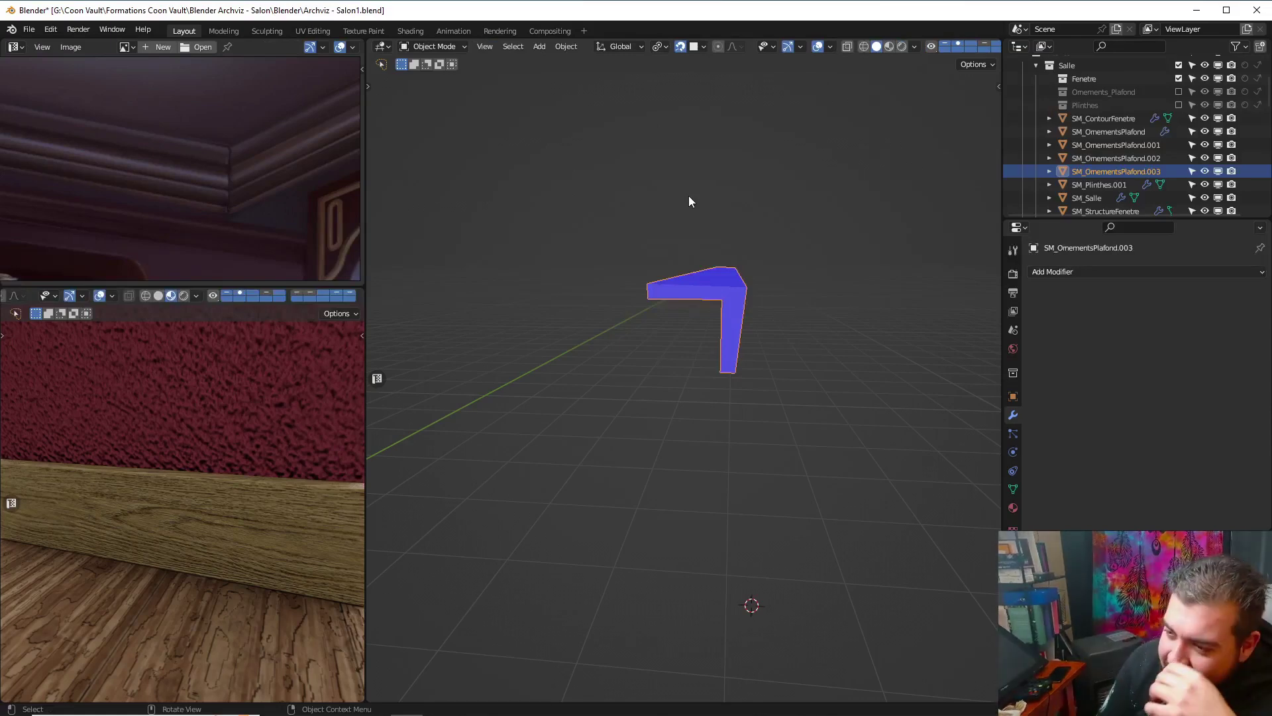
{"action": "key", "text": "KP_Divide"}
{"action": "key", "text": "q"}
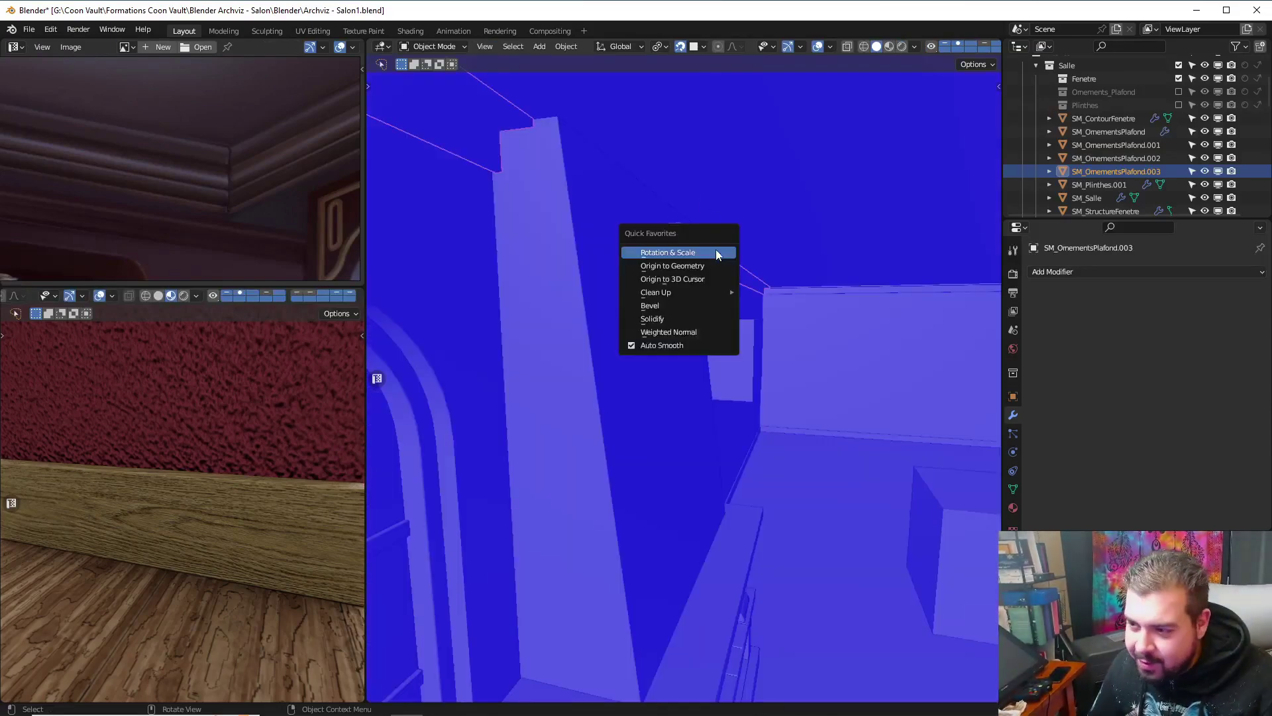
{"action": "left_click", "coordinate": [704, 250]}
{"action": "key", "text": "q"}
{"action": "left_click", "coordinate": [695, 265]}
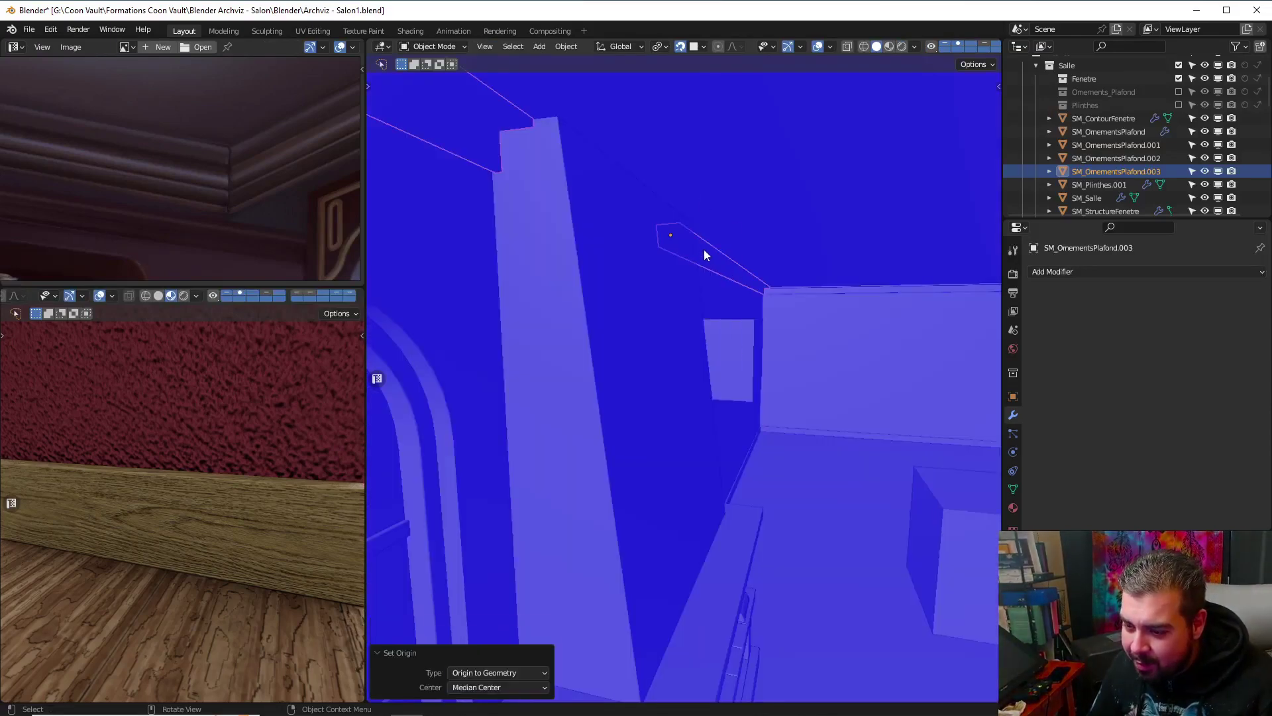
Move the SM_OrnementsPlafond.001 strip about -0.094 m along X against the wall and snap it vertically to the ceiling
{"action": "key", "text": "grave"}
{"action": "middle_click_drag", "start_coordinate": [720, 173], "coordinate": [655, 228]}
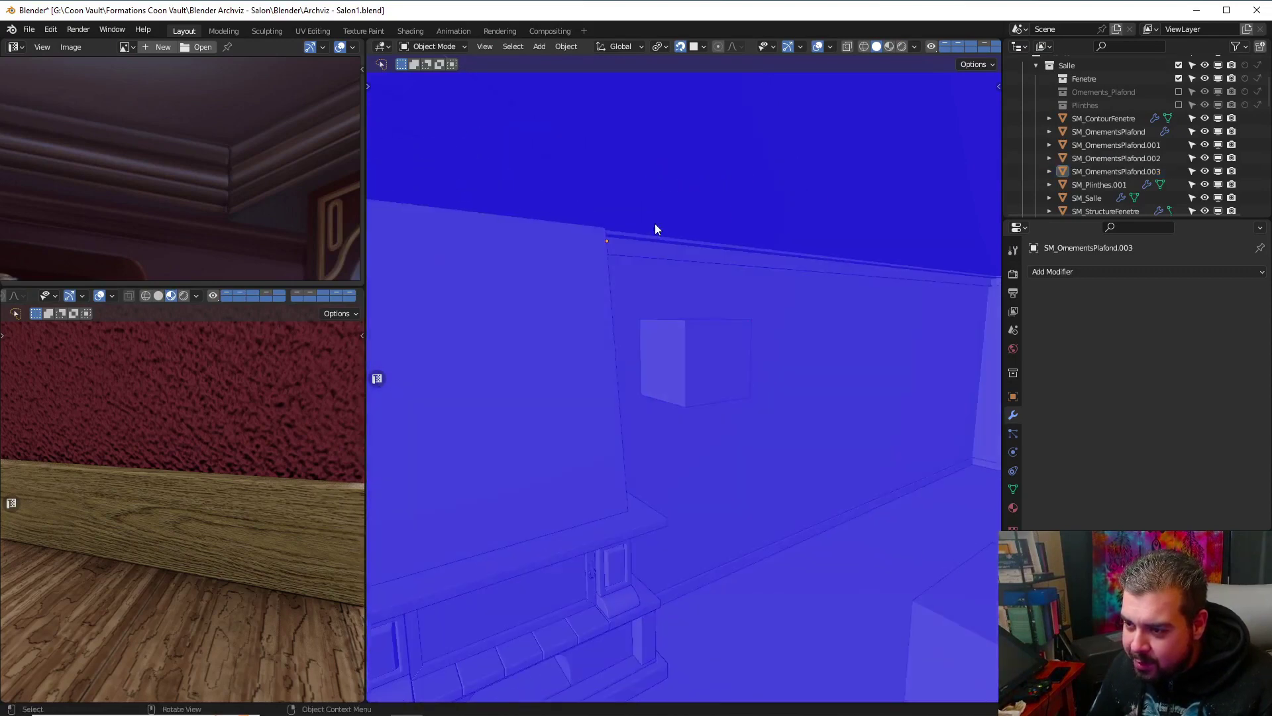
{"action": "left_click", "coordinate": [670, 250]}
{"action": "middle_click_drag", "start_coordinate": [742, 269], "coordinate": [696, 163]}
{"action": "left_click", "coordinate": [742, 268], "text": "shift"}
{"action": "left_click", "coordinate": [719, 144]}
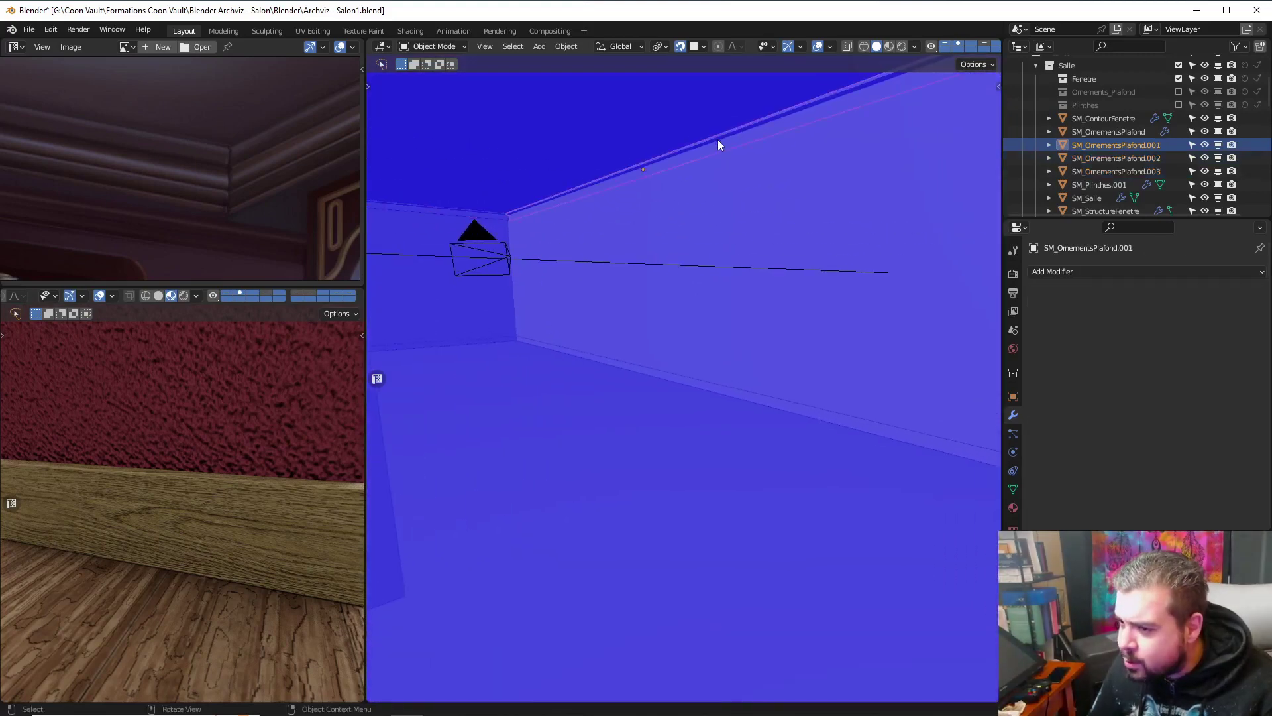
{"action": "key", "text": "KP_Decimal"}
{"action": "scroll", "coordinate": [742, 292], "scroll_direction": "up", "scroll_amount": 7}
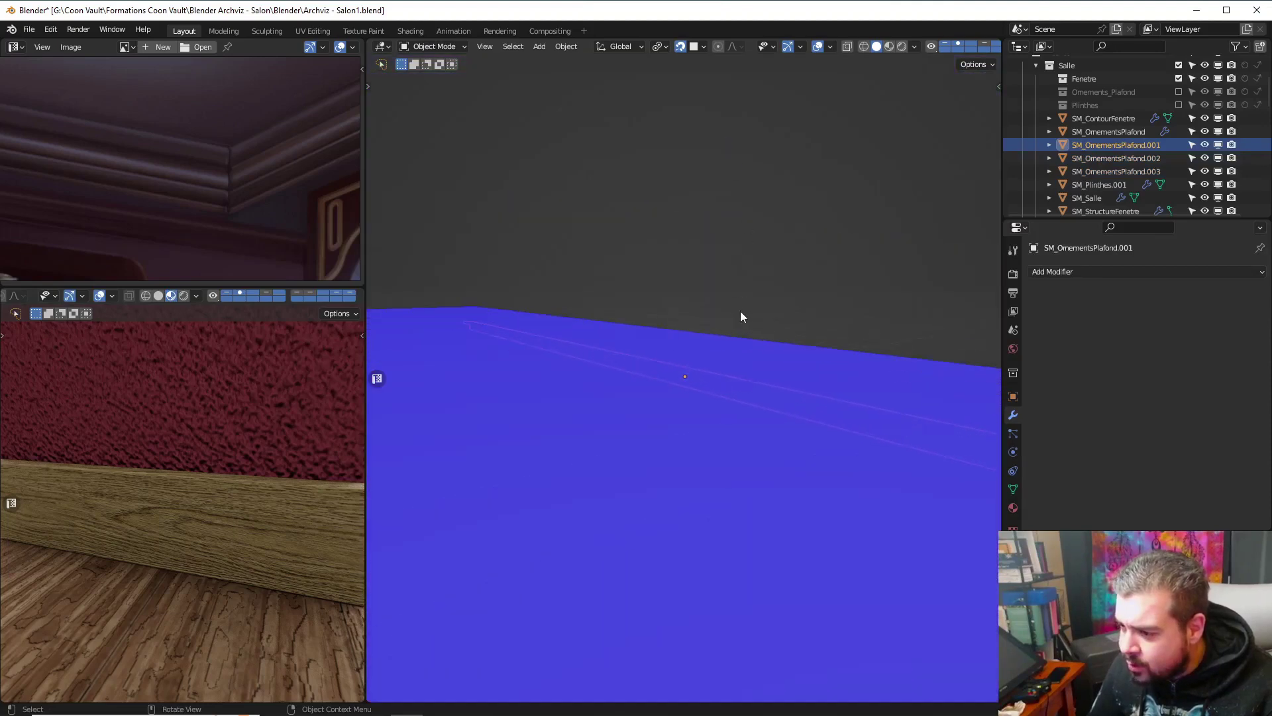
{"action": "middle_click_drag", "start_coordinate": [741, 311], "coordinate": [721, 301]}
{"action": "key", "text": "g"}
{"action": "key", "text": "x"}
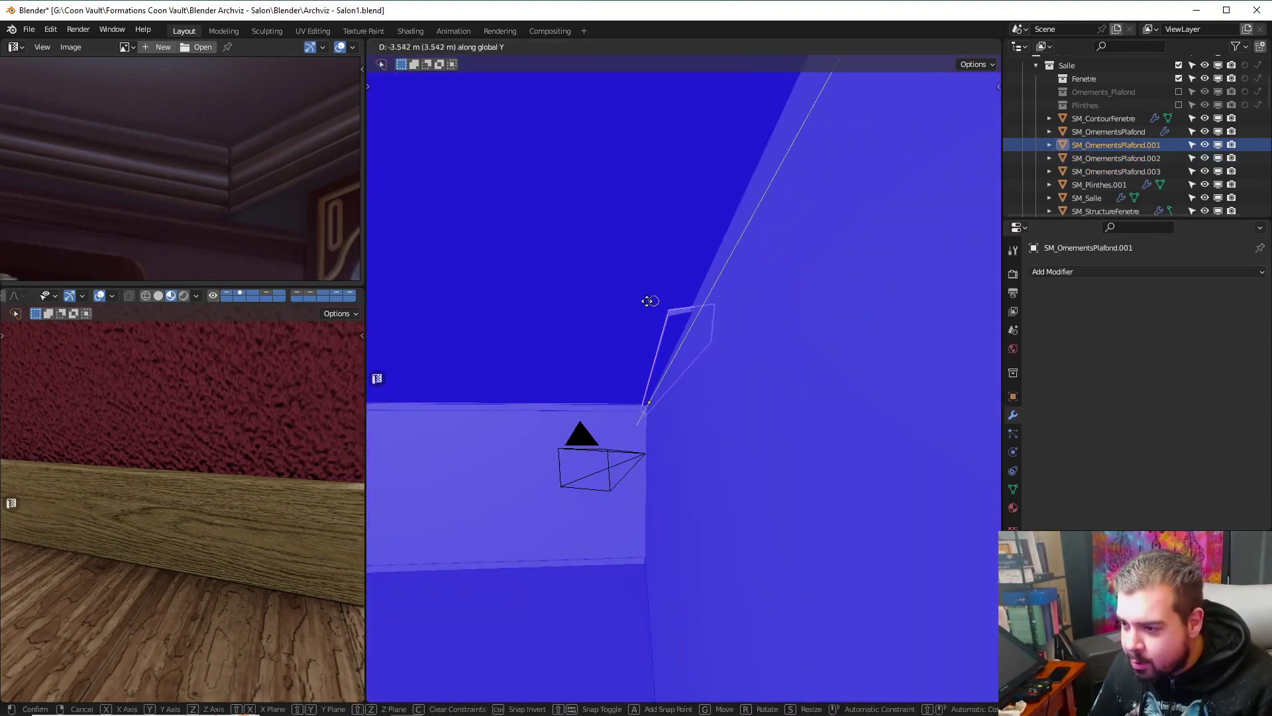
{"action": "left_click", "coordinate": [671, 314]}
{"action": "key", "text": "g"}
{"action": "key", "text": "x"}
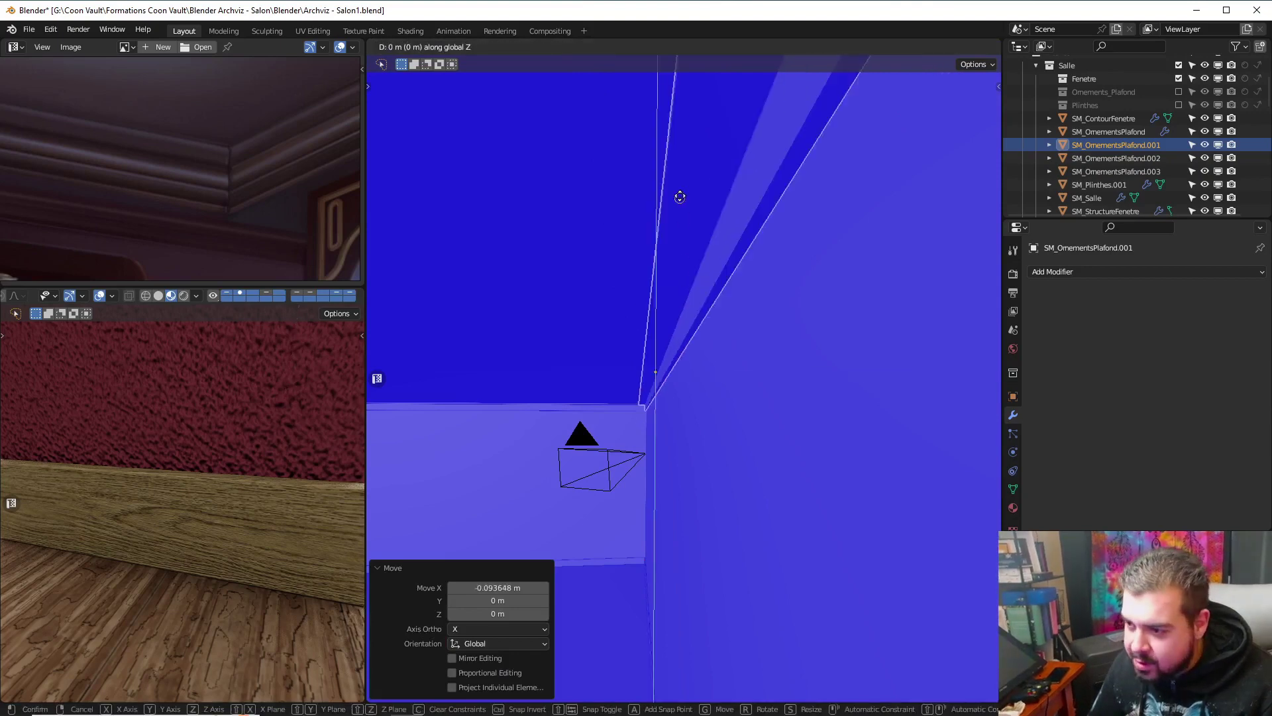
{"action": "left_click", "coordinate": [646, 335]}
Select all four ceiling ornament strips, with SM_OrnementsPlafond active, and join them into one object
{"action": "left_click", "coordinate": [611, 412], "text": "shift"}
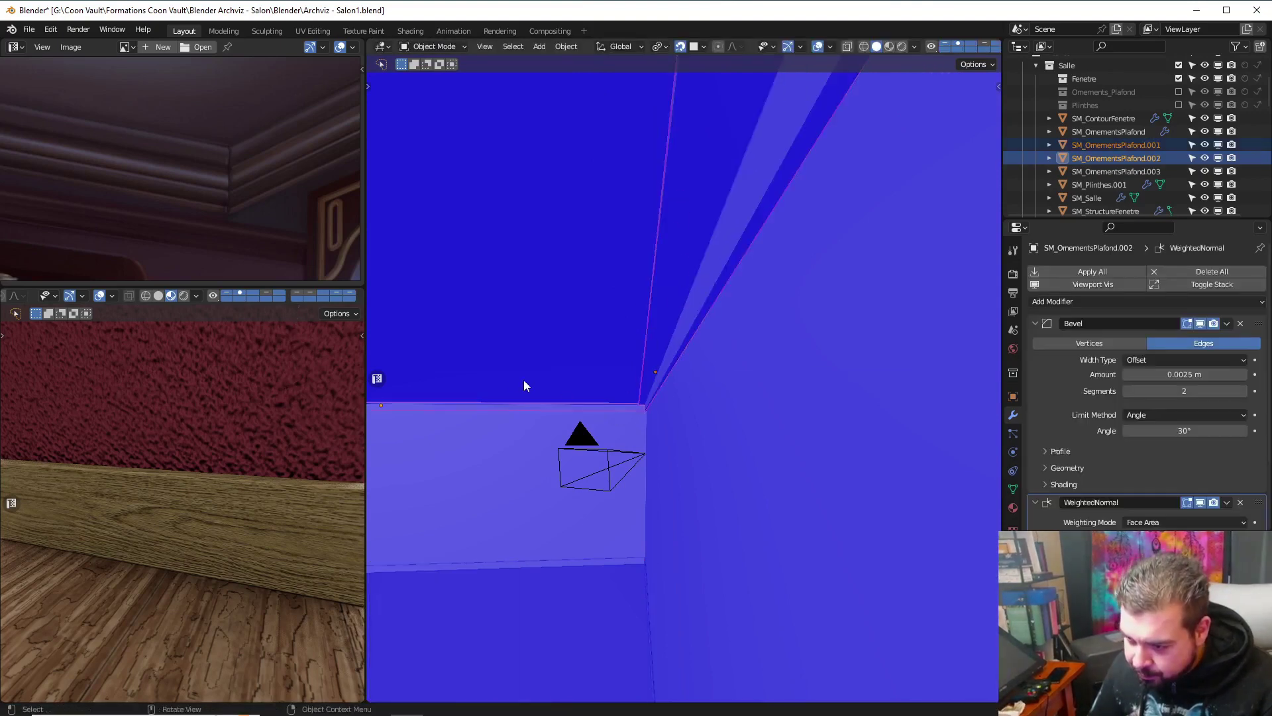
{"action": "middle_click_drag", "start_coordinate": [523, 380], "coordinate": [770, 382]}
{"action": "scroll", "coordinate": [691, 380], "scroll_direction": "down", "scroll_amount": 7}
{"action": "scroll", "coordinate": [733, 391], "scroll_direction": "up", "scroll_amount": 4}
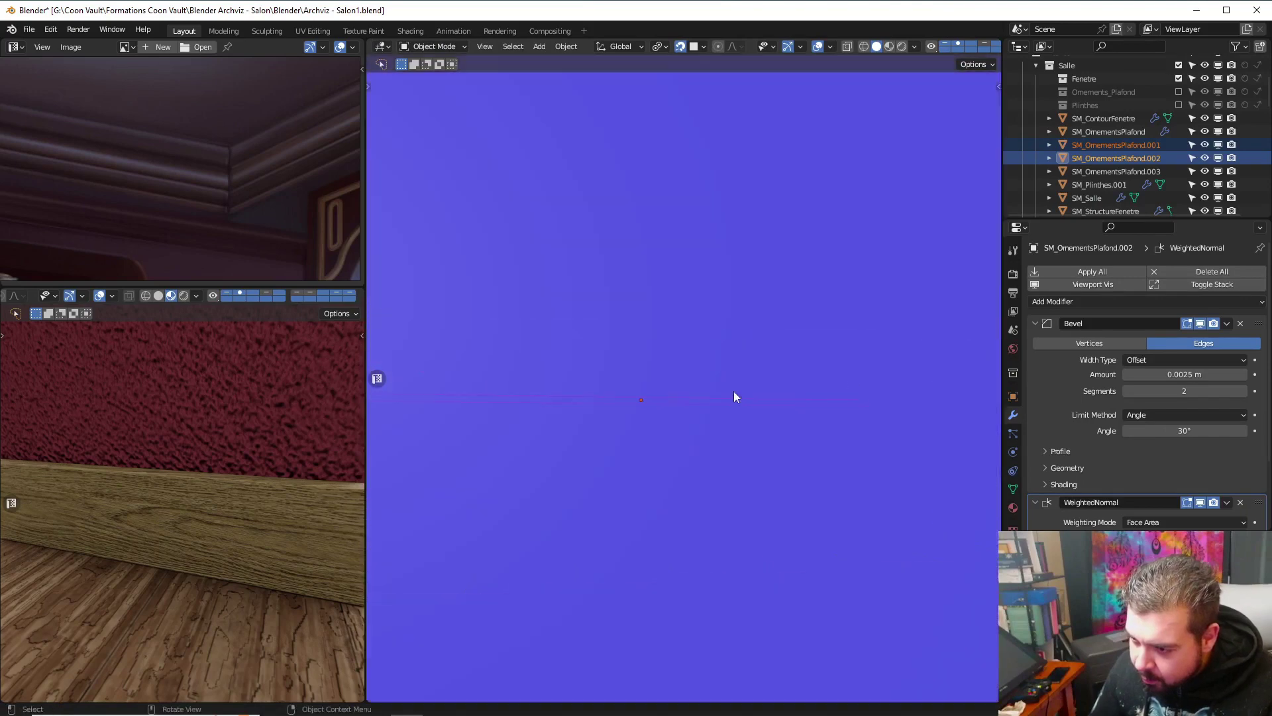
{"action": "scroll", "coordinate": [577, 400], "scroll_direction": "up", "scroll_amount": 3}
{"action": "middle_click_drag", "start_coordinate": [562, 399], "coordinate": [837, 383], "text": "shift"}
{"action": "left_click", "coordinate": [541, 381], "text": "shift"}
{"action": "middle_click_drag", "start_coordinate": [527, 383], "coordinate": [689, 359]}
{"action": "scroll", "coordinate": [695, 344], "scroll_direction": "up", "scroll_amount": 2}
{"action": "left_click", "coordinate": [708, 318], "text": "shift"}
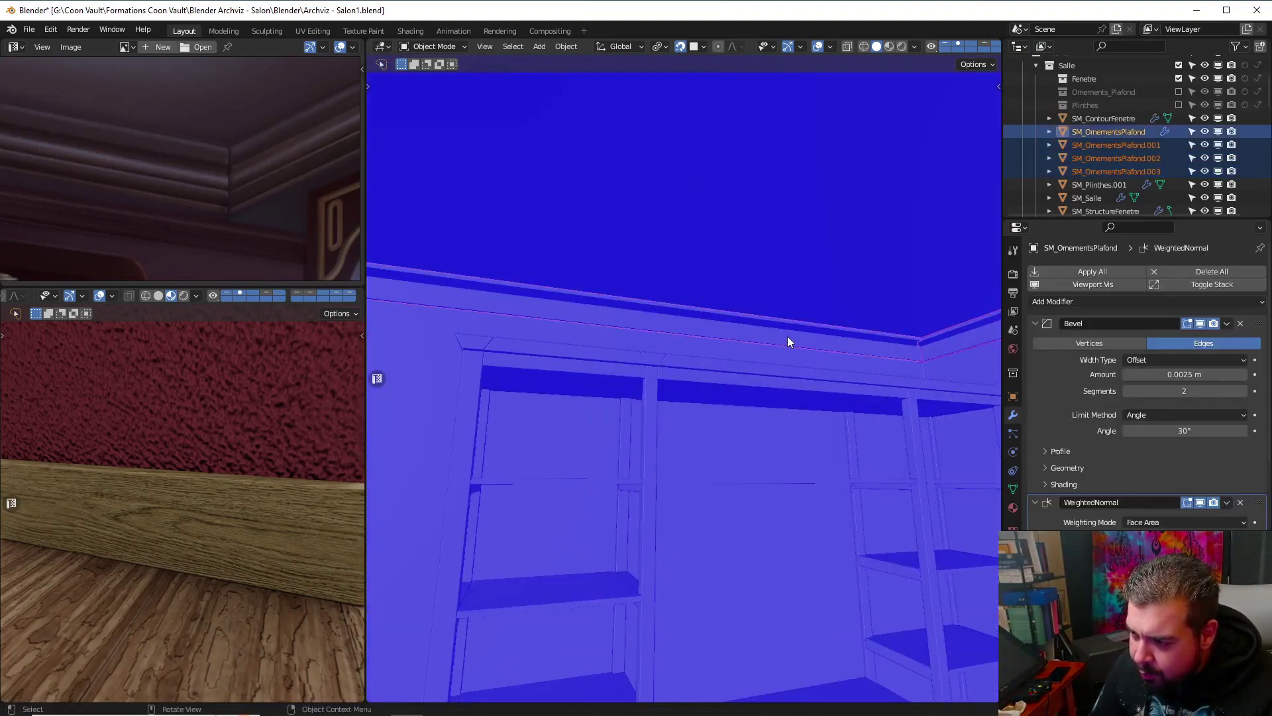
{"action": "middle_click_drag", "start_coordinate": [787, 336], "coordinate": [829, 345], "text": "ctrl"}
{"action": "key", "text": "ctrl+j"}
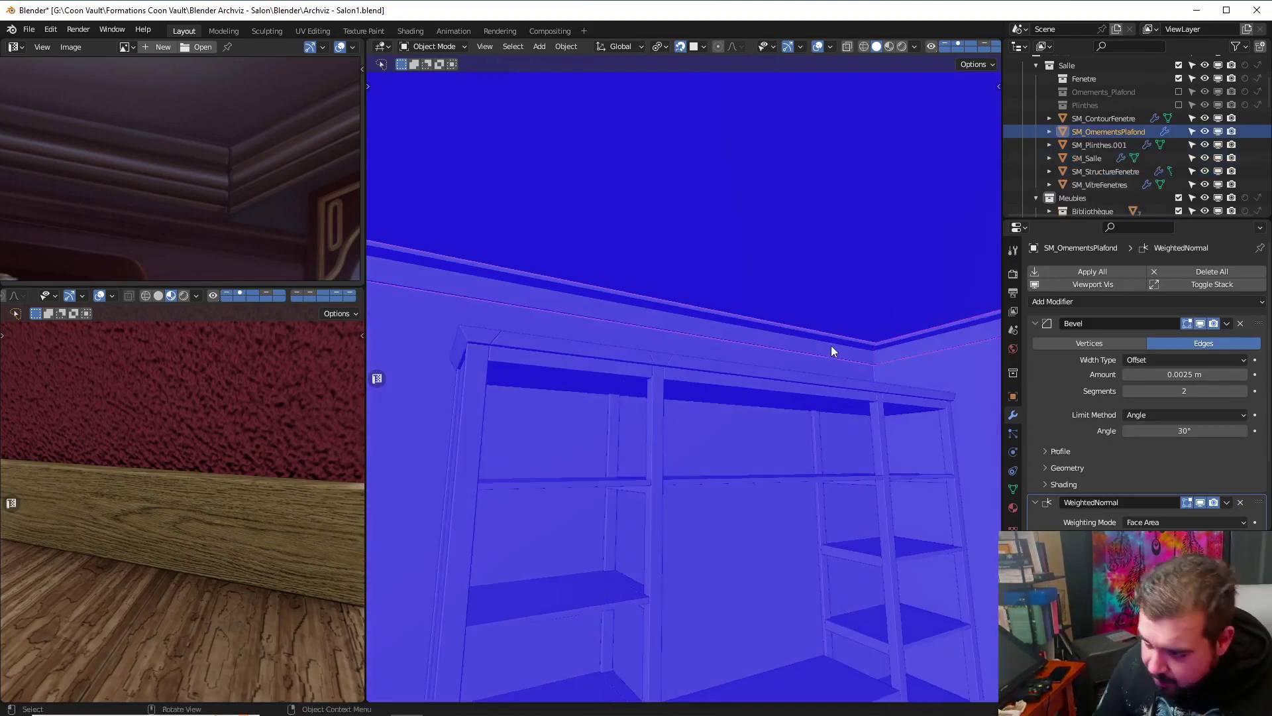
Apply rotation and scale to the joined ornament, set its origin to geometry, and clear the selection
{"action": "key", "text": "q"}
{"action": "left_click", "coordinate": [794, 332]}
{"action": "key", "text": "q"}
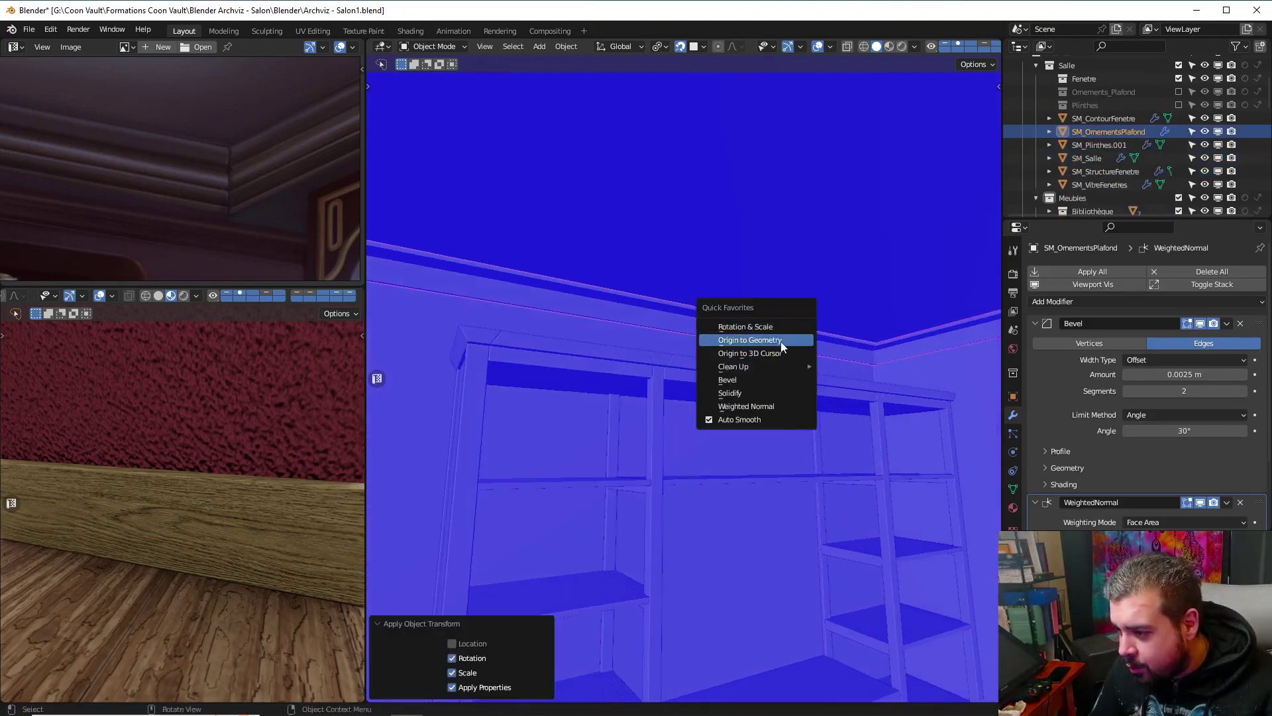
{"action": "left_click", "coordinate": [785, 345]}
{"action": "key", "text": "a"}
{"action": "left_click", "coordinate": [818, 274]}
Open the joined ornament in Edit Mode and examine how its strips meet in the ceiling corner
{"action": "middle_click_drag", "start_coordinate": [905, 338], "coordinate": [590, 284]}
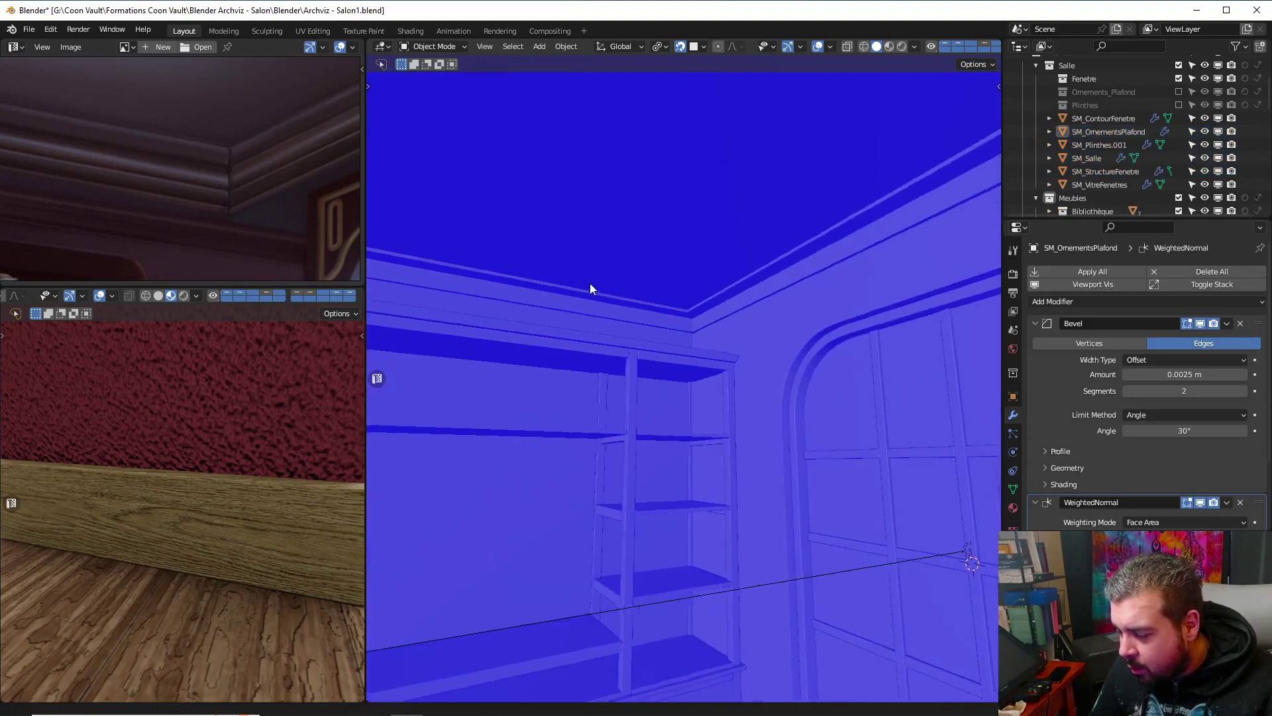
{"action": "scroll", "coordinate": [745, 310], "scroll_direction": "up", "scroll_amount": 4}
{"action": "left_click", "coordinate": [727, 260]}
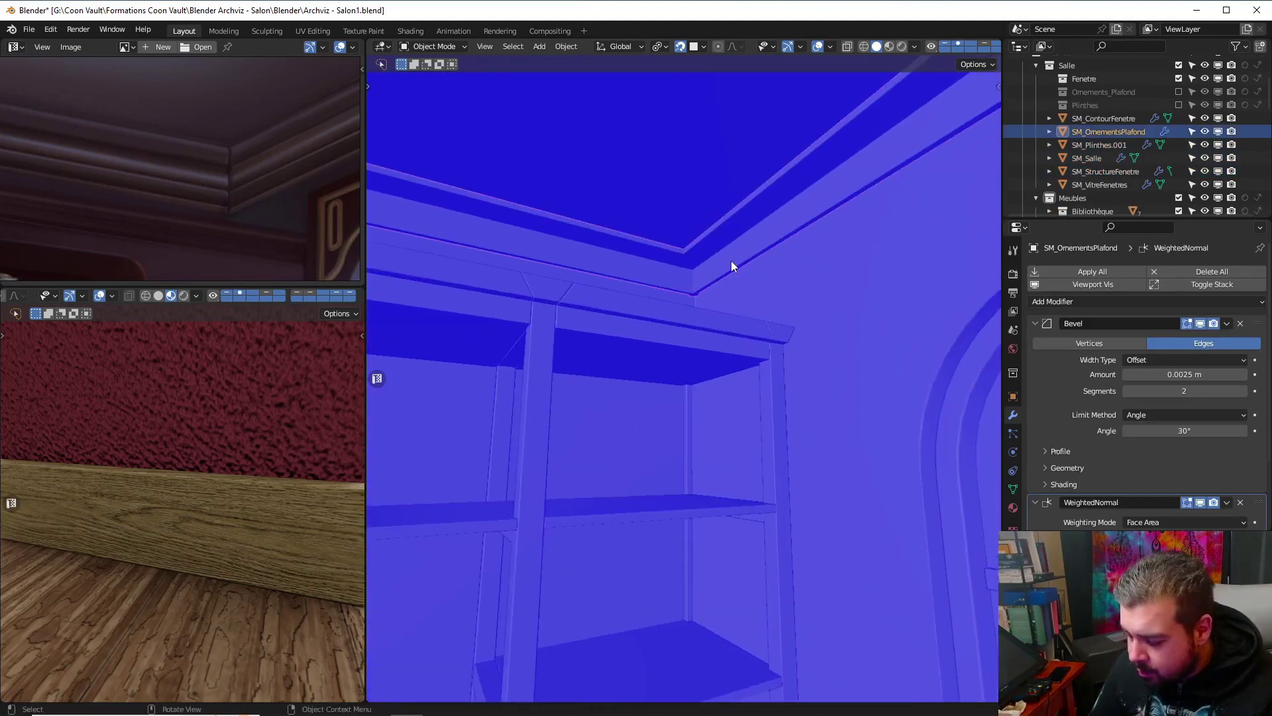
{"action": "key", "text": "KP_Decimal"}
{"action": "scroll", "coordinate": [726, 376], "scroll_direction": "up", "scroll_amount": 5}
{"action": "middle_click_drag", "start_coordinate": [660, 301], "coordinate": [634, 168], "text": "shift"}
{"action": "scroll", "coordinate": [724, 344], "scroll_direction": "down", "scroll_amount": 3}
{"action": "key", "text": "Tab"}
{"action": "left_click", "coordinate": [737, 420]}
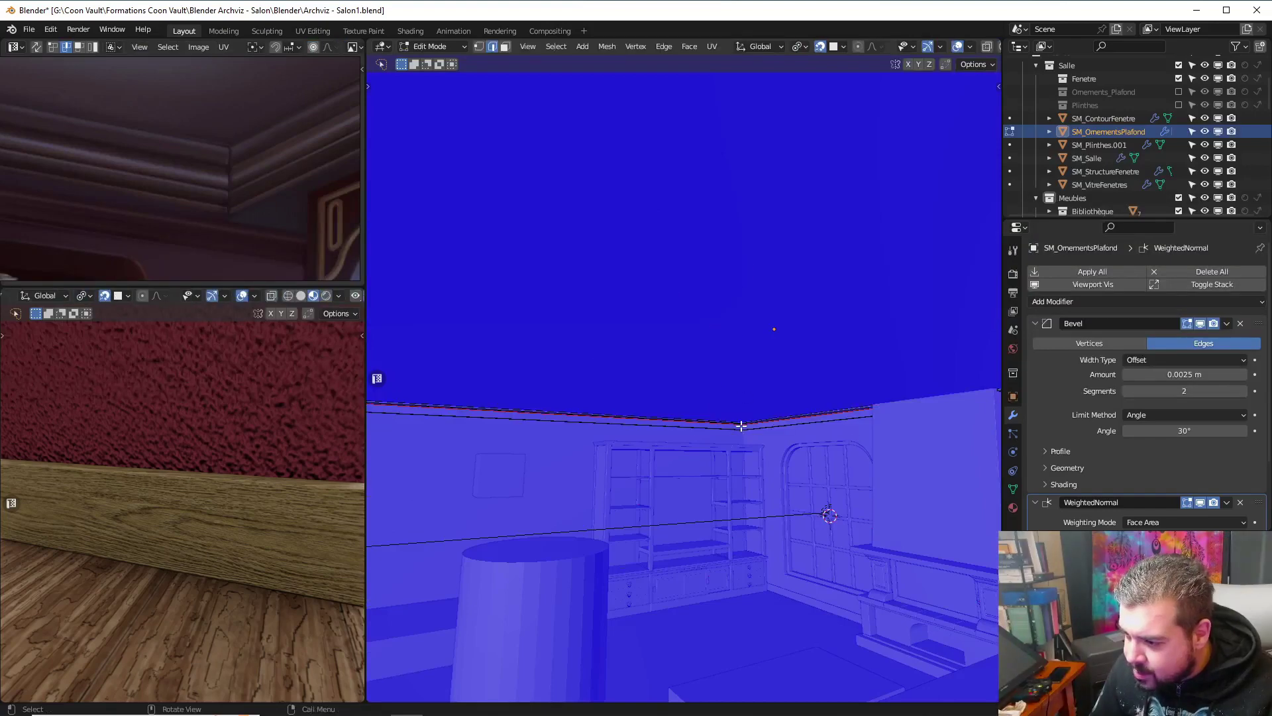
{"action": "scroll", "coordinate": [743, 426], "scroll_direction": "up", "scroll_amount": 4}
{"action": "middle_click_drag", "start_coordinate": [812, 426], "coordinate": [815, 398]}
{"action": "scroll", "coordinate": [792, 398], "scroll_direction": "up", "scroll_amount": 3}
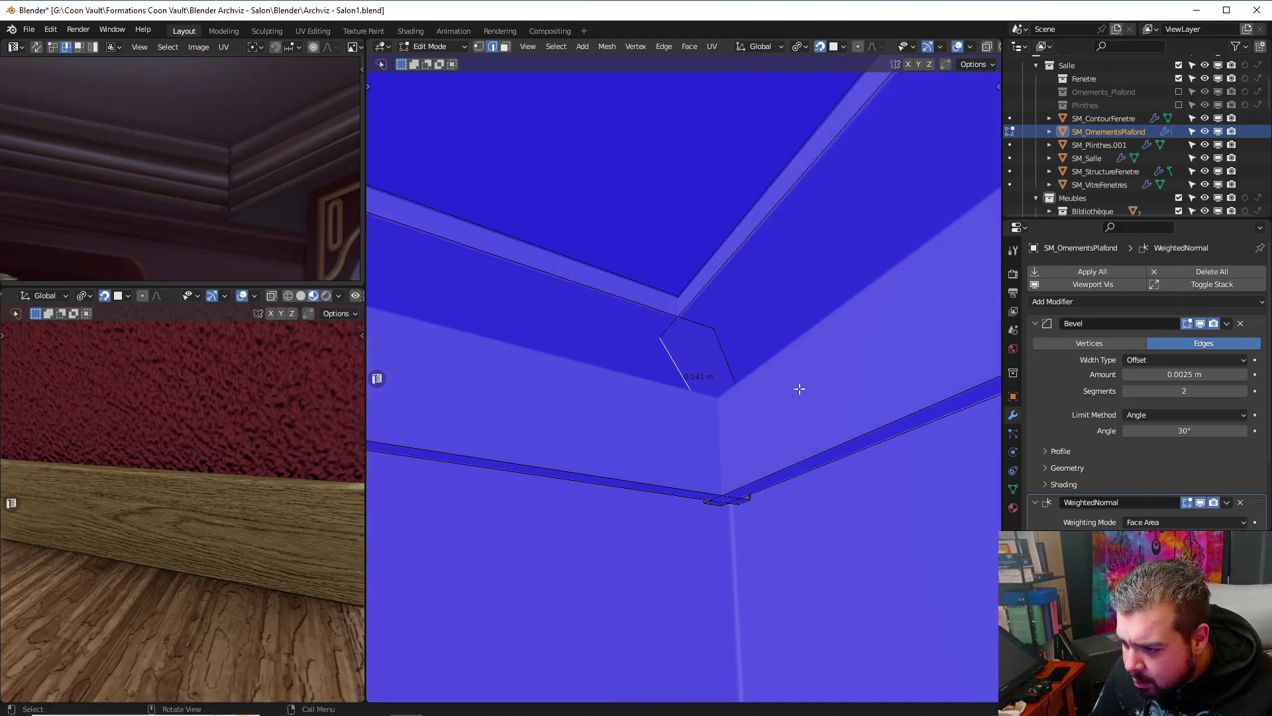
{"action": "middle_click_drag", "start_coordinate": [778, 381], "coordinate": [763, 301]}
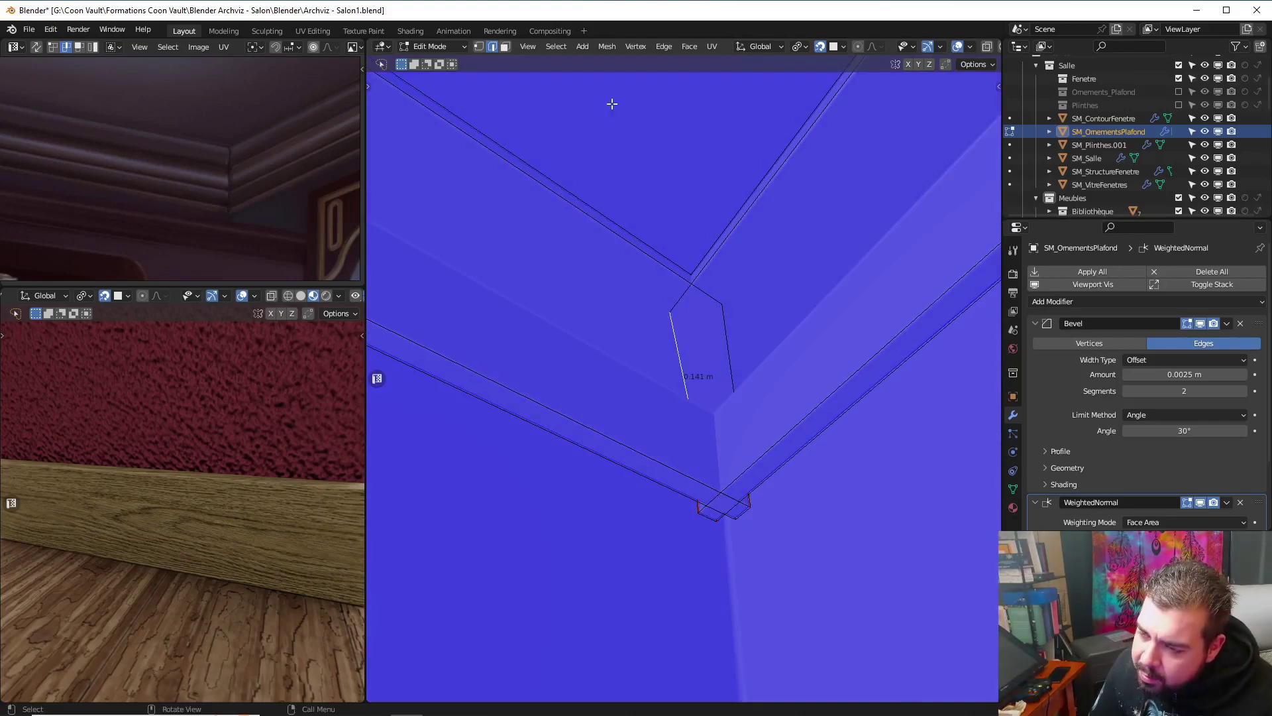
Switch to face selection and isolate the joined ornament around one of its corners
{"action": "left_click", "coordinate": [505, 47]}
{"action": "middle_click_drag", "start_coordinate": [659, 317], "coordinate": [176, 346]}
{"action": "scroll", "coordinate": [739, 354], "scroll_direction": "down", "scroll_amount": 8}
{"action": "scroll", "coordinate": [176, 346], "scroll_direction": "up", "scroll_amount": 2}
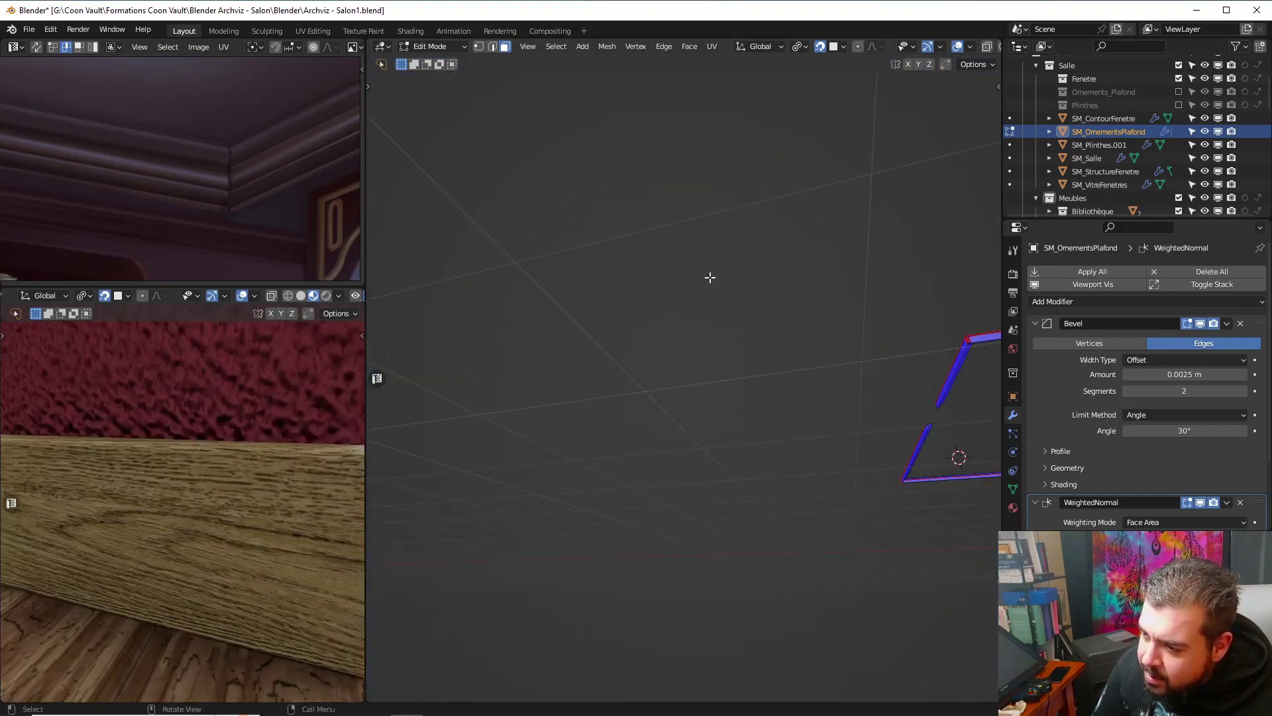
{"action": "middle_click_drag", "start_coordinate": [709, 275], "coordinate": [764, 379]}
{"action": "scroll", "coordinate": [765, 380], "scroll_direction": "up", "scroll_amount": 4}
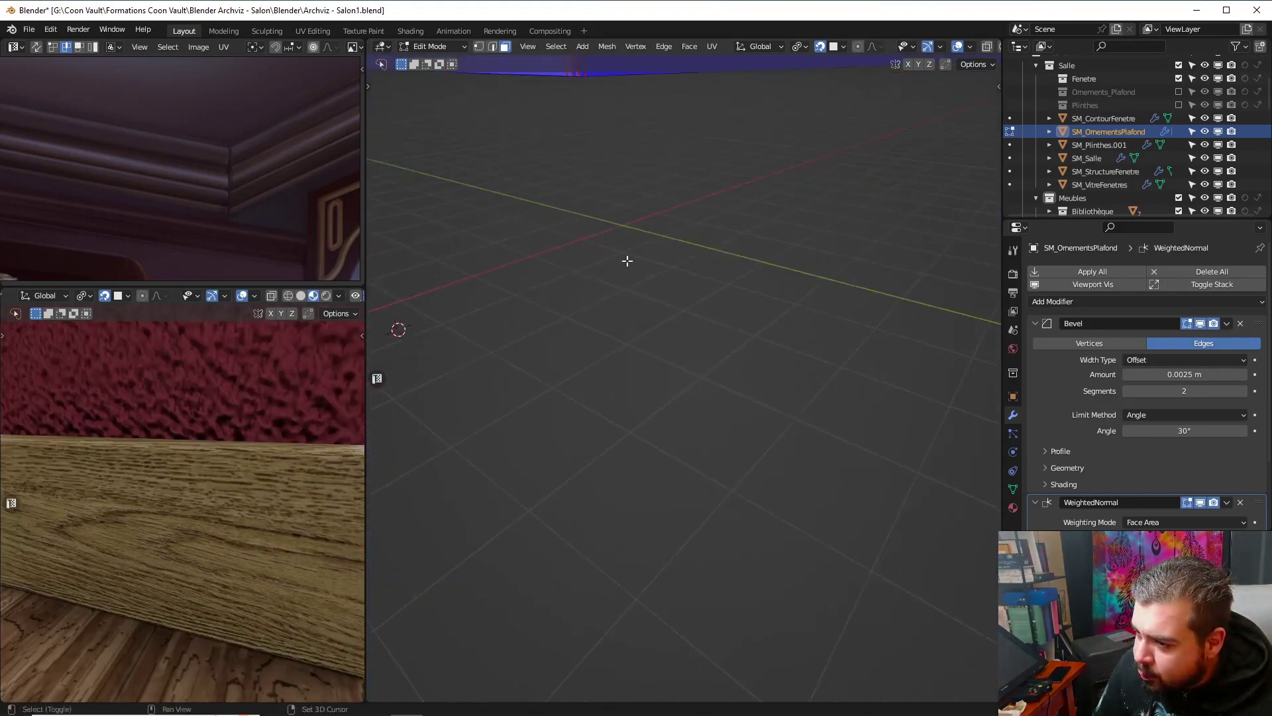
{"action": "middle_click_drag", "start_coordinate": [628, 261], "coordinate": [685, 426], "text": "shift"}
{"action": "scroll", "coordinate": [677, 364], "scroll_direction": "up", "scroll_amount": 1}
{"action": "mouse_move", "coordinate": [652, 373]}
{"action": "middle_mouse_down"}
{"action": "mouse_move", "coordinate": [622, 364]}
{"action": "mouse_move", "coordinate": [635, 362]}
{"action": "middle_mouse_up"}
Move the end faces of the strip at this corner -0.02 m along Y
{"action": "left_click", "coordinate": [552, 324]}
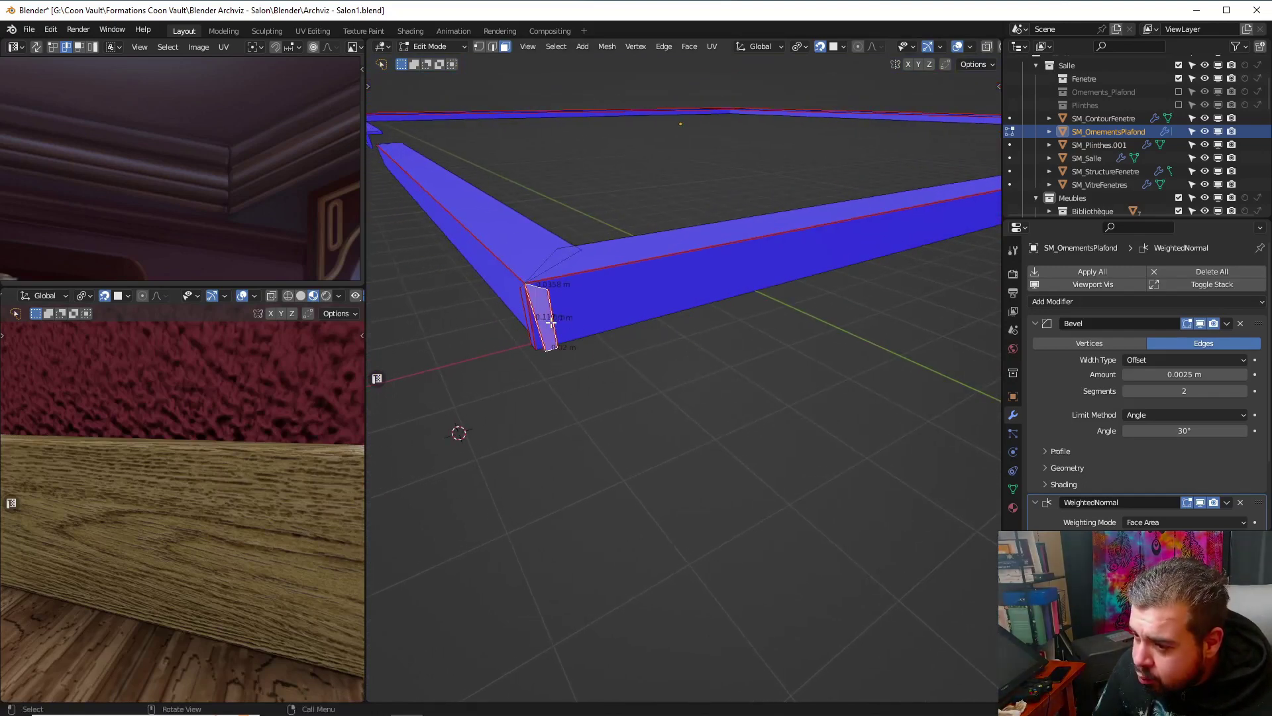
{"action": "key", "text": "ctrl+KP_Add"}
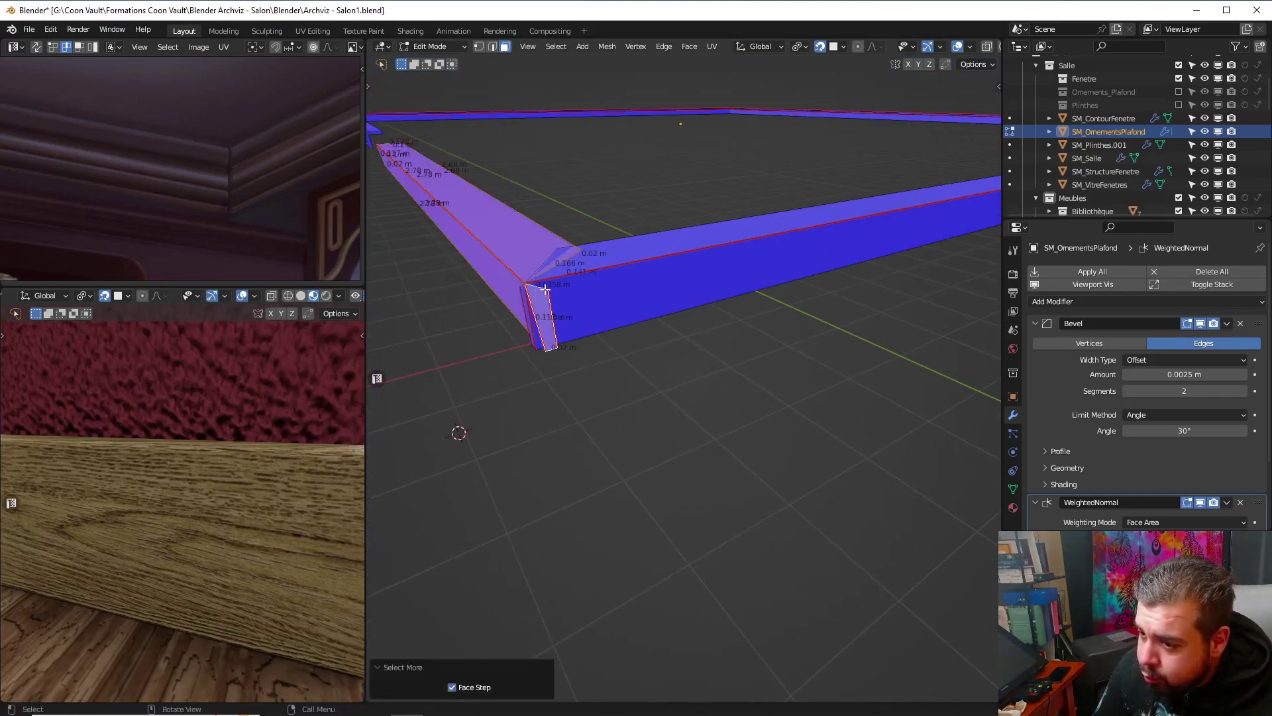
{"action": "key", "text": "ctrl+z"}
{"action": "type", "text": "g"}
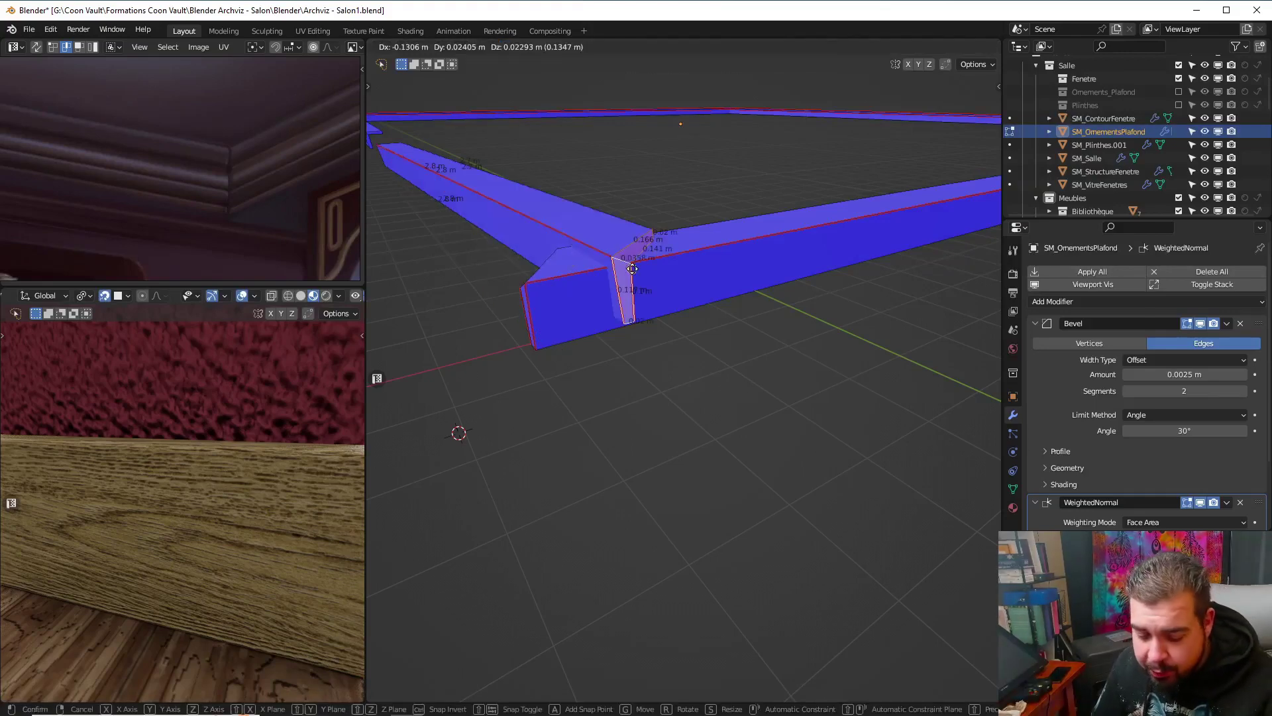
{"action": "type", "text": "y0.02"}
{"action": "key", "text": "minus"}
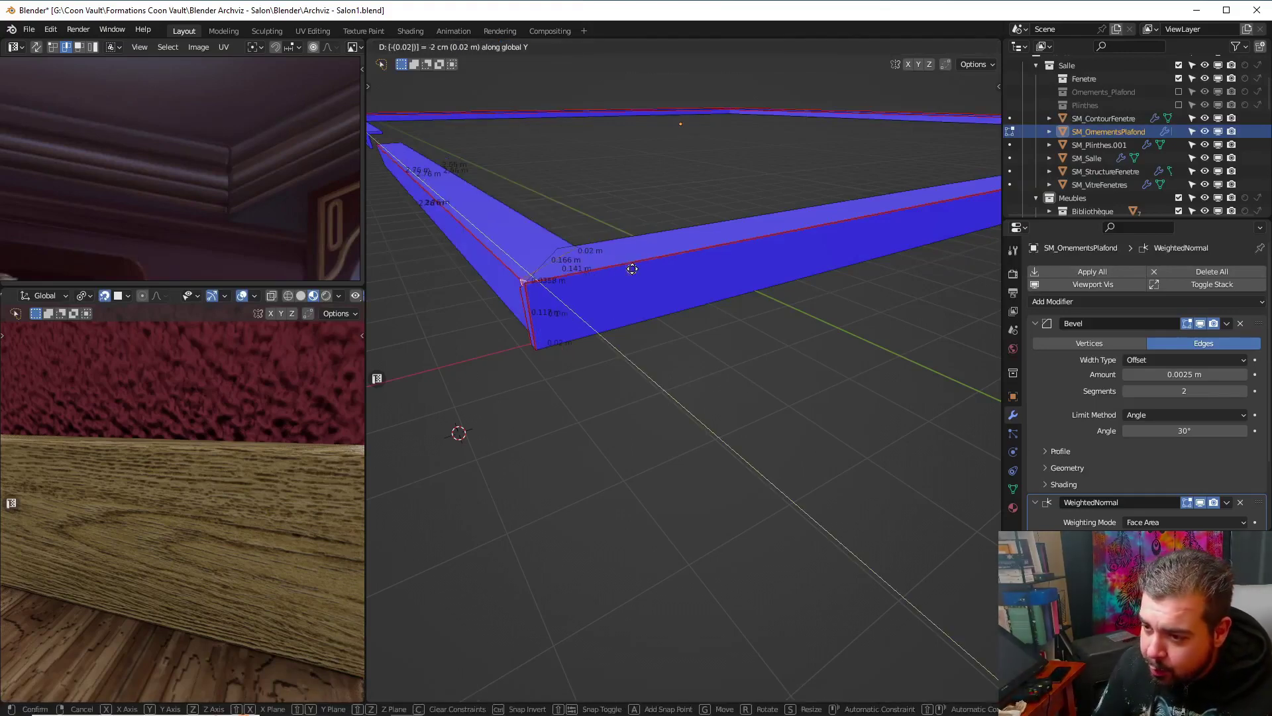
{"action": "key", "text": "Return"}
Move the end faces of the adjoining strip at this corner -0.02 m along X
{"action": "middle_click_drag", "start_coordinate": [673, 290], "coordinate": [752, 293]}
{"action": "left_click", "coordinate": [797, 282]}
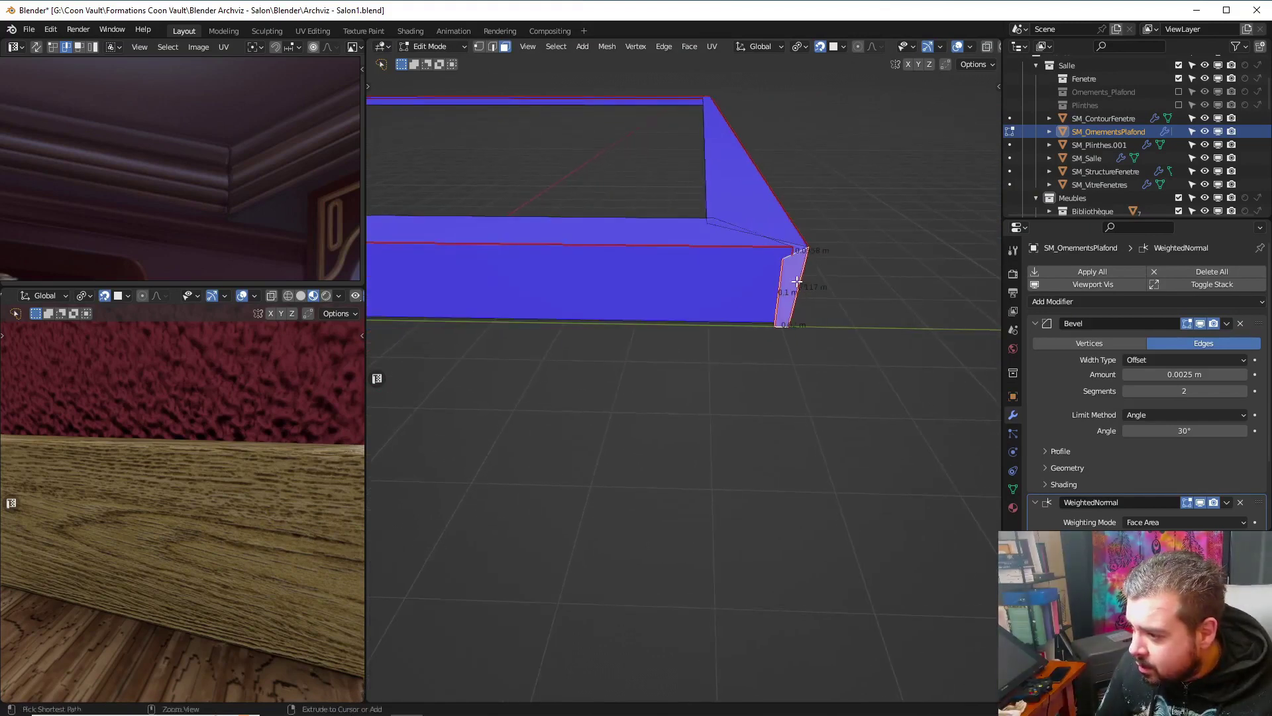
{"action": "left_click", "coordinate": [753, 182], "text": "ctrl"}
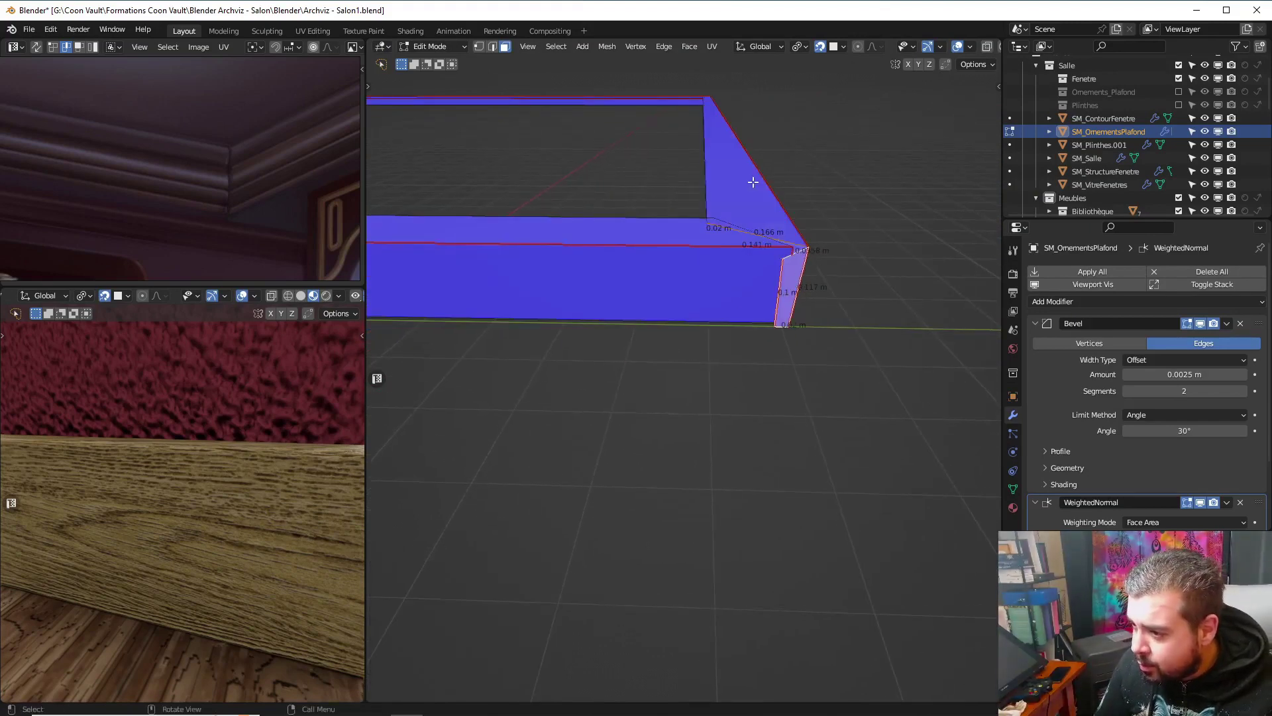
{"action": "type", "text": "gx0.02"}
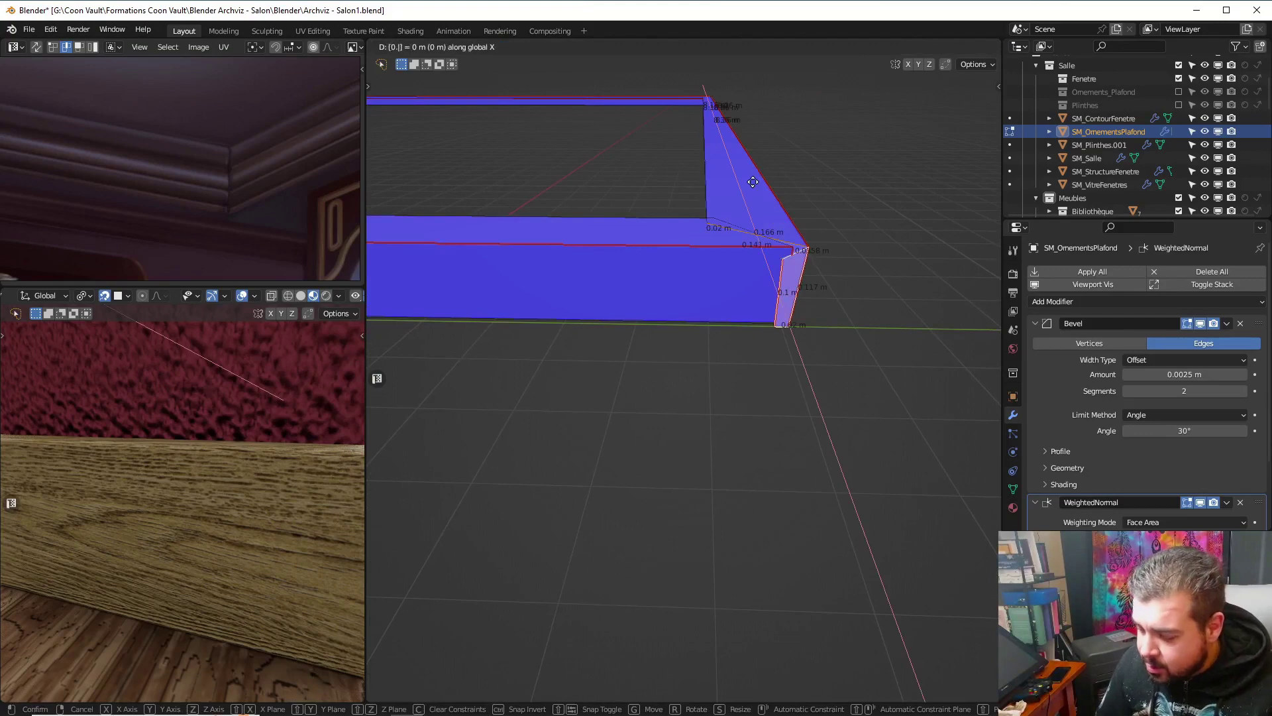
{"action": "key", "text": "minus"}
{"action": "key", "text": "Return"}
{"action": "key", "text": "x"}
{"action": "key", "text": "Escape"}
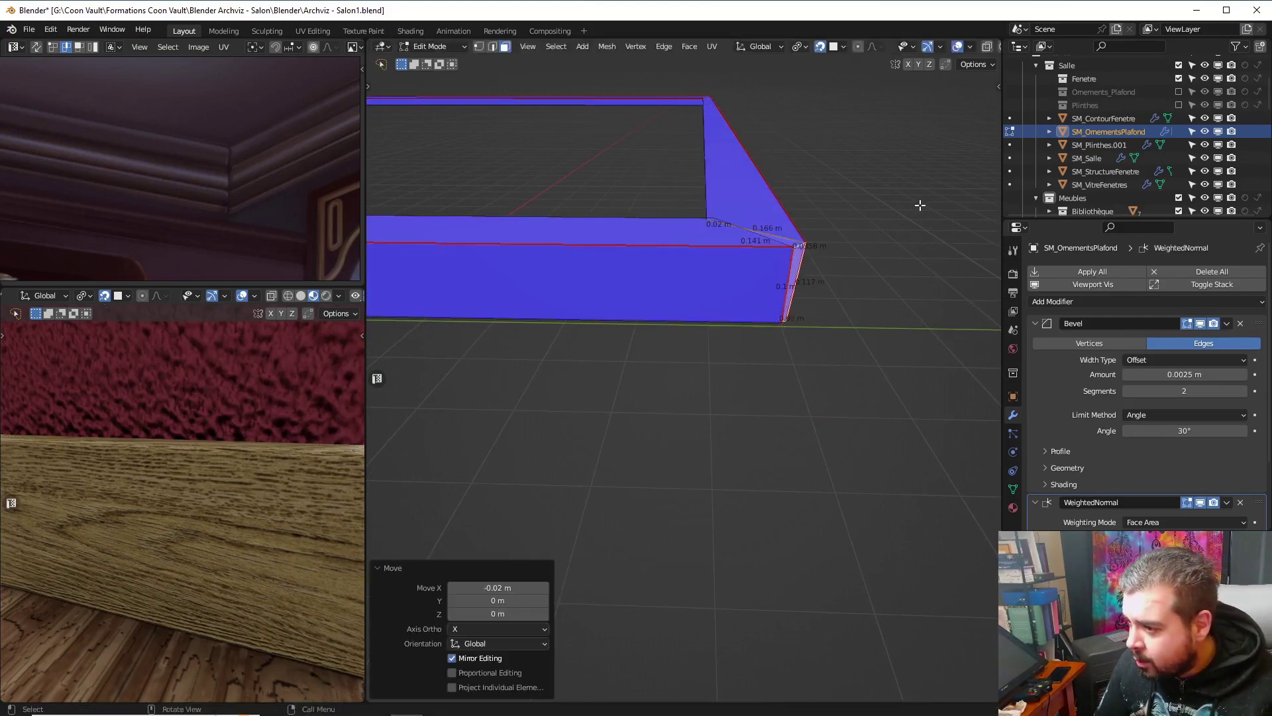
Move the same strip's end faces a further -0.01 m along X to refine the corner gap
{"action": "middle_click_drag", "start_coordinate": [917, 204], "coordinate": [875, 224]}
{"action": "middle_click_drag", "start_coordinate": [791, 233], "coordinate": [723, 225]}
{"action": "scroll", "coordinate": [663, 259], "scroll_direction": "up", "scroll_amount": 2}
{"action": "scroll", "coordinate": [723, 225], "scroll_direction": "up", "scroll_amount": 3}
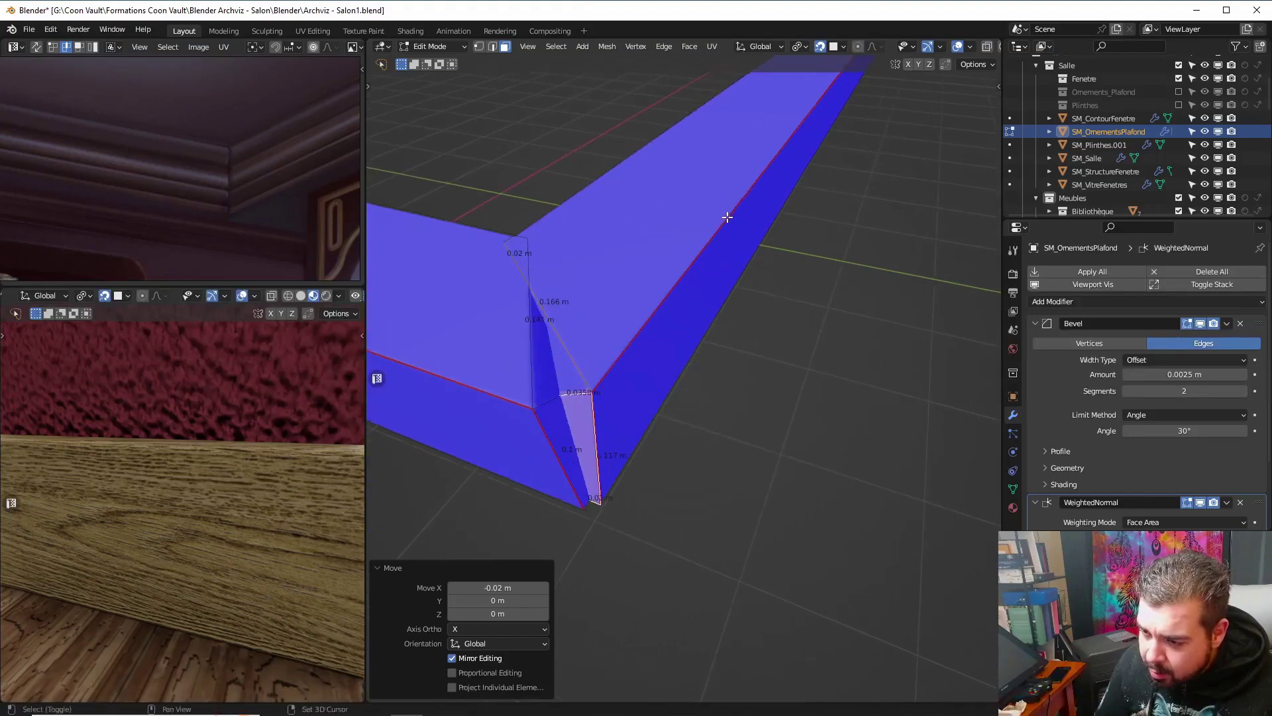
{"action": "key", "text": "h"}
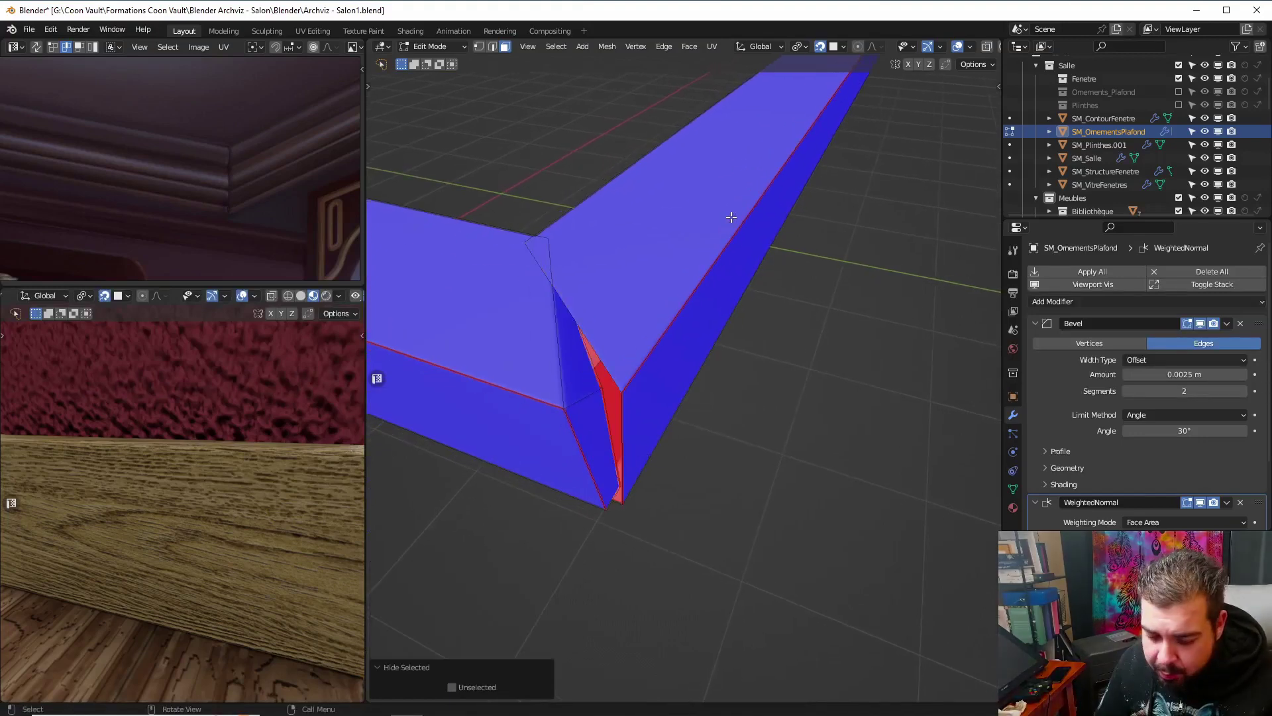
{"action": "key", "text": "ctrl+z"}
{"action": "key", "text": "g"}
{"action": "key", "text": "x"}
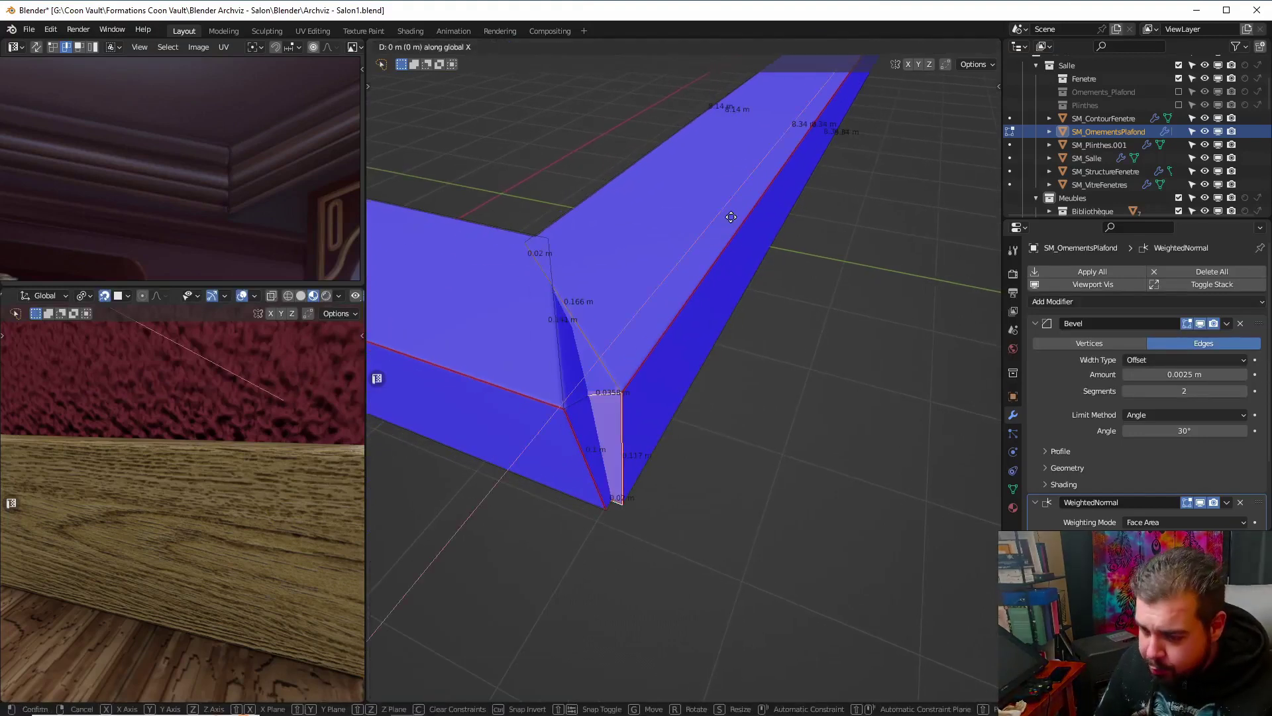
{"action": "type", "text": "-0.01"}
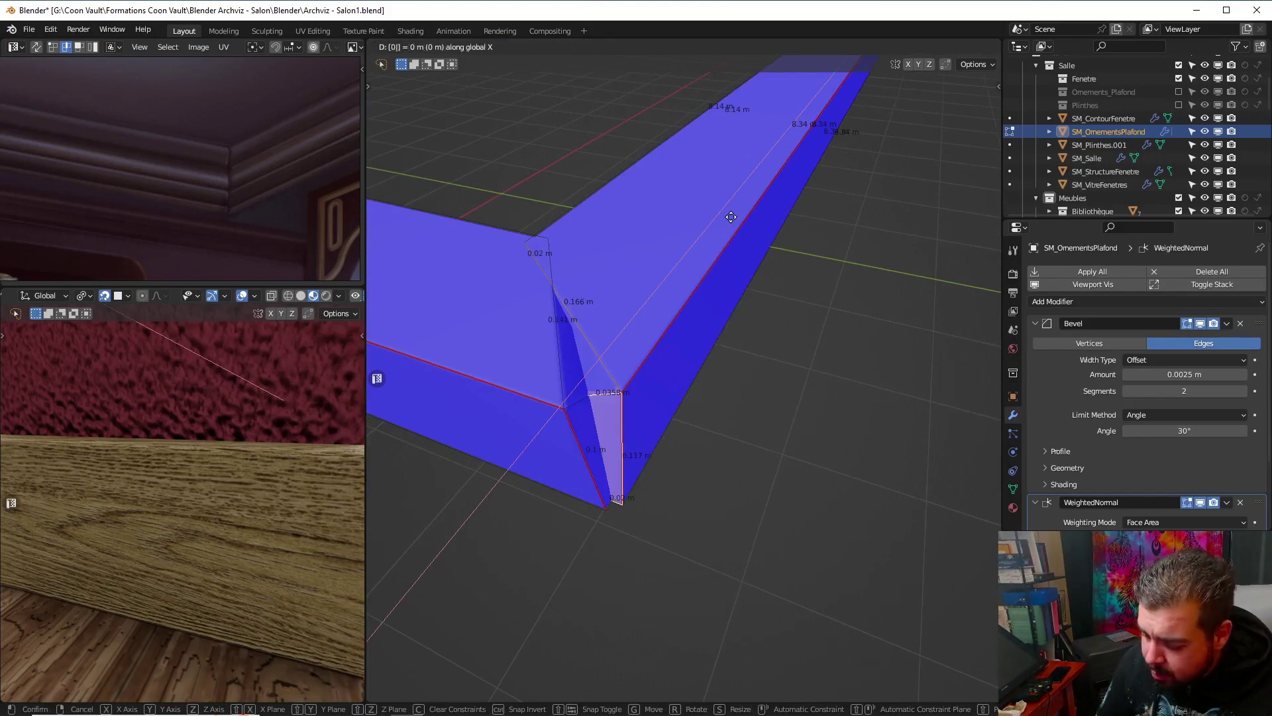
{"action": "key", "text": "Return"}
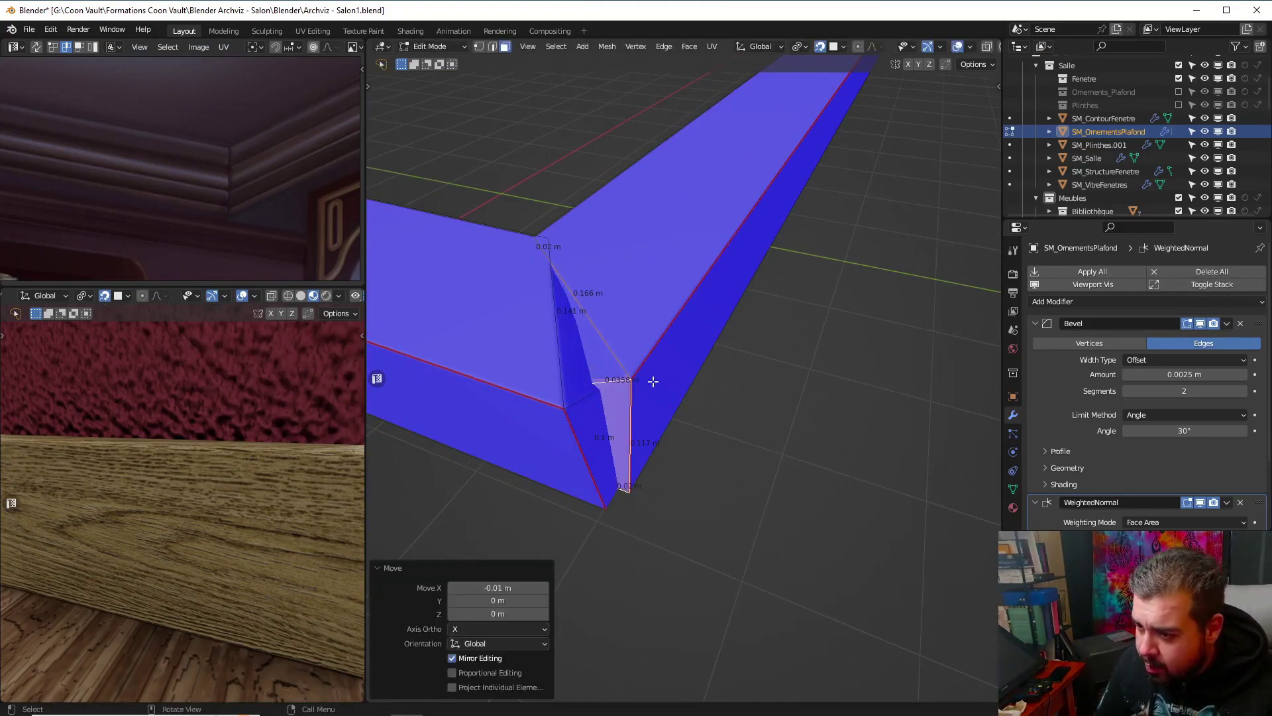
Select the end faces of the strip running along Y and move them -0.01 m along Y
{"action": "middle_click_drag", "start_coordinate": [653, 381], "coordinate": [592, 379]}
{"action": "left_click", "coordinate": [415, 387]}
{"action": "middle_click_drag", "start_coordinate": [415, 387], "coordinate": [497, 354]}
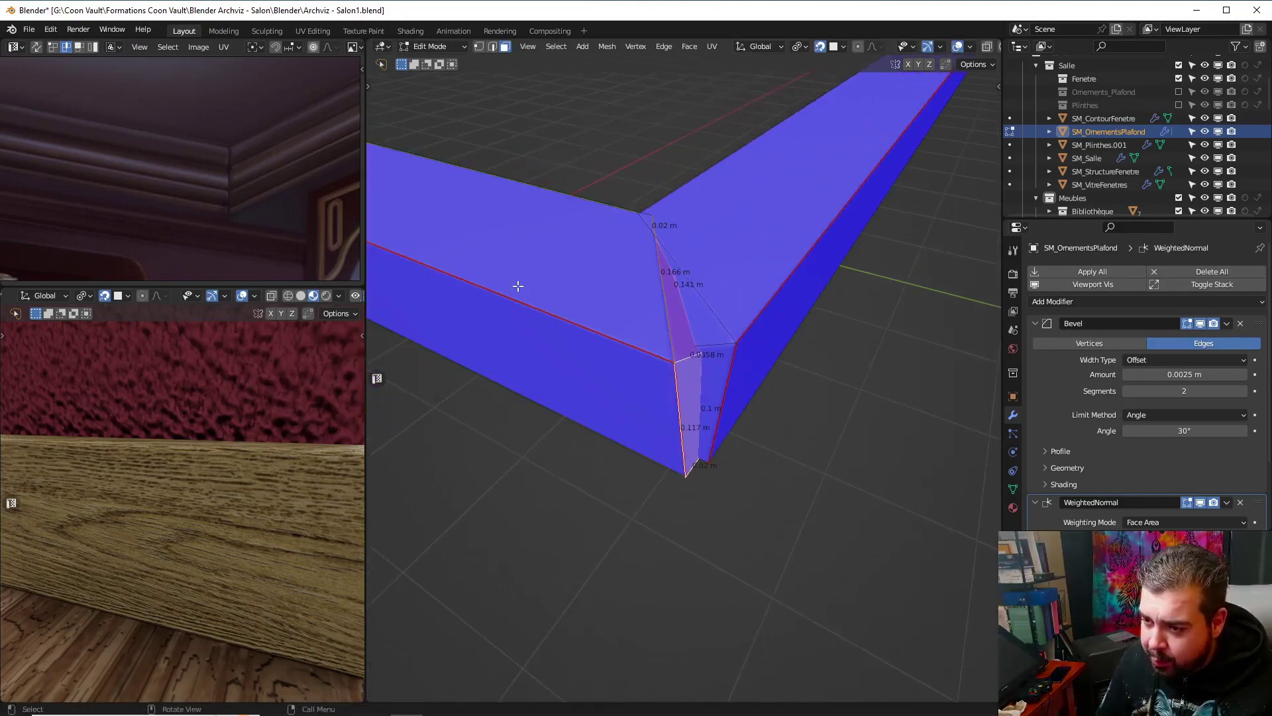
{"action": "type", "text": "gy"}
{"action": "type", "text": "-0.012"}
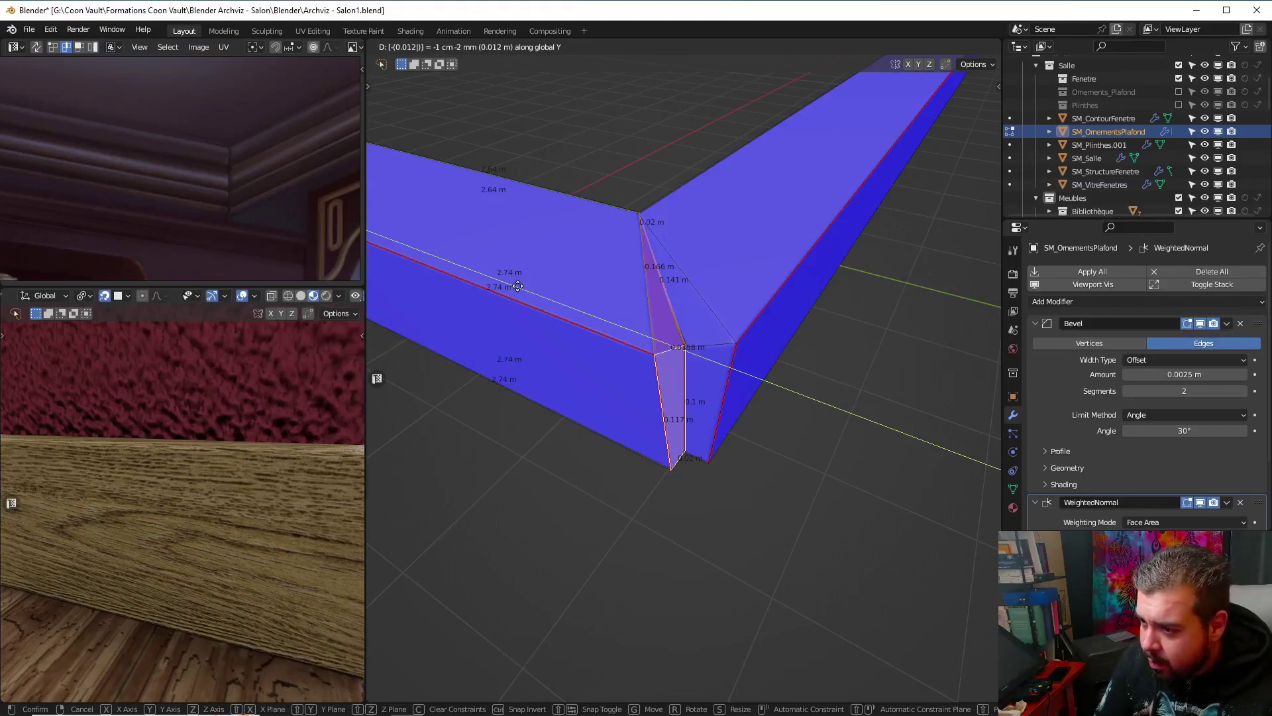
{"action": "key", "text": "BackSpace"}
{"action": "key", "text": "BackSpace"}
{"action": "key", "text": "BackSpace"}
{"action": "key", "text": "BackSpace"}
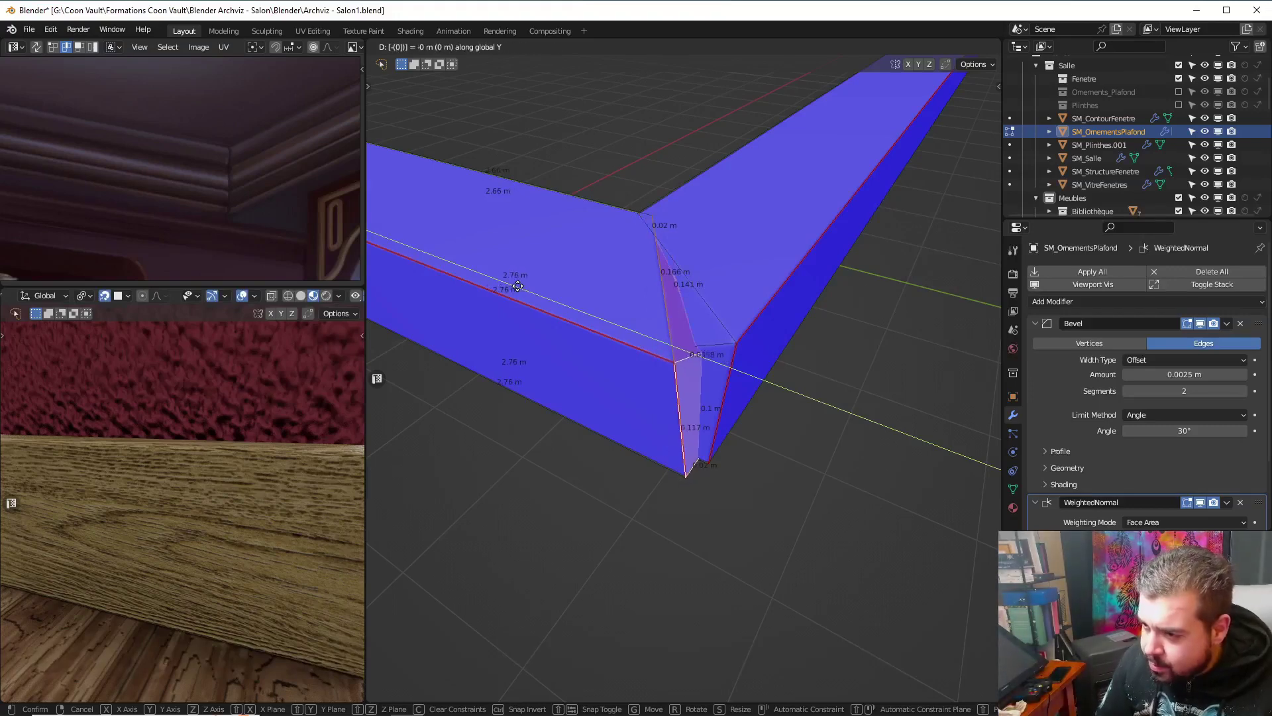
{"action": "type", "text": ".01"}
{"action": "key", "text": "Return"}
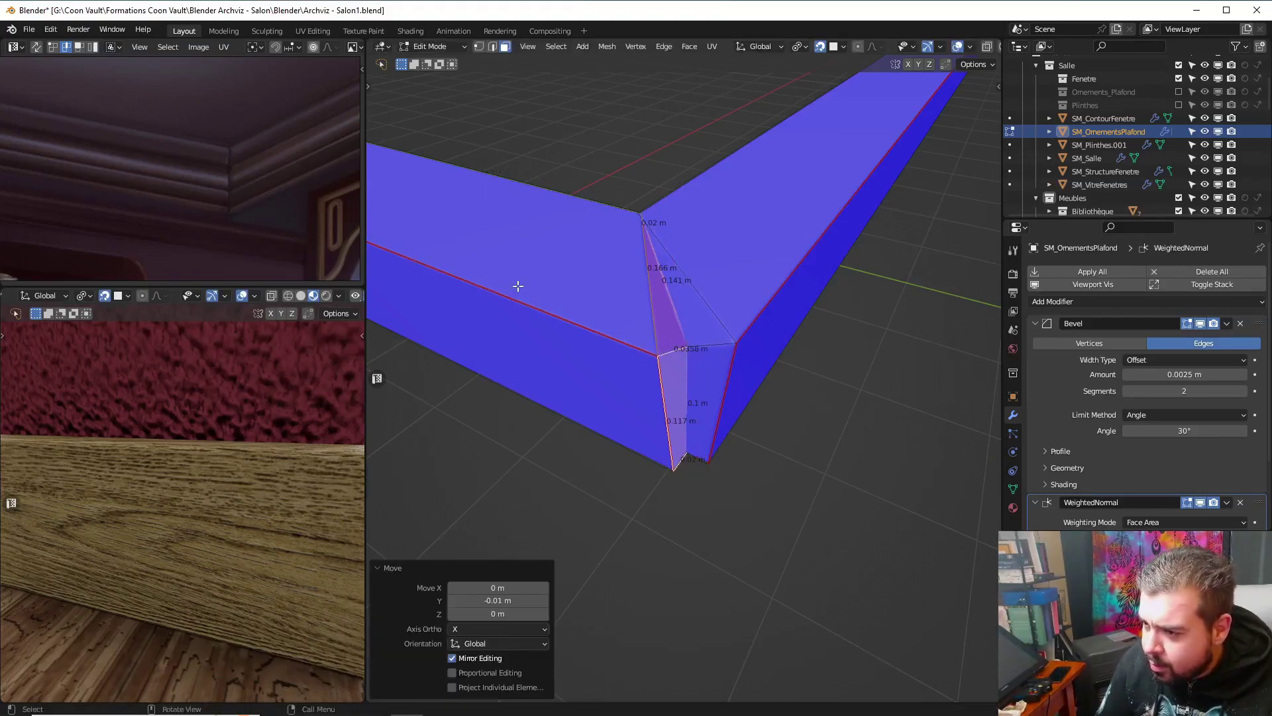
Examine the gap between the two strip ends in Object Mode, and return the ornament to Edit Mode
{"action": "middle_click_drag", "start_coordinate": [689, 284], "coordinate": [687, 296]}
{"action": "middle_click_drag", "start_coordinate": [687, 296], "coordinate": [700, 308], "text": "shift"}
{"action": "scroll", "coordinate": [690, 290], "scroll_direction": "up", "scroll_amount": 4}
{"action": "scroll", "coordinate": [701, 309], "scroll_direction": "down", "scroll_amount": 4}
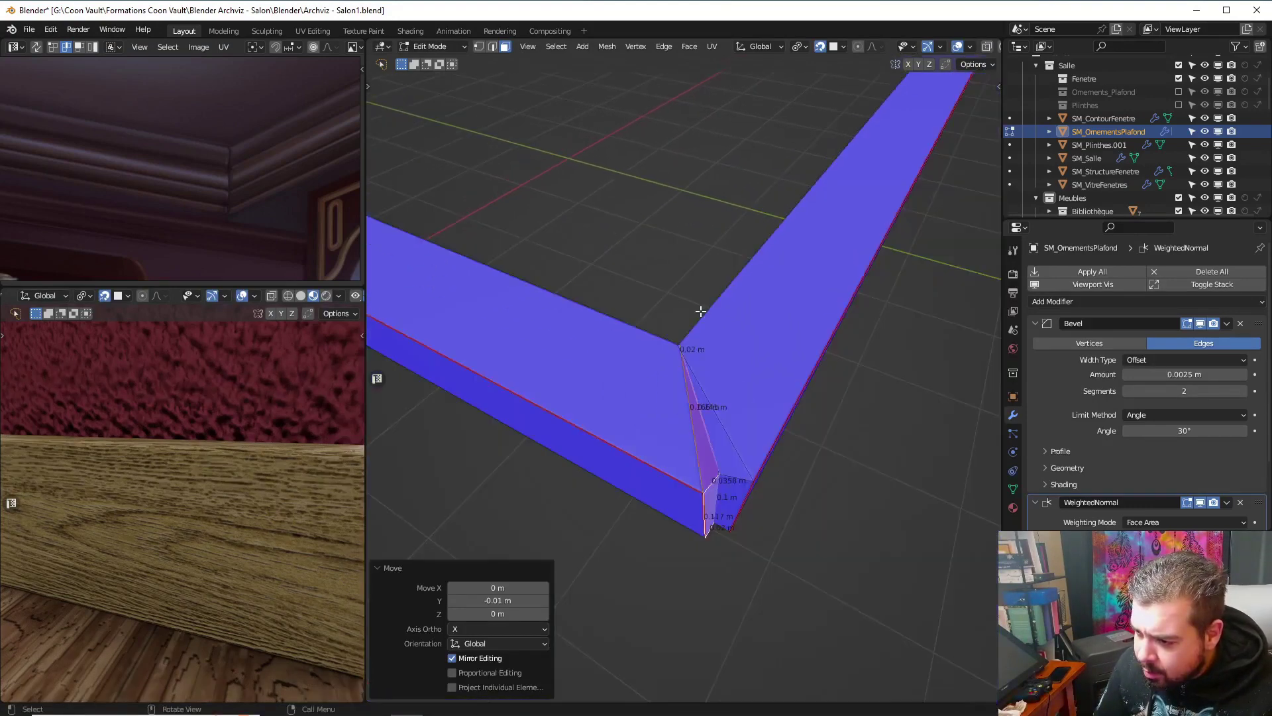
{"action": "key", "text": "Tab"}
{"action": "left_click", "coordinate": [702, 261]}
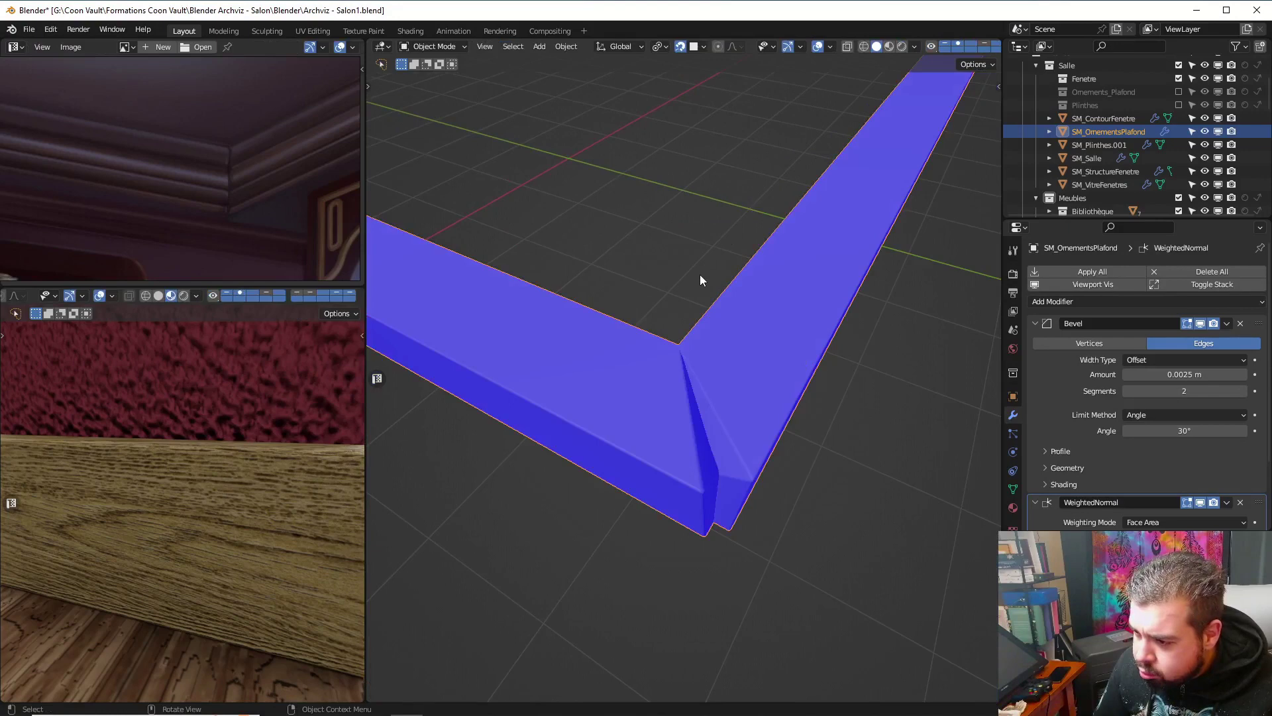
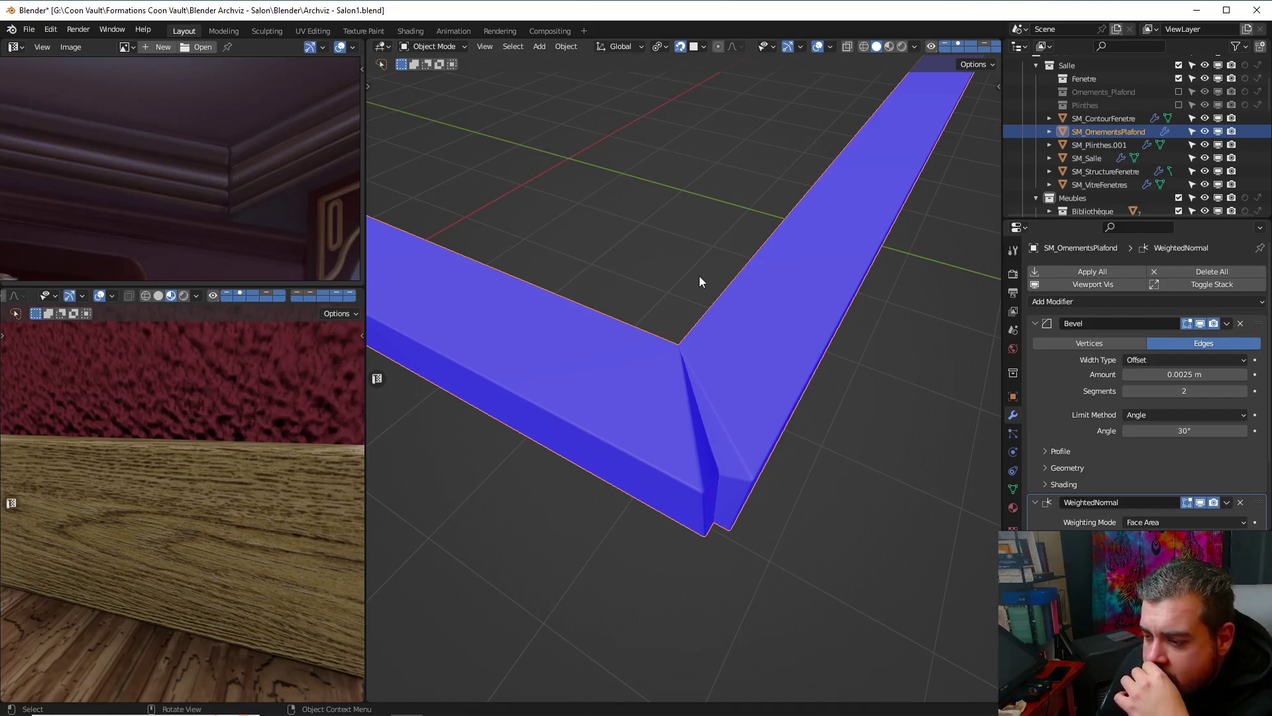
{"action": "key", "text": "Tab"}
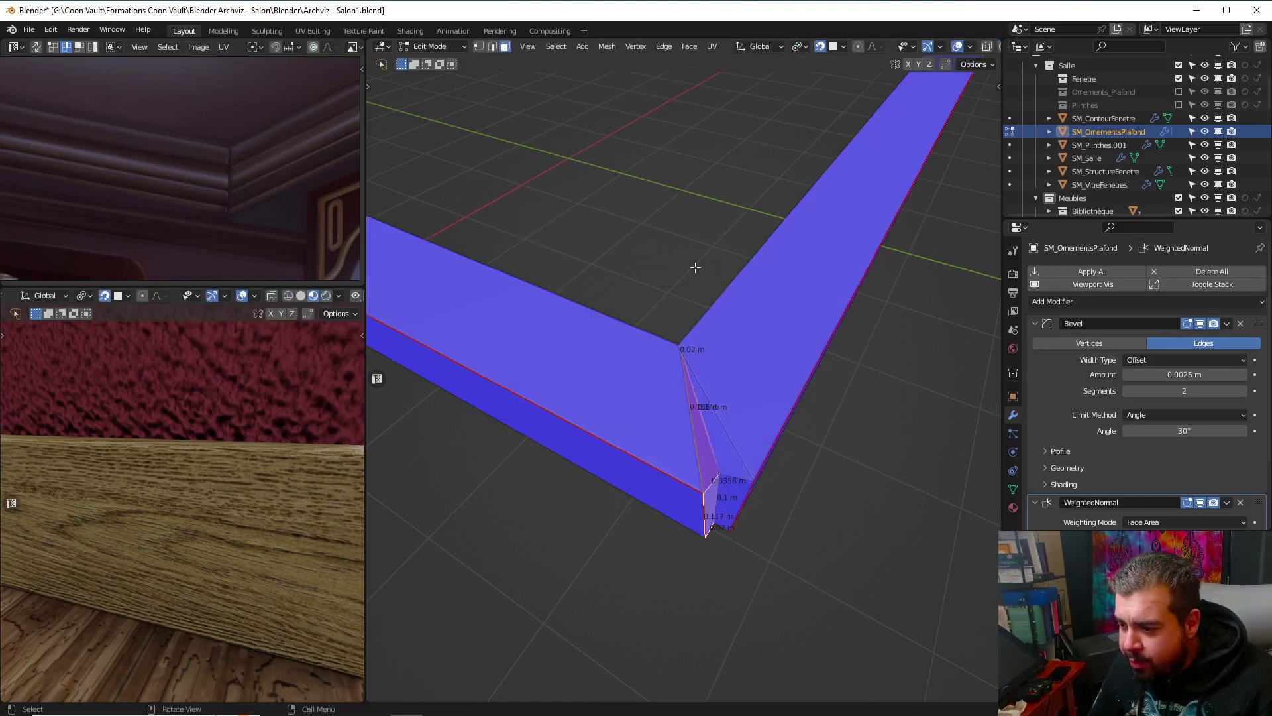
Flatten the Y-running strip's end faces by scaling them to 0 along global Y
{"action": "middle_click_drag", "start_coordinate": [694, 267], "coordinate": [726, 263]}
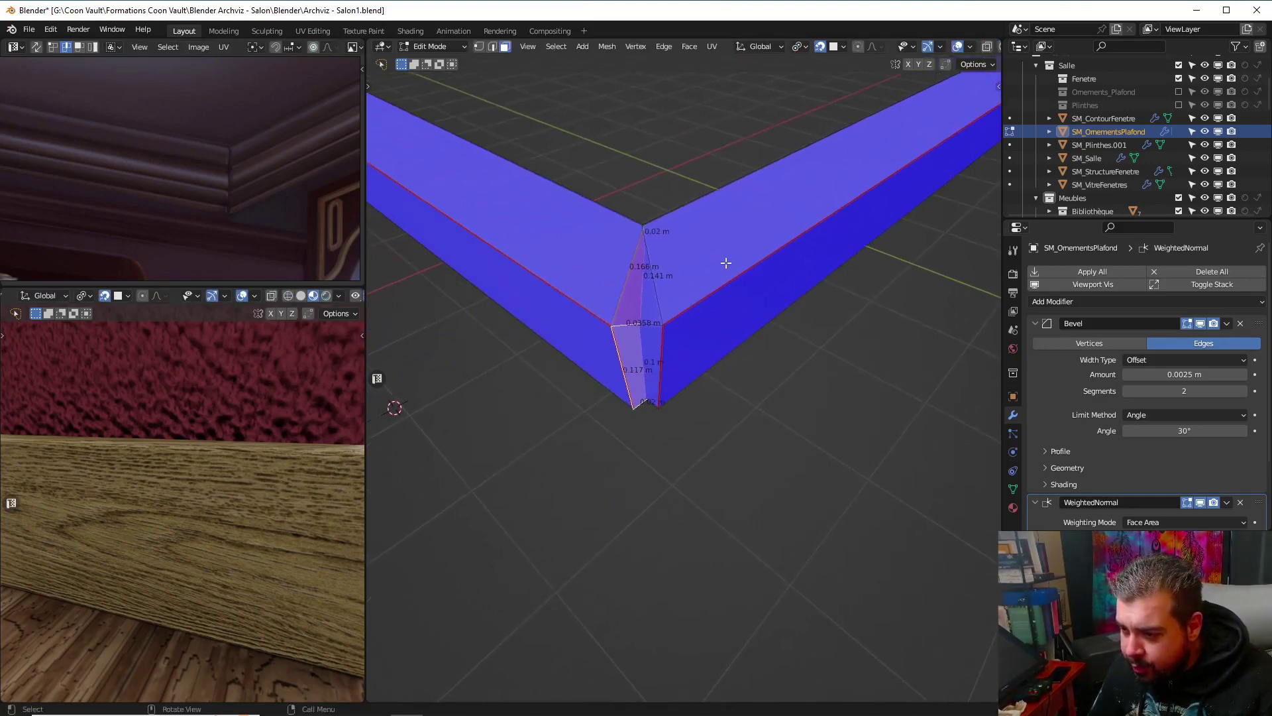
{"action": "key", "text": "s"}
{"action": "key", "text": "y"}
{"action": "key", "text": "0"}
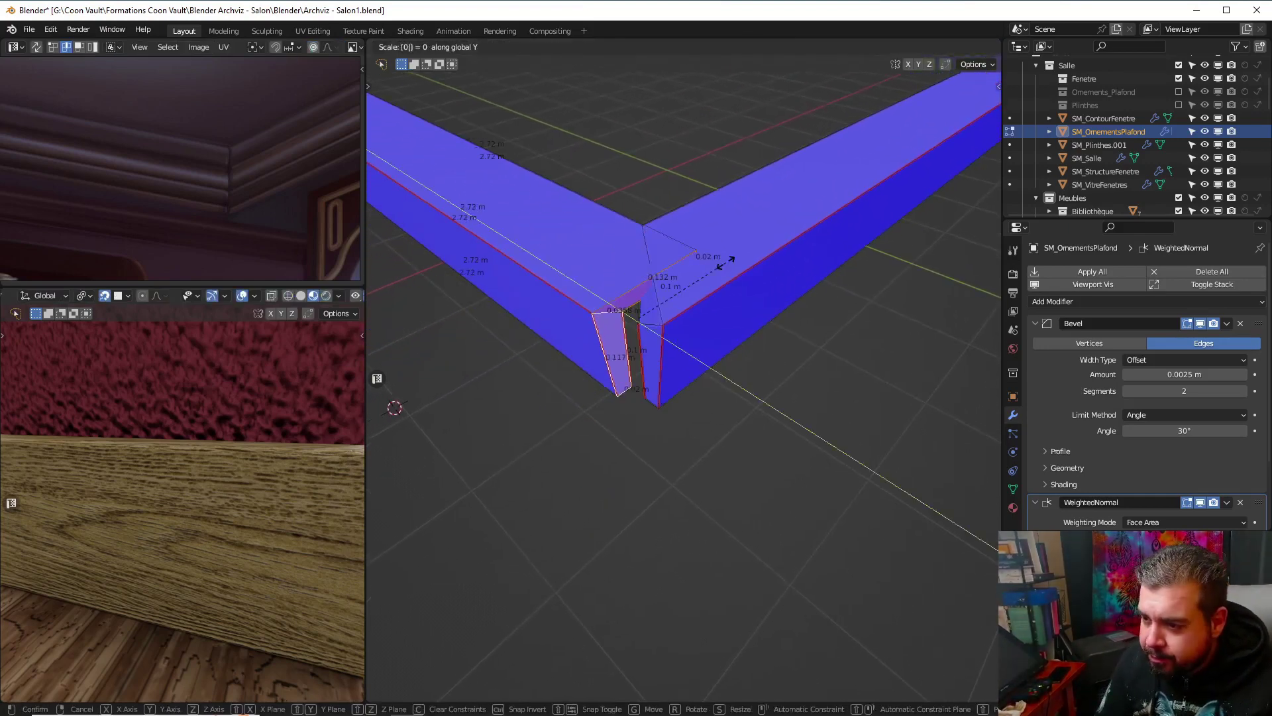
{"action": "key", "text": "Return"}
{"action": "key", "text": "g"}
{"action": "key", "text": "y"}
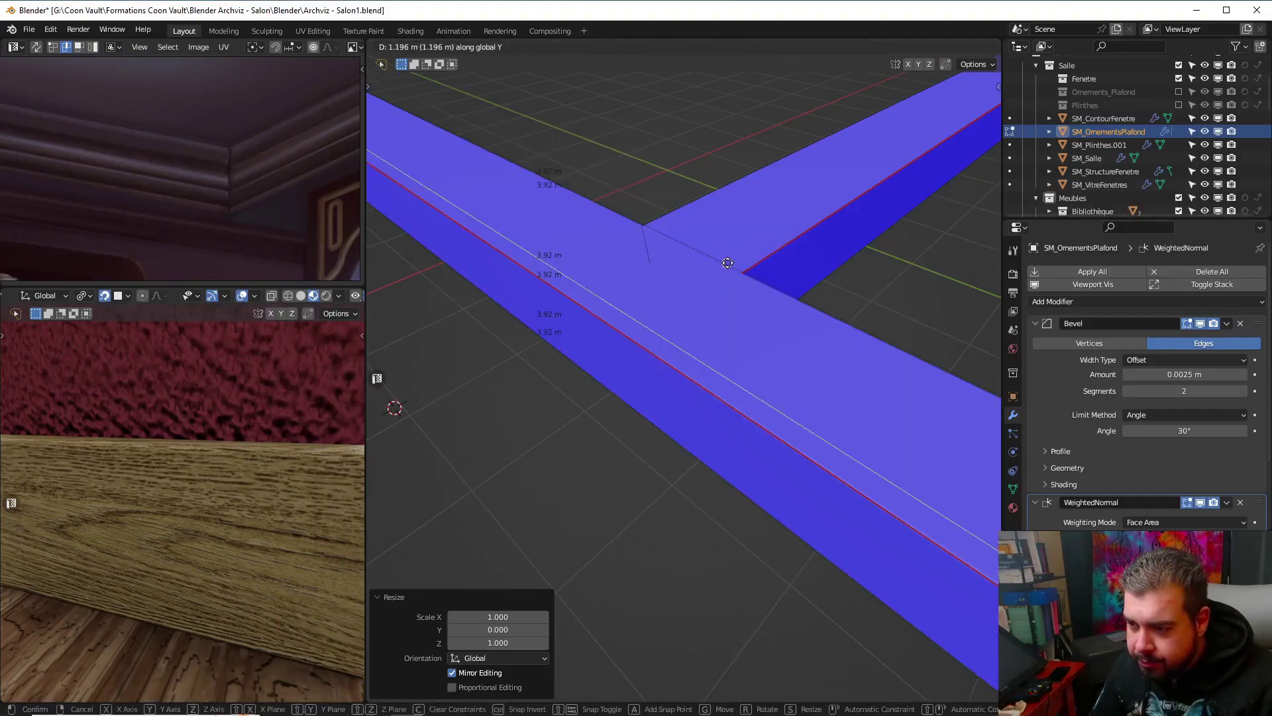
{"action": "key", "text": "Escape"}
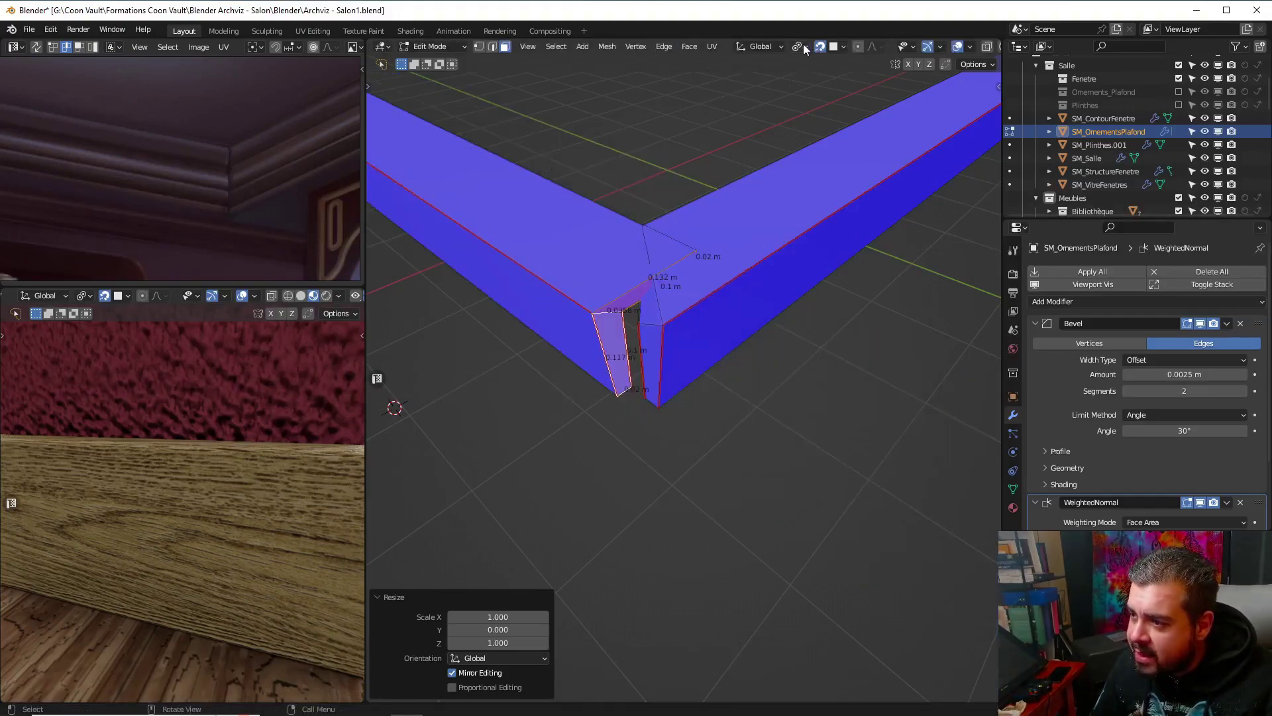
Switch the transform snapping target from Face Project to Vertex
{"action": "left_click", "coordinate": [779, 47]}
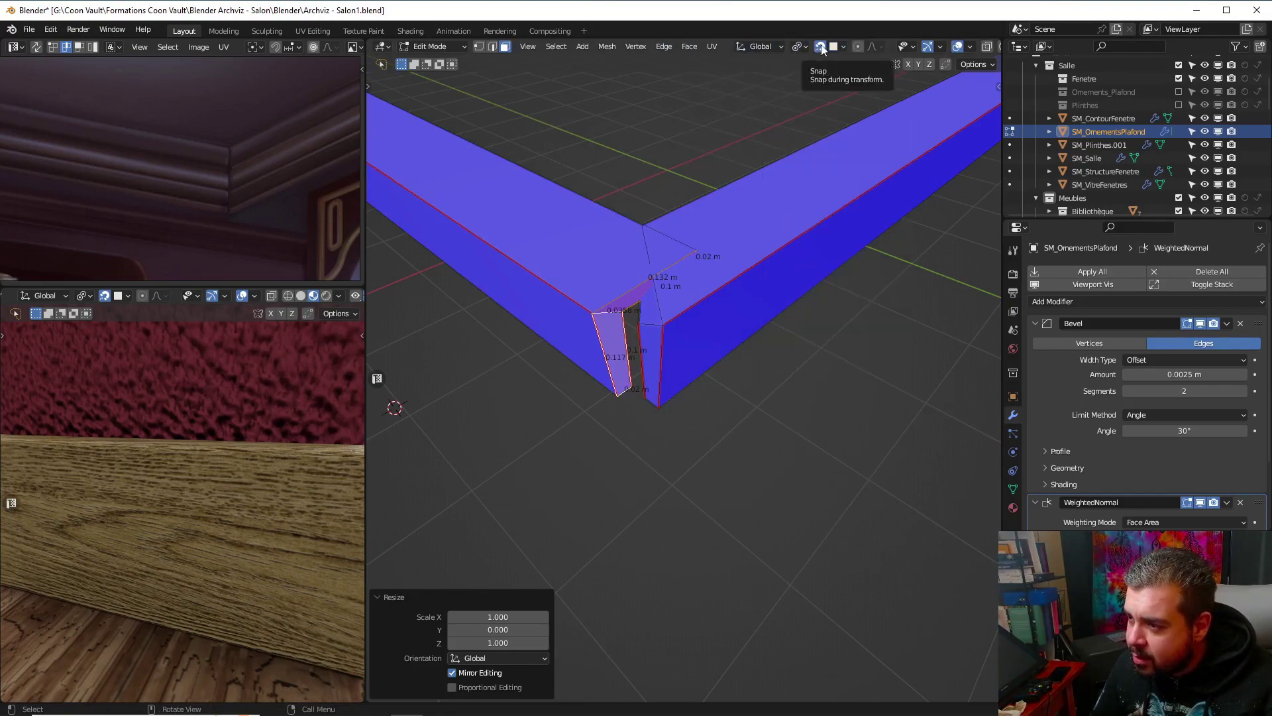
{"action": "left_click", "coordinate": [801, 48]}
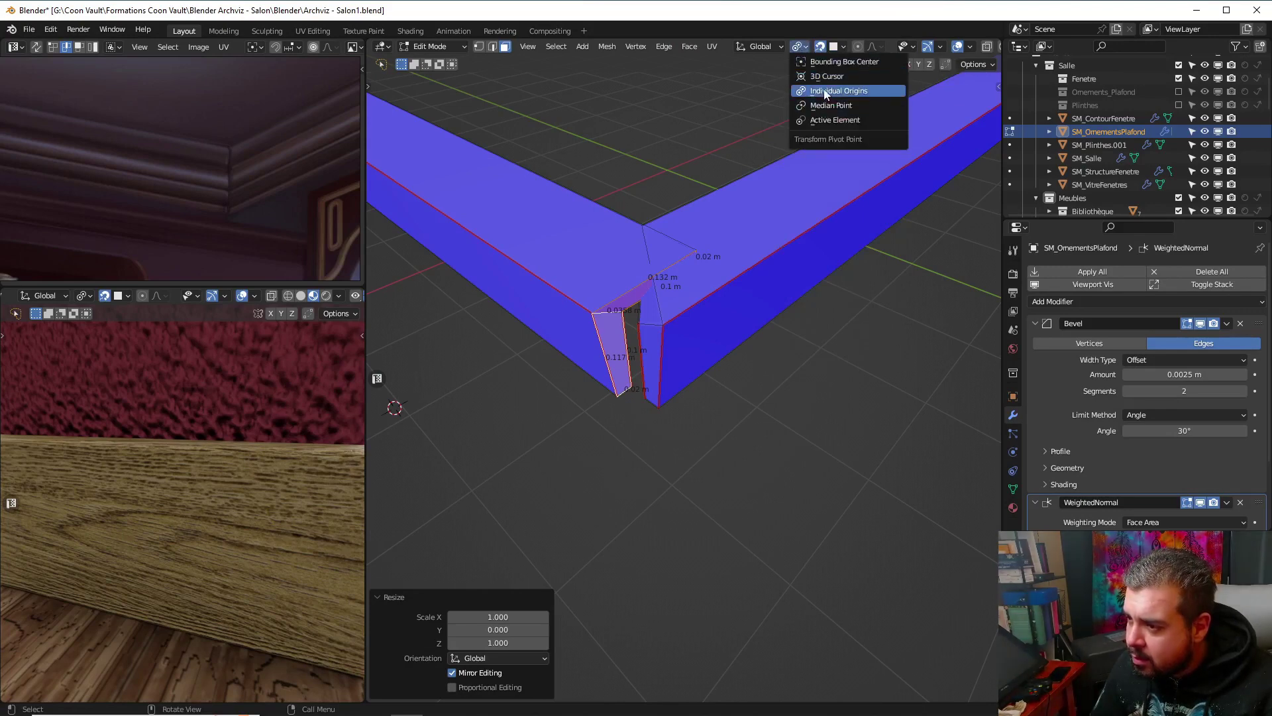
{"action": "left_click", "coordinate": [841, 47]}
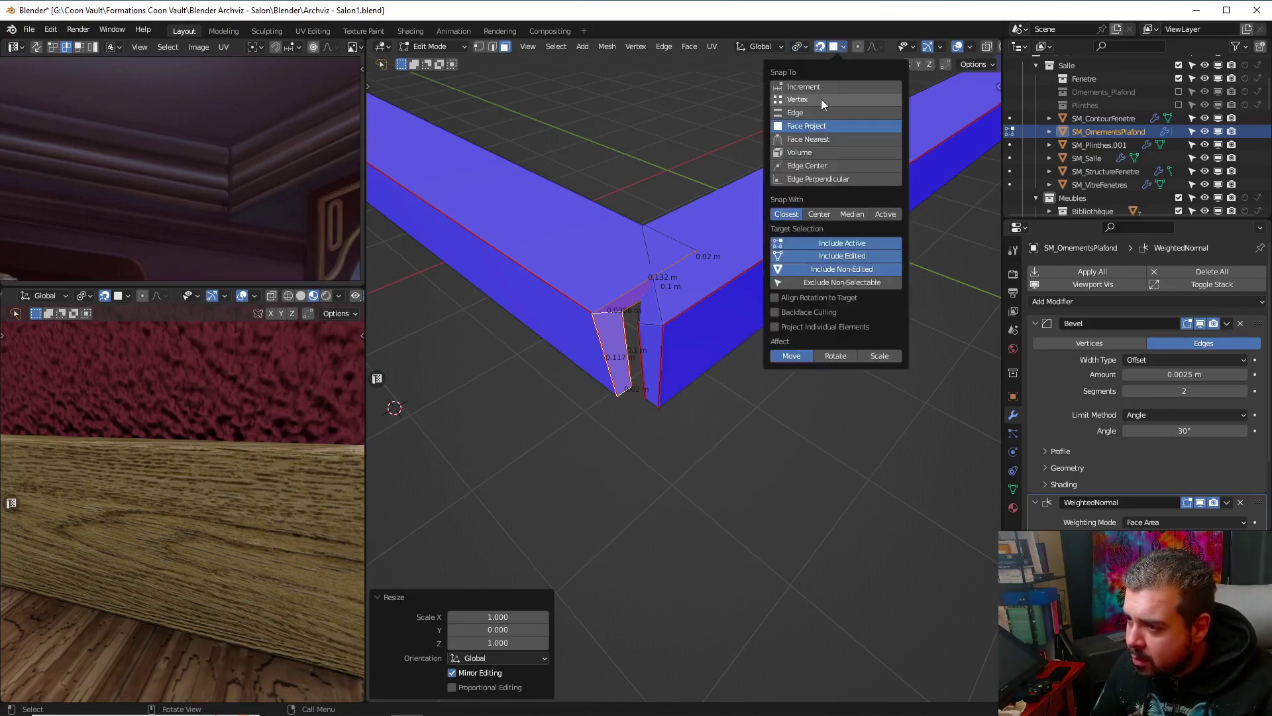
{"action": "left_click", "coordinate": [815, 87]}
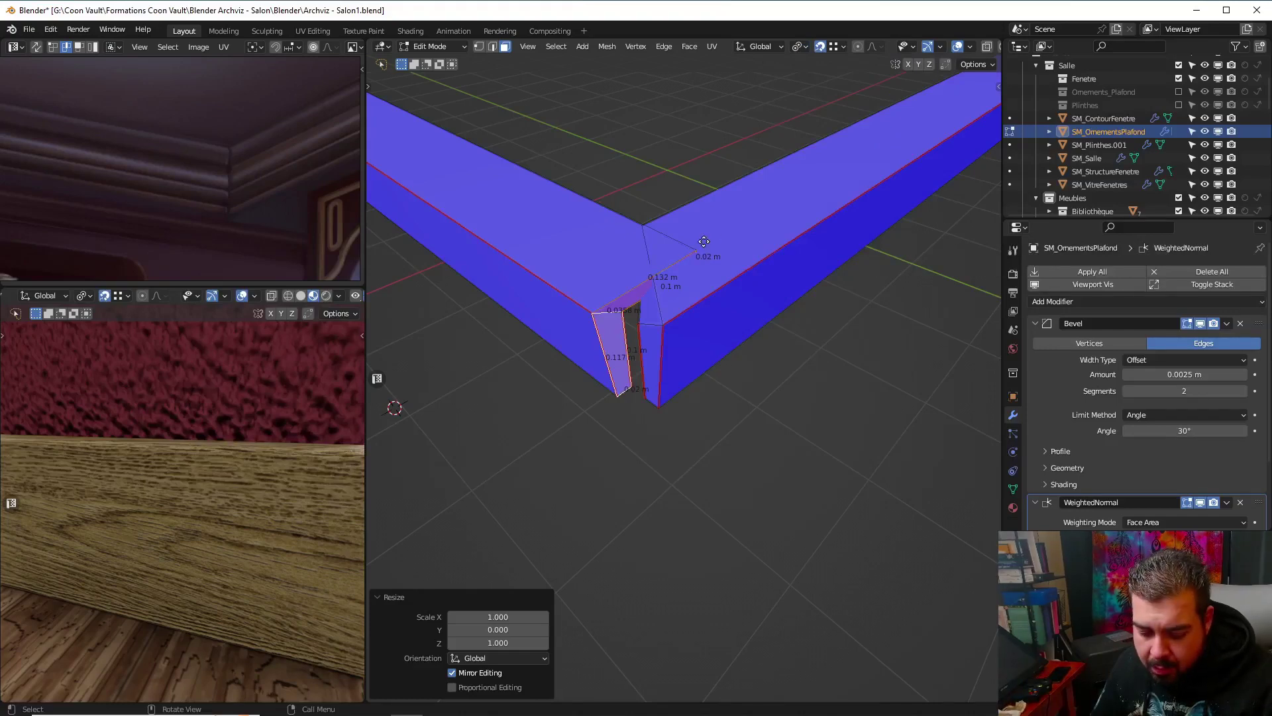
Move the flattened strip end along Y, snapping it to the inner corner vertex of the adjoining strip
{"action": "key", "text": "g"}
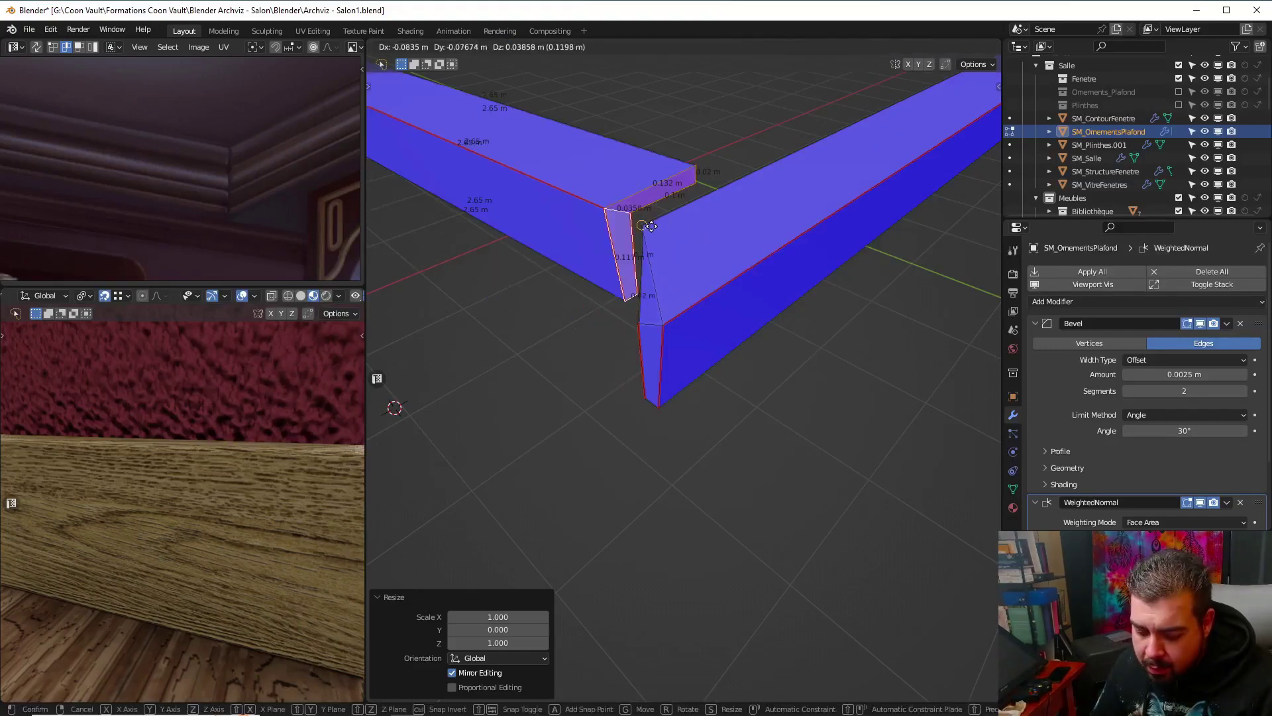
{"action": "key", "text": "y"}
{"action": "left_click", "coordinate": [652, 227]}
{"action": "middle_click_drag", "start_coordinate": [646, 278], "coordinate": [697, 283]}
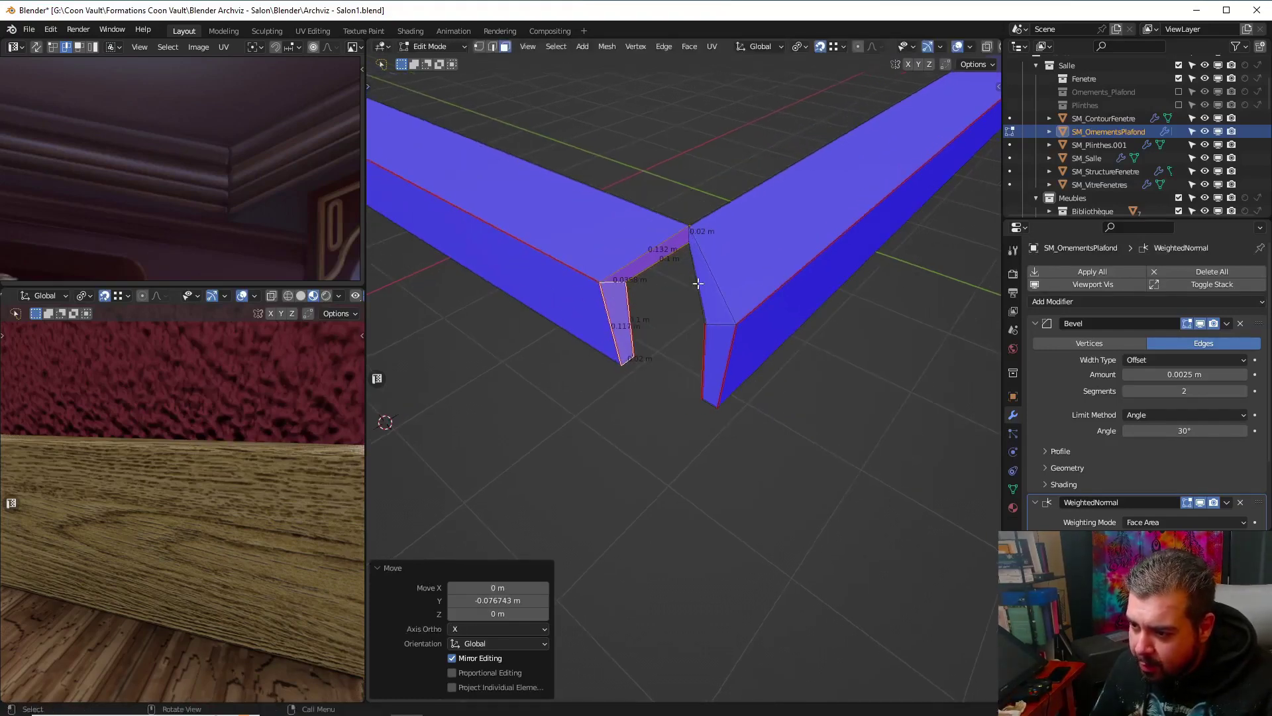
Select the adjoining strip's end faces and flatten them by scaling to 0 along global X
{"action": "left_click", "coordinate": [715, 302]}
{"action": "left_click", "coordinate": [719, 341], "text": "shift"}
{"action": "key", "text": "s"}
{"action": "key", "text": "x"}
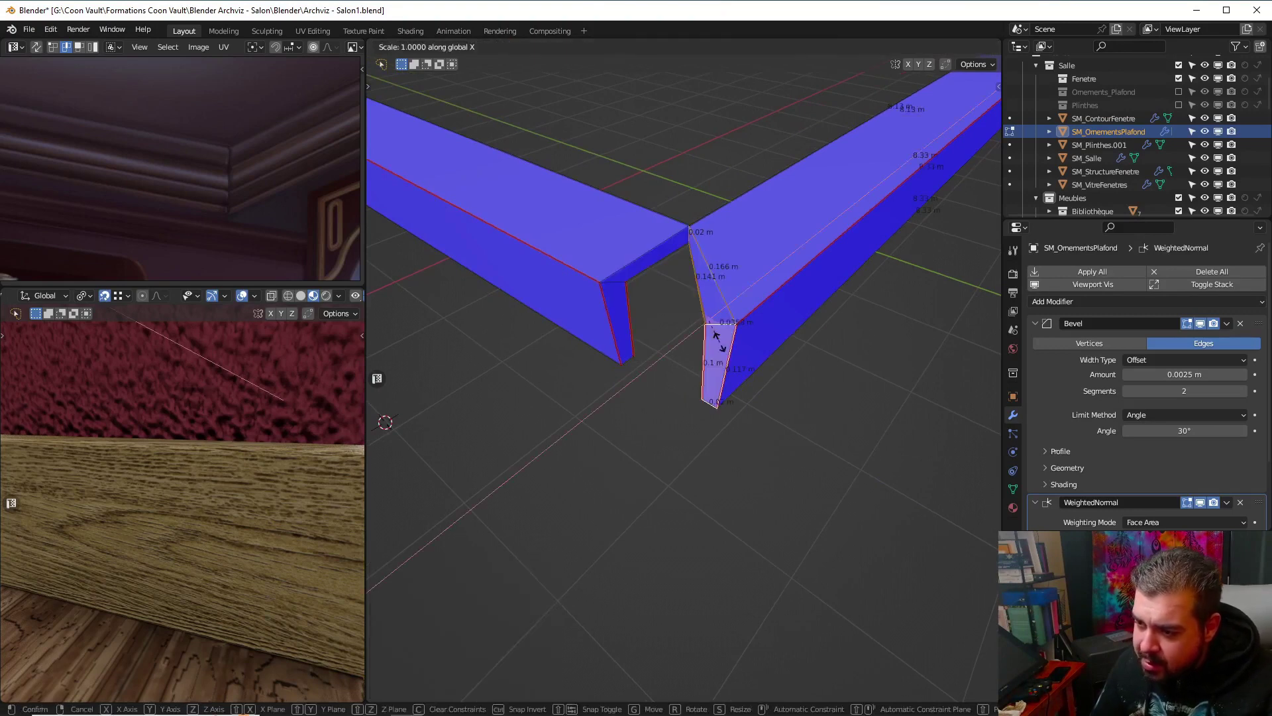
{"action": "key", "text": "0"}
{"action": "key", "text": "Return"}
Move this flattened end along X, snapping it to the inner corner vertex, and clear the selection
{"action": "key", "text": "g"}
{"action": "key", "text": "x"}
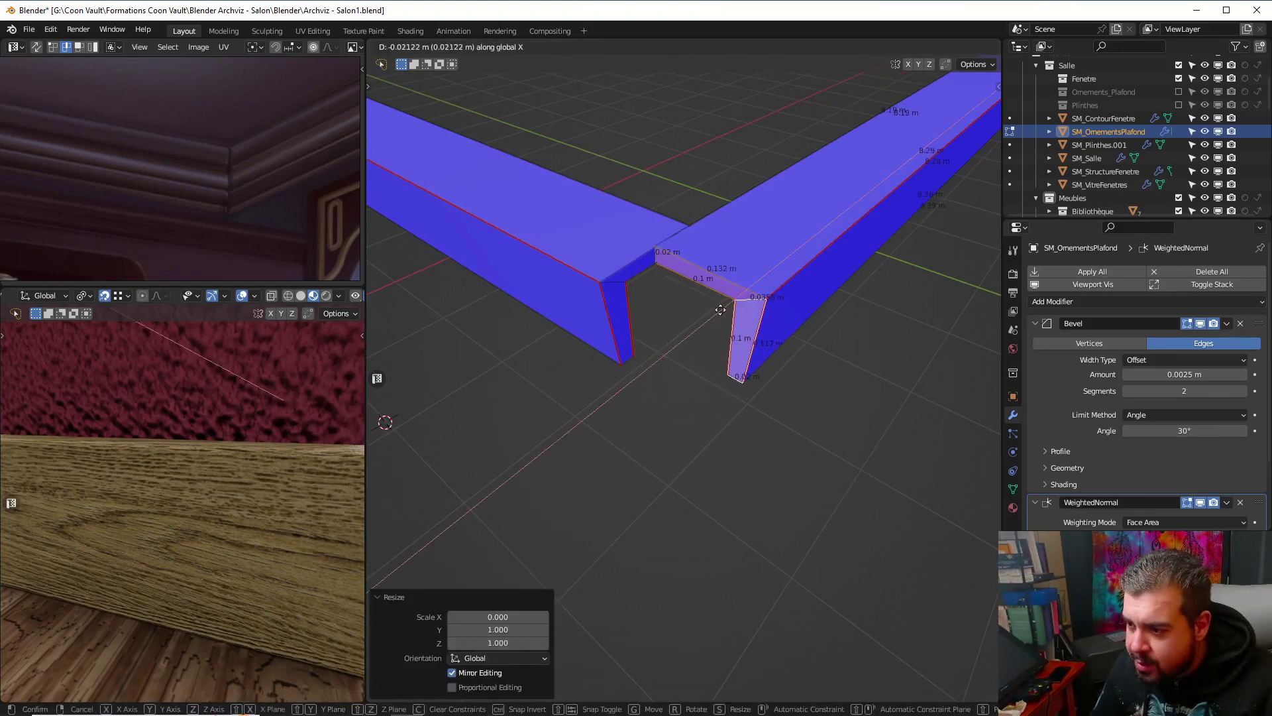
{"action": "left_click", "coordinate": [700, 225]}
{"action": "middle_click_drag", "start_coordinate": [710, 243], "coordinate": [735, 204]}
{"action": "key", "text": "a"}
{"action": "left_click", "coordinate": [713, 182]}
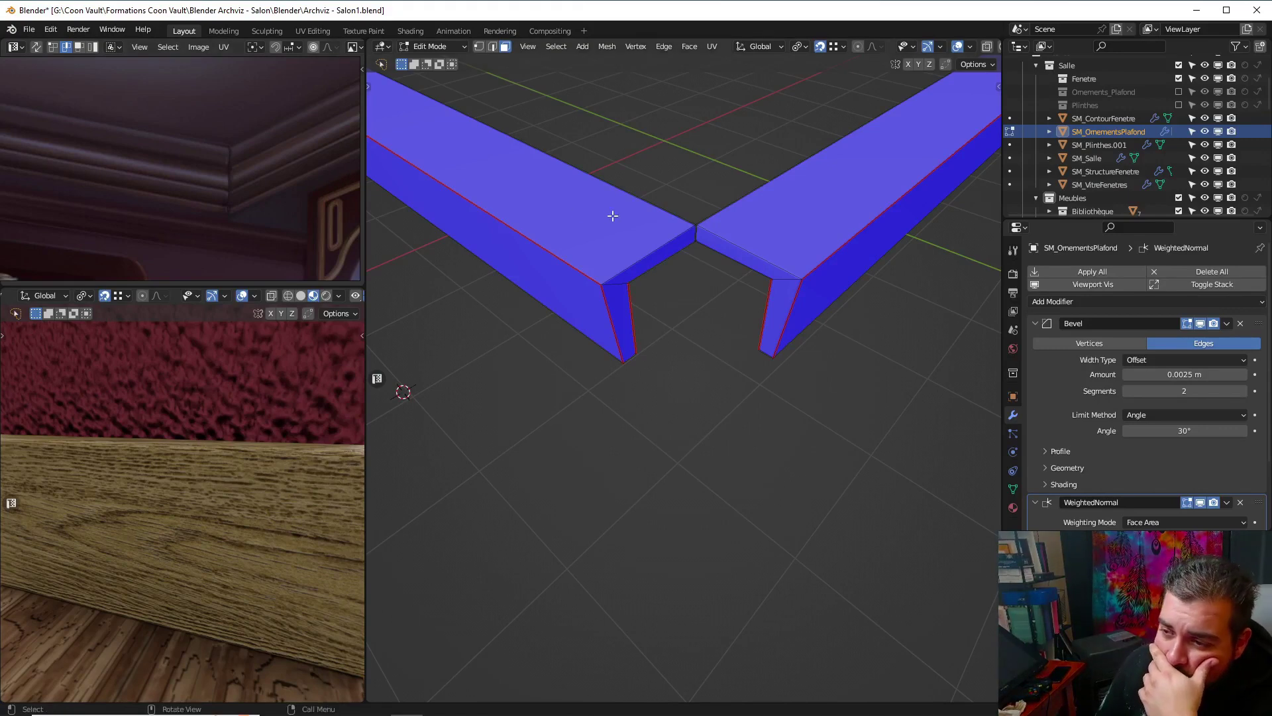
Return to Object Mode and delete the joined ceiling ornament SM_OrnementsPlafond
{"action": "scroll", "coordinate": [612, 215], "scroll_direction": "down", "scroll_amount": 2}
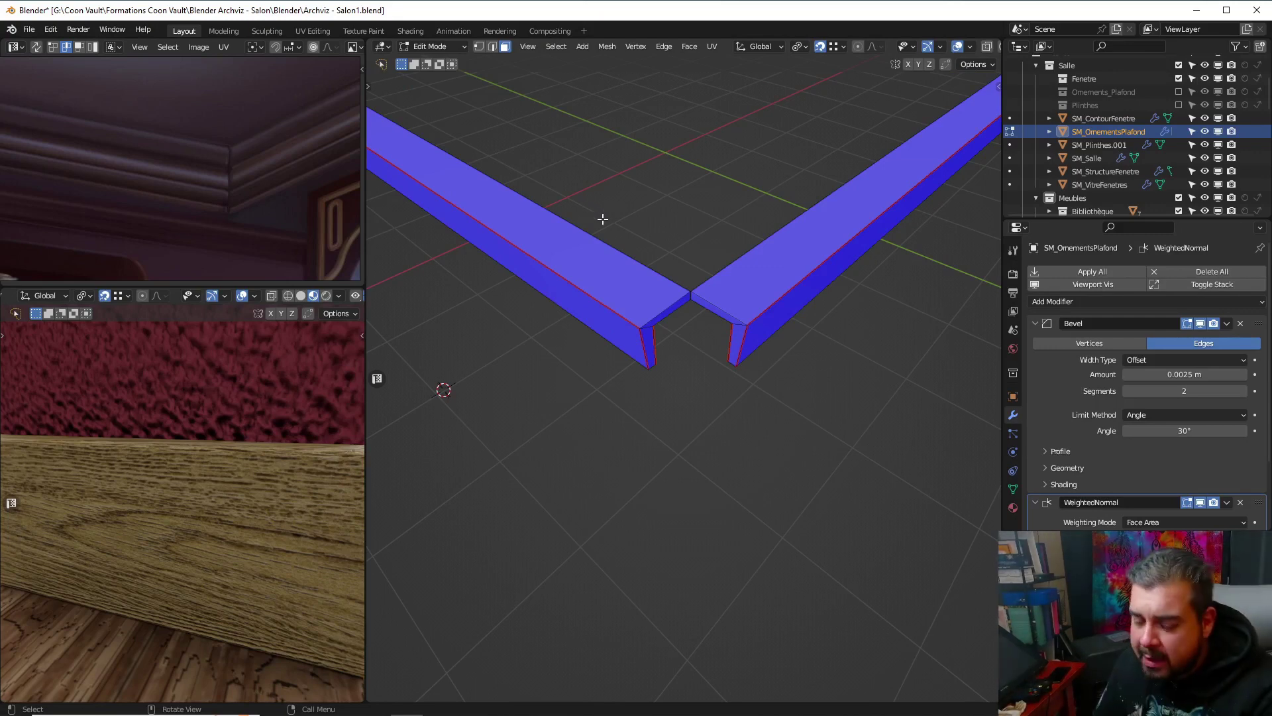
{"action": "key", "text": "ctrl+Tab"}
{"action": "left_click", "coordinate": [613, 176]}
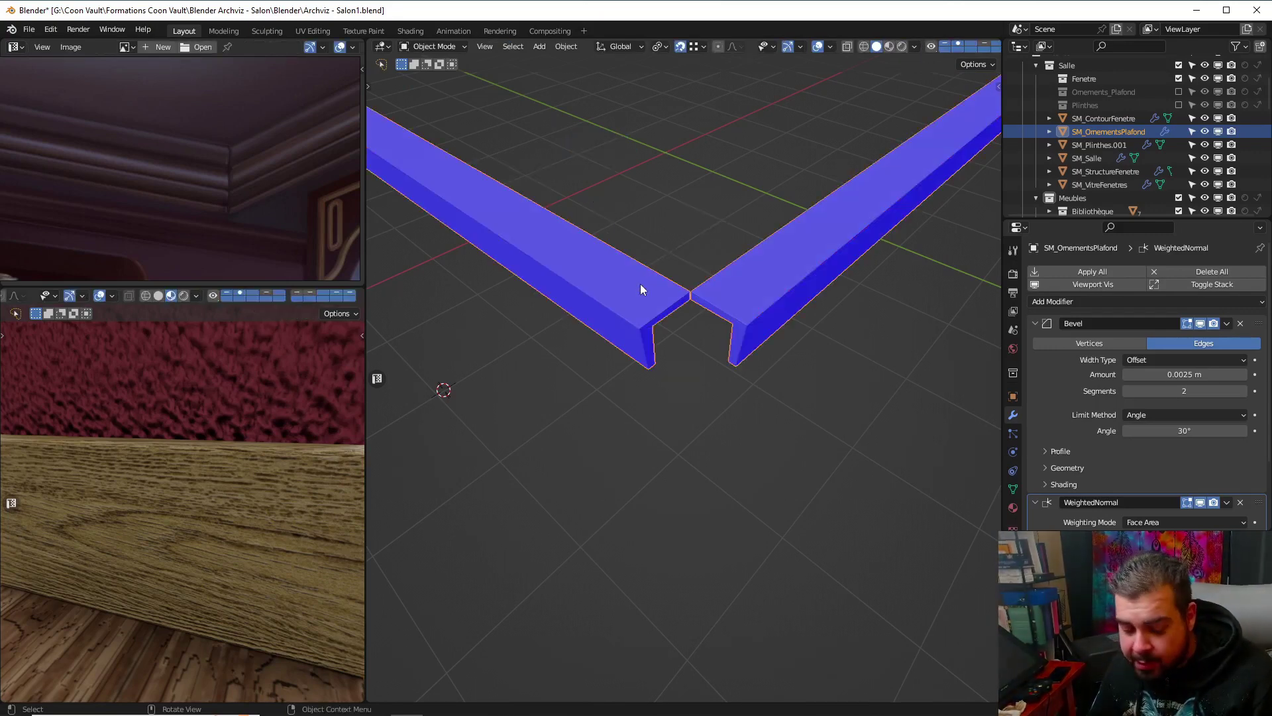
{"action": "key", "text": "x"}
{"action": "left_click", "coordinate": [640, 284]}
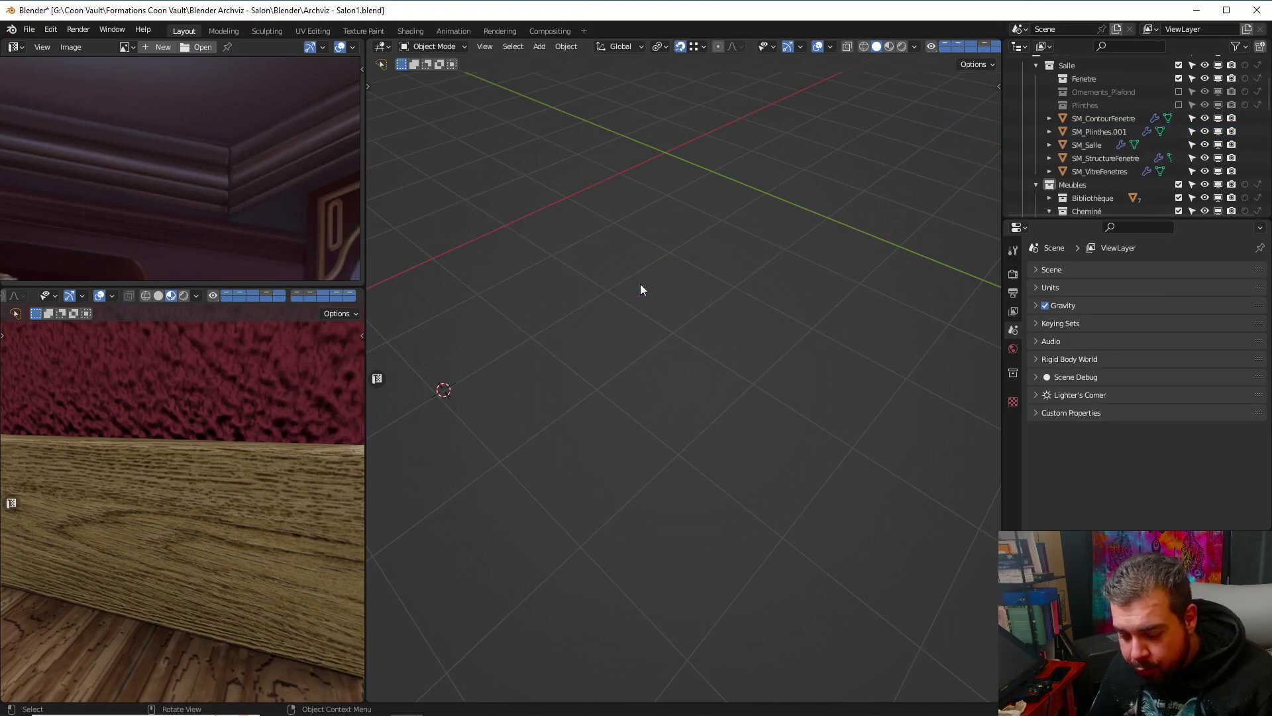
Leave the isolated view to show the whole room and hide the baseboard SM_Plinthes.001
{"action": "key", "text": "KP_Divide"}
{"action": "middle_click_drag", "start_coordinate": [634, 301], "coordinate": [641, 372]}
{"action": "left_click", "coordinate": [675, 416]}
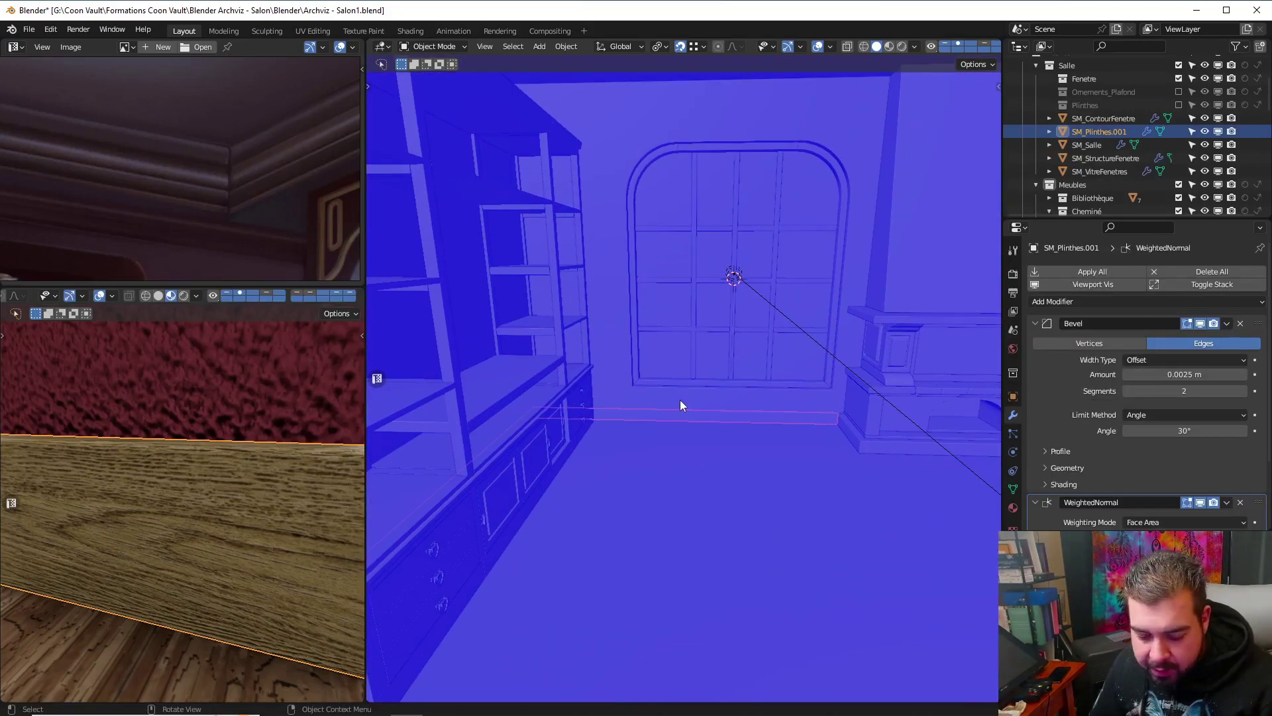
{"action": "key", "text": "h"}
Select the room mesh SM_Salle, enter Edit Mode and clear the mesh selection
{"action": "middle_click_drag", "start_coordinate": [680, 405], "coordinate": [709, 400]}
{"action": "left_click", "coordinate": [658, 420]}
{"action": "key", "text": "Tab"}
{"action": "left_click", "coordinate": [706, 327]}
{"action": "key", "text": "a"}
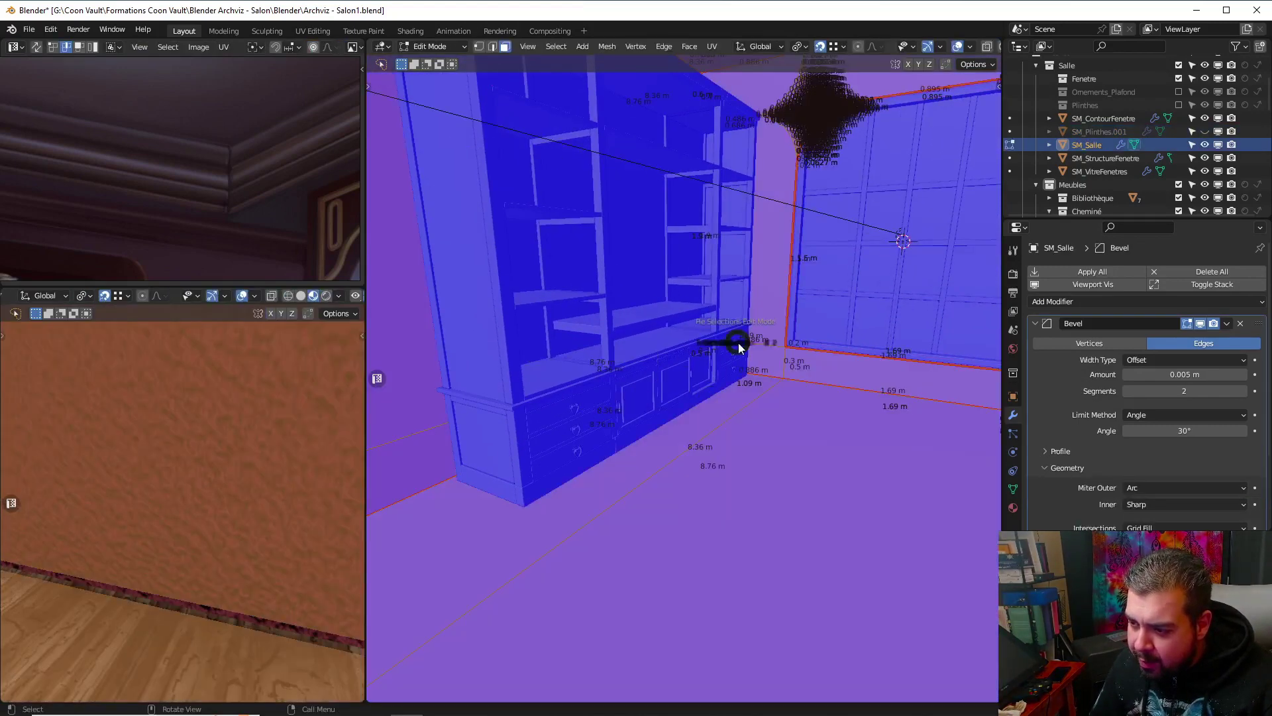
{"action": "left_click", "coordinate": [749, 266]}
{"action": "middle_click_drag", "start_coordinate": [795, 75], "coordinate": [753, 155]}
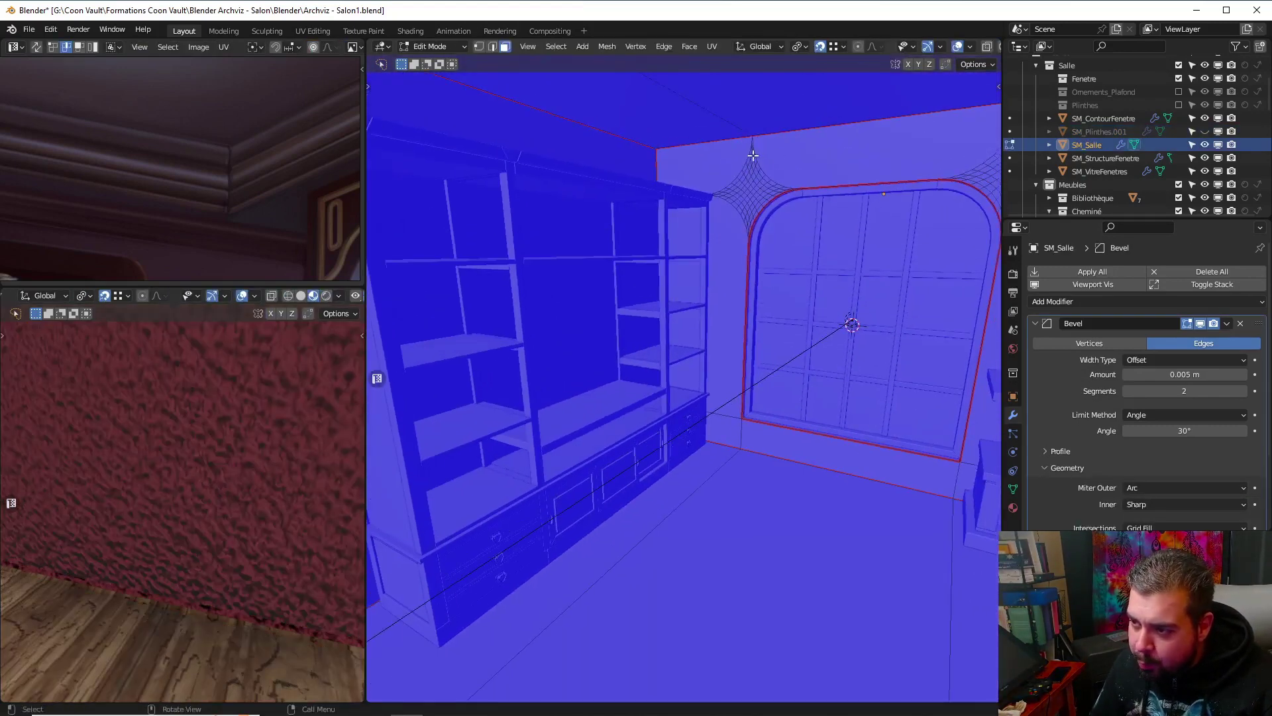
Isolate SM_Salle so that only the room mesh is shown around an inner floor corner
{"action": "middle_click_drag", "start_coordinate": [699, 432], "coordinate": [754, 331], "text": "shift"}
{"action": "middle_click_drag", "start_coordinate": [656, 417], "coordinate": [866, 408], "text": "shift"}
{"action": "scroll", "coordinate": [718, 398], "scroll_direction": "down", "scroll_amount": 8}
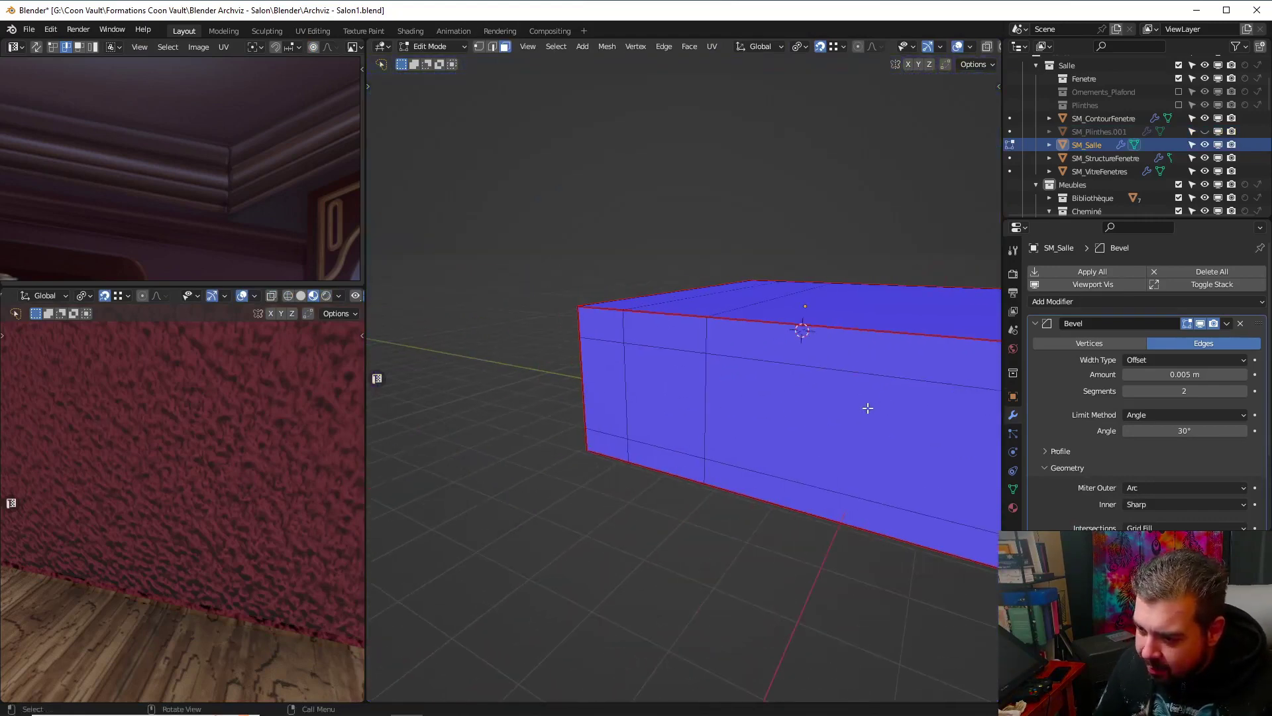
{"action": "scroll", "coordinate": [855, 409], "scroll_direction": "up", "scroll_amount": 6}
{"action": "scroll", "coordinate": [843, 410], "scroll_direction": "up", "scroll_amount": 2}
{"action": "middle_click_drag", "start_coordinate": [778, 409], "coordinate": [670, 392], "text": "shift"}
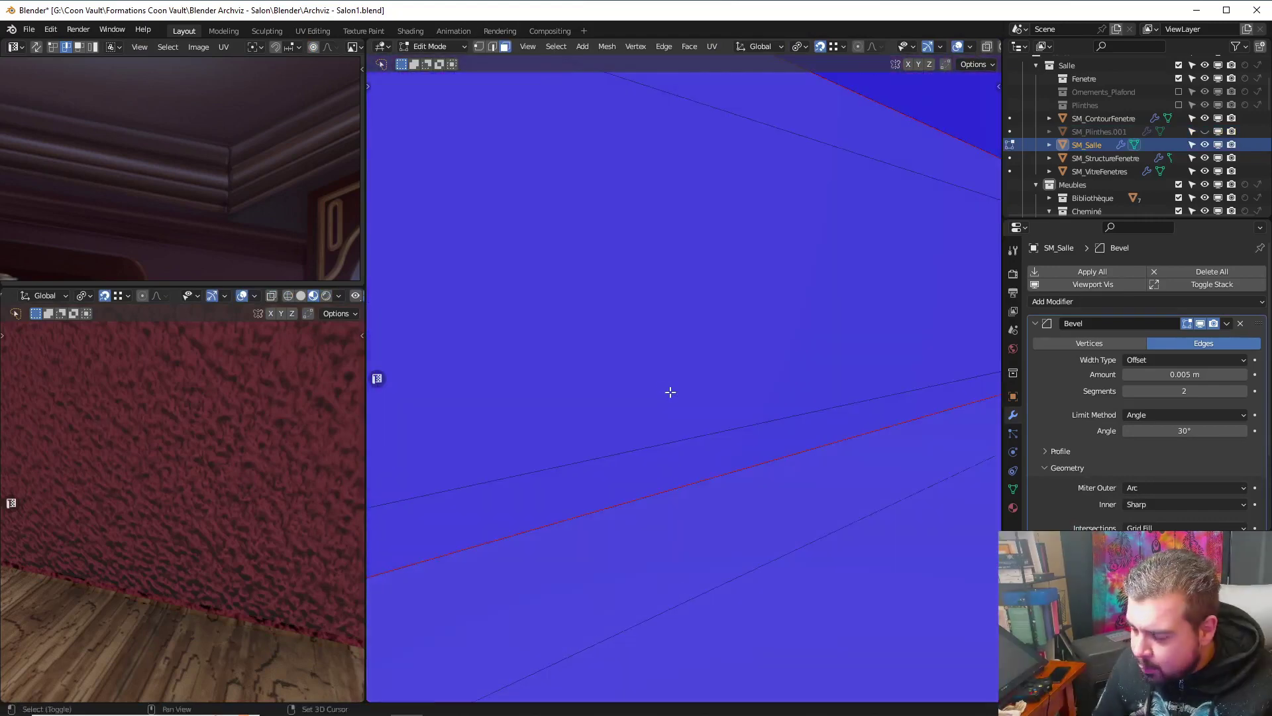
{"action": "scroll", "coordinate": [676, 394], "scroll_direction": "up", "scroll_amount": 1}
{"action": "mouse_move", "coordinate": [575, 424]}
{"action": "middle_mouse_down"}
{"action": "mouse_move", "coordinate": [480, 414]}
{"action": "mouse_move", "coordinate": [576, 432]}
{"action": "middle_mouse_up"}
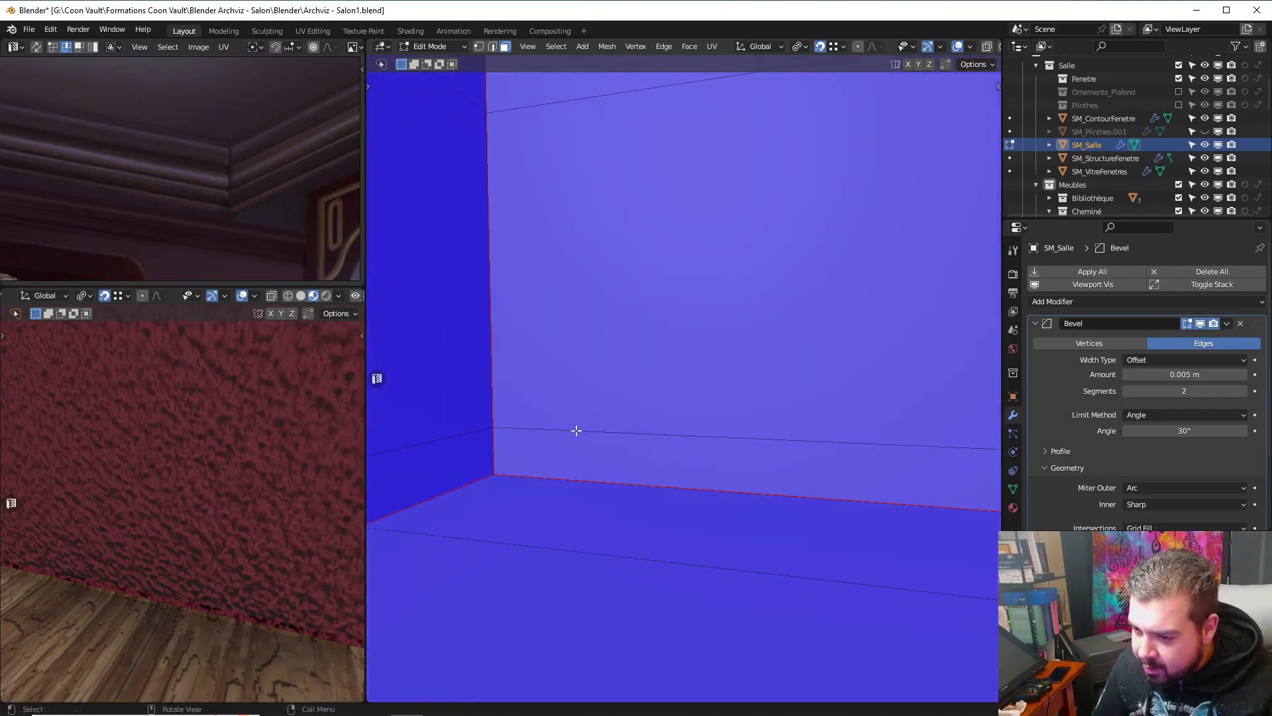
Add a horizontal loop cut around the walls, slide it down to floor level, and move it 0.1 m along Z
{"action": "key", "text": "ctrl+r"}
{"action": "left_click", "coordinate": [504, 456]}
{"action": "left_click", "coordinate": [493, 474]}
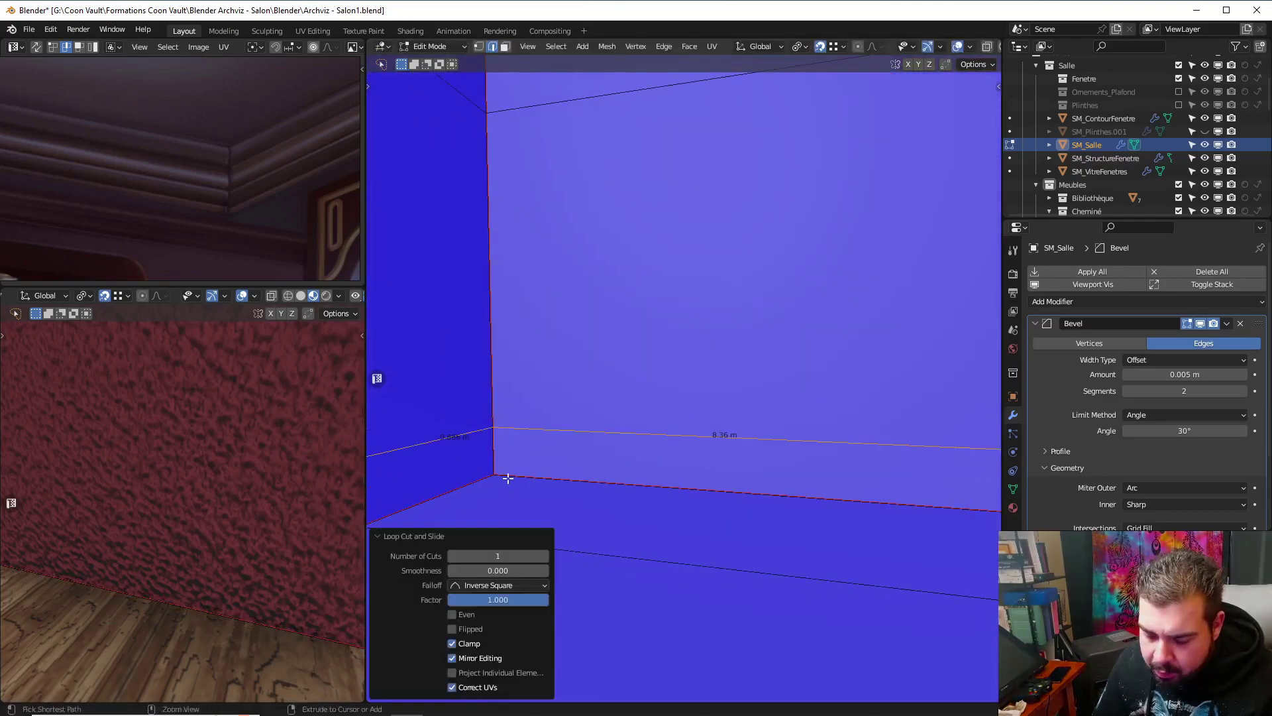
{"action": "key", "text": "ctrl+r"}
{"action": "left_click", "coordinate": [504, 471]}
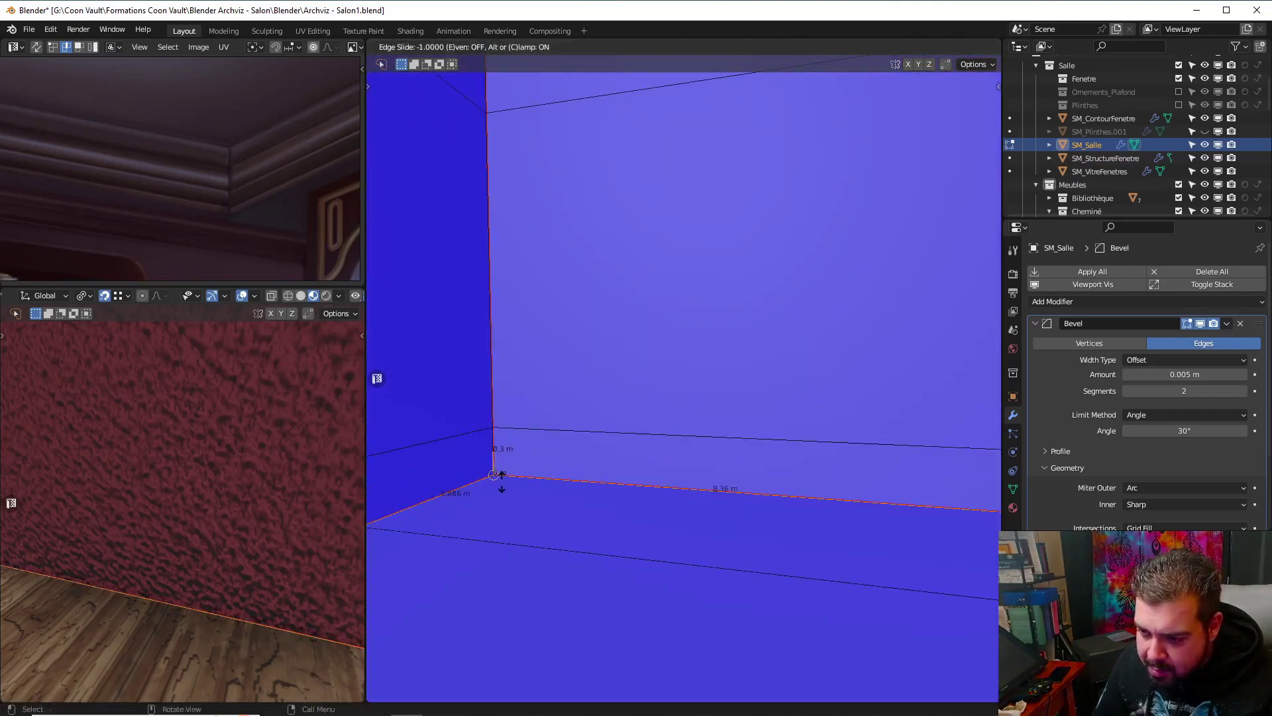
{"action": "left_click", "coordinate": [498, 475]}
{"action": "type", "text": "gz"}
{"action": "type", "text": "0.1"}
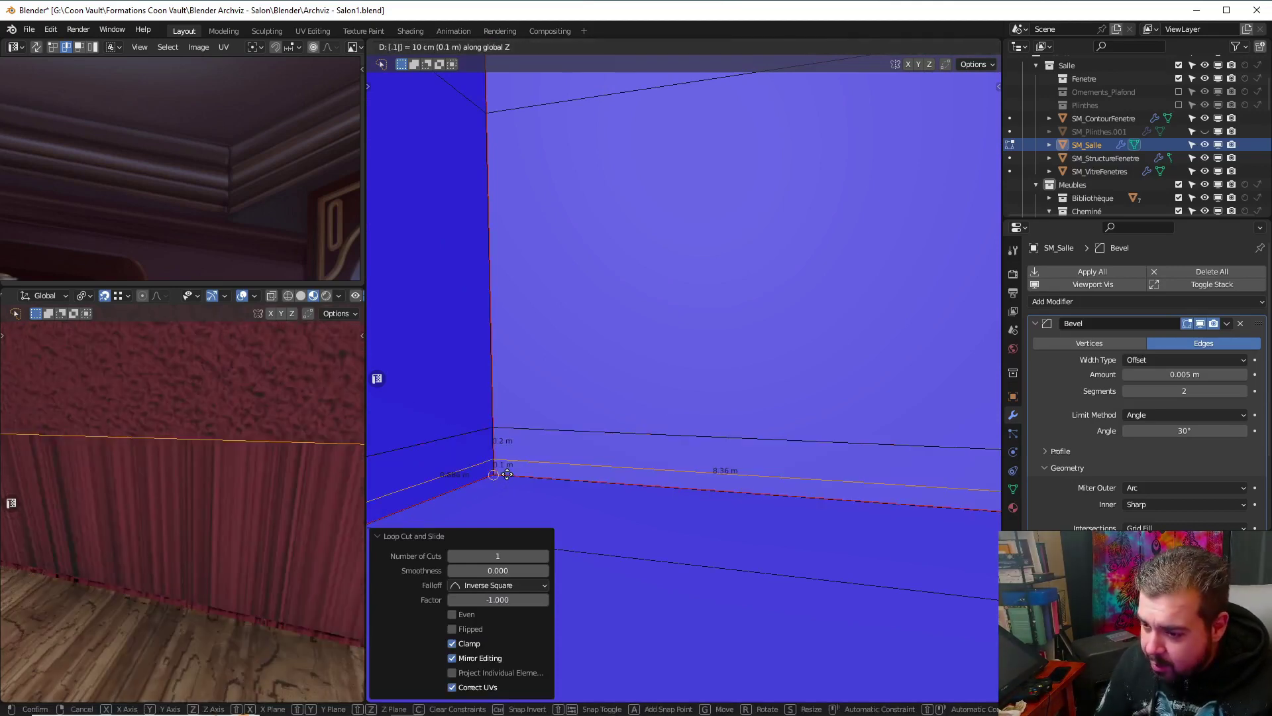
{"action": "key", "text": "Return"}
Add a vertical loop cut beside the wall corner, slide it onto the corner edge, and move it -0.1 m along Y
{"action": "middle_click_drag", "start_coordinate": [791, 154], "coordinate": [724, 198]}
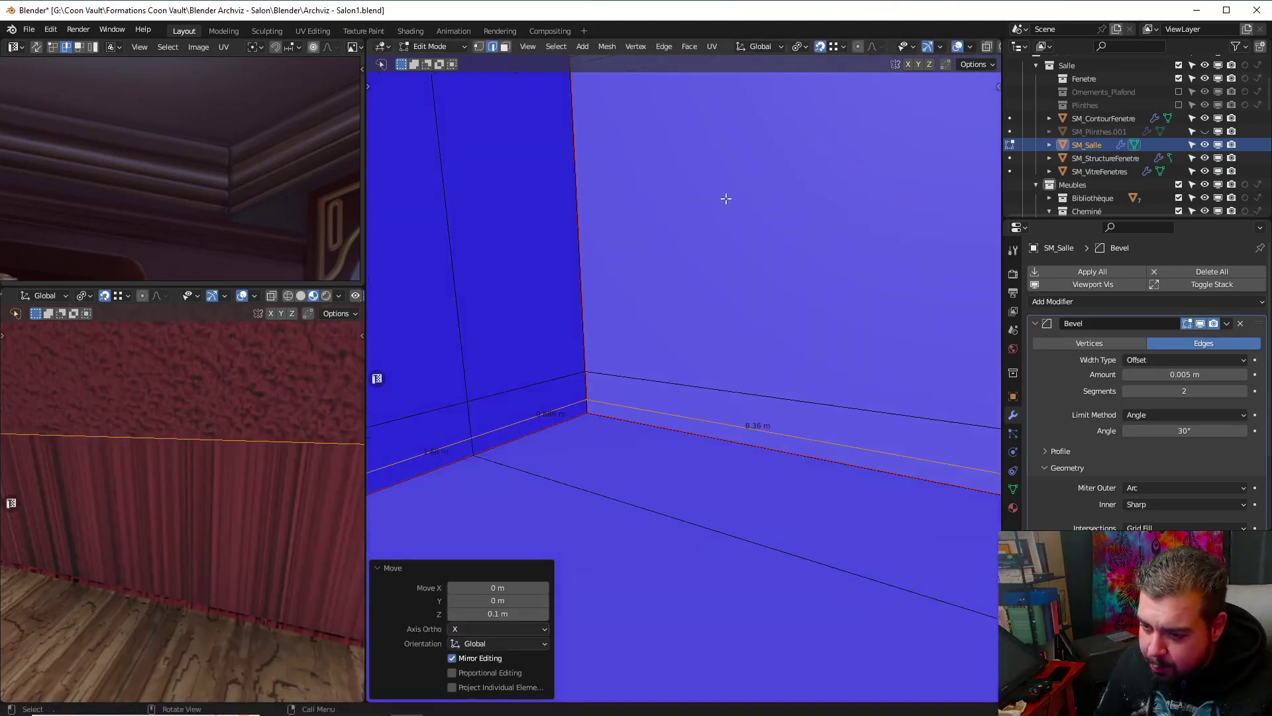
{"action": "key", "text": "ctrl+r"}
{"action": "left_click", "coordinate": [570, 360]}
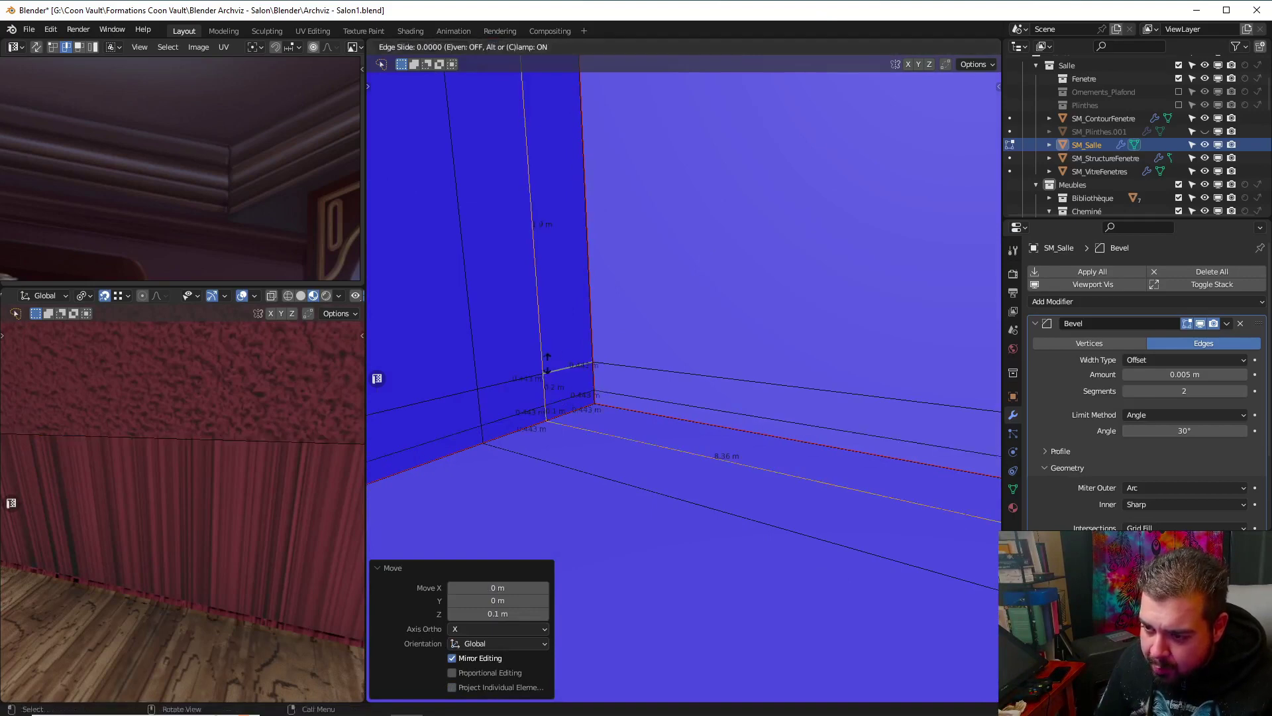
{"action": "left_click", "coordinate": [595, 361]}
{"action": "type", "text": "gy"}
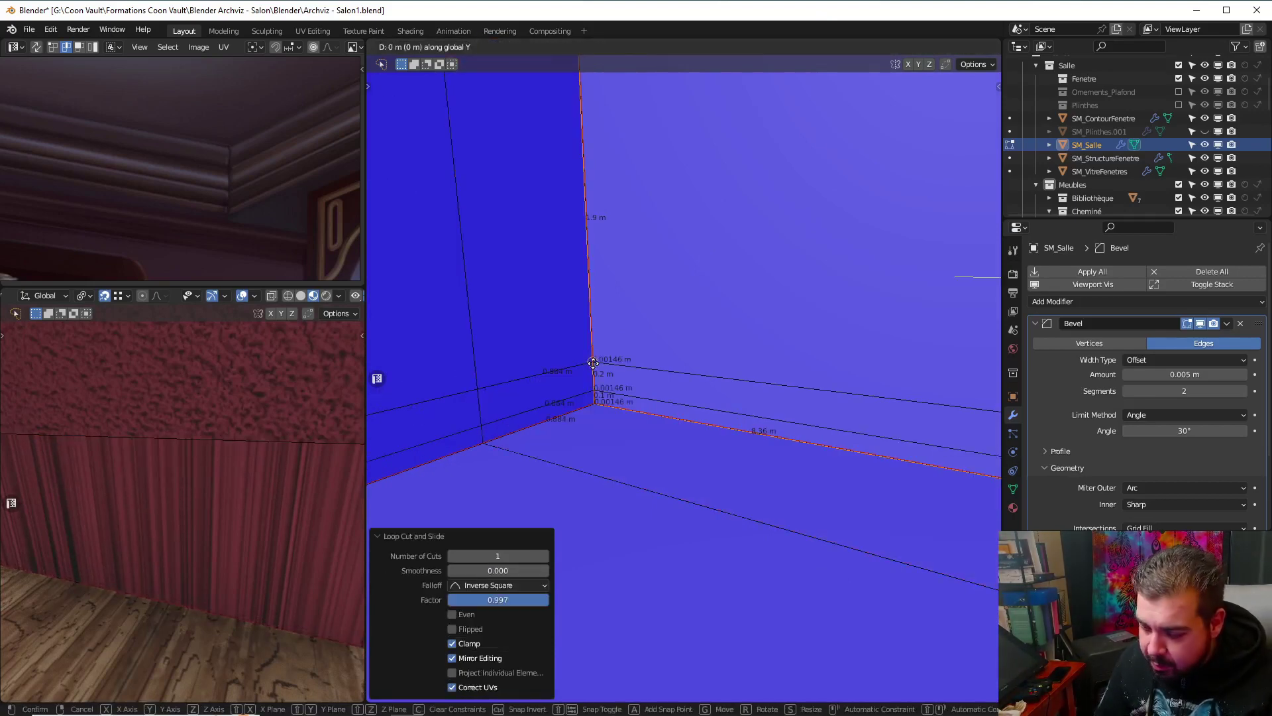
{"action": "type", "text": "-0.1"}
{"action": "key", "text": "Return"}
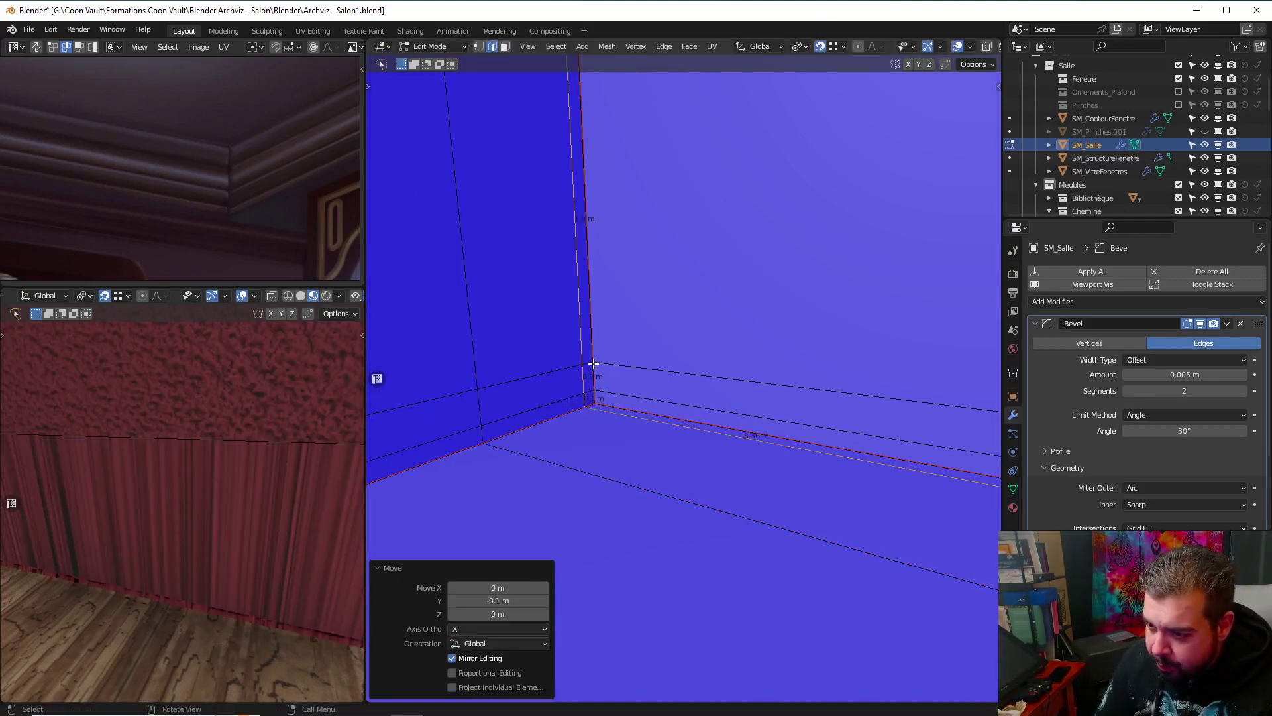
Cut a loop on the adjoining wall, slide it onto the same corner edge, and move it 0.1 m along X
{"action": "key", "text": "ctrl+r"}
{"action": "left_click", "coordinate": [650, 370]}
{"action": "left_click", "coordinate": [595, 363]}
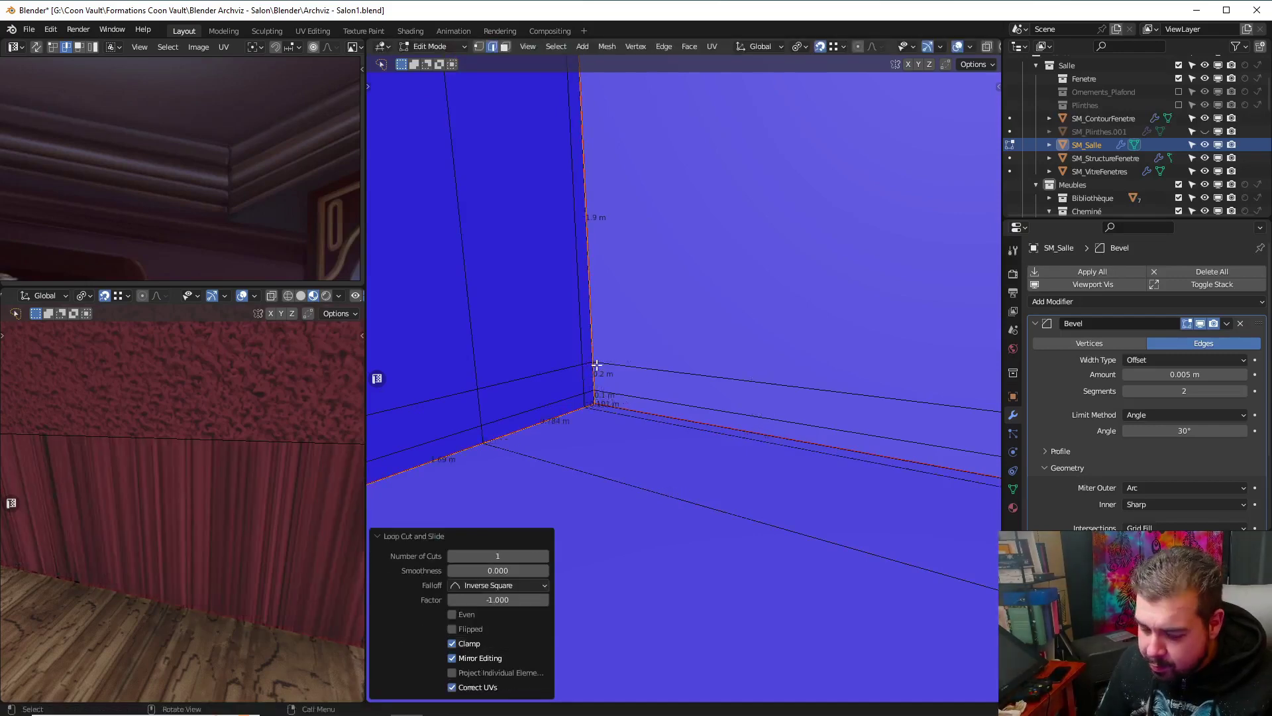
{"action": "type", "text": "gx.1"}
{"action": "key", "text": "Return"}
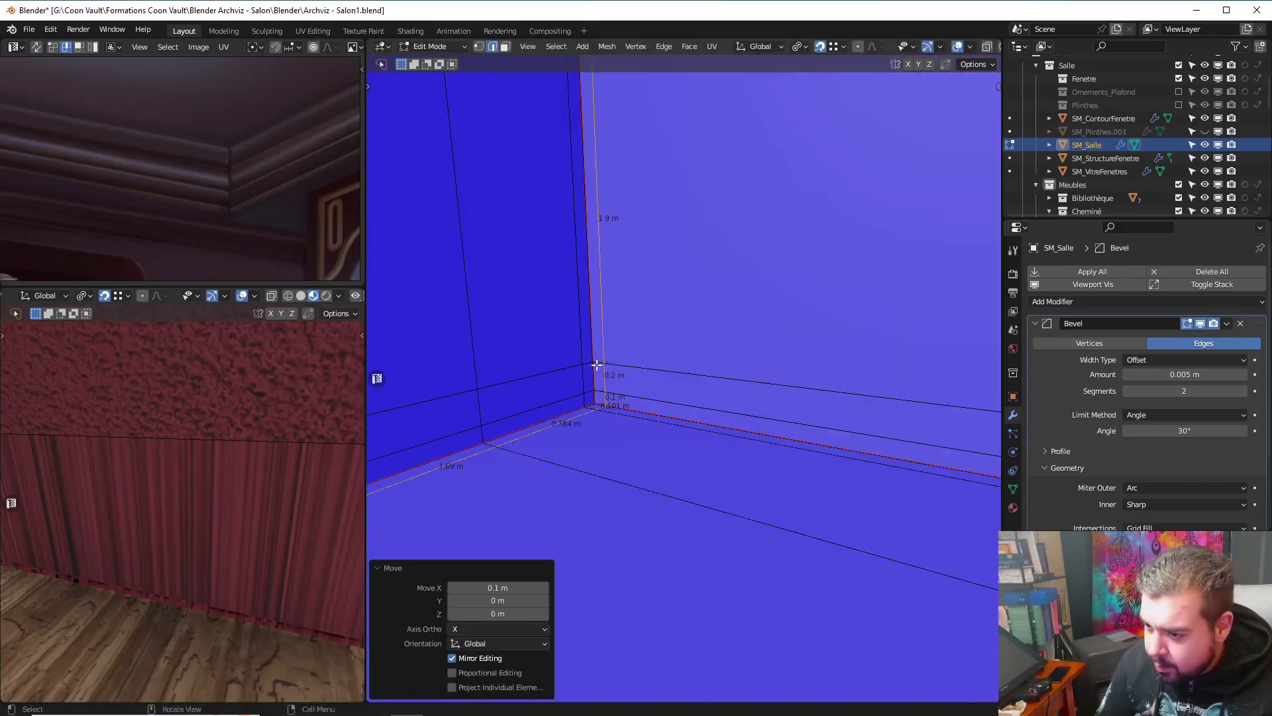
{"action": "middle_click_drag", "start_coordinate": [696, 340], "coordinate": [603, 328]}
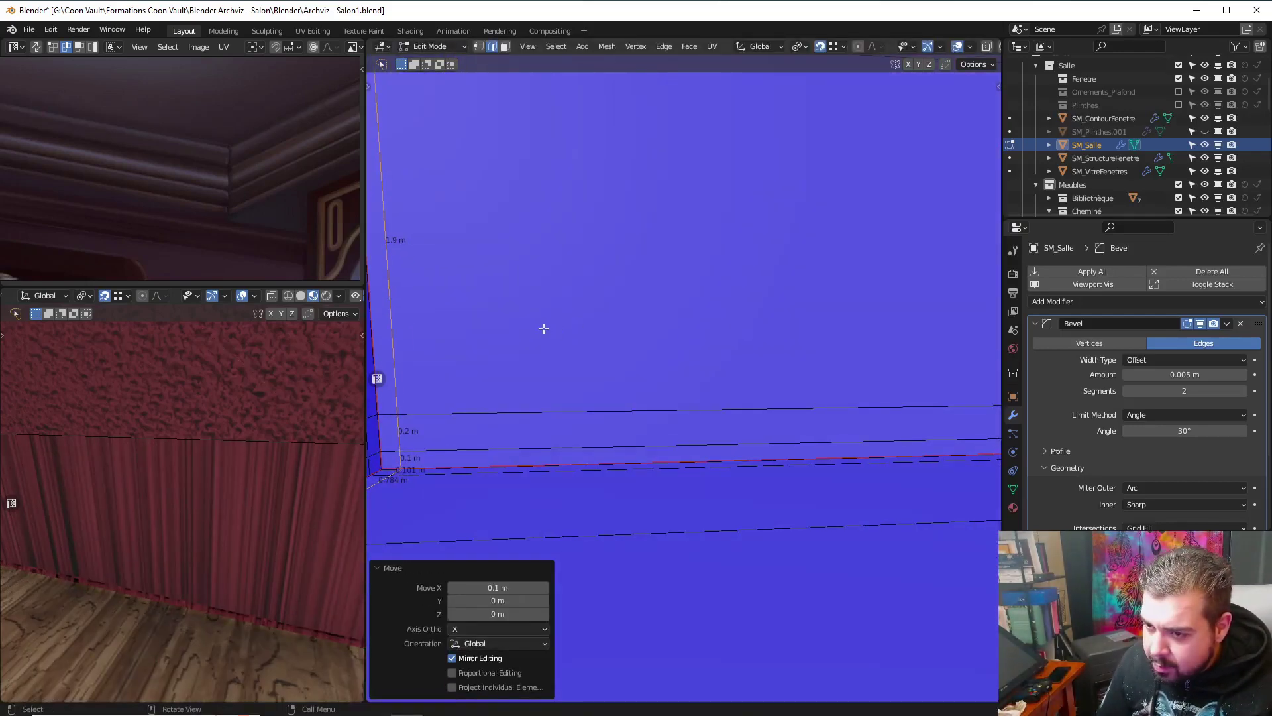
{"action": "type", "text": "sx0"}
{"action": "key", "text": "Escape"}
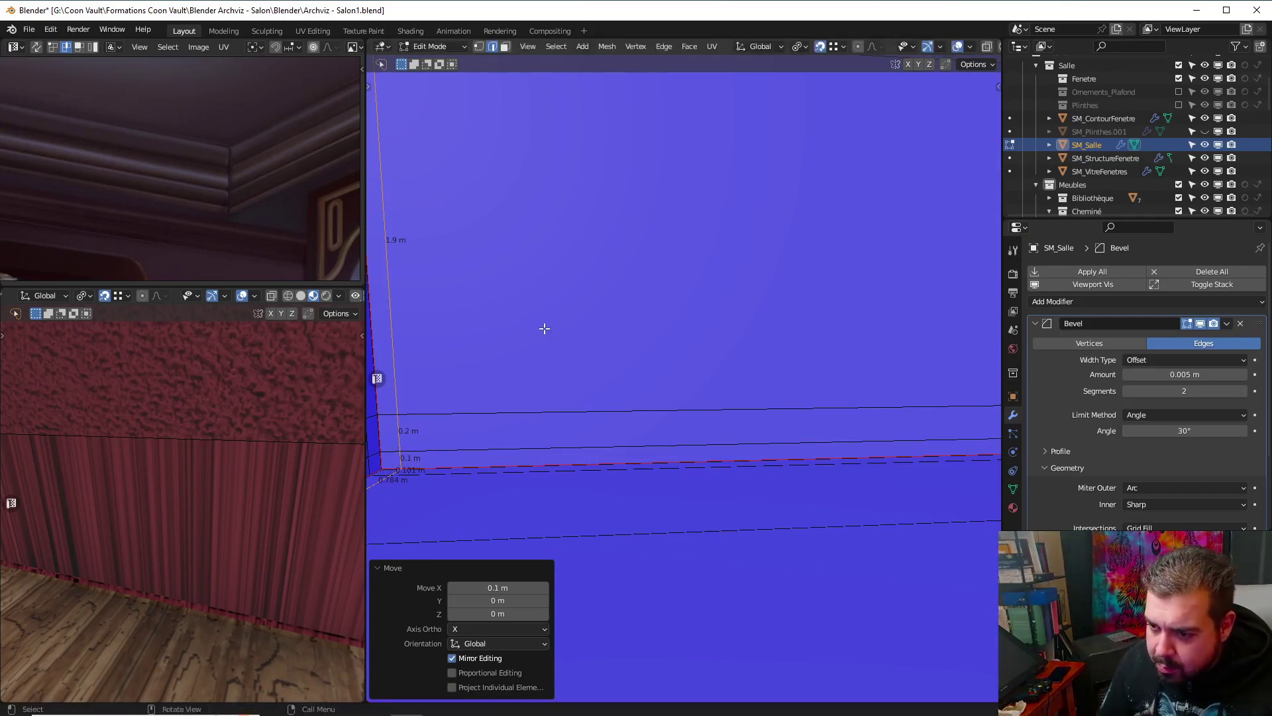
Add a loop cut slid onto the corner at the wall's opposite end and move it -0.1 m along X
{"action": "middle_click_drag", "start_coordinate": [543, 329], "coordinate": [607, 369]}
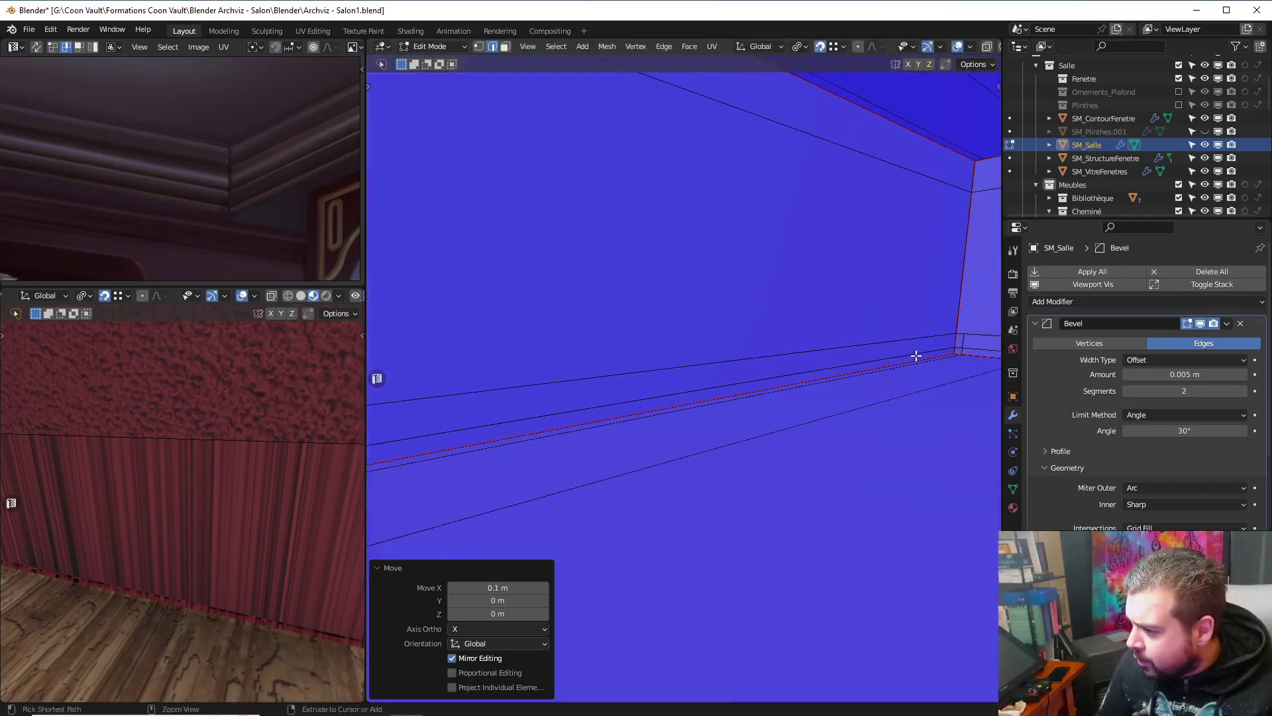
{"action": "key", "text": "ctrl+r"}
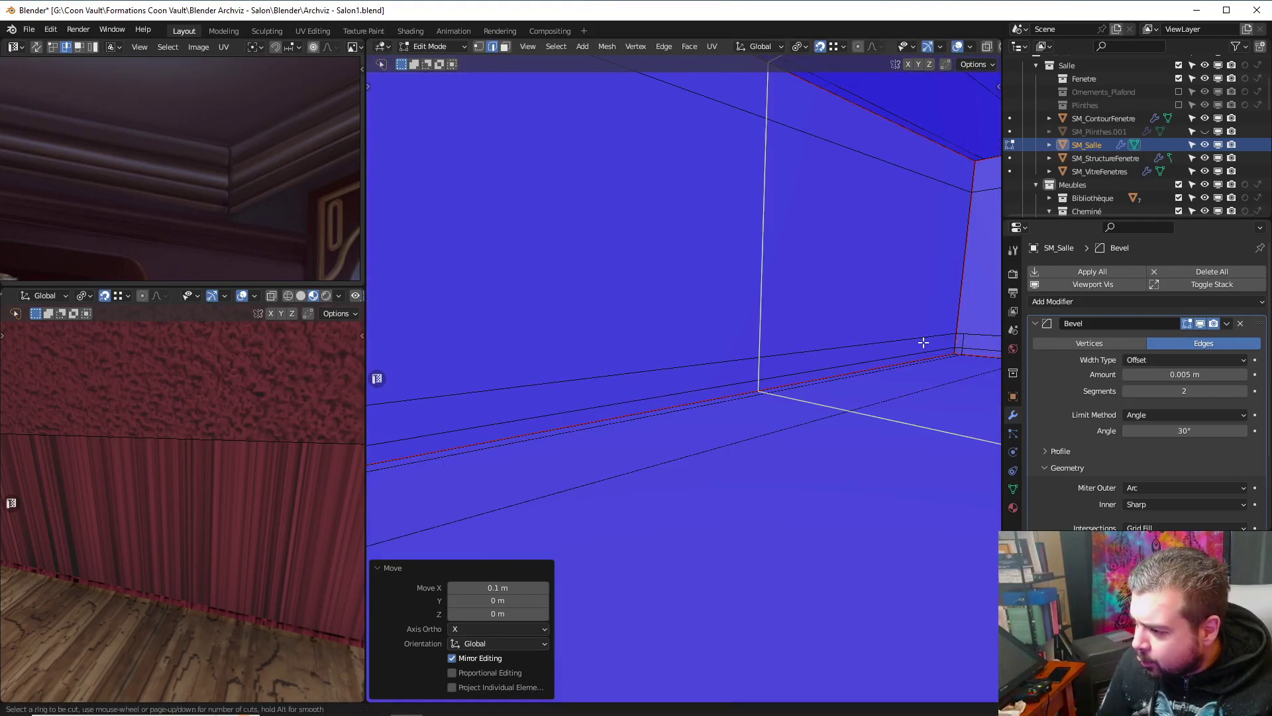
{"action": "left_click", "coordinate": [923, 341]}
{"action": "left_click", "coordinate": [956, 334]}
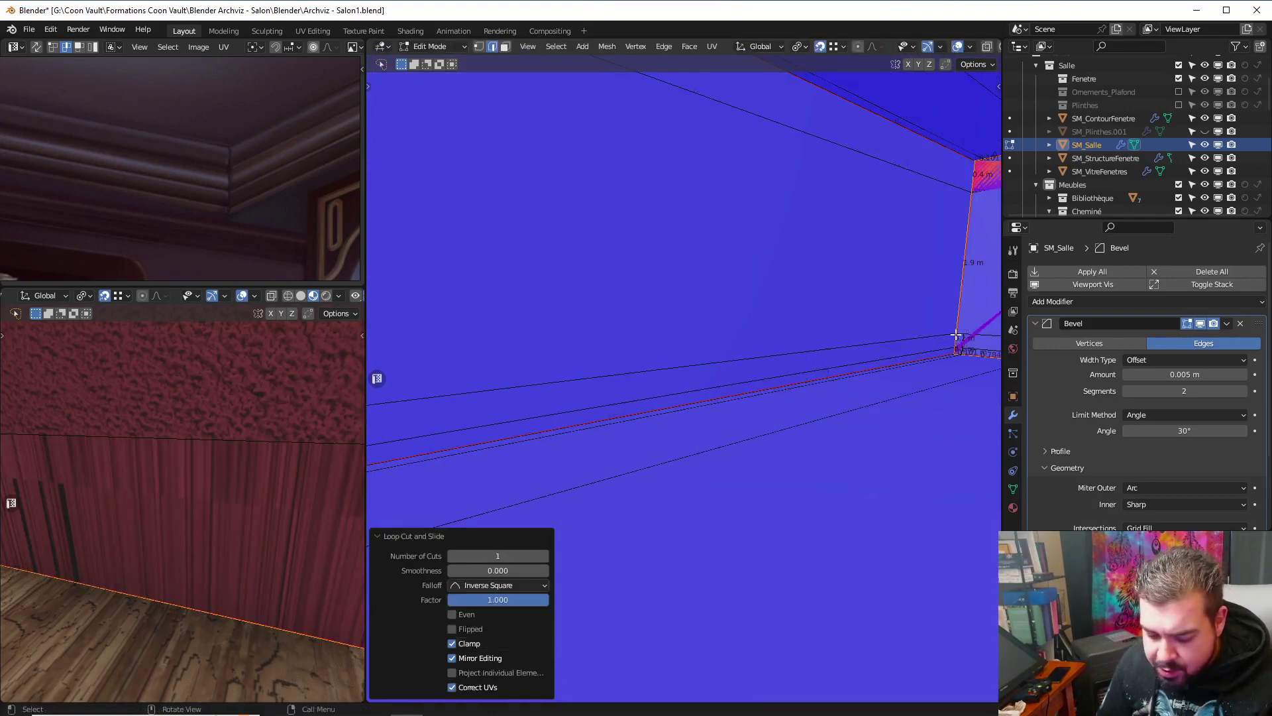
{"action": "type", "text": "gx-0.1"}
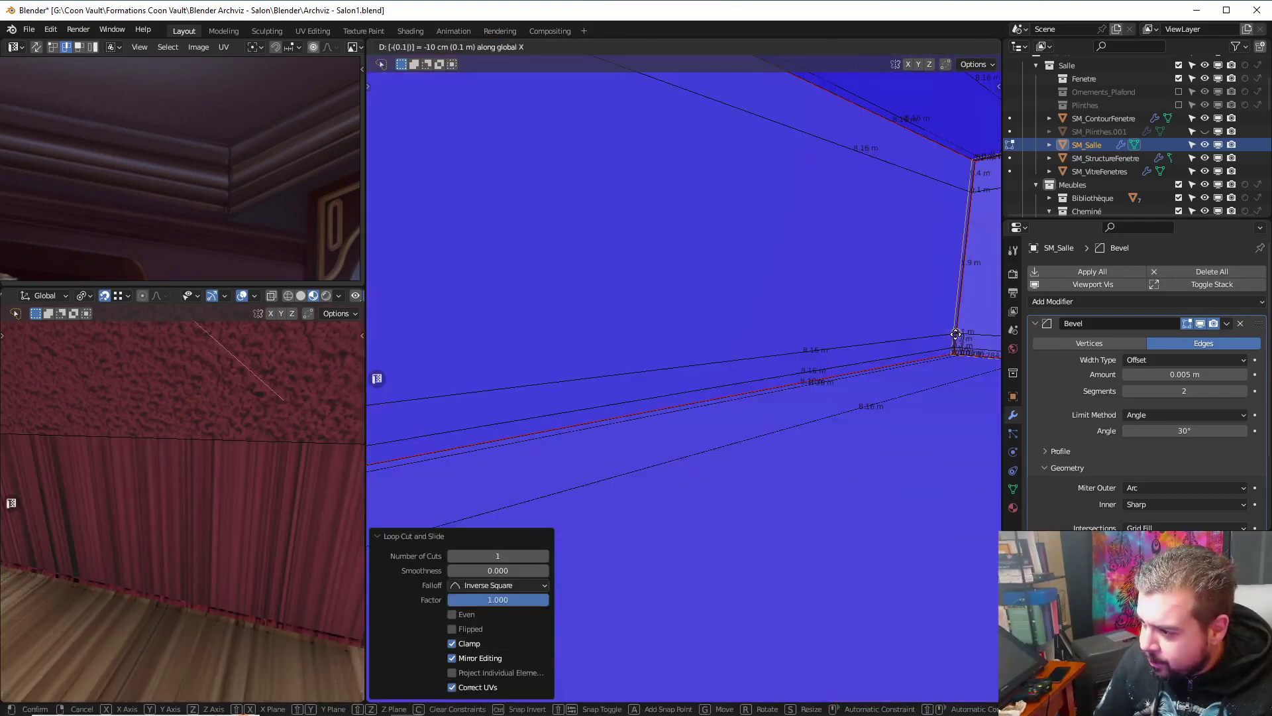
{"action": "key", "text": "Return"}
Clear the selection, add a loop cut slid onto the last uncut corner side, and move it 0.1 m along Y
{"action": "scroll", "coordinate": [955, 336], "scroll_direction": "down", "scroll_amount": 5}
{"action": "middle_click_drag", "start_coordinate": [954, 336], "coordinate": [650, 391]}
{"action": "scroll", "coordinate": [649, 391], "scroll_direction": "up", "scroll_amount": 4}
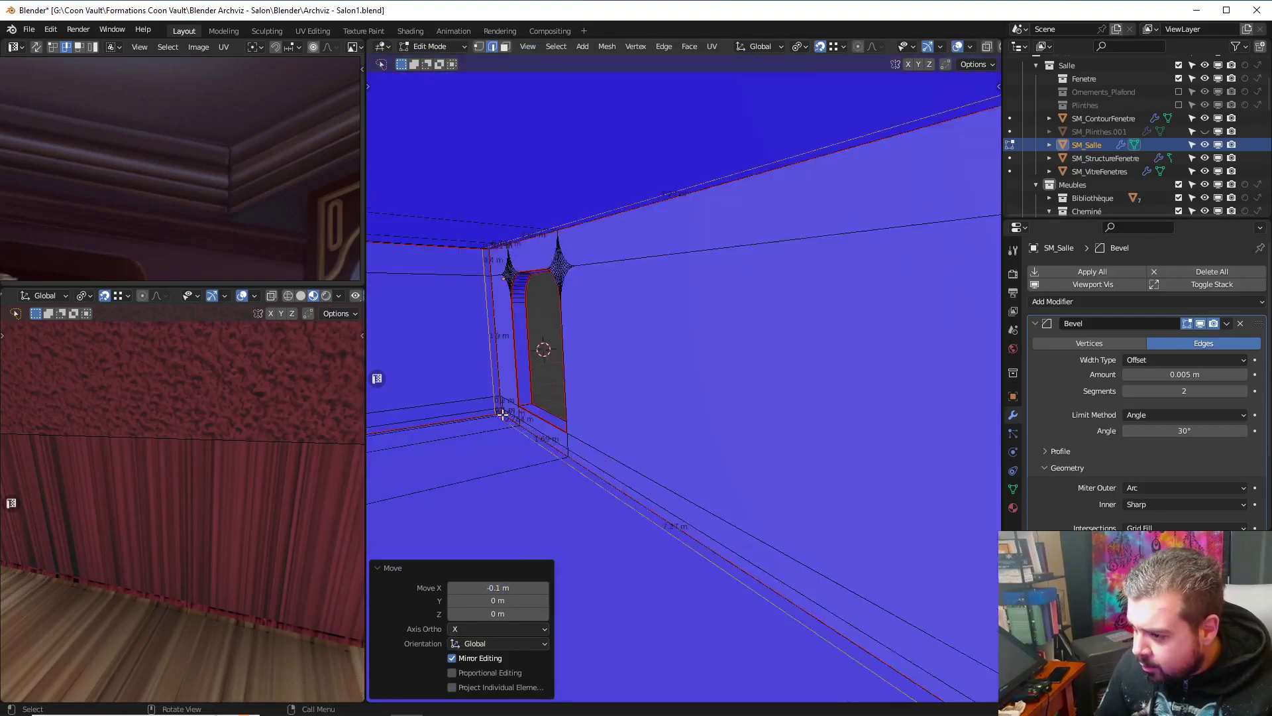
{"action": "middle_click_drag", "start_coordinate": [502, 414], "coordinate": [763, 372]}
{"action": "middle_click_drag", "start_coordinate": [841, 328], "coordinate": [619, 420], "text": "shift"}
{"action": "key", "text": "a"}
{"action": "left_click", "coordinate": [817, 255]}
{"action": "key", "text": "ctrl+r"}
{"action": "left_click", "coordinate": [619, 436]}
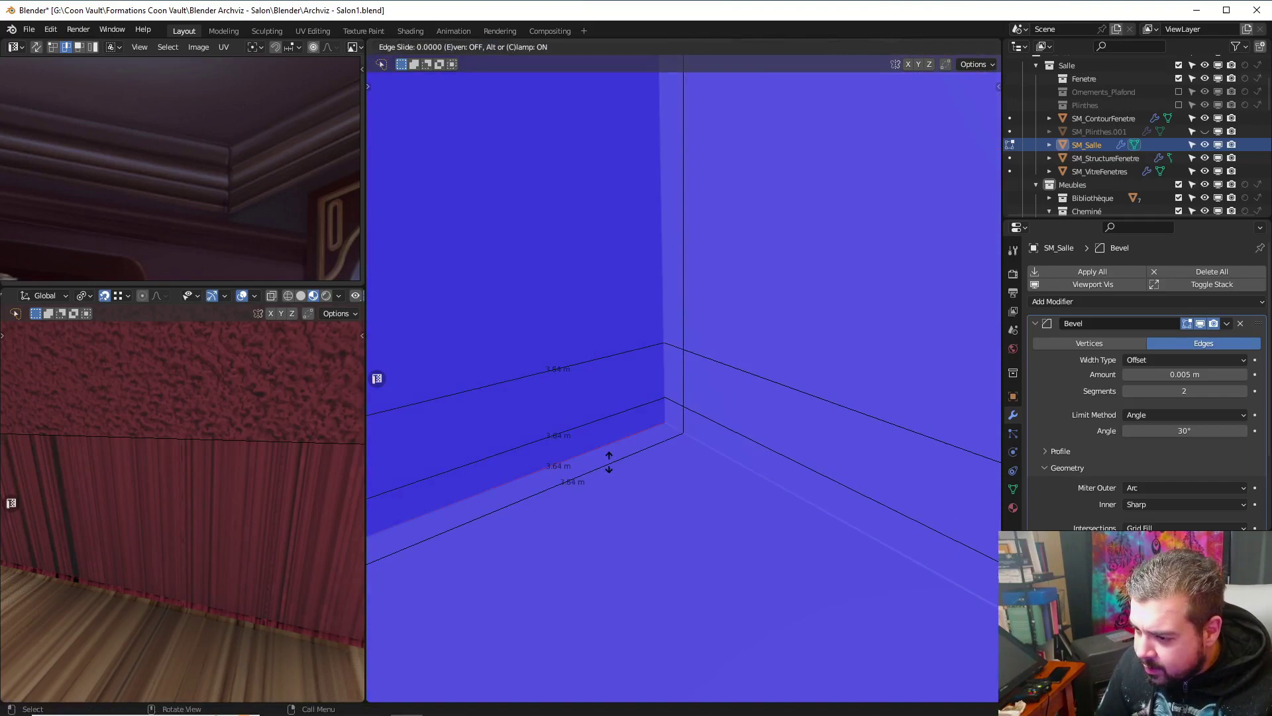
{"action": "left_click", "coordinate": [661, 425]}
{"action": "type", "text": "gy0.1"}
{"action": "key", "text": "Return"}
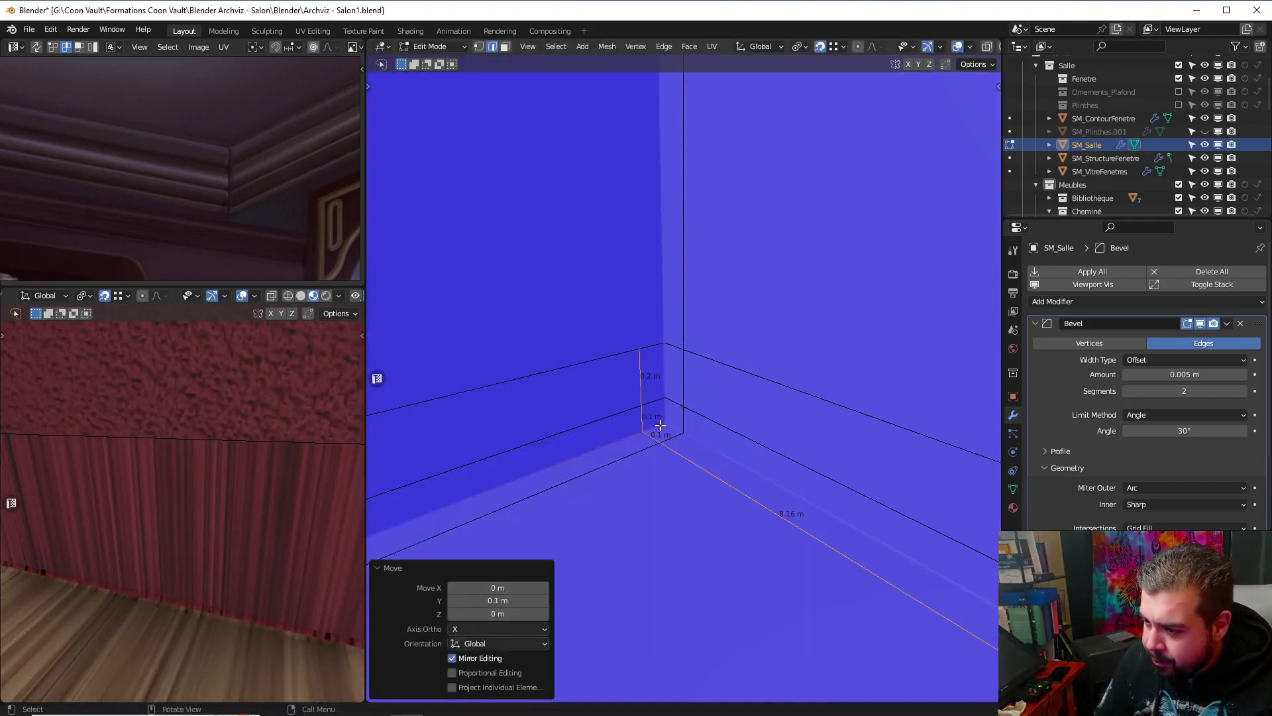
Clear the selection, switch to face selection, and select the 0.1 m face loop around the base of the walls
{"action": "middle_click_drag", "start_coordinate": [661, 425], "coordinate": [380, 424]}
{"action": "middle_click_drag", "start_coordinate": [979, 360], "coordinate": [913, 303]}
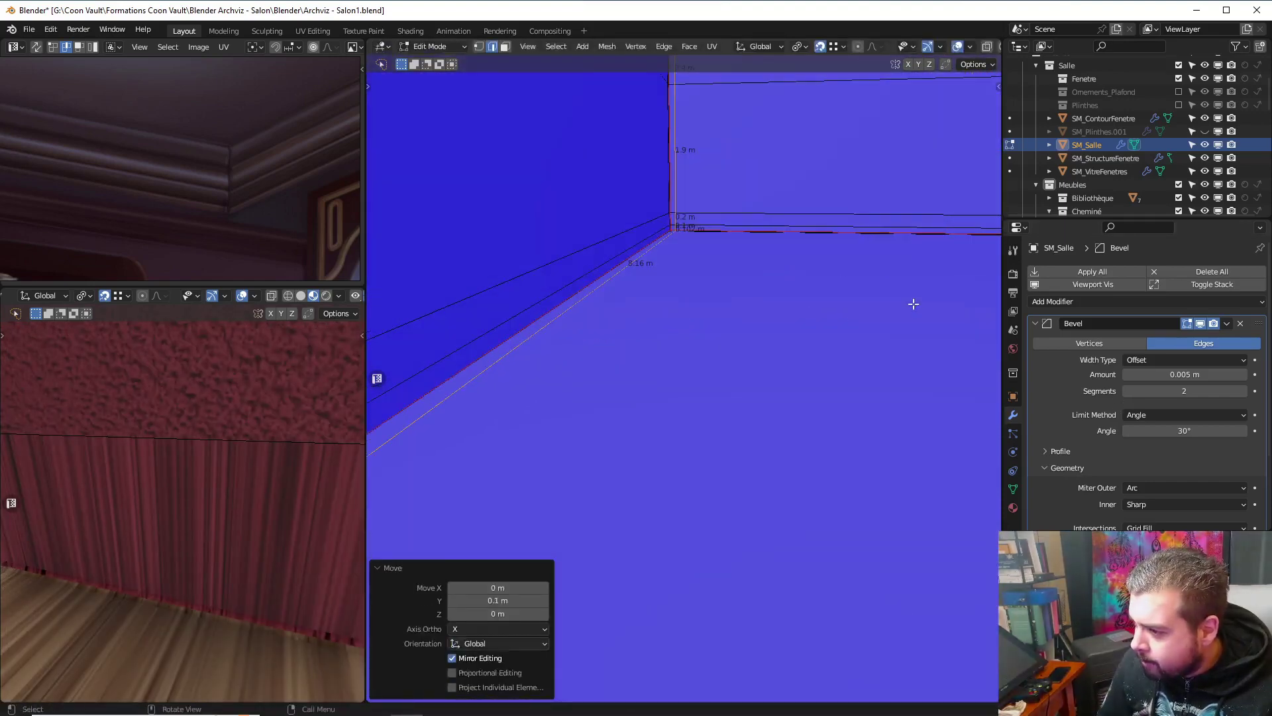
{"action": "middle_click_drag", "start_coordinate": [687, 203], "coordinate": [676, 341]}
{"action": "key", "text": "alt+u"}
{"action": "left_click", "coordinate": [645, 255]}
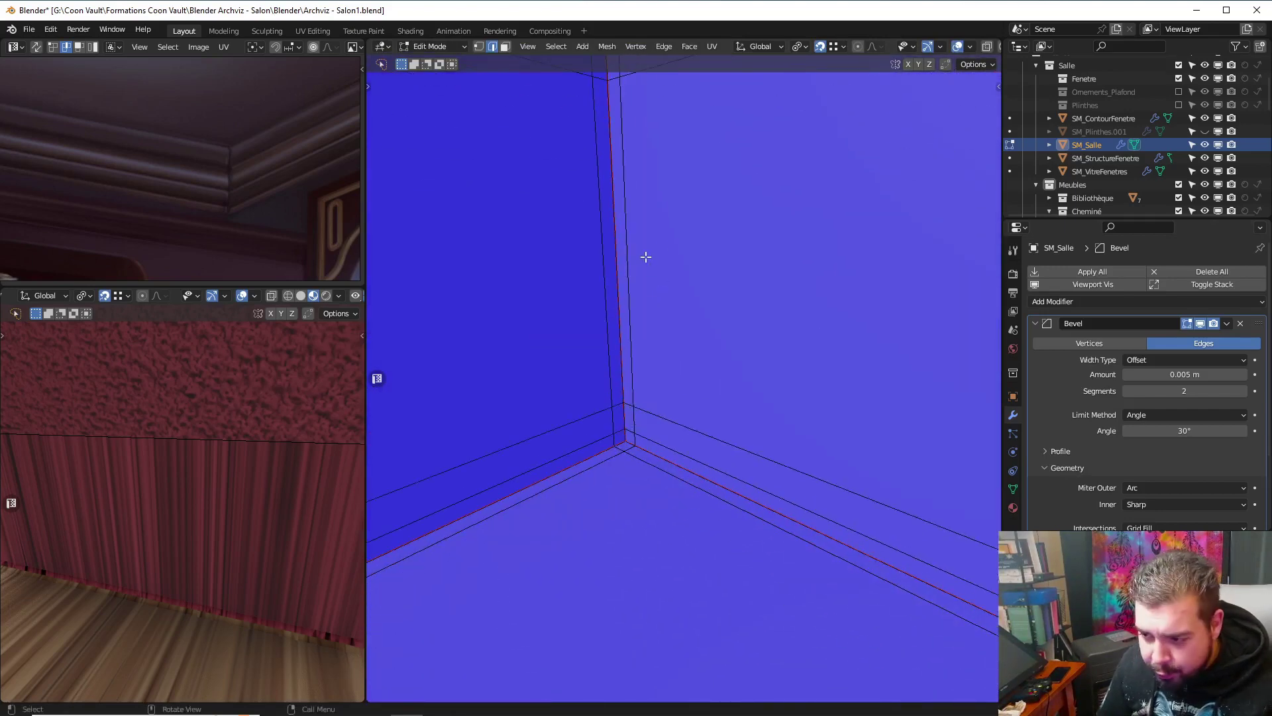
{"action": "left_click", "coordinate": [505, 47], "text": "shift"}
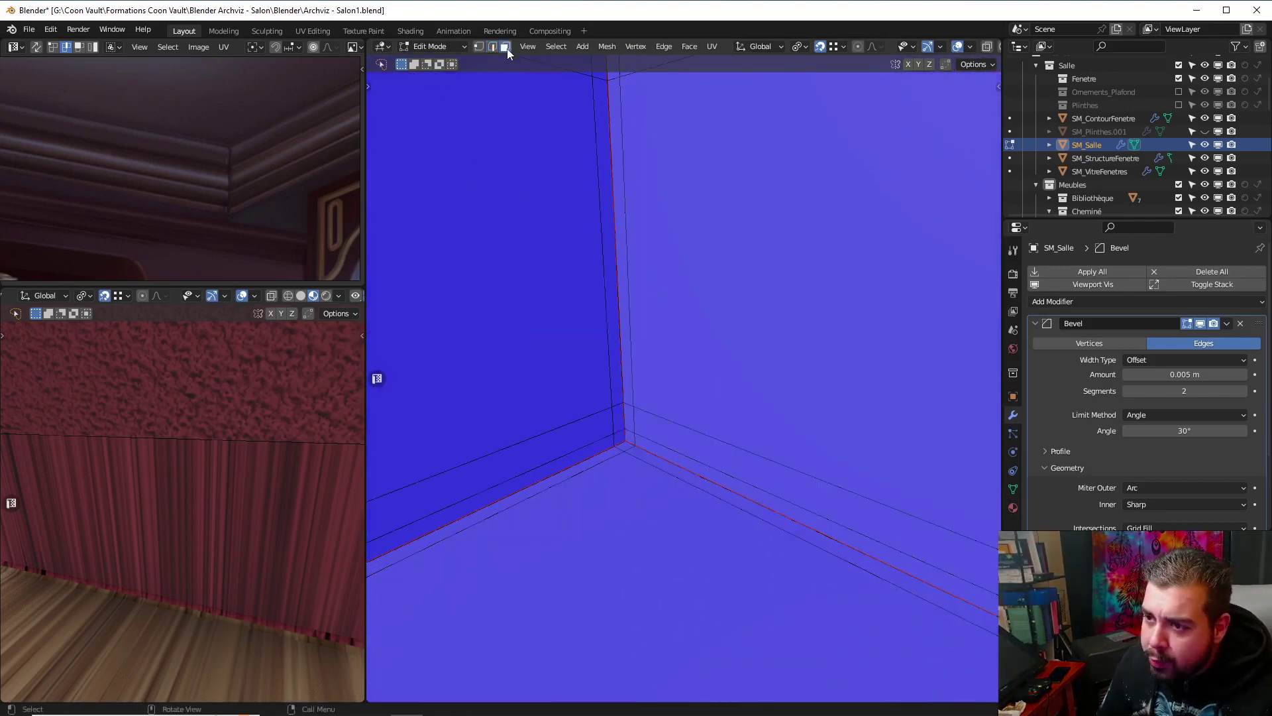
{"action": "left_click", "coordinate": [635, 442], "text": "alt"}
{"action": "key", "text": "KP_Decimal"}
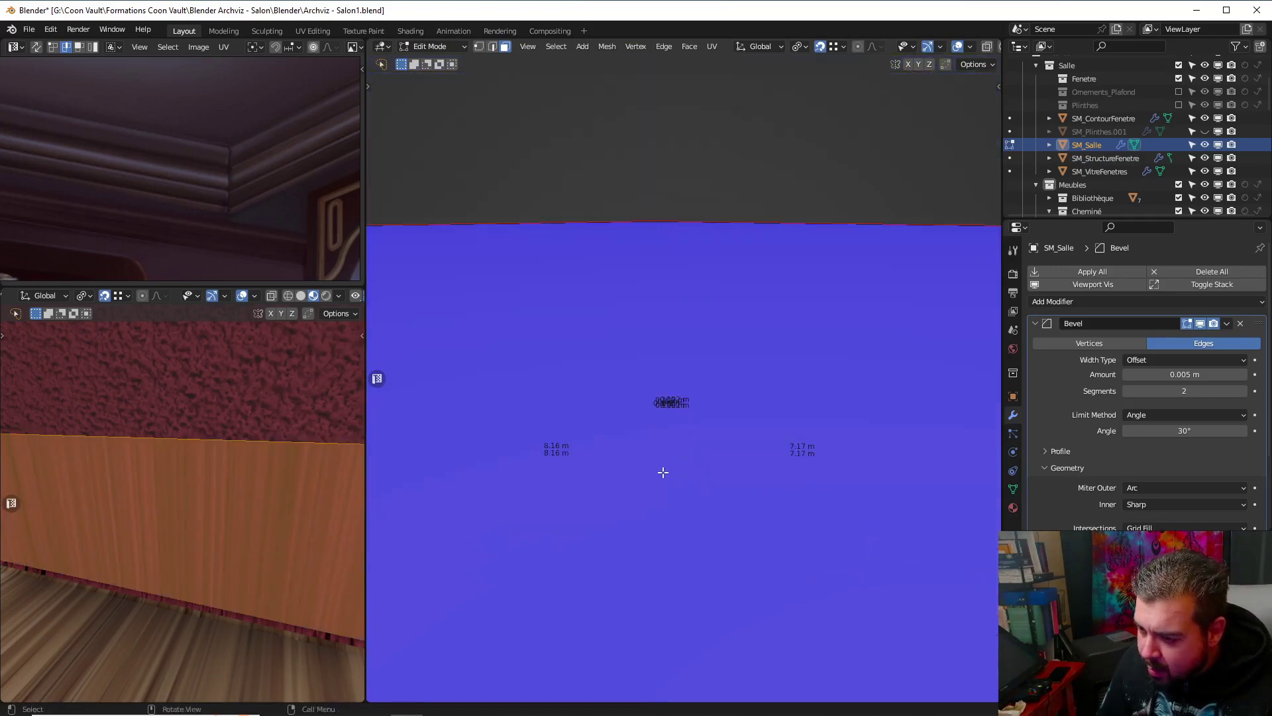
Replace the selection with a floor face beside one wall and extend it across the floor
{"action": "middle_click_drag", "start_coordinate": [663, 473], "coordinate": [648, 372], "text": "shift"}
{"action": "left_click", "coordinate": [678, 460]}
{"action": "key", "text": "KP_Decimal"}
{"action": "middle_click_drag", "start_coordinate": [694, 442], "coordinate": [765, 494]}
{"action": "middle_click_drag", "start_coordinate": [766, 494], "coordinate": [544, 403], "text": "shift"}
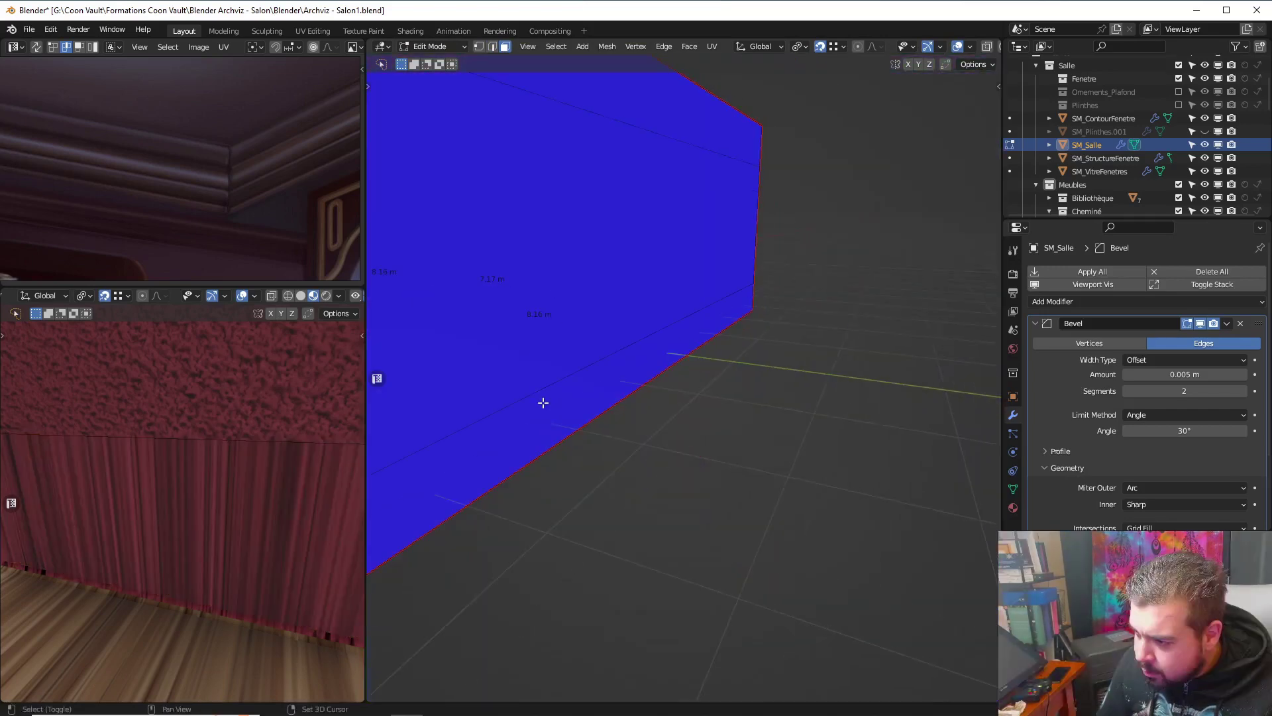
{"action": "scroll", "coordinate": [630, 386], "scroll_direction": "up", "scroll_amount": 4}
{"action": "middle_click_drag", "start_coordinate": [650, 411], "coordinate": [731, 435], "text": "shift"}
{"action": "left_click", "coordinate": [809, 391], "text": "ctrl"}
{"action": "middle_click_drag", "start_coordinate": [809, 392], "coordinate": [687, 369]}
{"action": "scroll", "coordinate": [661, 389], "scroll_direction": "down", "scroll_amount": 4}
Grow the floor selection outward to the 0.1 m wall-base strip, then keep only that strip selected
{"action": "key", "text": "ctrl+KP_Add"}
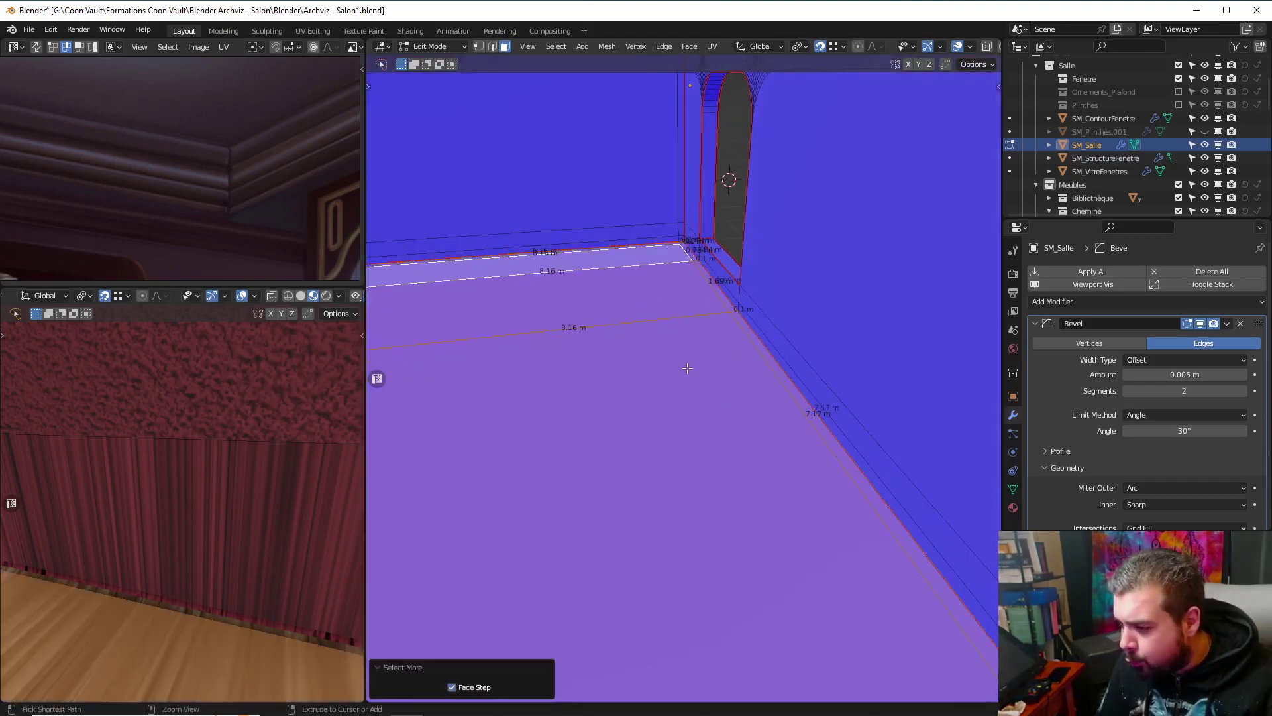
{"action": "key", "text": "ctrl+KP_Add"}
{"action": "key", "text": "ctrl+z"}
{"action": "key", "text": "ctrl+z"}
{"action": "key", "text": "ctrl+z"}
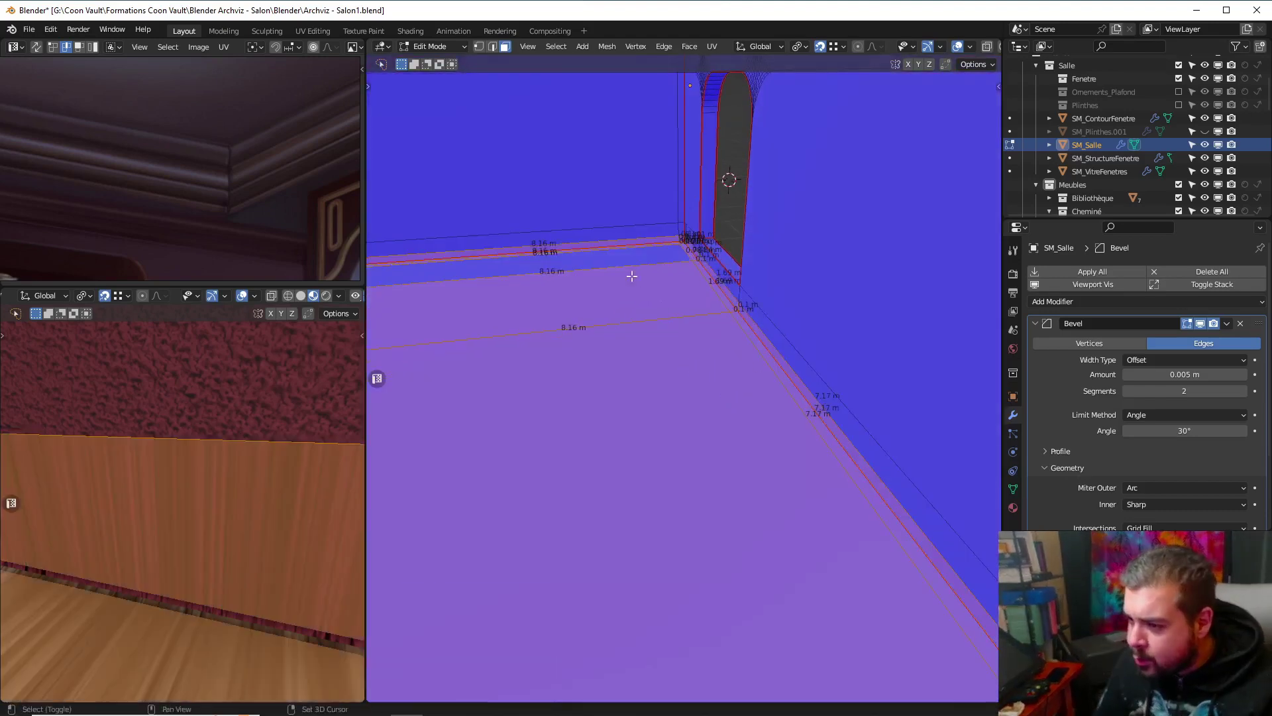
{"action": "middle_click_drag", "start_coordinate": [654, 385], "coordinate": [685, 347]}
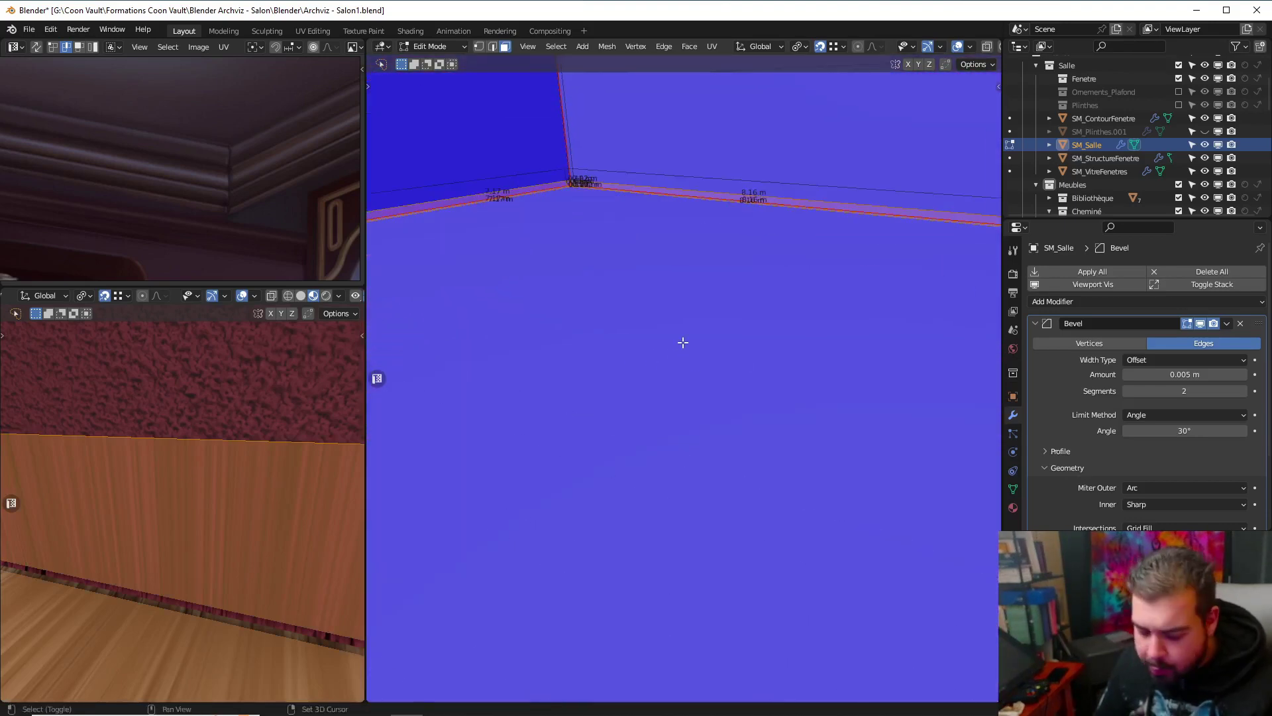
Duplicate the wall-base strip in place, separate it into its own object, and return to Object Mode
{"action": "key", "text": "shift+d"}
{"action": "right_click", "coordinate": [683, 343]}
{"action": "key", "text": "p"}
{"action": "left_click", "coordinate": [682, 341]}
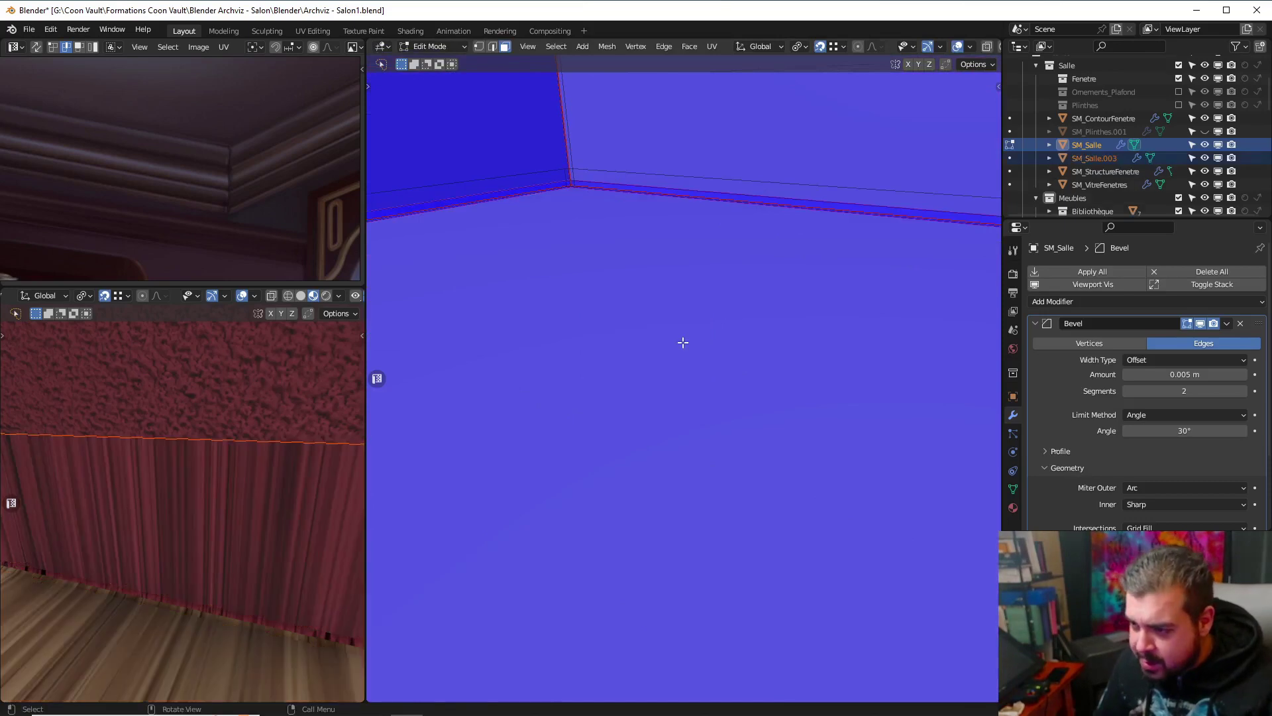
{"action": "key", "text": "ctrl+Tab"}
{"action": "left_click", "coordinate": [673, 265]}
Select only the room object SM_Salle behind the separated wall-base strip
{"action": "left_click", "coordinate": [710, 200]}
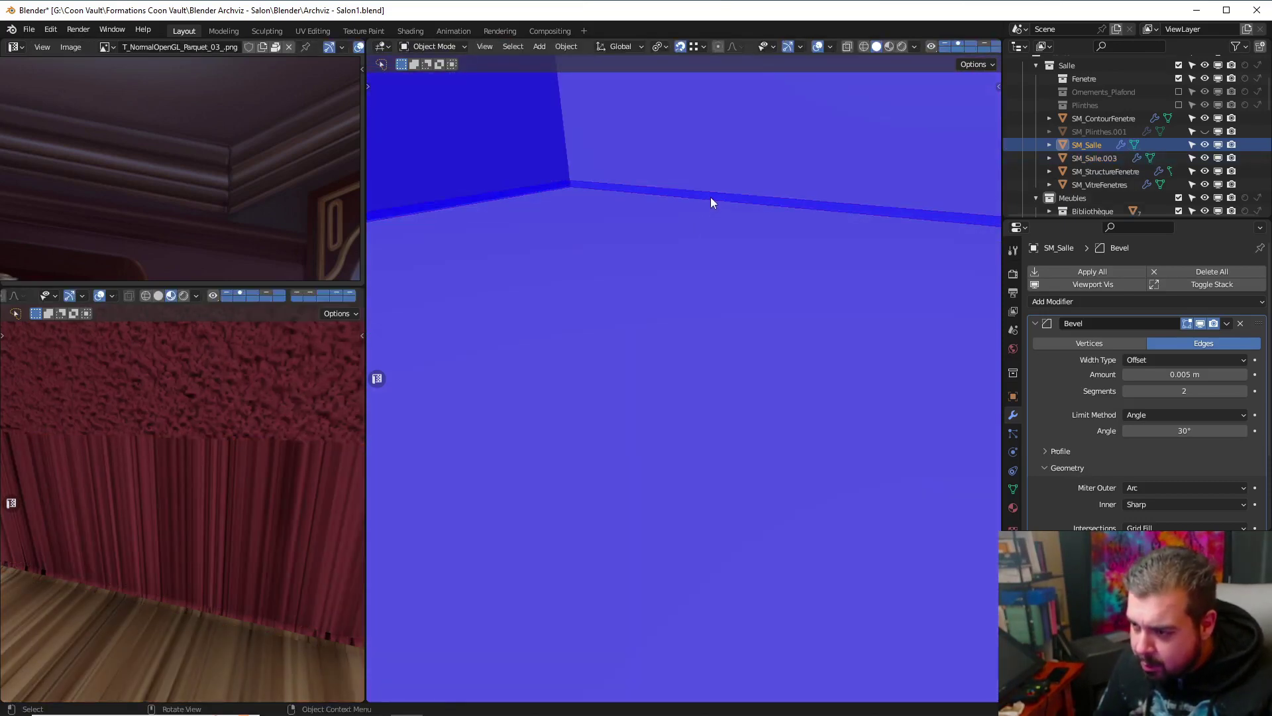
{"action": "left_click", "coordinate": [710, 196]}
{"action": "left_click", "coordinate": [706, 193]}
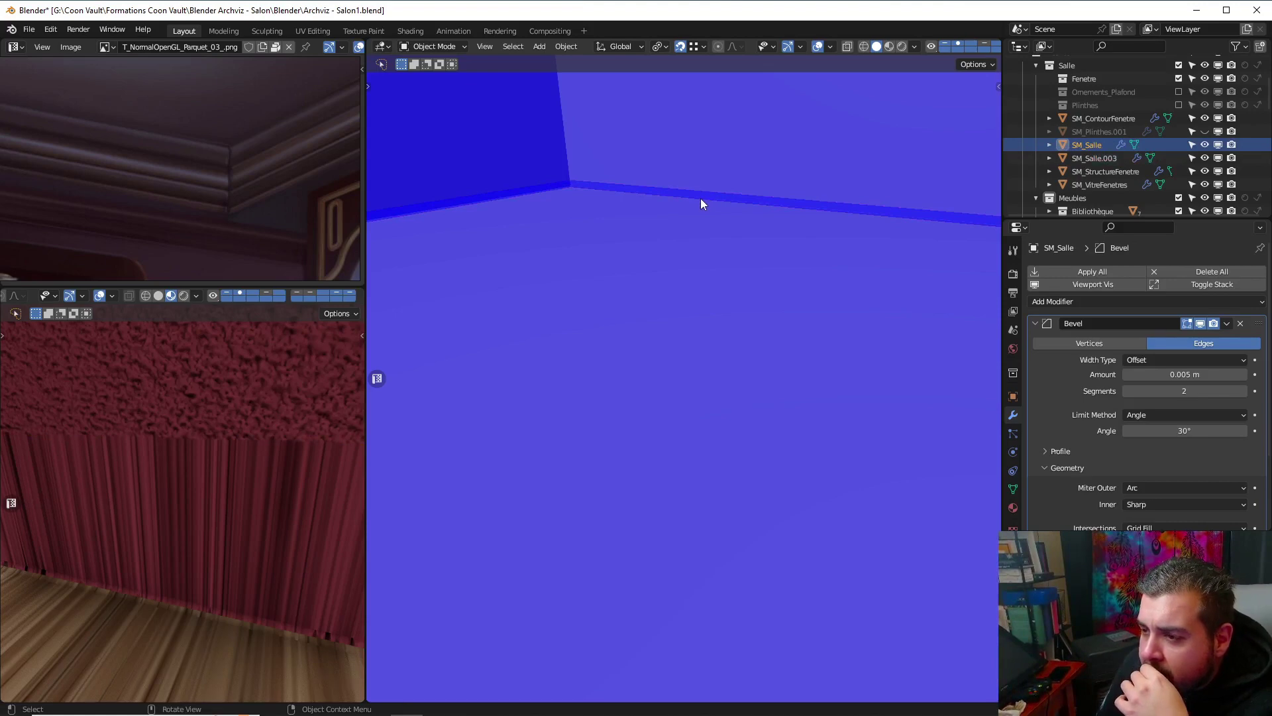
{"action": "scroll", "coordinate": [696, 215], "scroll_direction": "down", "scroll_amount": 4}
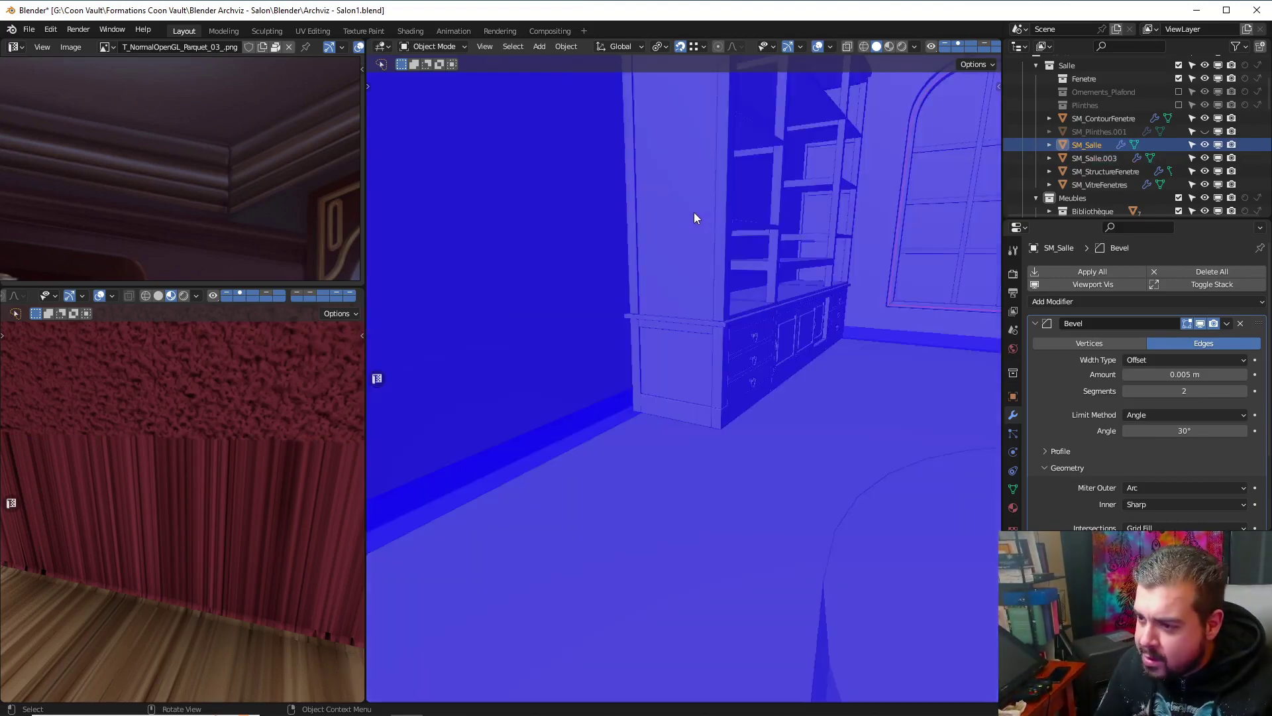
Isolate the room mesh in Local View and enter Edit Mode at the inside corner near the window
{"action": "key", "text": "ctrl+Tab"}
{"action": "left_click", "coordinate": [683, 172]}
{"action": "key", "text": "ctrl+Tab"}
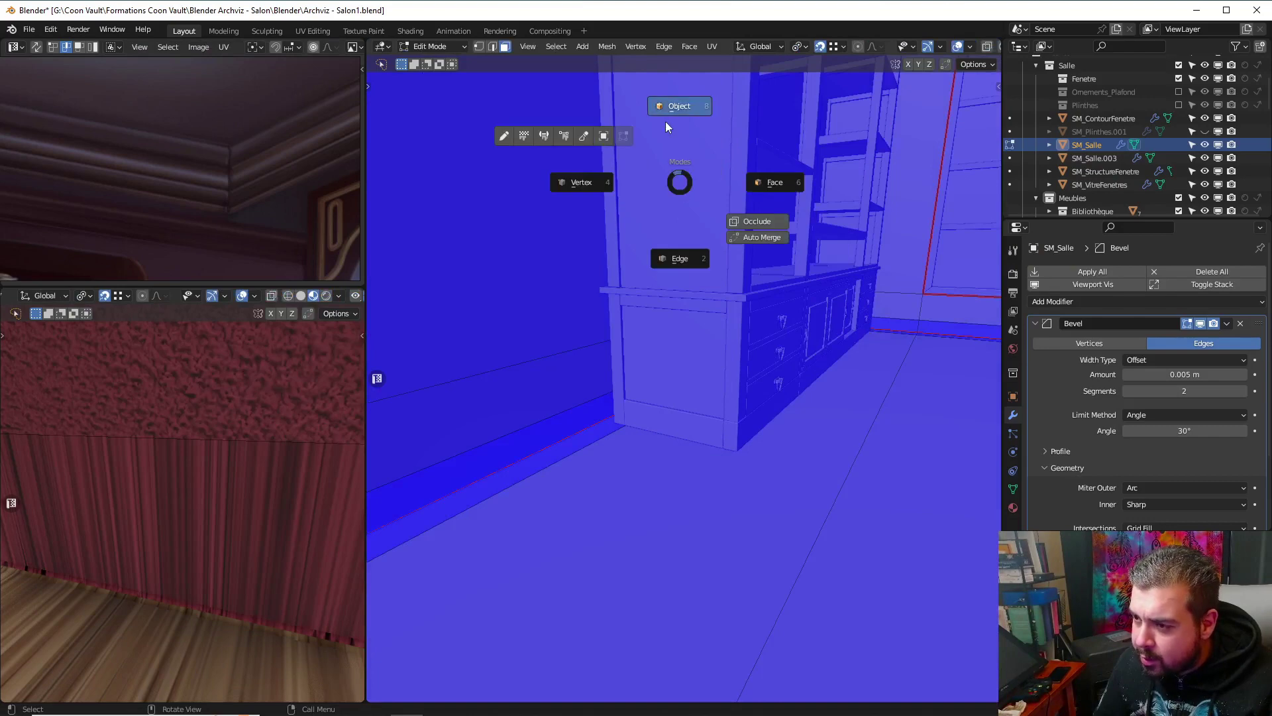
{"action": "left_click", "coordinate": [666, 121]}
{"action": "key", "text": "KP_Divide"}
{"action": "key", "text": "ctrl+Tab"}
{"action": "left_click", "coordinate": [665, 47]}
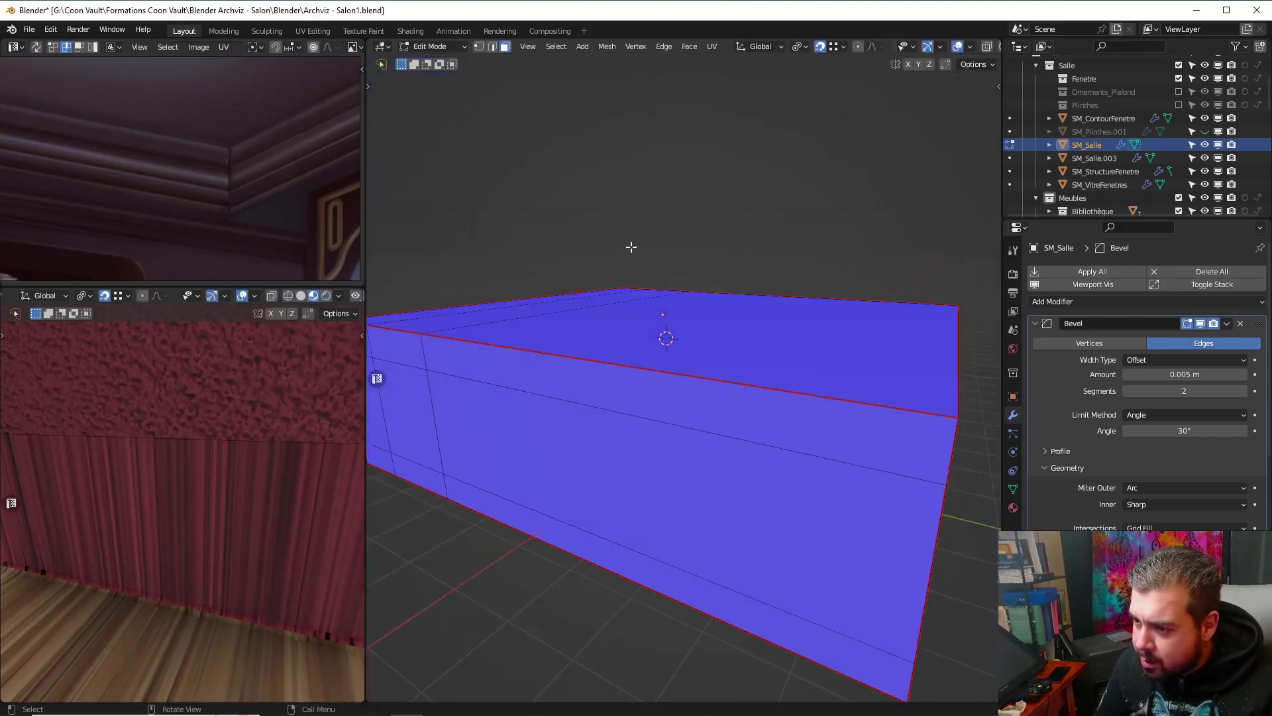
{"action": "scroll", "coordinate": [620, 285], "scroll_direction": "up", "scroll_amount": 4}
{"action": "middle_click_drag", "start_coordinate": [605, 327], "coordinate": [657, 317], "text": "shift"}
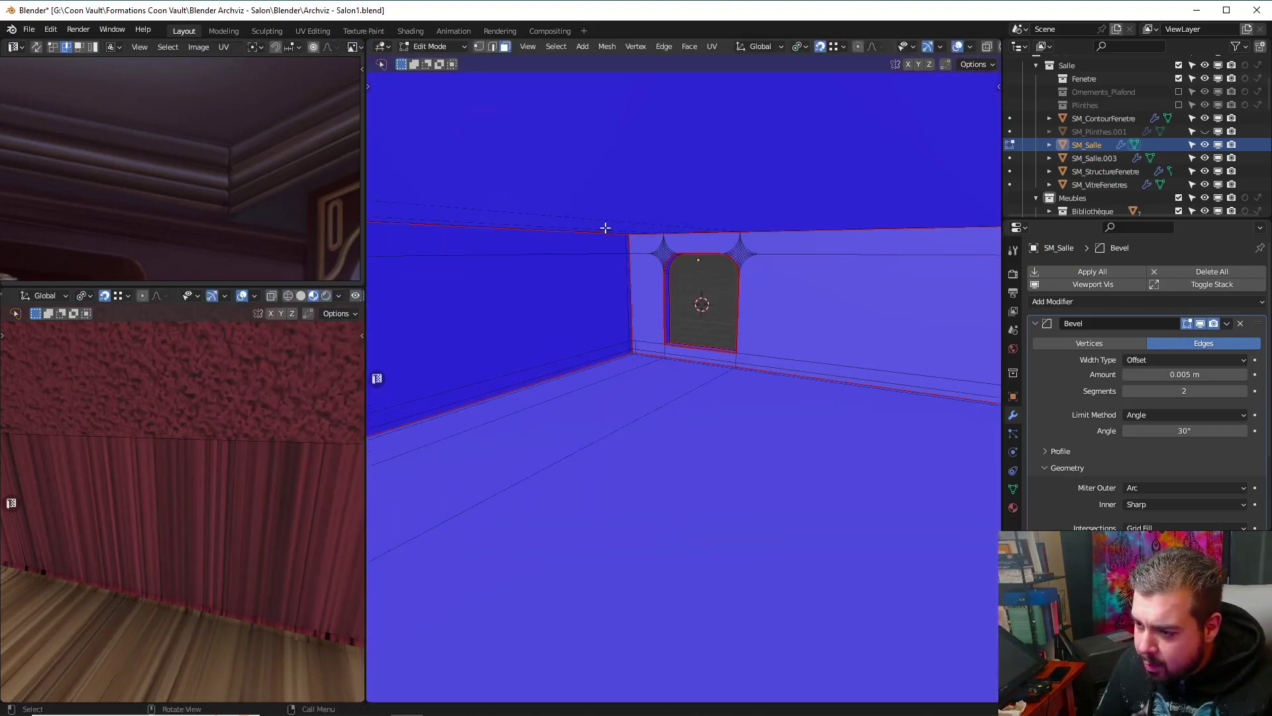
Switch to edge selection and dissolve the 0.1 m edge loop running around the base of the walls
{"action": "left_click", "coordinate": [491, 47]}
{"action": "left_click", "coordinate": [530, 341]}
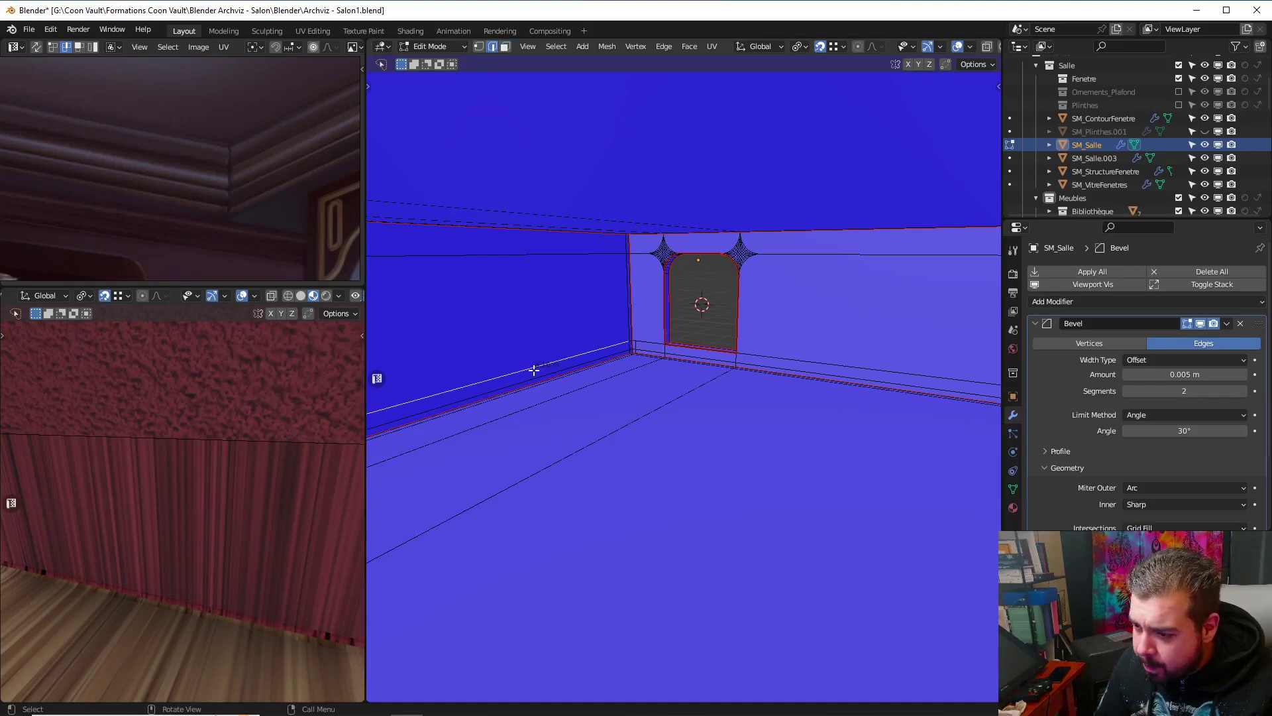
{"action": "key", "text": "x"}
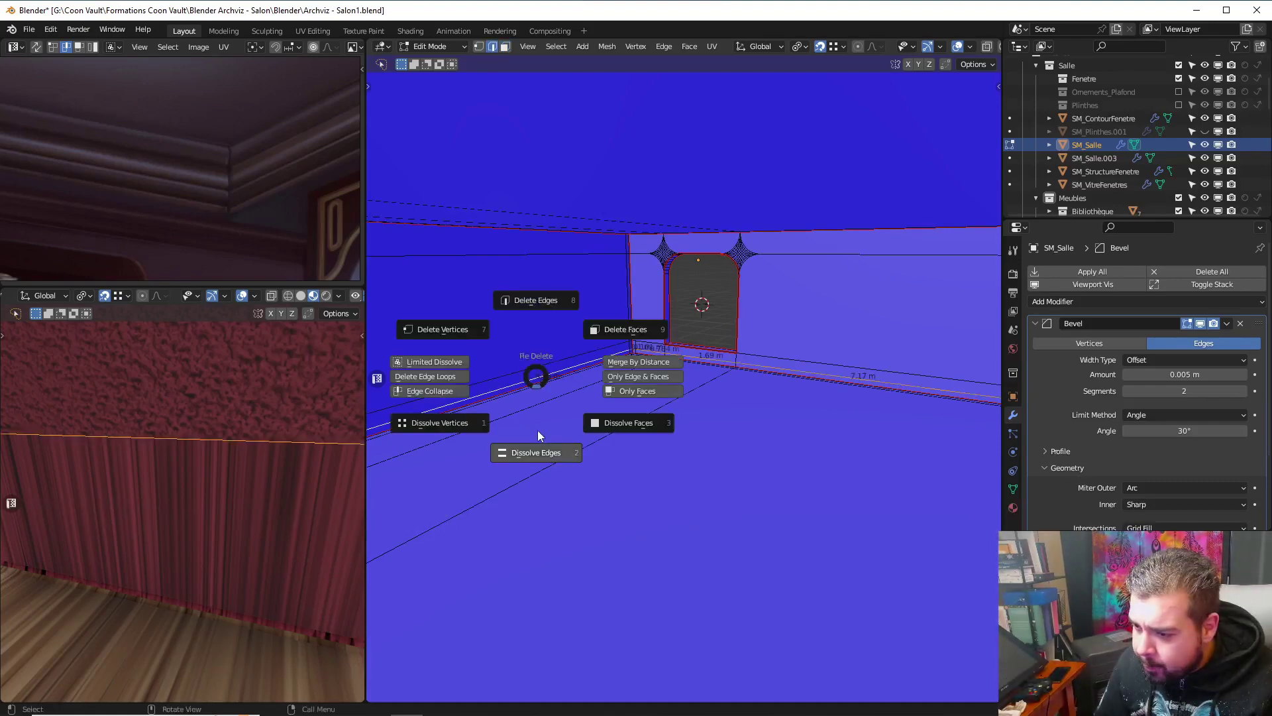
{"action": "left_click", "coordinate": [588, 373]}
Dissolve the floor edge loop alongside the window wall and the neighbouring loop across the floor
{"action": "left_click", "coordinate": [665, 365]}
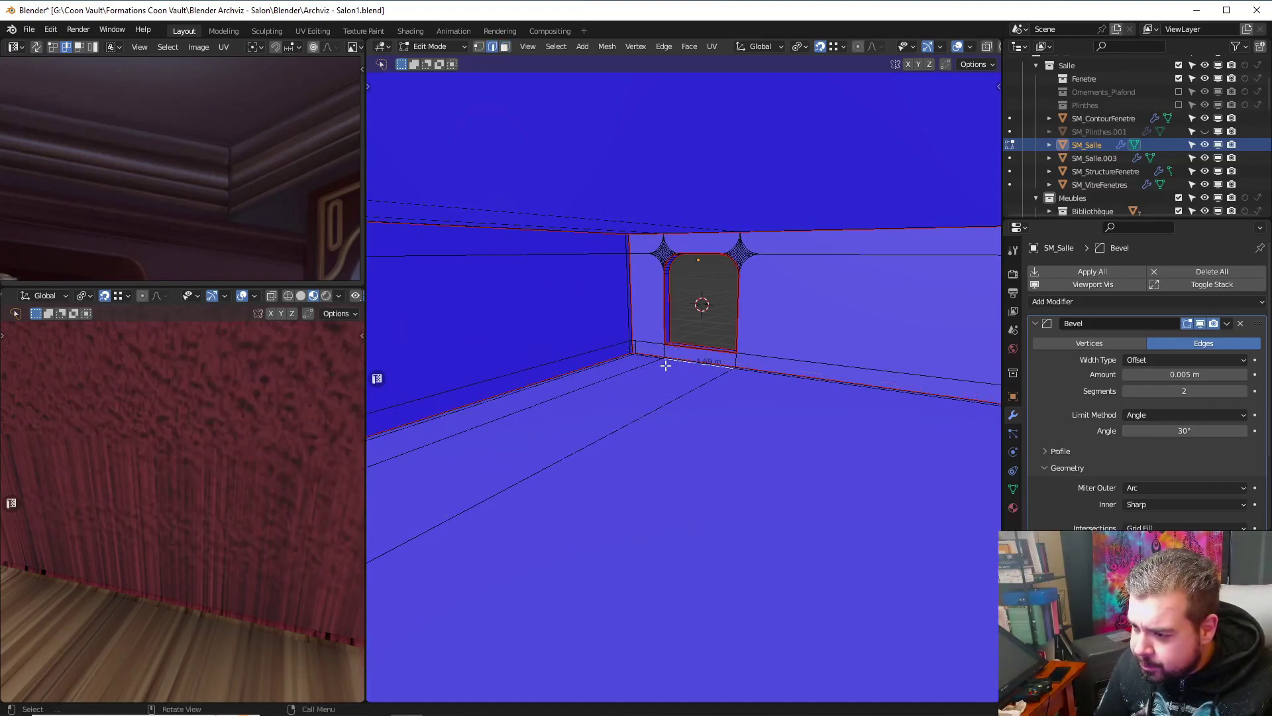
{"action": "key", "text": "x"}
{"action": "left_click", "coordinate": [666, 420]}
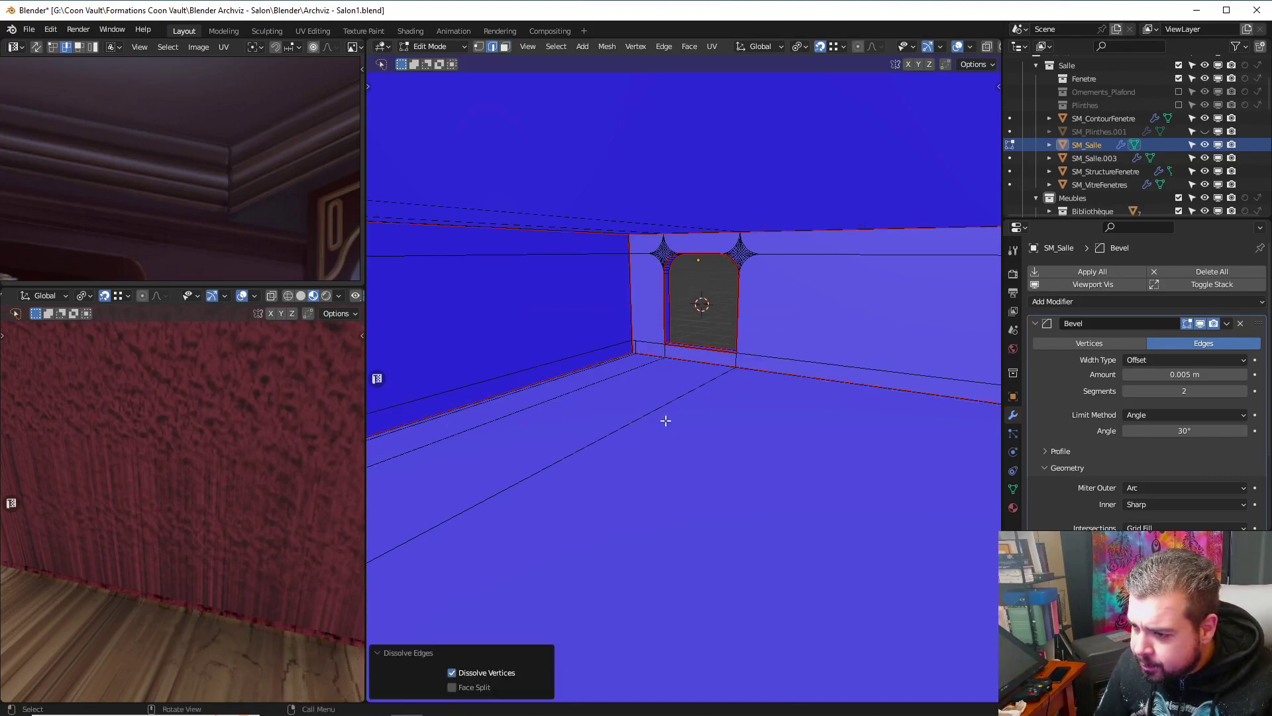
{"action": "left_click", "coordinate": [567, 380]}
{"action": "key", "text": "x"}
{"action": "left_click", "coordinate": [570, 454]}
Try dissolving the vertices of the floor loop beside the next wall, and undo that dissolve
{"action": "middle_click_drag", "start_coordinate": [606, 394], "coordinate": [413, 364]}
{"action": "scroll", "coordinate": [707, 369], "scroll_direction": "up", "scroll_amount": 3}
{"action": "left_click", "coordinate": [882, 404]}
{"action": "key", "text": "x"}
{"action": "left_click", "coordinate": [841, 480]}
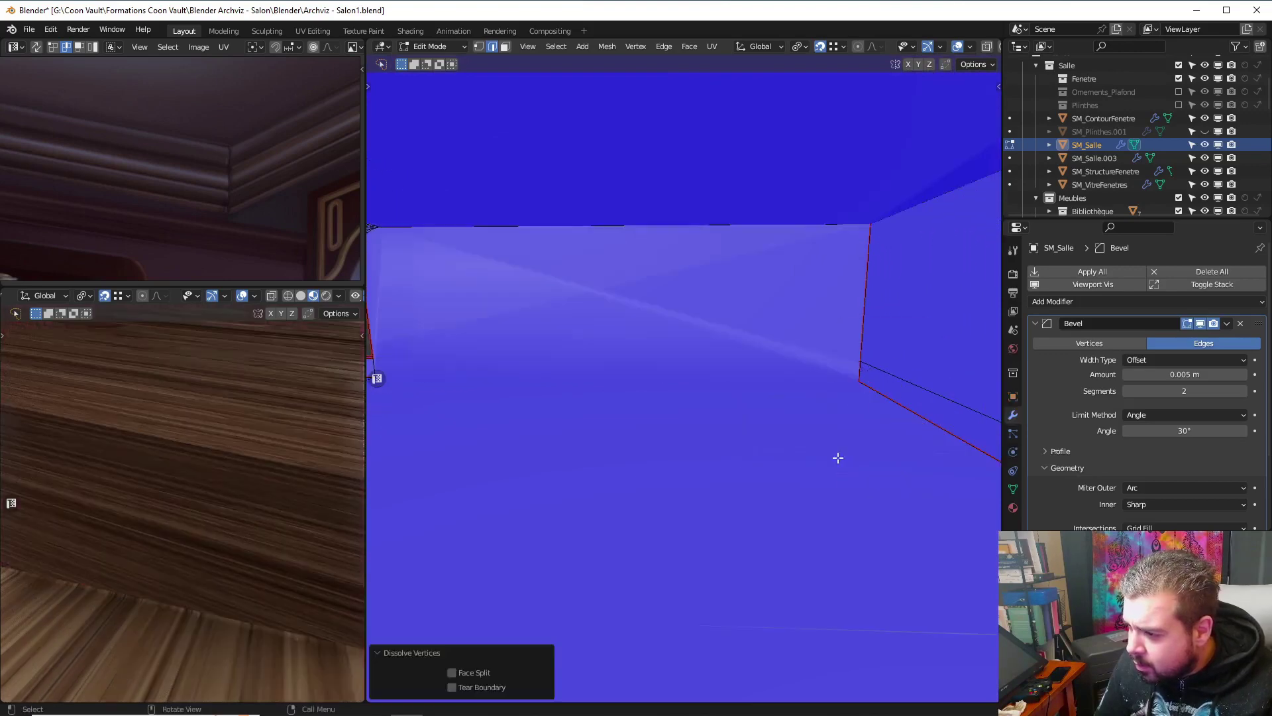
{"action": "key", "text": "ctrl+z"}
{"action": "key", "text": "x"}
{"action": "key", "text": "Escape"}
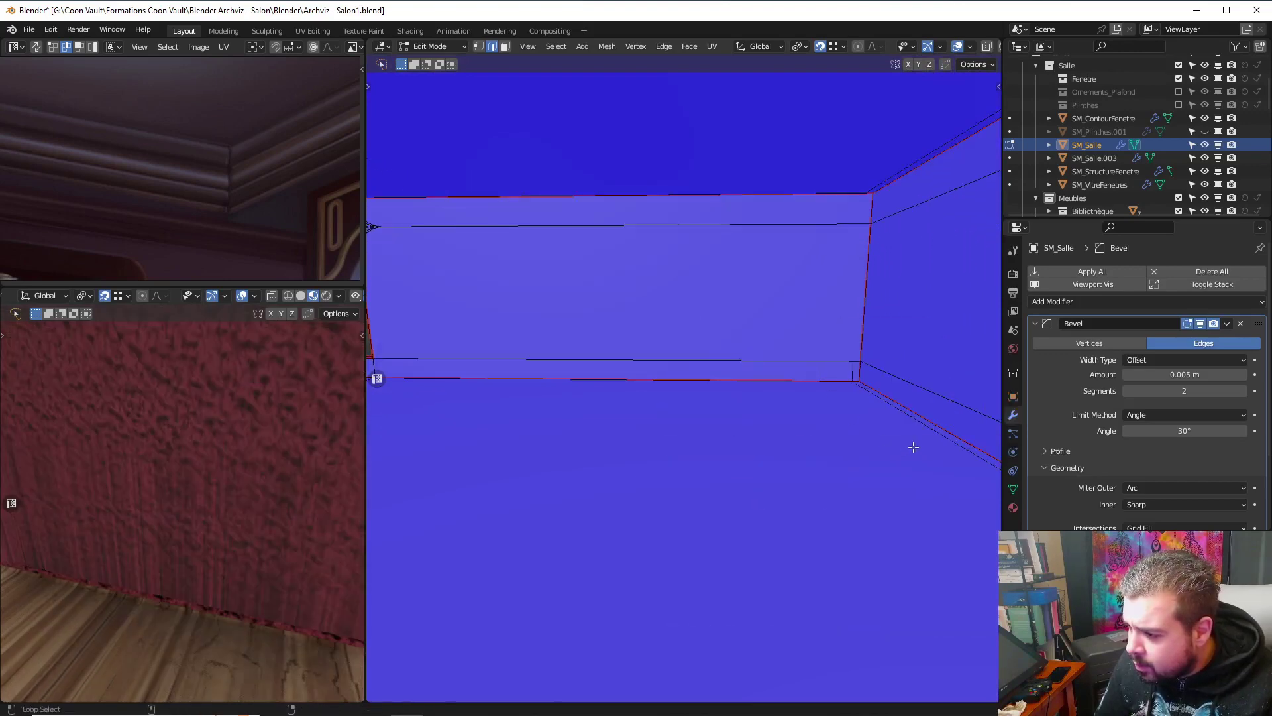
Dissolve the edges of the two remaining loops that run just inside the adjacent walls on the floor and ceiling
{"action": "key", "text": "x"}
{"action": "left_click", "coordinate": [907, 506]}
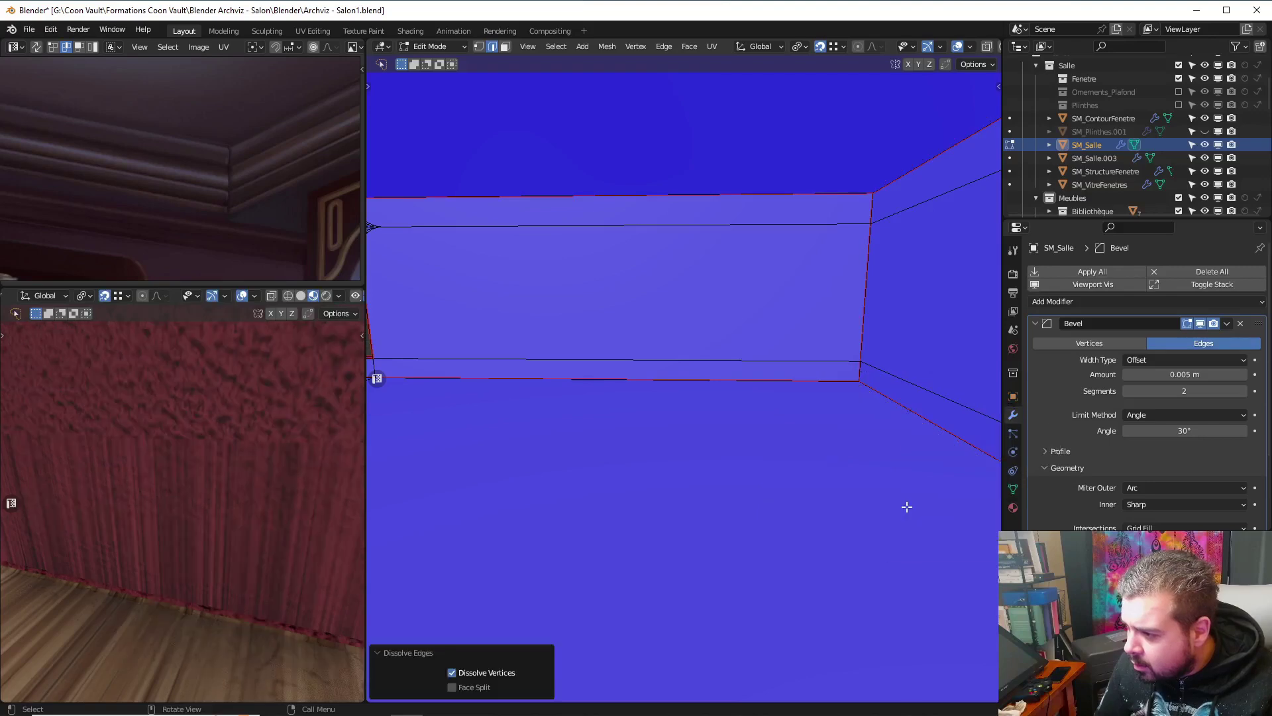
{"action": "middle_click_drag", "start_coordinate": [779, 411], "coordinate": [940, 410]}
{"action": "middle_click_drag", "start_coordinate": [732, 398], "coordinate": [890, 394]}
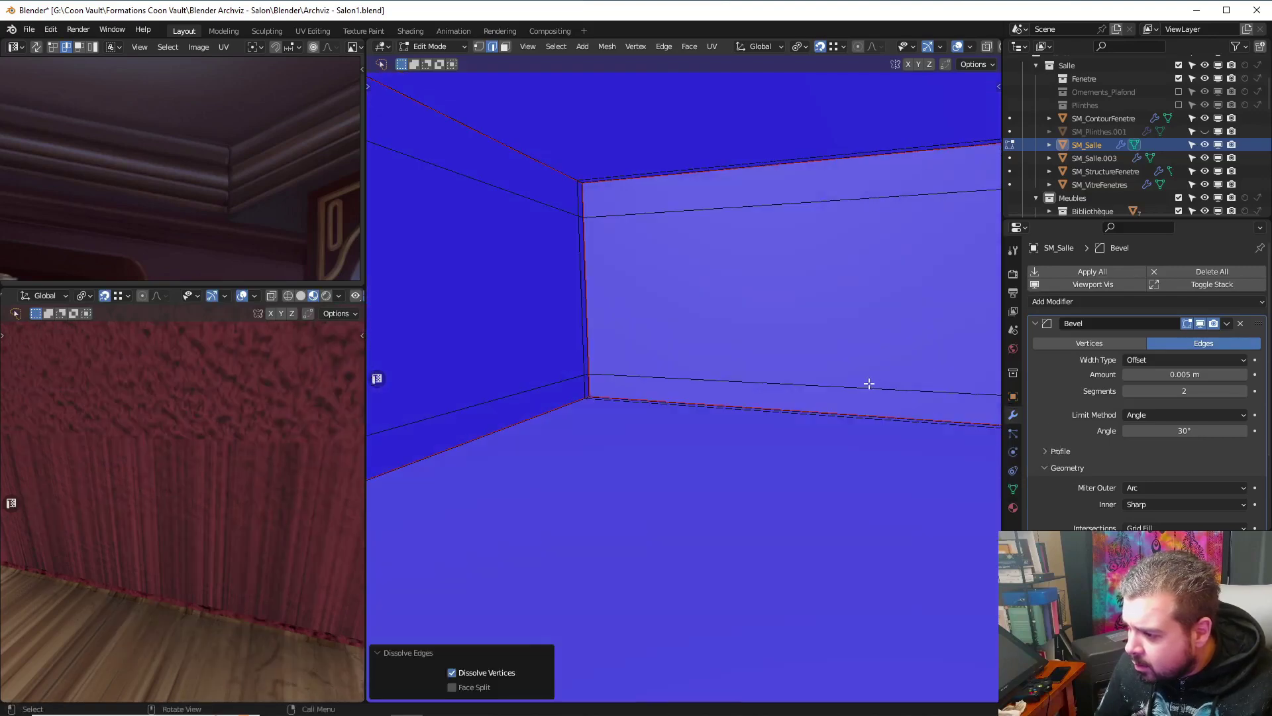
{"action": "left_click", "coordinate": [778, 427], "text": "alt"}
{"action": "left_click", "coordinate": [778, 428], "text": "alt"}
{"action": "key", "text": "x"}
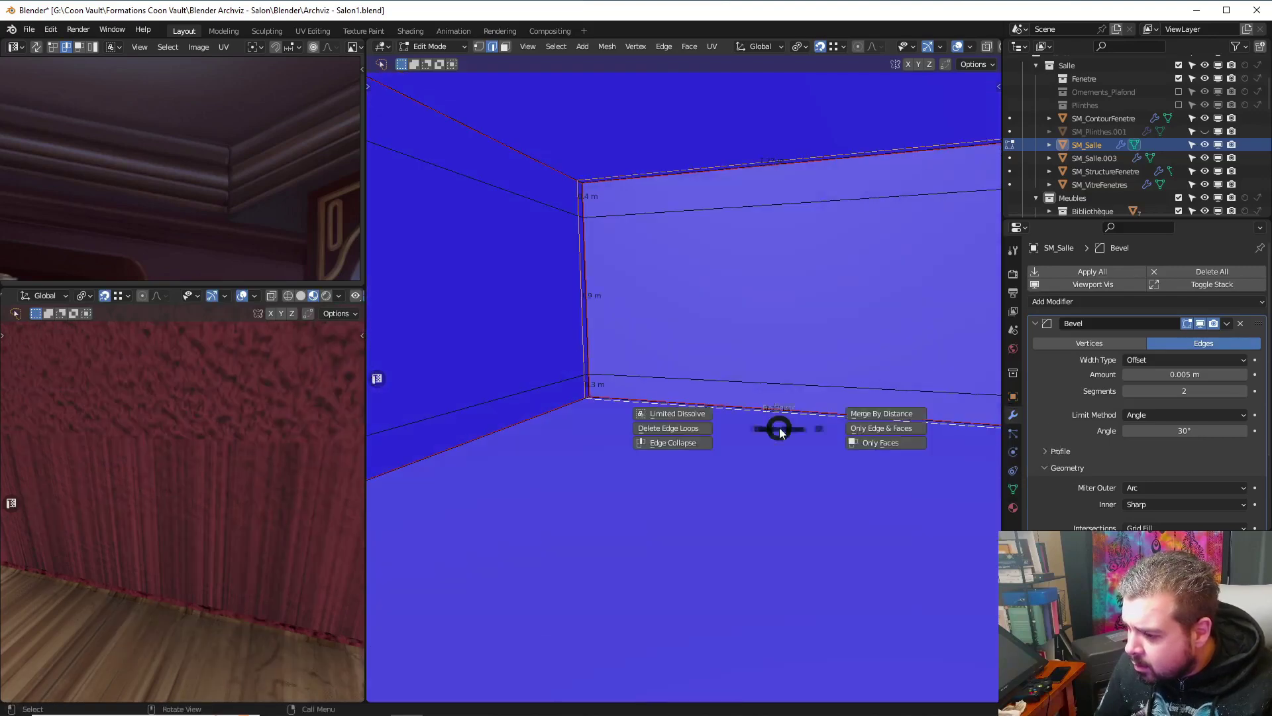
{"action": "left_click", "coordinate": [768, 489]}
Select the entire room mesh, merge its vertices by distance, and unwrap its UVs
{"action": "key", "text": "a"}
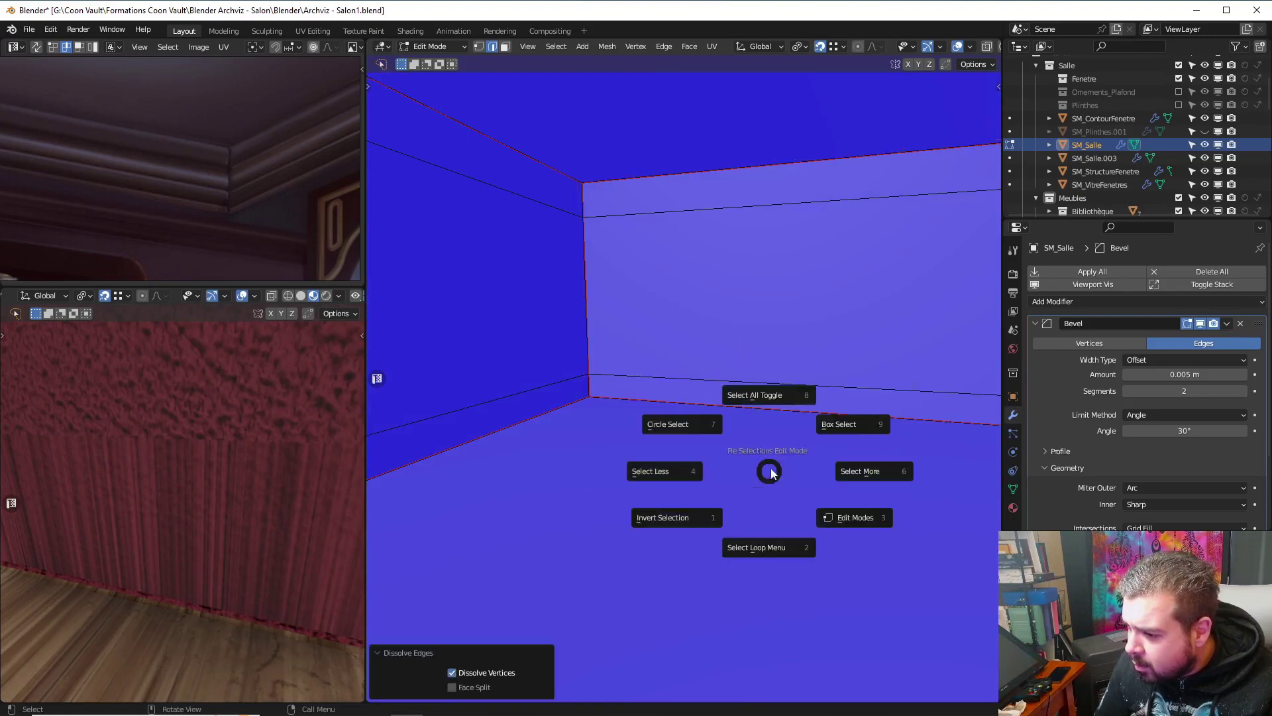
{"action": "left_click", "coordinate": [755, 395]}
{"action": "key", "text": "q"}
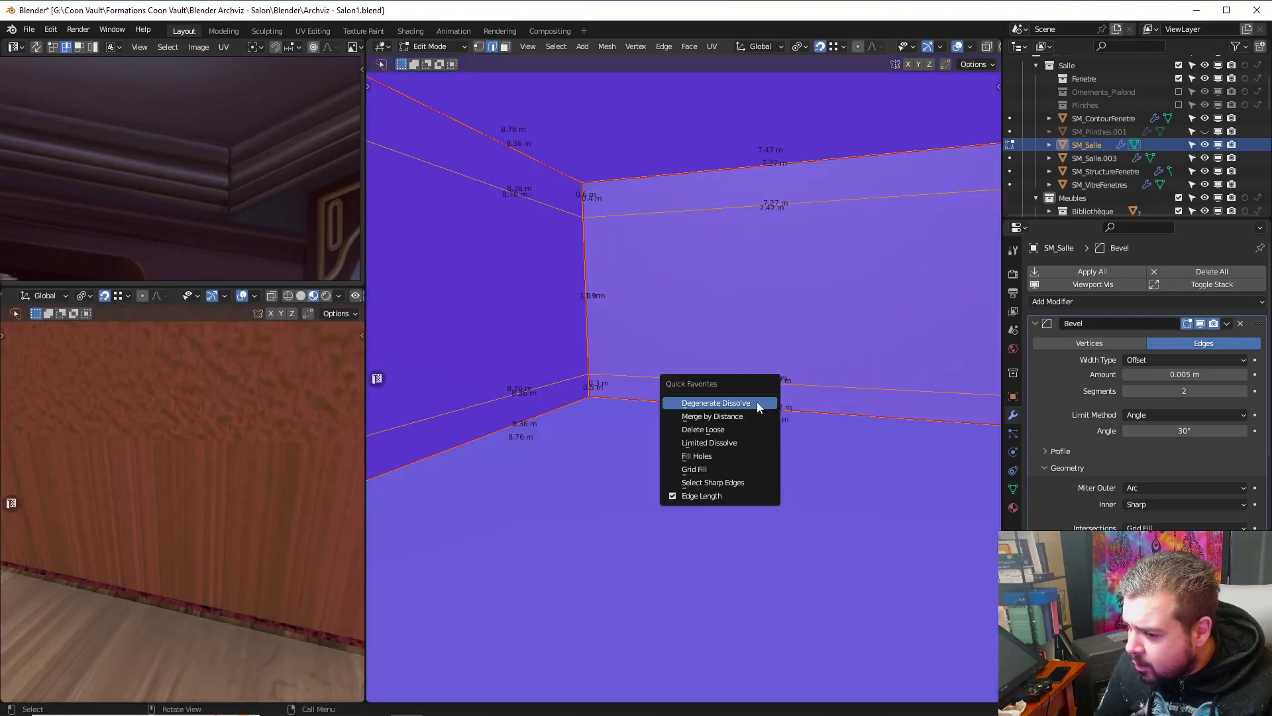
{"action": "left_click", "coordinate": [738, 413]}
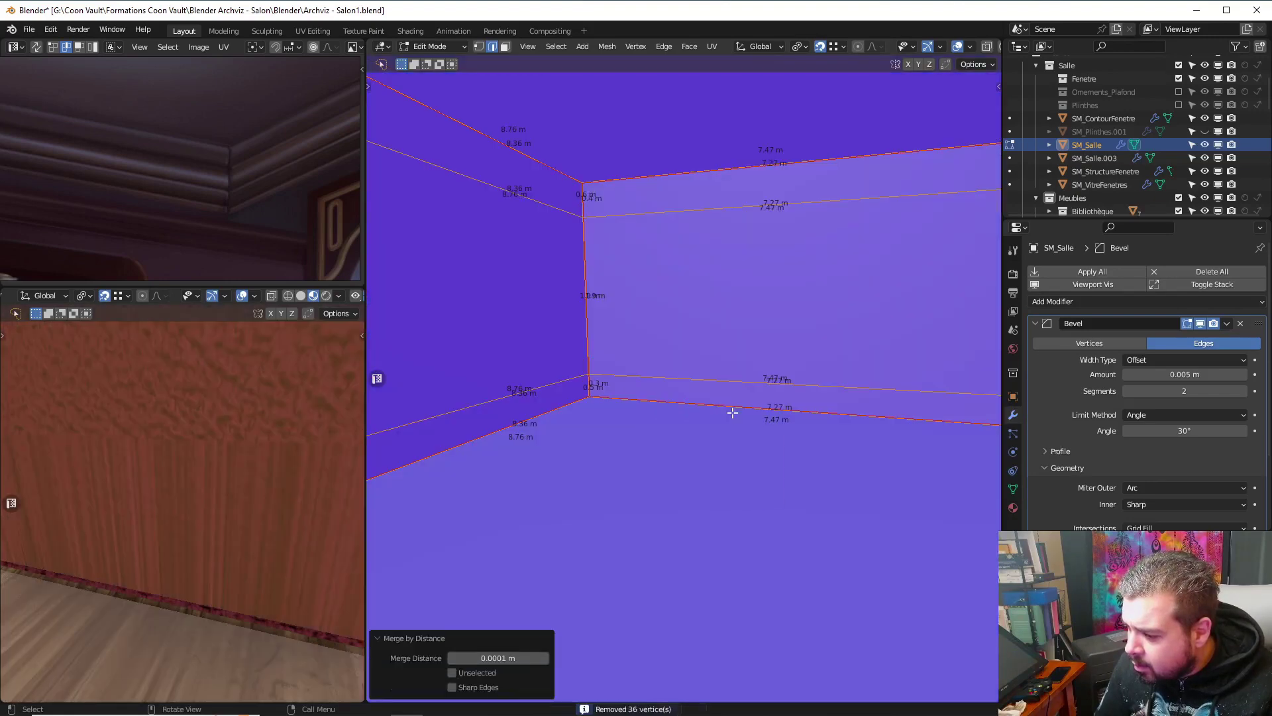
{"action": "key", "text": "u"}
{"action": "left_click", "coordinate": [681, 297]}
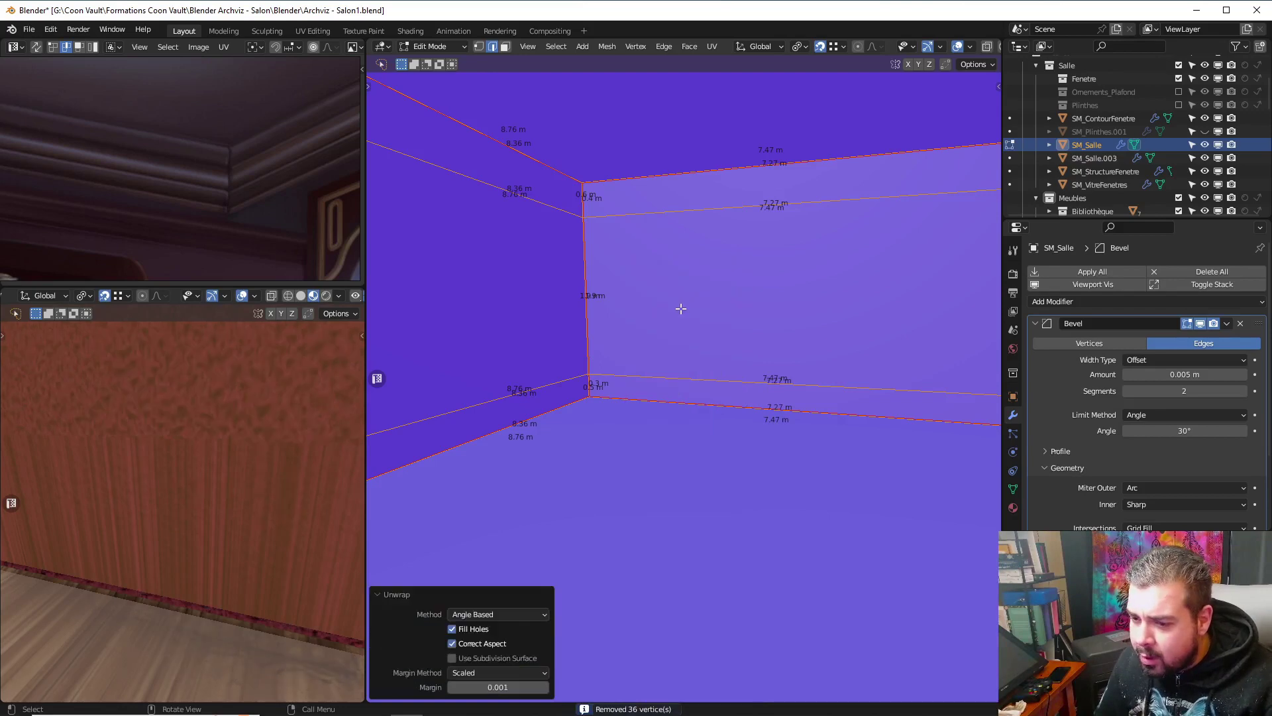
Return the room to Object Mode, leave Local View, and select the wall-base strip SM_Salle.003
{"action": "key", "text": "ctrl+Tab"}
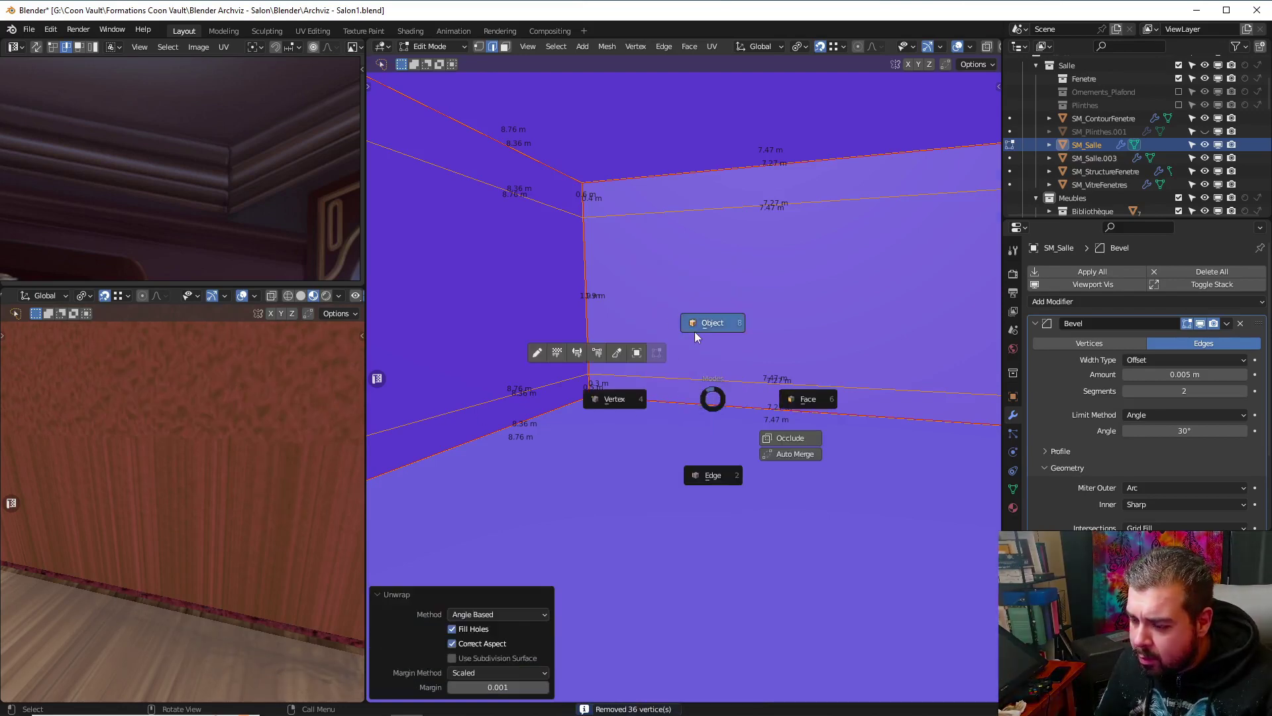
{"action": "left_click", "coordinate": [695, 331]}
{"action": "key", "text": "KP_Divide"}
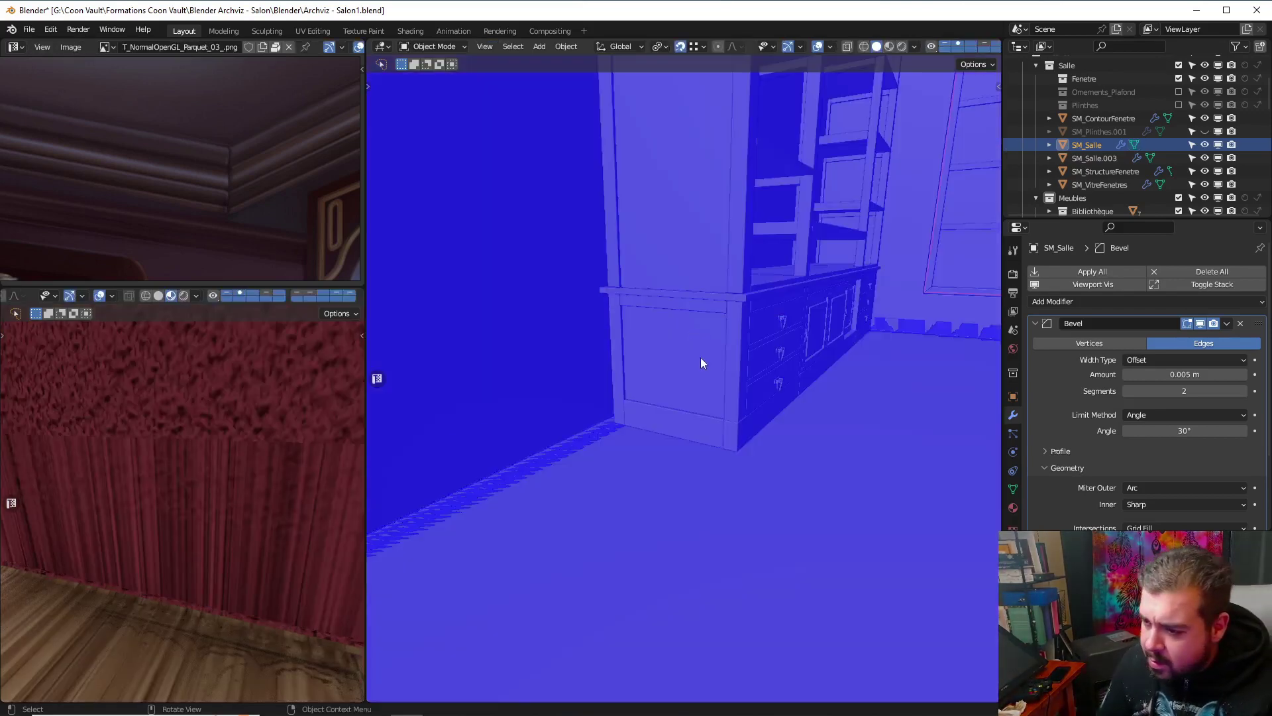
{"action": "left_click", "coordinate": [588, 439]}
{"action": "mouse_move", "coordinate": [666, 433]}
{"action": "middle_mouse_down"}
{"action": "mouse_move", "coordinate": [607, 415]}
{"action": "mouse_move", "coordinate": [674, 430]}
{"action": "middle_mouse_up"}
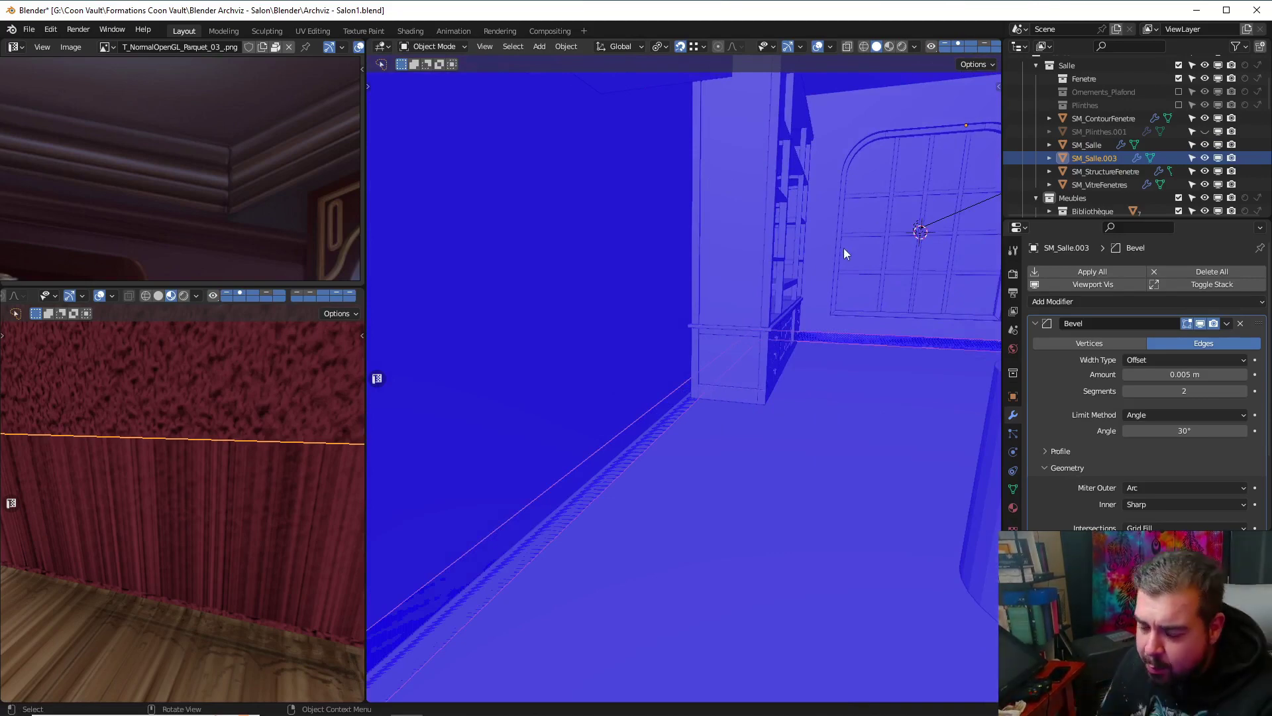
Apply a Limited Dissolve to the strip's whole mesh and return to Object Mode
{"action": "key", "text": "Tab"}
{"action": "left_click", "coordinate": [844, 181]}
{"action": "key", "text": "a"}
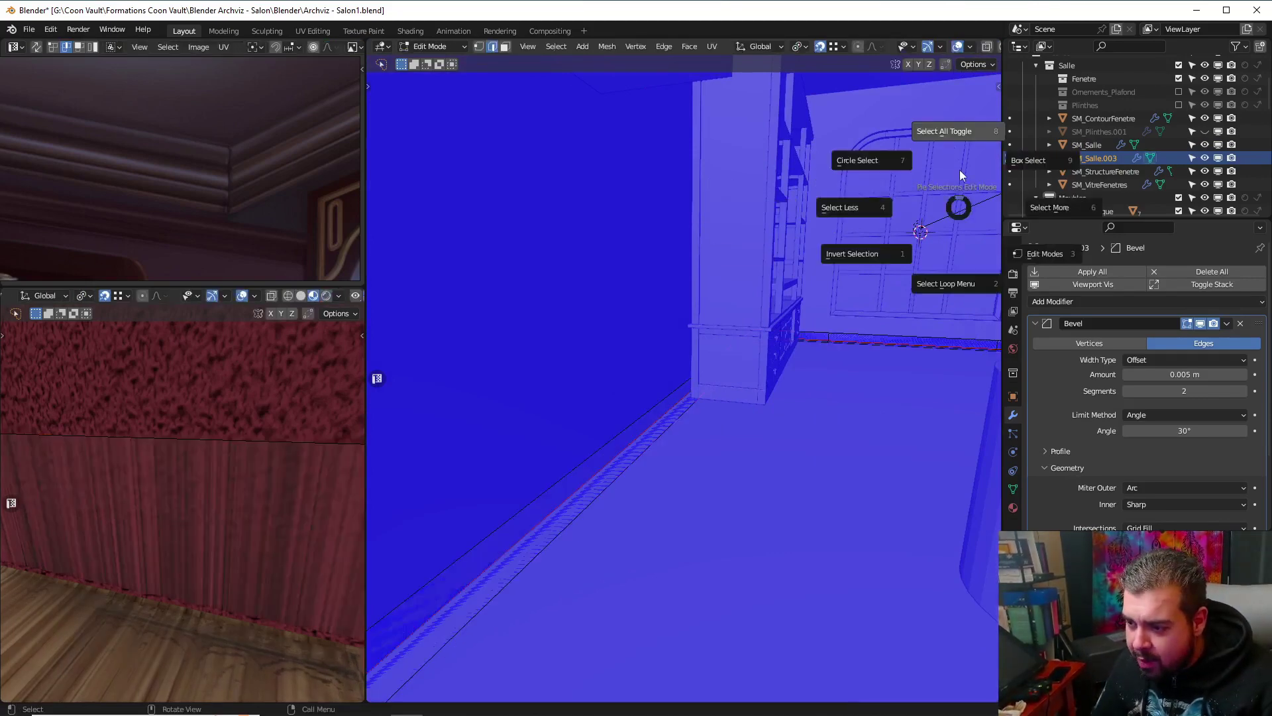
{"action": "left_click", "coordinate": [947, 122]}
{"action": "key", "text": "x"}
{"action": "left_click", "coordinate": [819, 258]}
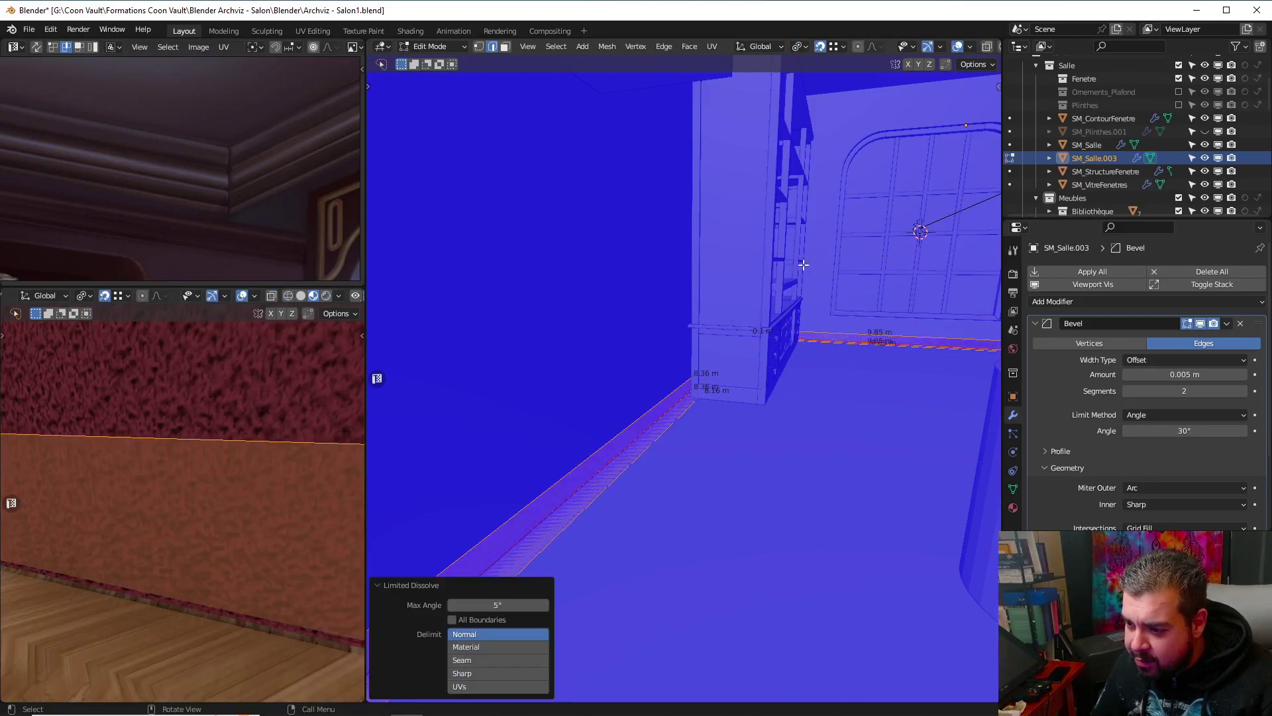
{"action": "key", "text": "Tab"}
{"action": "left_click", "coordinate": [800, 200]}
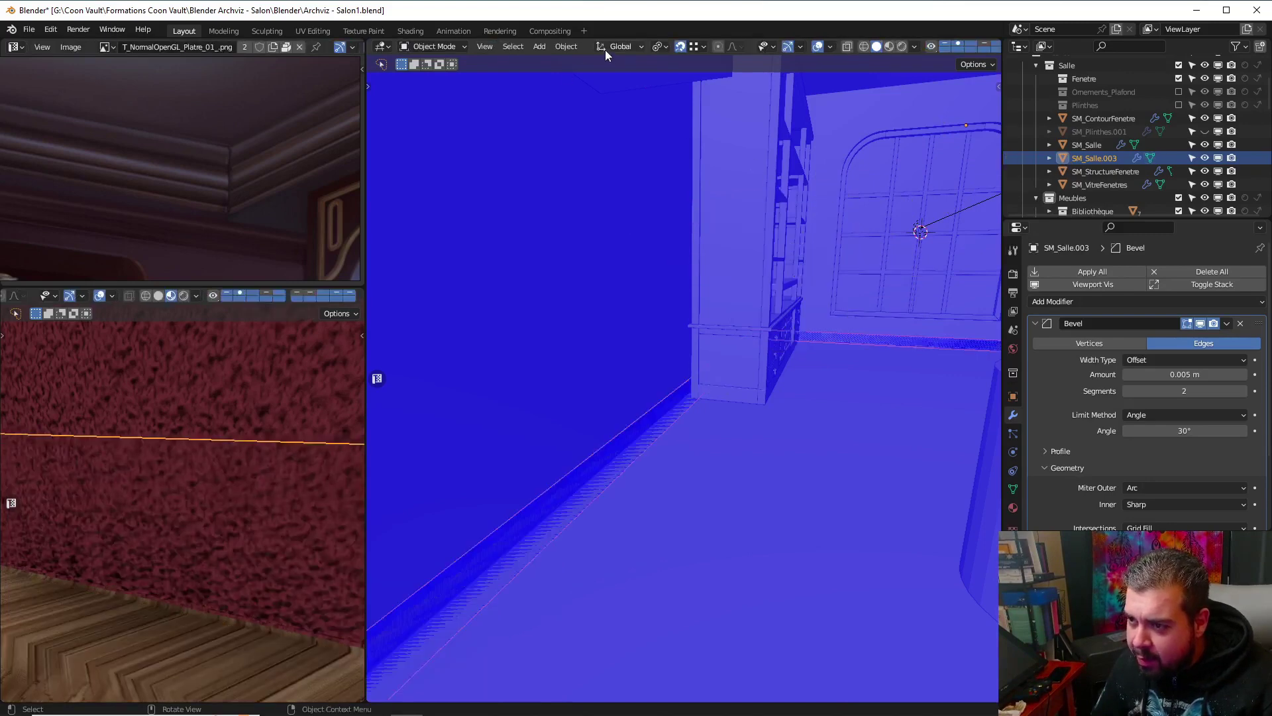
Mirror the wall-base strip along its local Z axis
{"action": "left_click", "coordinate": [566, 47]}
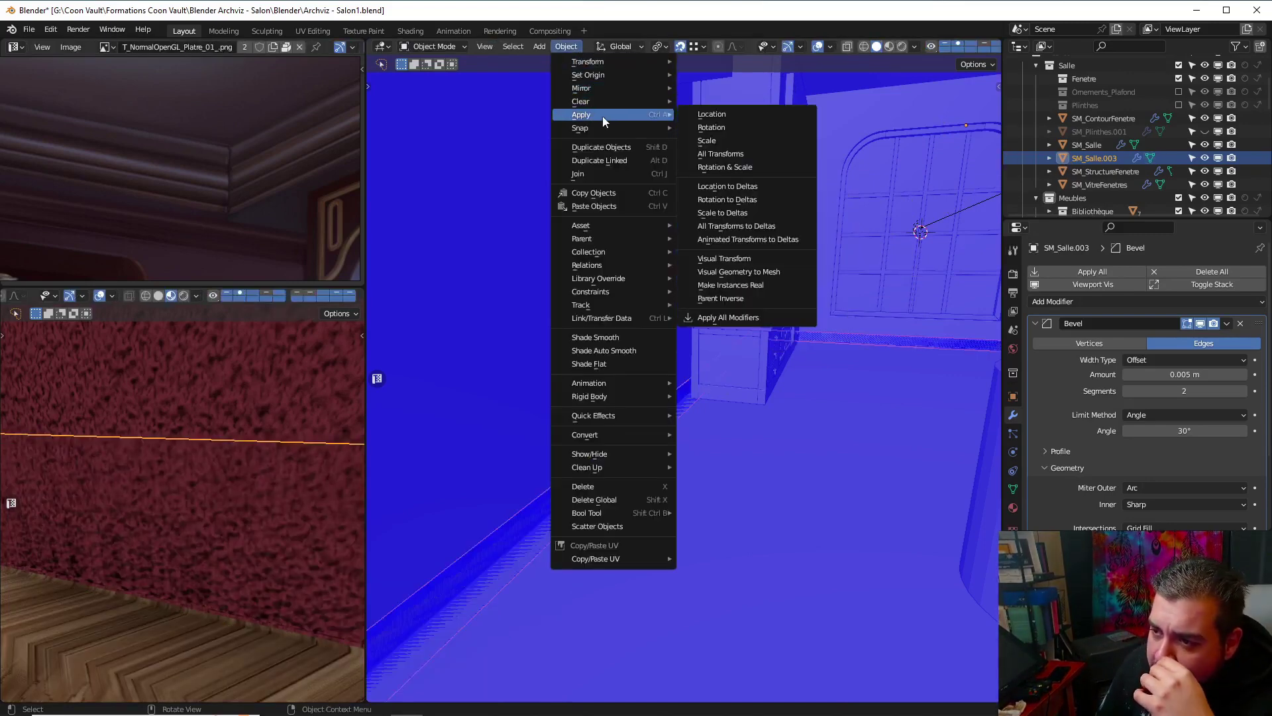
{"action": "mouse_move", "coordinate": [600, 89]}
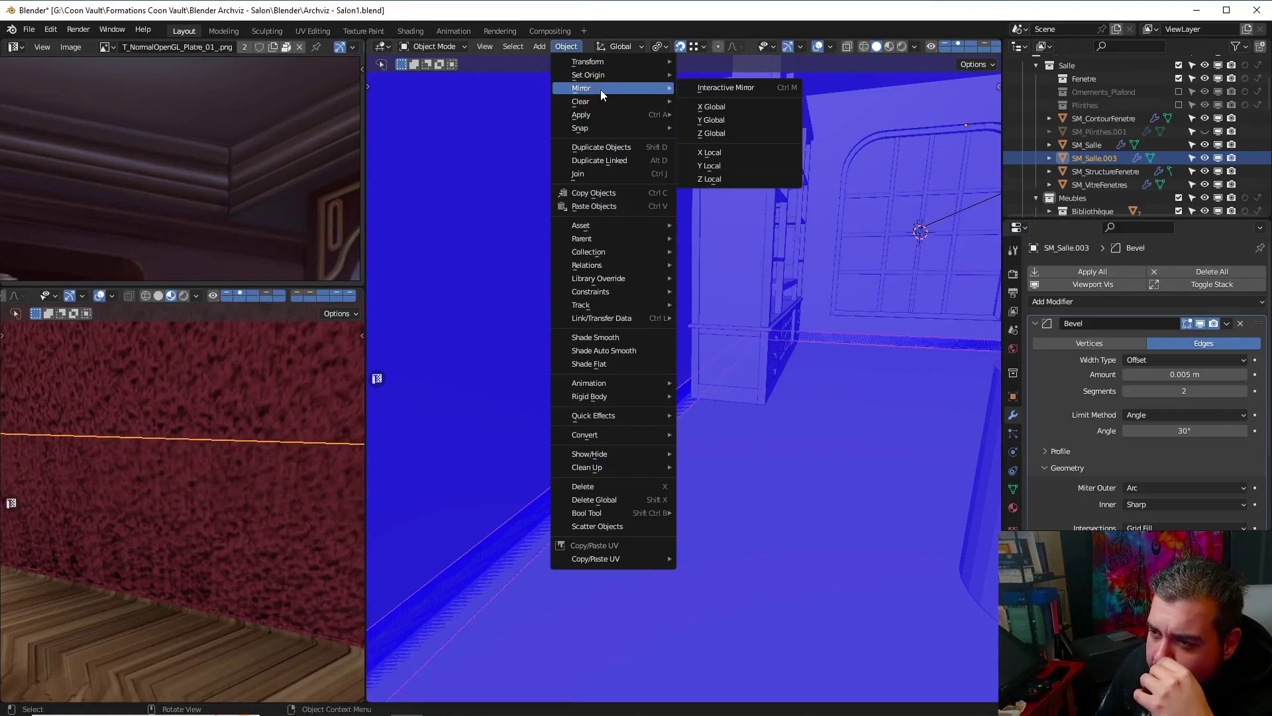
{"action": "left_click", "coordinate": [723, 179]}
{"action": "scroll", "coordinate": [723, 173], "scroll_direction": "down", "scroll_amount": 10}
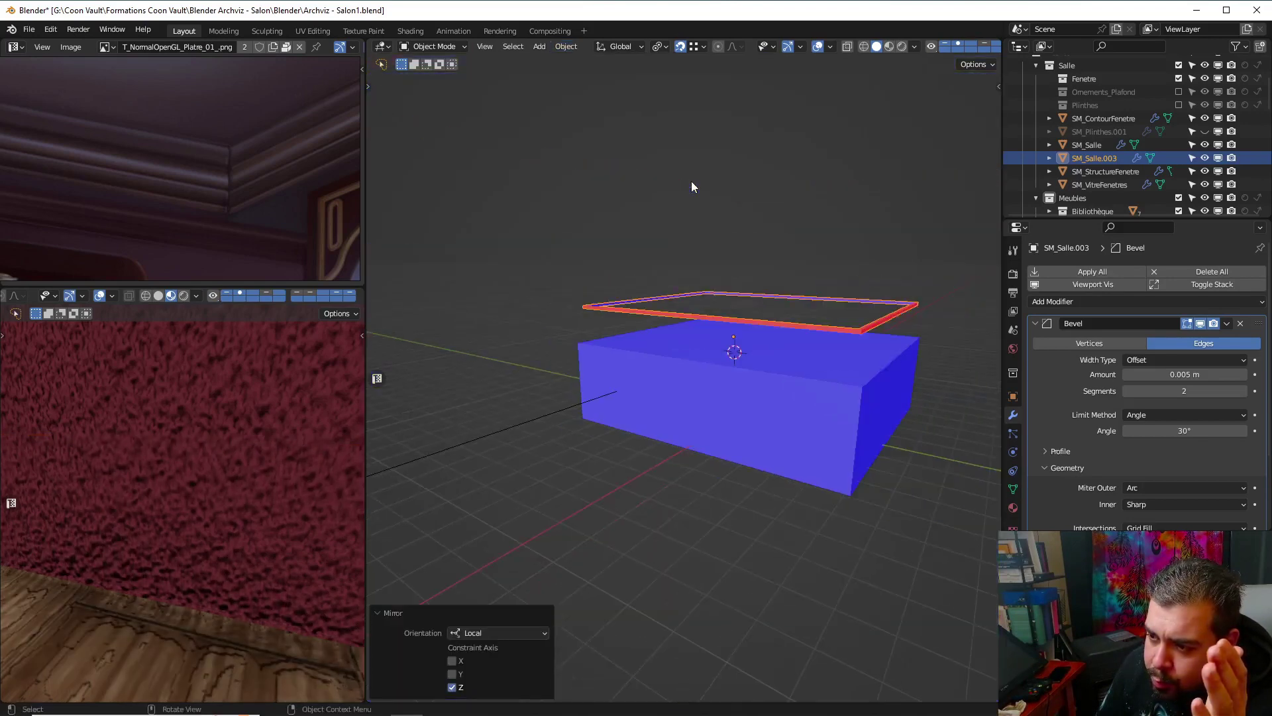
{"action": "mouse_move", "coordinate": [690, 185]}
{"action": "middle_mouse_down"}
{"action": "mouse_move", "coordinate": [698, 222]}
{"action": "mouse_move", "coordinate": [667, 180]}
{"action": "middle_mouse_up"}
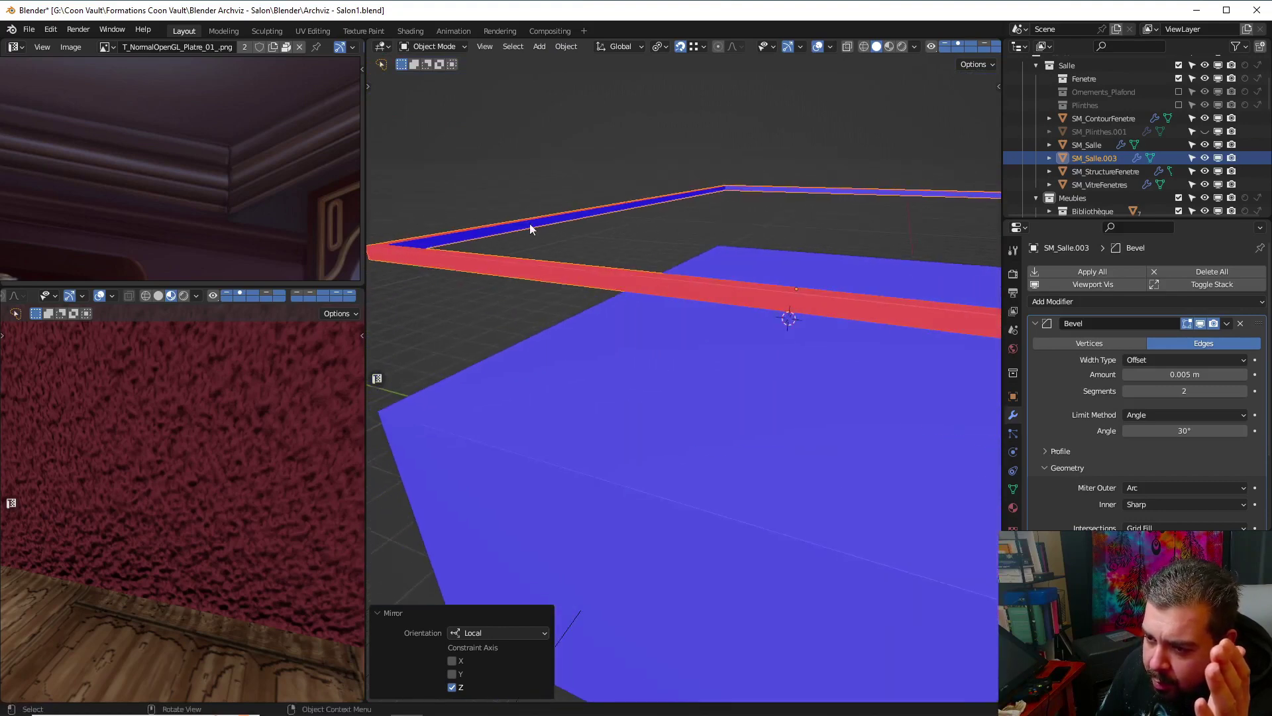
{"action": "mouse_move", "coordinate": [590, 225]}
{"action": "middle_mouse_down"}
{"action": "mouse_move", "coordinate": [621, 209]}
{"action": "mouse_move", "coordinate": [603, 193]}
{"action": "mouse_move", "coordinate": [599, 244]}
{"action": "mouse_move", "coordinate": [607, 208]}
{"action": "mouse_move", "coordinate": [613, 222]}
{"action": "middle_mouse_up"}
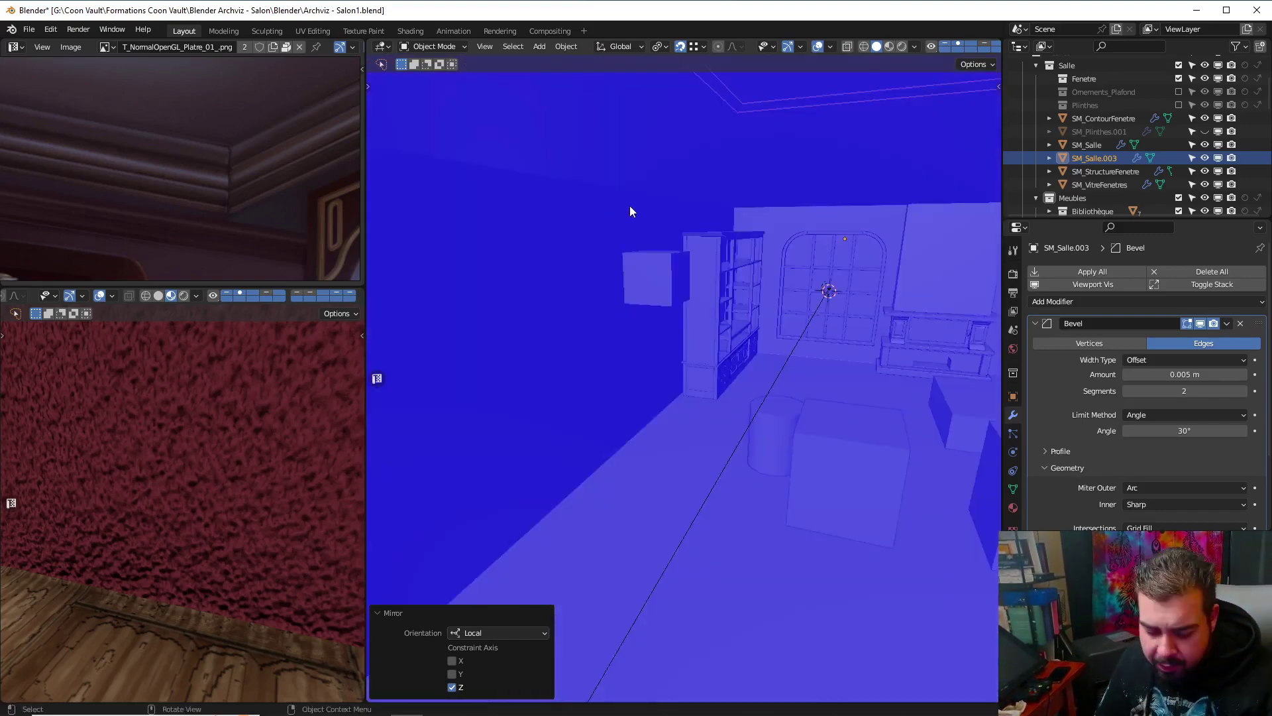
Move the mirrored strip along global Z by -2.5597 m, then 0.97969 m, to sit where the walls meet the ceiling
{"action": "key", "text": "g"}
{"action": "key", "text": "z"}
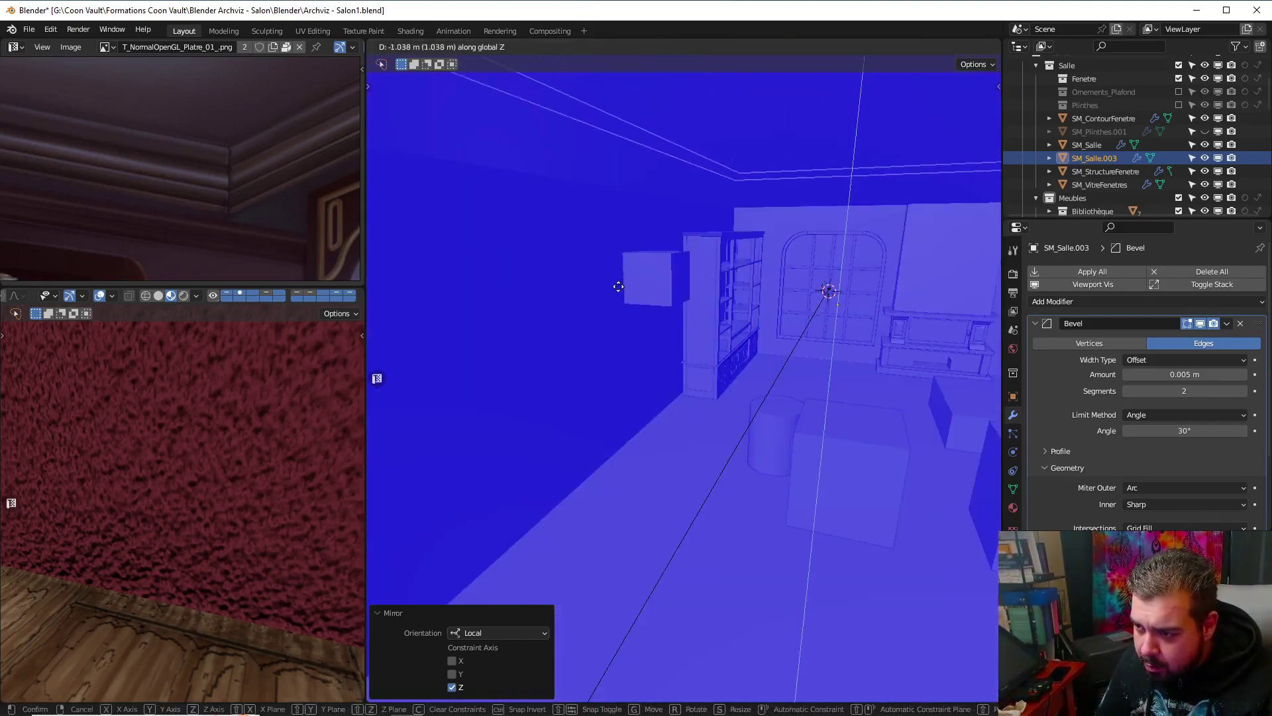
{"action": "left_click", "coordinate": [618, 301]}
{"action": "key", "text": "g"}
{"action": "key", "text": "z"}
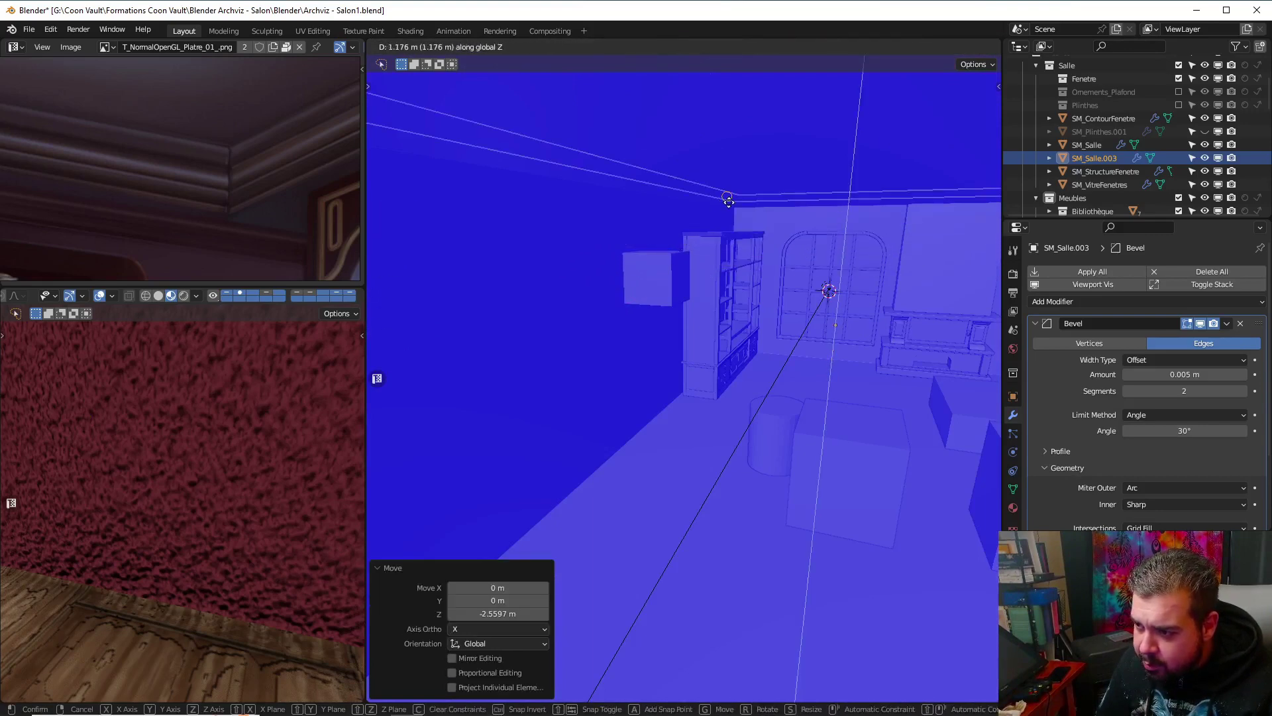
{"action": "left_click", "coordinate": [745, 204]}
Isolate the ceiling strip in Local View and enter Edit Mode on its mesh with nothing selected
{"action": "middle_click_drag", "start_coordinate": [660, 213], "coordinate": [708, 281]}
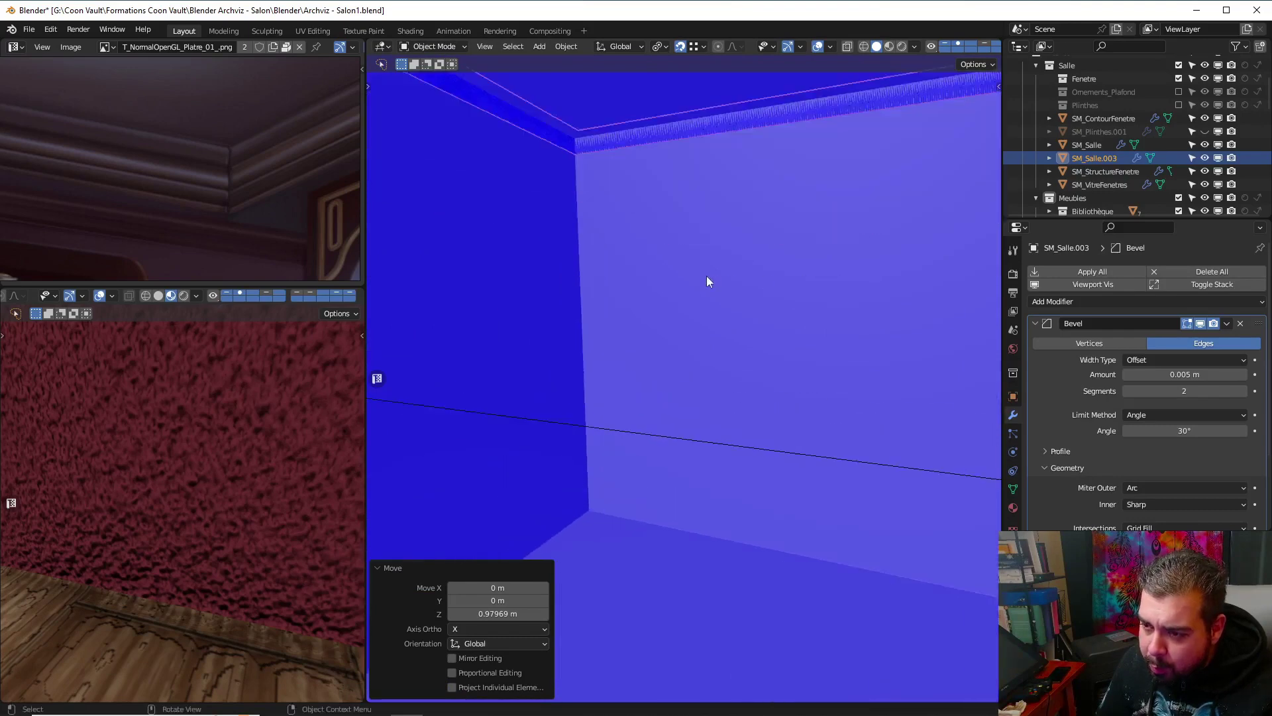
{"action": "key", "text": "KP_Divide"}
{"action": "key", "text": "KP_7"}
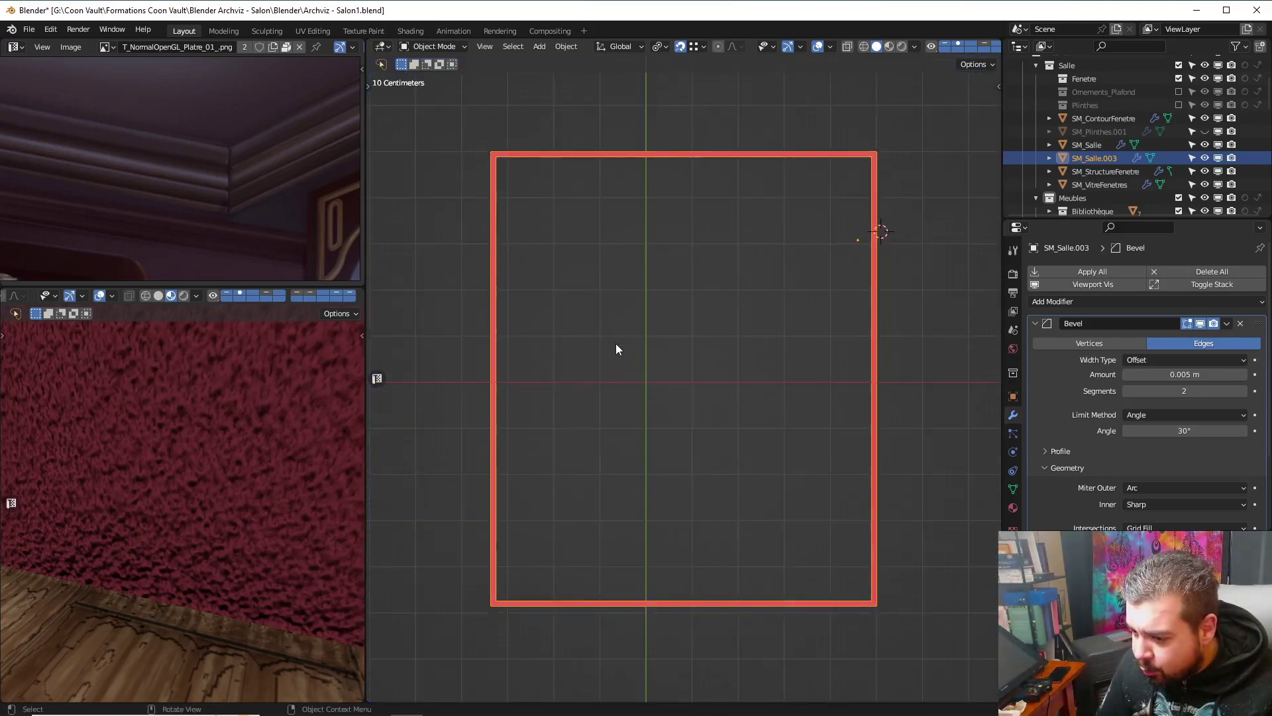
{"action": "middle_click_drag", "start_coordinate": [614, 343], "coordinate": [648, 358]}
{"action": "key", "text": "Tab"}
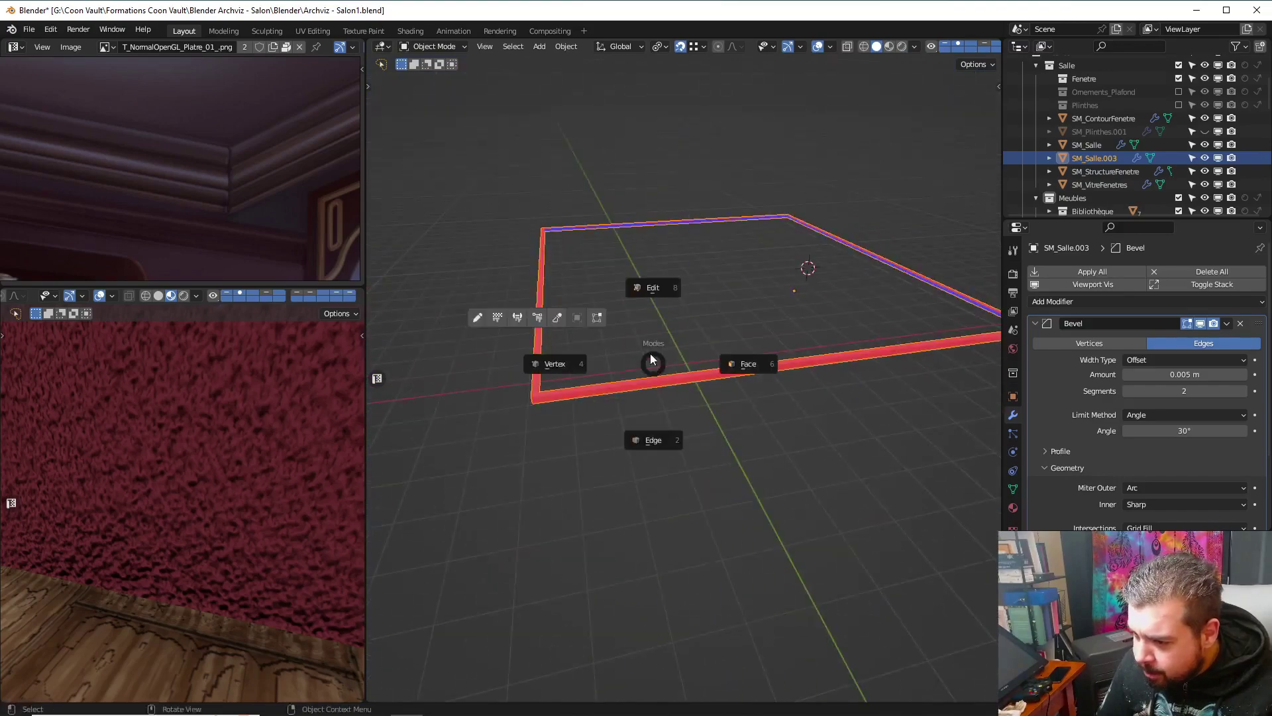
{"action": "key", "text": "a"}
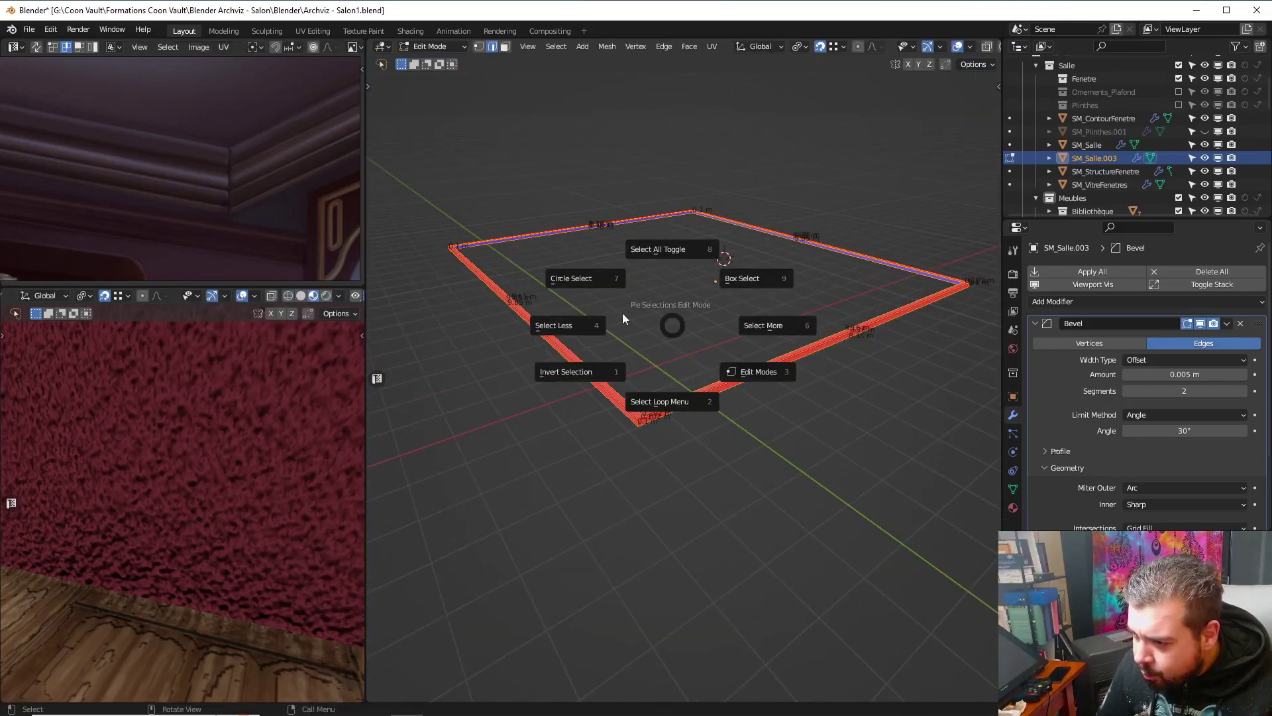
{"action": "left_click", "coordinate": [628, 275]}
{"action": "right_click", "coordinate": [638, 259]}
{"action": "key", "text": "a"}
{"action": "left_click", "coordinate": [634, 268]}
{"action": "scroll", "coordinate": [649, 391], "scroll_direction": "up", "scroll_amount": 2}
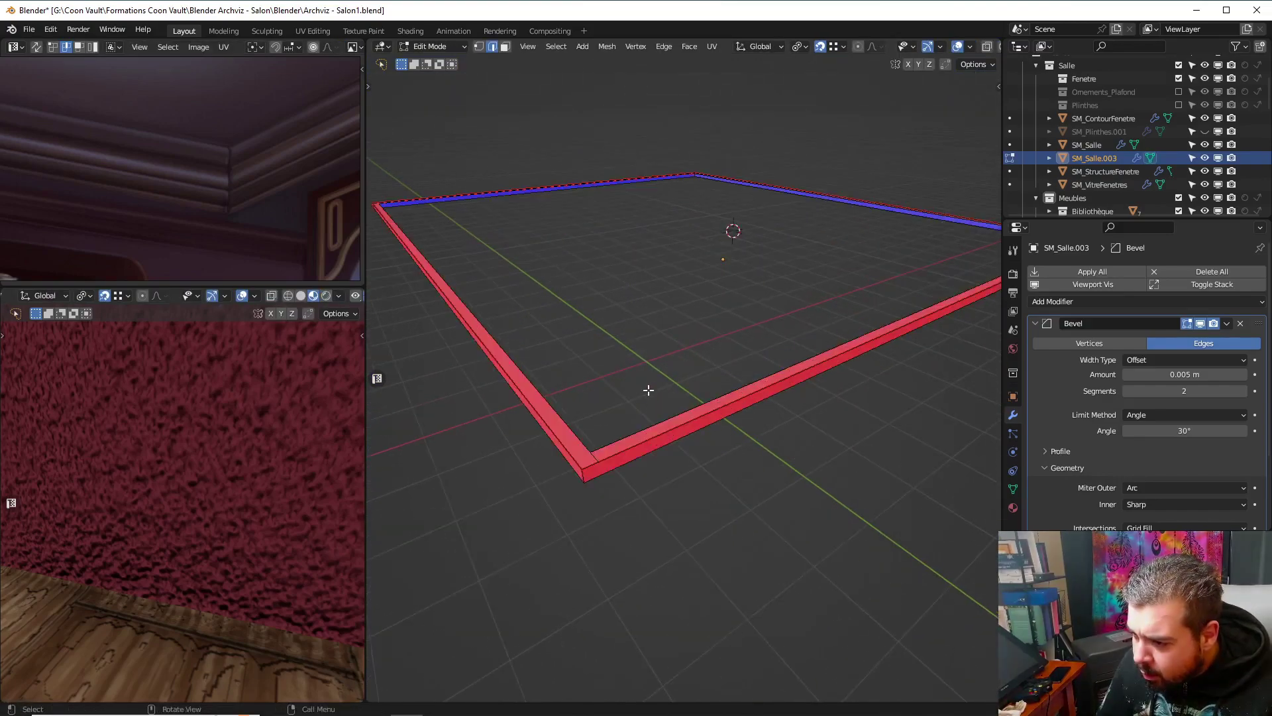
Connect the inner and outer vertices of one strip corner with a diagonal mitre edge
{"action": "middle_click_drag", "start_coordinate": [649, 391], "coordinate": [665, 488]}
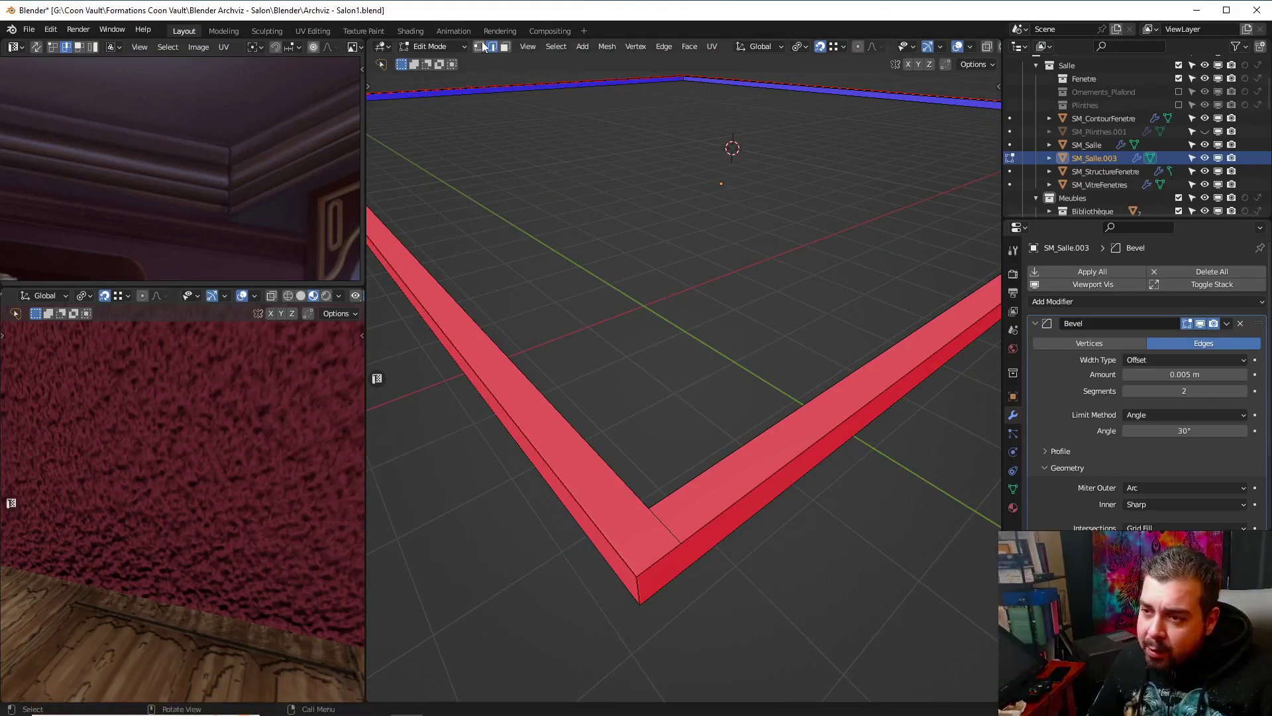
{"action": "left_click", "coordinate": [647, 509], "text": "shift"}
{"action": "scroll", "coordinate": [775, 482], "scroll_direction": "down", "scroll_amount": 4}
{"action": "middle_click_drag", "start_coordinate": [775, 482], "coordinate": [702, 407]}
{"action": "left_click", "coordinate": [652, 399]}
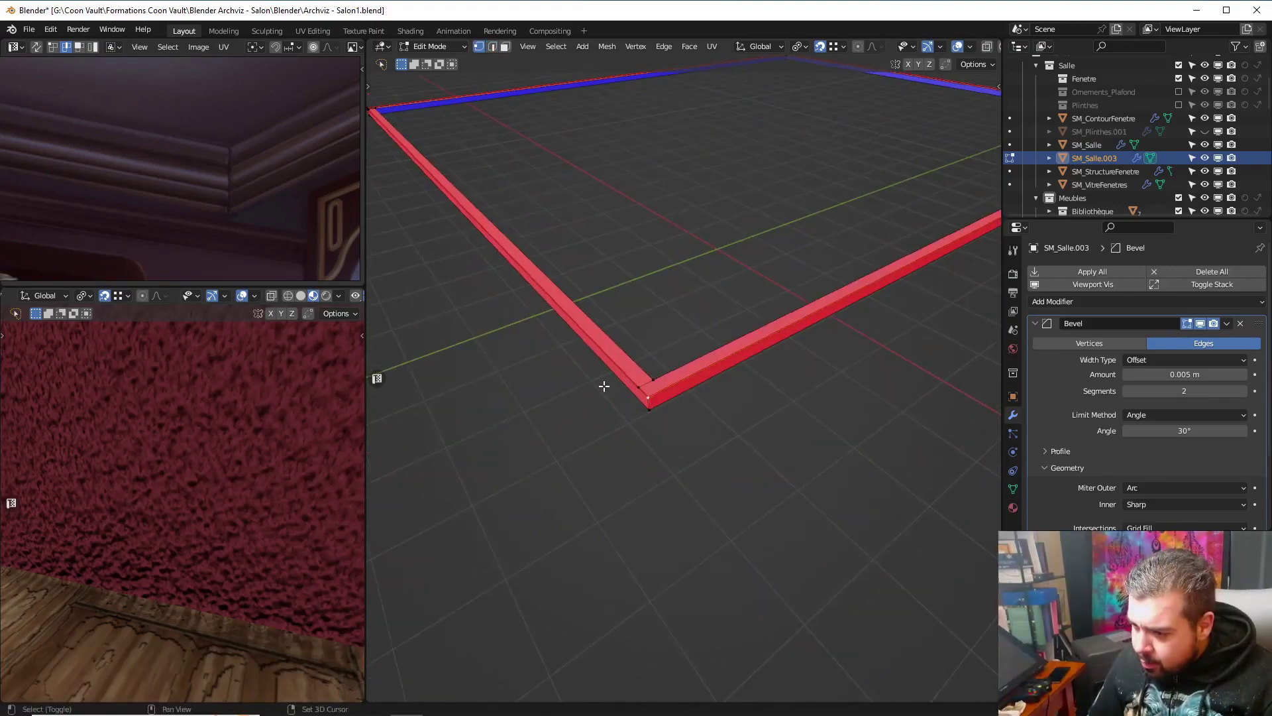
{"action": "left_click", "coordinate": [652, 378], "text": "shift"}
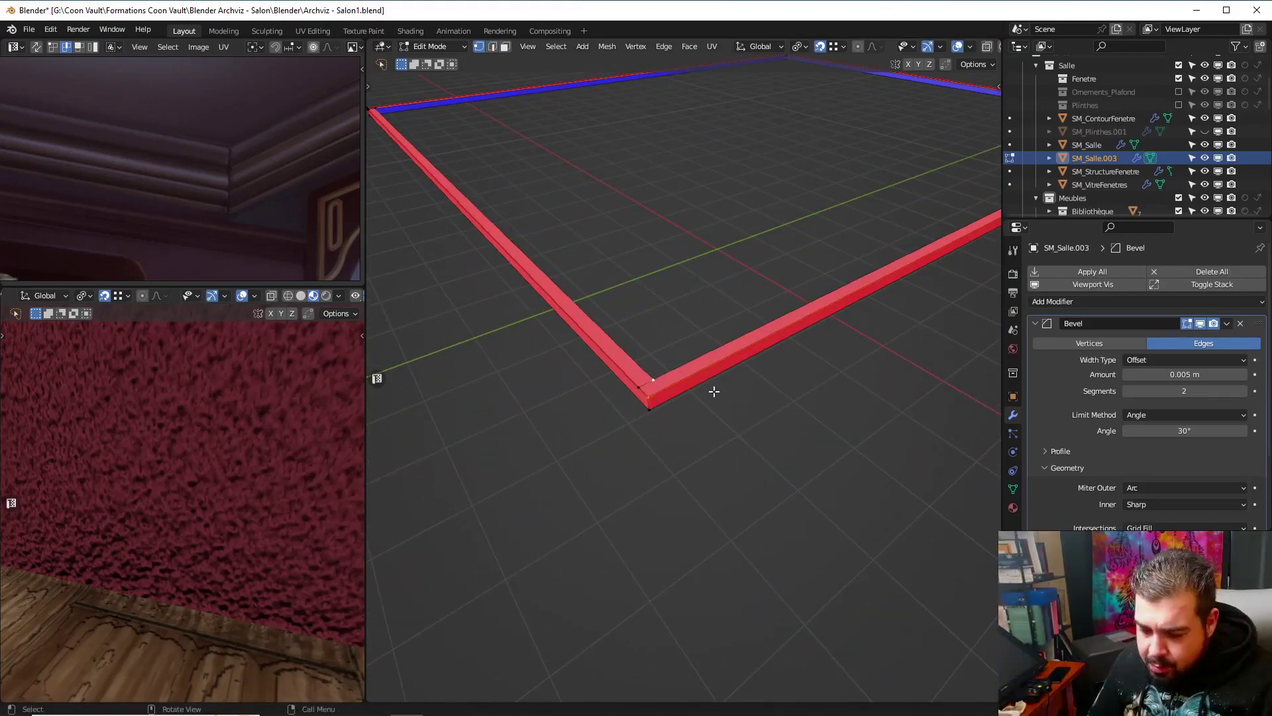
{"action": "middle_click_drag", "start_coordinate": [832, 367], "coordinate": [723, 392]}
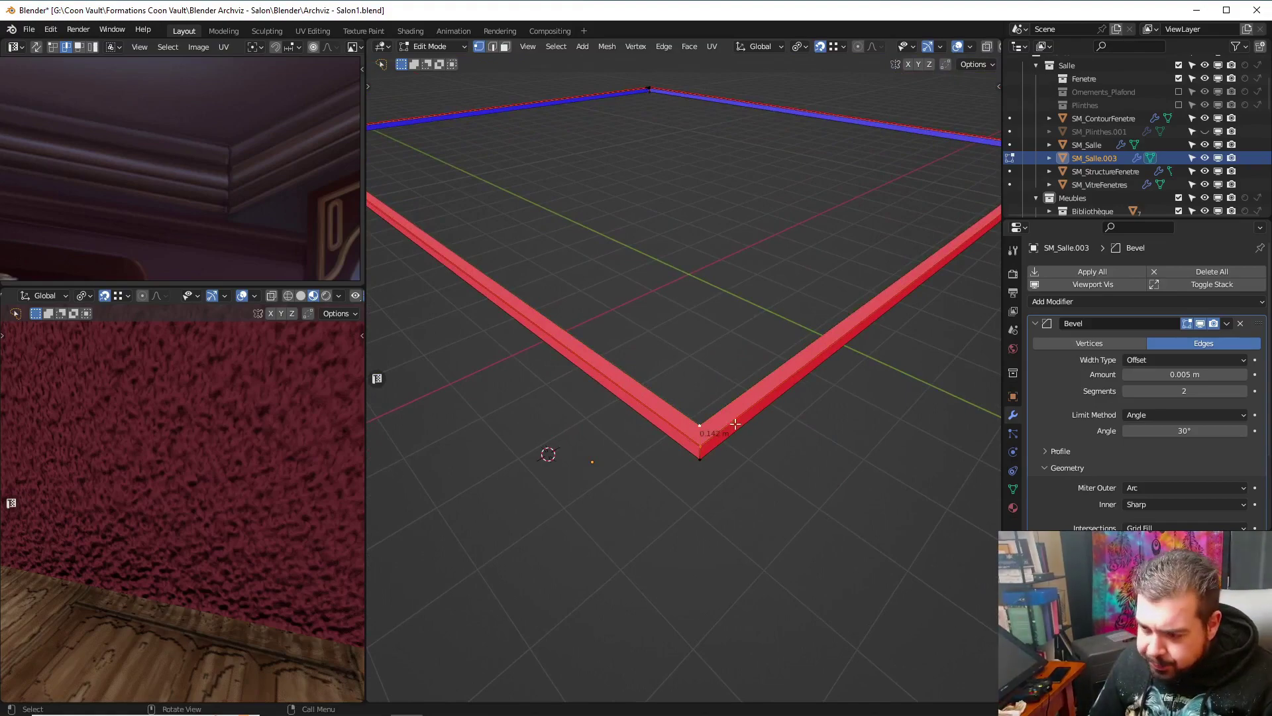
Join the inner and outer vertices at the next strip corner with a diagonal edge and switch to edge selection
{"action": "middle_click_drag", "start_coordinate": [735, 424], "coordinate": [723, 466]}
{"action": "scroll", "coordinate": [760, 467], "scroll_direction": "up", "scroll_amount": 3}
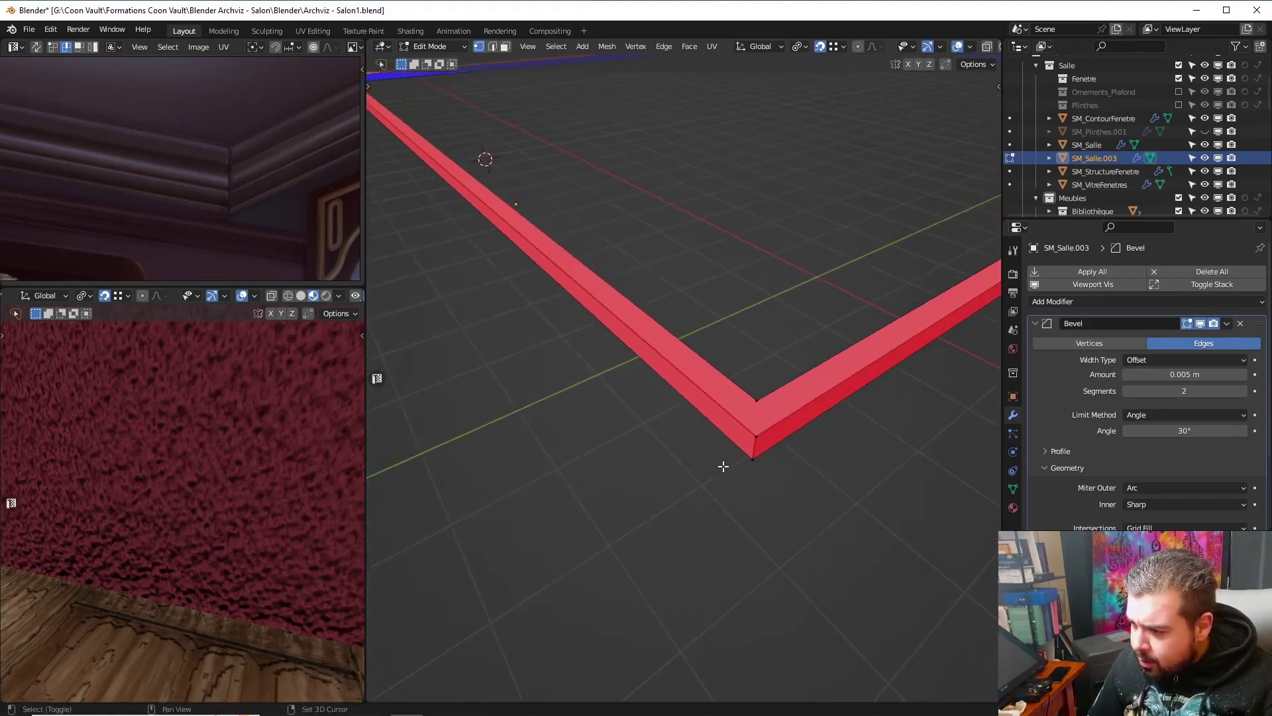
{"action": "left_click", "coordinate": [758, 402], "text": "shift"}
{"action": "key", "text": "j"}
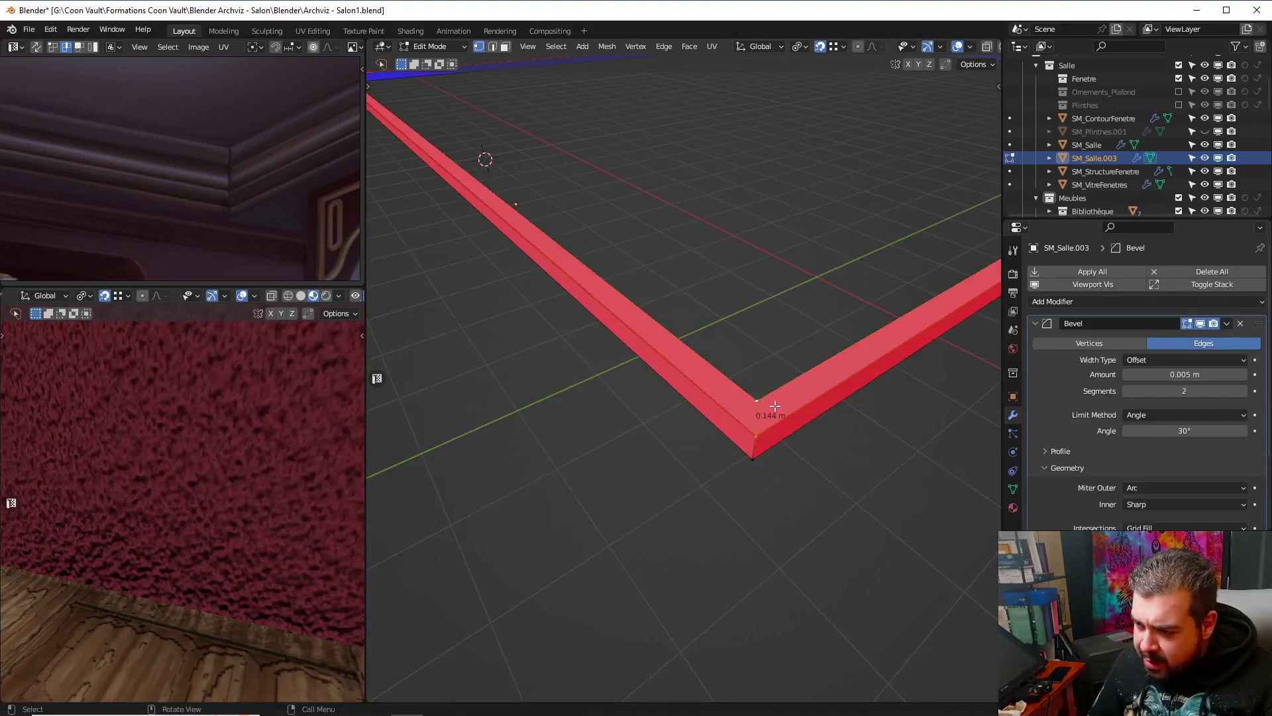
{"action": "key", "text": "a"}
{"action": "left_click", "coordinate": [746, 328]}
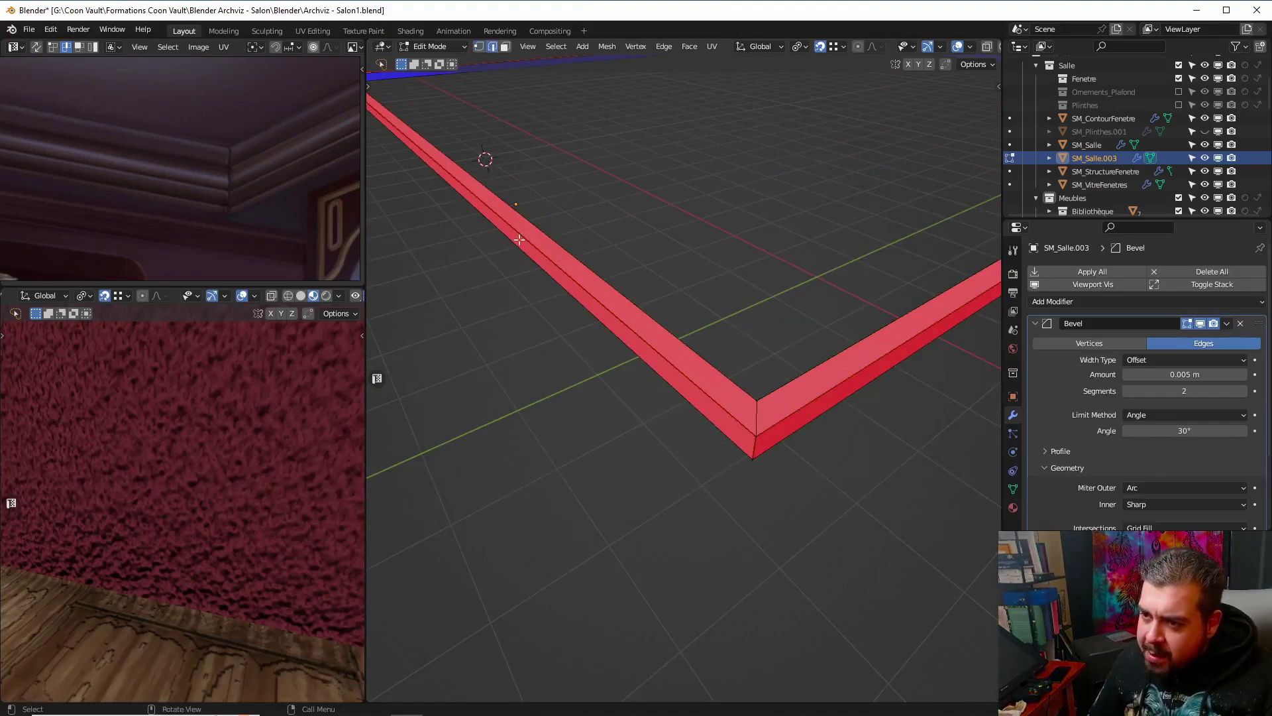
Dissolve the leftover straight edge across the strip beside a mitred corner
{"action": "scroll", "coordinate": [520, 265], "scroll_direction": "down", "scroll_amount": 5}
{"action": "middle_click_drag", "start_coordinate": [528, 332], "coordinate": [709, 369]}
{"action": "scroll", "coordinate": [682, 398], "scroll_direction": "up", "scroll_amount": 3}
{"action": "scroll", "coordinate": [692, 383], "scroll_direction": "up", "scroll_amount": 2}
{"action": "middle_click_drag", "start_coordinate": [658, 426], "coordinate": [980, 421], "text": "shift"}
{"action": "scroll", "coordinate": [689, 392], "scroll_direction": "up", "scroll_amount": 2}
{"action": "scroll", "coordinate": [689, 391], "scroll_direction": "down", "scroll_amount": 4}
{"action": "middle_click_drag", "start_coordinate": [623, 391], "coordinate": [828, 295]}
{"action": "scroll", "coordinate": [653, 414], "scroll_direction": "up", "scroll_amount": 4}
{"action": "scroll", "coordinate": [663, 515], "scroll_direction": "up", "scroll_amount": 2}
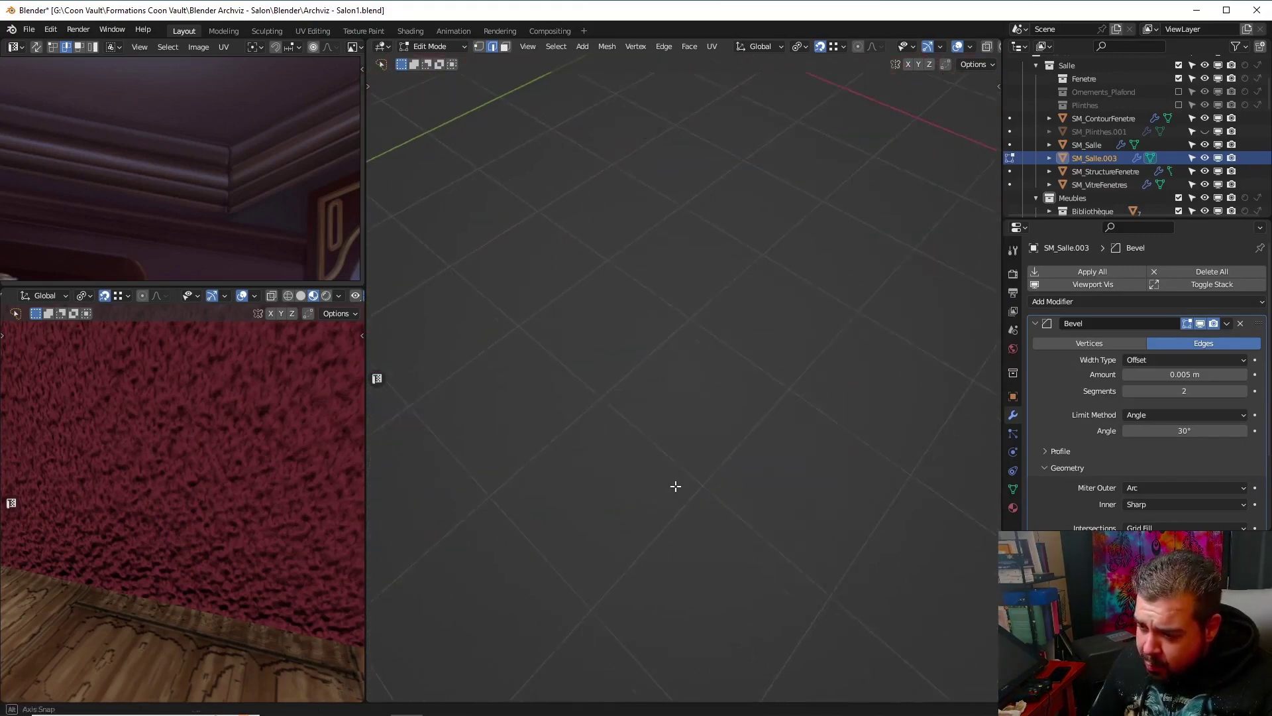
{"action": "middle_click_drag", "start_coordinate": [676, 485], "coordinate": [747, 341]}
{"action": "key", "text": "x"}
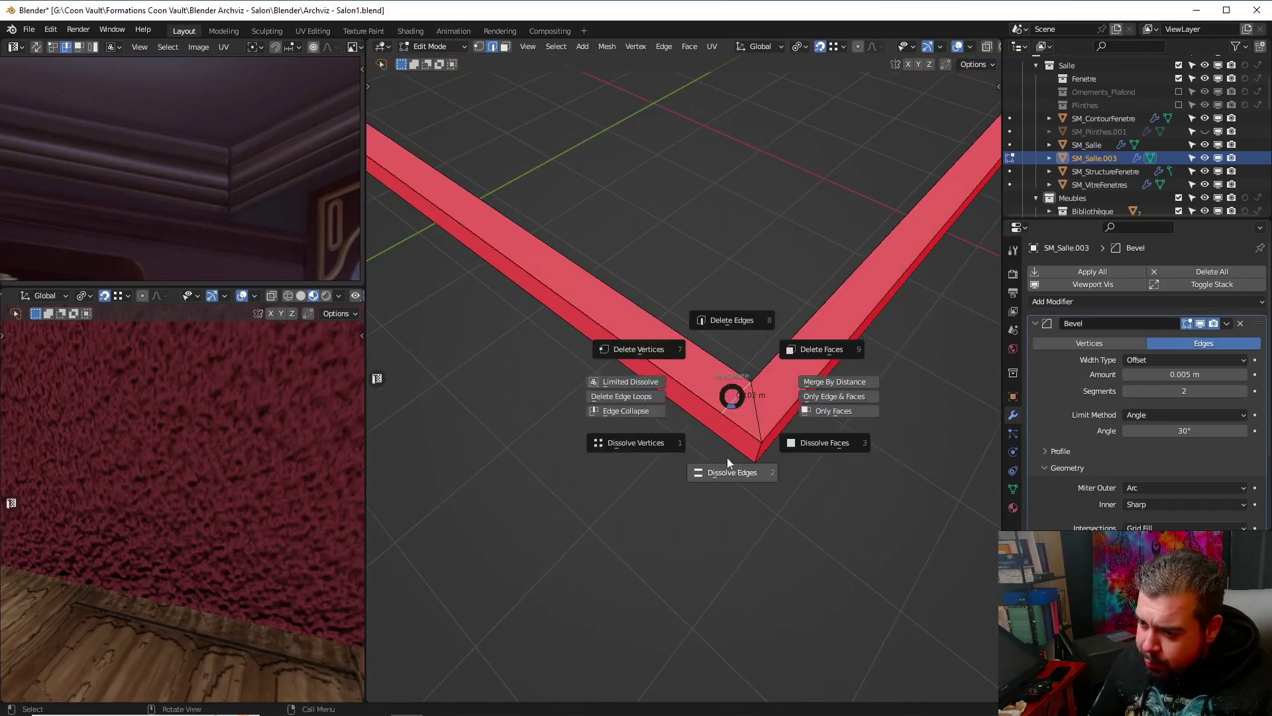
{"action": "left_click", "coordinate": [727, 462]}
Dissolve the straight cross edge at the other mitred corner, keeping only its diagonal edge
{"action": "scroll", "coordinate": [663, 419], "scroll_direction": "down", "scroll_amount": 7}
{"action": "middle_click_drag", "start_coordinate": [625, 409], "coordinate": [891, 457]}
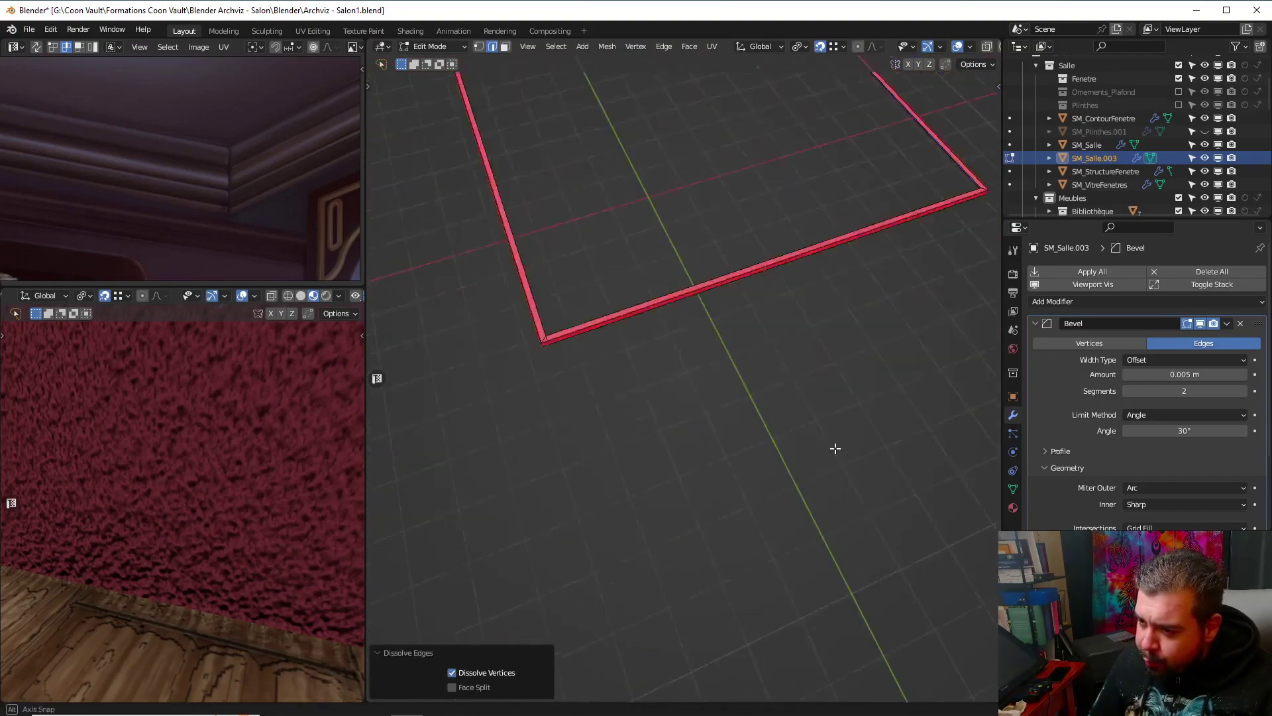
{"action": "scroll", "coordinate": [707, 415], "scroll_direction": "up", "scroll_amount": 4}
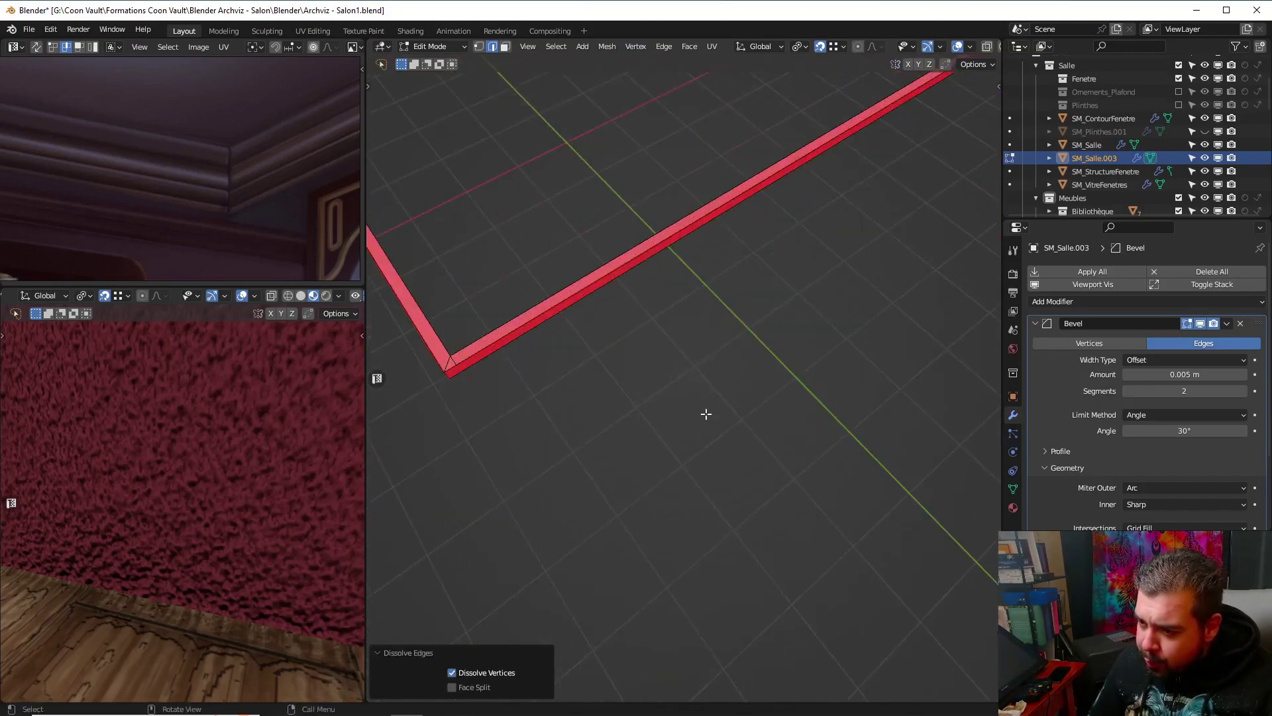
{"action": "middle_click_drag", "start_coordinate": [504, 361], "coordinate": [764, 411], "text": "shift"}
{"action": "scroll", "coordinate": [795, 421], "scroll_direction": "up", "scroll_amount": 7}
{"action": "middle_click_drag", "start_coordinate": [894, 298], "coordinate": [754, 358], "text": "shift"}
{"action": "scroll", "coordinate": [722, 413], "scroll_direction": "down", "scroll_amount": 7}
{"action": "left_click", "coordinate": [702, 479]}
{"action": "key", "text": "x"}
{"action": "left_click", "coordinate": [702, 526]}
{"action": "scroll", "coordinate": [693, 449], "scroll_direction": "down", "scroll_amount": 6}
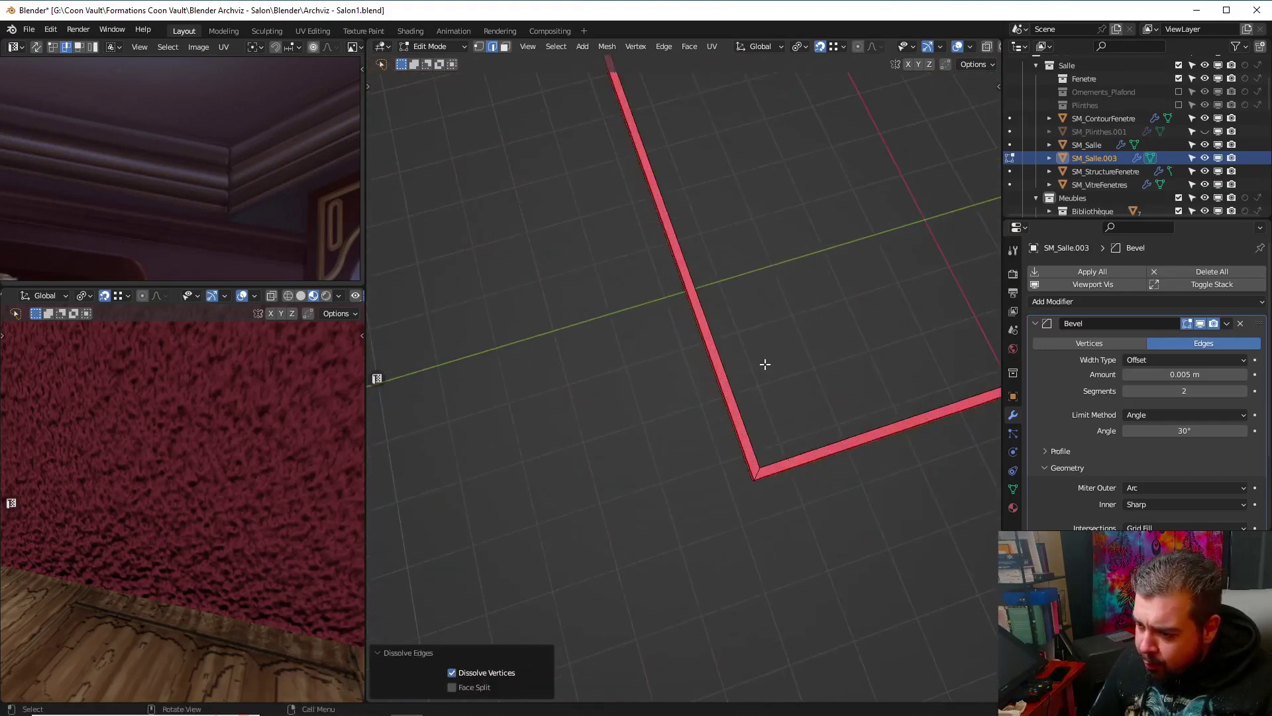
Return to Object Mode, apply the strip's rotation and scale, and set its origin to geometry
{"action": "scroll", "coordinate": [754, 357], "scroll_direction": "up", "scroll_amount": 3}
{"action": "key", "text": "Tab"}
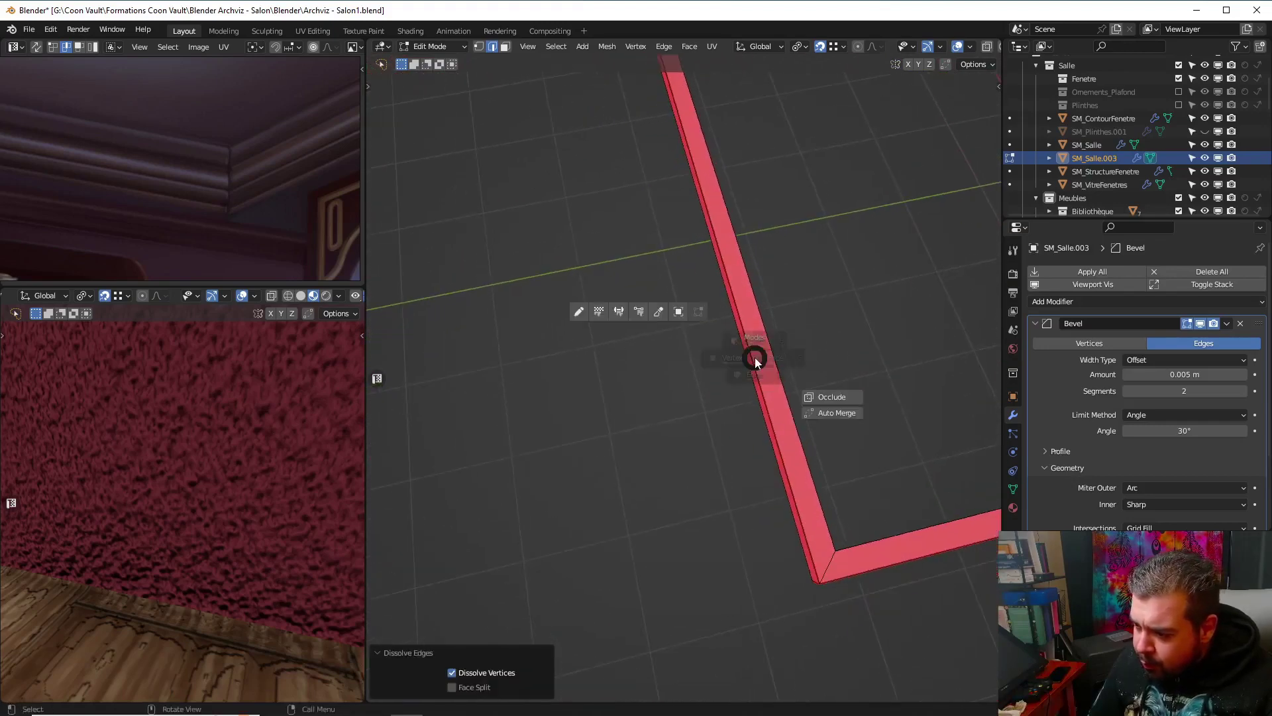
{"action": "left_click", "coordinate": [749, 289]}
{"action": "key", "text": "q"}
{"action": "left_click", "coordinate": [741, 291]}
{"action": "key", "text": "q"}
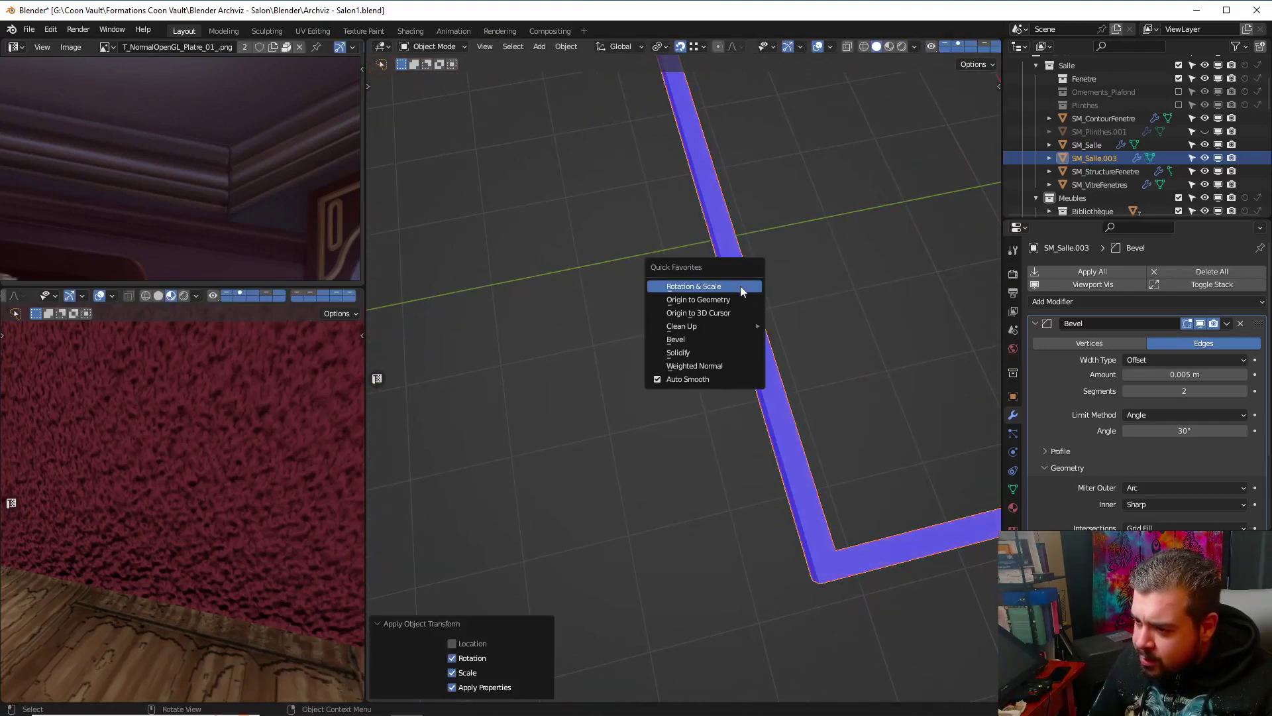
{"action": "left_click", "coordinate": [743, 304]}
Remove the Triangulate, Bevel and Weighted Normal modifiers from the ceiling strip
{"action": "middle_click_drag", "start_coordinate": [805, 335], "coordinate": [692, 337]}
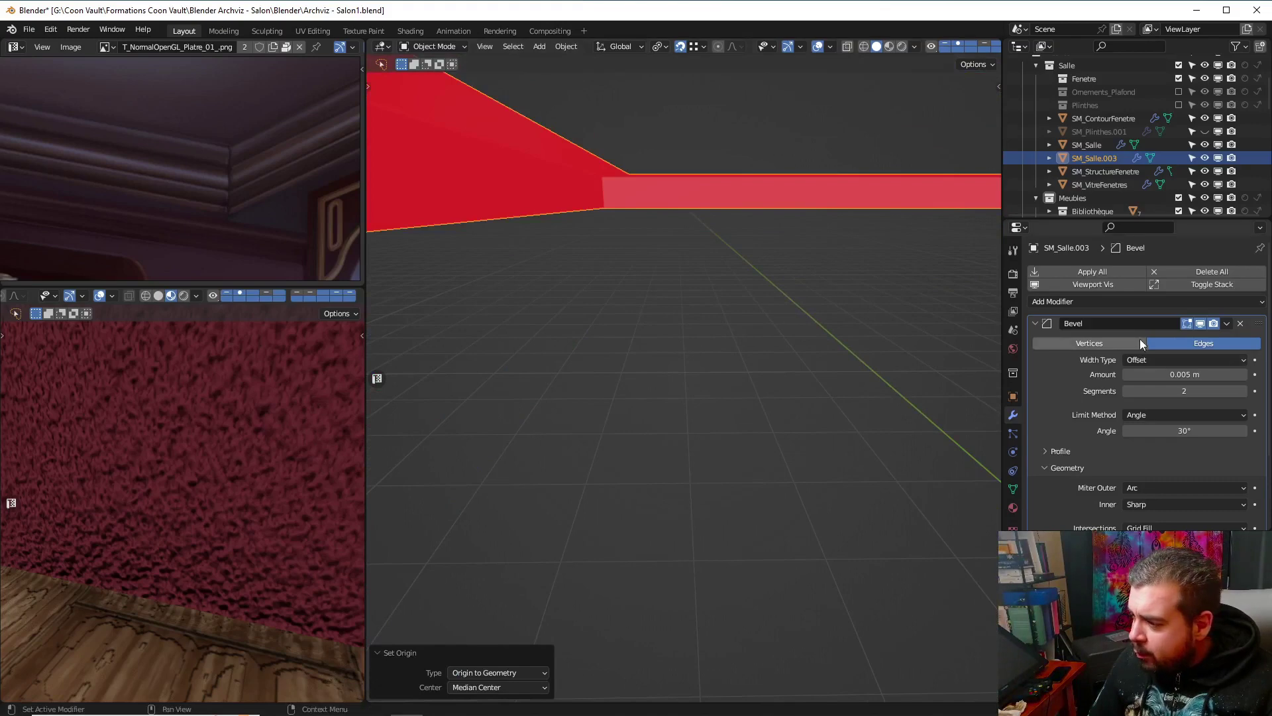
{"action": "scroll", "coordinate": [1124, 345], "scroll_direction": "down", "scroll_amount": 3}
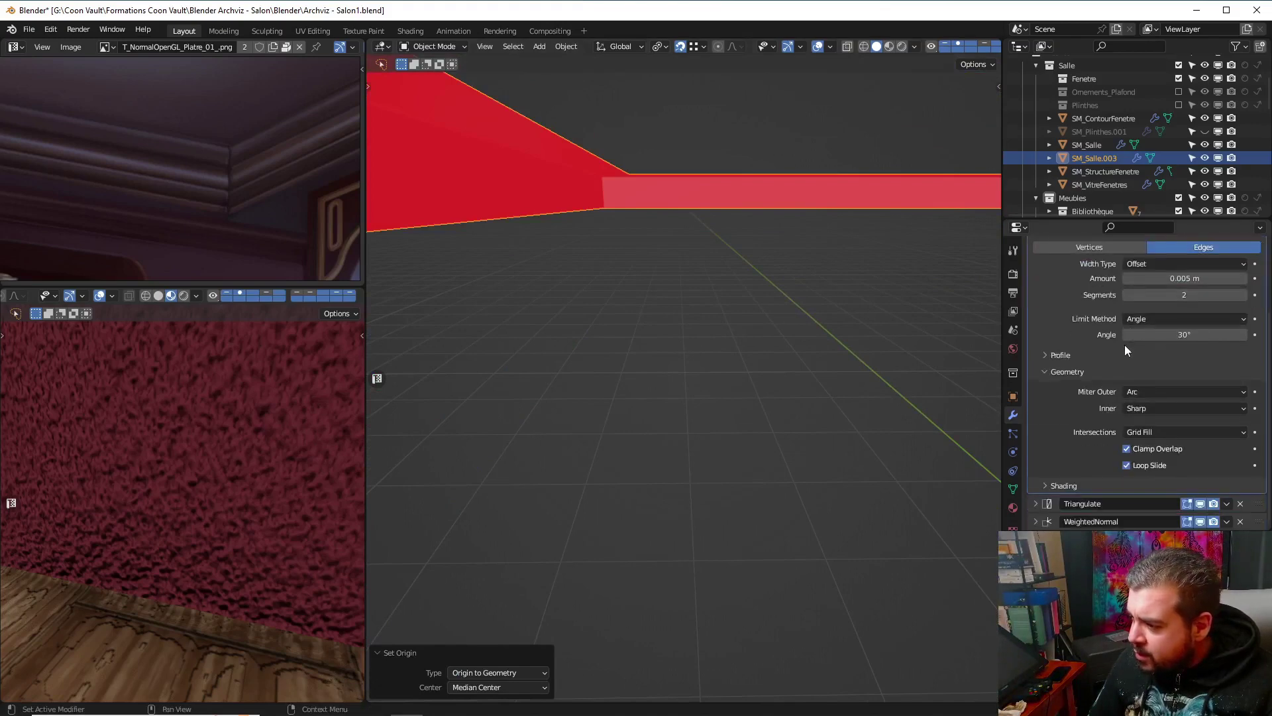
{"action": "left_click", "coordinate": [1240, 503]}
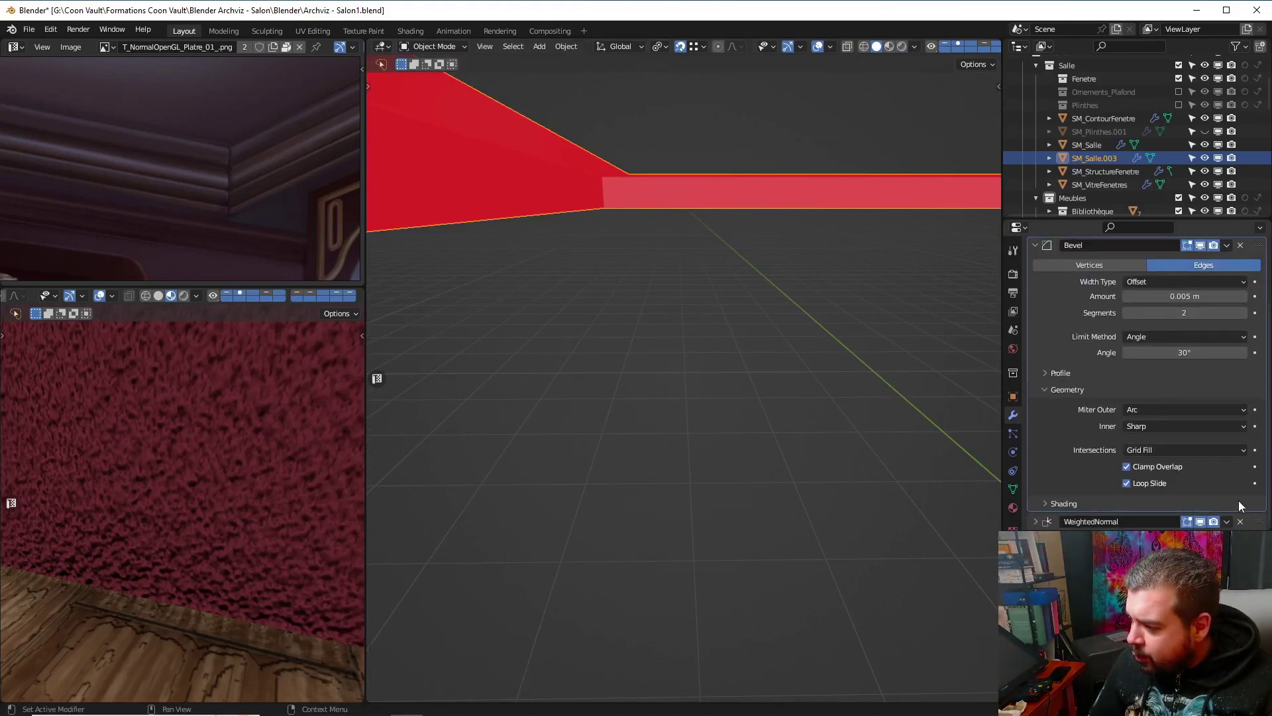
{"action": "left_click", "coordinate": [1240, 246]}
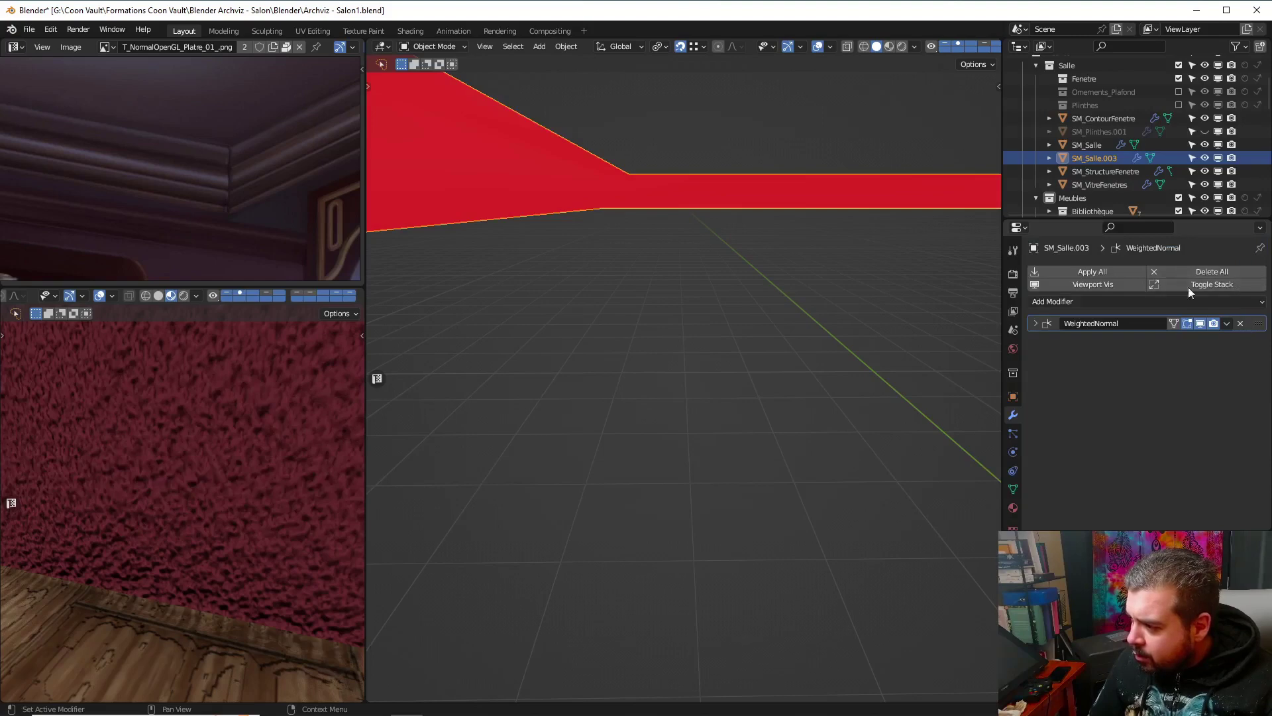
{"action": "left_click", "coordinate": [1240, 323]}
Add a Solidify modifier to the ceiling strip with a thickness of 0.02 m
{"action": "left_click", "coordinate": [1087, 275]}
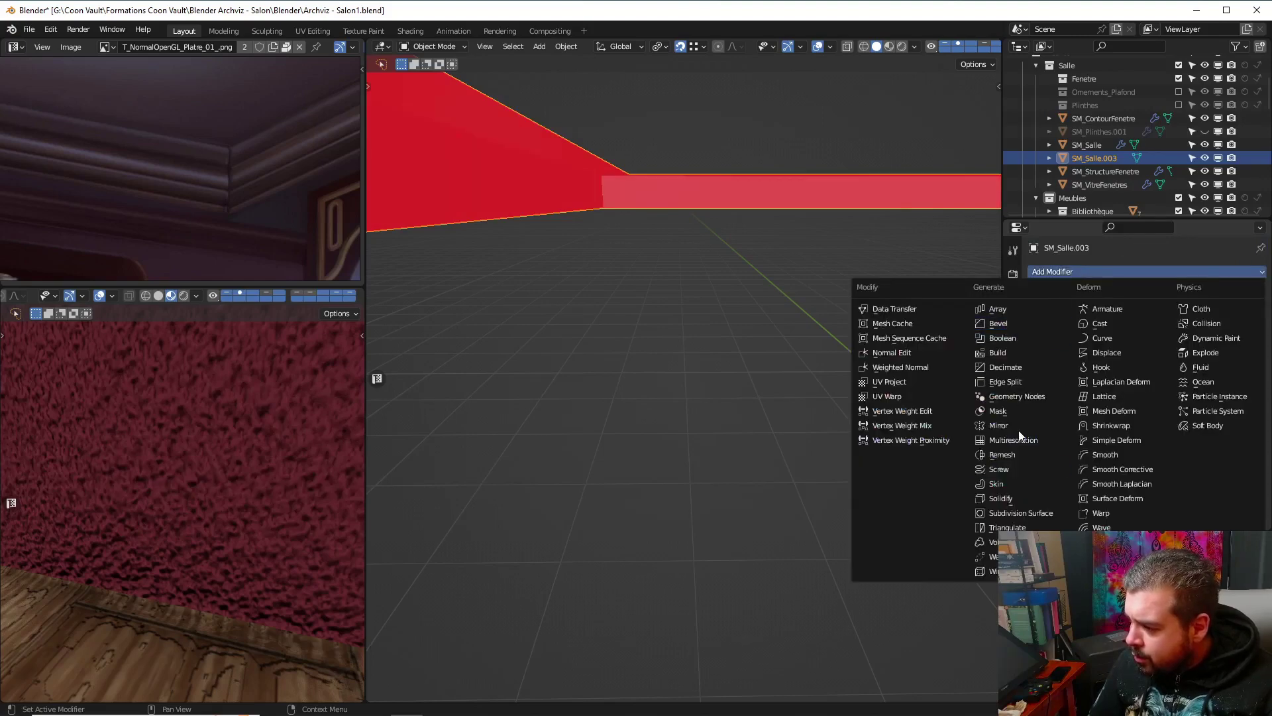
{"action": "left_click", "coordinate": [1010, 497]}
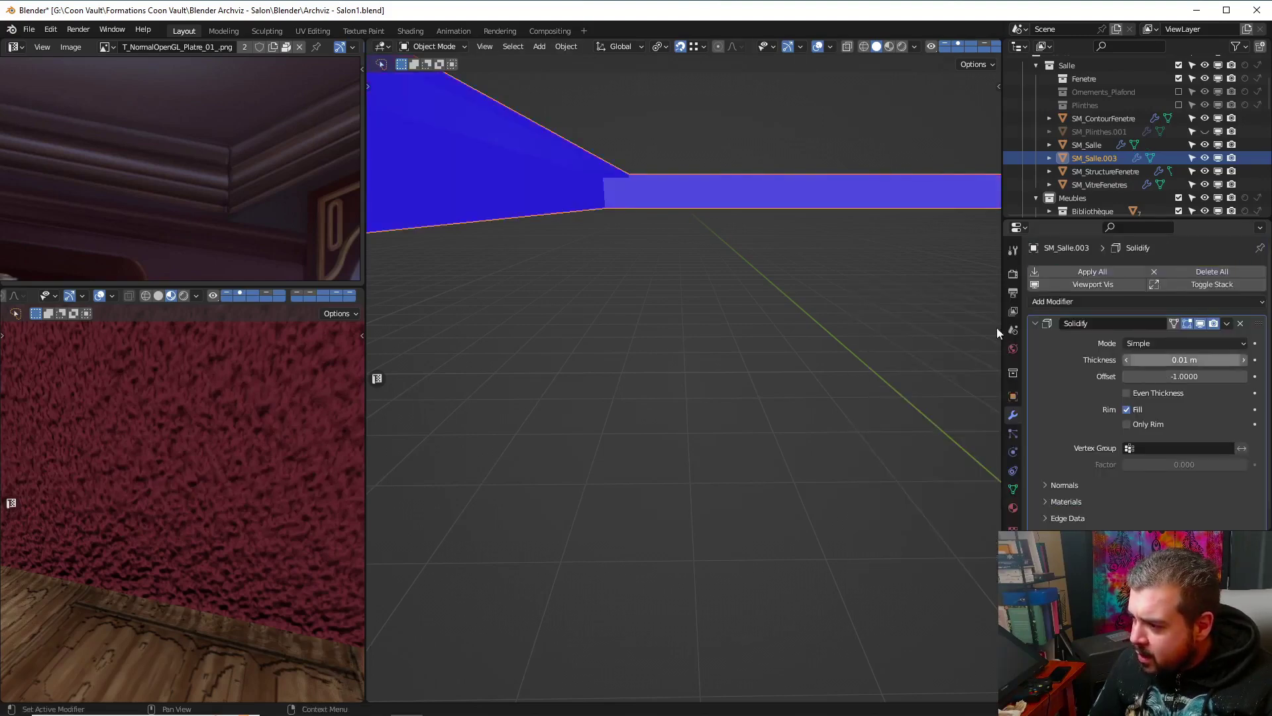
{"action": "middle_click_drag", "start_coordinate": [997, 327], "coordinate": [704, 247]}
{"action": "scroll", "coordinate": [704, 272], "scroll_direction": "up", "scroll_amount": 5}
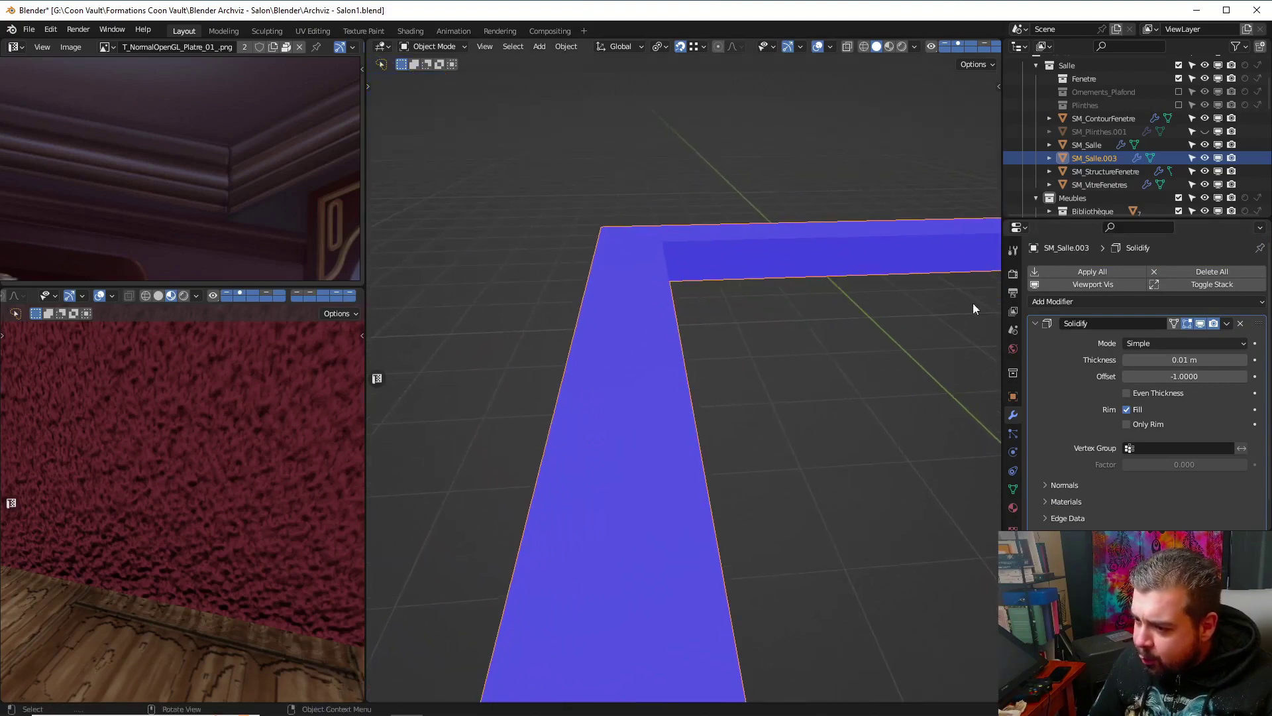
{"action": "left_click", "coordinate": [1211, 359]}
{"action": "type", "text": "0.02"}
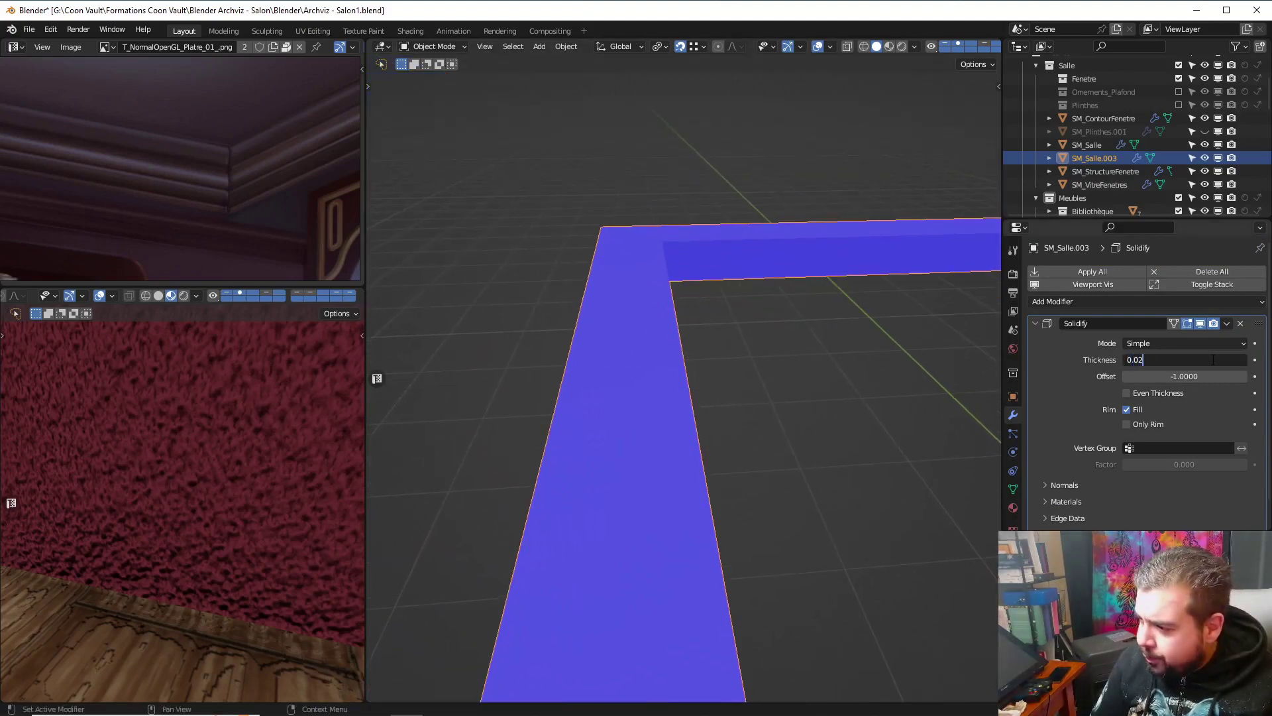
{"action": "key", "text": "Return"}
Add a Bevel modifier to the ceiling strip with an amount of 0.0025 m
{"action": "middle_click_drag", "start_coordinate": [721, 326], "coordinate": [952, 300]}
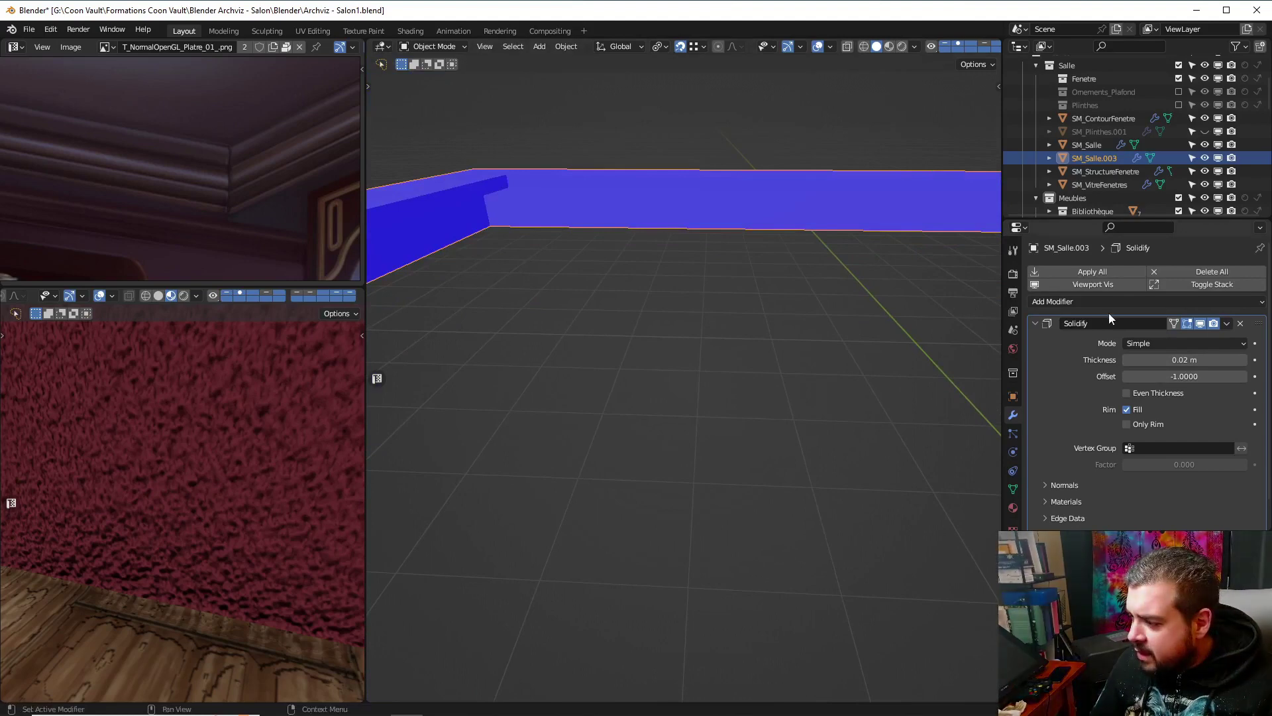
{"action": "left_click", "coordinate": [1093, 302]}
{"action": "left_click", "coordinate": [1007, 353]}
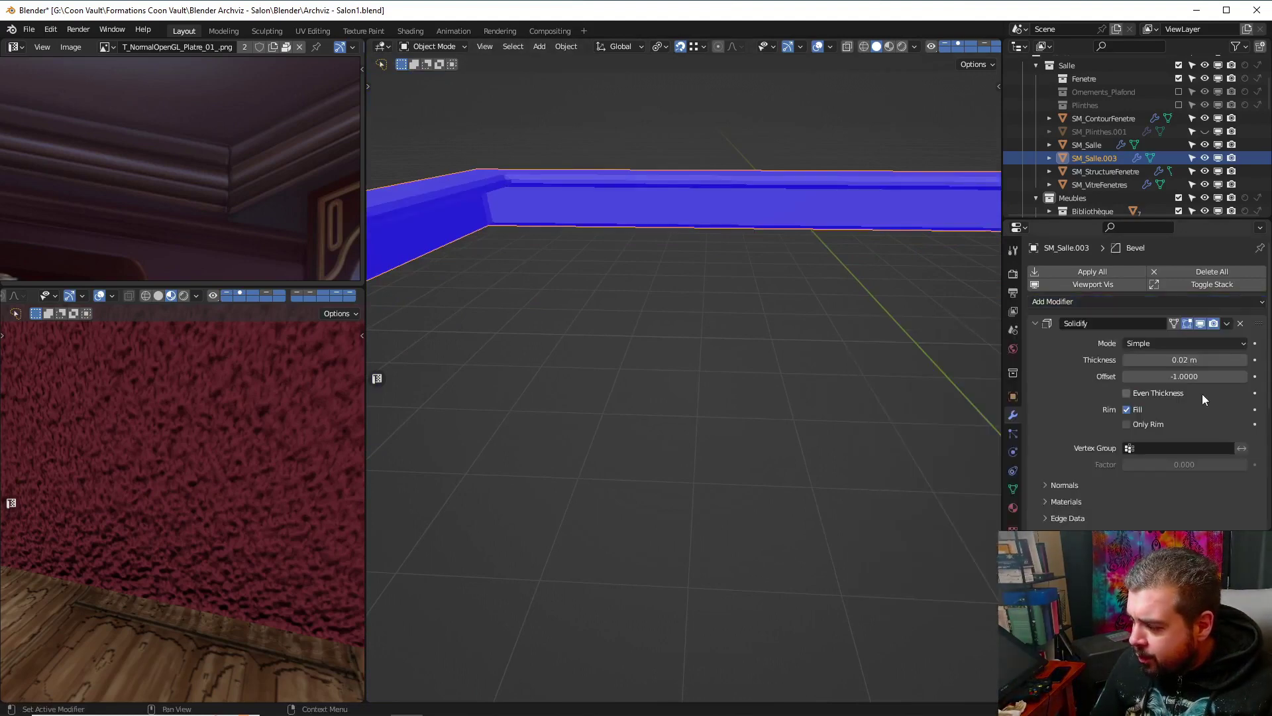
{"action": "scroll", "coordinate": [1206, 398], "scroll_direction": "down", "scroll_amount": 4}
{"action": "scroll", "coordinate": [1211, 489], "scroll_direction": "down", "scroll_amount": 2}
{"action": "left_click", "coordinate": [1167, 461]}
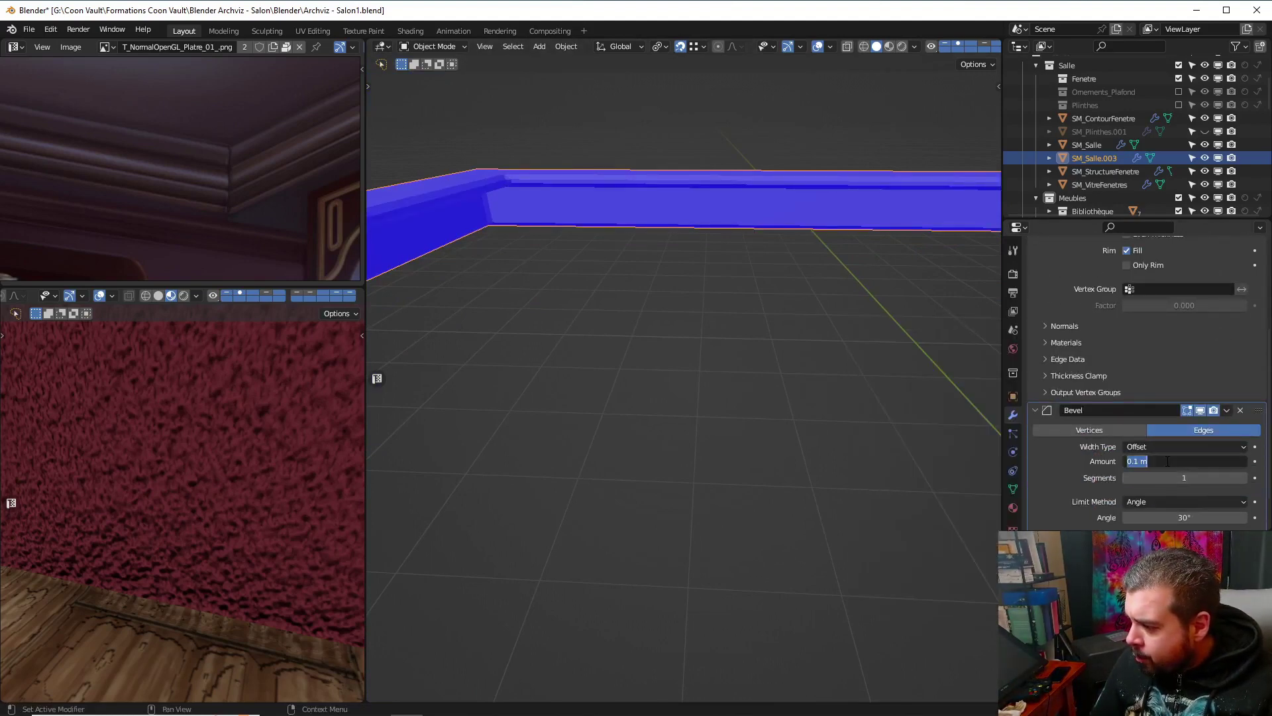
{"action": "type", "text": "0.02"}
{"action": "type", "text": "25"}
{"action": "key", "text": "Return"}
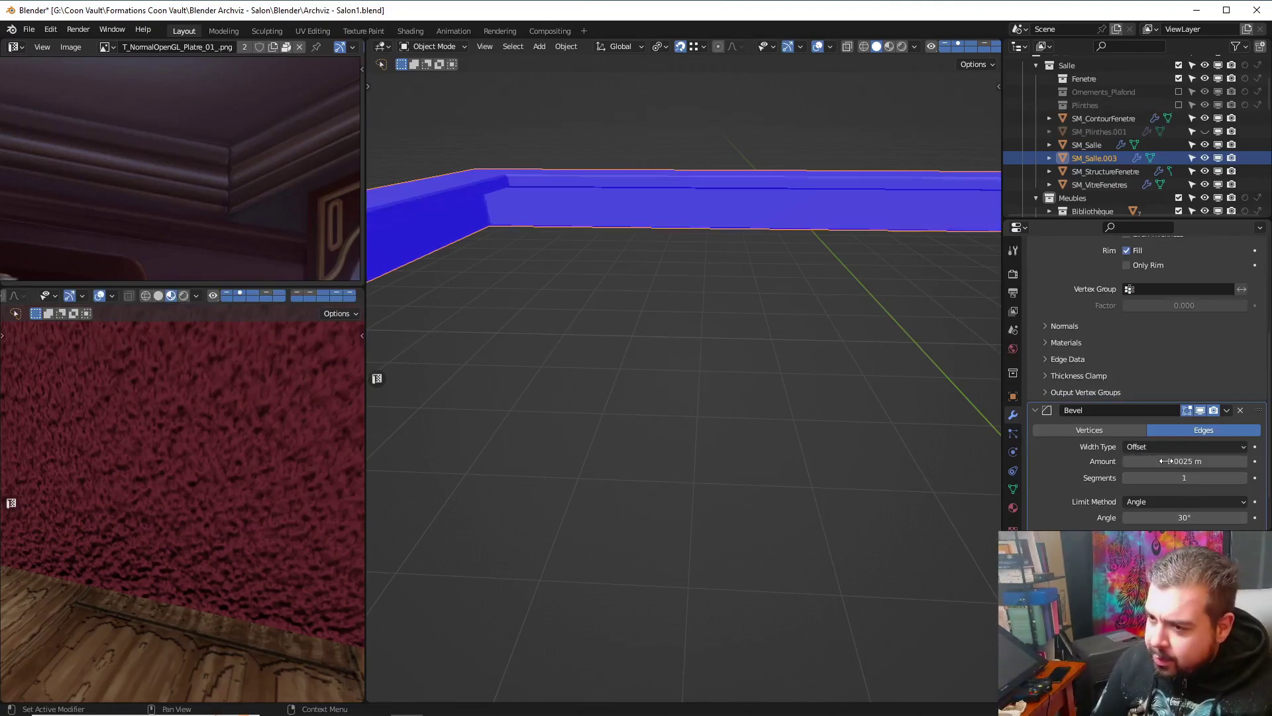
Select the strip's whole mesh in Edit Mode and run the Degenerate Dissolve and Delete Loose clean-ups
{"action": "middle_click_drag", "start_coordinate": [487, 213], "coordinate": [706, 338]}
{"action": "middle_click_drag", "start_coordinate": [746, 281], "coordinate": [817, 303]}
{"action": "key", "text": "ctrl+Tab"}
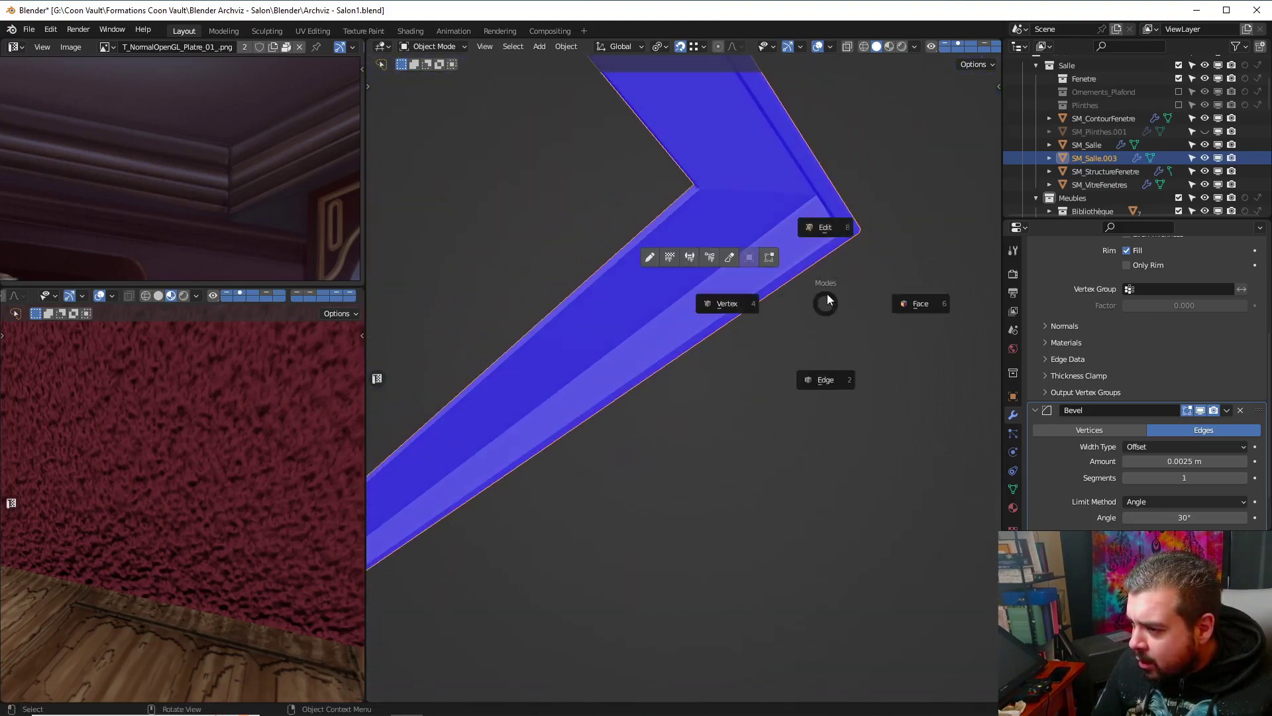
{"action": "left_click", "coordinate": [824, 233]}
{"action": "key", "text": "a"}
{"action": "left_click", "coordinate": [823, 188]}
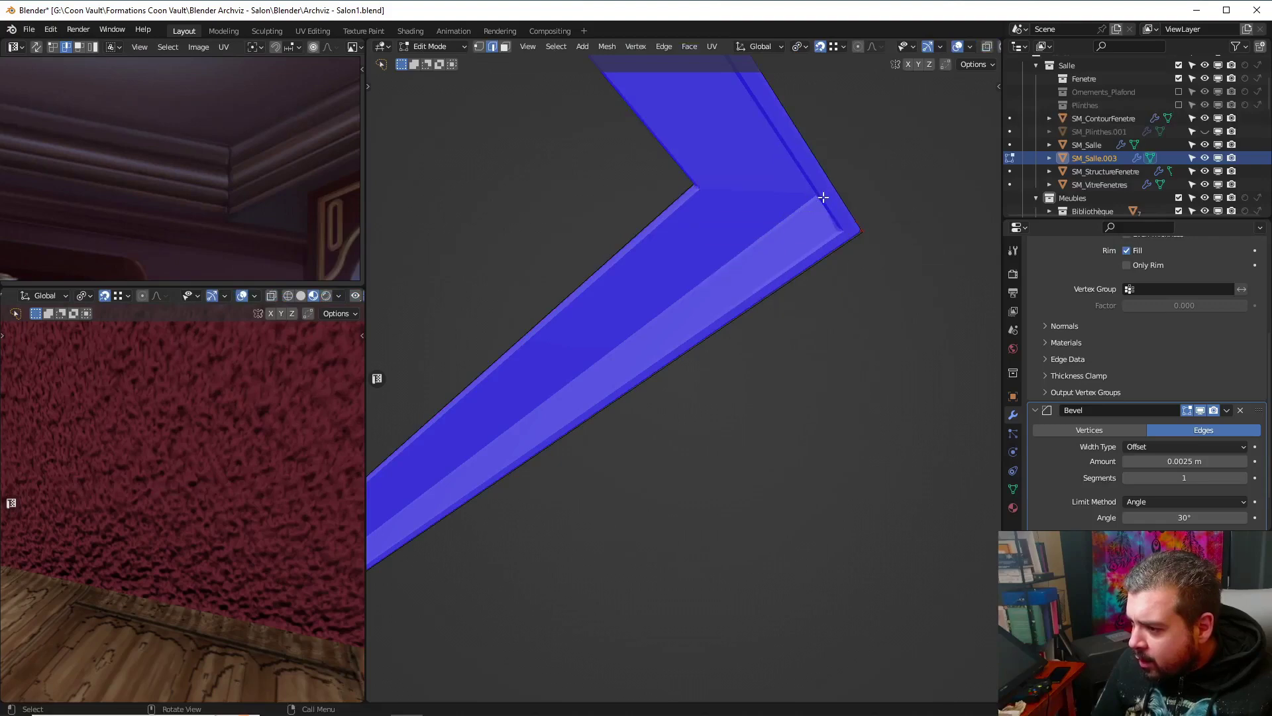
{"action": "key", "text": "a"}
{"action": "left_click", "coordinate": [823, 174]}
{"action": "key", "text": "q"}
{"action": "left_click", "coordinate": [809, 184]}
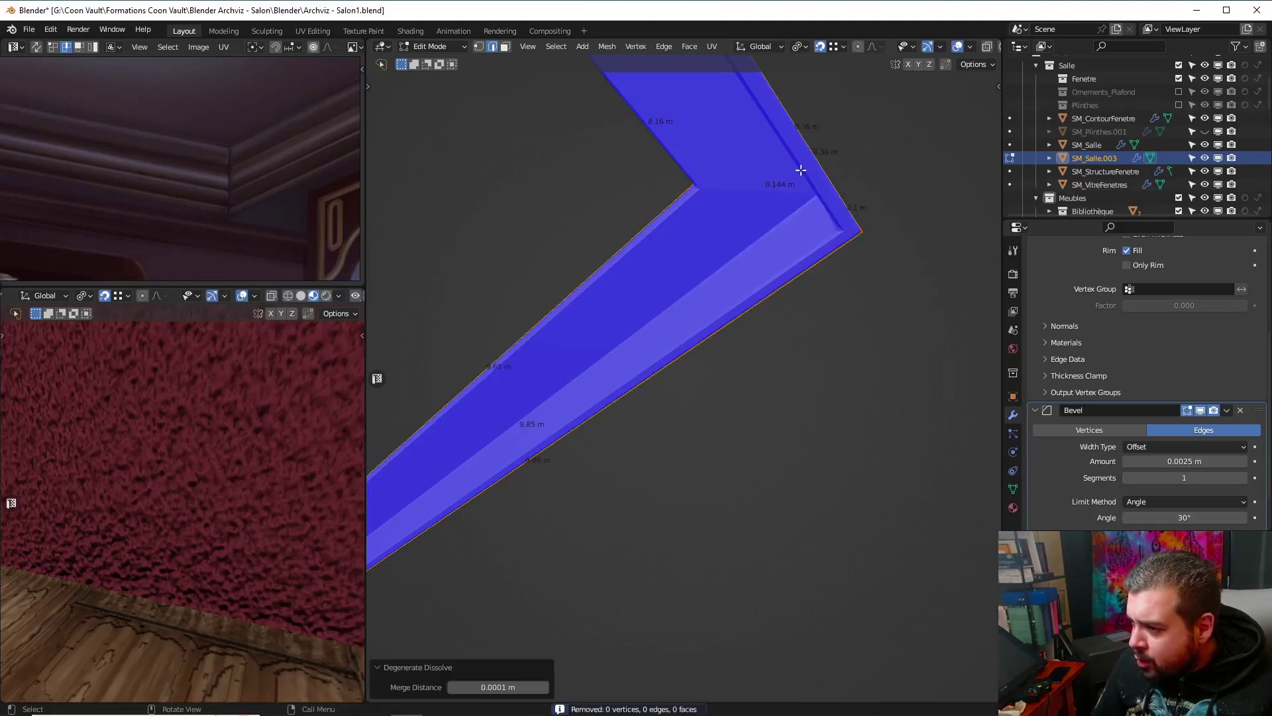
{"action": "key", "text": "q"}
{"action": "left_click", "coordinate": [790, 182]}
{"action": "key", "text": "q"}
{"action": "left_click", "coordinate": [786, 192]}
{"action": "key", "text": "ctrl+Tab"}
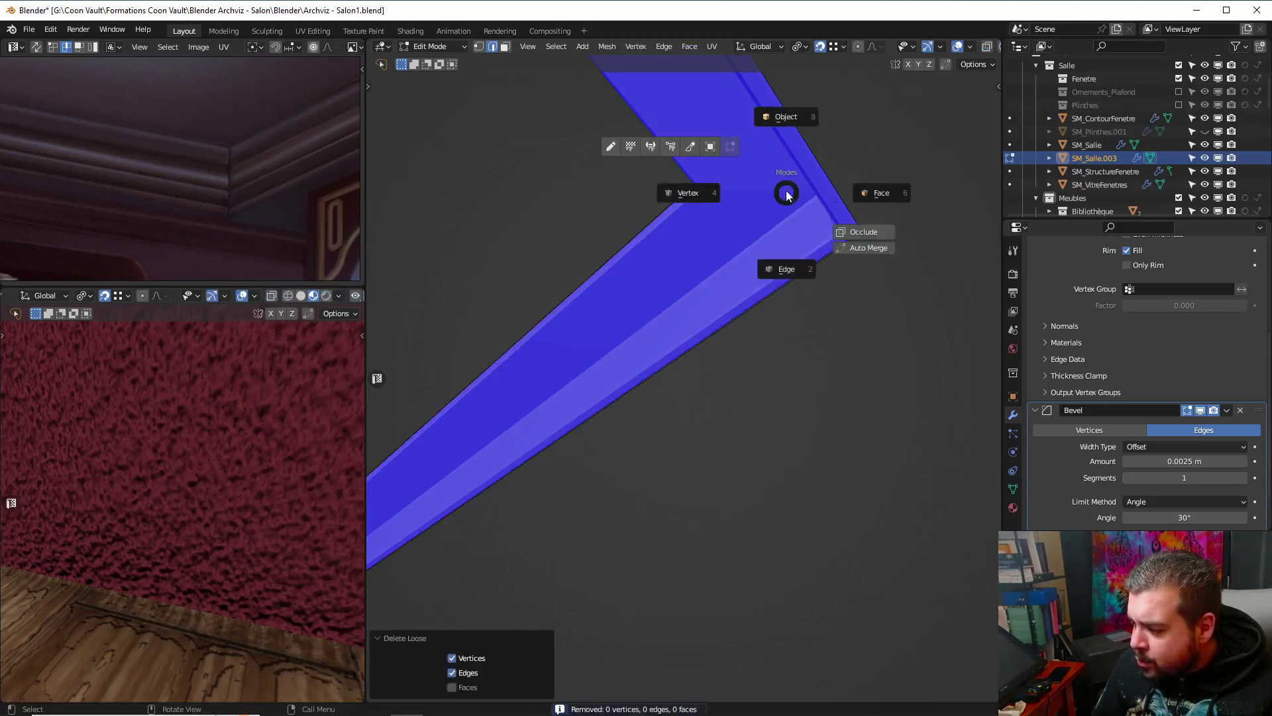
Return to Object Mode, apply the ceiling strip's rotation and scale, and set its origin to the geometry
{"action": "left_click", "coordinate": [784, 159]}
{"action": "key", "text": "q"}
{"action": "left_click", "coordinate": [782, 161]}
{"action": "key", "text": "q"}
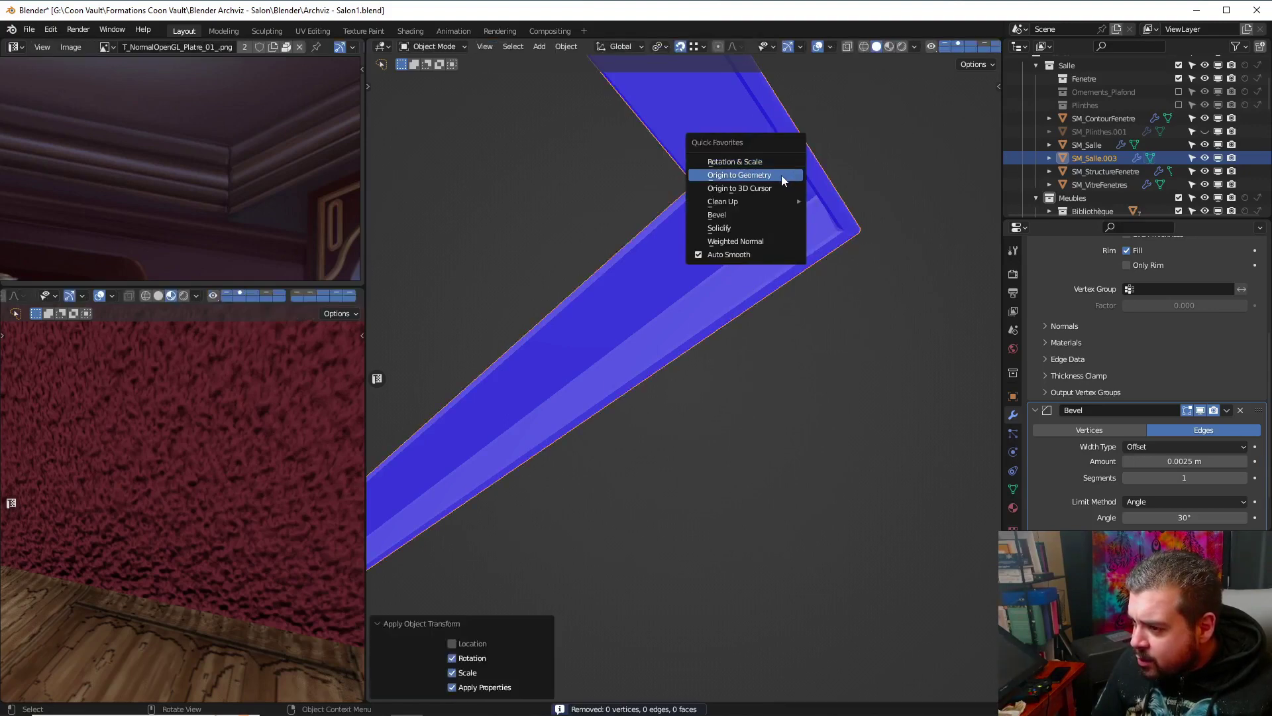
{"action": "left_click", "coordinate": [781, 175]}
Set the strip's Bevel modifier to an 89° angle limit with 2 segments
{"action": "left_click", "coordinate": [1191, 513]}
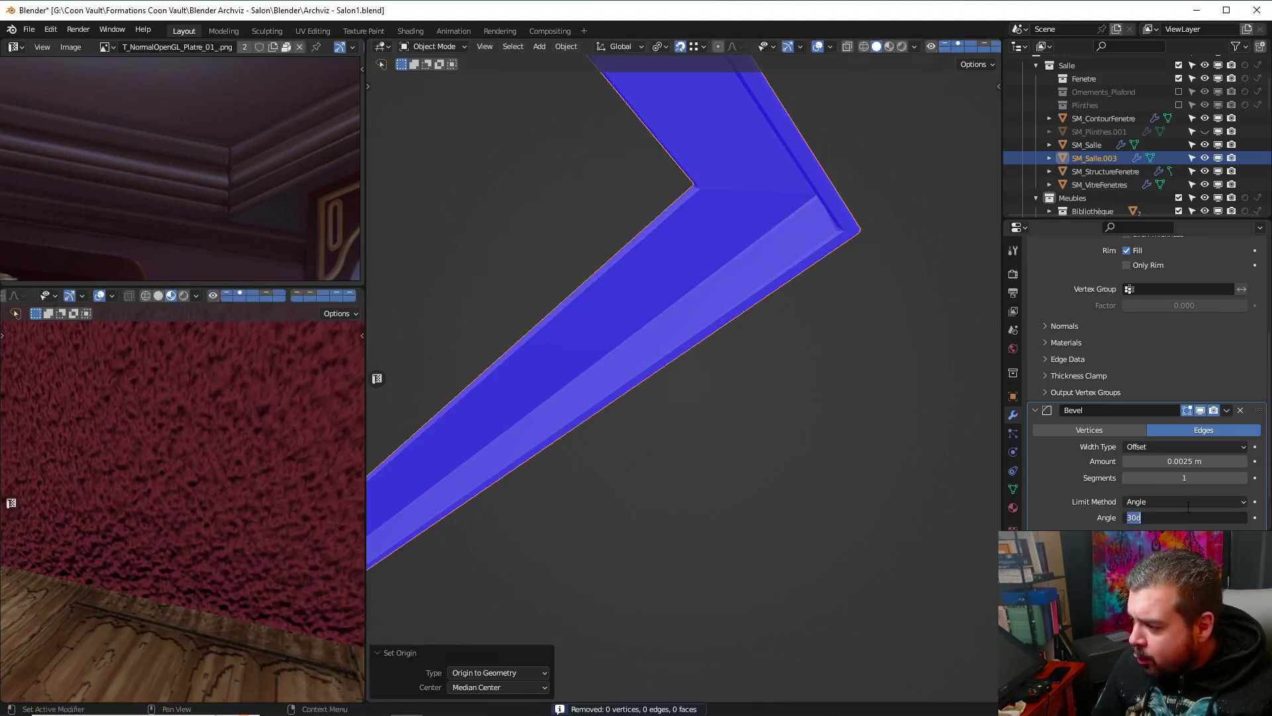
{"action": "type", "text": "89"}
{"action": "key", "text": "Return"}
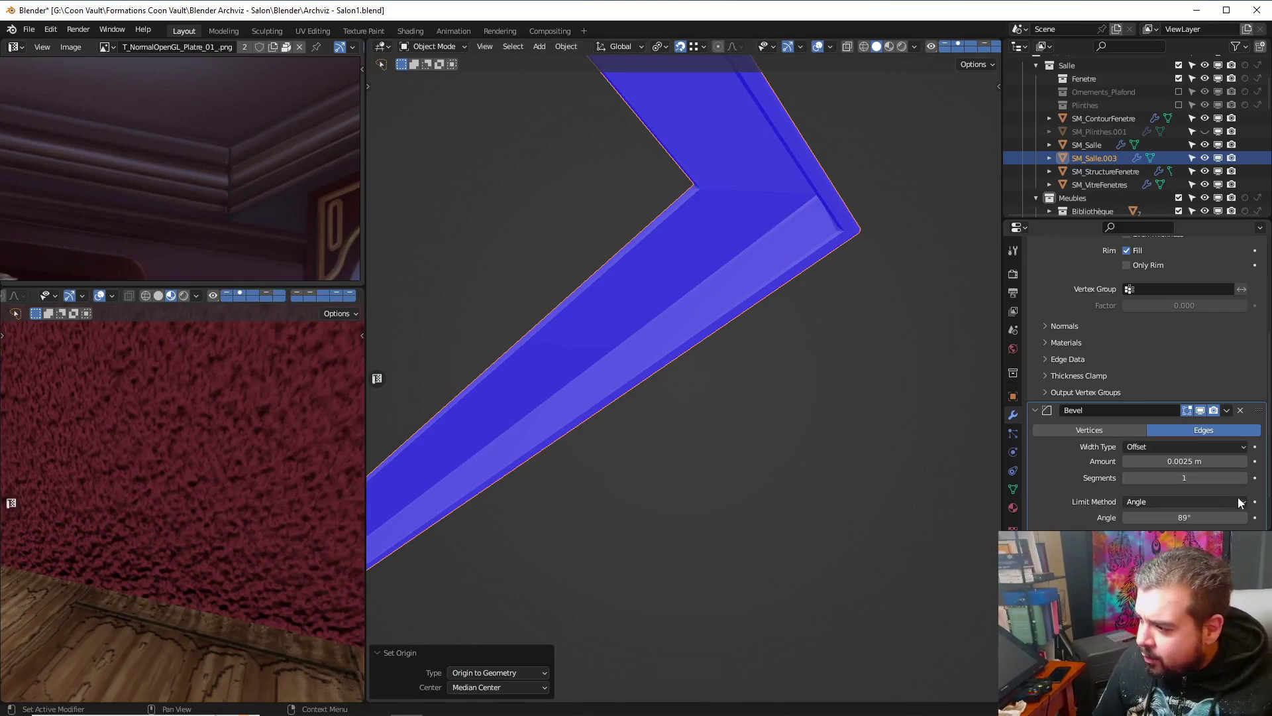
{"action": "left_click", "coordinate": [1243, 478]}
Add a Weighted Normal modifier to the ceiling strip with a weight of 100
{"action": "key", "text": "q"}
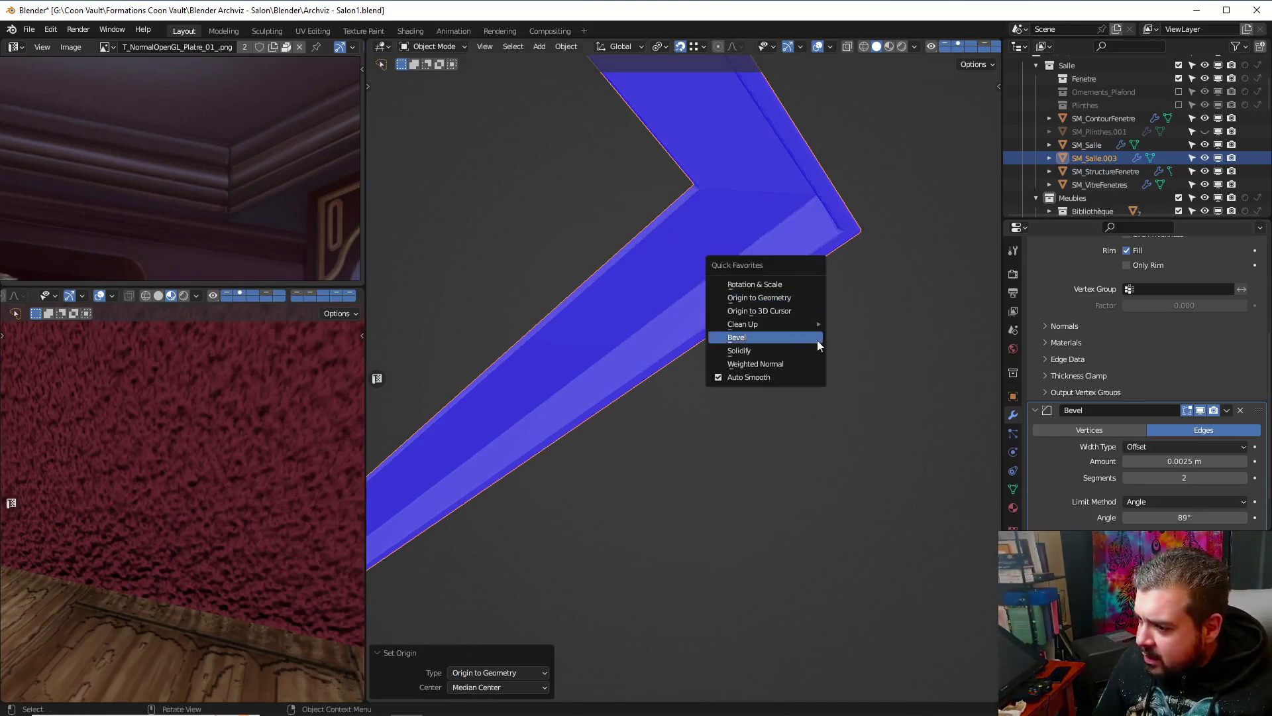
{"action": "left_click", "coordinate": [792, 363]}
{"action": "scroll", "coordinate": [1203, 372], "scroll_direction": "down", "scroll_amount": 6}
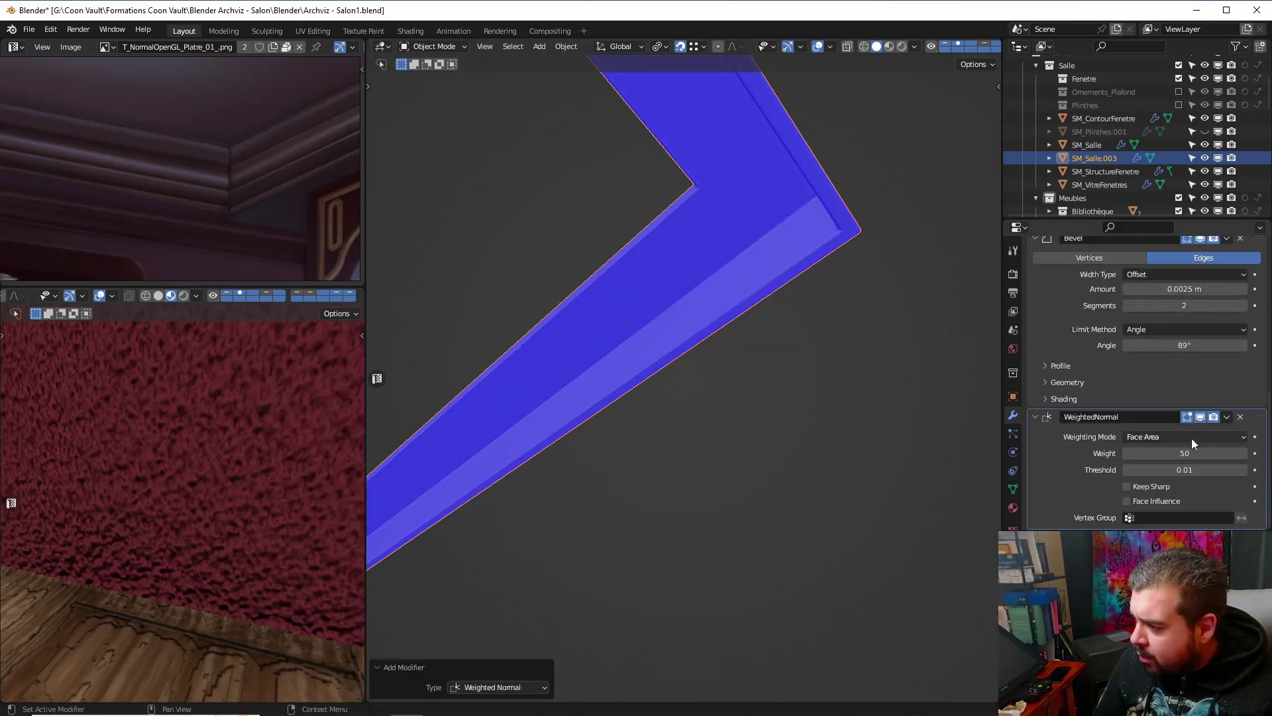
{"action": "left_click_drag", "start_coordinate": [1172, 451], "coordinate": [1226, 452]}
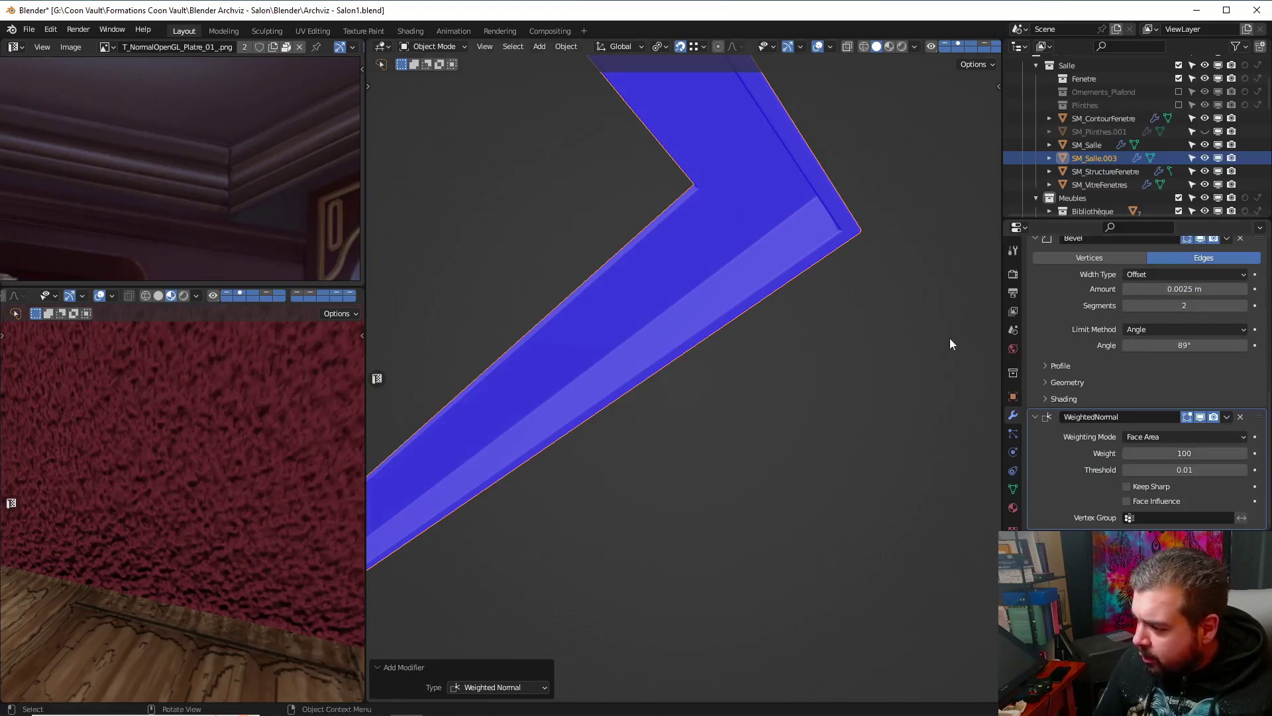
Apply the Solidify modifier on the ceiling strip
{"action": "middle_click_drag", "start_coordinate": [925, 303], "coordinate": [961, 285]}
{"action": "scroll", "coordinate": [1170, 327], "scroll_direction": "up", "scroll_amount": 8}
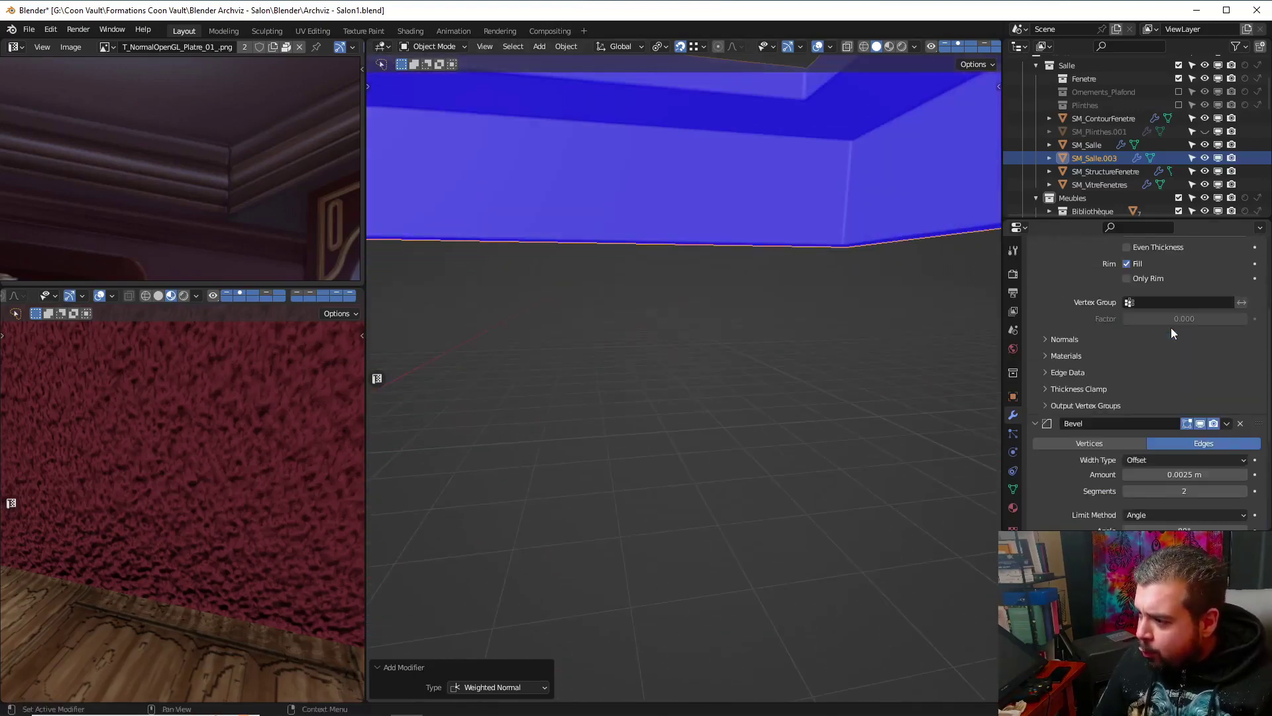
{"action": "key", "text": "ctrl+a"}
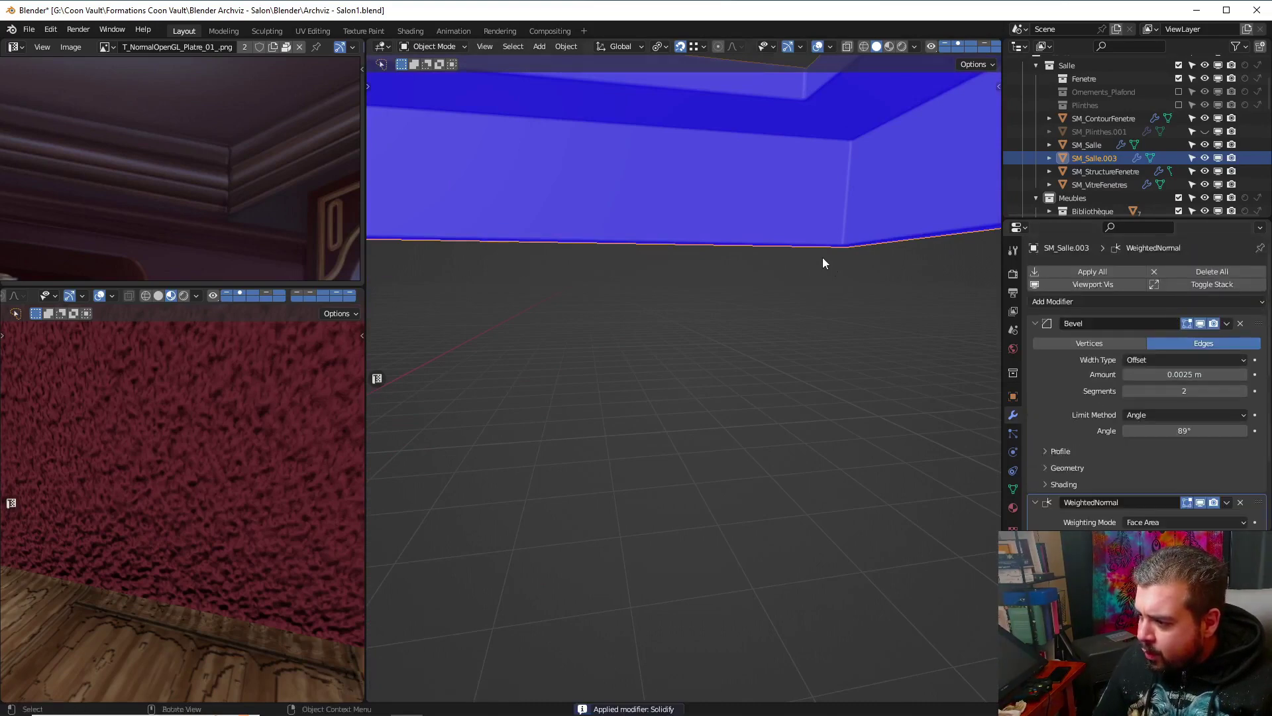
In Edit Mode, add three loop cuts along the strip's vertical face and bevel them with a width of 0.005 m
{"action": "key", "text": "ctrl+Tab"}
{"action": "left_click", "coordinate": [823, 203]}
{"action": "key", "text": "a"}
{"action": "left_click", "coordinate": [831, 174]}
{"action": "key", "text": "a"}
{"action": "left_click", "coordinate": [832, 147]}
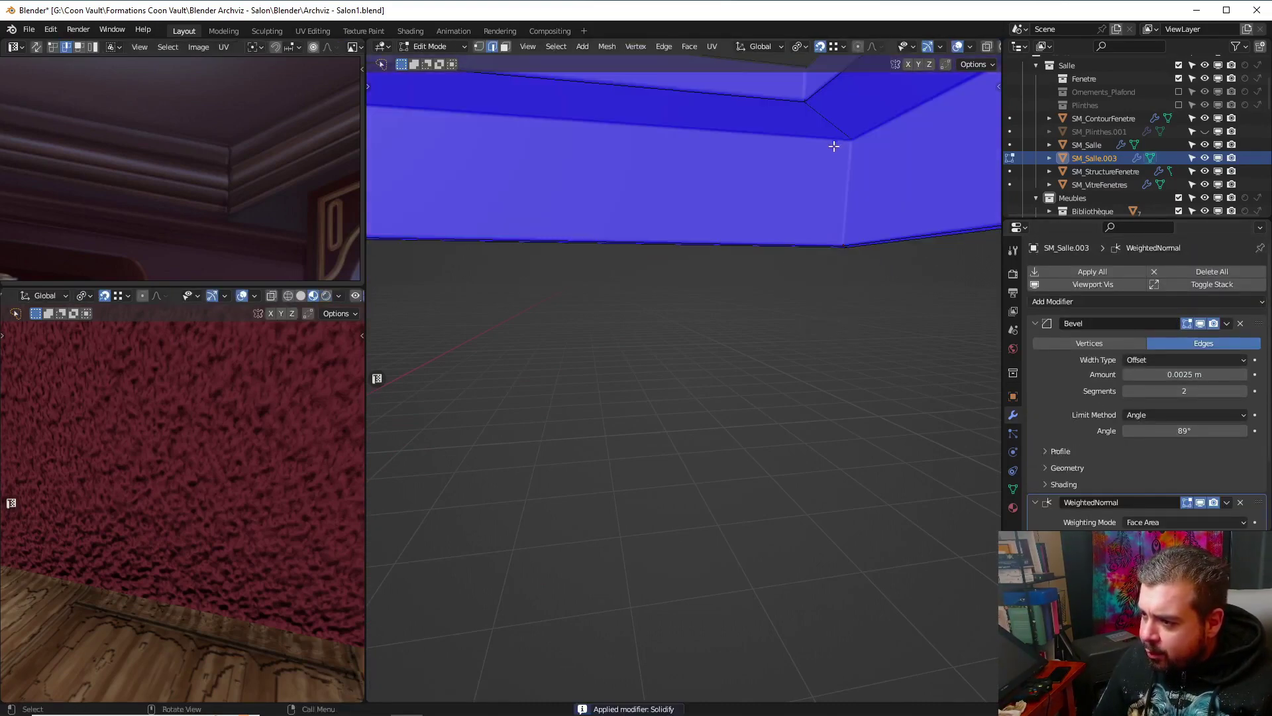
{"action": "key", "text": "ctrl+r"}
{"action": "scroll", "coordinate": [846, 185], "scroll_direction": "up", "scroll_amount": 2}
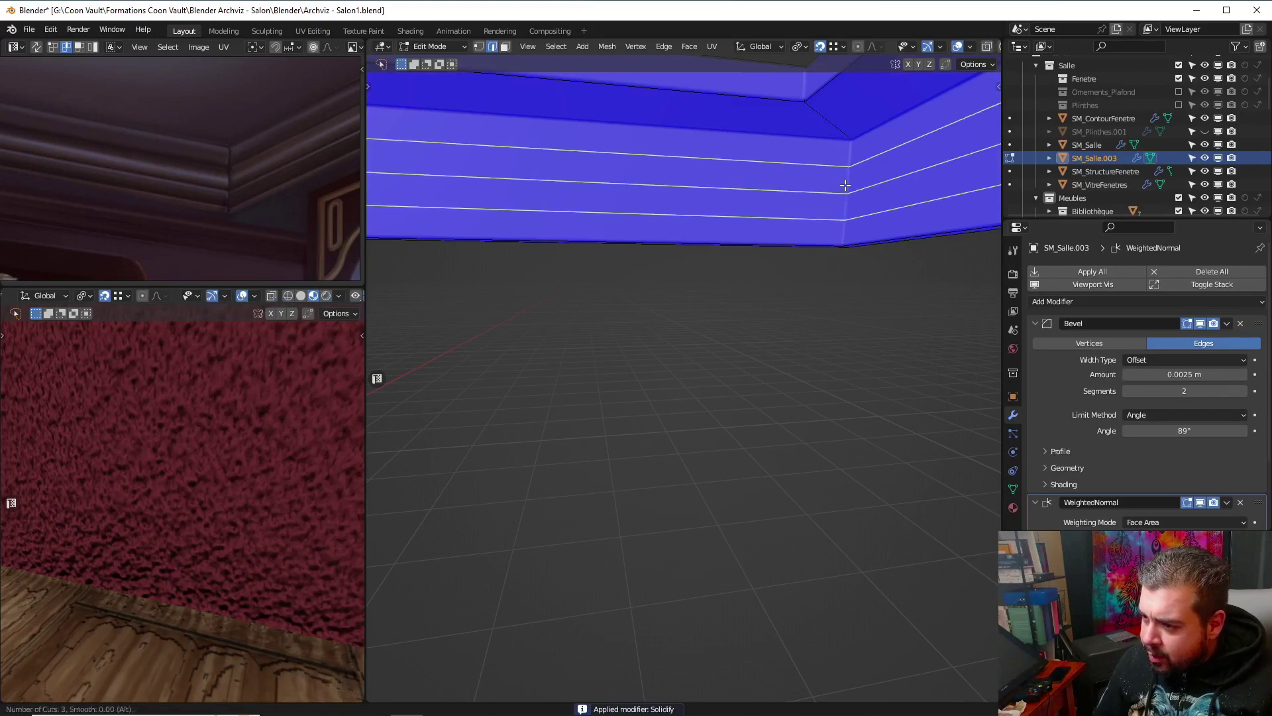
{"action": "left_click", "coordinate": [845, 185]}
{"action": "right_click", "coordinate": [846, 184]}
{"action": "key", "text": "ctrl+b"}
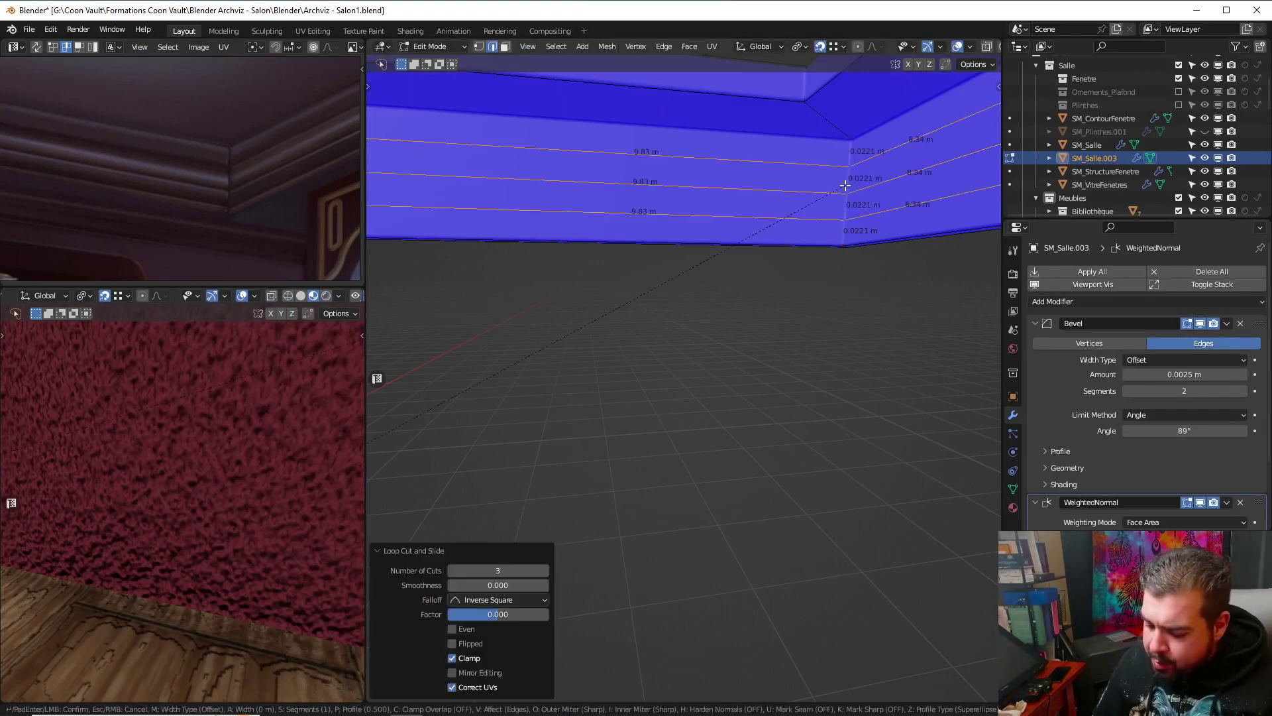
{"action": "left_click", "coordinate": [845, 184]}
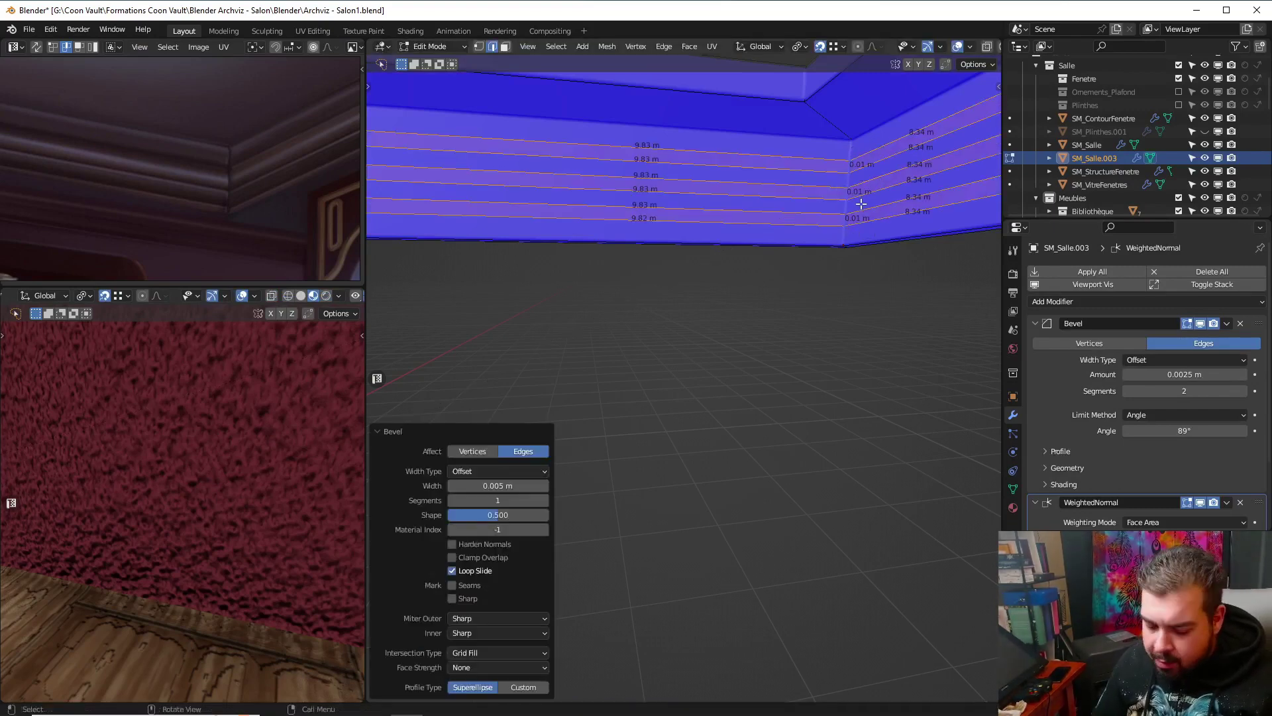
Extrude the three bevelled bands in place and try scaling them by 1.02 and 1.005 with Z locked
{"action": "right_click", "coordinate": [755, 183]}
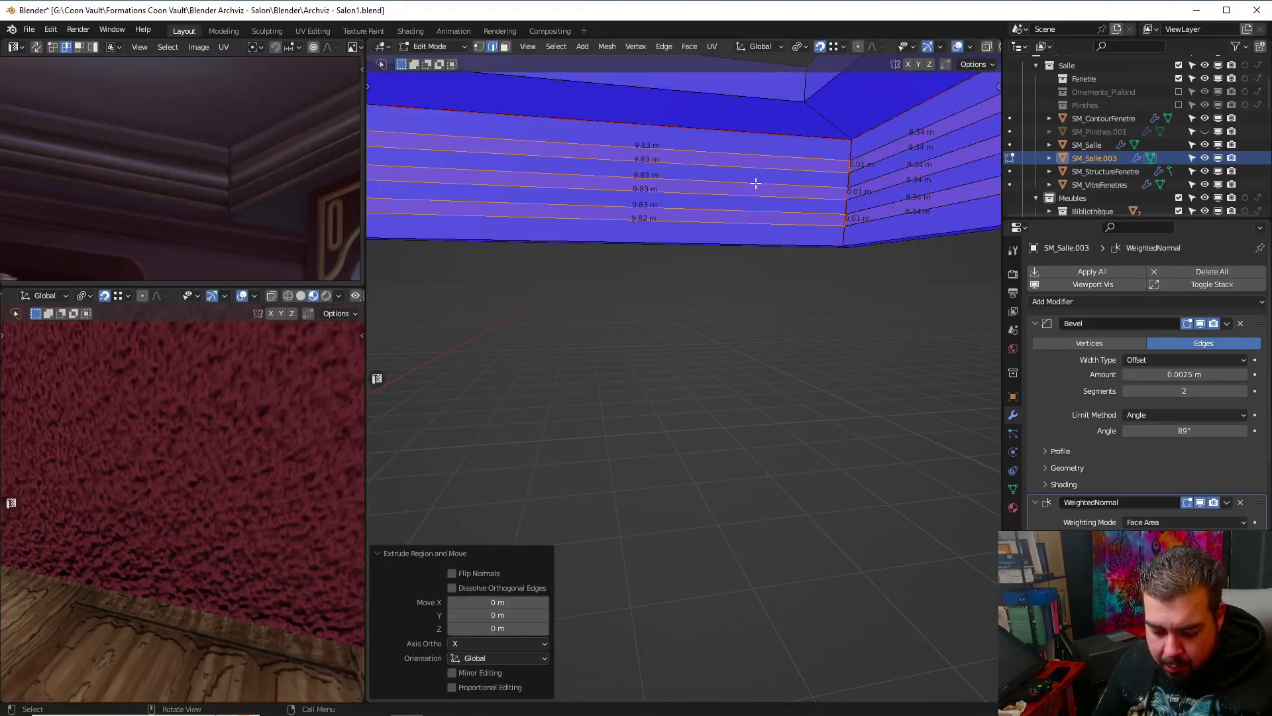
{"action": "key", "text": "s"}
{"action": "key", "text": "shift+z"}
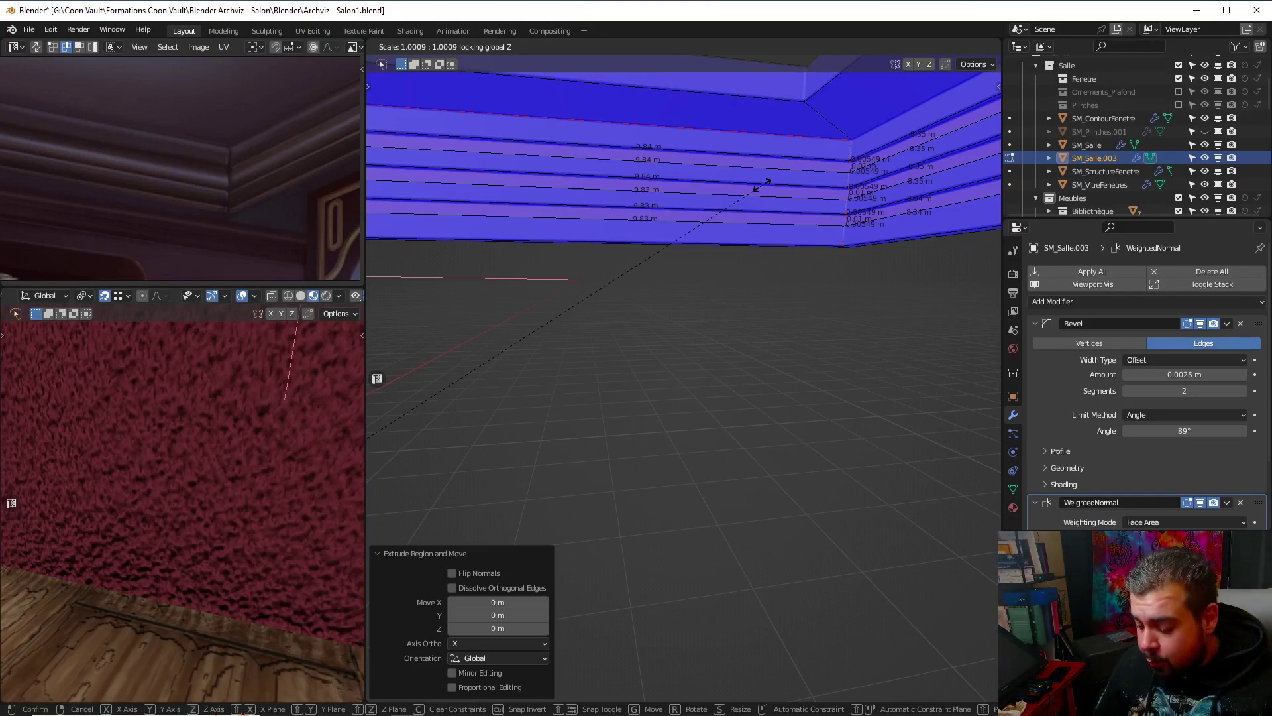
{"action": "type", "text": "1.02"}
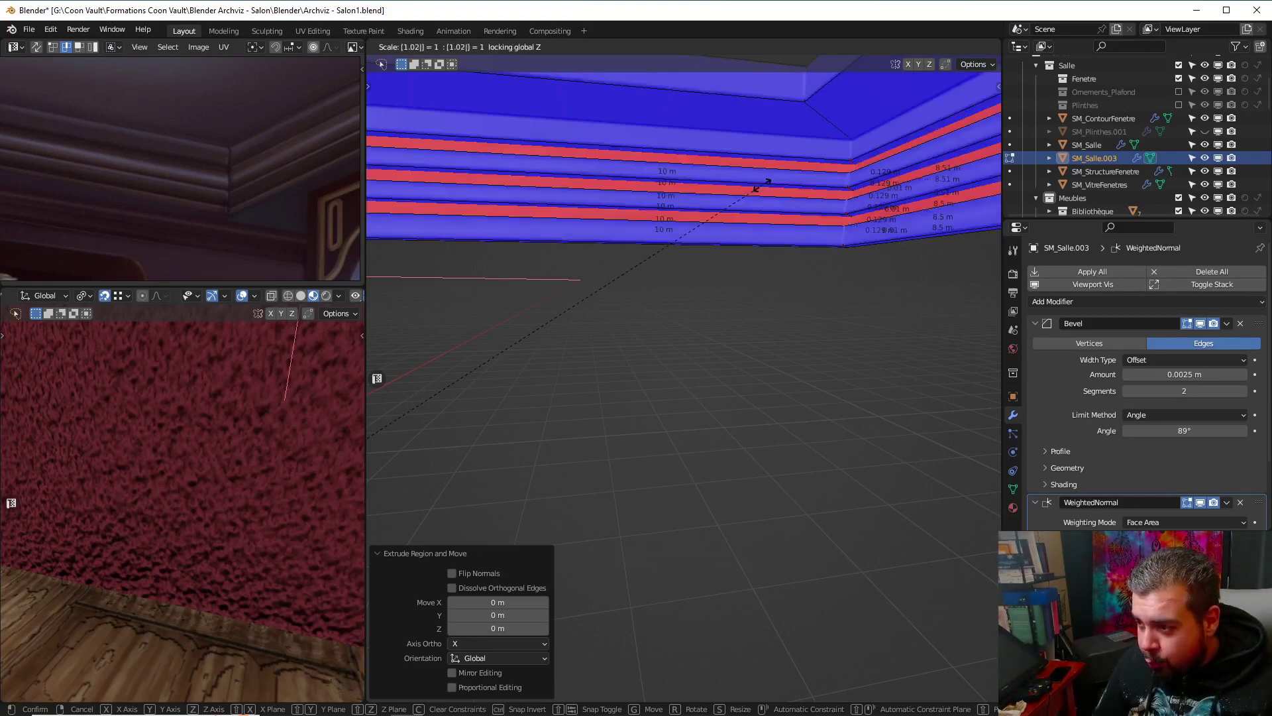
{"action": "key", "text": "BackSpace"}
{"action": "key", "text": "BackSpace"}
{"action": "key", "text": "BackSpace"}
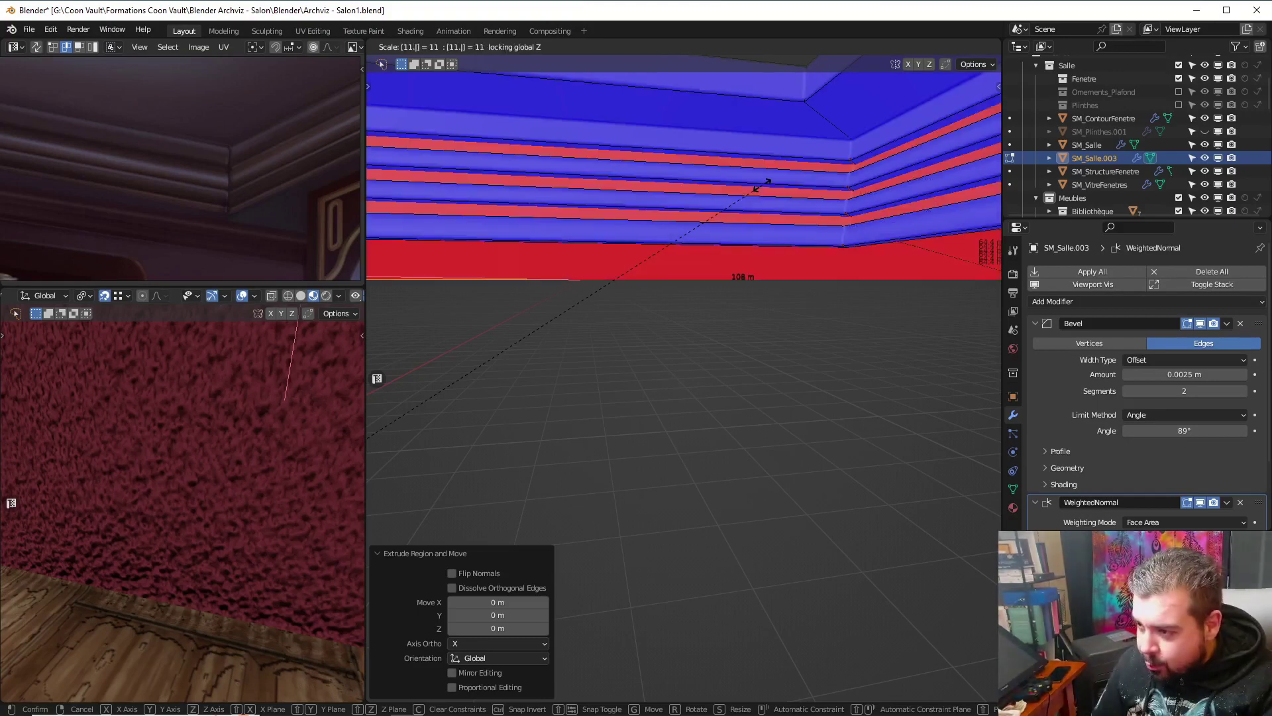
{"action": "type", "text": ".00"}
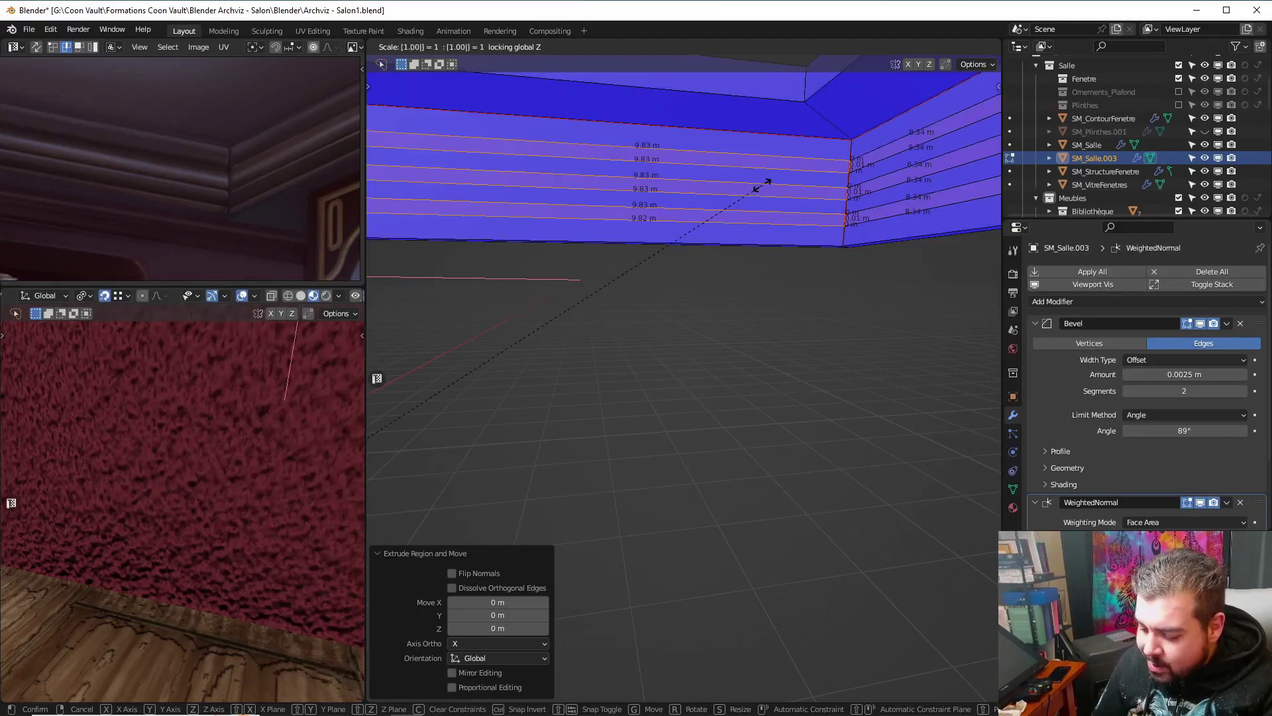
{"action": "type", "text": "5"}
{"action": "key", "text": "BackSpace"}
{"action": "key", "text": "BackSpace"}
{"action": "key", "text": "BackSpace"}
{"action": "key", "text": "BackSpace"}
{"action": "key", "text": "BackSpace"}
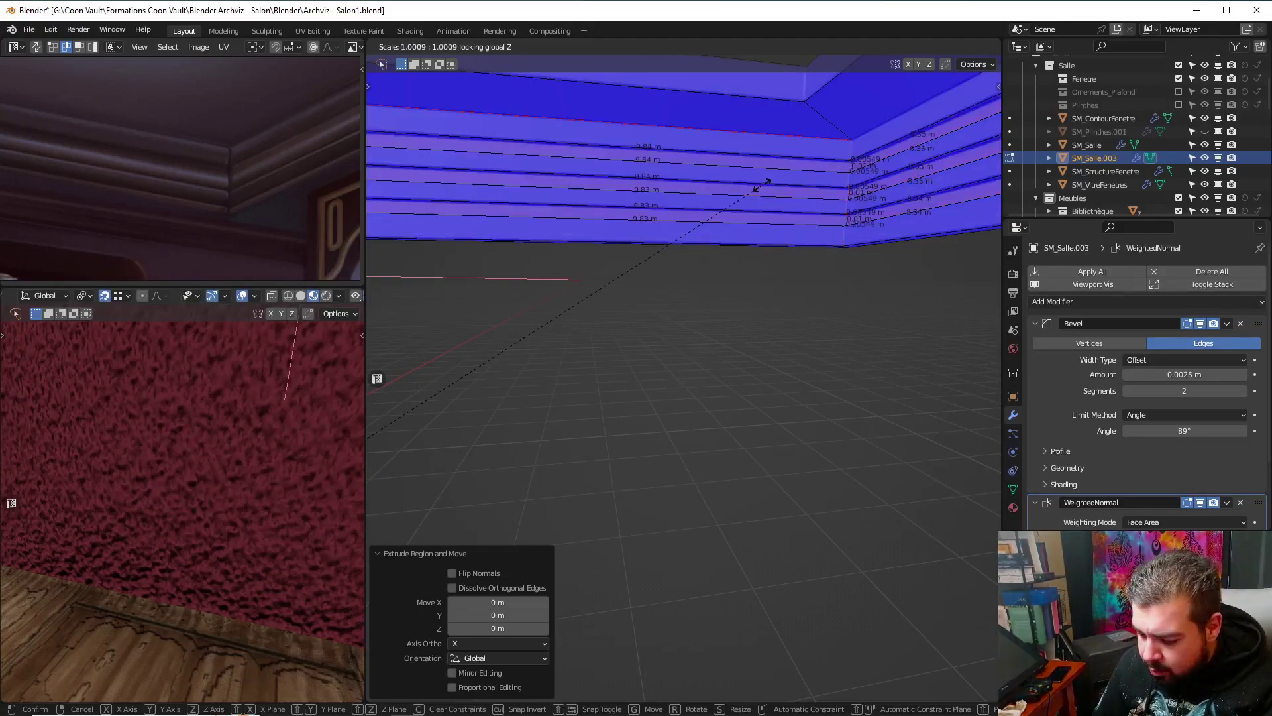
Scale the extruded bands horizontally with Z locked, trying 1.001 and settling on a factor of about 1
{"action": "type", "text": "1"}
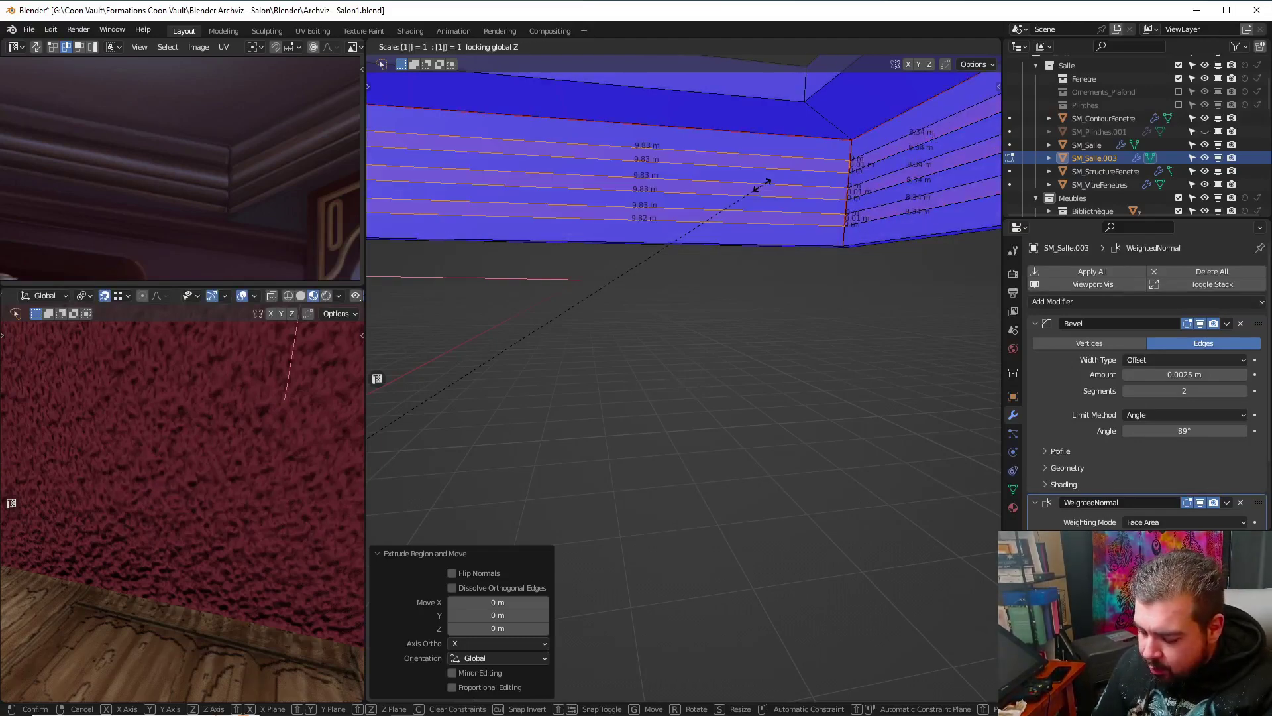
{"action": "type", "text": ".001"}
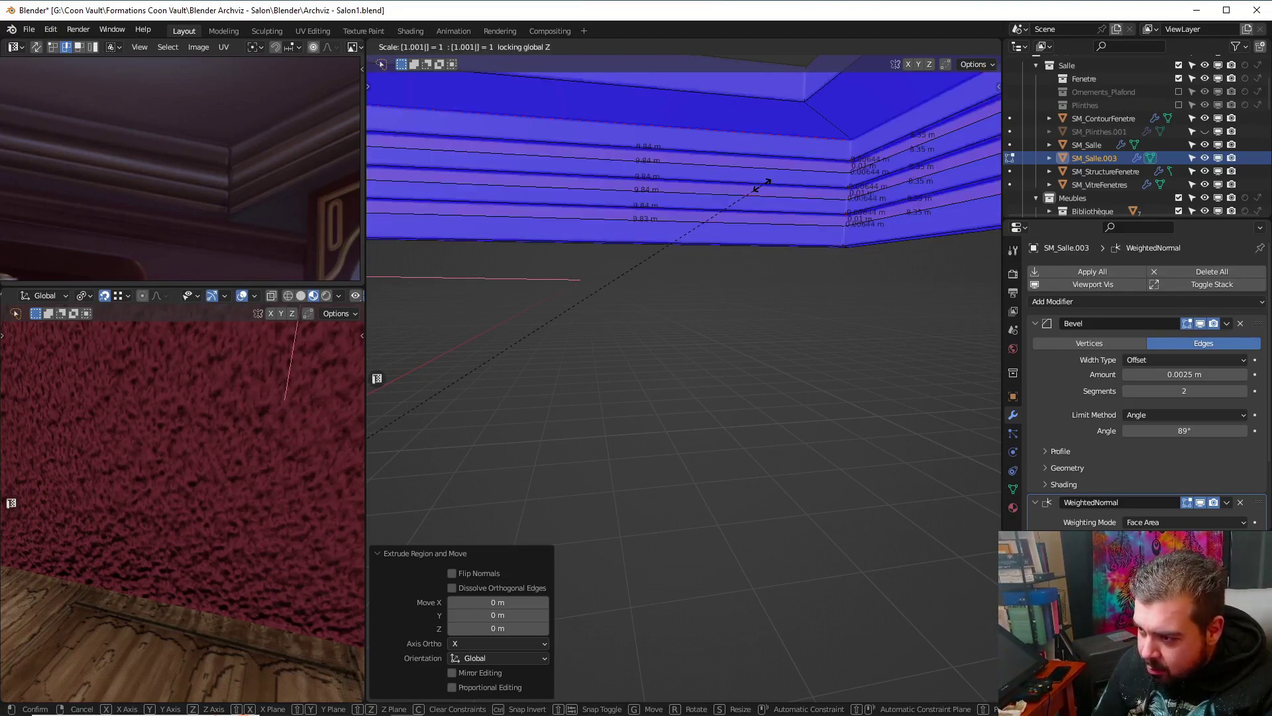
{"action": "key", "text": "BackSpace"}
{"action": "key", "text": "BackSpace"}
{"action": "key", "text": "BackSpace"}
{"action": "key", "text": "BackSpace"}
{"action": "key", "text": "BackSpace"}
{"action": "type", "text": "1."}
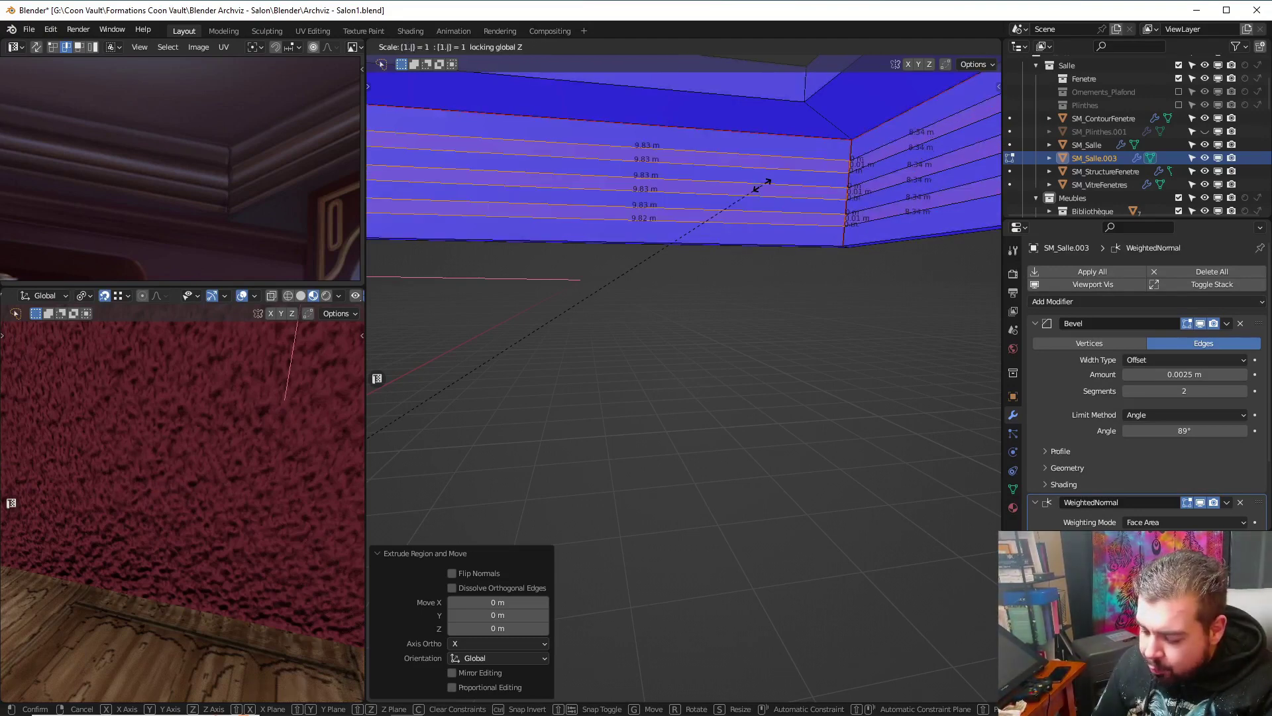
{"action": "left_click", "coordinate": [766, 184]}
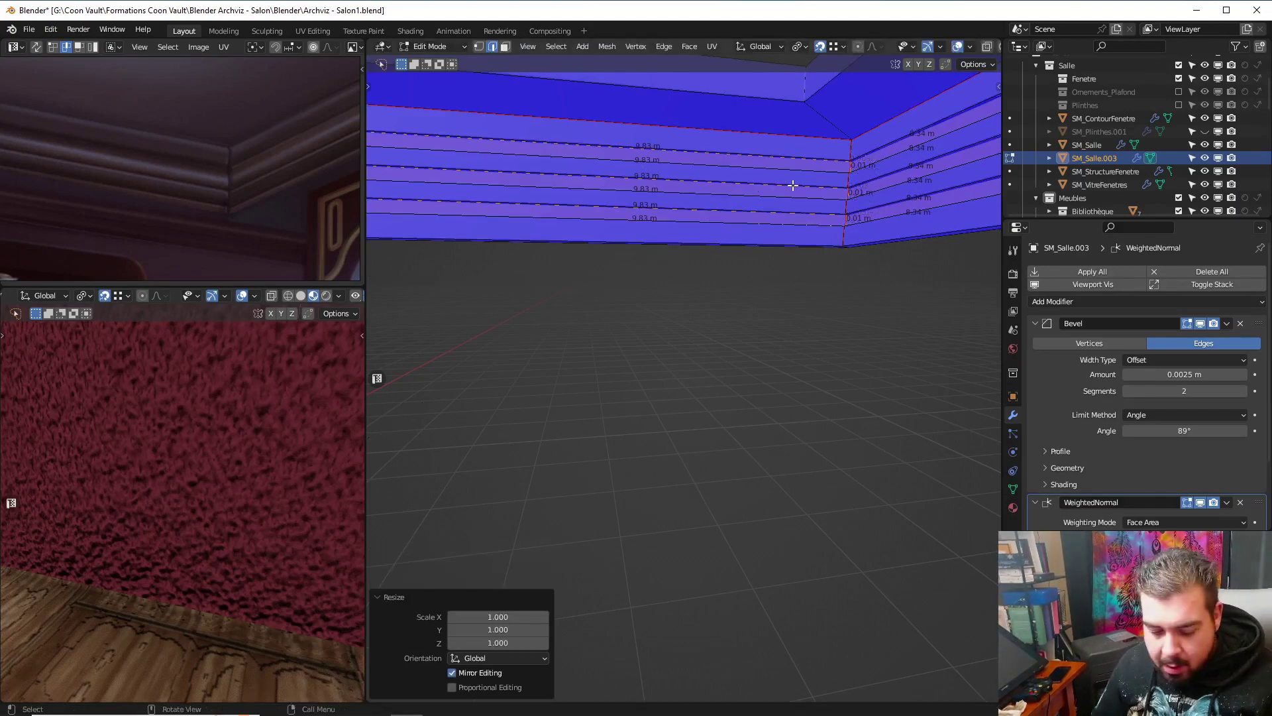
Add three evenly spaced loop cuts along the strip's horizontal underside, leaving them unslid
{"action": "key", "text": "Tab"}
{"action": "left_click", "coordinate": [792, 124]}
{"action": "middle_click_drag", "start_coordinate": [793, 161], "coordinate": [814, 138]}
{"action": "key", "text": "Tab"}
{"action": "left_click", "coordinate": [785, 86]}
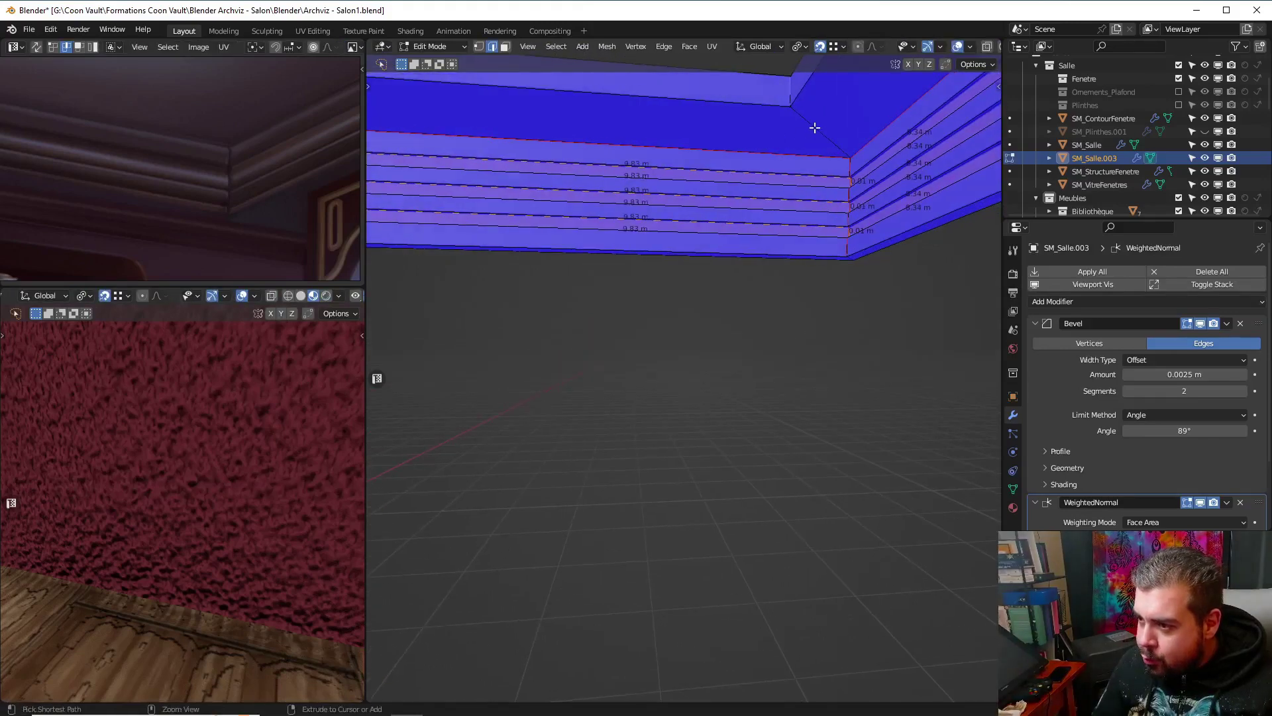
{"action": "key", "text": "ctrl+r"}
{"action": "scroll", "coordinate": [814, 127], "scroll_direction": "up", "scroll_amount": 2}
{"action": "left_click", "coordinate": [815, 127]}
{"action": "right_click", "coordinate": [814, 127]}
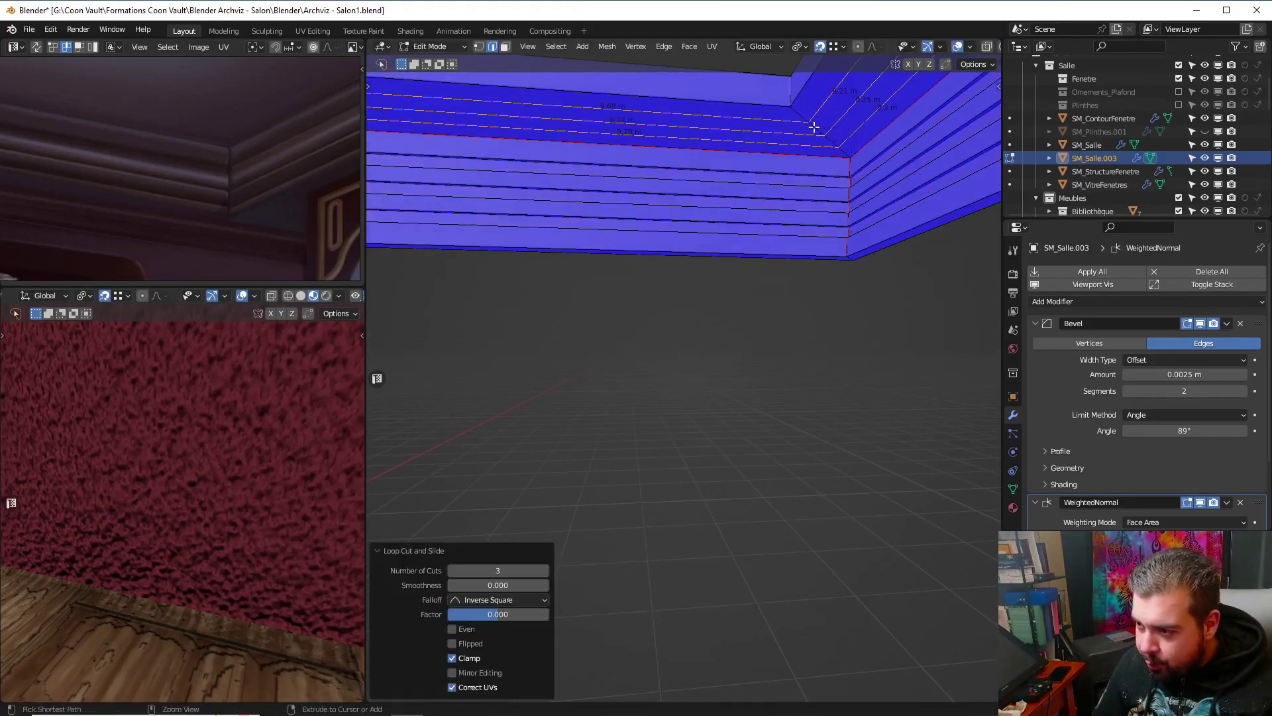
Bevel the three underside loop cuts with a width of 0.005 m
{"action": "key", "text": "ctrl+b"}
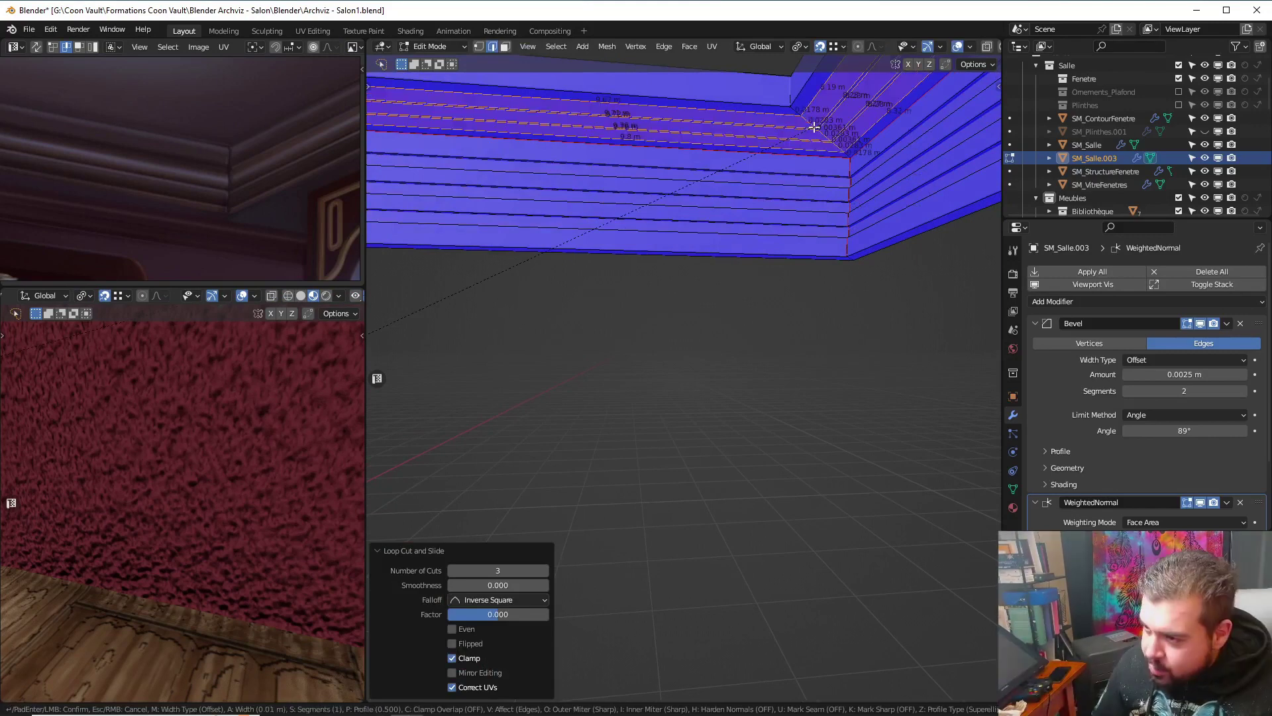
{"action": "key", "text": "BackSpace"}
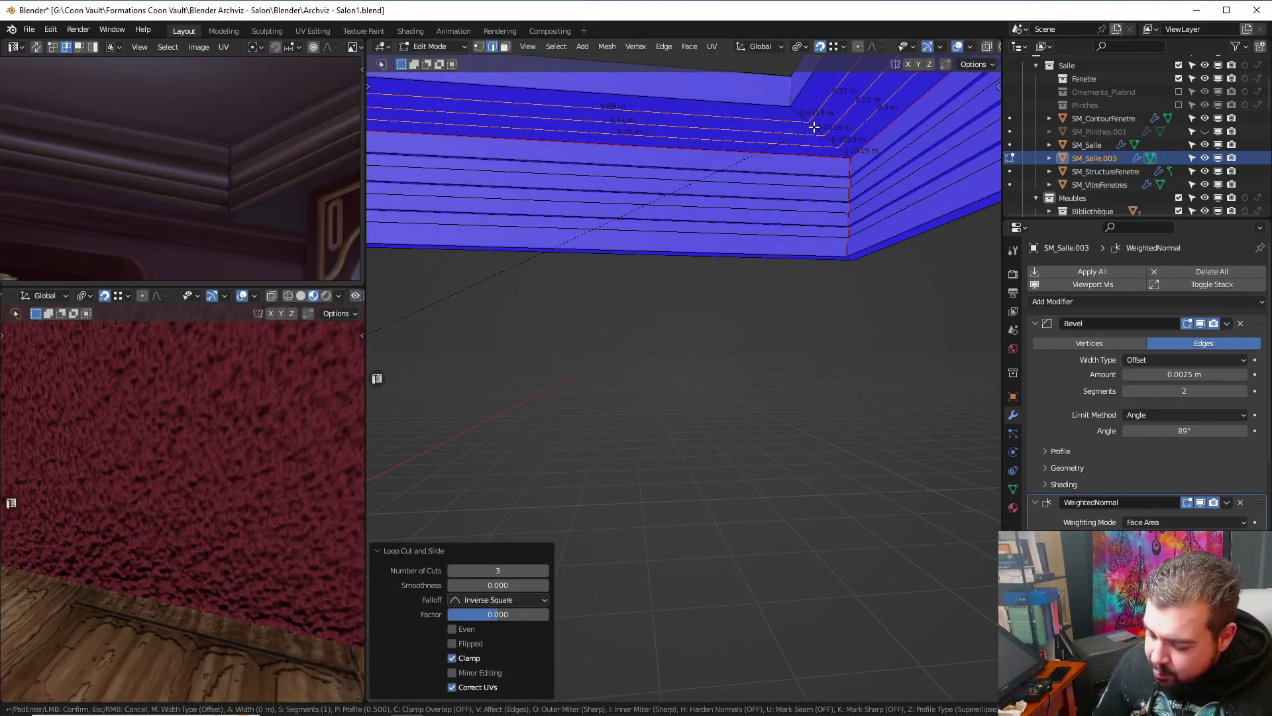
{"action": "type", "text": "0.005"}
{"action": "key", "text": "Return"}
Extrude the three underside bands by -0.005 m along global Z
{"action": "key", "text": "g"}
{"action": "key", "text": "z"}
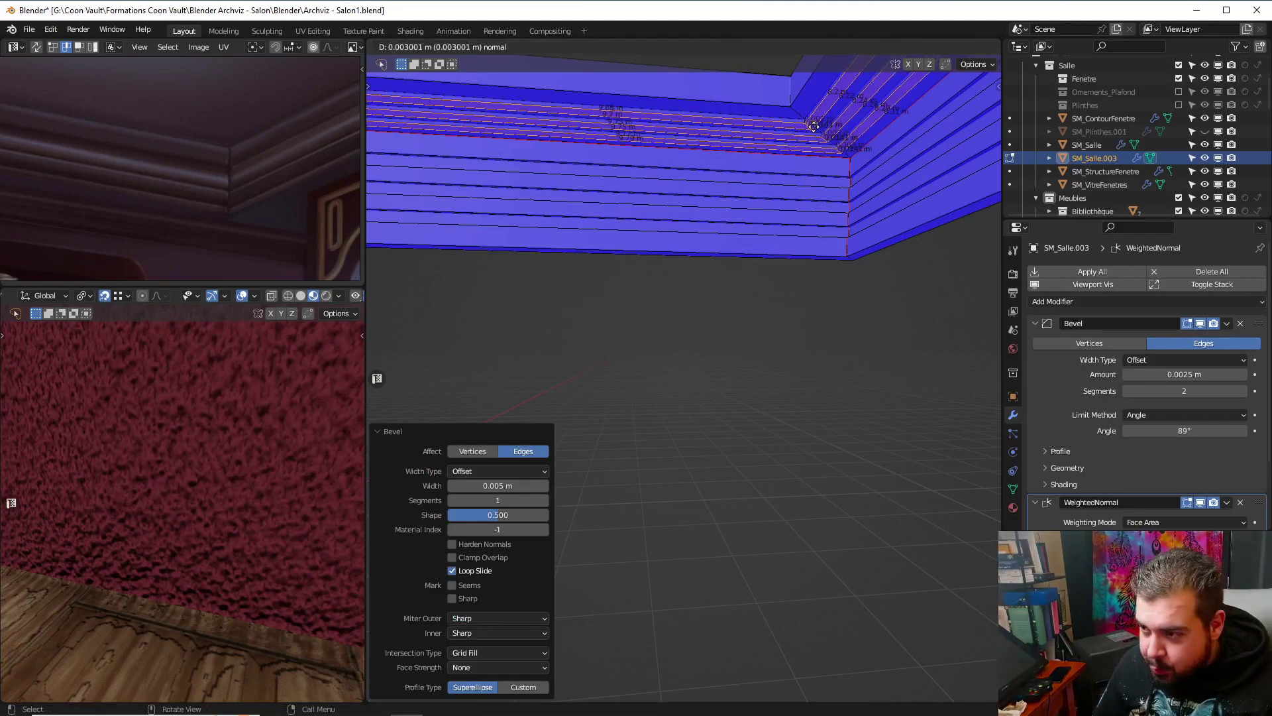
{"action": "type", "text": "0."}
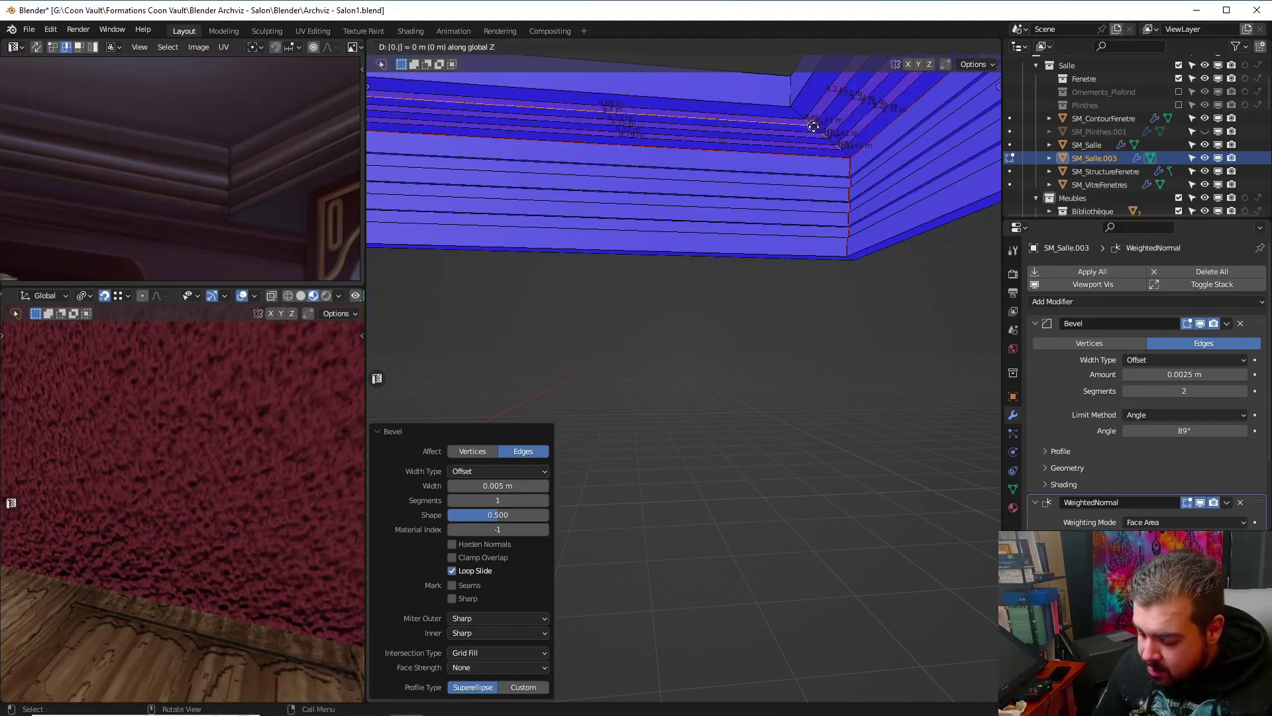
{"action": "type", "text": "0"}
{"action": "type", "text": "-"}
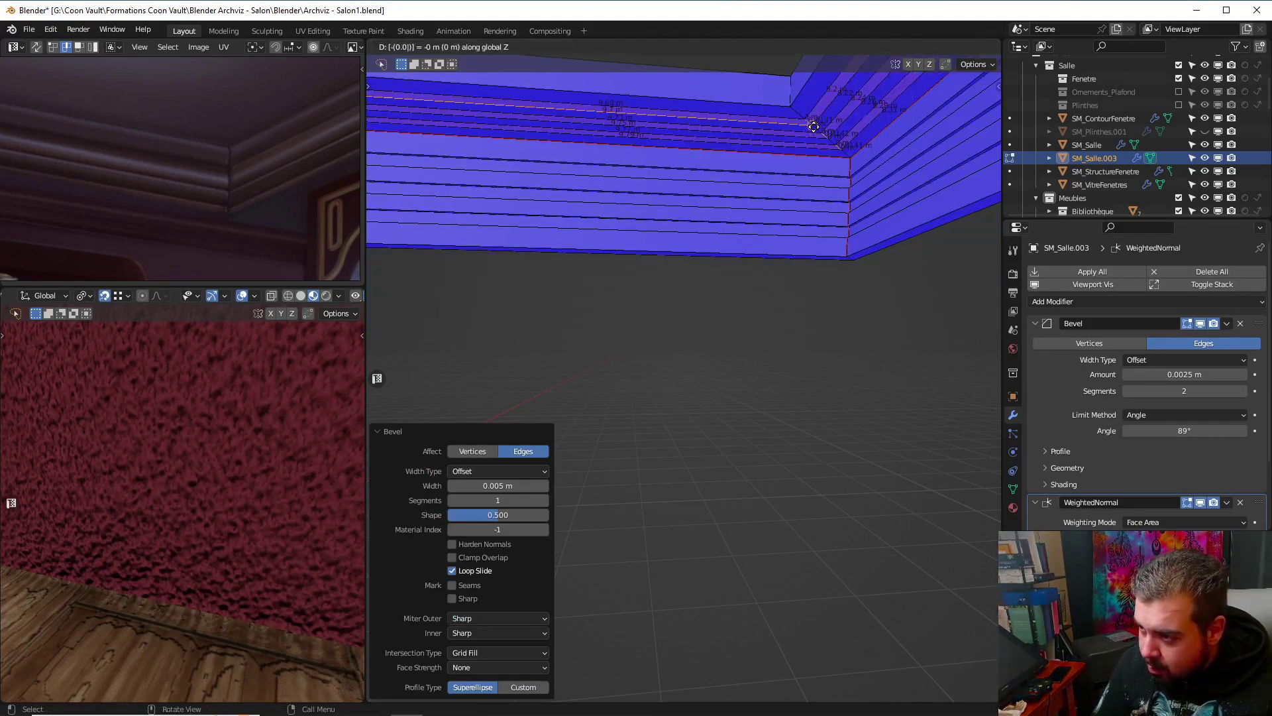
{"action": "type", "text": "5"}
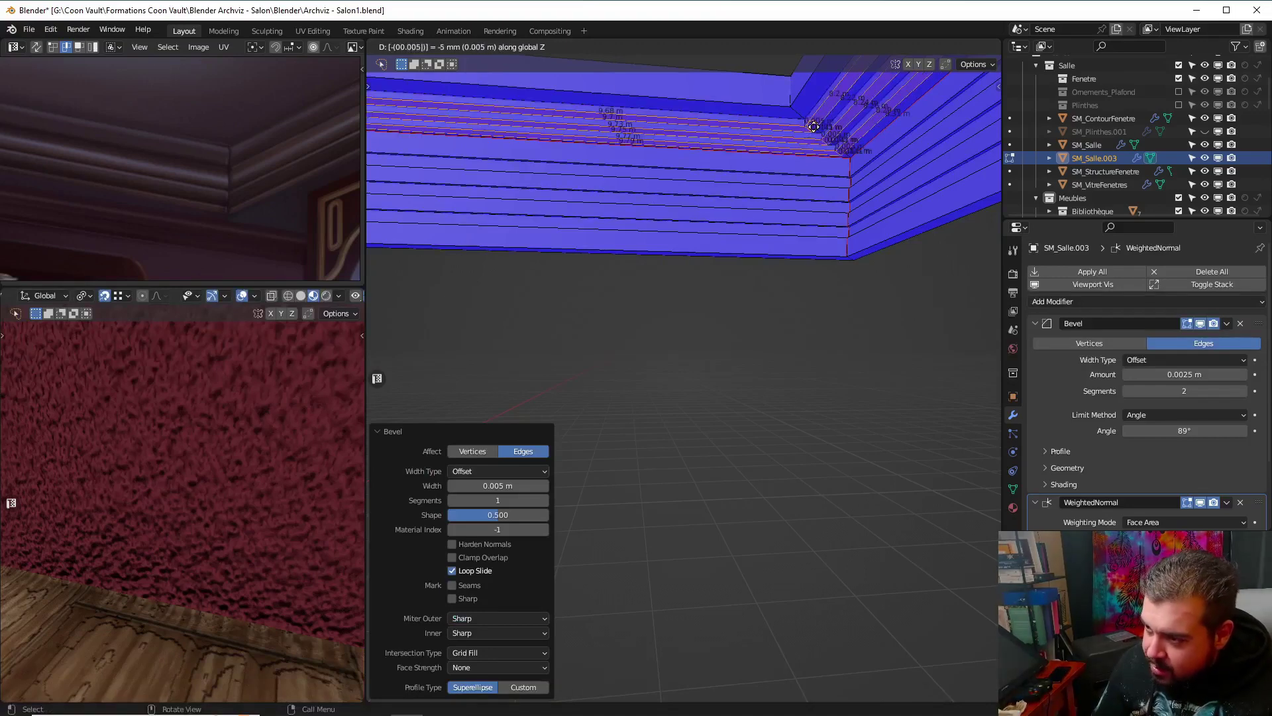
{"action": "key", "text": "Return"}
Leave Edit Mode, reapply rotation and scale to the extruded strip, and recentre its origin on the geometry
{"action": "key", "text": "ctrl+Tab"}
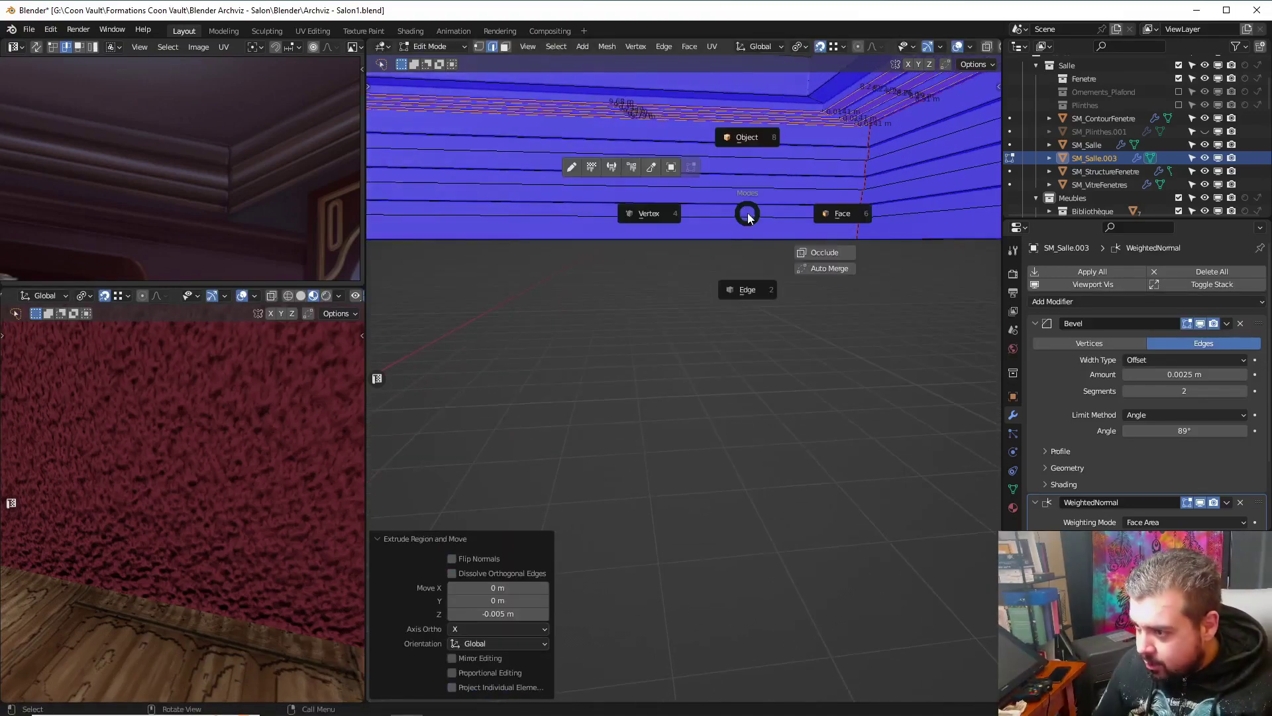
{"action": "left_click", "coordinate": [758, 144]}
{"action": "key", "text": "q"}
{"action": "left_click", "coordinate": [716, 67]}
{"action": "key", "text": "q"}
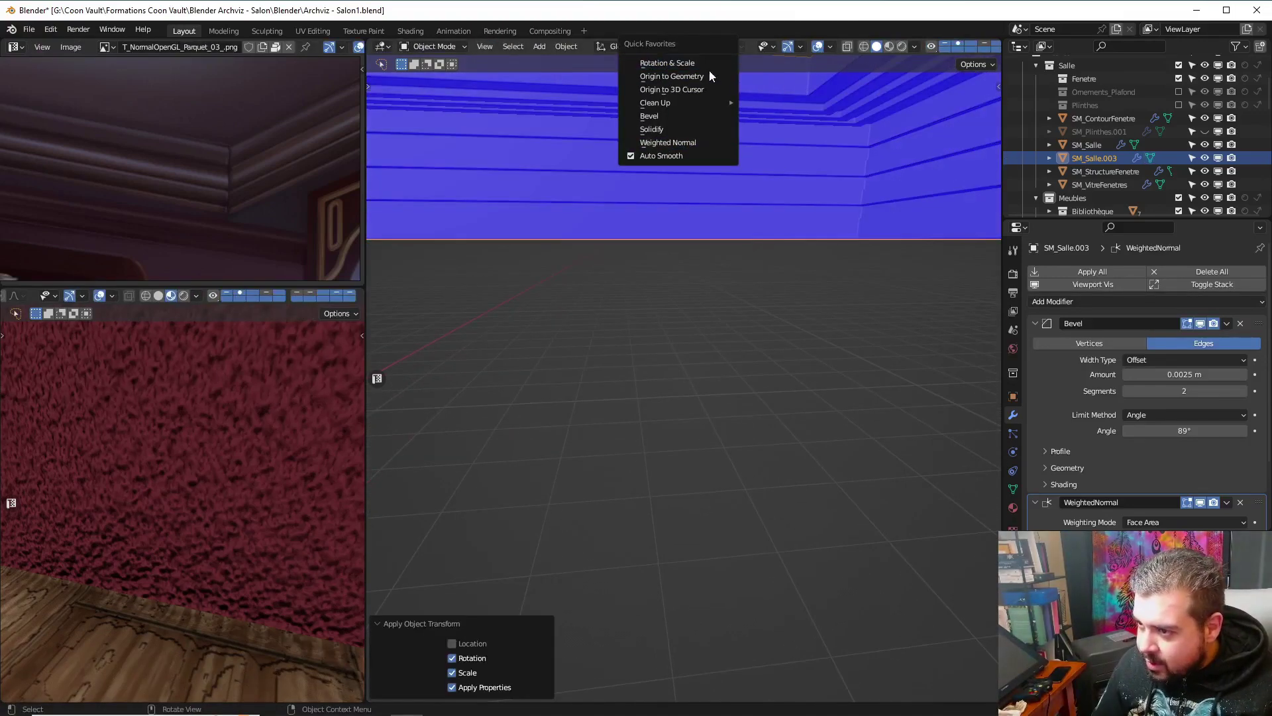
{"action": "left_click", "coordinate": [716, 78]}
Inspect the strip's corners and extruded bands from above and below, comparing Object Mode with Edit Mode
{"action": "middle_click_drag", "start_coordinate": [733, 124], "coordinate": [770, 147]}
{"action": "key", "text": "Tab"}
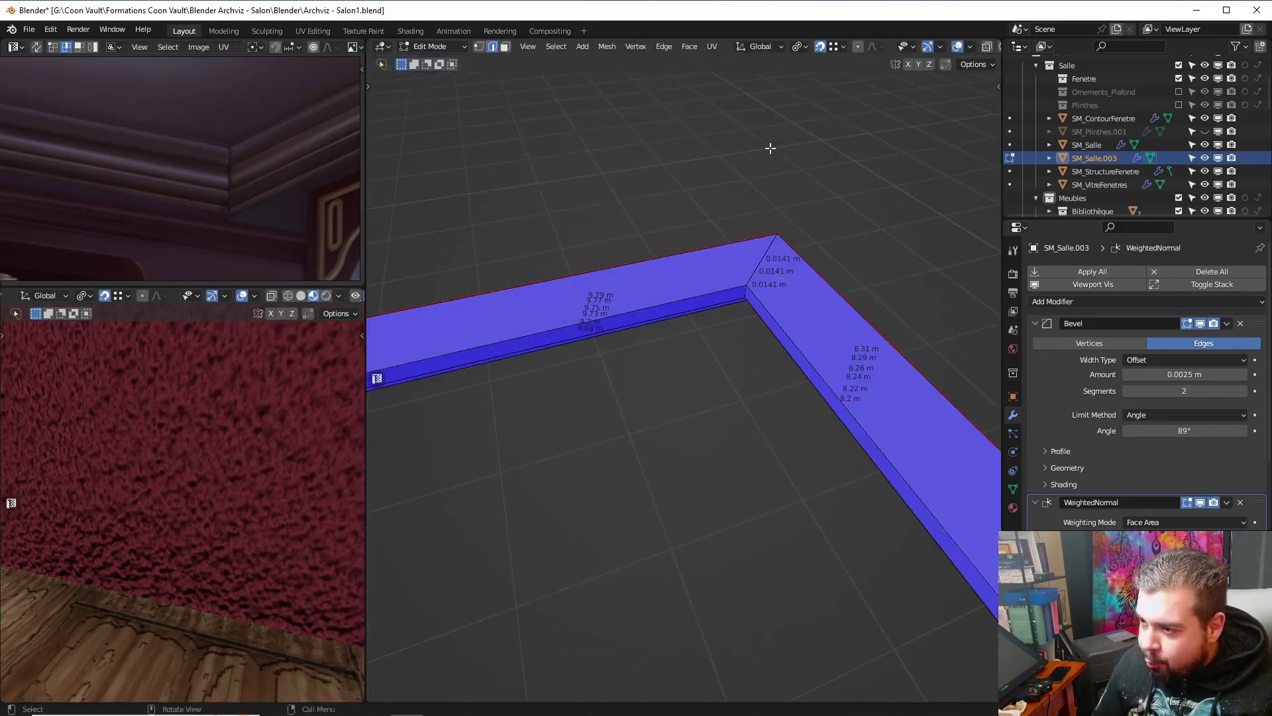
{"action": "middle_click_drag", "start_coordinate": [754, 269], "coordinate": [778, 302]}
{"action": "key", "text": "Tab"}
{"action": "key", "text": "Tab"}
{"action": "left_click", "coordinate": [767, 149]}
{"action": "middle_click_drag", "start_coordinate": [833, 263], "coordinate": [834, 303]}
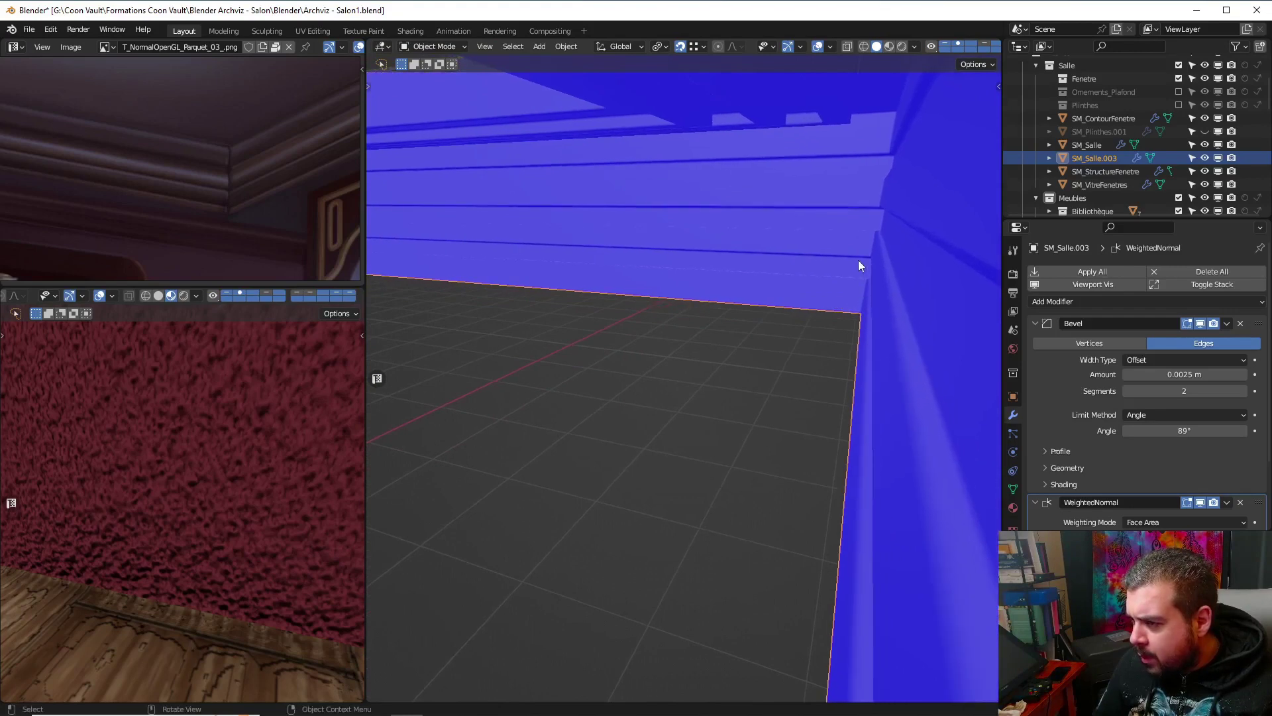
{"action": "key", "text": "ctrl+Tab"}
{"action": "left_click", "coordinate": [904, 253]}
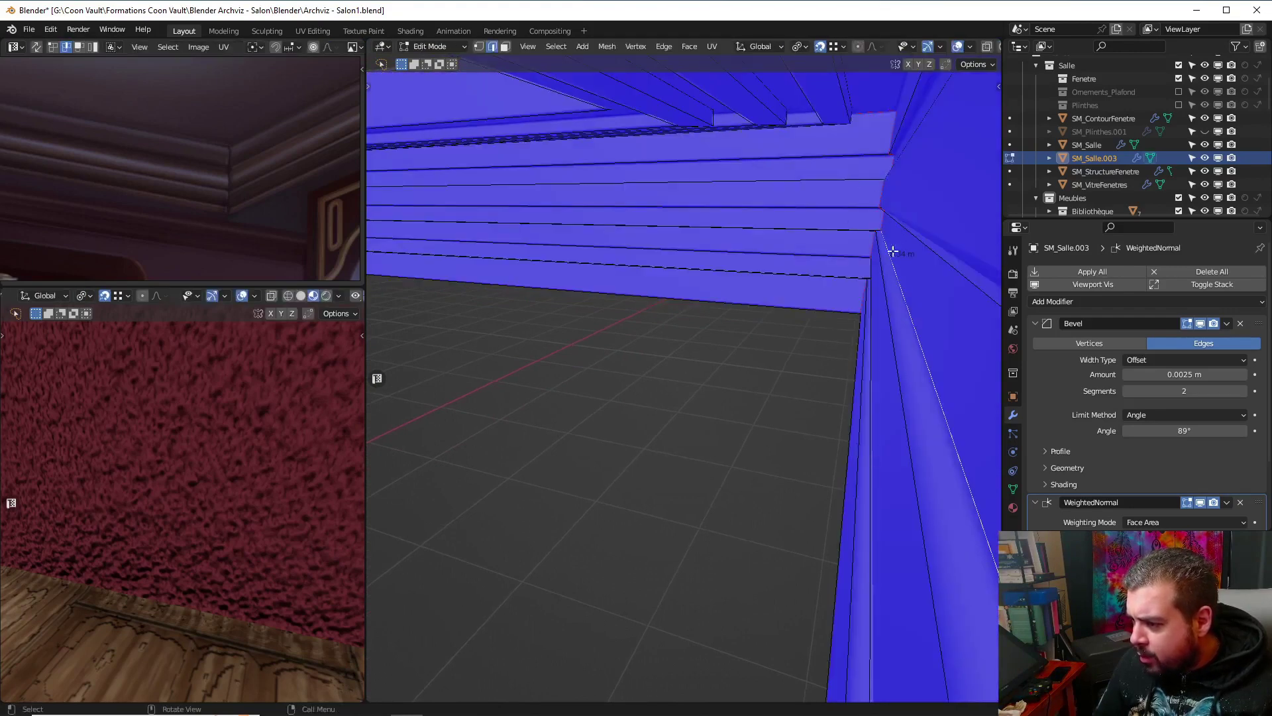
Scale the three face loops between the grooves on the strip's side by 1.002 in X and Y, locking global Z
{"action": "left_click", "coordinate": [505, 46]}
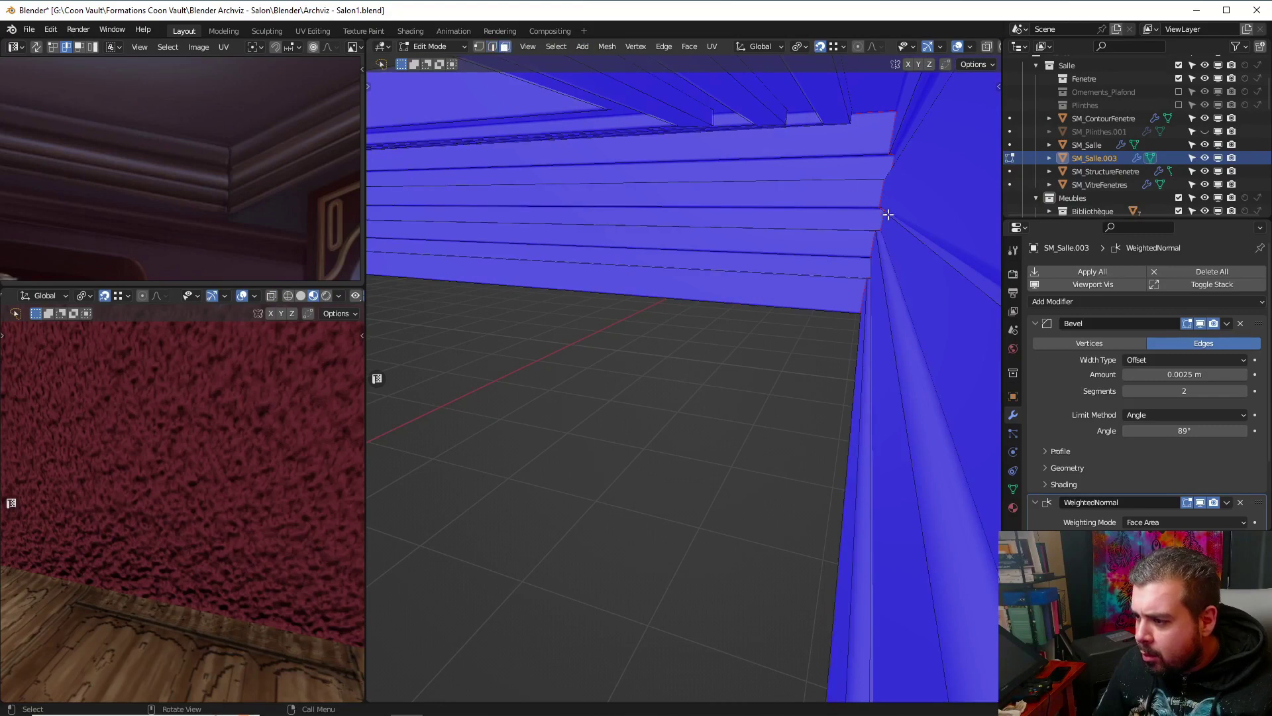
{"action": "scroll", "coordinate": [893, 243], "scroll_direction": "up", "scroll_amount": 3}
{"action": "scroll", "coordinate": [893, 243], "scroll_direction": "down", "scroll_amount": 3}
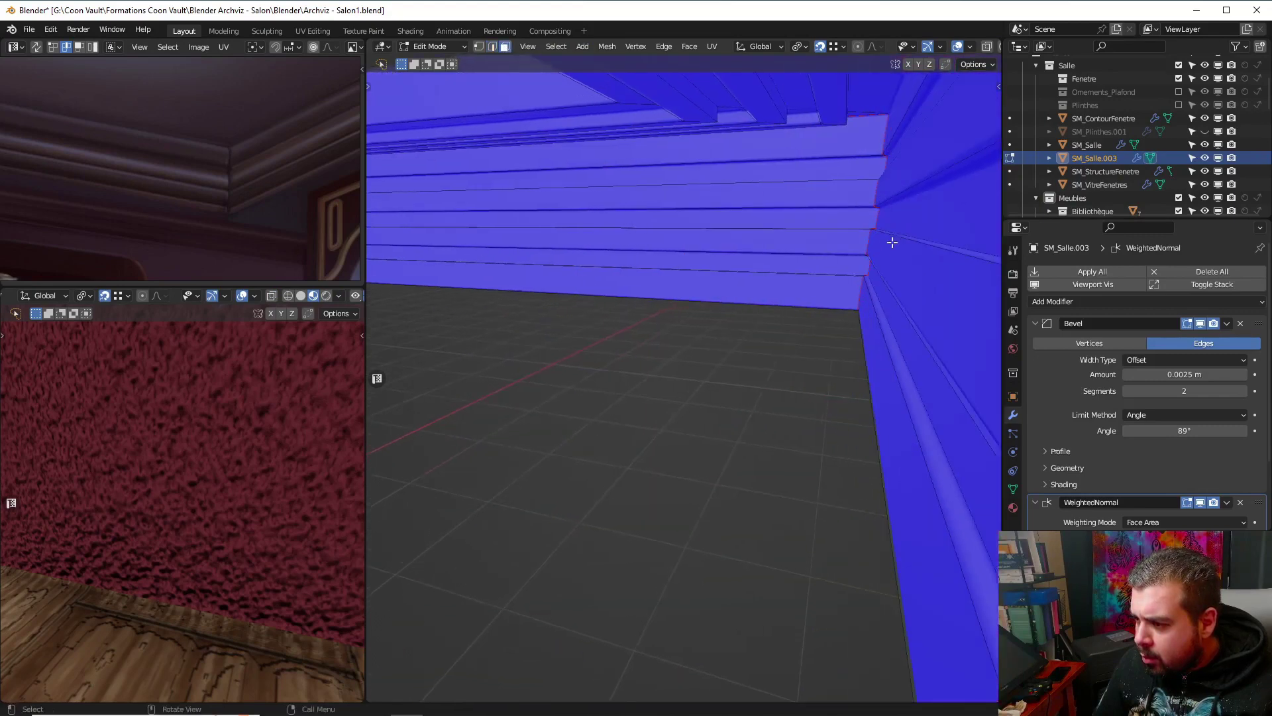
{"action": "left_click", "coordinate": [865, 270]}
{"action": "key", "text": "alt+a"}
{"action": "left_click", "coordinate": [865, 271], "text": "alt"}
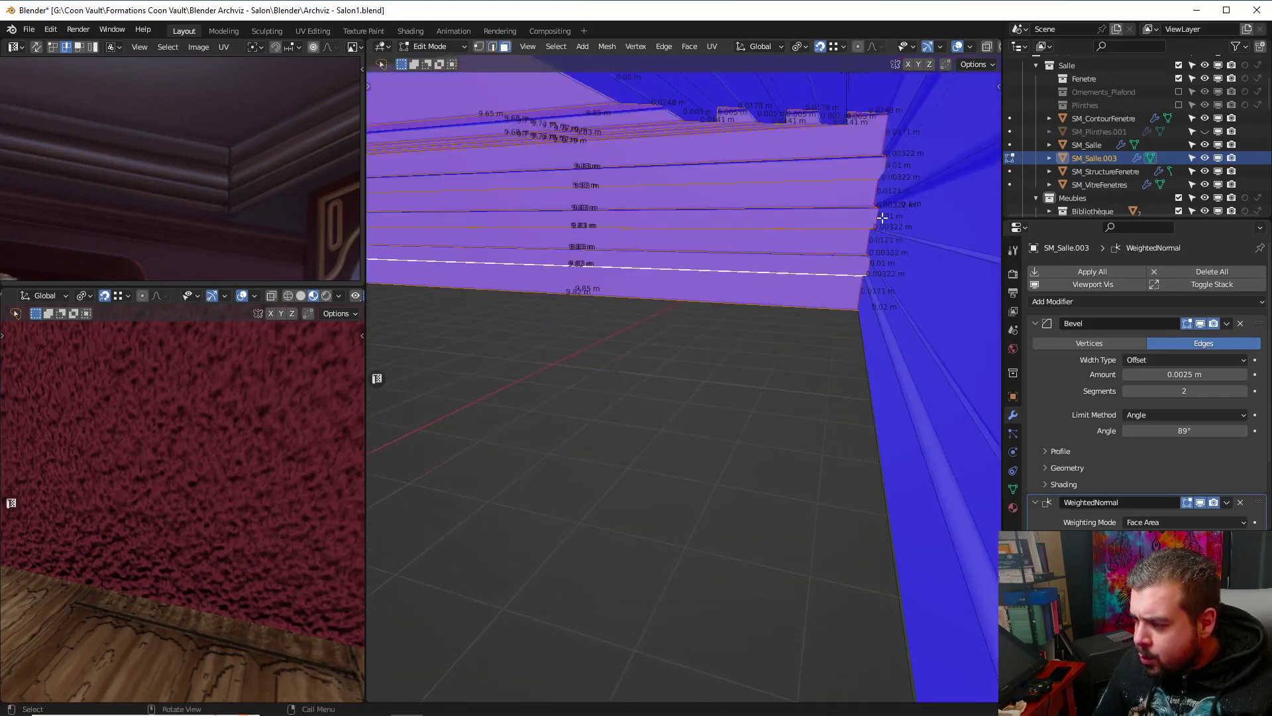
{"action": "key", "text": "a"}
{"action": "left_click", "coordinate": [879, 154]}
{"action": "left_click", "coordinate": [871, 260], "text": "alt"}
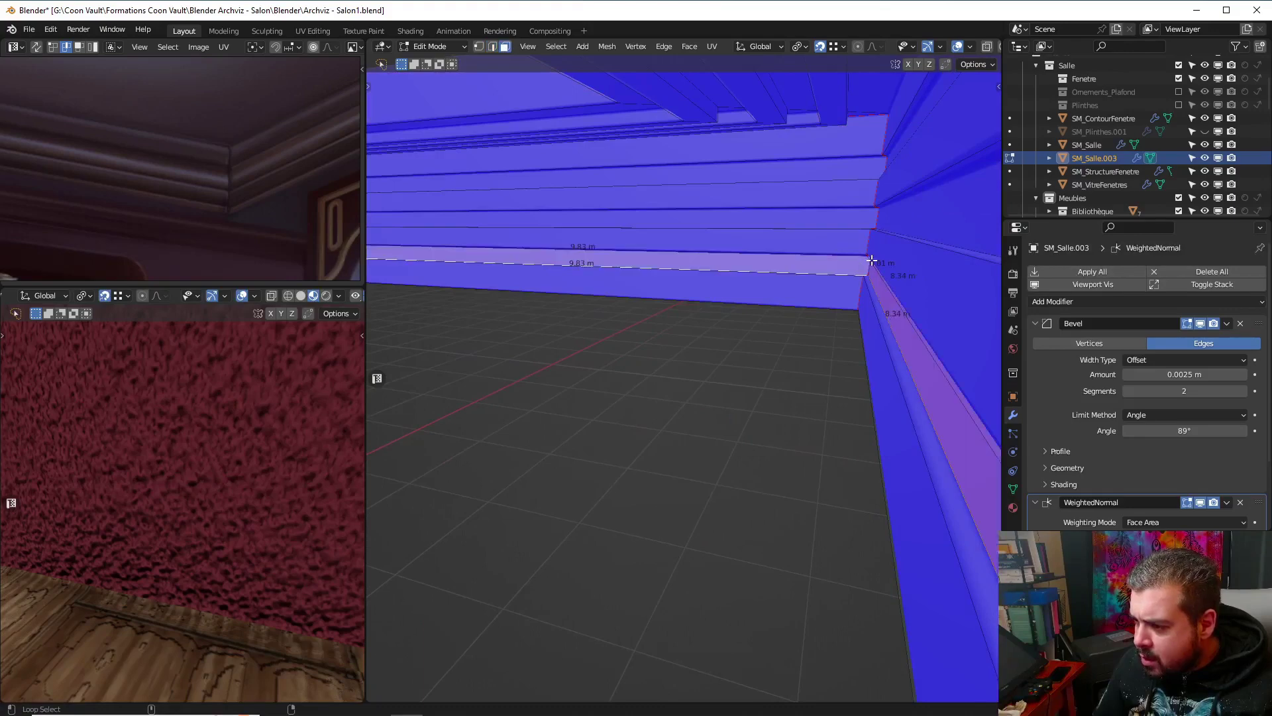
{"action": "left_click", "coordinate": [876, 218], "text": "alt+shift"}
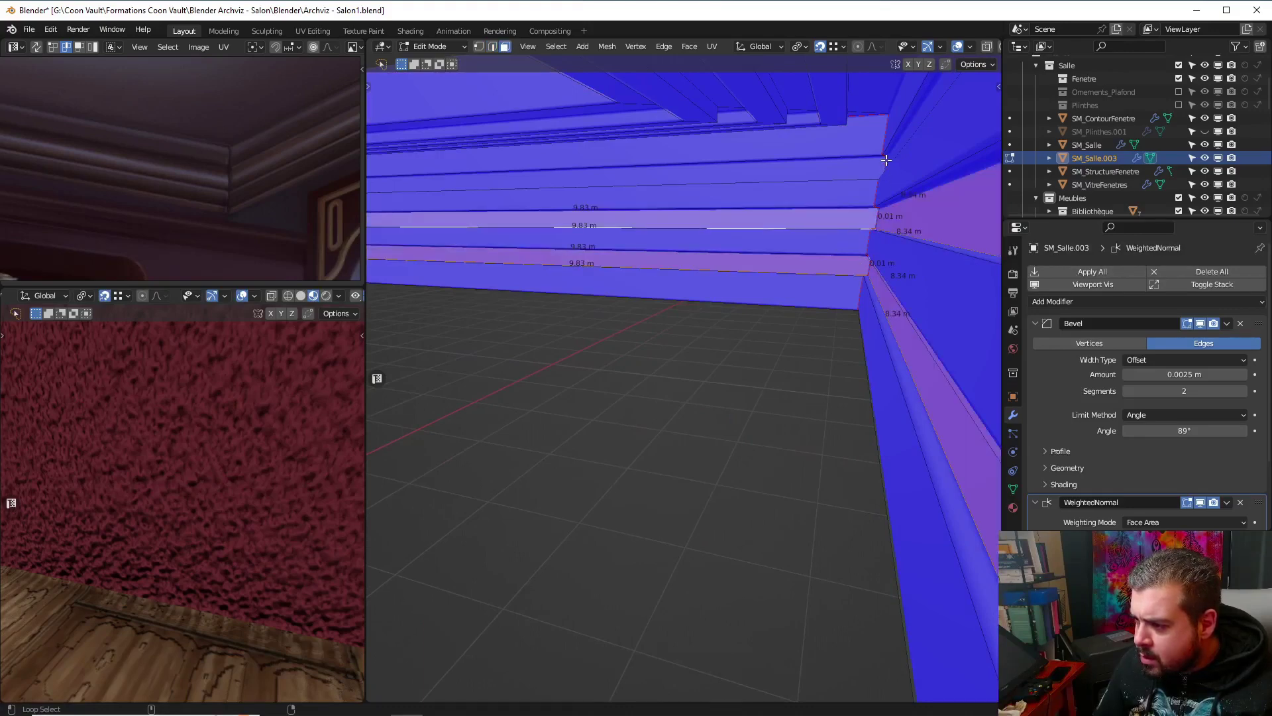
{"action": "left_click", "coordinate": [886, 160], "text": "alt+shift"}
{"action": "key", "text": "s"}
{"action": "key", "text": "shift+z"}
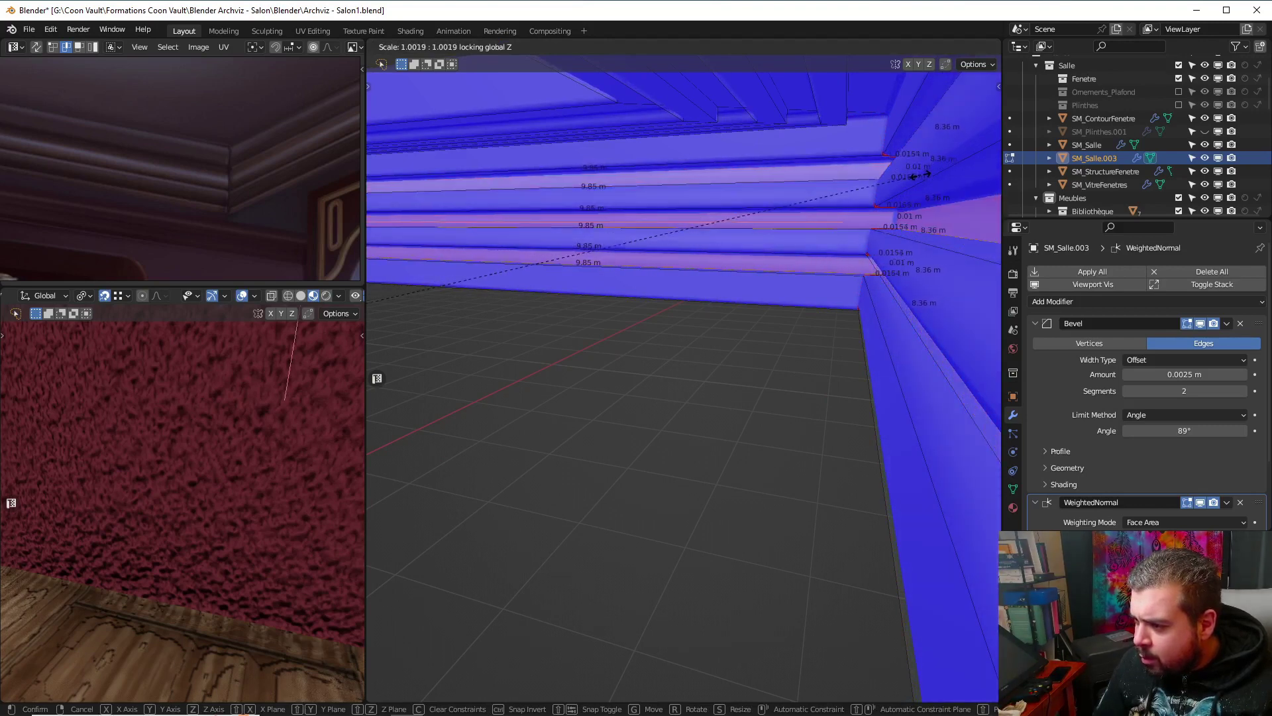
{"action": "left_click", "coordinate": [921, 177]}
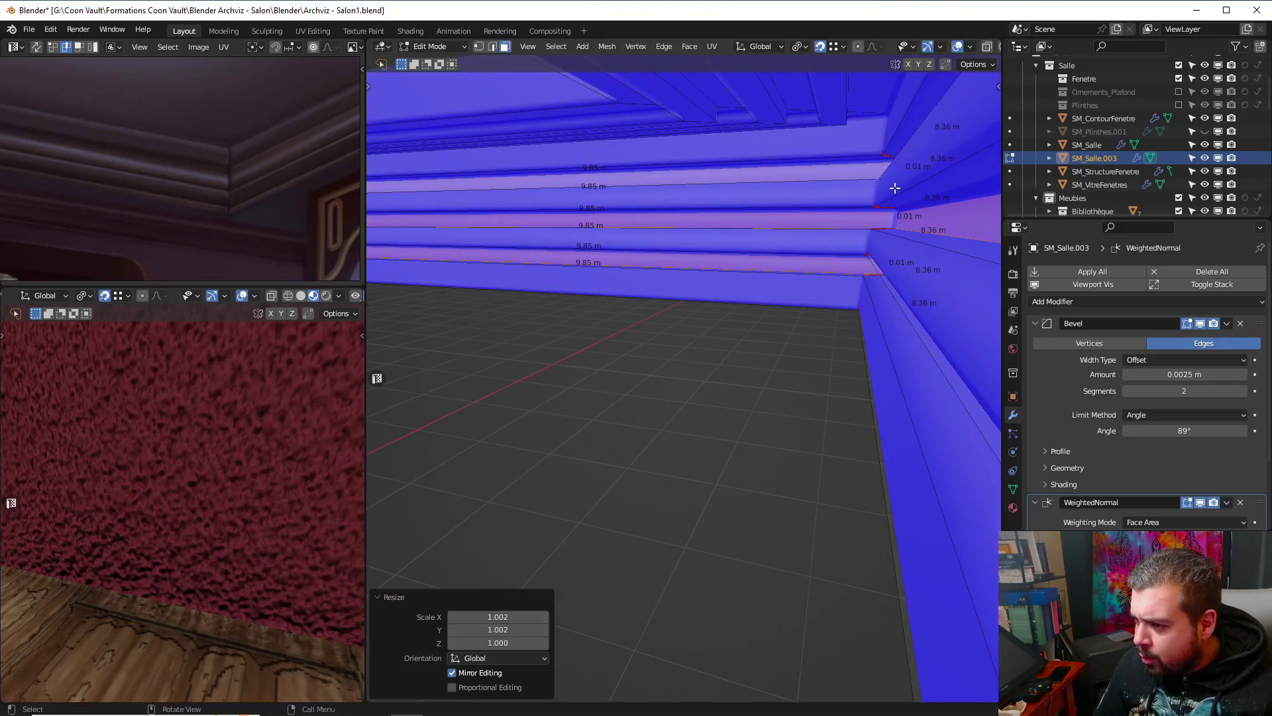
{"action": "key", "text": "a"}
{"action": "left_click", "coordinate": [888, 142]}
{"action": "middle_click_drag", "start_coordinate": [875, 141], "coordinate": [862, 156], "text": "shift"}
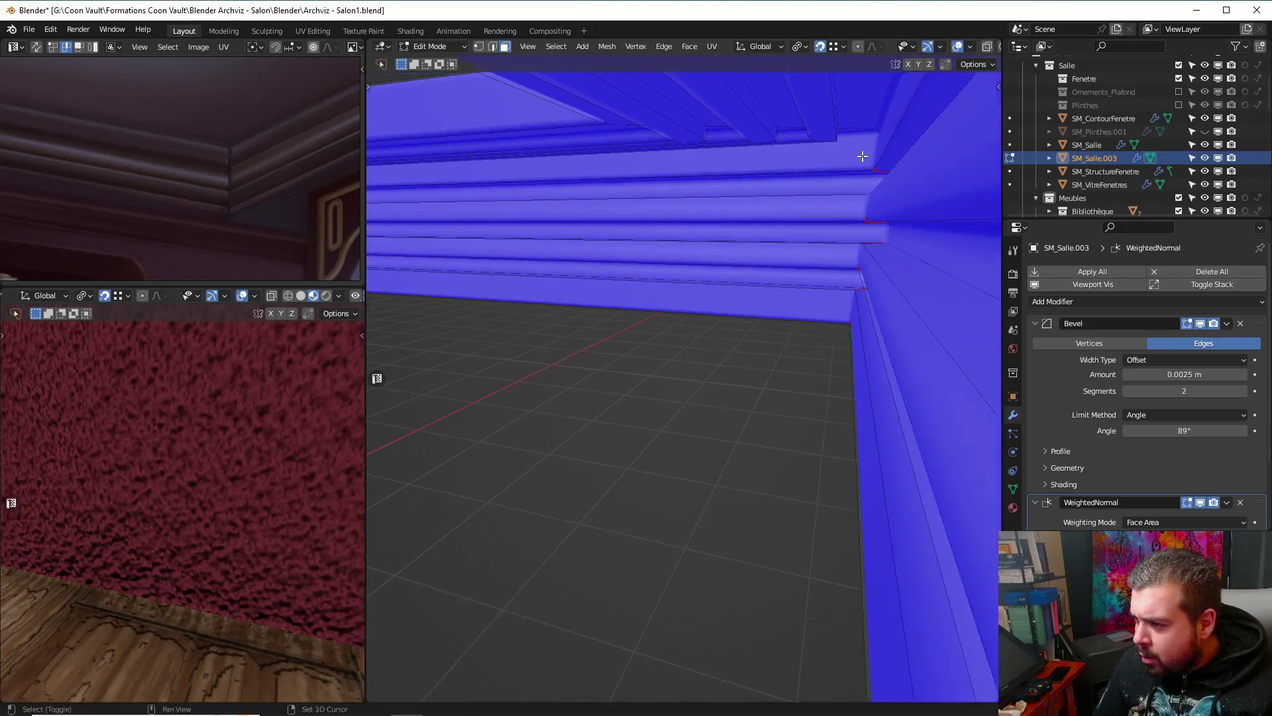
{"action": "left_click", "coordinate": [827, 131], "text": "shift"}
{"action": "left_click", "coordinate": [747, 130], "text": "shift"}
{"action": "left_click", "coordinate": [656, 132], "text": "shift"}
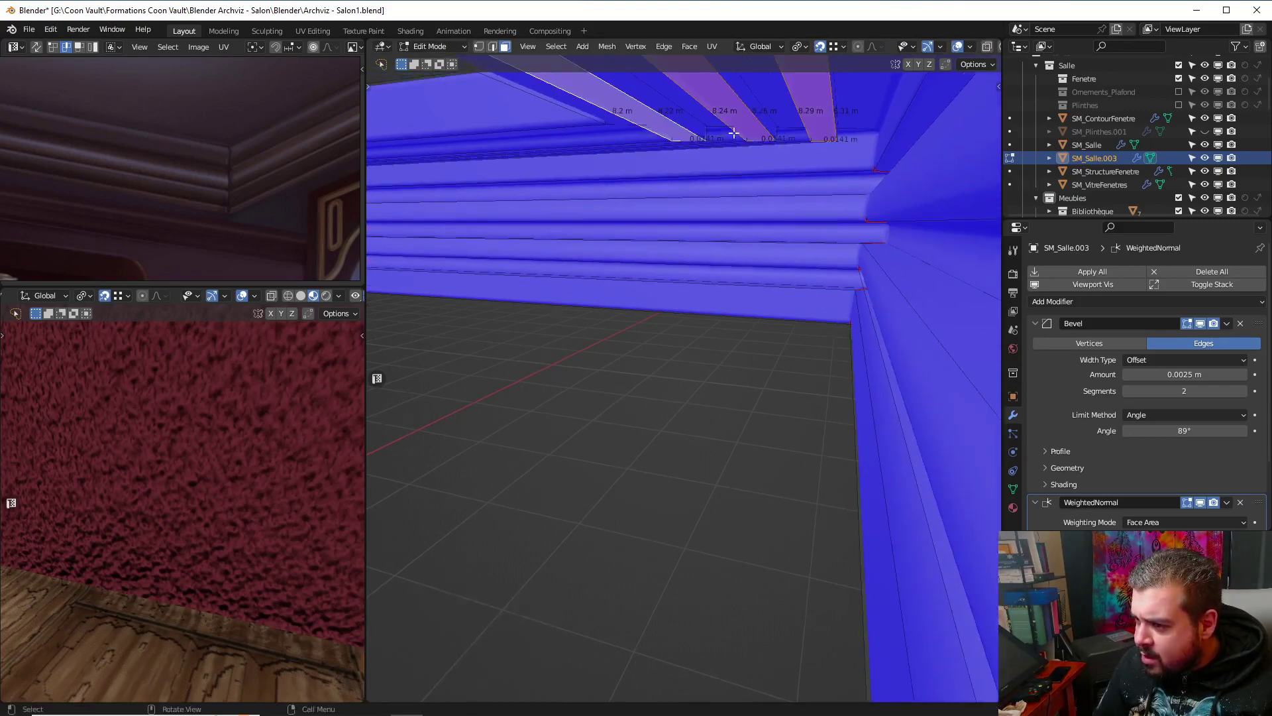
{"action": "middle_click_drag", "start_coordinate": [733, 132], "coordinate": [771, 120]}
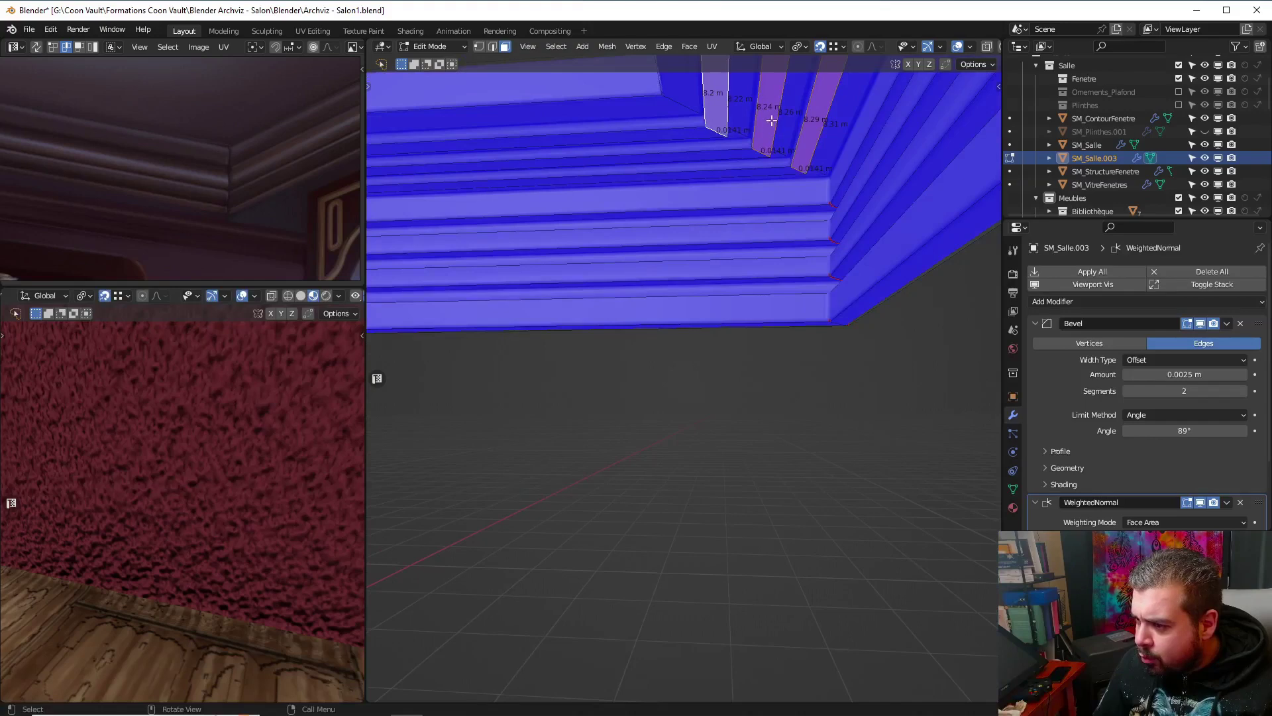
{"action": "left_click", "coordinate": [759, 152], "text": "alt"}
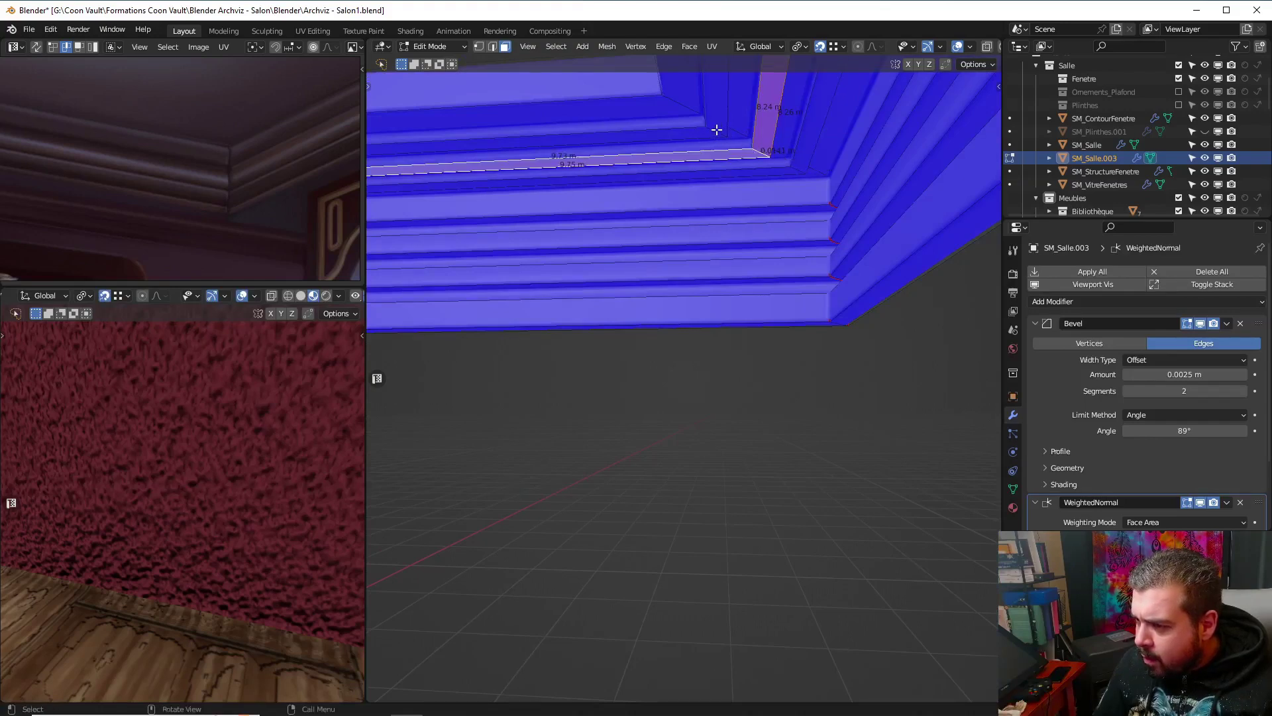
Leave Edit Mode and set the Bevel modifier's outer miter to Arc
{"action": "middle_click_drag", "start_coordinate": [716, 129], "coordinate": [729, 265]}
{"action": "key", "text": "ctrl+Tab"}
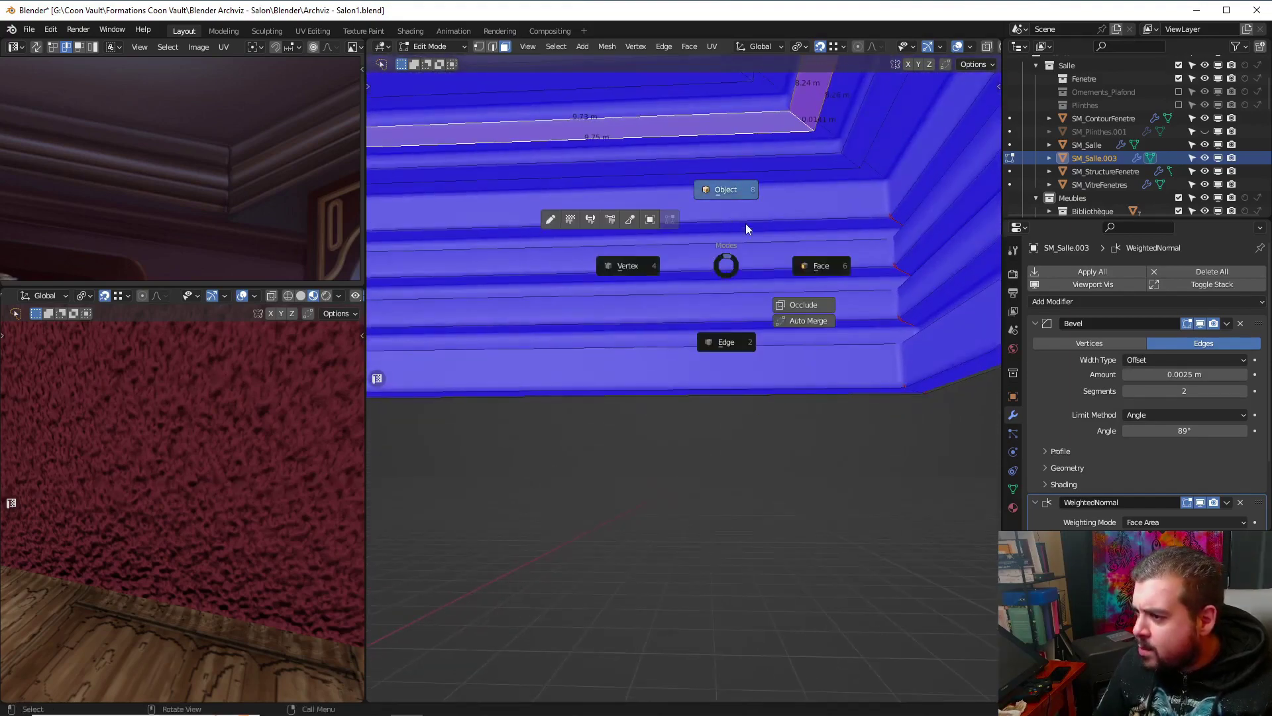
{"action": "left_click", "coordinate": [745, 226]}
{"action": "middle_click_drag", "start_coordinate": [801, 241], "coordinate": [885, 346]}
{"action": "scroll", "coordinate": [1135, 434], "scroll_direction": "down", "scroll_amount": 3}
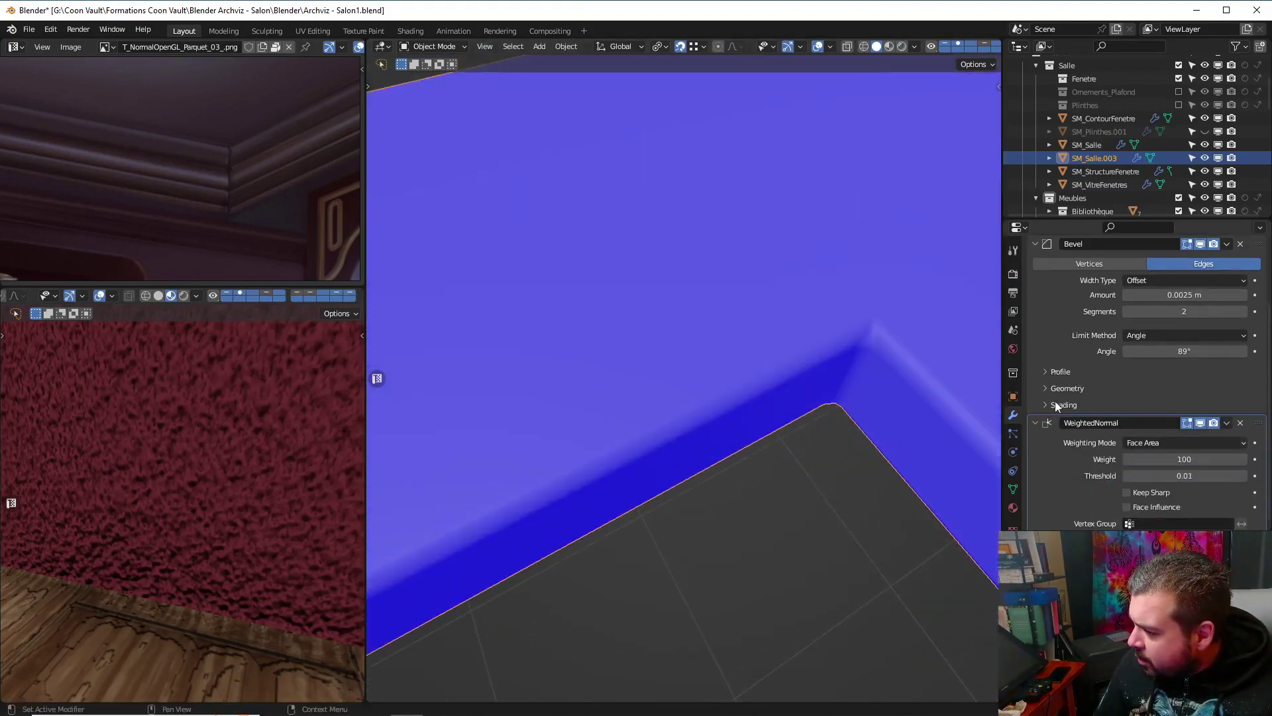
{"action": "left_click", "coordinate": [1056, 389]}
{"action": "left_click", "coordinate": [1147, 409]}
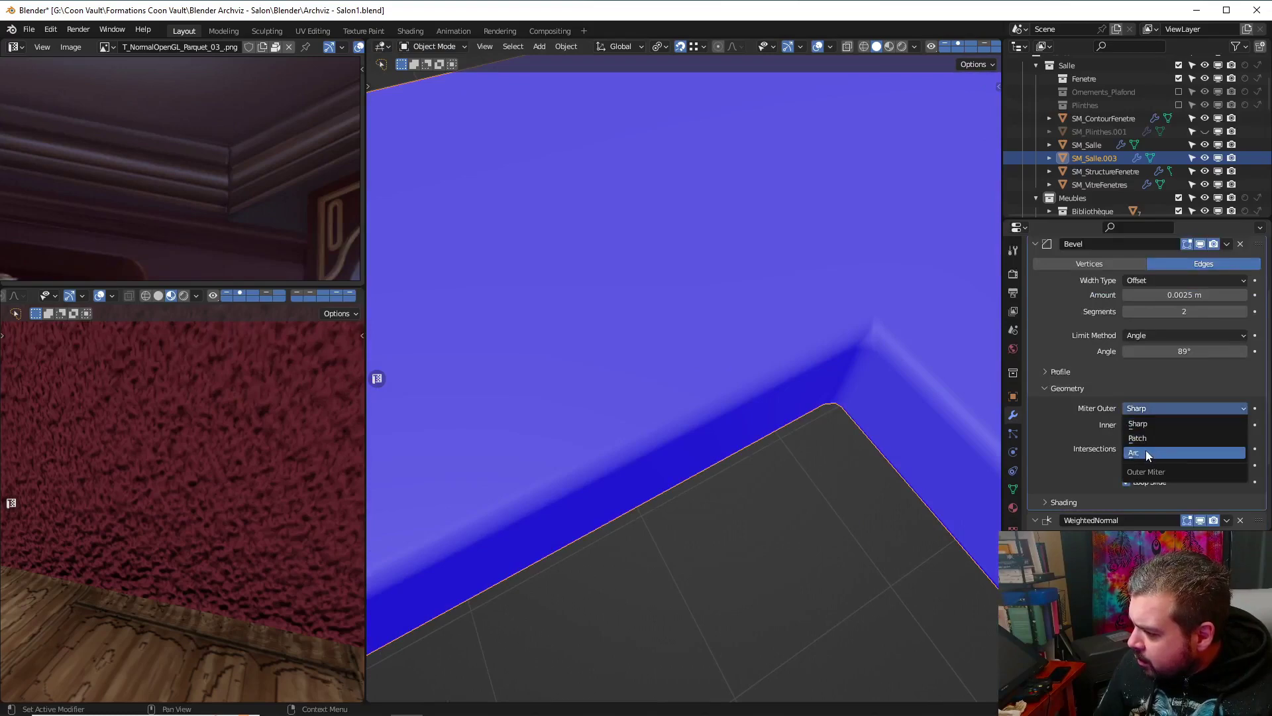
{"action": "left_click", "coordinate": [1146, 451]}
Reapply rotation and scale to the ceiling strip and recentre its origin on the geometry
{"action": "middle_click_drag", "start_coordinate": [832, 364], "coordinate": [807, 259]}
{"action": "key", "text": "q"}
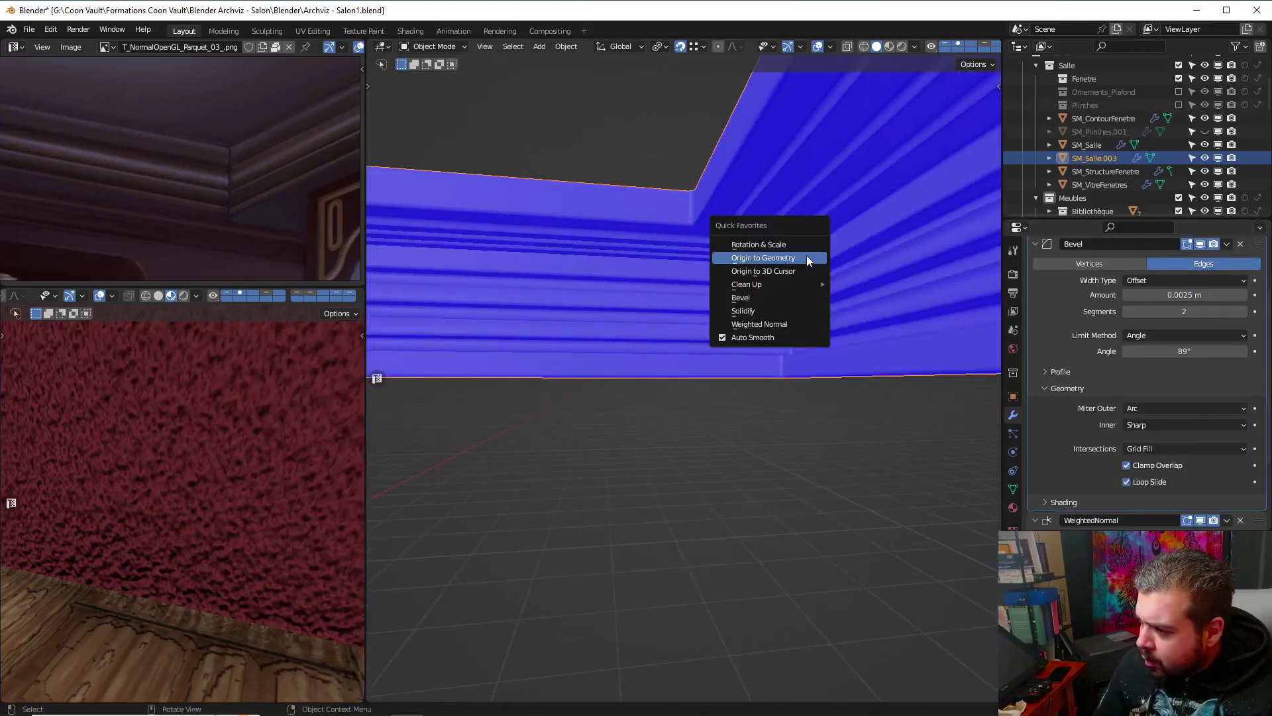
{"action": "left_click", "coordinate": [794, 248]}
{"action": "key", "text": "q"}
{"action": "left_click", "coordinate": [772, 263]}
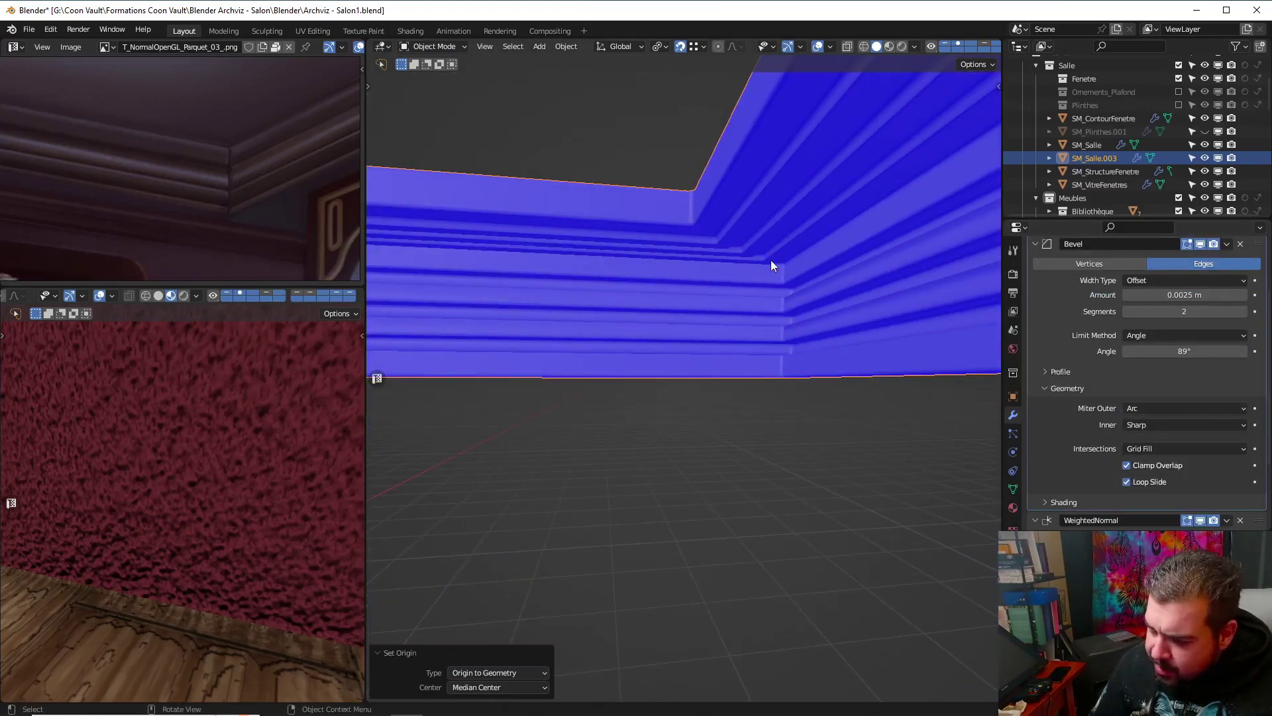
Return from local view to the full room and enter Edit Mode on the ceiling strip with nothing selected
{"action": "key", "text": "KP_Divide"}
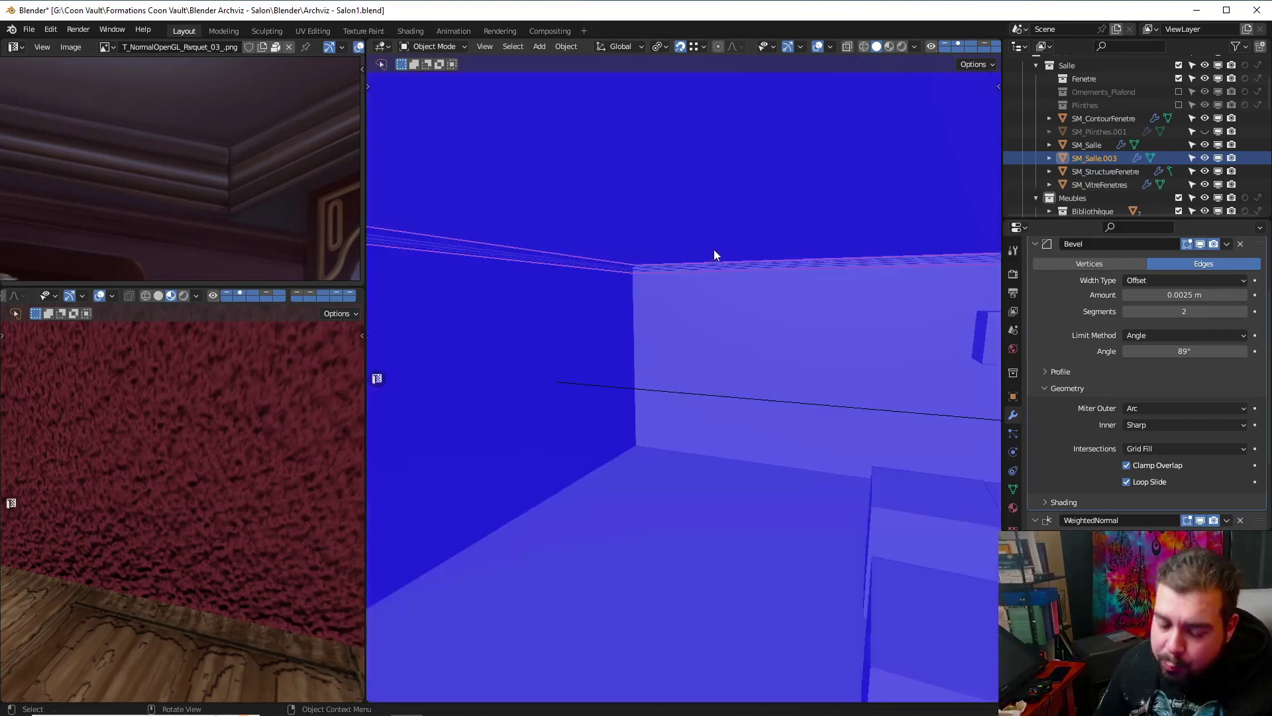
{"action": "mouse_move", "coordinate": [714, 249]}
{"action": "middle_mouse_down"}
{"action": "mouse_move", "coordinate": [714, 277]}
{"action": "mouse_move", "coordinate": [761, 312]}
{"action": "mouse_move", "coordinate": [619, 269]}
{"action": "mouse_move", "coordinate": [722, 254]}
{"action": "middle_mouse_up"}
{"action": "key", "text": "Tab"}
{"action": "left_click", "coordinate": [715, 189]}
{"action": "middle_click_drag", "start_coordinate": [709, 298], "coordinate": [722, 257]}
{"action": "key", "text": "a"}
{"action": "left_click", "coordinate": [722, 190]}
{"action": "middle_click_drag", "start_coordinate": [721, 185], "coordinate": [724, 241], "text": "shift"}
{"action": "scroll", "coordinate": [705, 236], "scroll_direction": "up", "scroll_amount": 1}
{"action": "key", "text": "a"}
{"action": "left_click", "coordinate": [711, 191]}
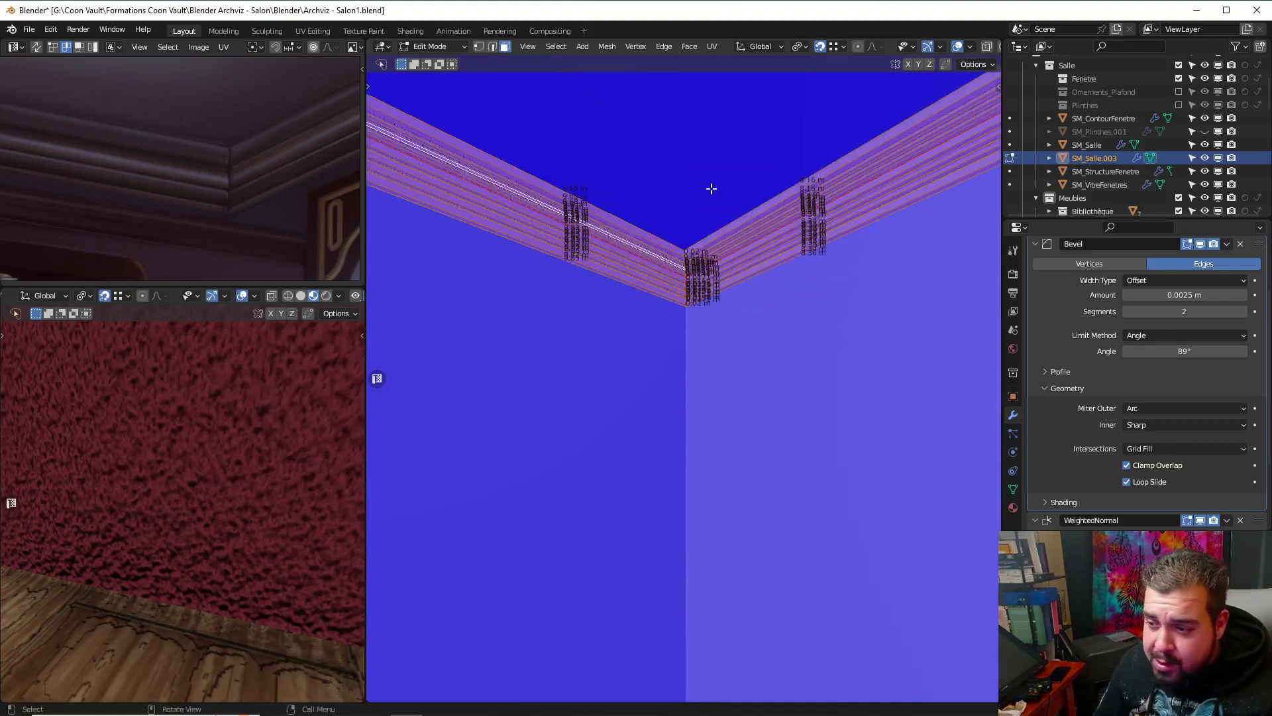
{"action": "key", "text": "a"}
{"action": "left_click", "coordinate": [710, 140]}
Try to select the strip's sharp edges while in face select mode
{"action": "left_click", "coordinate": [556, 48]}
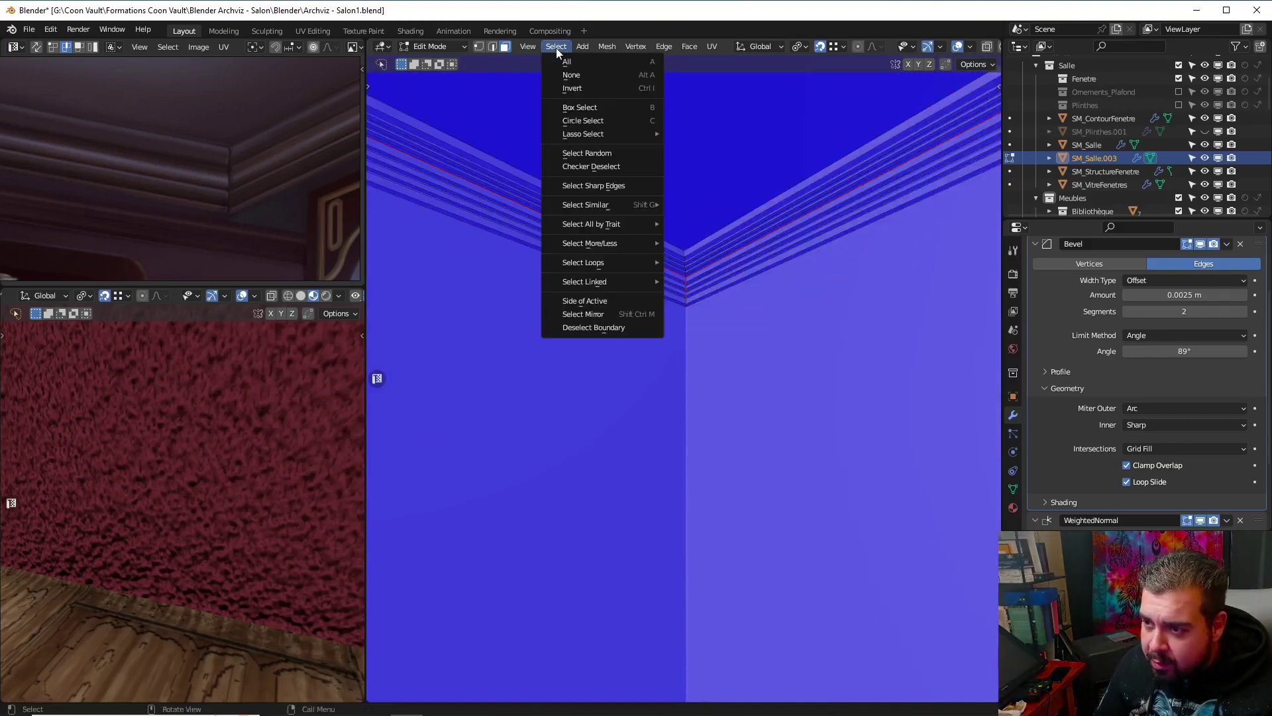
{"action": "left_click", "coordinate": [622, 186]}
{"action": "key", "text": "a"}
{"action": "left_click", "coordinate": [689, 149]}
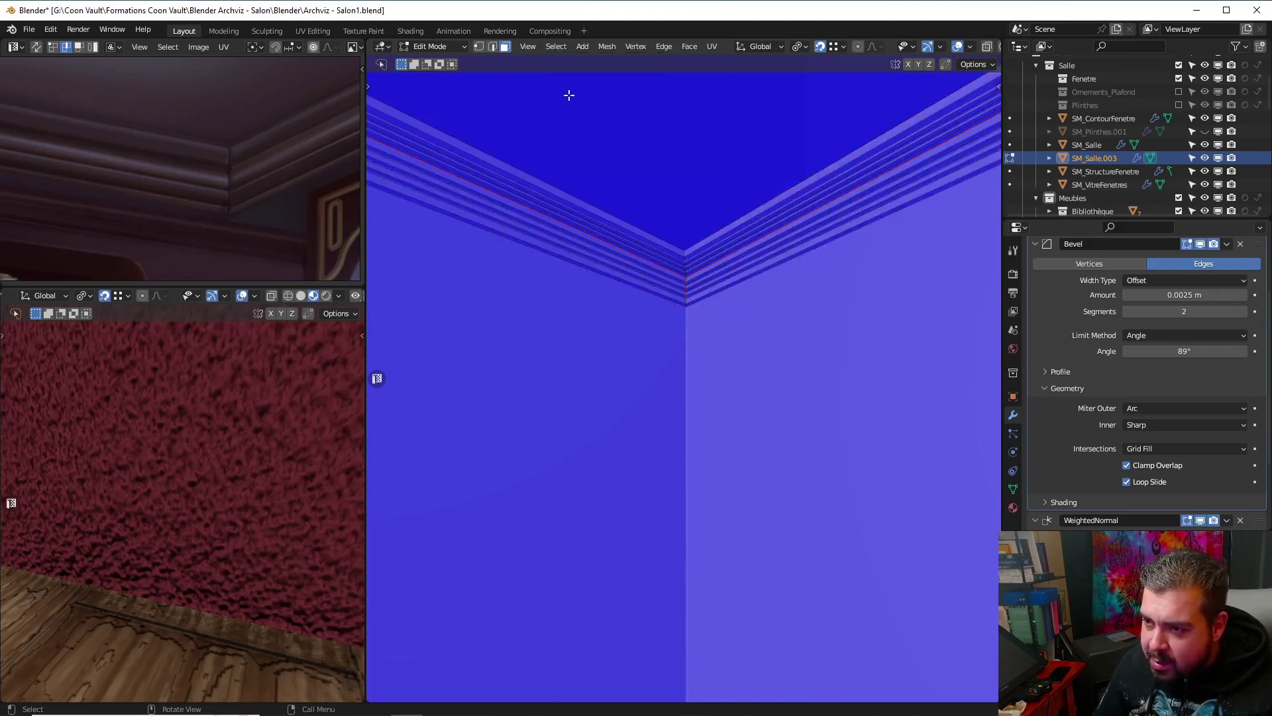
Select the strip's sharp edges in edge select mode with 30° sharpness and mark them as seams
{"action": "left_click", "coordinate": [493, 48]}
{"action": "left_click", "coordinate": [556, 46]}
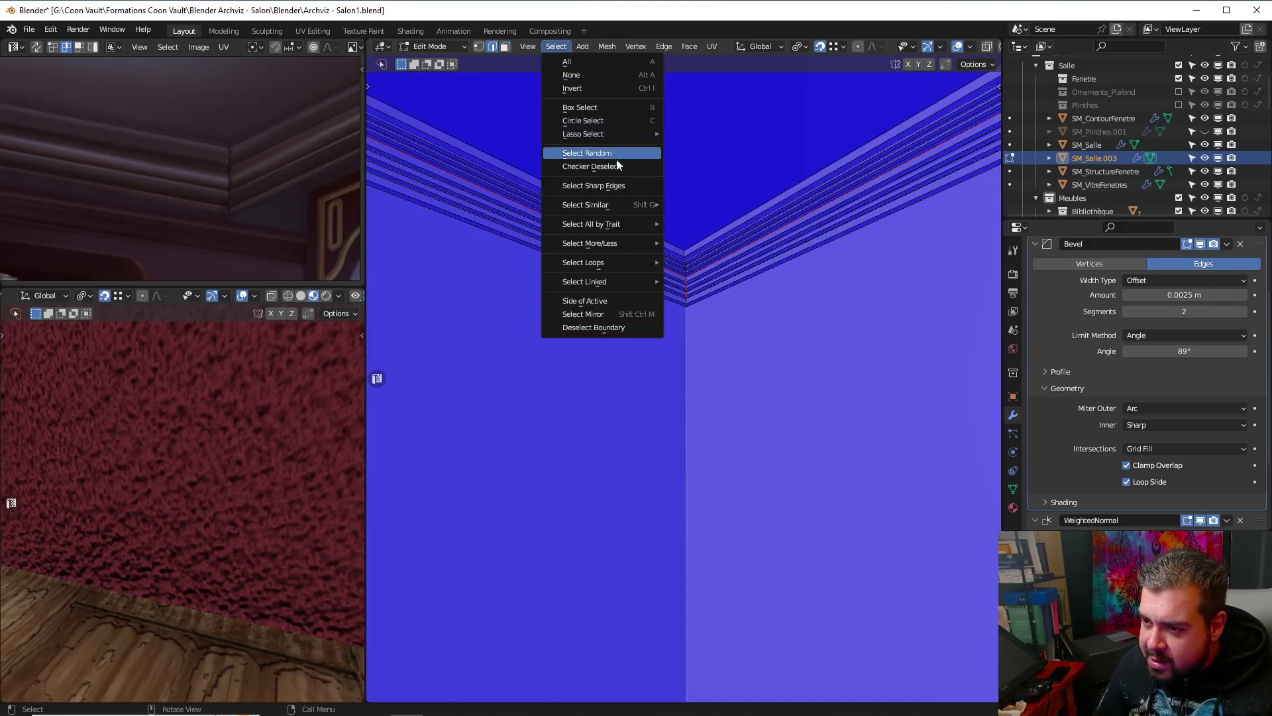
{"action": "left_click", "coordinate": [646, 181]}
{"action": "key", "text": "ctrl+e"}
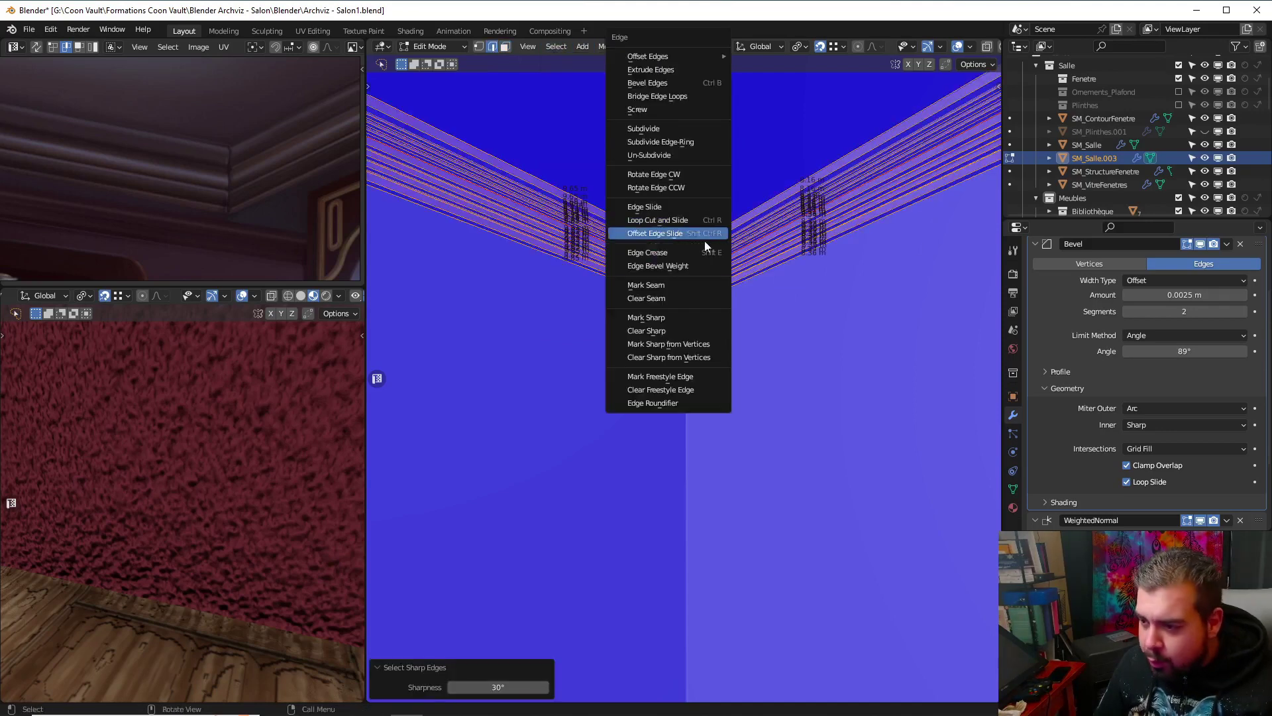
{"action": "left_click", "coordinate": [672, 283]}
Unwrap the entire strip with the Angle Based method and a 0.001 margin
{"action": "key", "text": "a"}
{"action": "left_click", "coordinate": [673, 165]}
{"action": "key", "text": "u"}
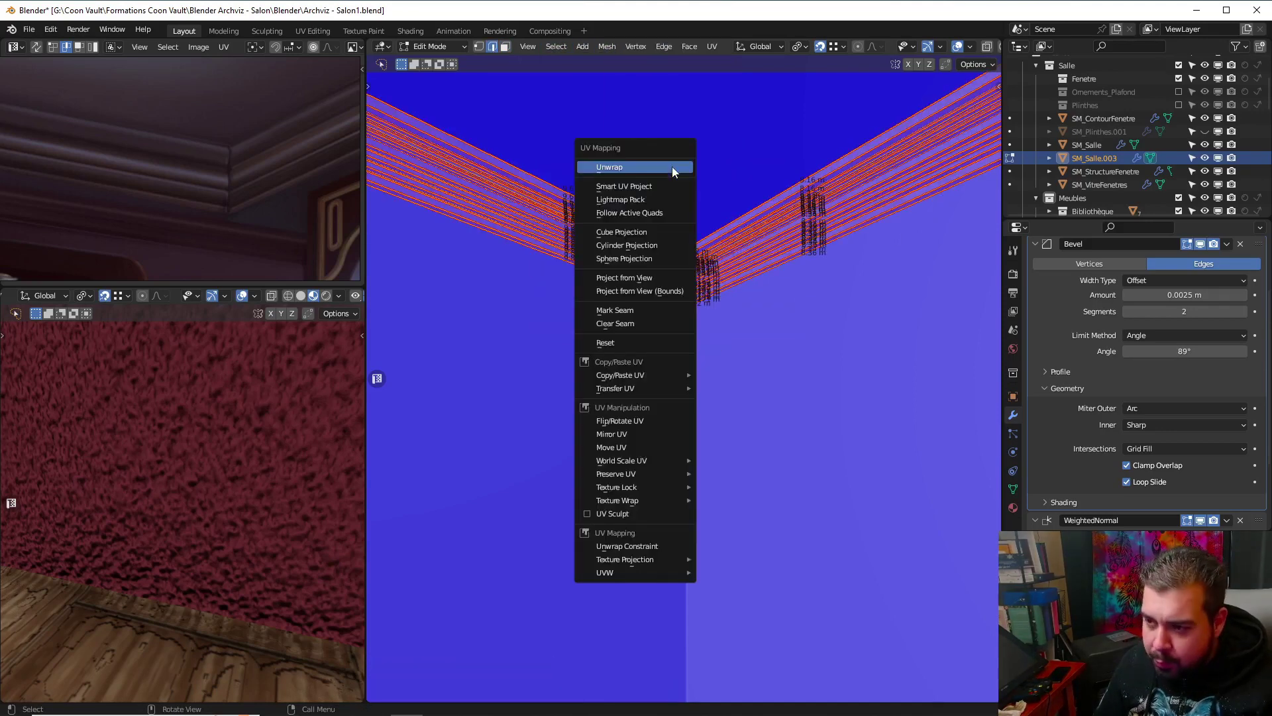
{"action": "left_click", "coordinate": [672, 167]}
Replace the reference image with the strip's UV layout, average the islands' scale, and clear the mesh selection
{"action": "scroll", "coordinate": [150, 110], "scroll_direction": "down", "scroll_amount": 5}
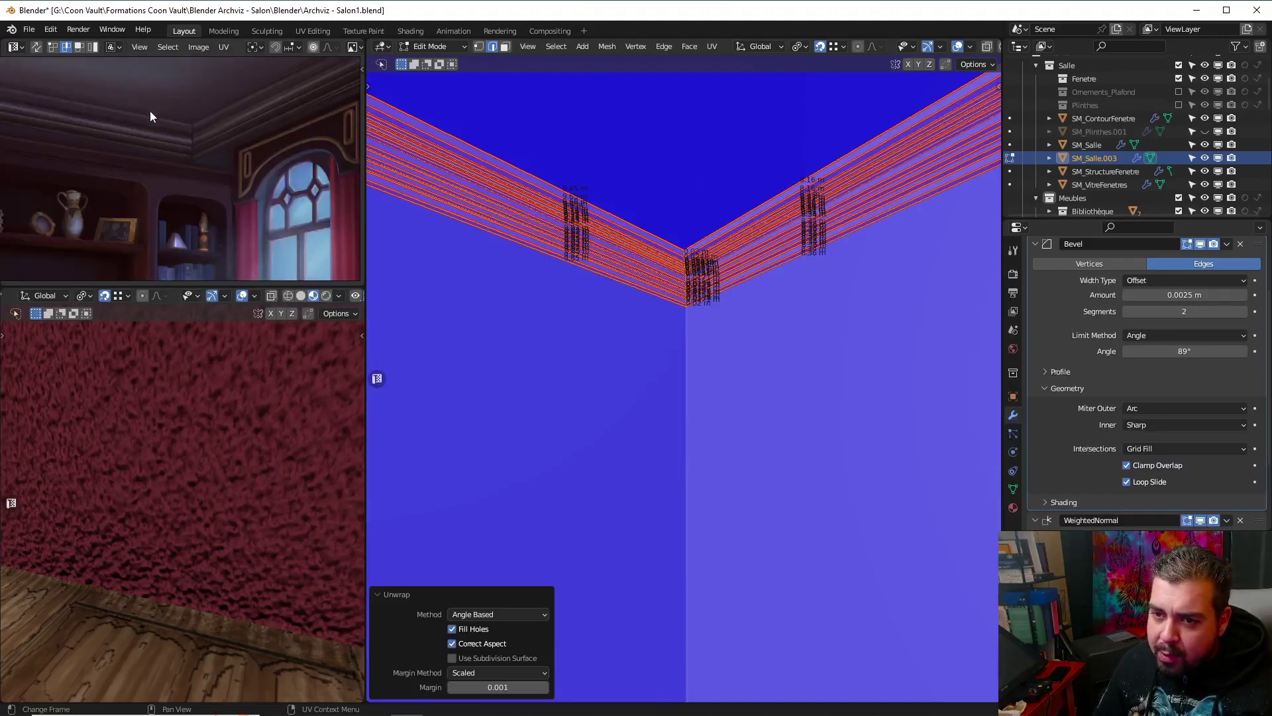
{"action": "left_click", "coordinate": [19, 46]}
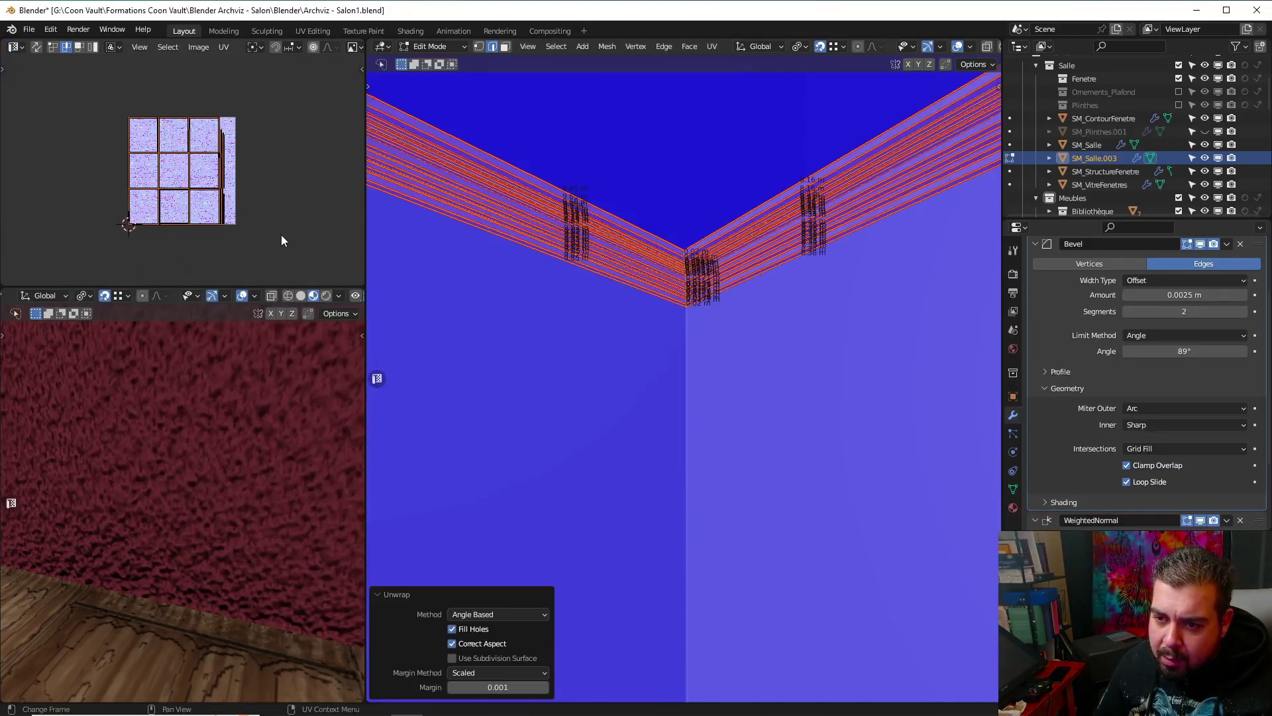
{"action": "key", "text": "u"}
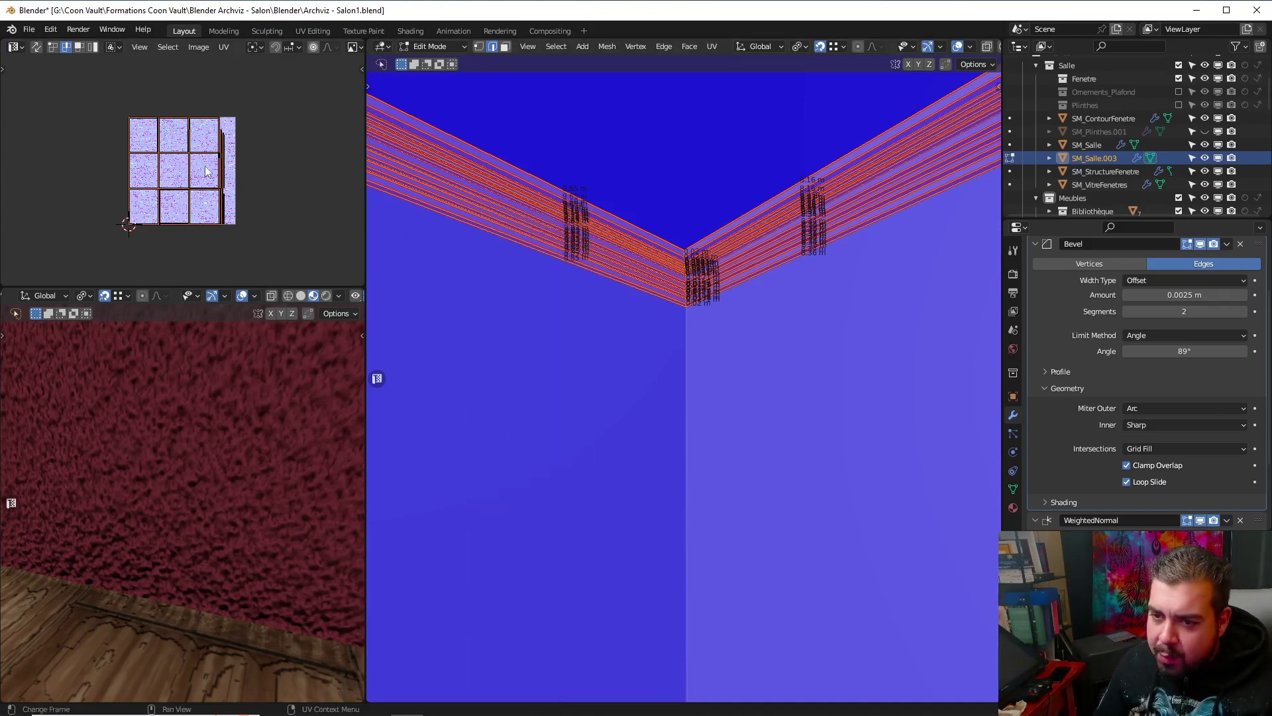
{"action": "key", "text": "ctrl+a"}
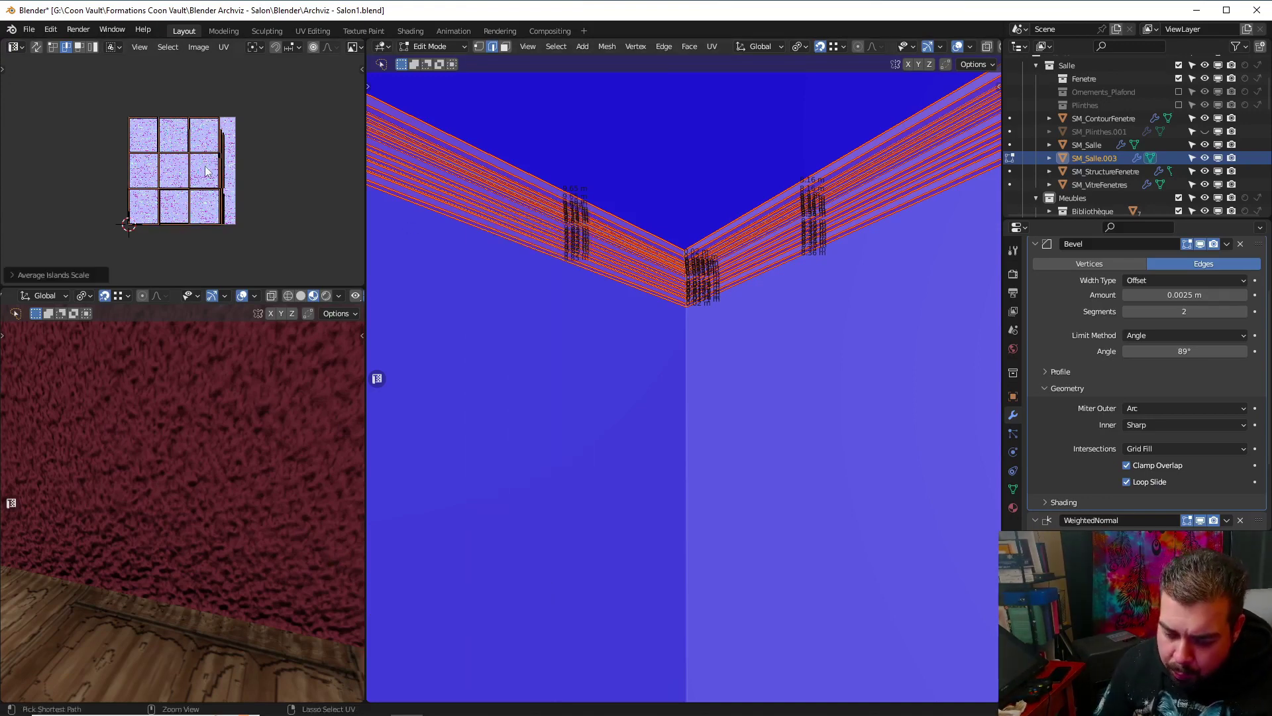
{"action": "key", "text": "a"}
{"action": "left_click", "coordinate": [721, 236]}
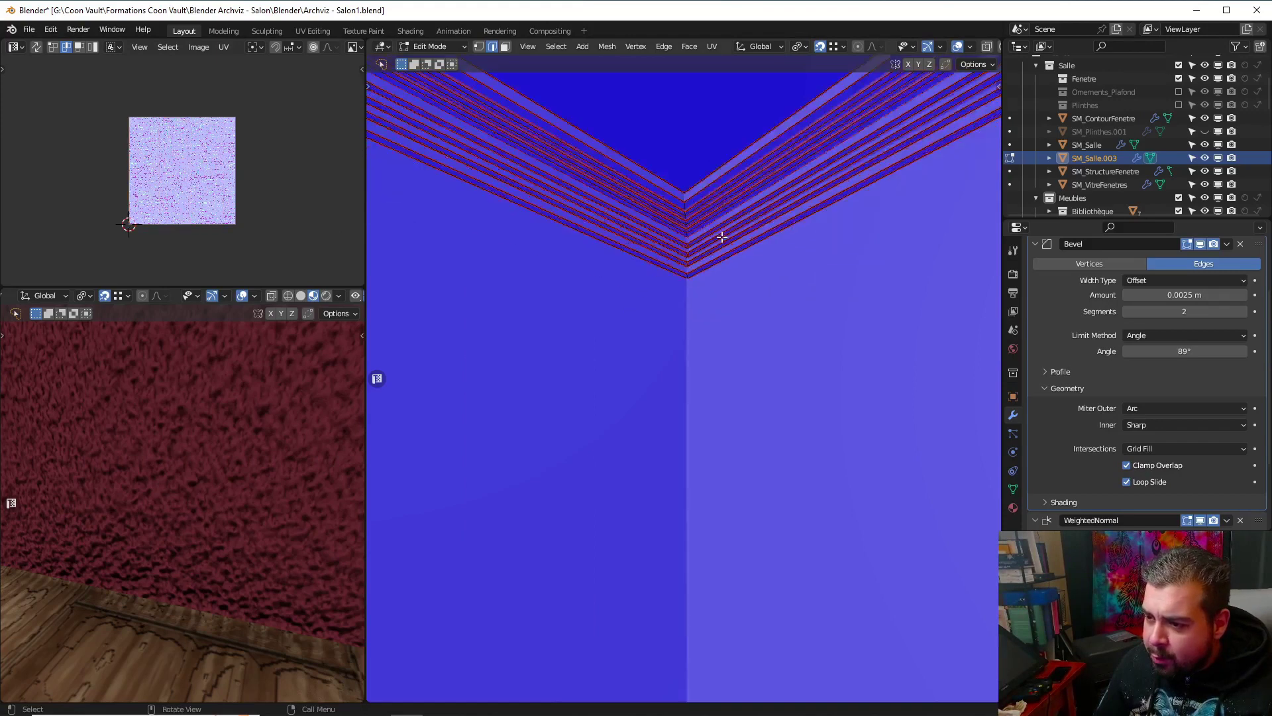
Select the mitre edge loop across the strip's profile at the room corner and mark it as a seam
{"action": "middle_click_drag", "start_coordinate": [721, 236], "coordinate": [687, 226]}
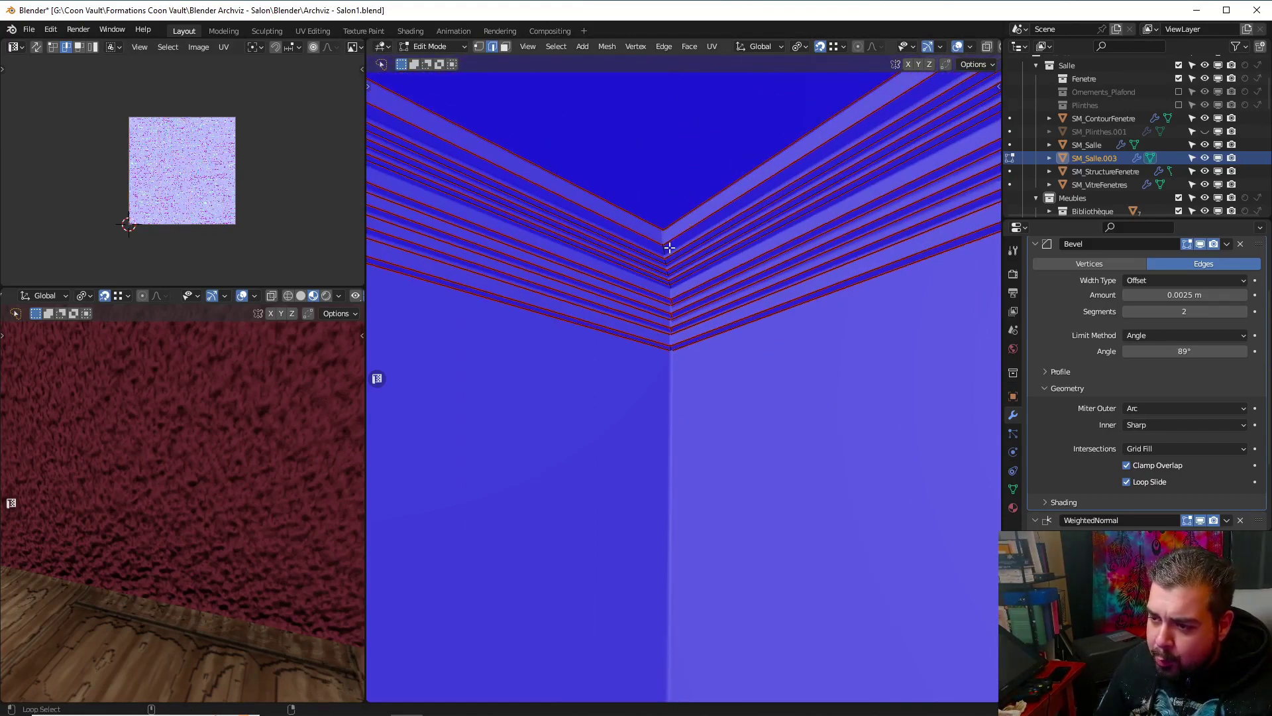
{"action": "left_click", "coordinate": [662, 249], "text": "alt"}
{"action": "scroll", "coordinate": [712, 251], "scroll_direction": "down", "scroll_amount": 8}
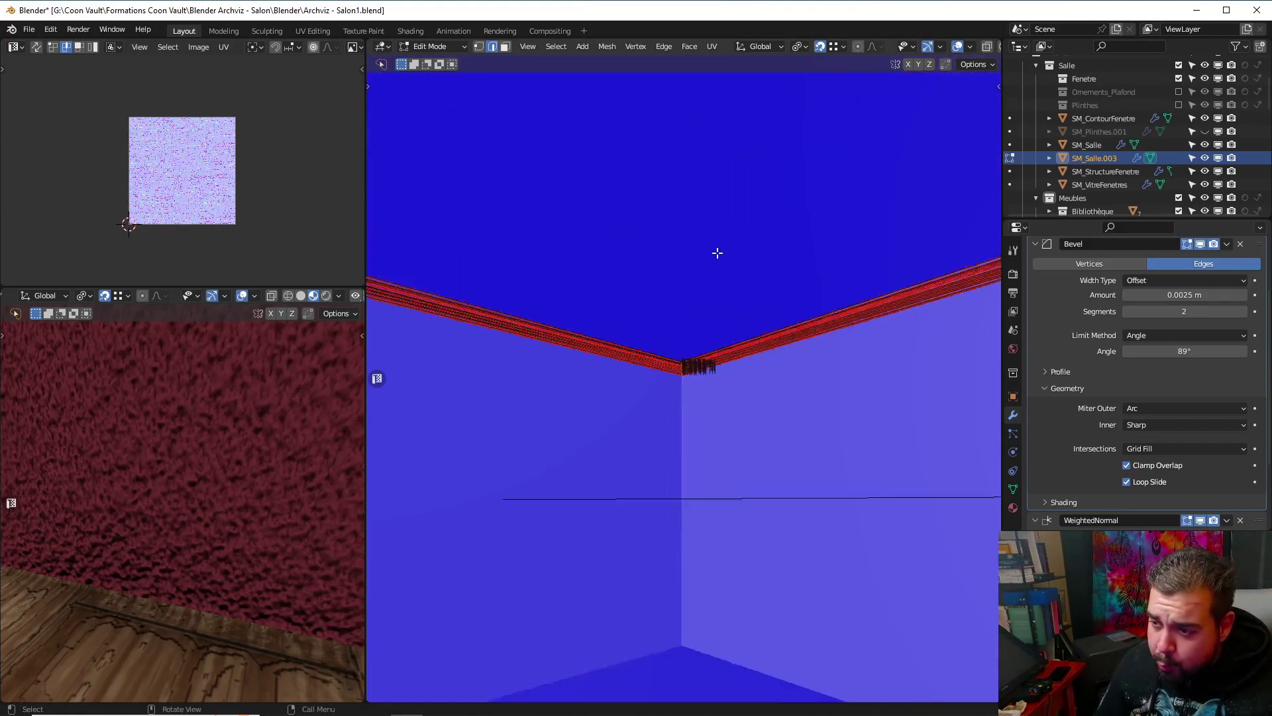
{"action": "middle_click_drag", "start_coordinate": [715, 252], "coordinate": [821, 266]}
{"action": "middle_click_drag", "start_coordinate": [650, 308], "coordinate": [805, 278], "text": "shift"}
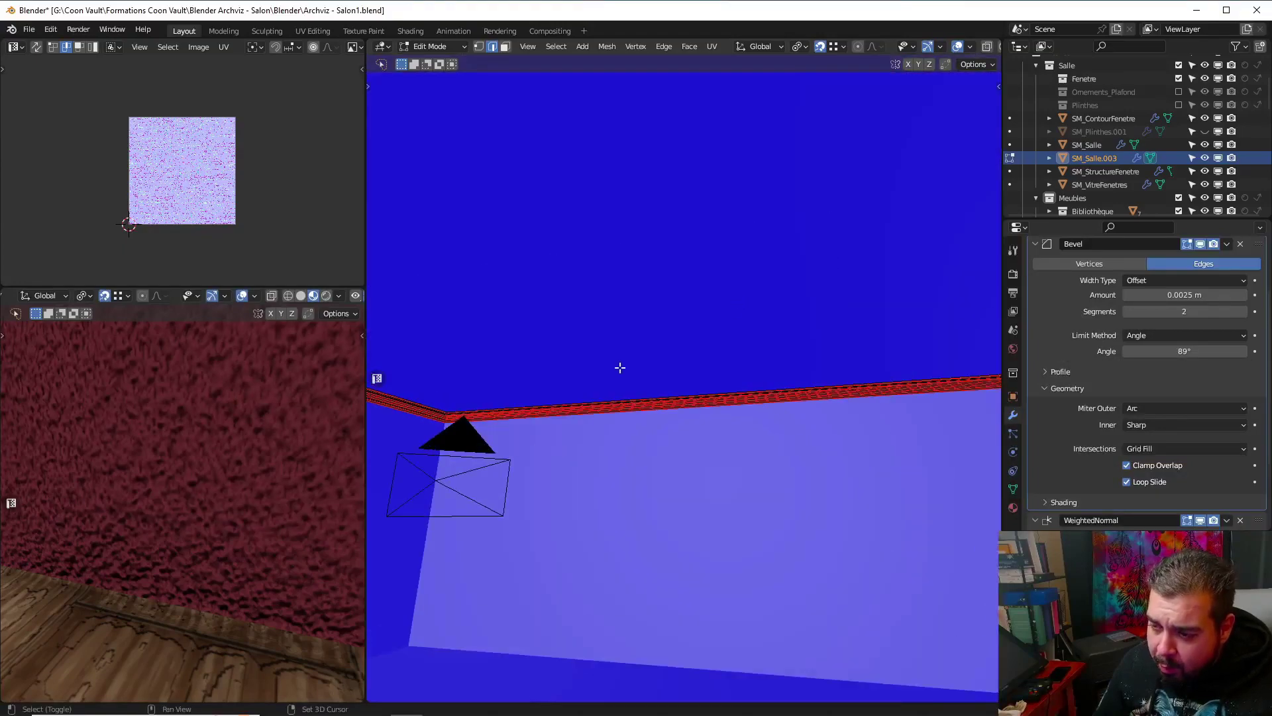
{"action": "middle_click_drag", "start_coordinate": [619, 366], "coordinate": [773, 304], "text": "shift"}
{"action": "scroll", "coordinate": [762, 306], "scroll_direction": "up", "scroll_amount": 2}
{"action": "middle_click_drag", "start_coordinate": [662, 314], "coordinate": [783, 271], "text": "shift"}
{"action": "scroll", "coordinate": [783, 271], "scroll_direction": "up", "scroll_amount": 3}
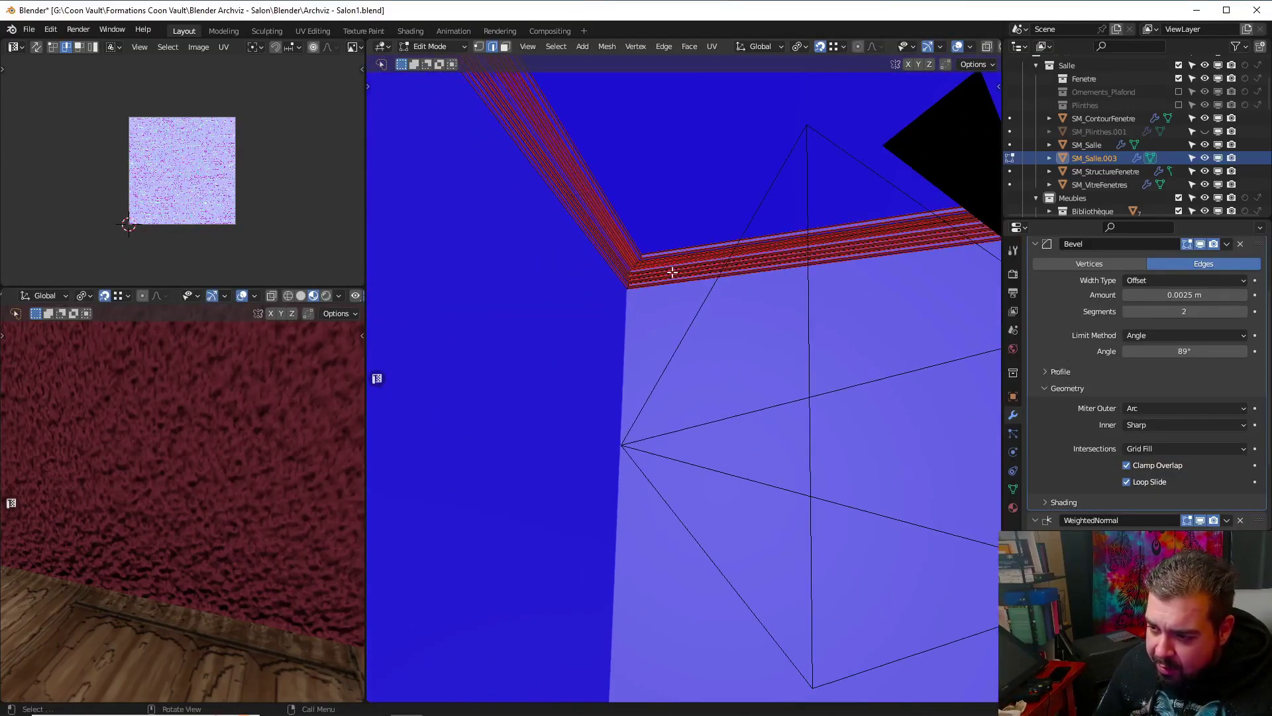
{"action": "key", "text": "ctrl+e"}
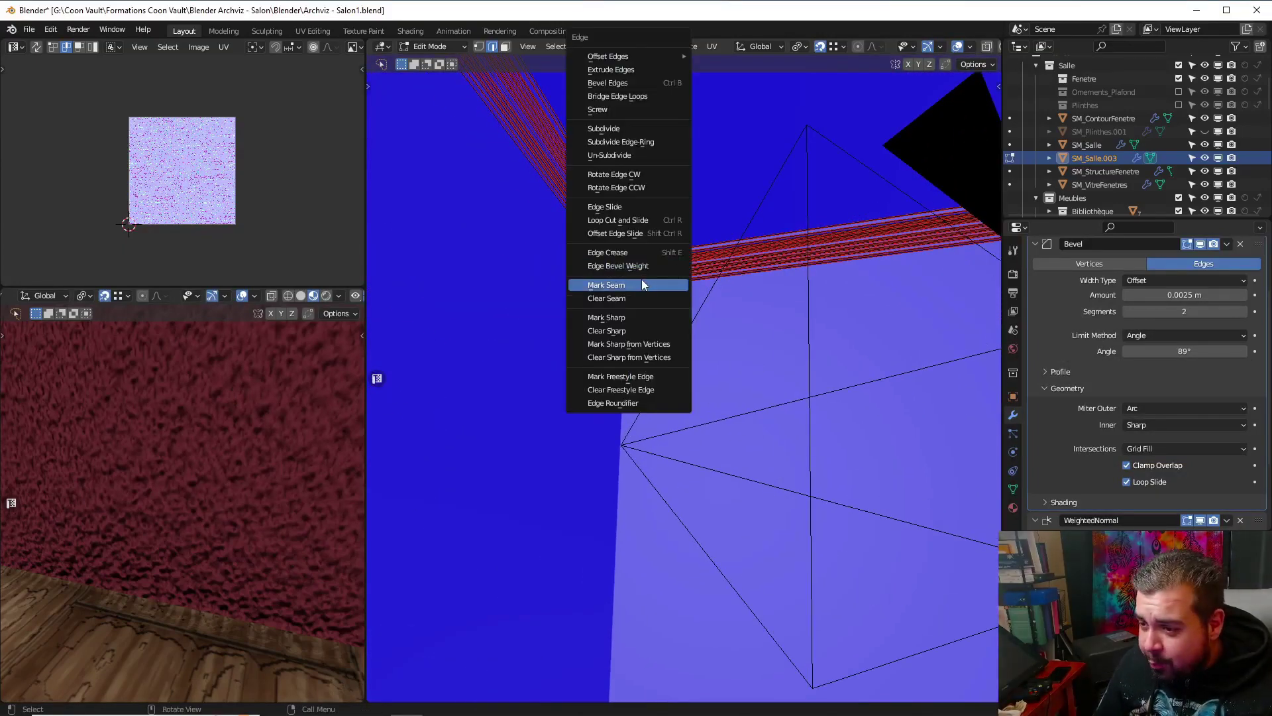
{"action": "left_click", "coordinate": [641, 283]}
Isolate the ceiling strip in local view to reach its mitred corners
{"action": "scroll", "coordinate": [634, 271], "scroll_direction": "down", "scroll_amount": 3}
{"action": "middle_click_drag", "start_coordinate": [634, 269], "coordinate": [701, 379], "text": "shift"}
{"action": "key", "text": "KP_Divide"}
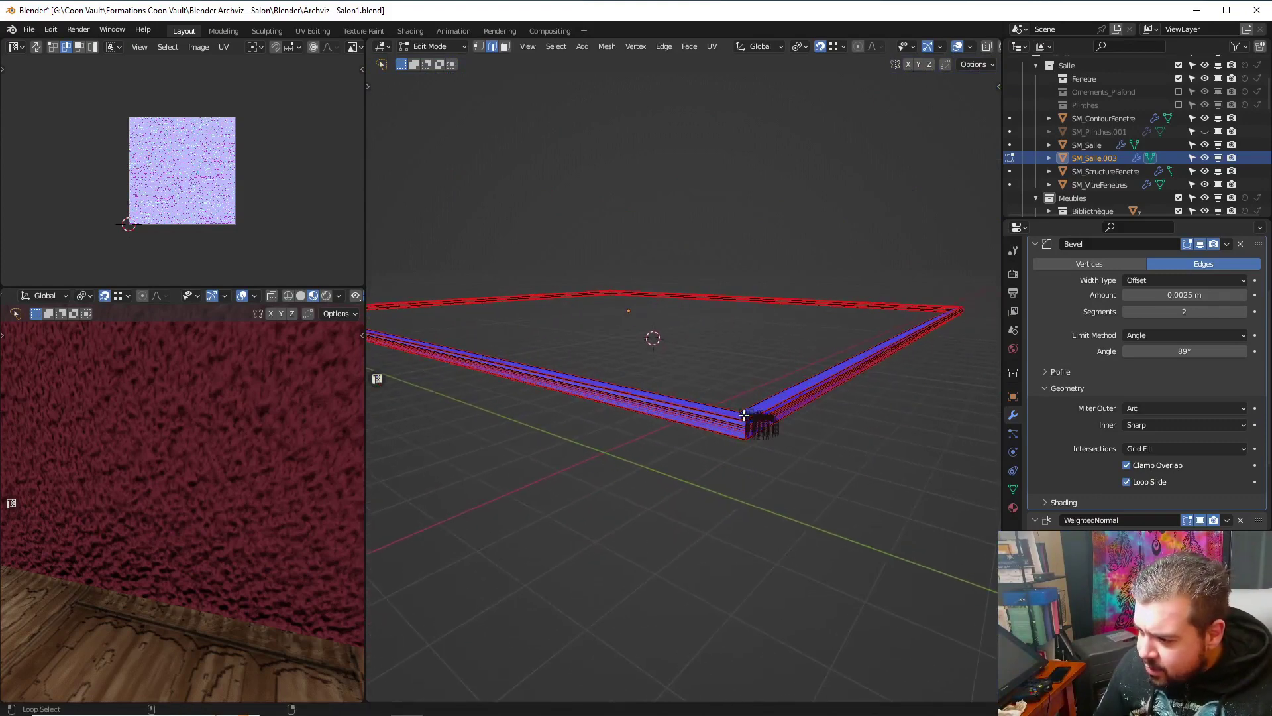
{"action": "scroll", "coordinate": [782, 398], "scroll_direction": "down", "scroll_amount": 4}
{"action": "middle_click_drag", "start_coordinate": [803, 371], "coordinate": [734, 403]}
{"action": "scroll", "coordinate": [734, 403], "scroll_direction": "up", "scroll_amount": 3}
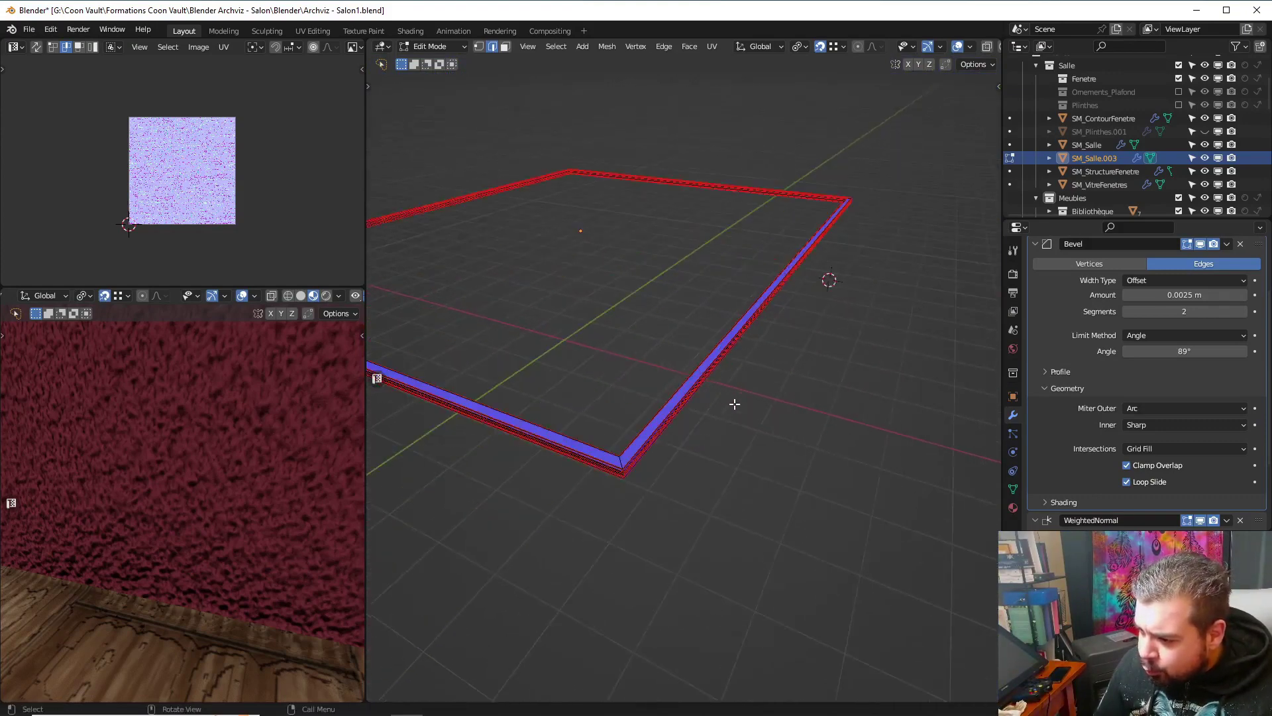
Select the mitre edge loops at the strip's remaining corners and mark them as seams
{"action": "left_click", "coordinate": [625, 454], "text": "alt+shift"}
{"action": "scroll", "coordinate": [743, 393], "scroll_direction": "down", "scroll_amount": 2}
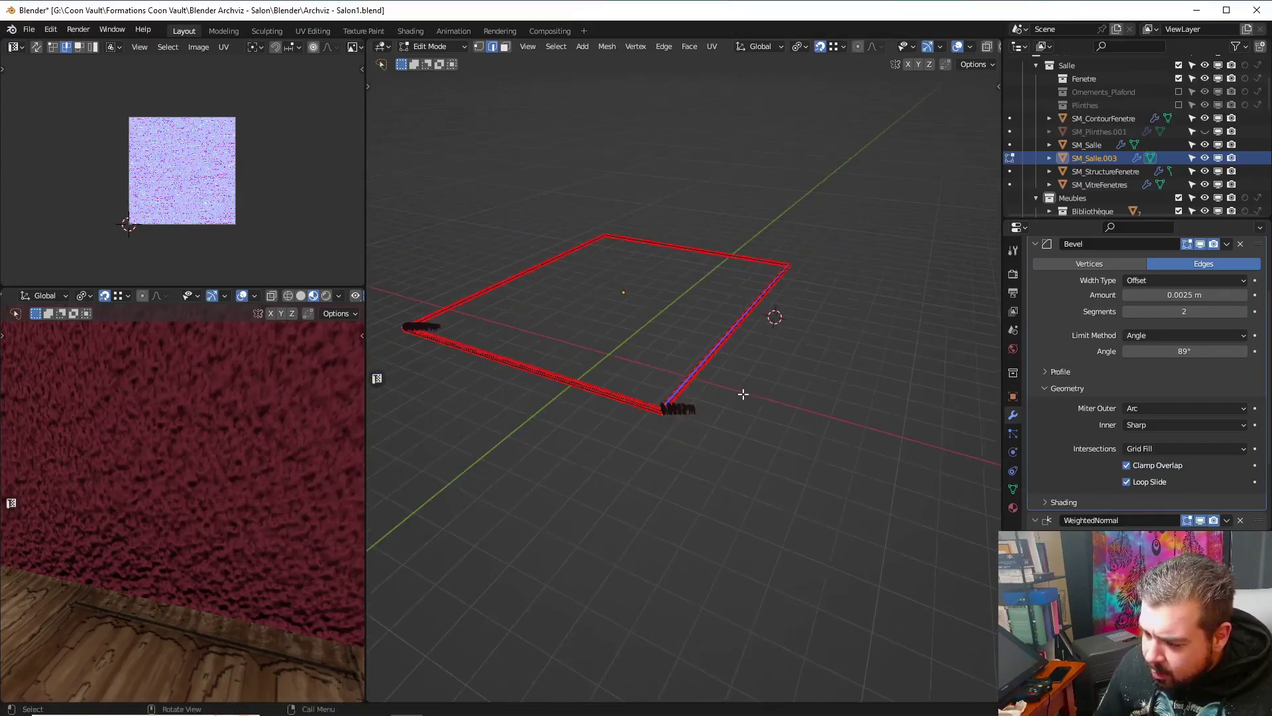
{"action": "middle_click_drag", "start_coordinate": [881, 395], "coordinate": [685, 415]}
{"action": "scroll", "coordinate": [596, 407], "scroll_direction": "up", "scroll_amount": 4}
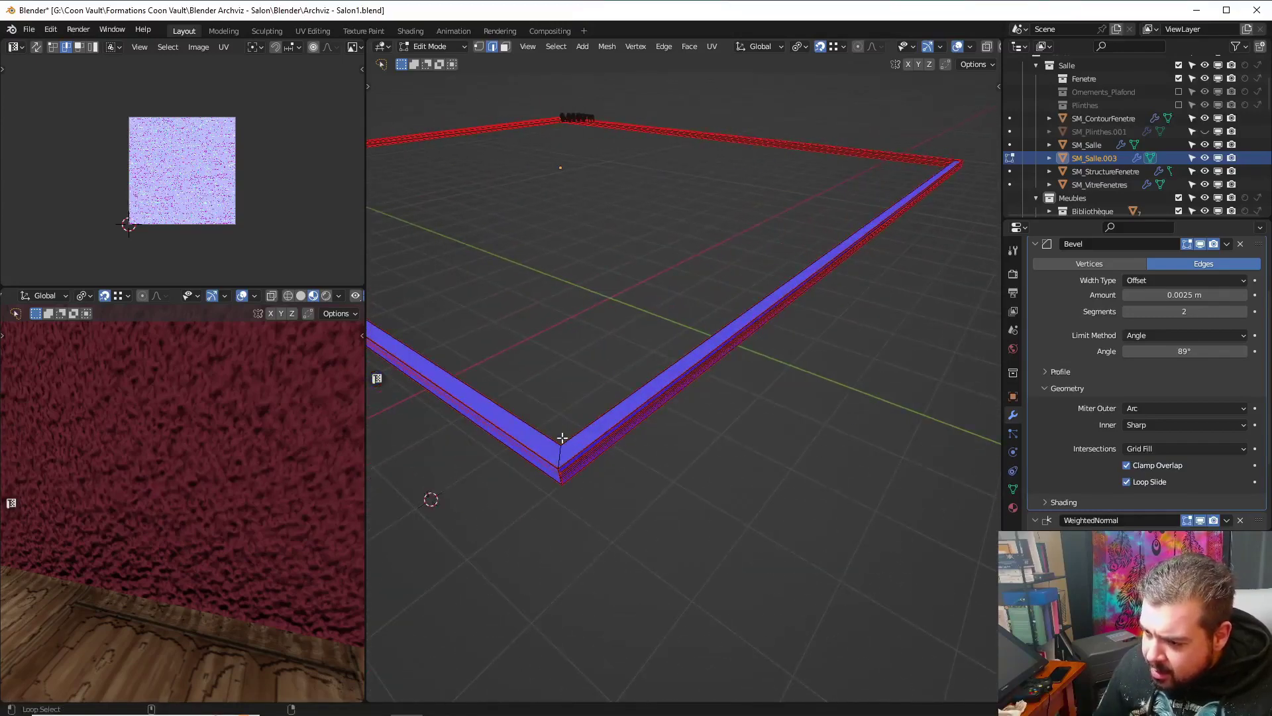
{"action": "left_click", "coordinate": [563, 442], "text": "alt+shift"}
{"action": "key", "text": "ctrl+e"}
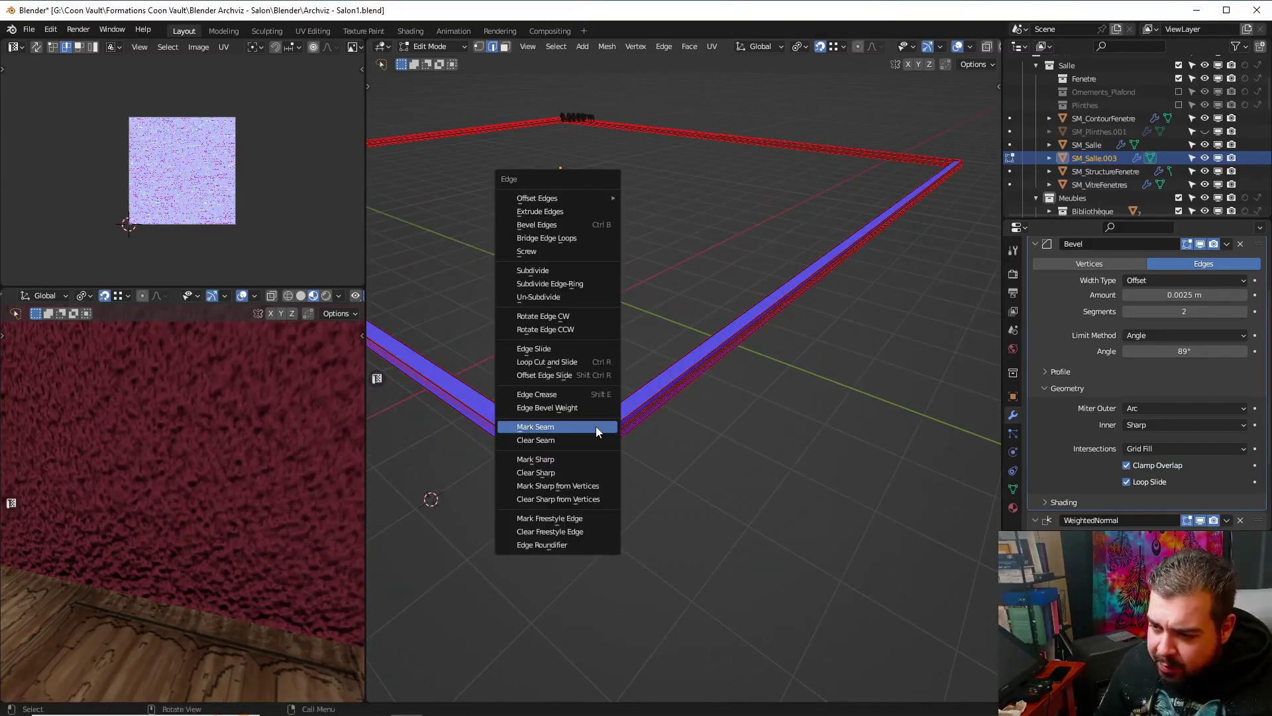
{"action": "left_click", "coordinate": [595, 427]}
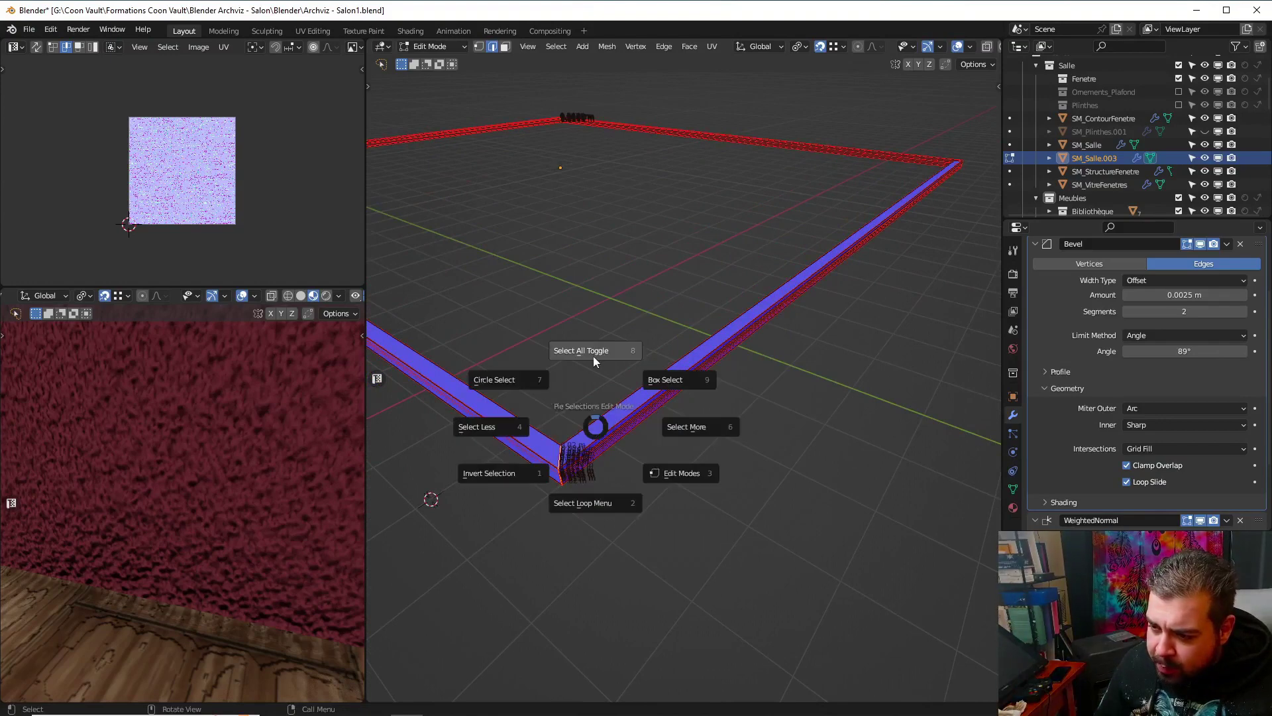
Try selecting the strip's sharp edges with sharpness thresholds of 45° and 10°
{"action": "left_click", "coordinate": [564, 48]}
{"action": "left_click", "coordinate": [619, 189]}
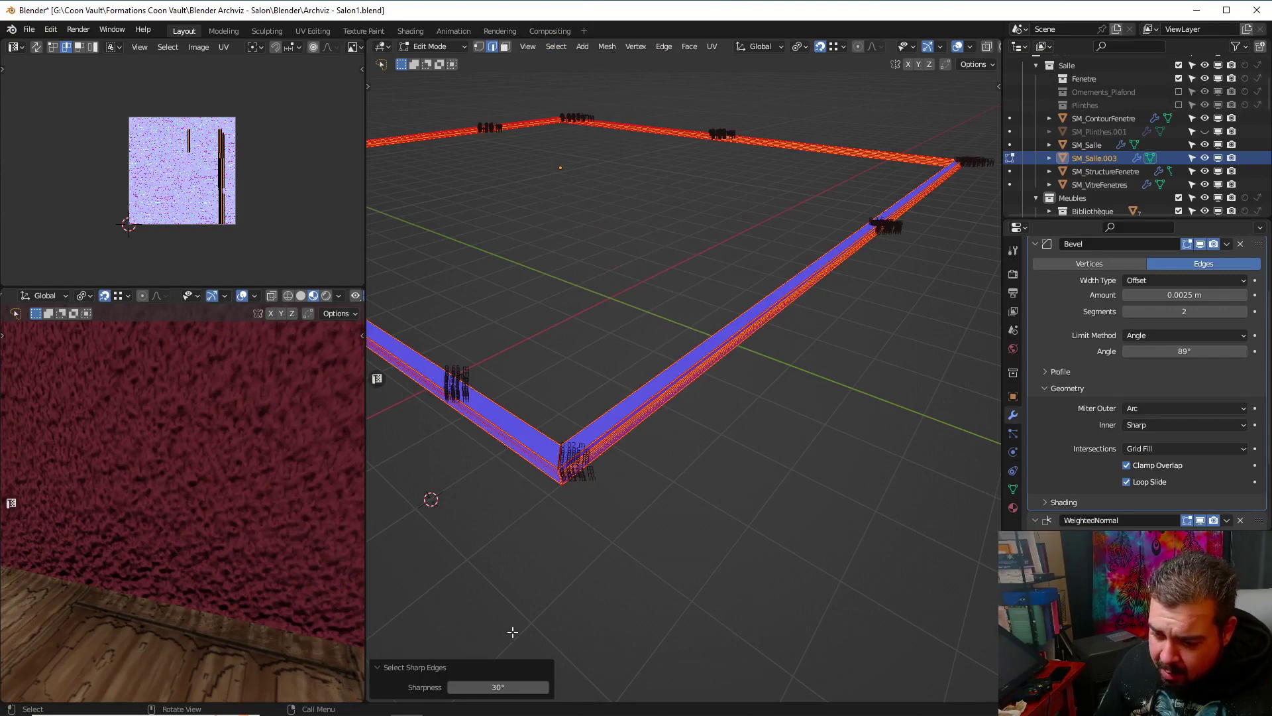
{"action": "left_click", "coordinate": [500, 687]}
{"action": "type", "text": "45"}
{"action": "key", "text": "Return"}
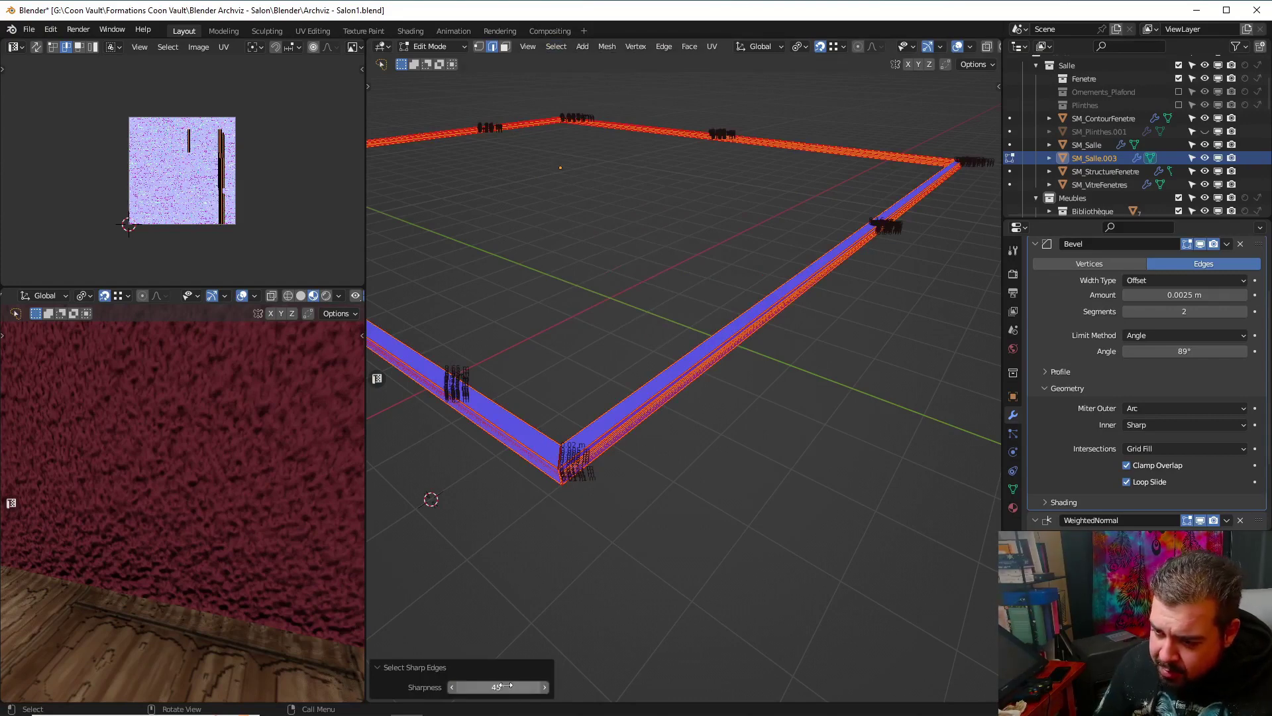
{"action": "middle_click_drag", "start_coordinate": [574, 499], "coordinate": [611, 337]}
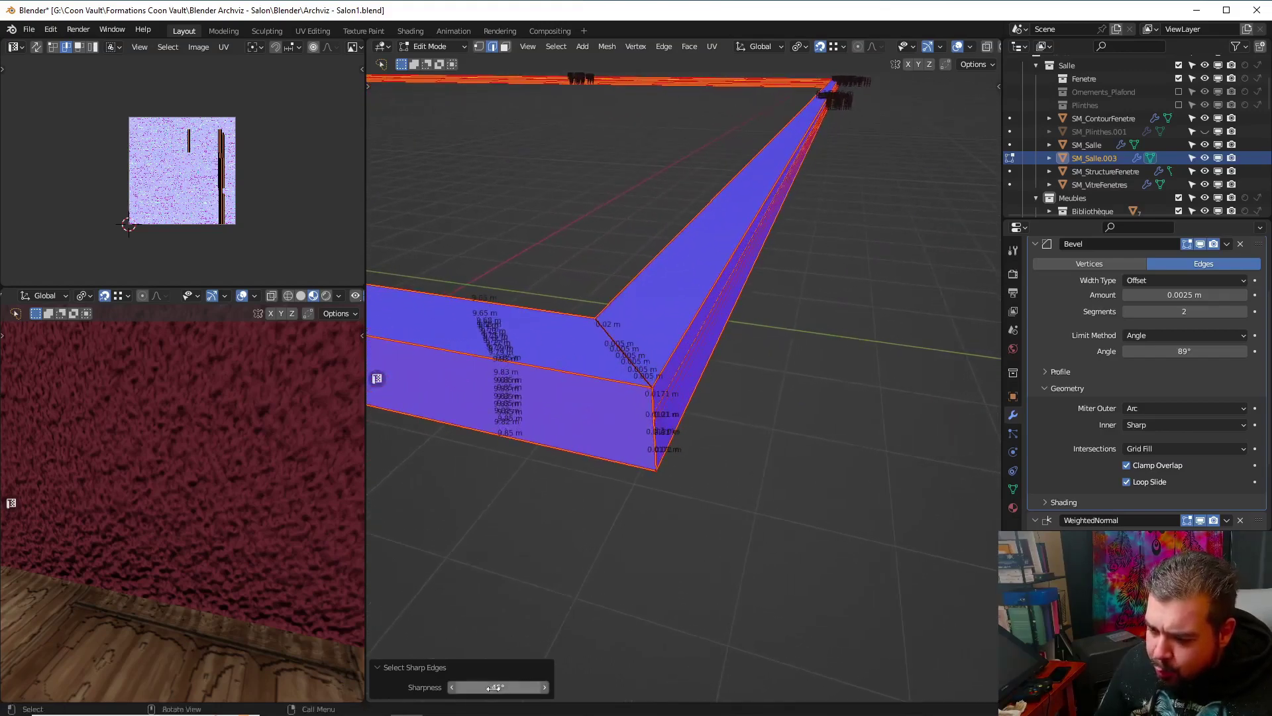
{"action": "left_click_drag", "start_coordinate": [524, 685], "coordinate": [516, 685]}
{"action": "left_click", "coordinate": [523, 684]}
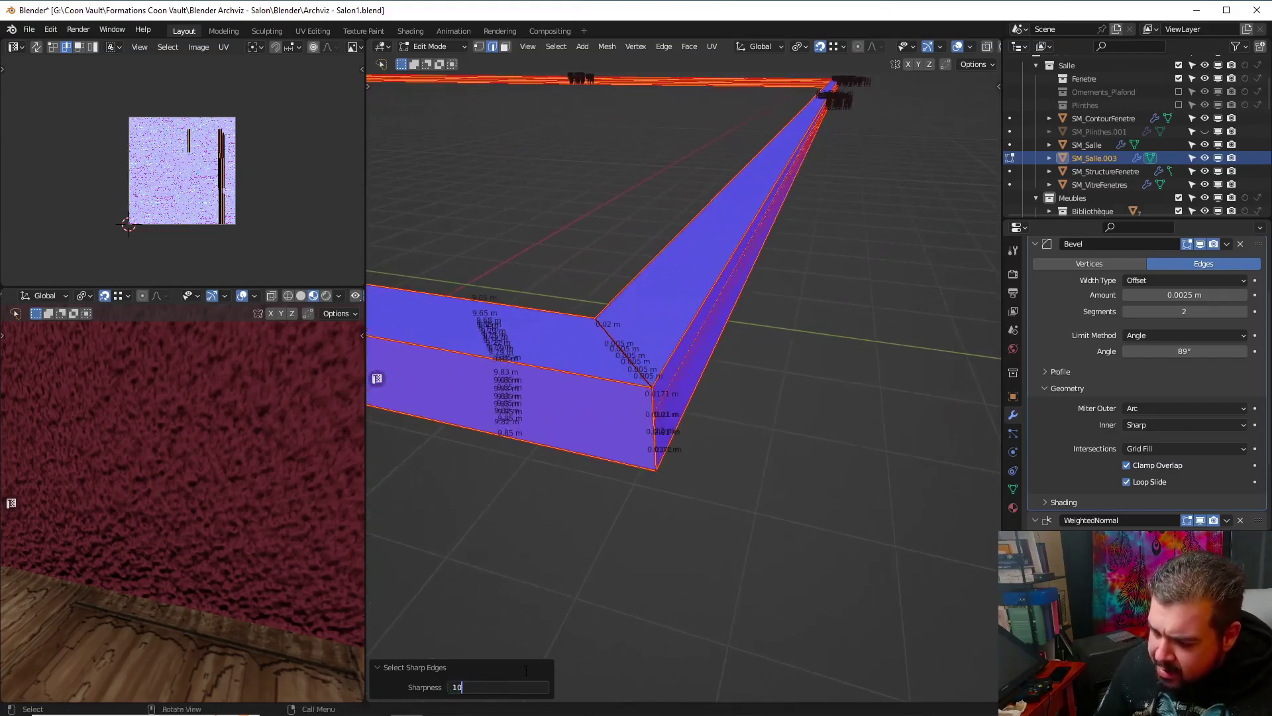
{"action": "key", "text": "Return"}
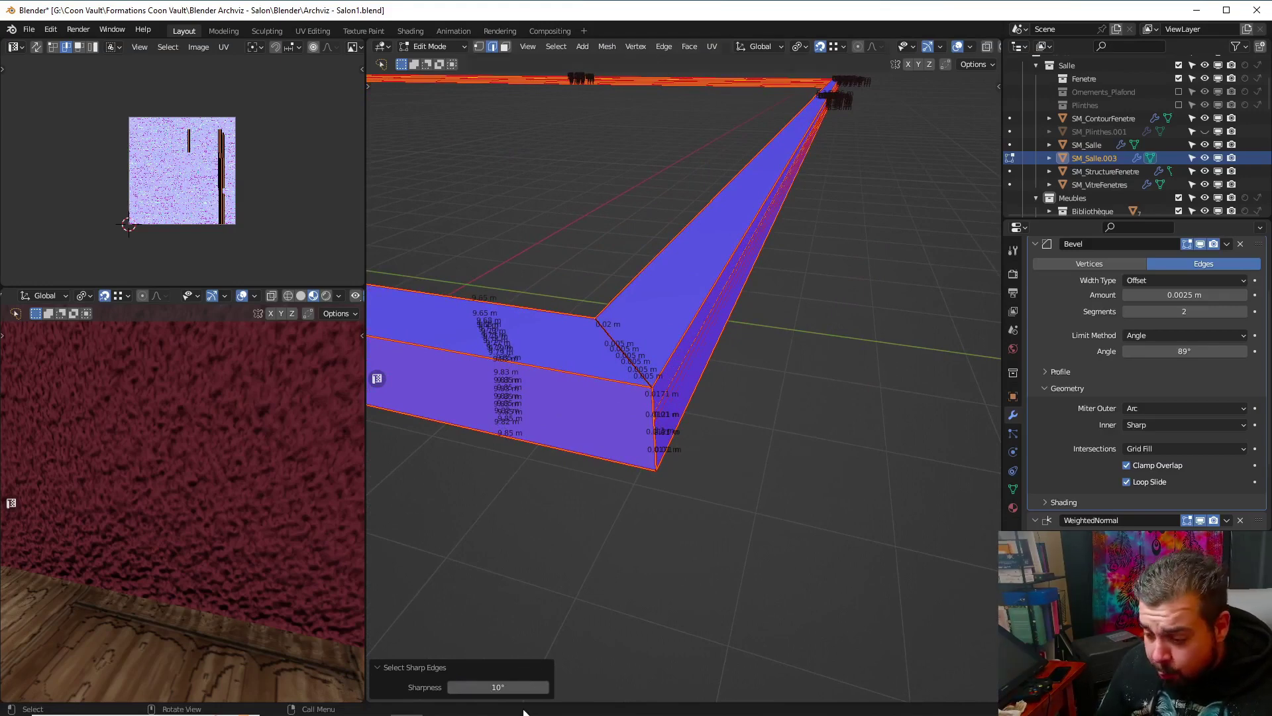
Try the sharp-edge selection with a 1° threshold and restore the sharpness to 30°
{"action": "left_click", "coordinate": [498, 686]}
{"action": "type", "text": "1"}
{"action": "key", "text": "Return"}
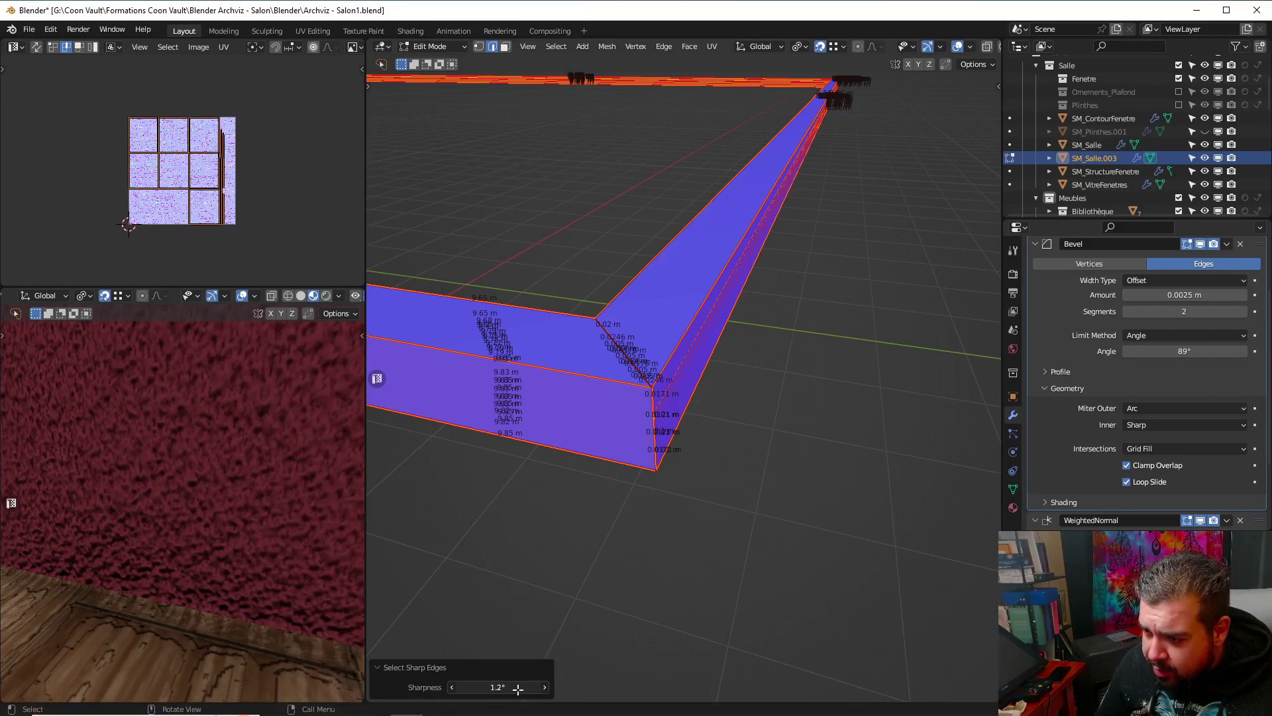
{"action": "left_click_drag", "start_coordinate": [518, 689], "coordinate": [642, 658]}
{"action": "left_click", "coordinate": [498, 686]}
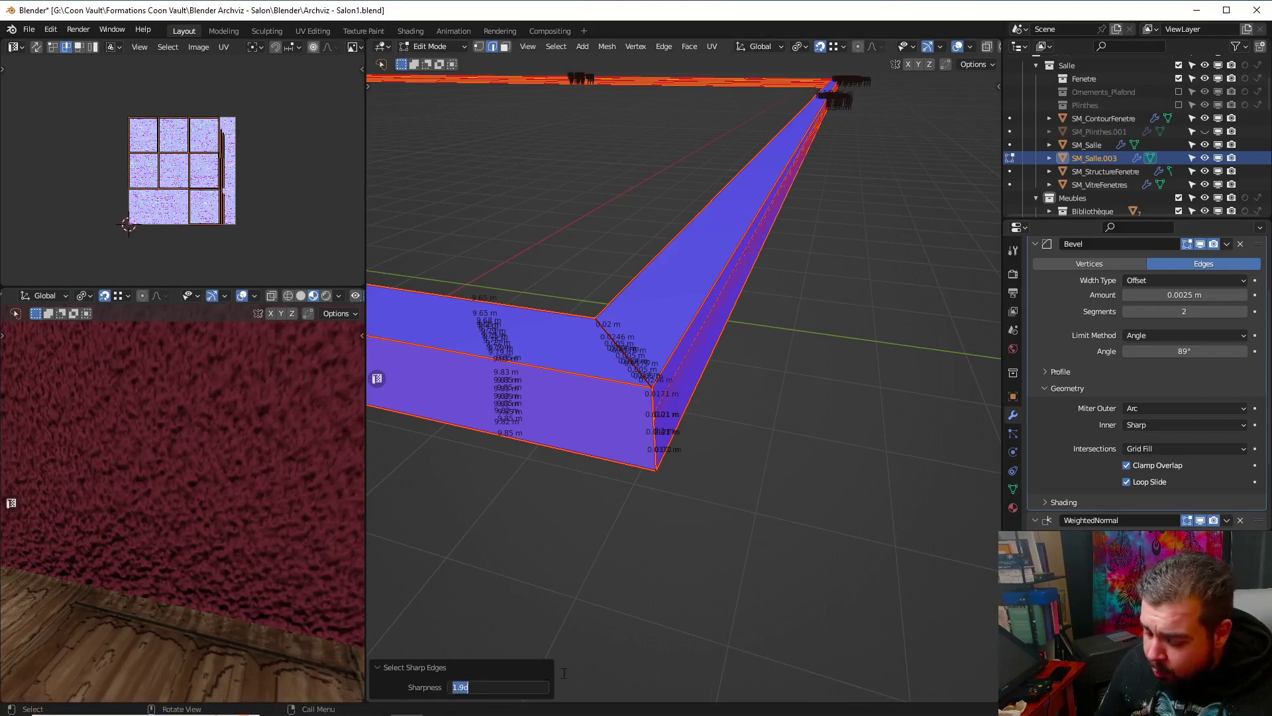
{"action": "type", "text": "30"}
{"action": "key", "text": "Return"}
Unwrap the entire strip with its new seams, average and pack its UV islands, and return to Object Mode
{"action": "key", "text": "a"}
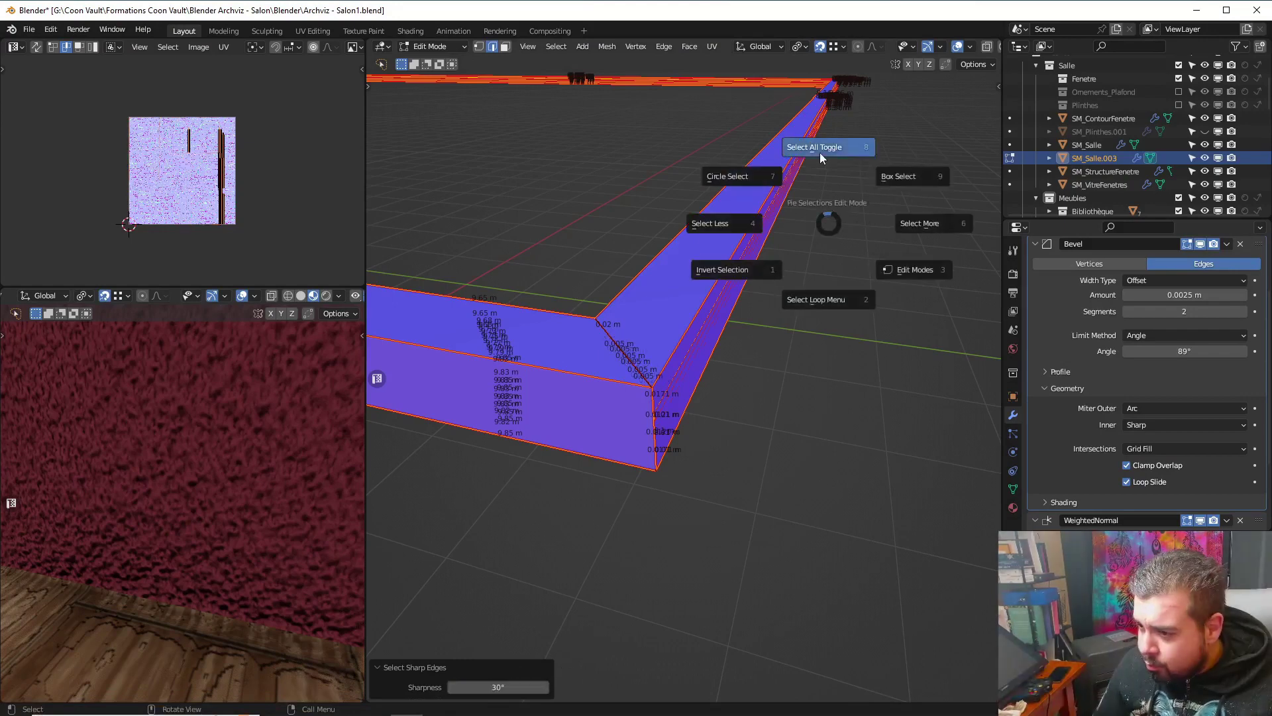
{"action": "left_click", "coordinate": [820, 151]}
{"action": "key", "text": "a"}
{"action": "left_click", "coordinate": [795, 141]}
{"action": "key", "text": "u"}
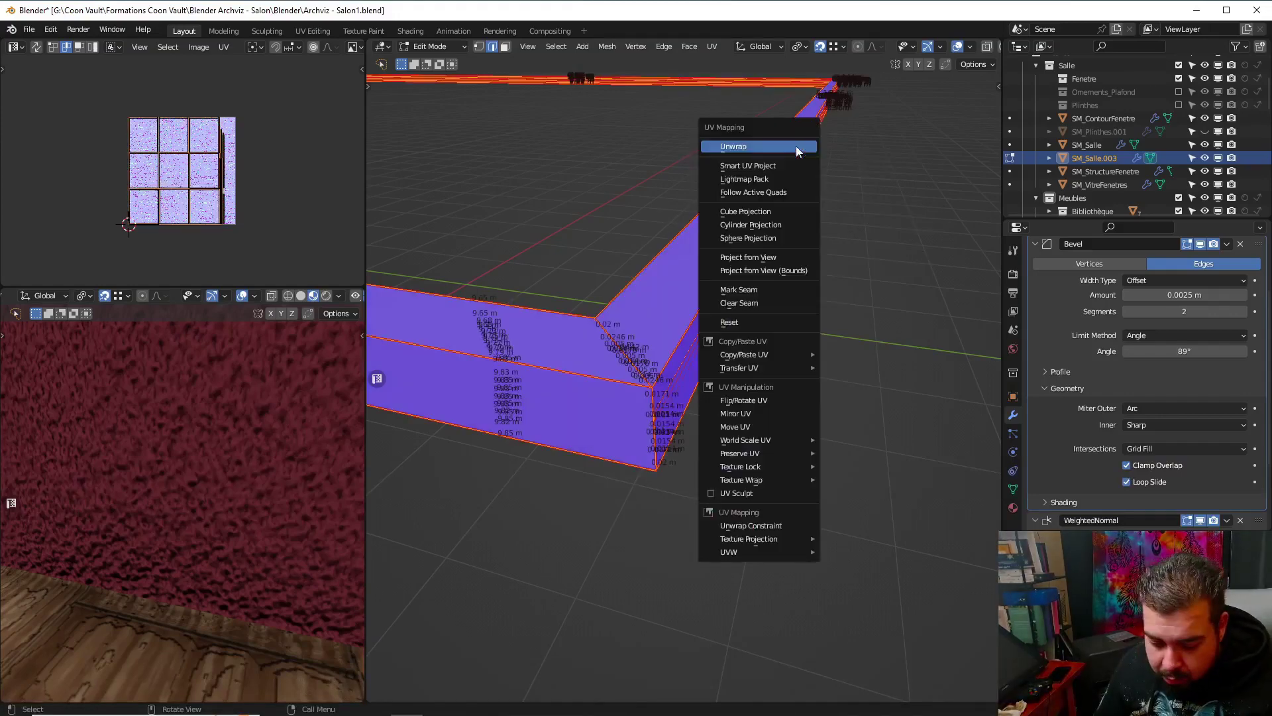
{"action": "left_click", "coordinate": [796, 145]}
{"action": "key", "text": "ctrl+p"}
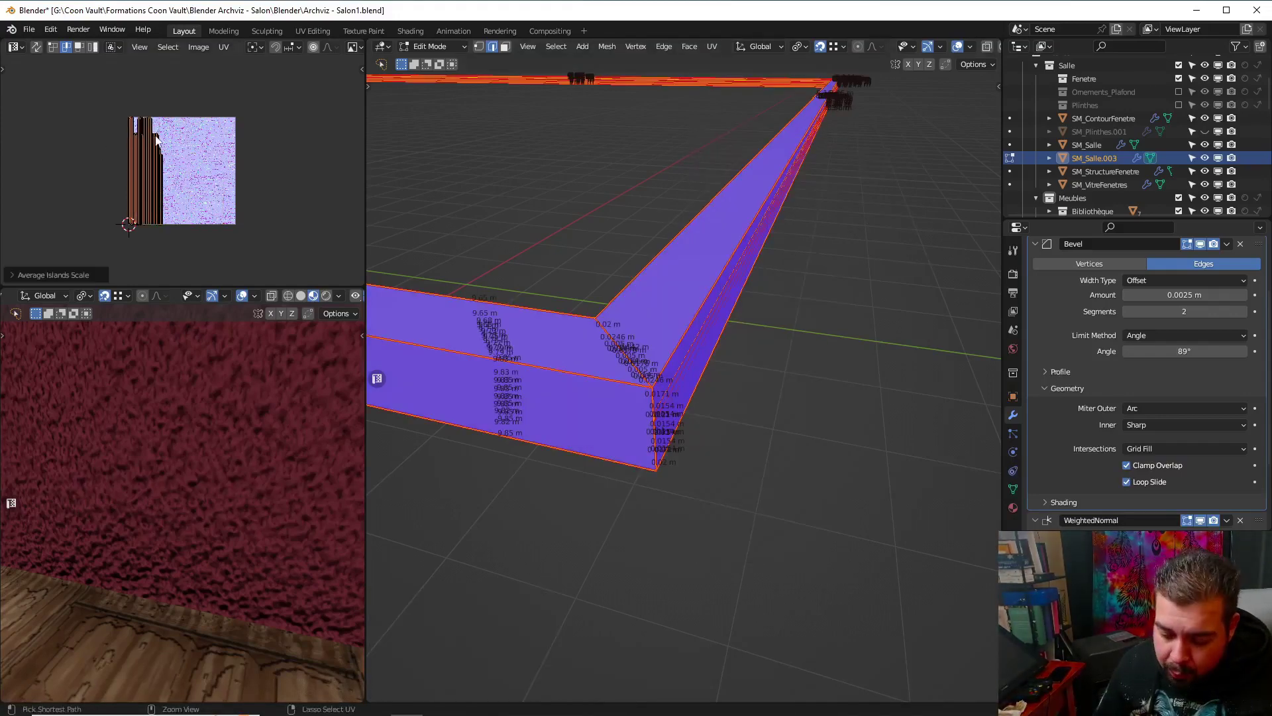
{"action": "key", "text": "Tab"}
{"action": "left_click", "coordinate": [789, 201]}
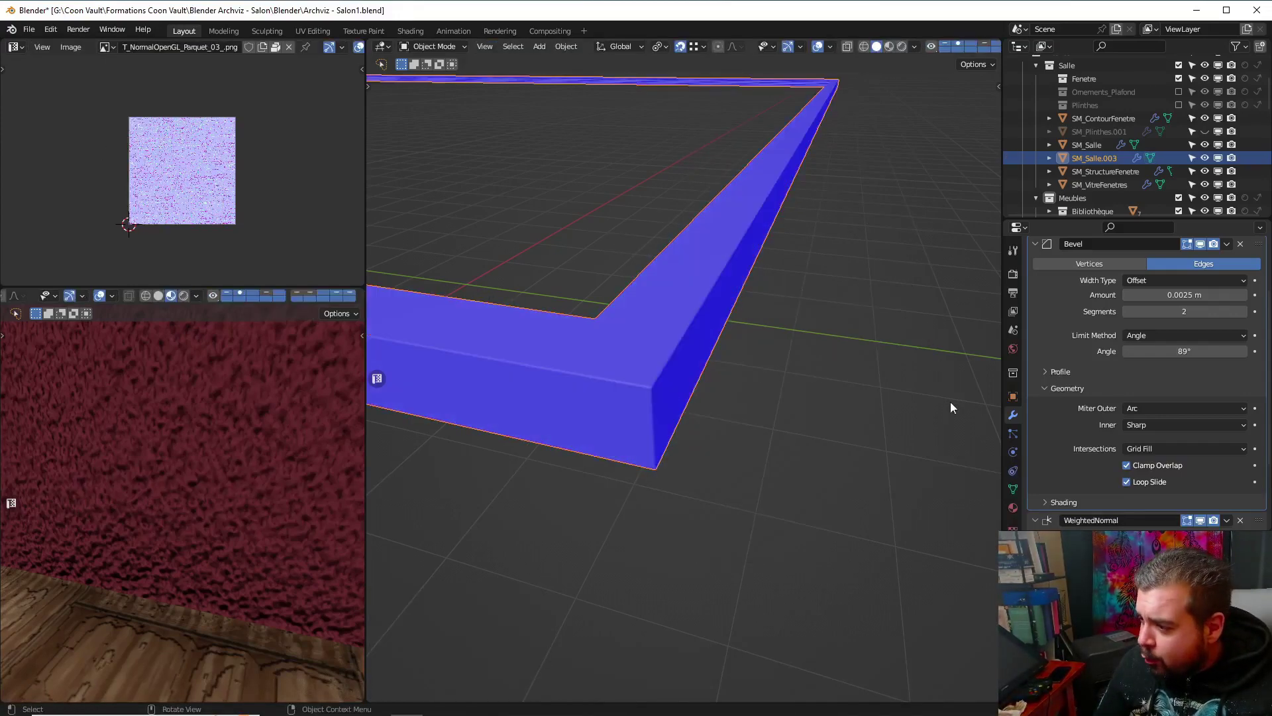
Replace the ceiling strip's material with M_BoisMedium
{"action": "left_click", "coordinate": [1012, 507]}
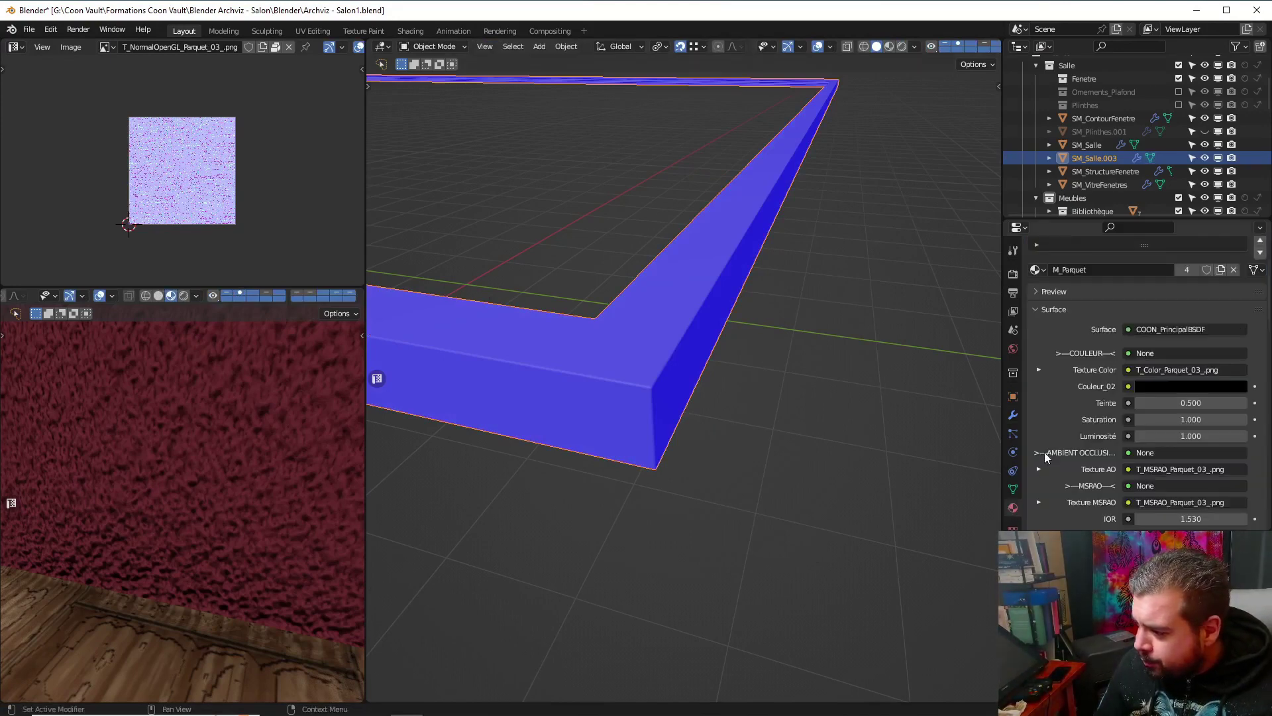
{"action": "left_click", "coordinate": [1037, 271]}
{"action": "type", "text": "B"}
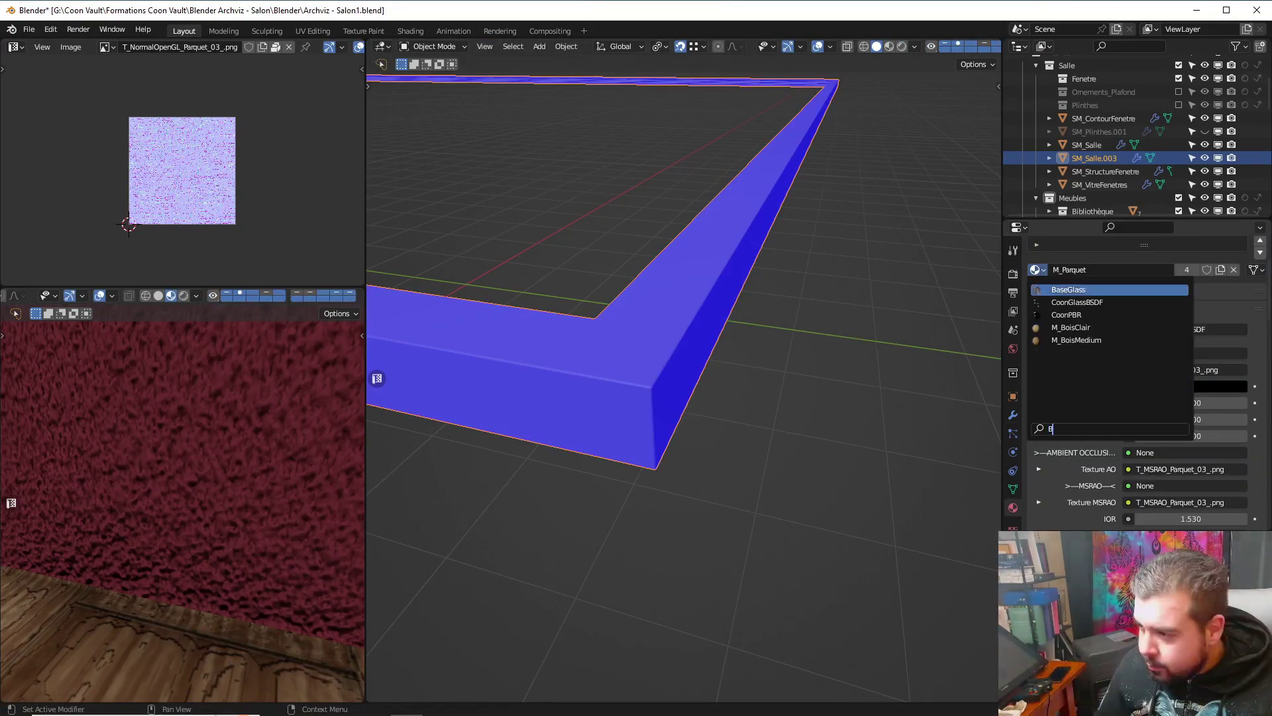
{"action": "left_click", "coordinate": [1116, 341]}
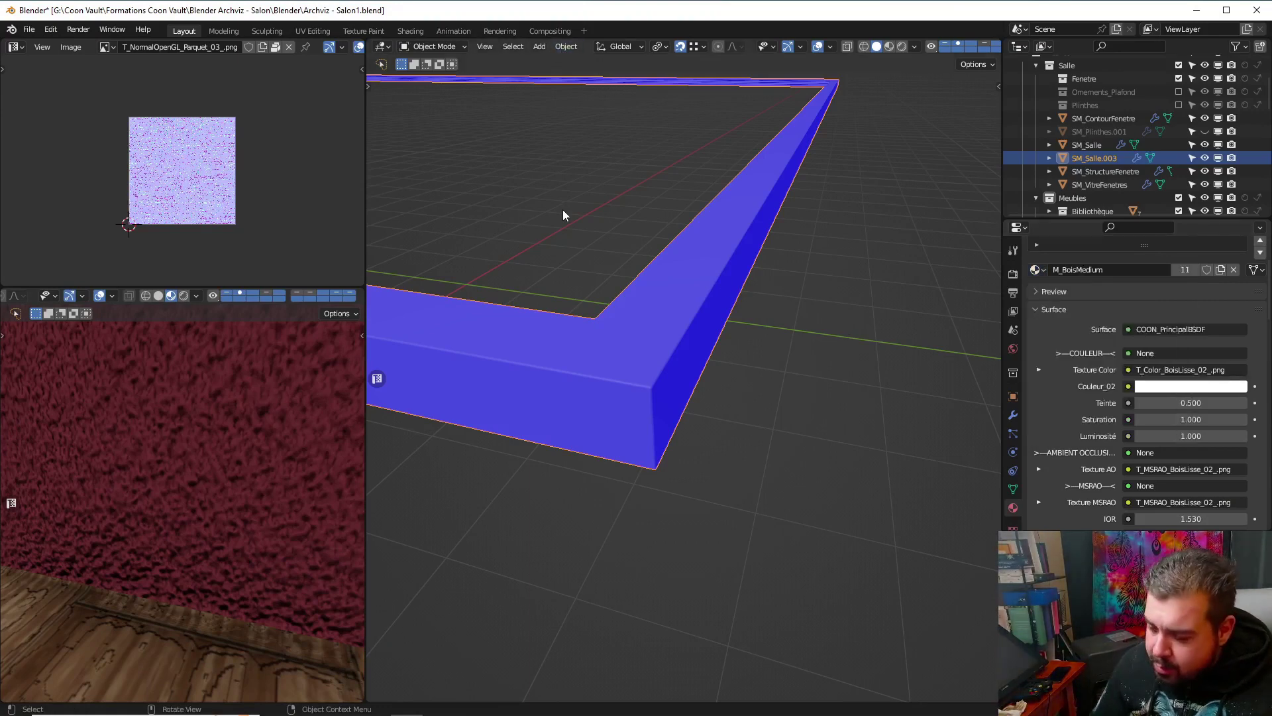
Leave the strip's isolated view and select all objects that share its M_BoisMedium material
{"action": "key", "text": "KP_Decimal"}
{"action": "scroll", "coordinate": [653, 332], "scroll_direction": "up", "scroll_amount": 6}
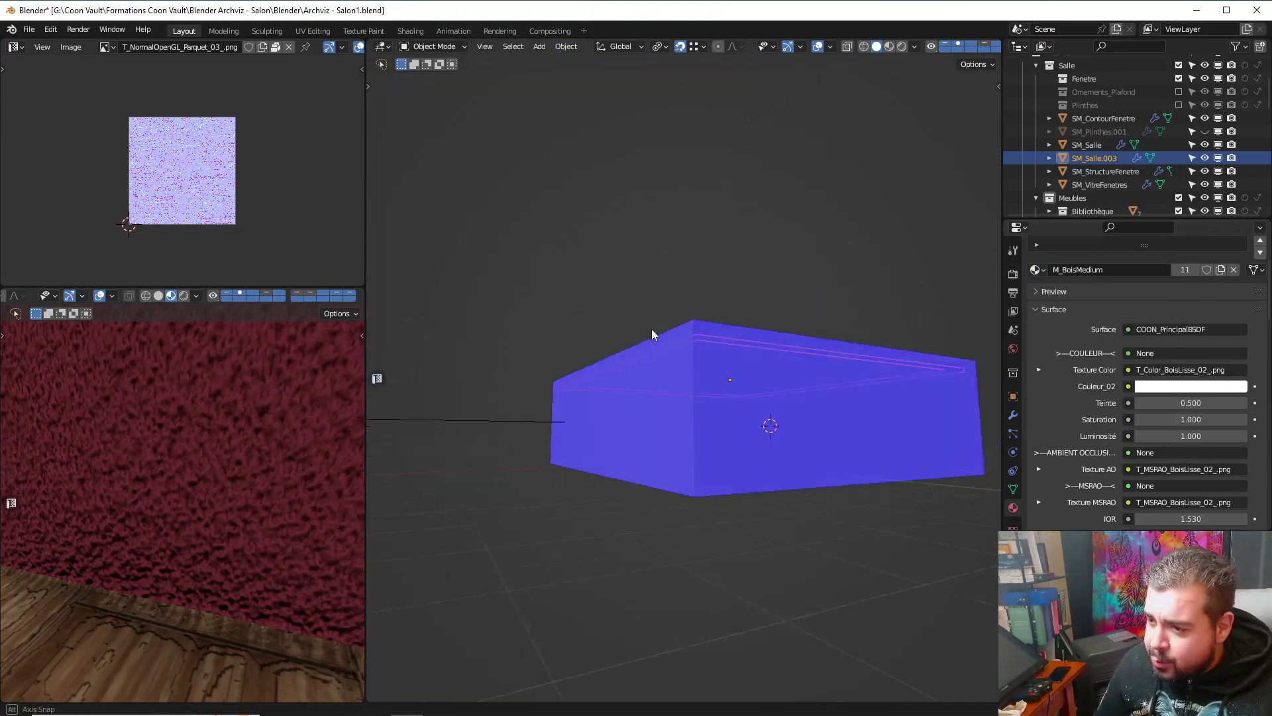
{"action": "scroll", "coordinate": [693, 397], "scroll_direction": "down", "scroll_amount": 5}
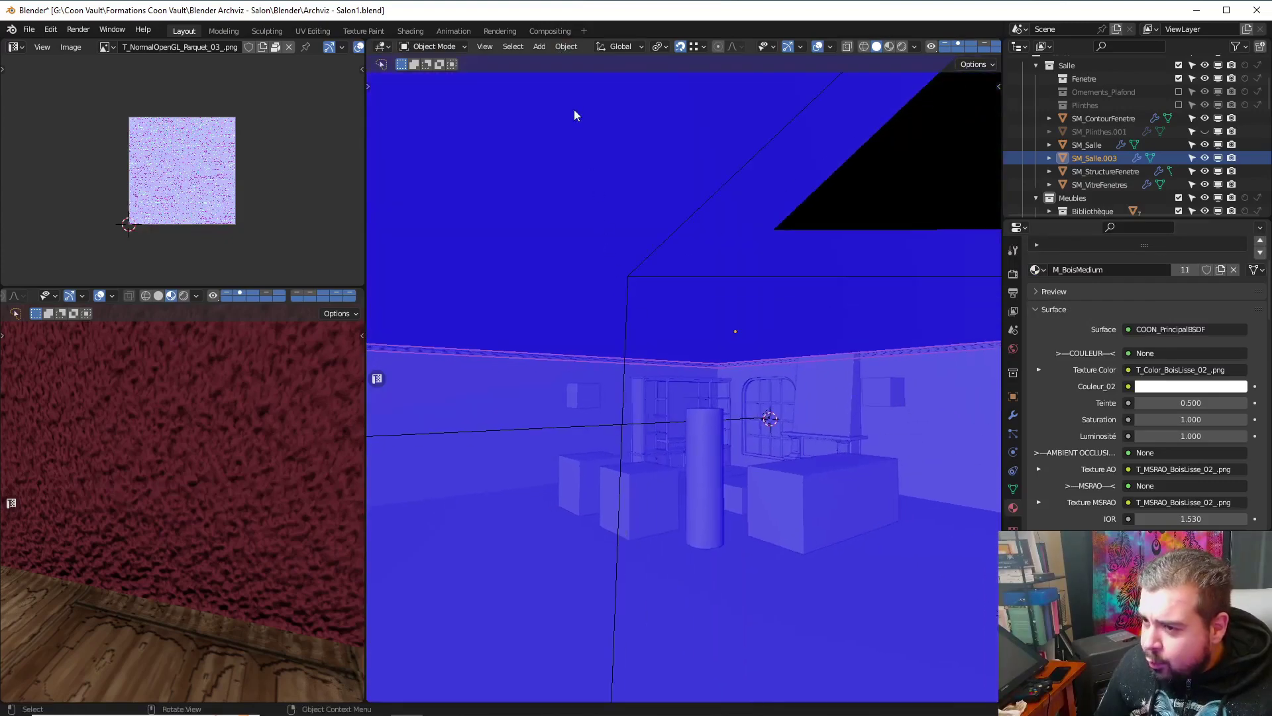
{"action": "mouse_move", "coordinate": [556, 245]}
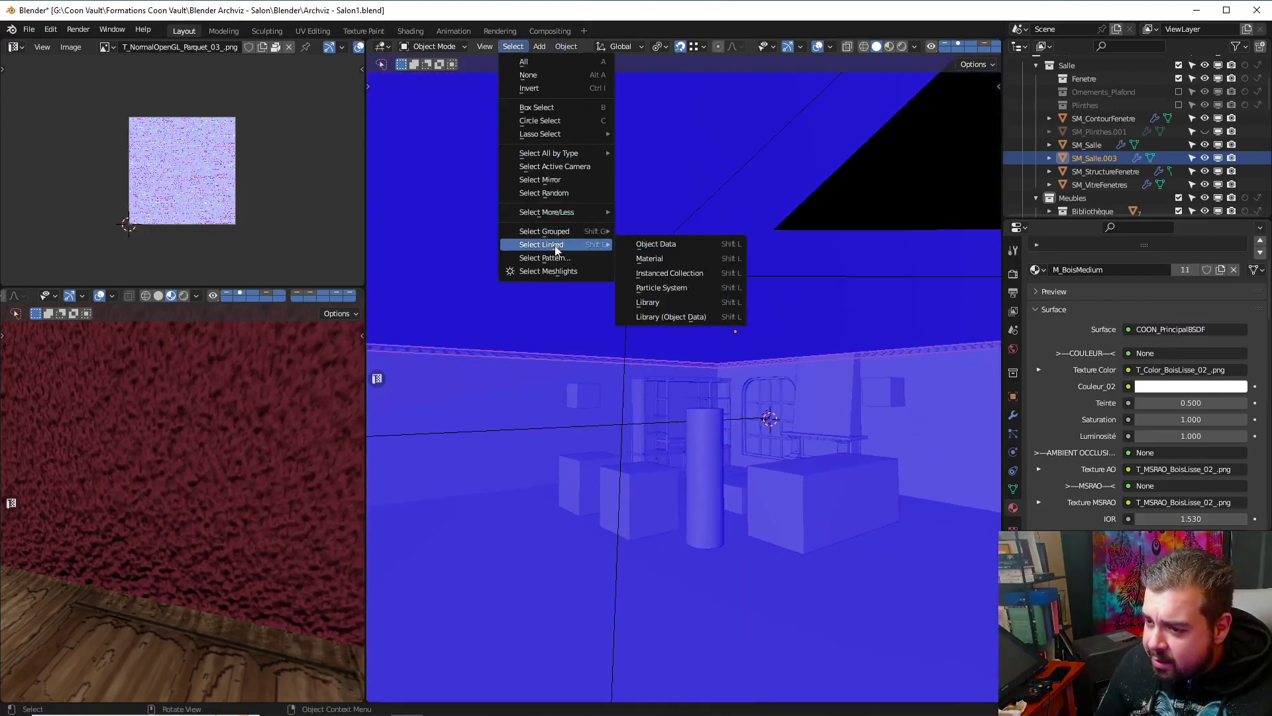
{"action": "left_click", "coordinate": [666, 260]}
Average the island scale across all selected wooden objects' UVs and pack them together, finishing in Object Mode
{"action": "key", "text": "Tab"}
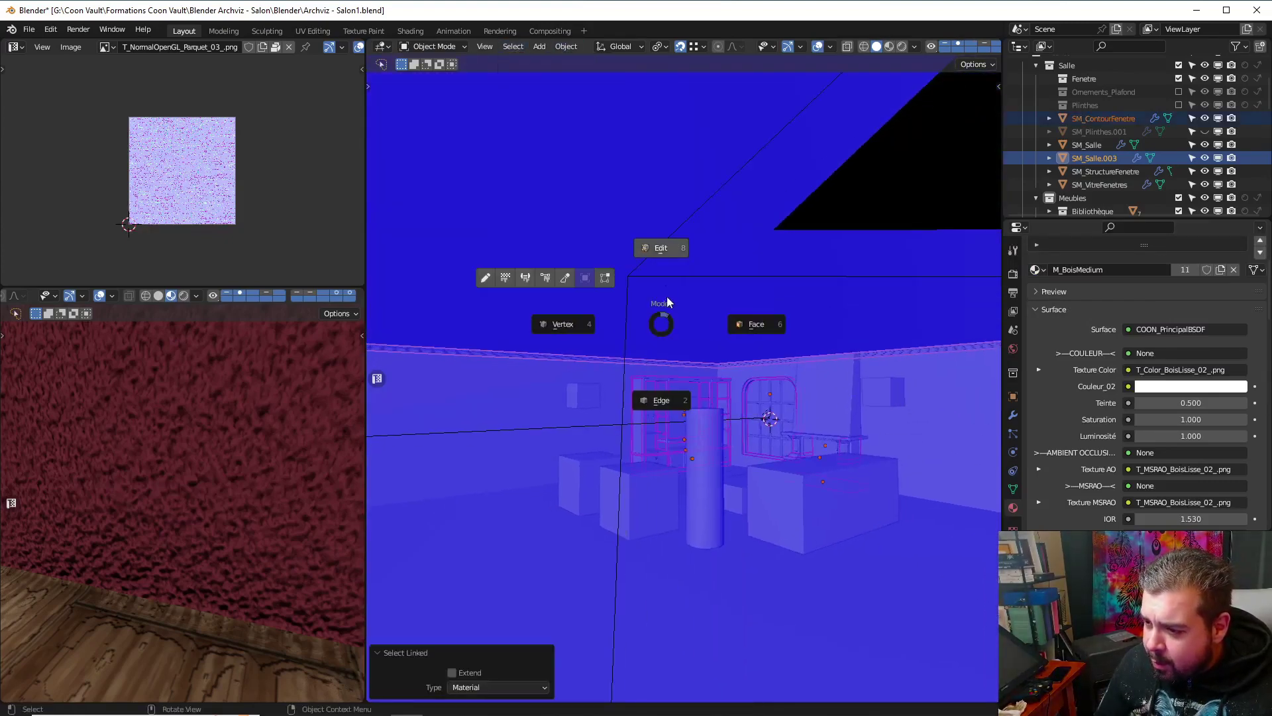
{"action": "left_click", "coordinate": [656, 247]}
{"action": "key", "text": "a"}
{"action": "left_click", "coordinate": [664, 194]}
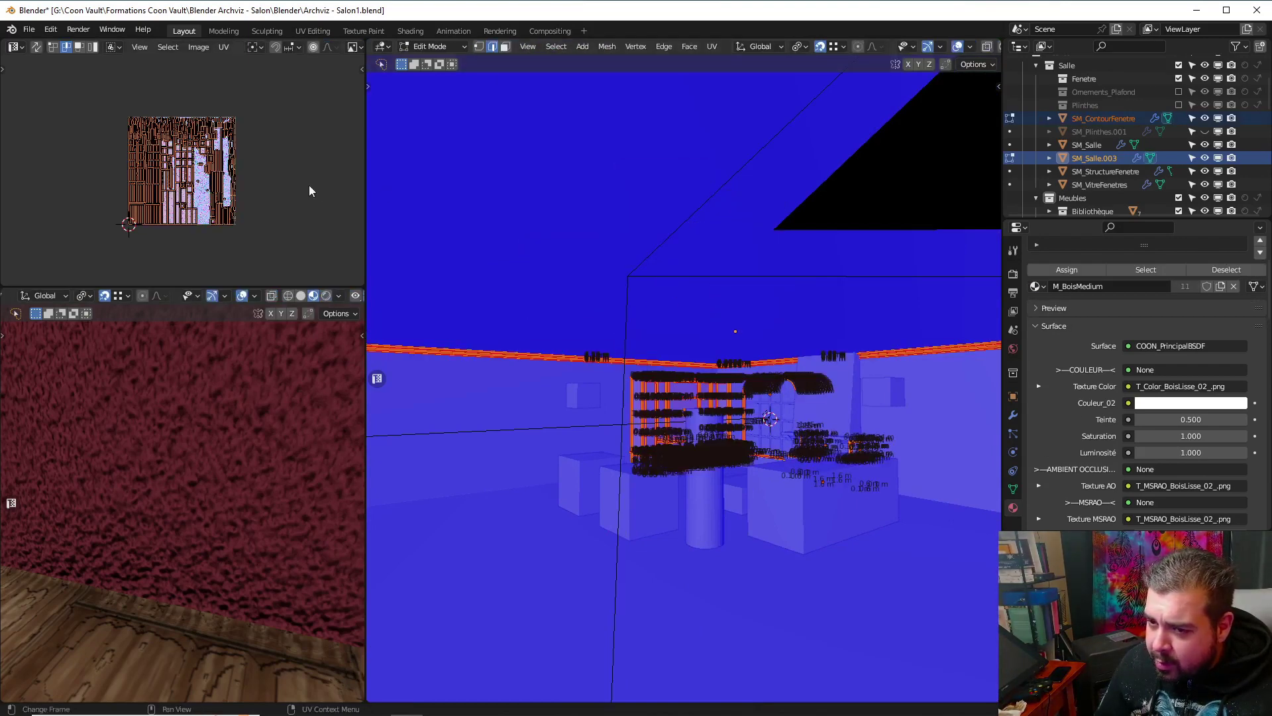
{"action": "key", "text": "ctrl+a"}
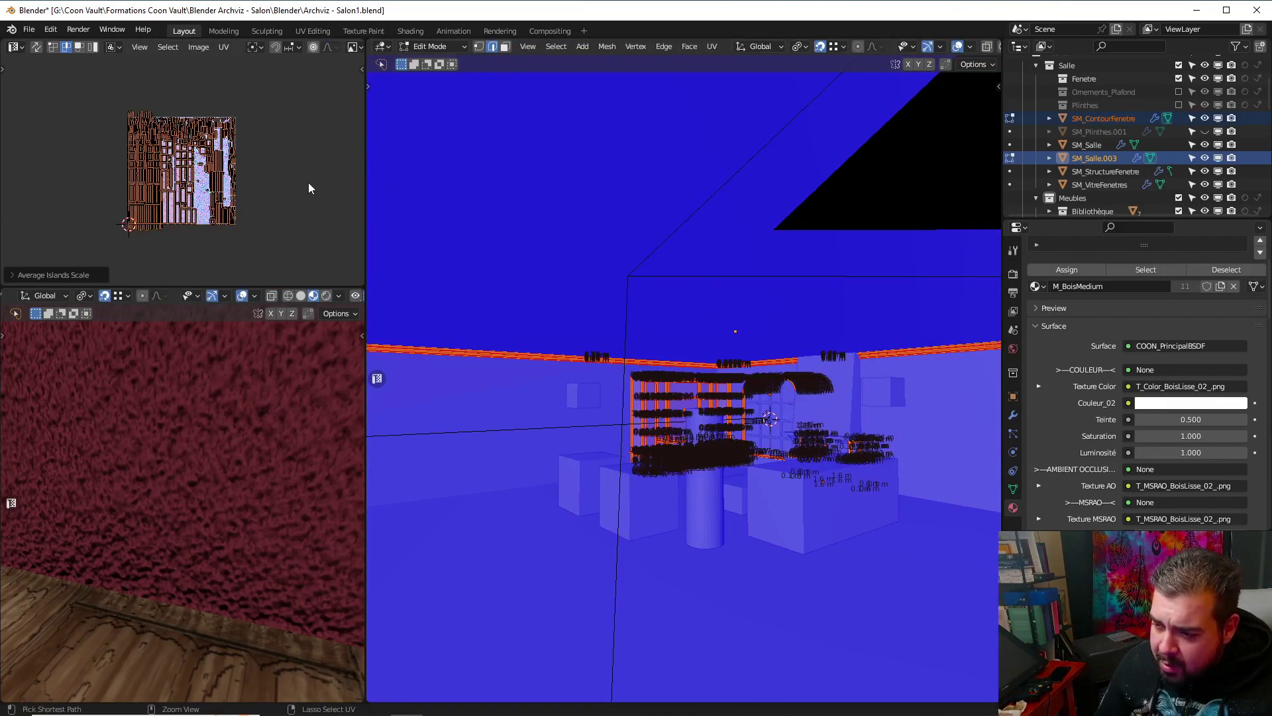
{"action": "key", "text": "ctrl+p"}
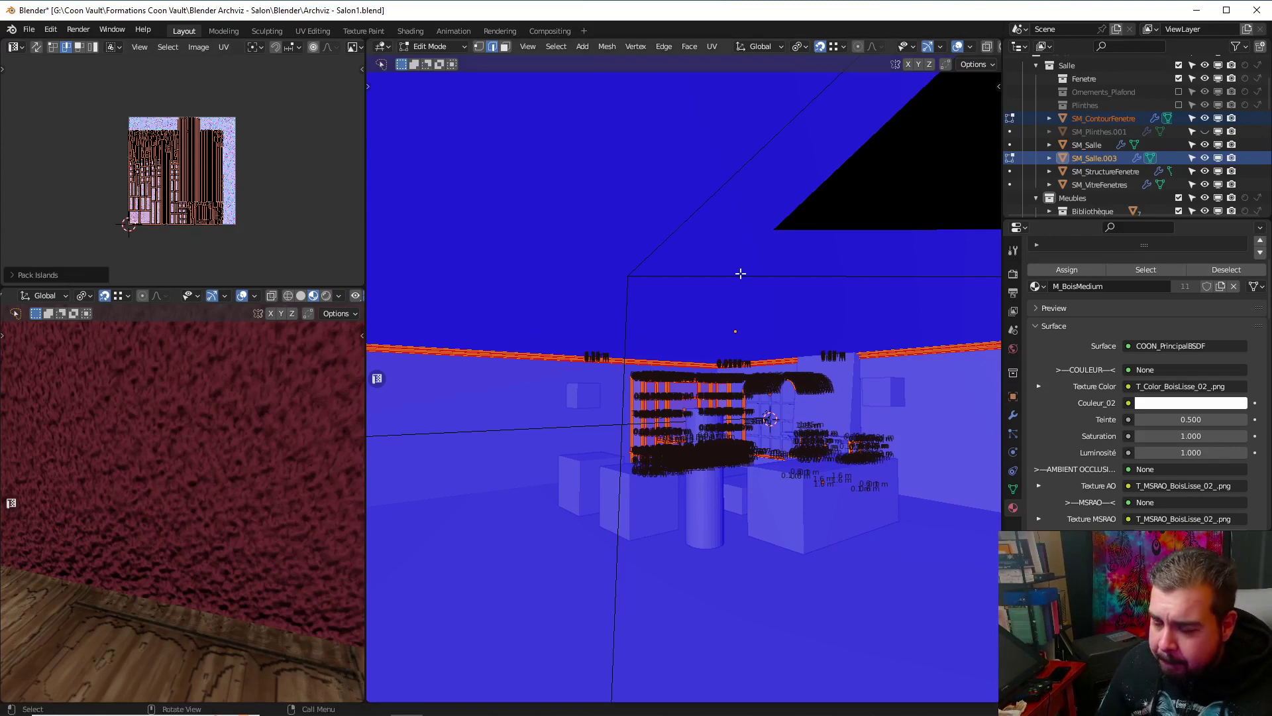
{"action": "middle_click_drag", "start_coordinate": [738, 269], "coordinate": [767, 294]}
{"action": "key", "text": "Tab"}
{"action": "left_click", "coordinate": [744, 216]}
Apply rotation and scale to the selected wooden objects and set their origins to geometry
{"action": "key", "text": "q"}
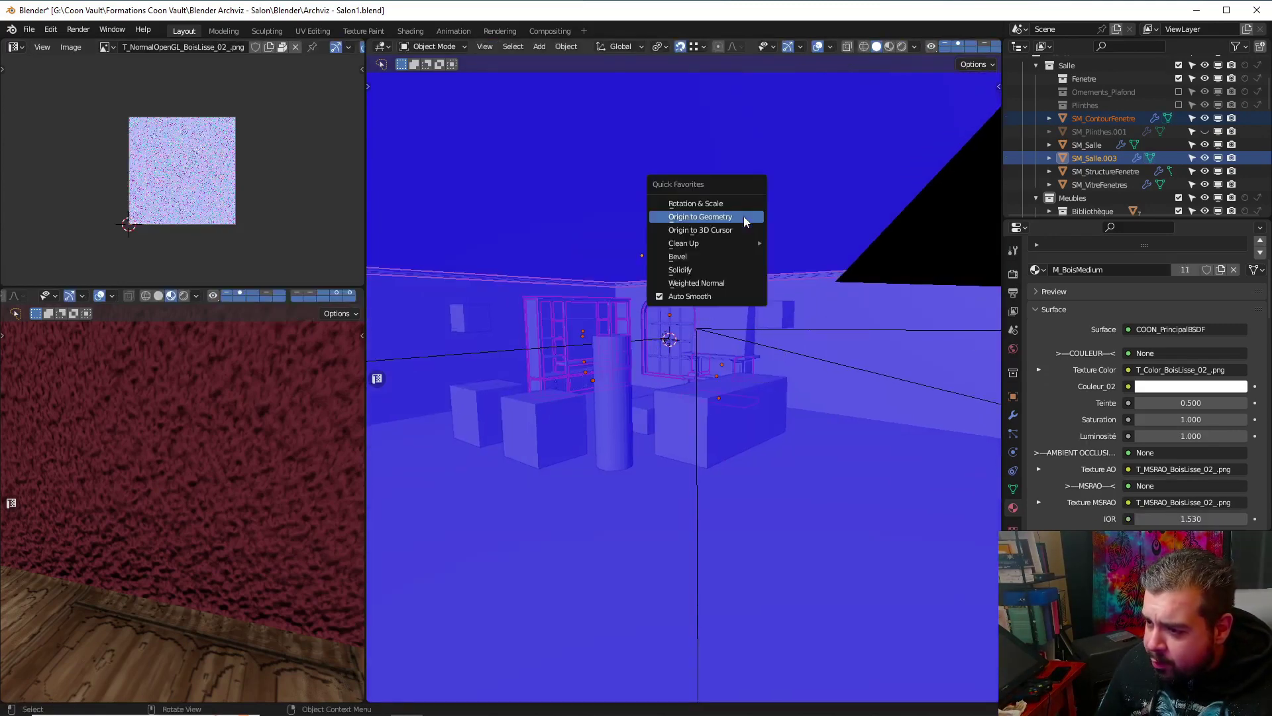
{"action": "left_click", "coordinate": [718, 205]}
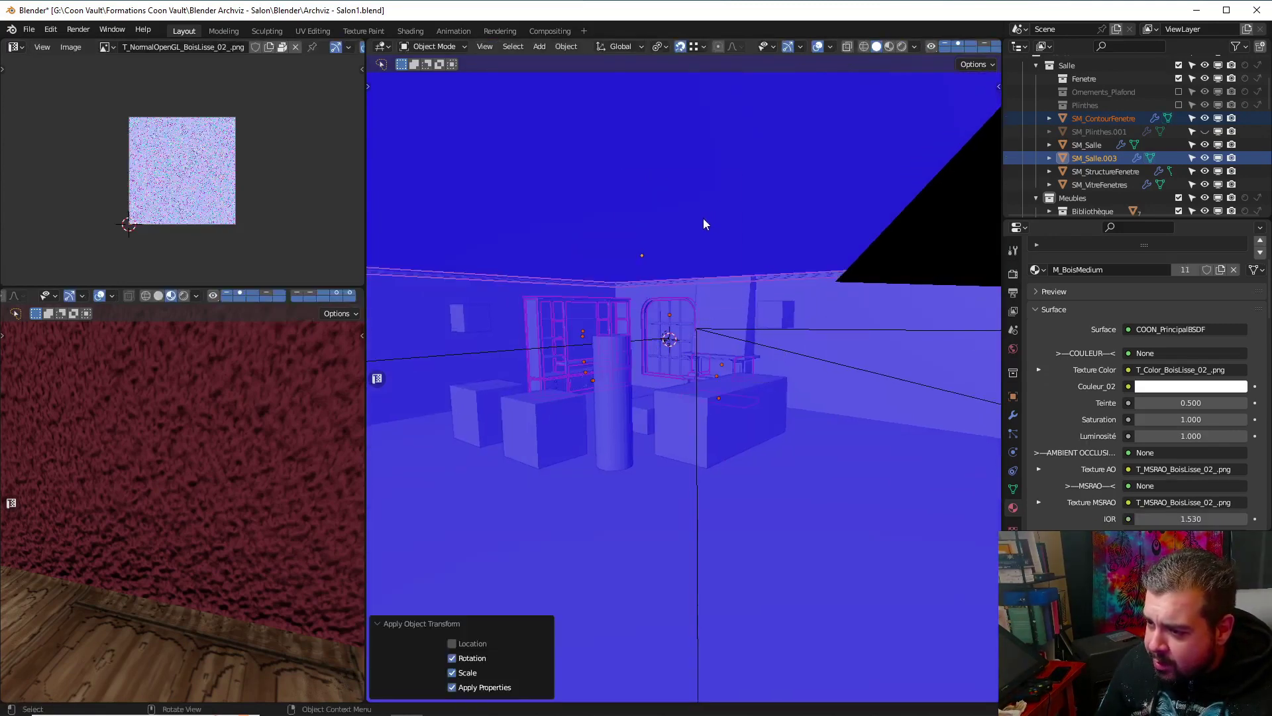
{"action": "key", "text": "q"}
{"action": "left_click", "coordinate": [667, 217]}
Average and pack the wooden objects' UV islands again using their applied scale, and return to Object Mode
{"action": "key", "text": "Tab"}
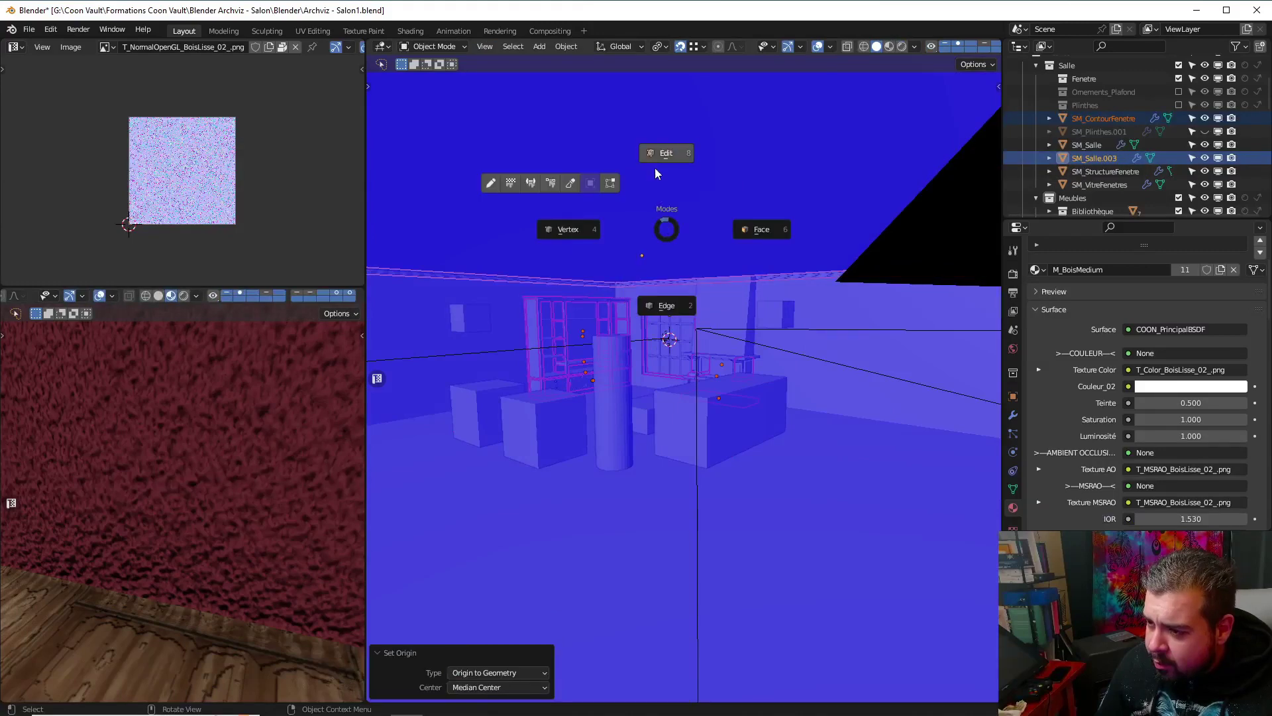
{"action": "left_click", "coordinate": [662, 154]}
{"action": "key", "text": "ctrl+p"}
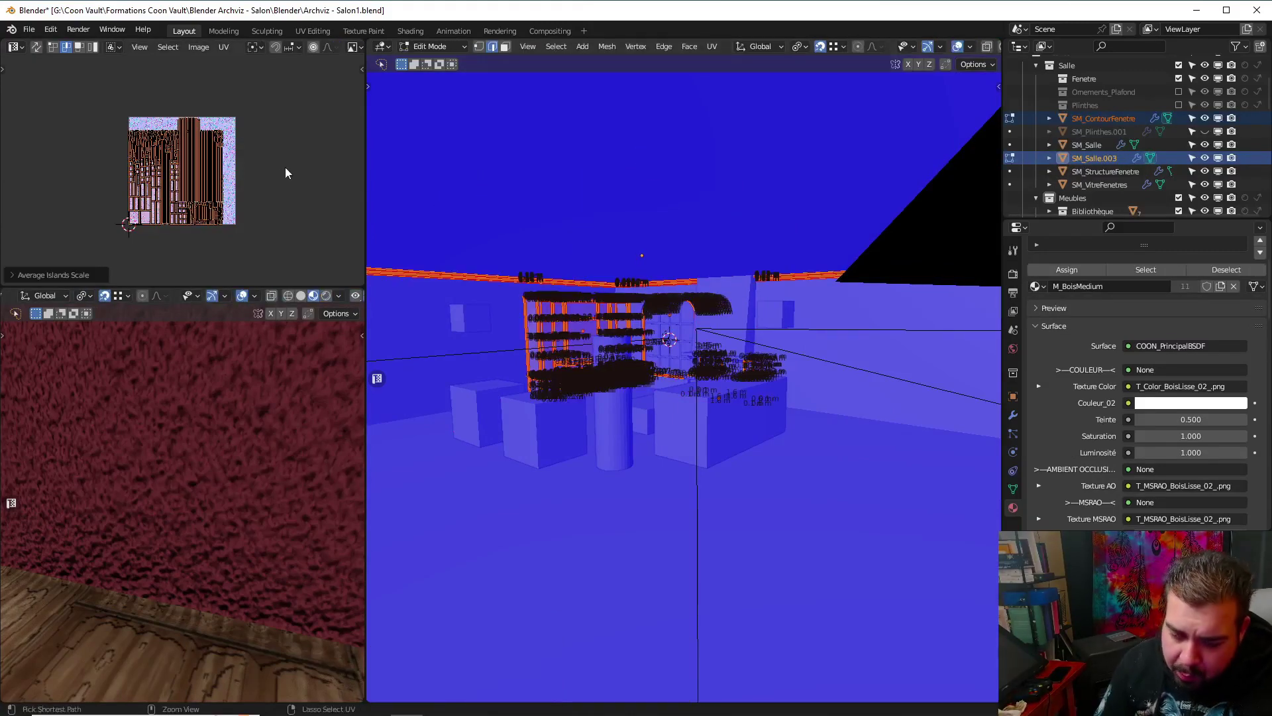
{"action": "key", "text": "Tab"}
{"action": "left_click", "coordinate": [750, 261]}
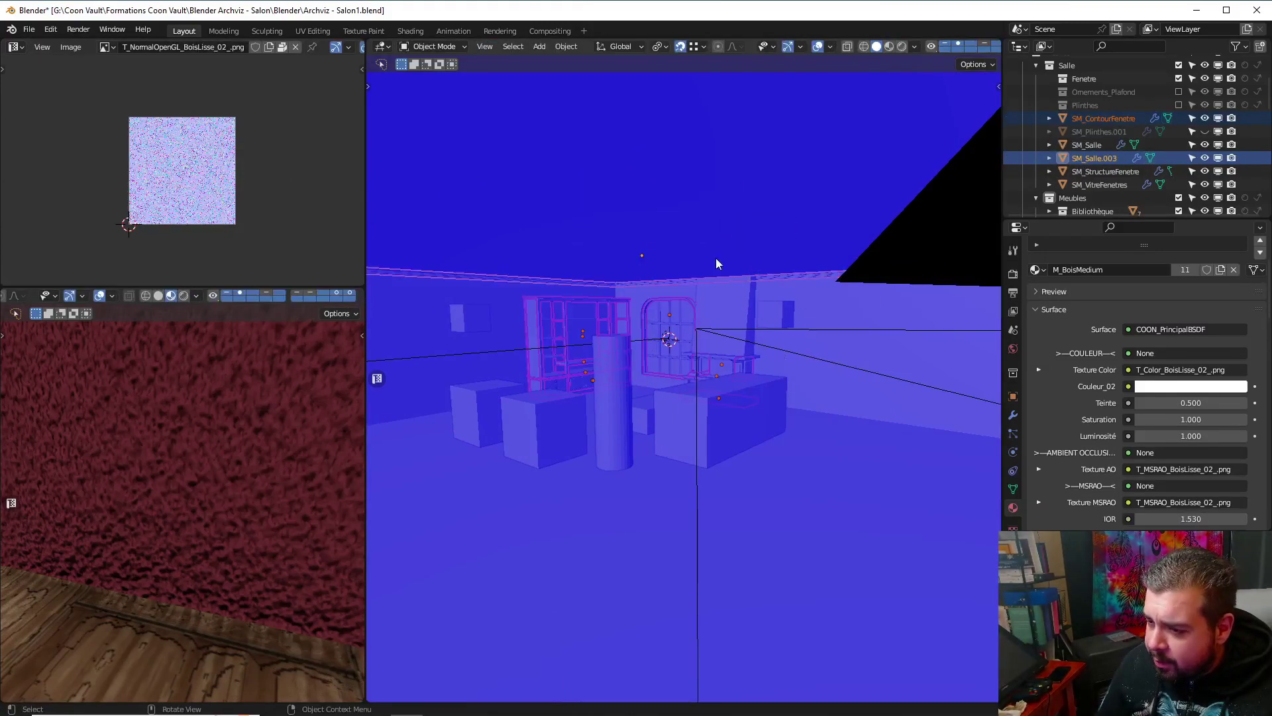
Unhide the baseboard object and clear the object selection
{"action": "scroll", "coordinate": [165, 501], "scroll_direction": "down", "scroll_amount": 3}
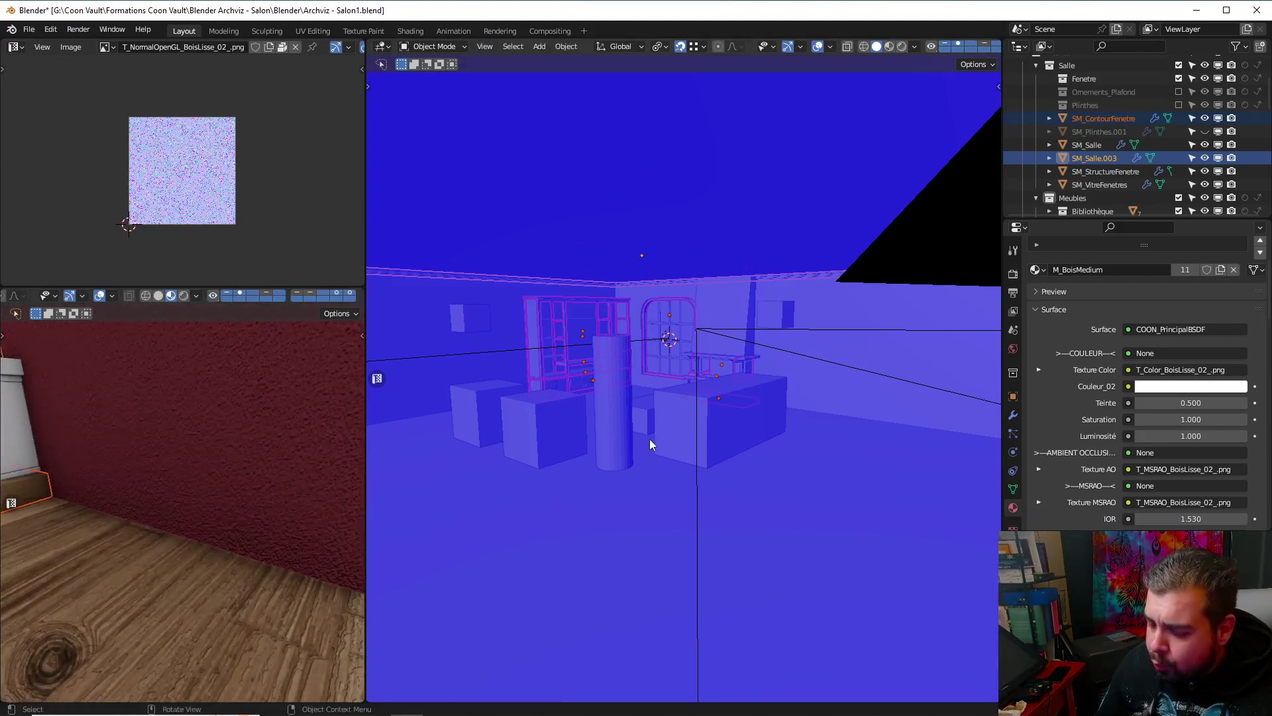
{"action": "key", "text": "alt+h"}
{"action": "key", "text": "a"}
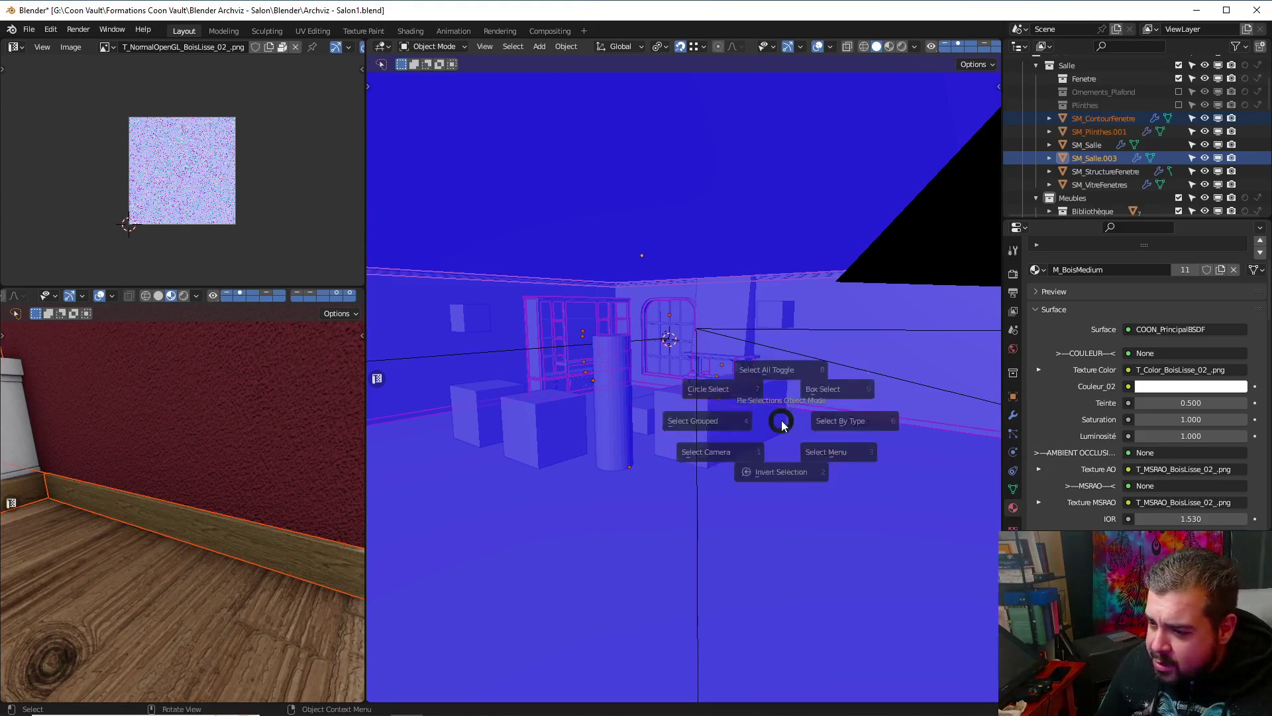
{"action": "left_click", "coordinate": [782, 369]}
Compare the wood materials of the baseboard and the fireplace plinth, and examine the wood texture on the surrounding furniture
{"action": "scroll", "coordinate": [324, 417], "scroll_direction": "down", "scroll_amount": 3}
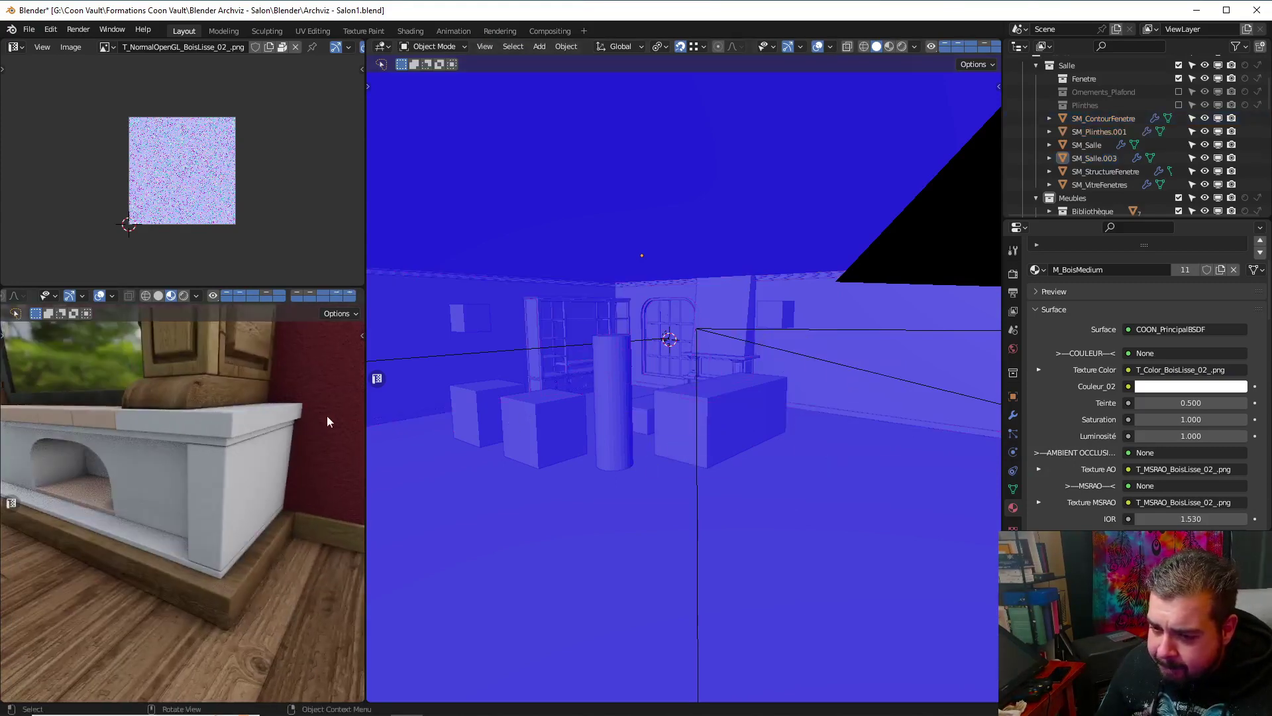
{"action": "scroll", "coordinate": [327, 421], "scroll_direction": "down", "scroll_amount": 3}
{"action": "mouse_move", "coordinate": [275, 409]}
{"action": "middle_mouse_down", "text": "shift"}
{"action": "mouse_move", "coordinate": [244, 403]}
{"action": "mouse_move", "coordinate": [253, 406]}
{"action": "middle_mouse_up", "text": "shift"}
{"action": "scroll", "coordinate": [254, 417], "scroll_direction": "down", "scroll_amount": 1}
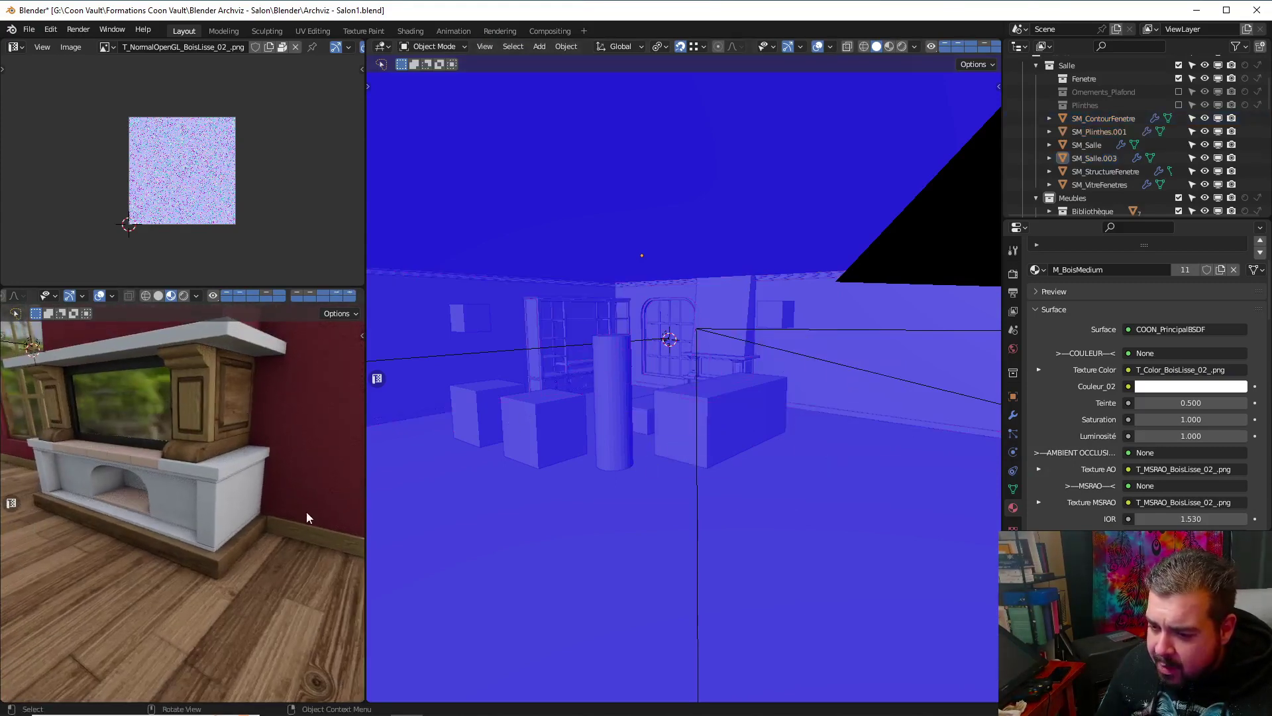
{"action": "left_click", "coordinate": [310, 535]}
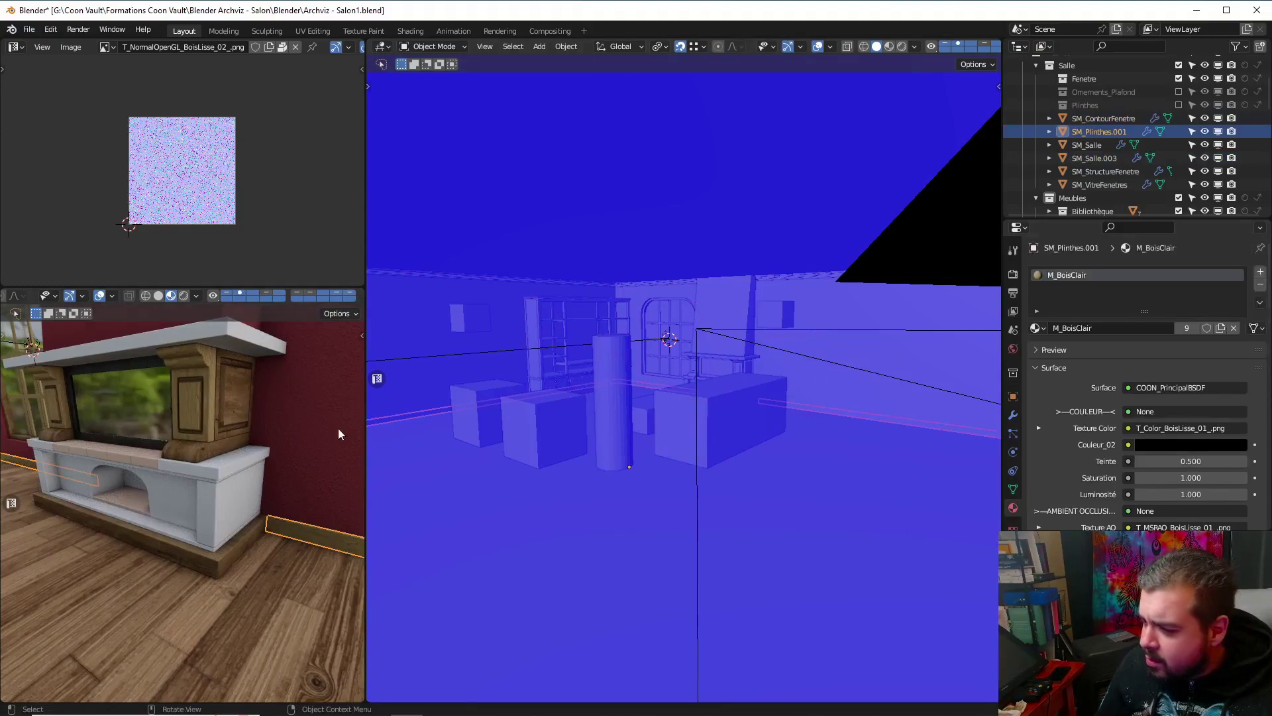
{"action": "left_click", "coordinate": [243, 535]}
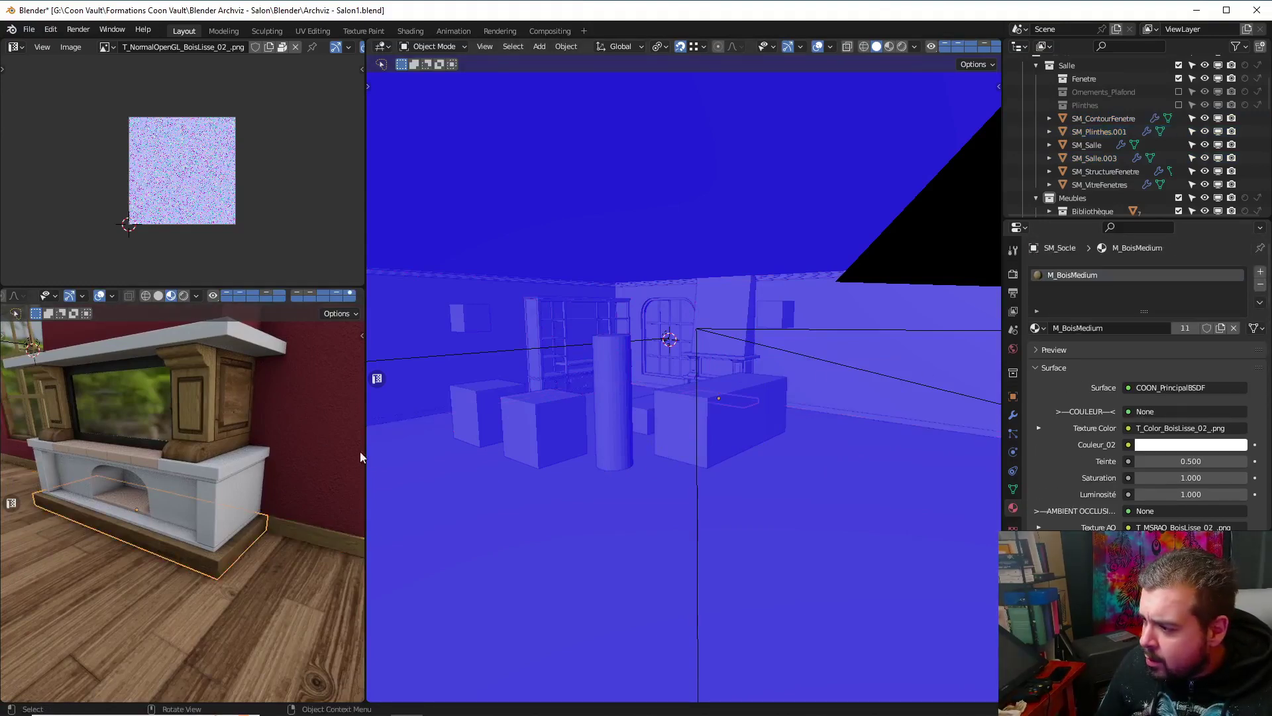
{"action": "mouse_move", "coordinate": [200, 443]}
{"action": "middle_mouse_down", "text": "shift"}
{"action": "mouse_move", "coordinate": [241, 428]}
{"action": "mouse_move", "coordinate": [264, 440]}
{"action": "mouse_move", "coordinate": [216, 439]}
{"action": "middle_mouse_up", "text": "shift"}
{"action": "scroll", "coordinate": [204, 431], "scroll_direction": "up", "scroll_amount": 3}
{"action": "scroll", "coordinate": [216, 440], "scroll_direction": "up", "scroll_amount": 5}
{"action": "scroll", "coordinate": [216, 439], "scroll_direction": "down", "scroll_amount": 8}
{"action": "middle_click_drag", "start_coordinate": [125, 419], "coordinate": [250, 399]}
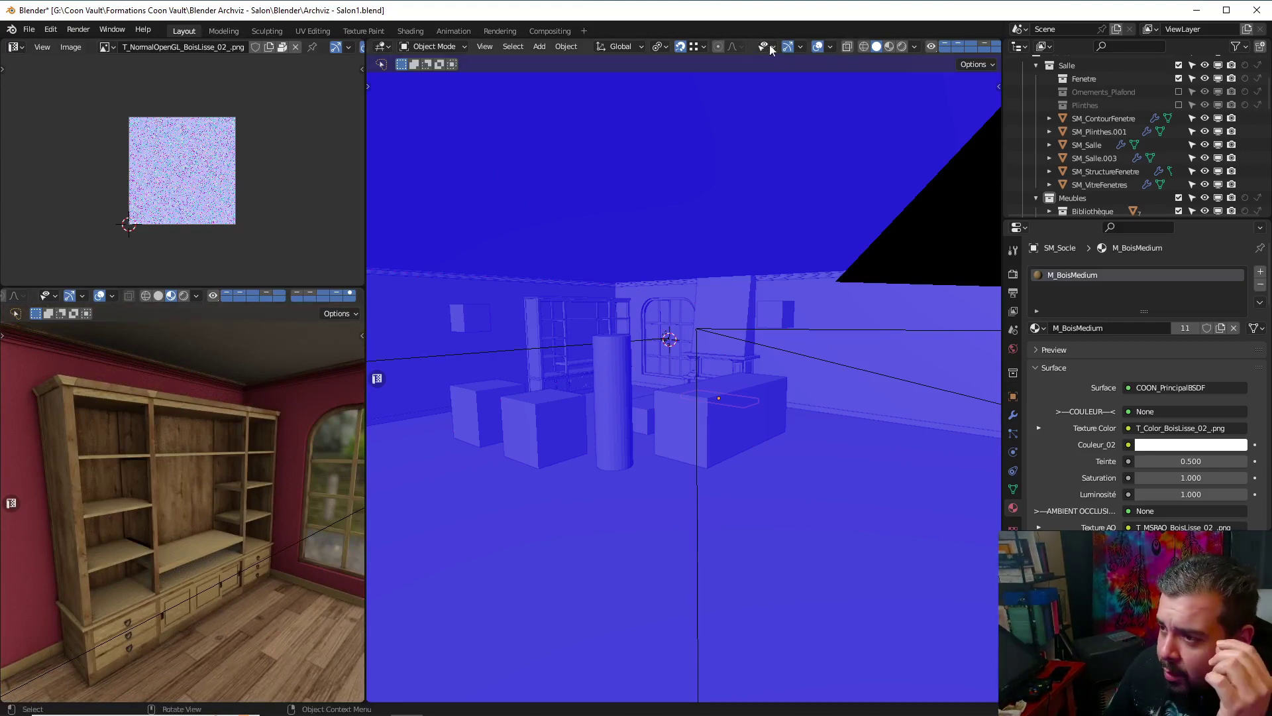
Turn off the Face Orientation overlay in the large solid-shaded viewport
{"action": "left_click", "coordinate": [829, 46]}
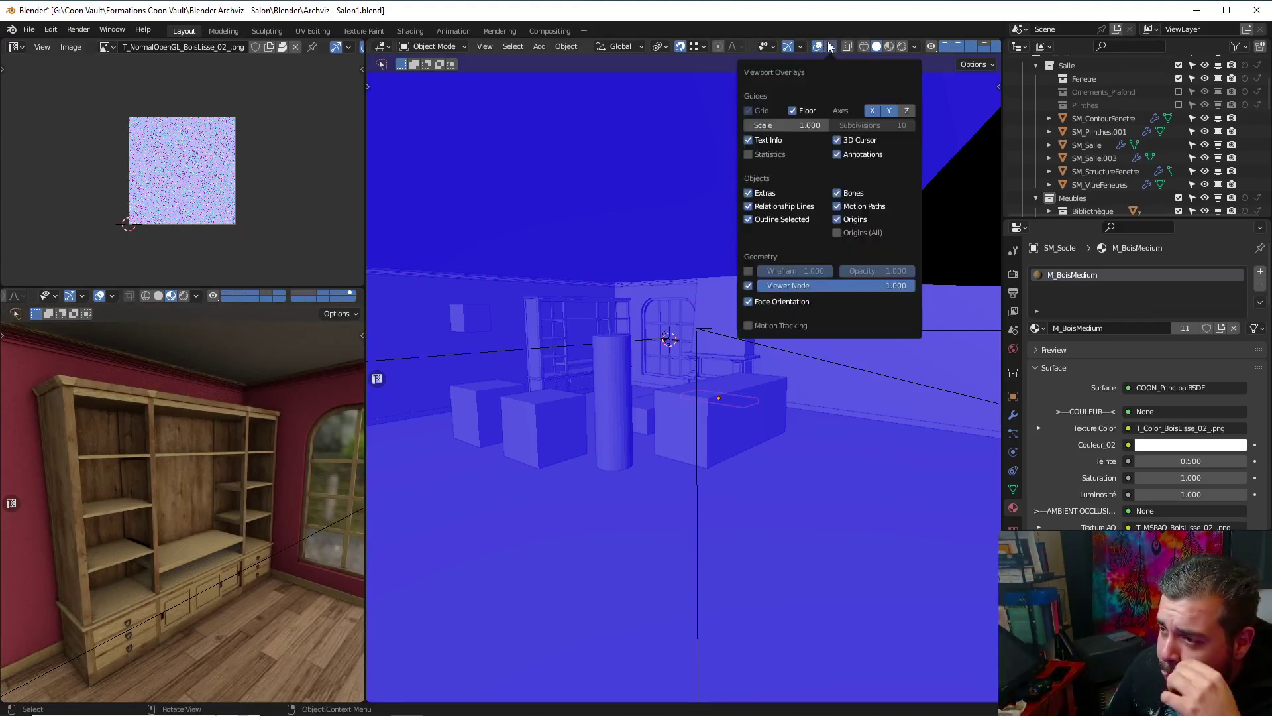
{"action": "left_click", "coordinate": [747, 302]}
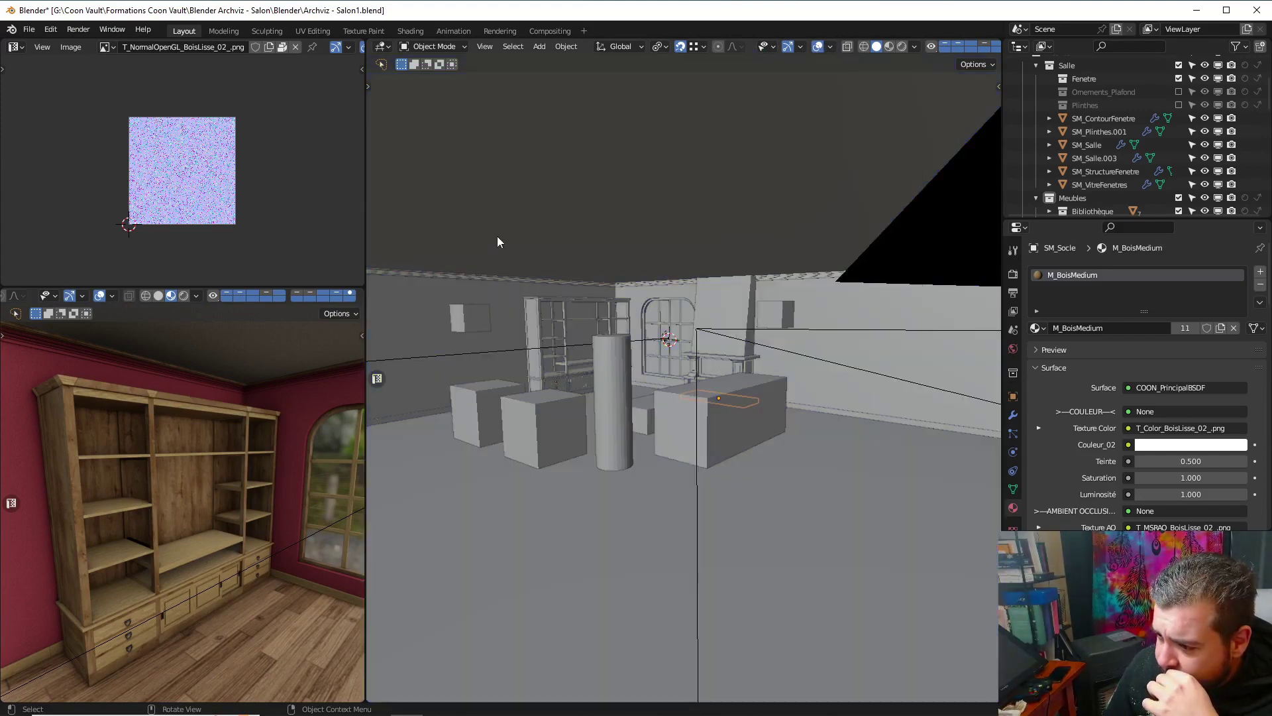
{"action": "middle_click_drag", "start_coordinate": [513, 257], "coordinate": [588, 292]}
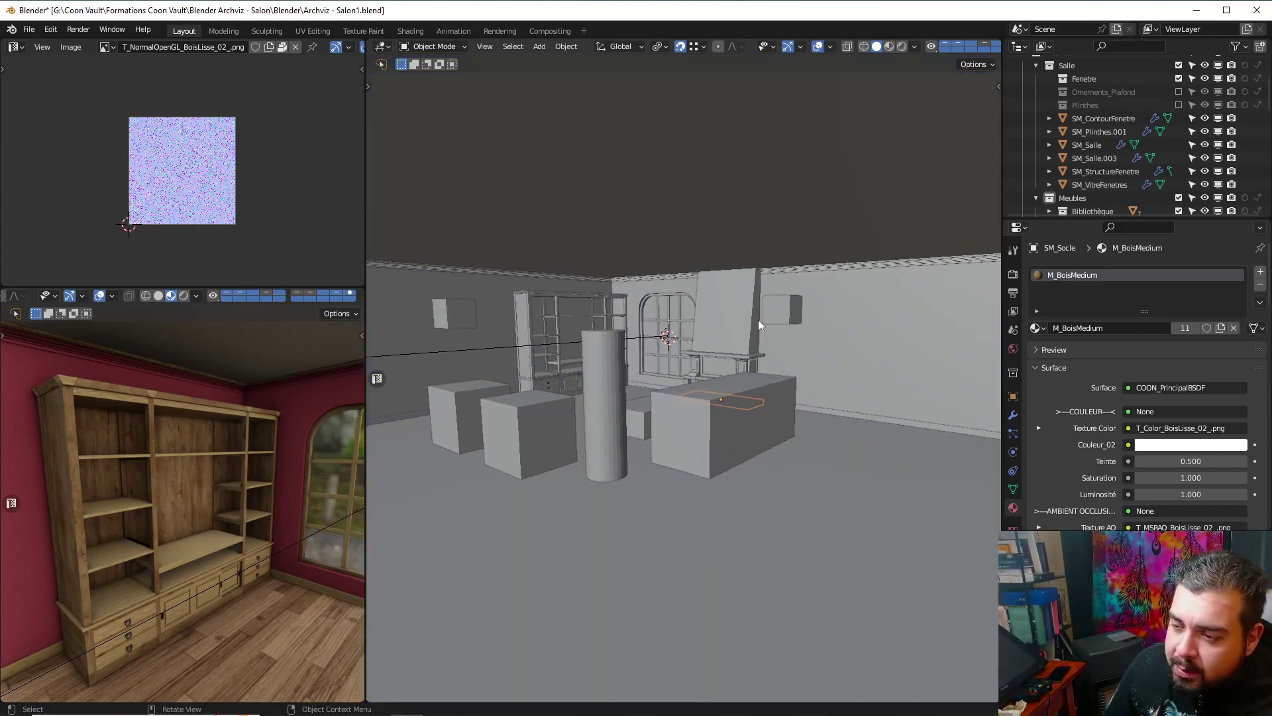
{"action": "scroll", "coordinate": [651, 313], "scroll_direction": "up", "scroll_amount": 8}
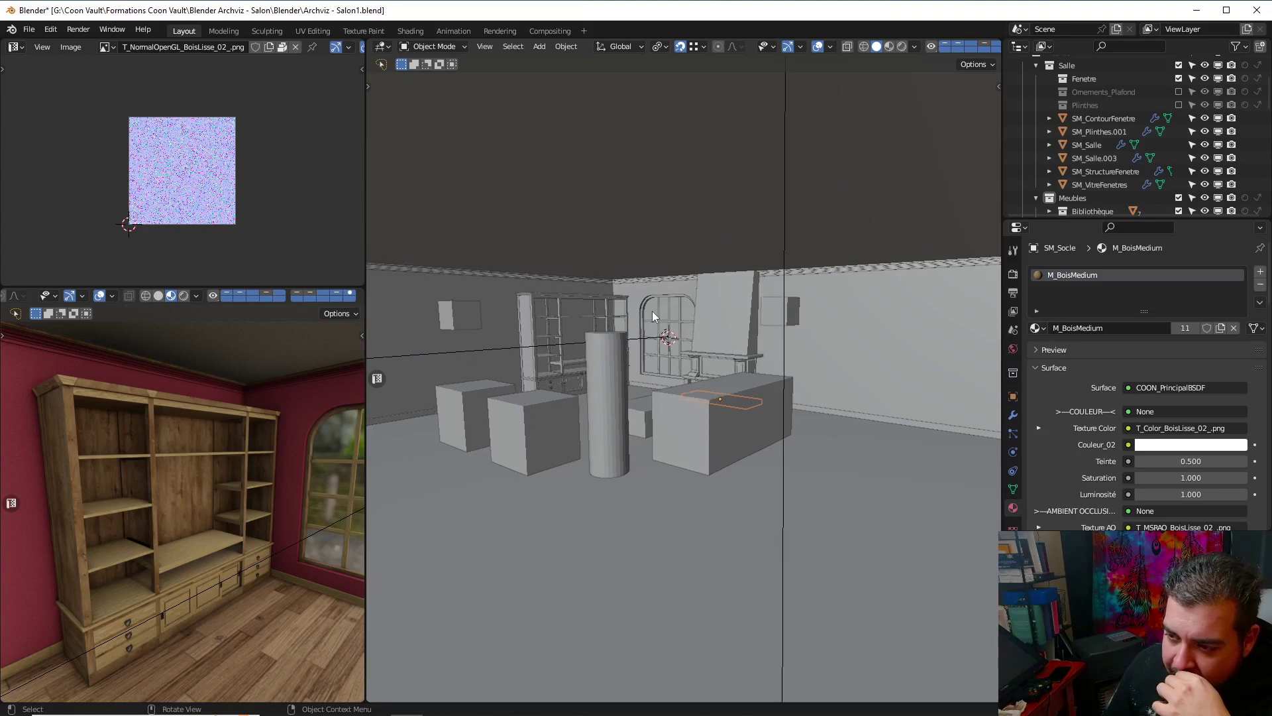
{"action": "scroll", "coordinate": [652, 318], "scroll_direction": "down", "scroll_amount": 4}
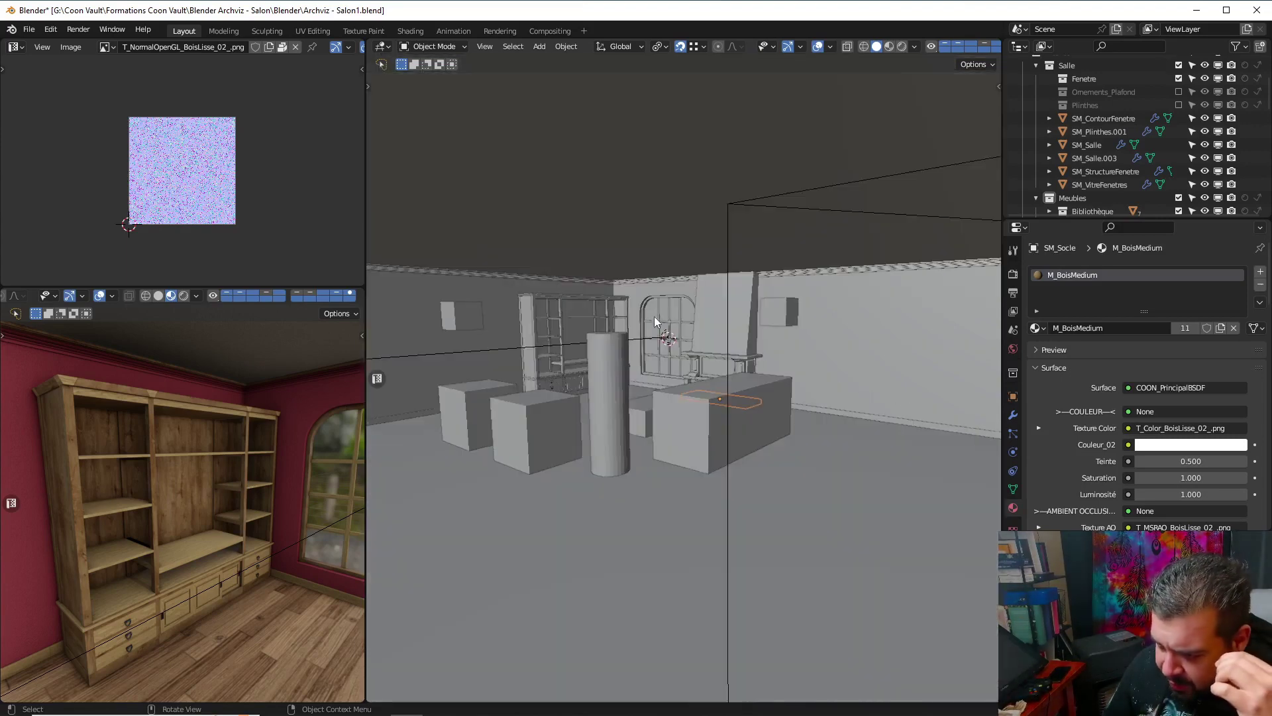